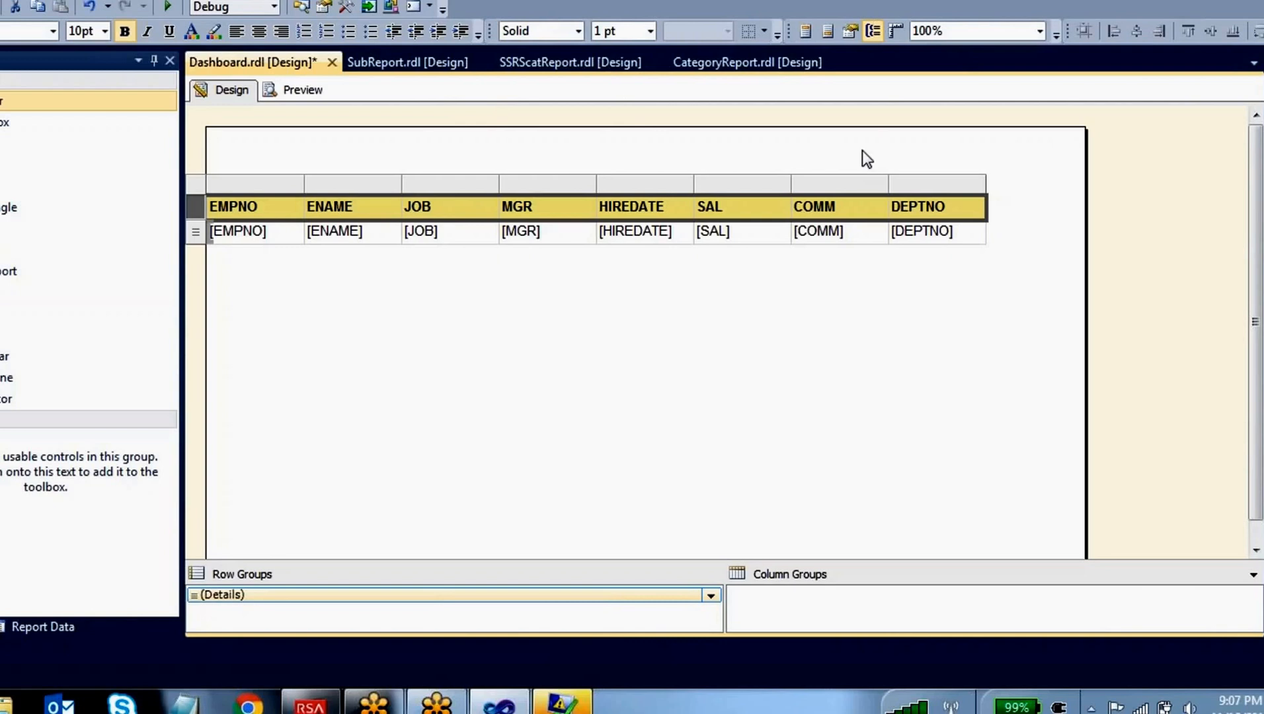
Insert a column to the right of DEPTNO and open the expression editor for its detail cell
{"action": "left_click", "coordinate": [948, 184]}
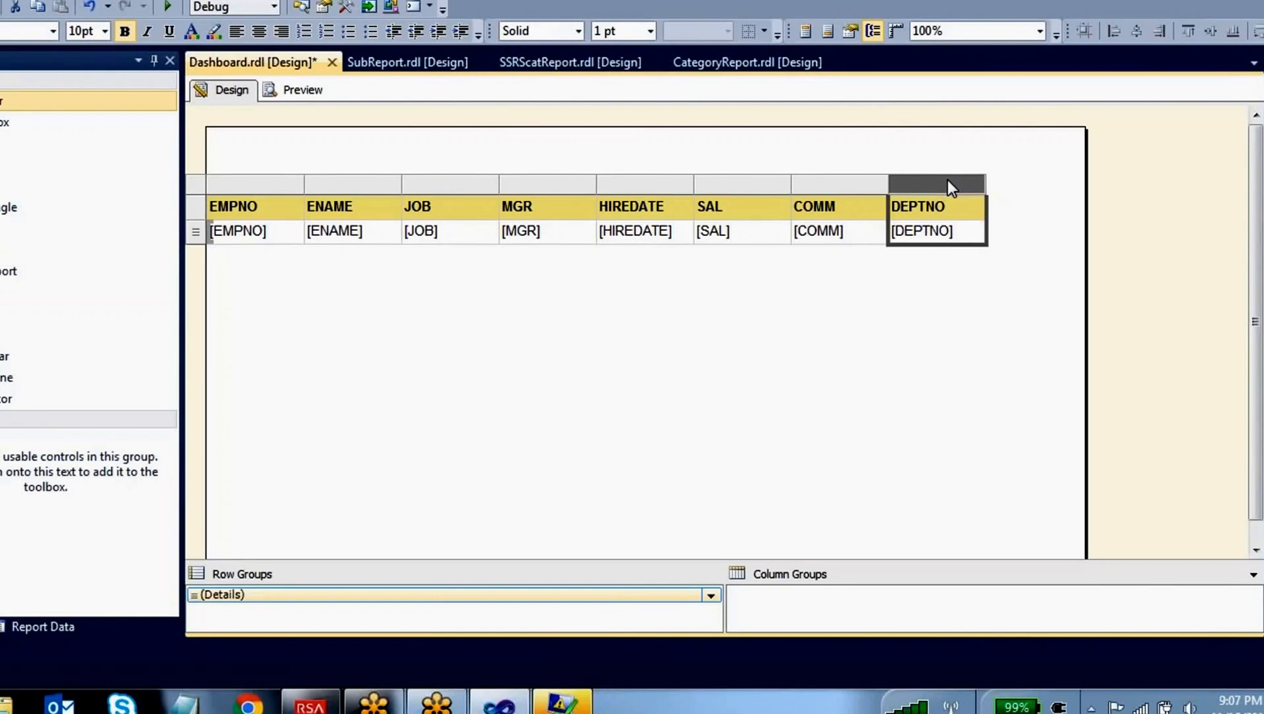
{"action": "right_click", "coordinate": [948, 179]}
{"action": "mouse_move", "coordinate": [1084, 191]}
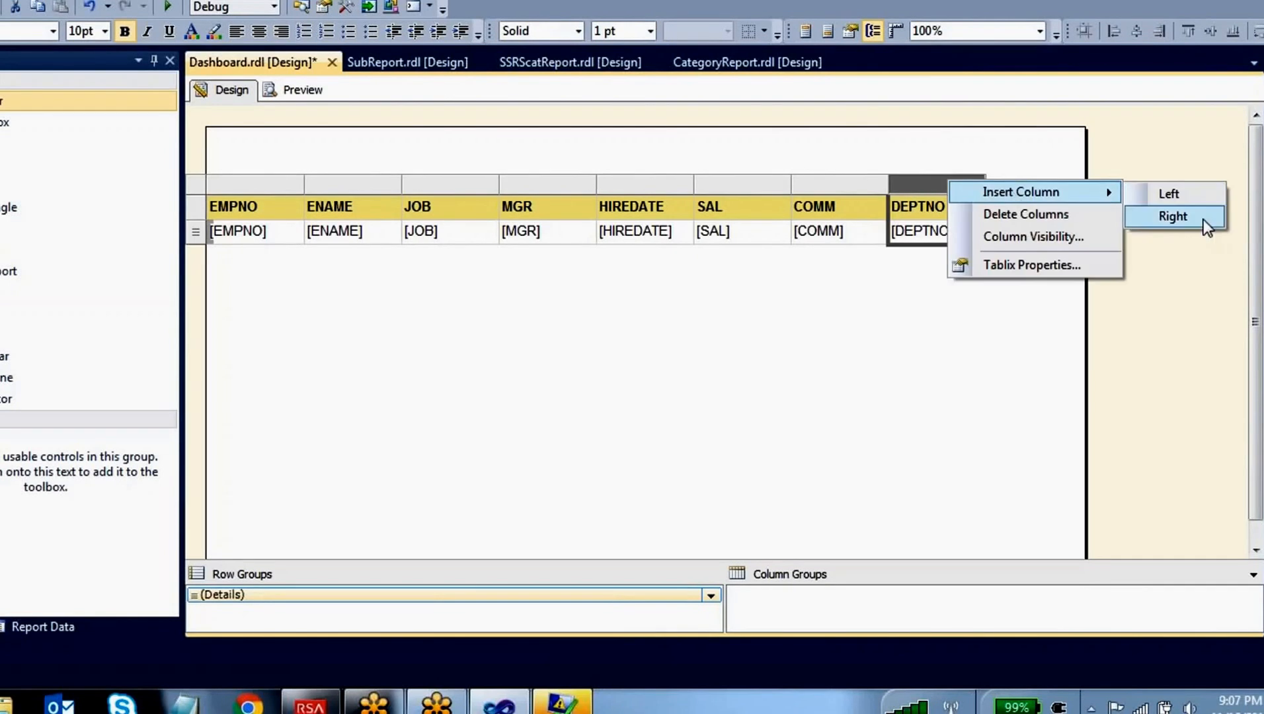
{"action": "left_click", "coordinate": [1174, 216]}
{"action": "left_click", "coordinate": [1035, 240]}
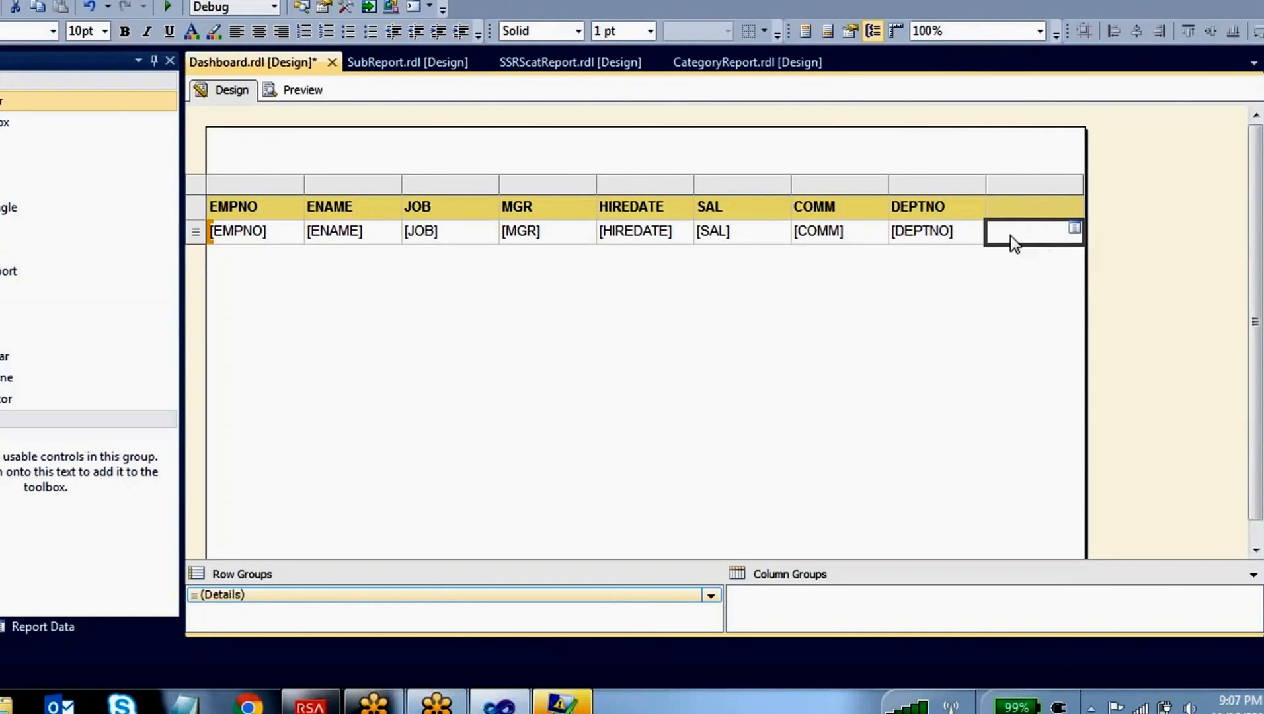
{"action": "right_click", "coordinate": [1010, 236]}
{"action": "left_click", "coordinate": [1082, 395]}
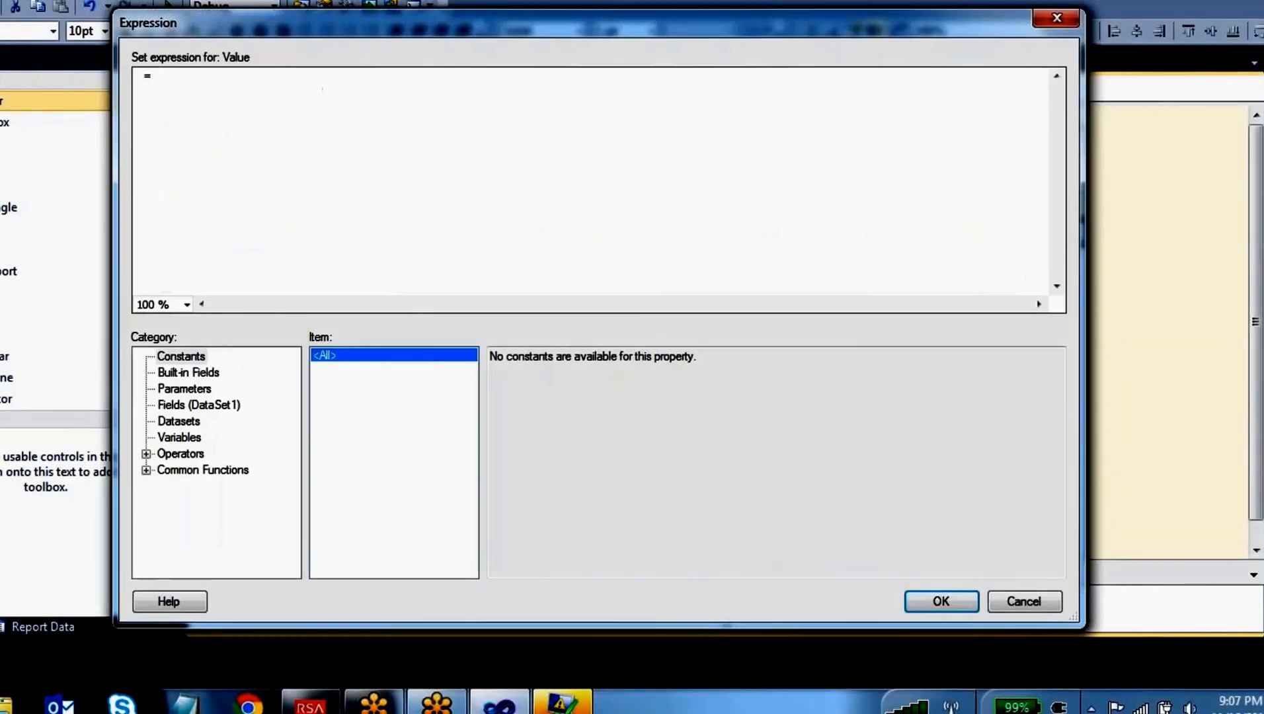
Examine the common function categories, including Text, Date & Time, Math, Inspection, Program Flow and Aggregate, and the functions they offer
{"action": "left_click", "coordinate": [146, 469]}
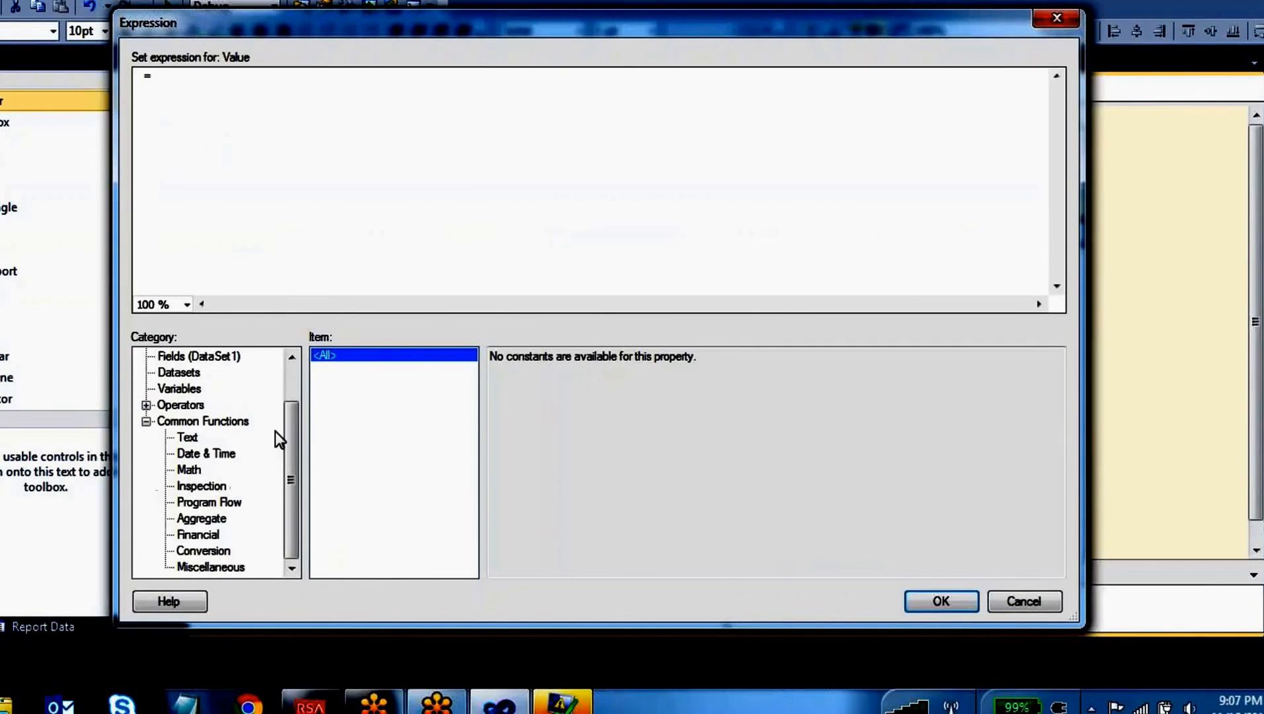
{"action": "left_click", "coordinate": [195, 423]}
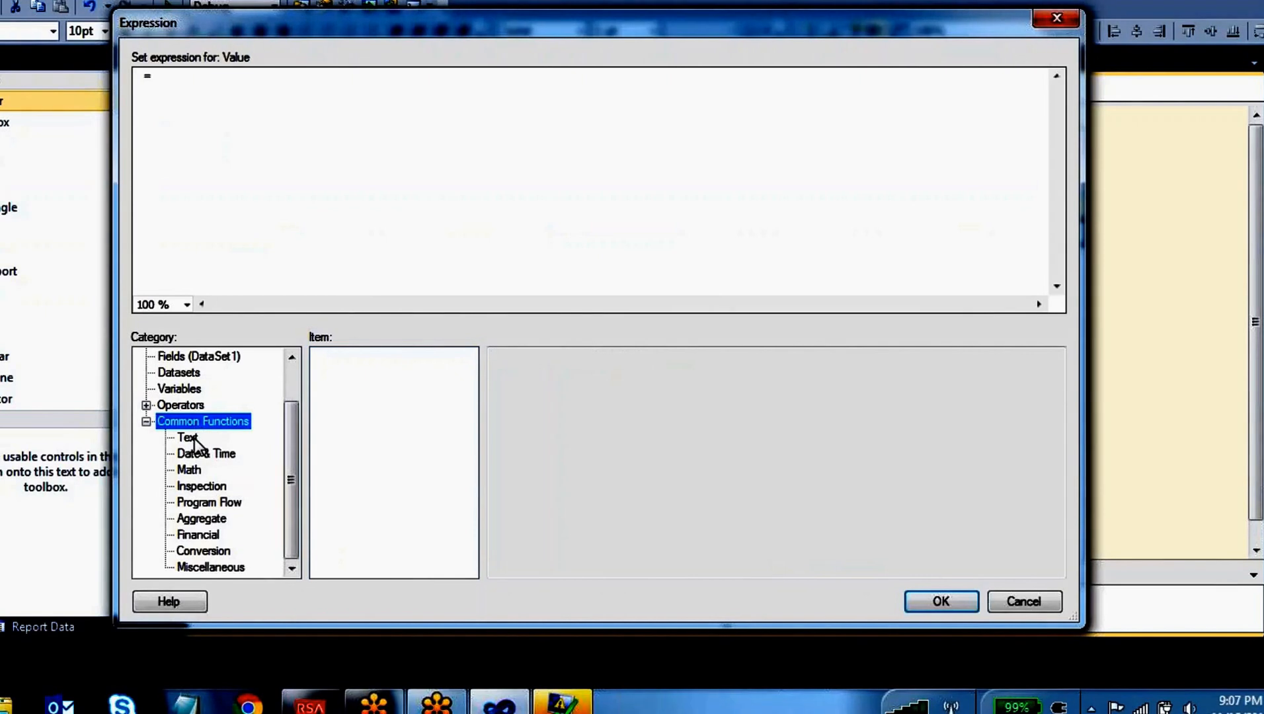
{"action": "left_click", "coordinate": [193, 438]}
{"action": "left_click", "coordinate": [208, 454]}
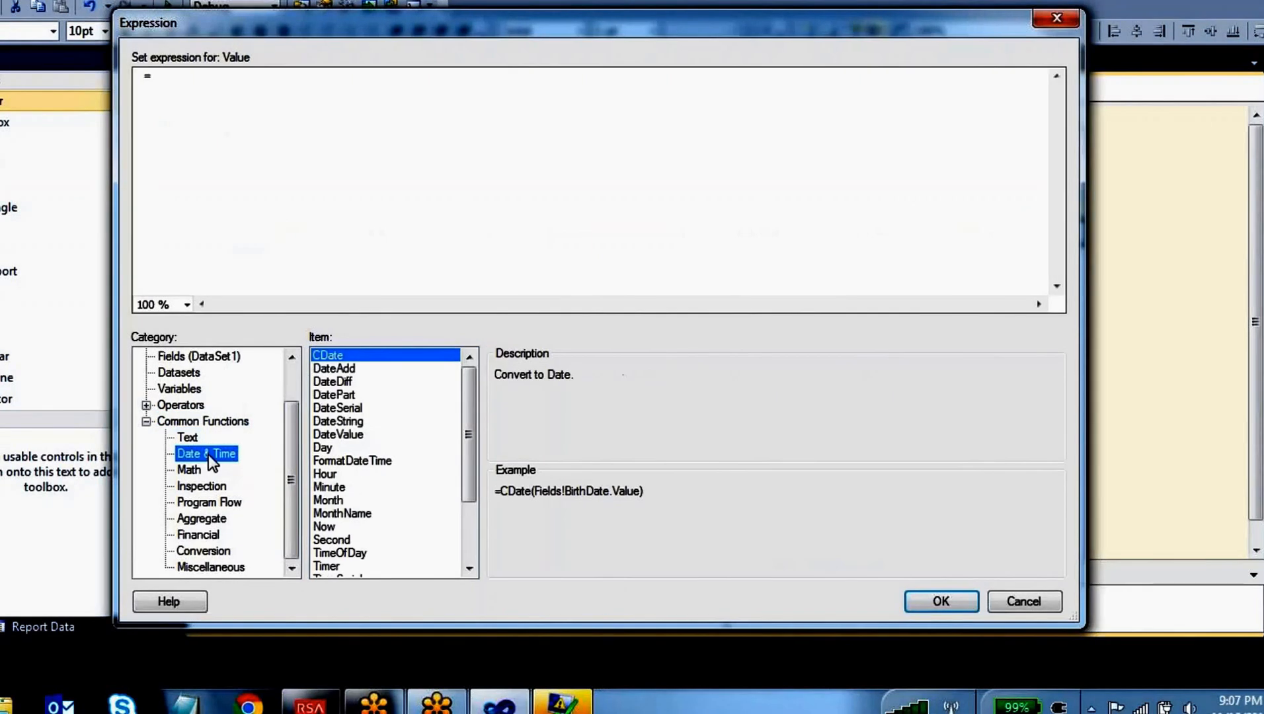
{"action": "left_click", "coordinate": [199, 469]}
{"action": "left_click", "coordinate": [204, 486]}
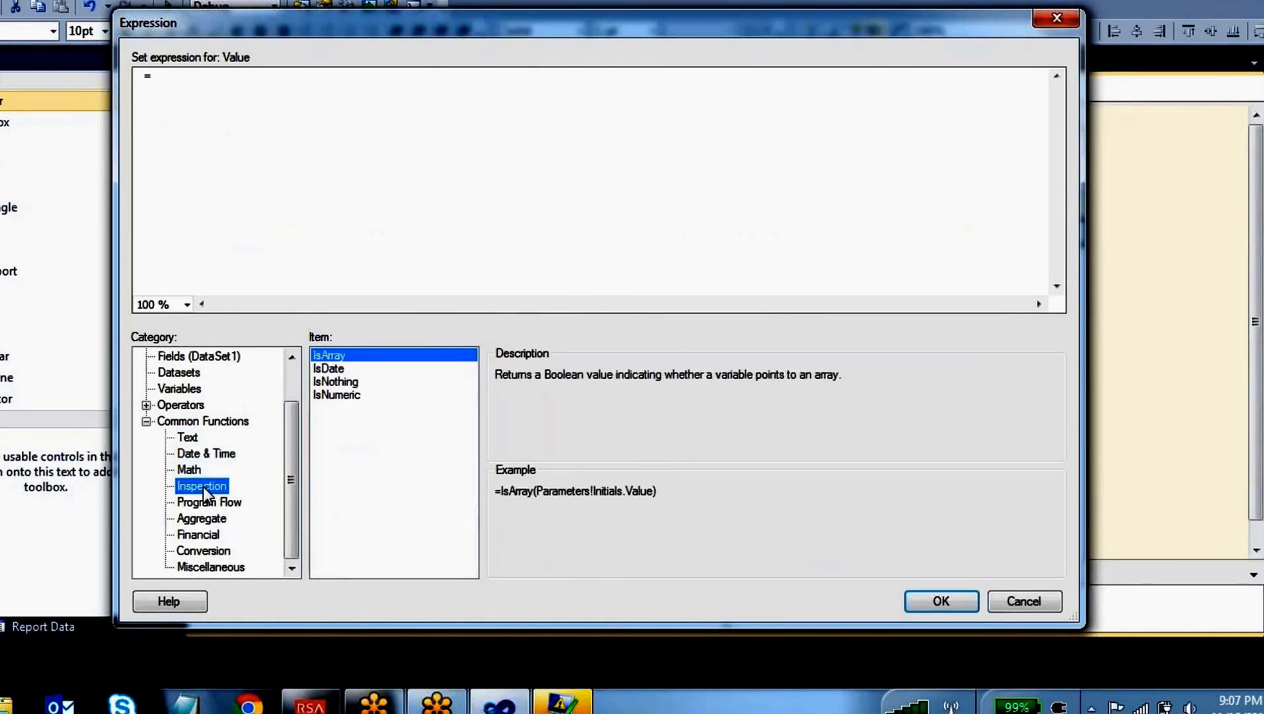
{"action": "left_click", "coordinate": [211, 503]}
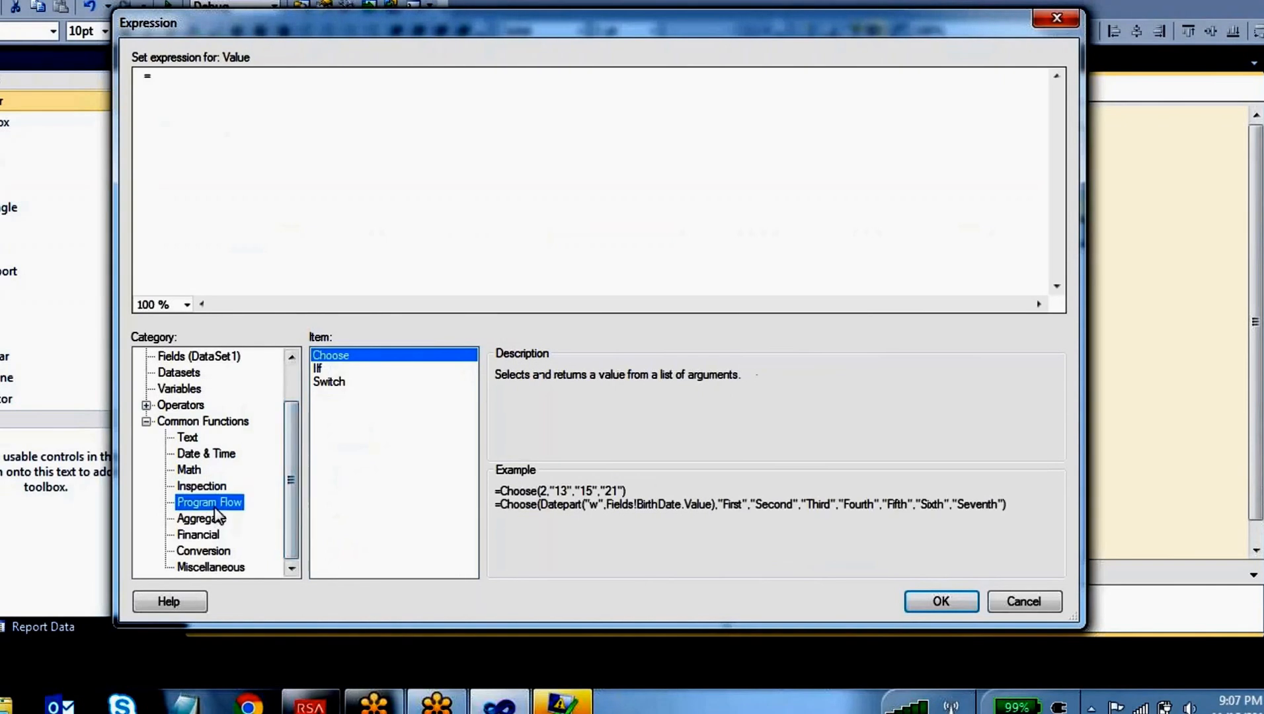
{"action": "left_click", "coordinate": [217, 519]}
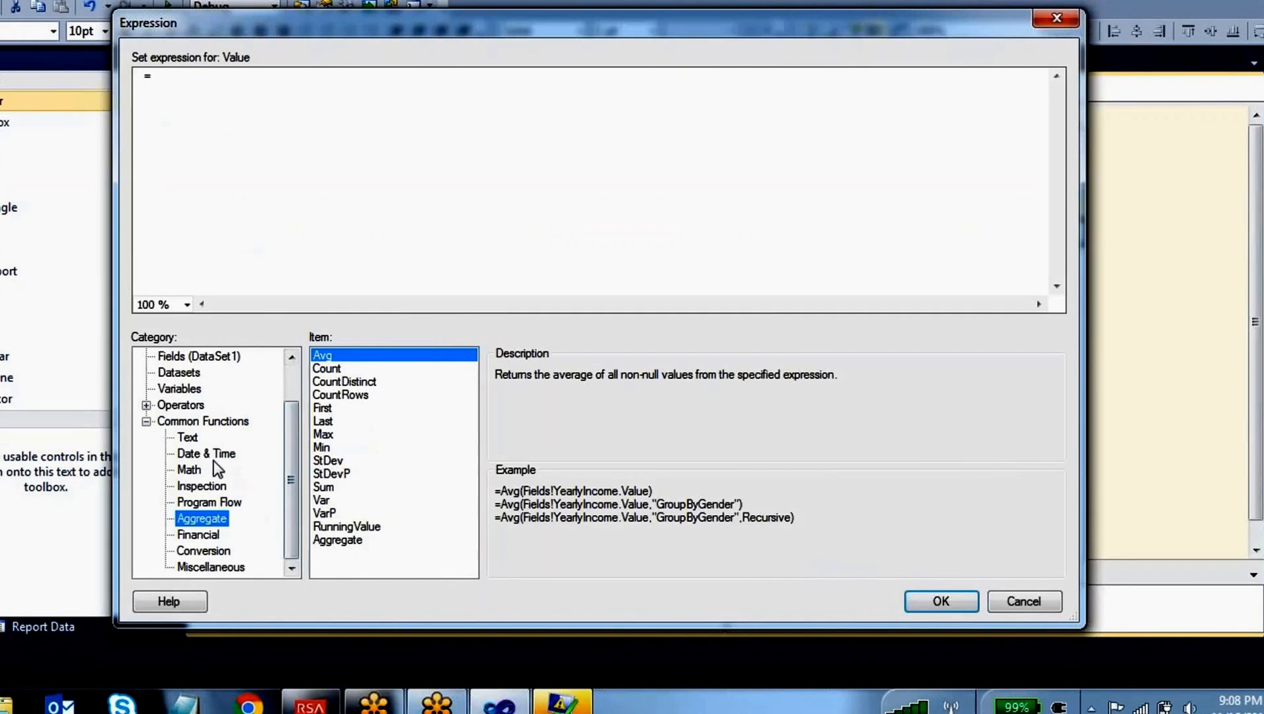
{"action": "left_click", "coordinate": [191, 441]}
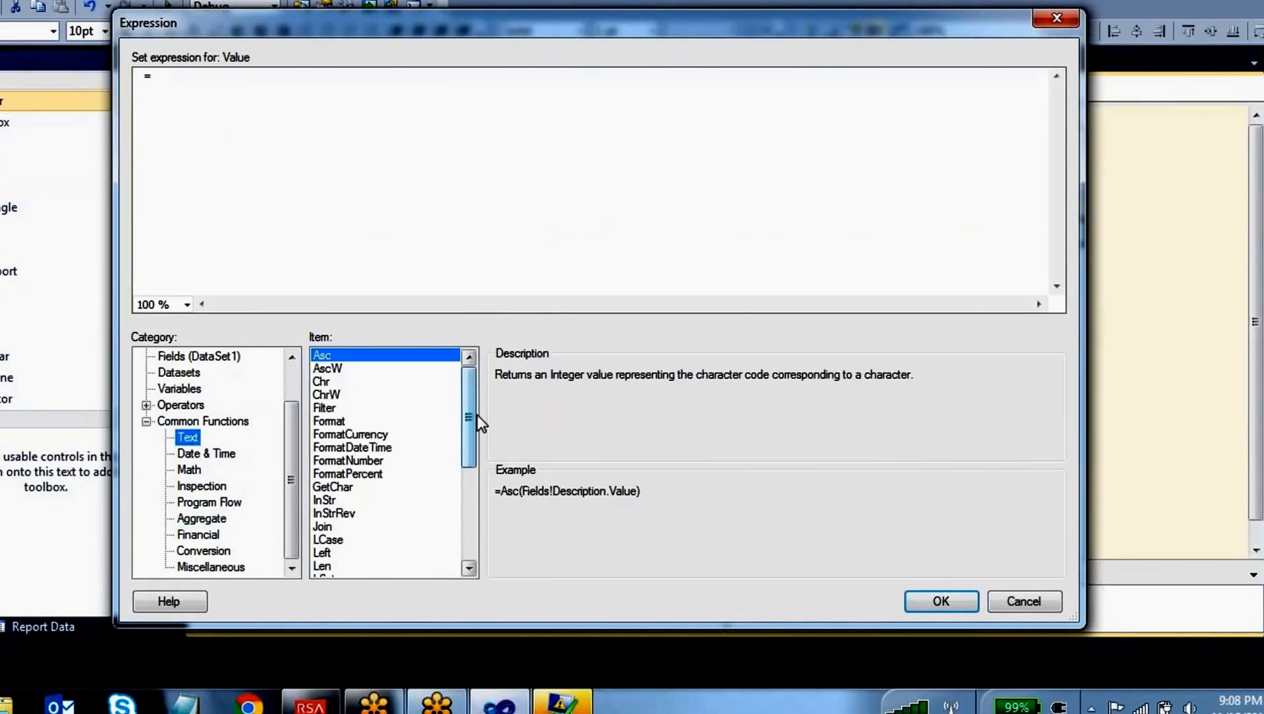
{"action": "left_click_drag", "start_coordinate": [472, 403], "coordinate": [465, 374]}
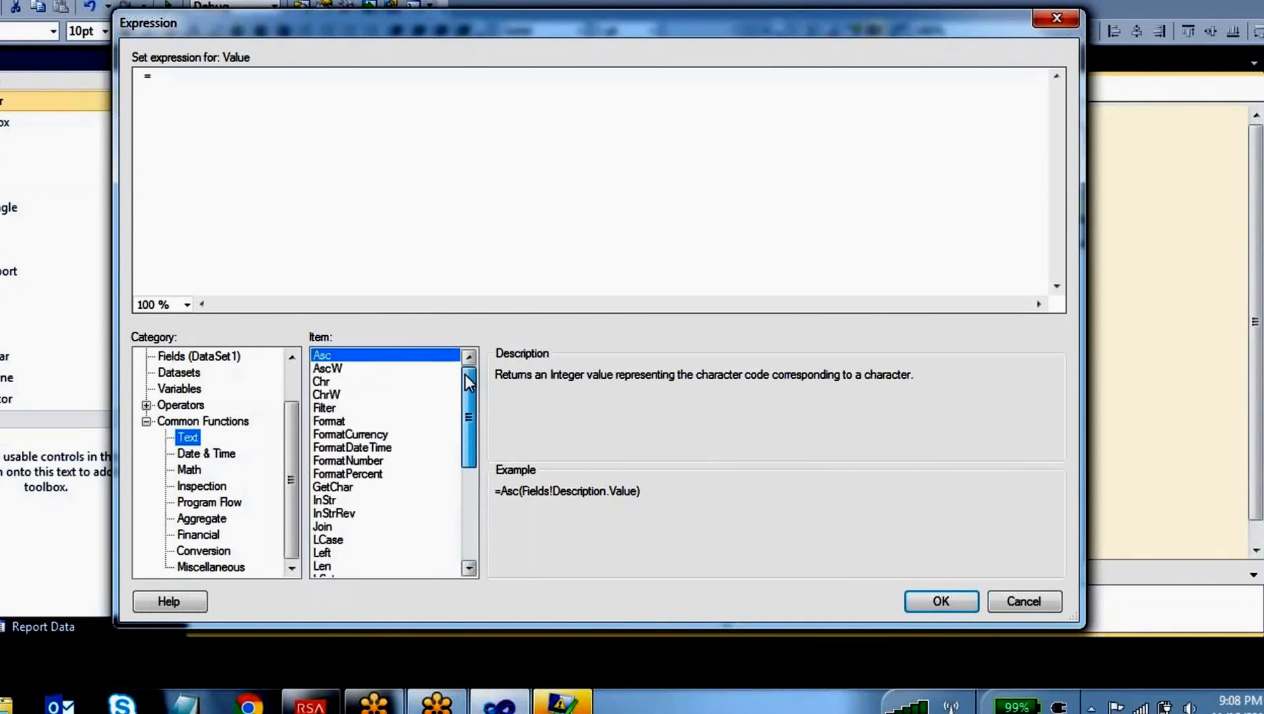
Start the cell's expression with the ENAME field from DataSet1
{"action": "left_click", "coordinate": [254, 91]}
{"action": "left_click", "coordinate": [288, 385]}
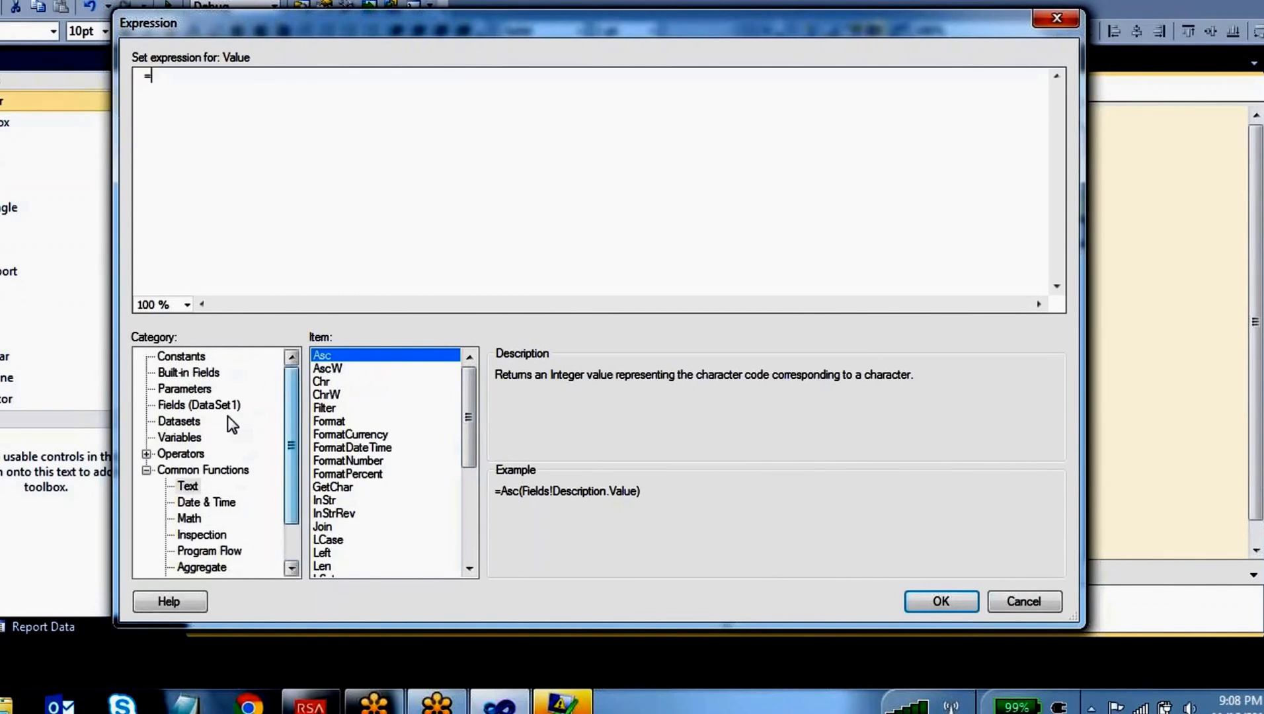
{"action": "left_click", "coordinate": [197, 406]}
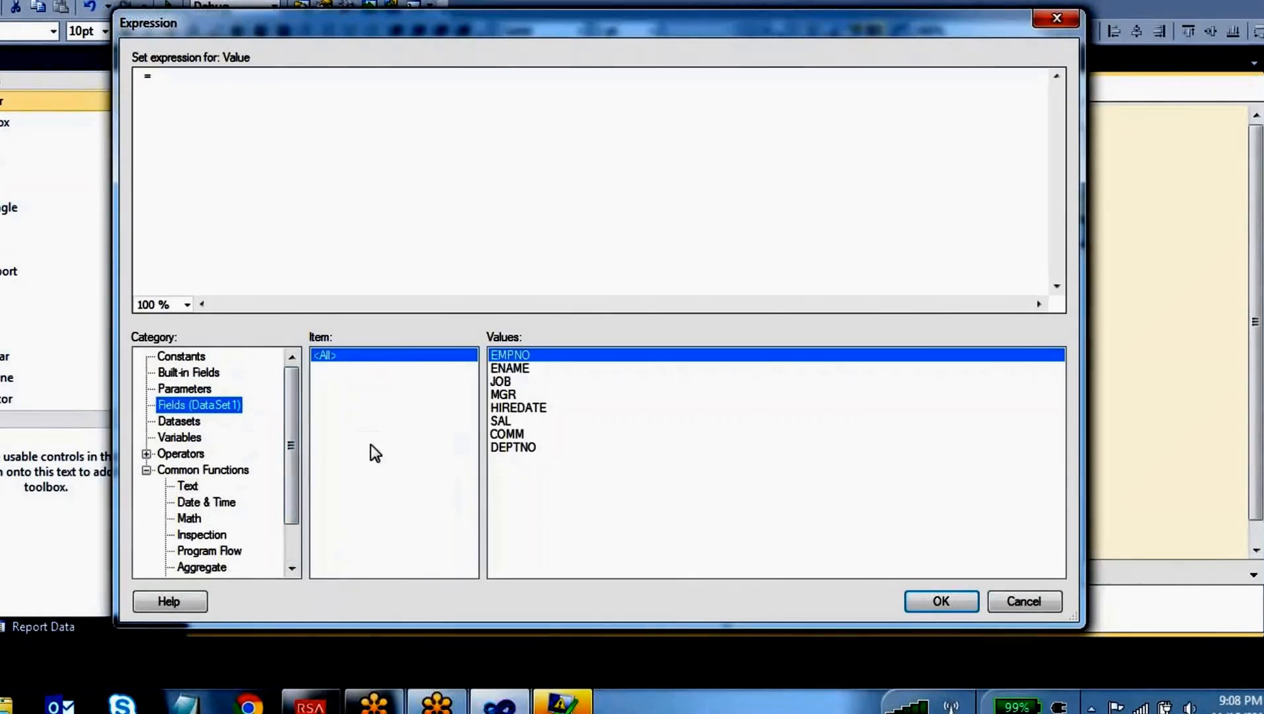
{"action": "double_click", "coordinate": [528, 370]}
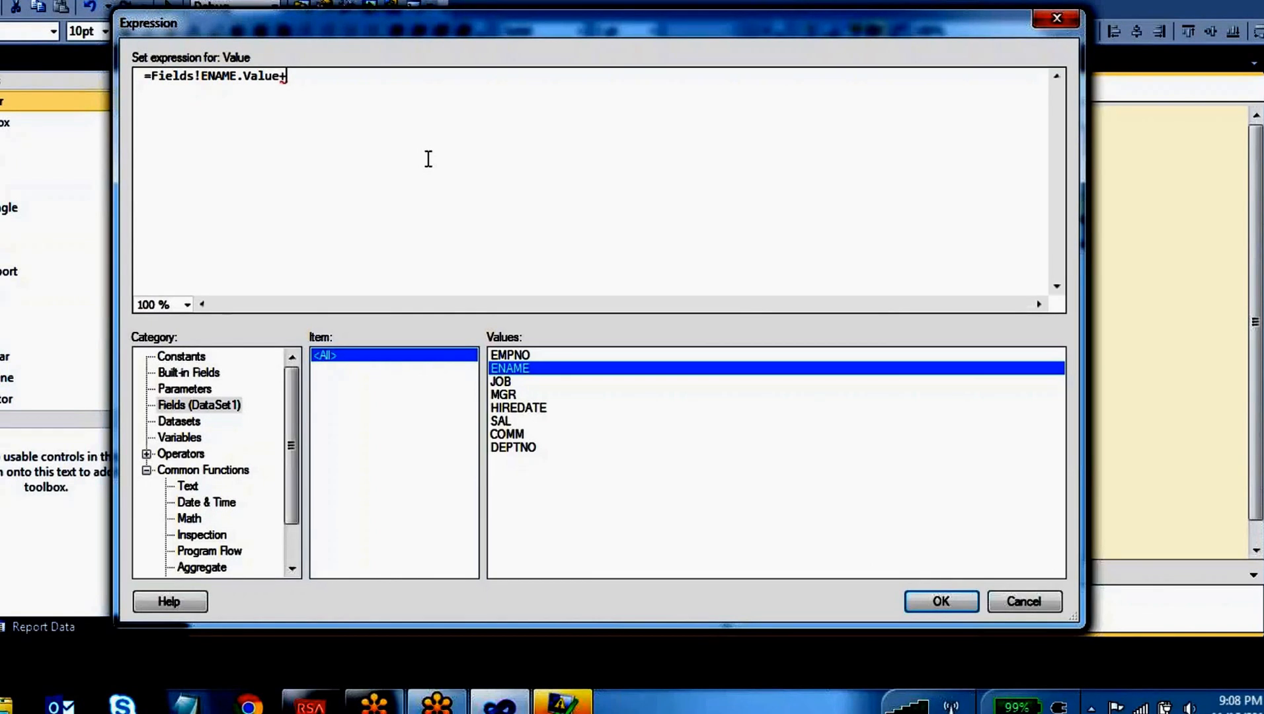
Append a "-" separator and the DEPTNO field so the expression reads =Fields!ENAME.Value+"-"+Fields!DEPTNO.Value
{"action": "type", "text": "\"\""}
{"action": "key", "text": "BackSpace"}
{"action": "key", "text": "BackSpace"}
{"action": "key", "text": "BackSpace"}
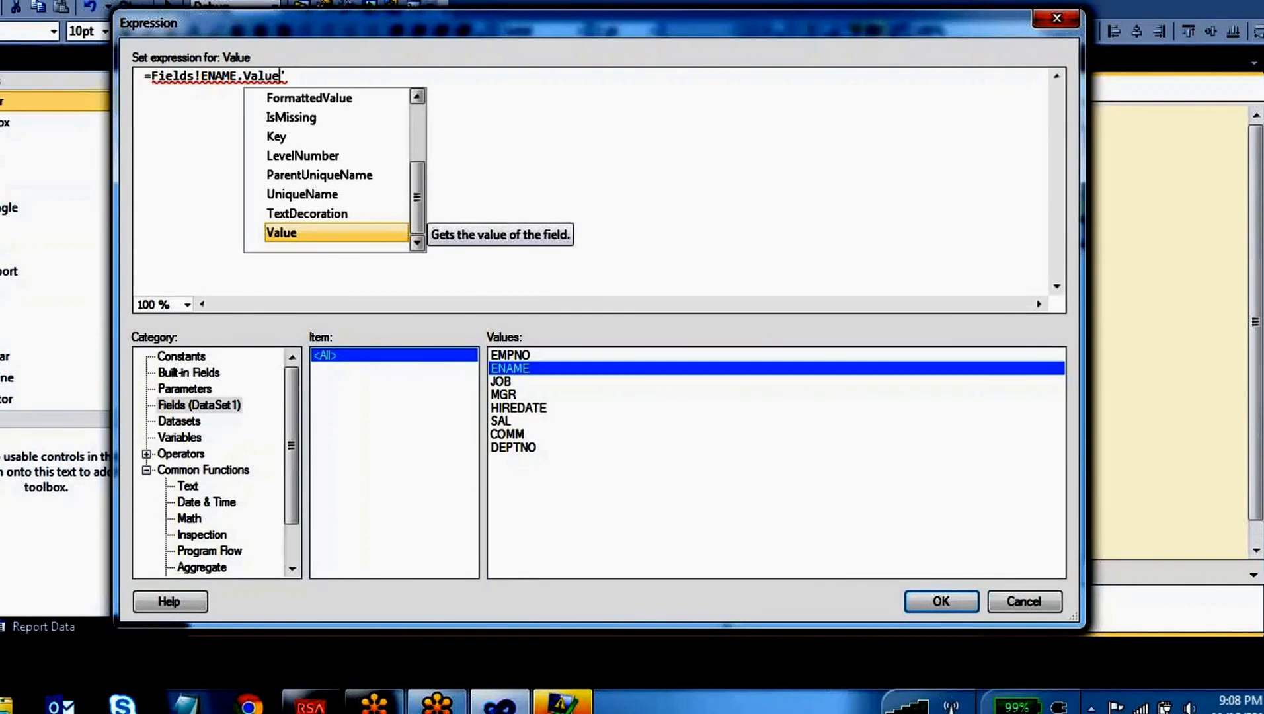
{"action": "type", "text": "+"}
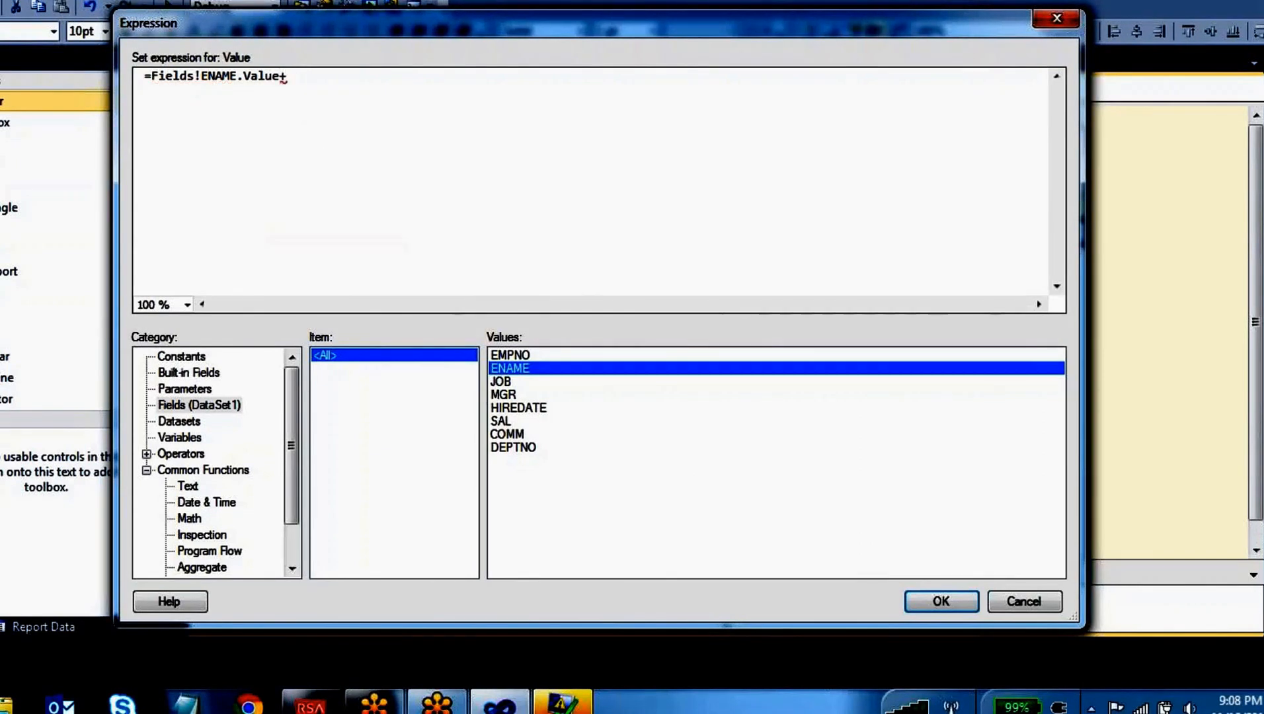
{"action": "type", "text": "\"-\"+"}
{"action": "double_click", "coordinate": [521, 450]}
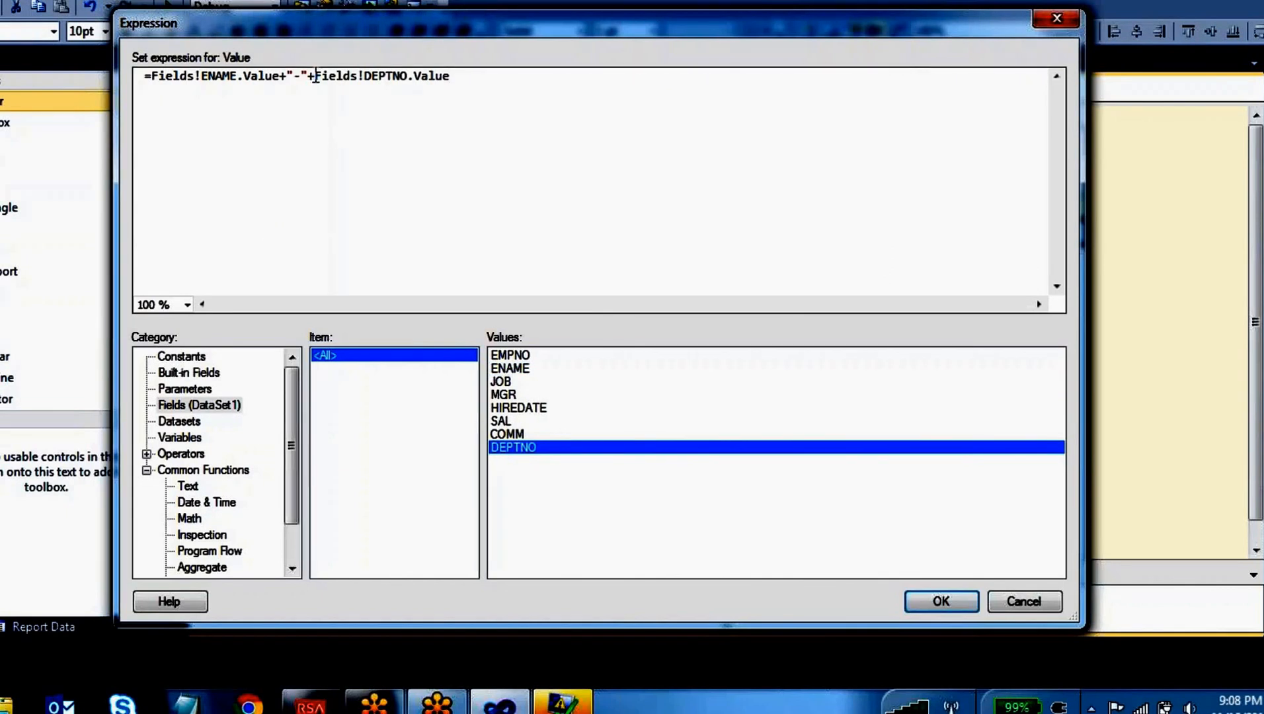
Review the ENAME, separator and DEPTNO parts of the expression and apply it to the cell
{"action": "left_click_drag", "start_coordinate": [314, 76], "coordinate": [153, 76]}
{"action": "left_click", "coordinate": [238, 128]}
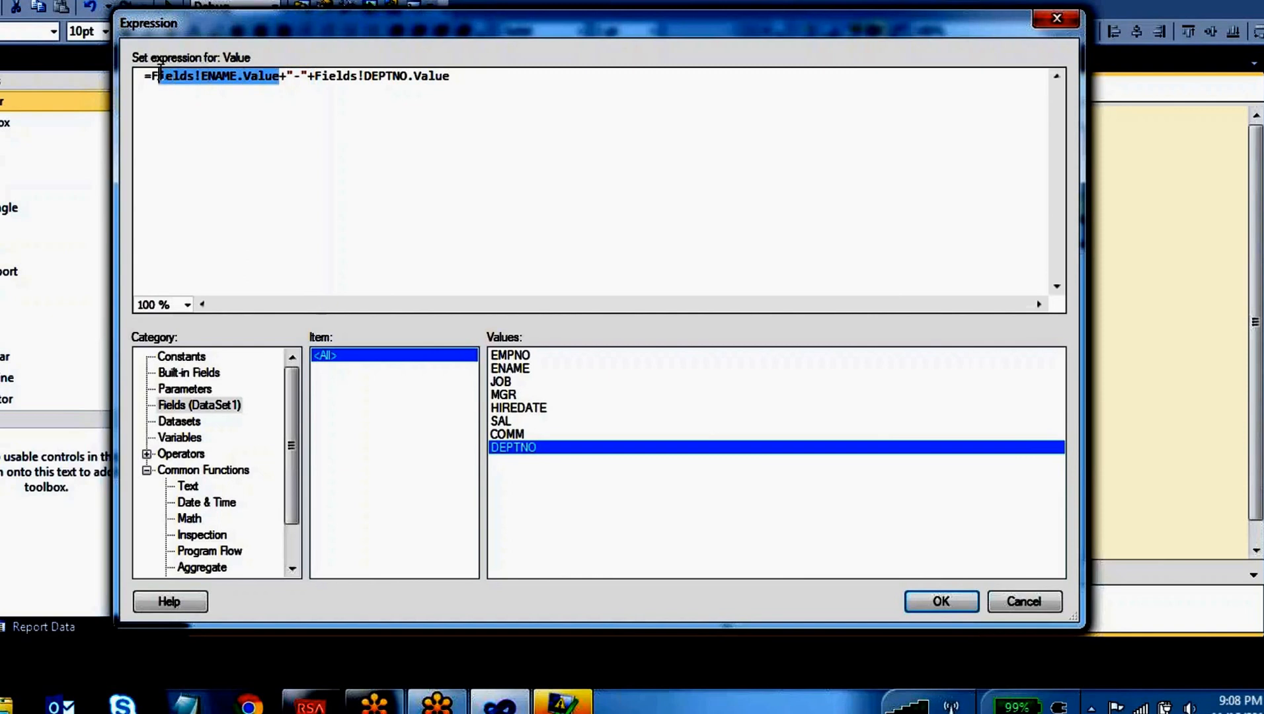
{"action": "left_click", "coordinate": [299, 78]}
{"action": "left_click_drag", "start_coordinate": [299, 78], "coordinate": [290, 78]}
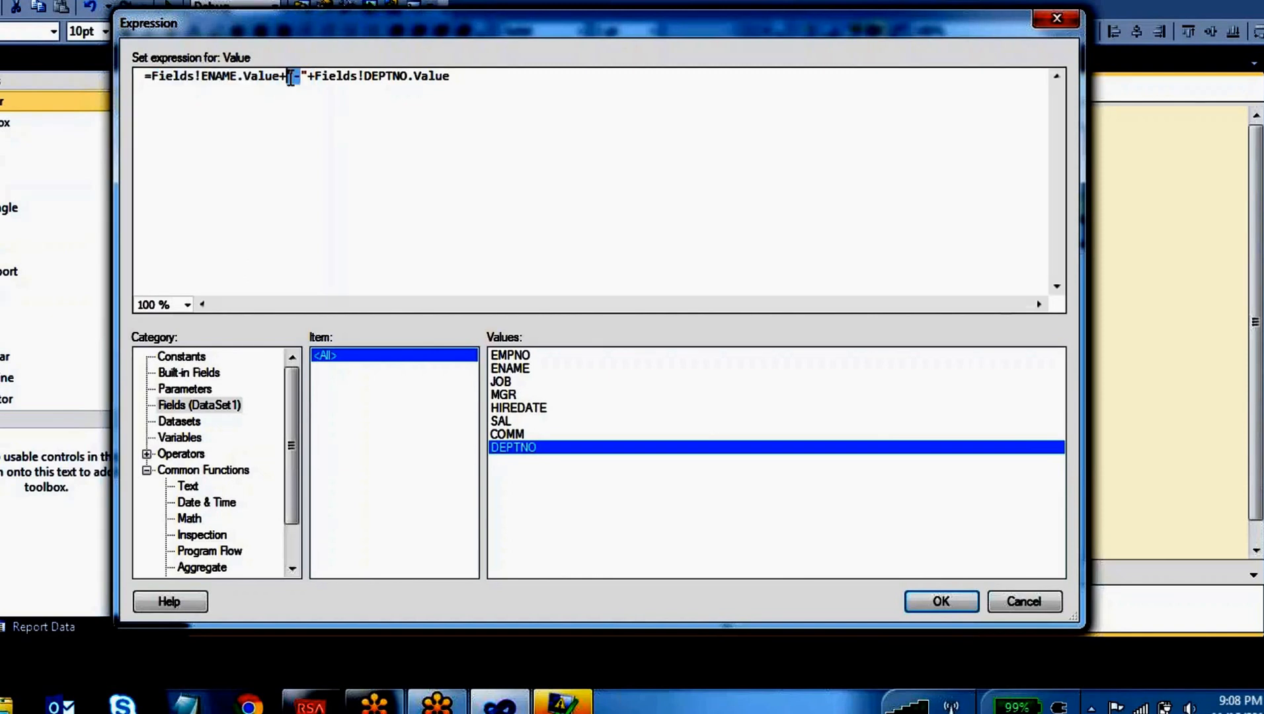
{"action": "left_click_drag", "start_coordinate": [449, 76], "coordinate": [316, 75]}
{"action": "left_click", "coordinate": [948, 608]}
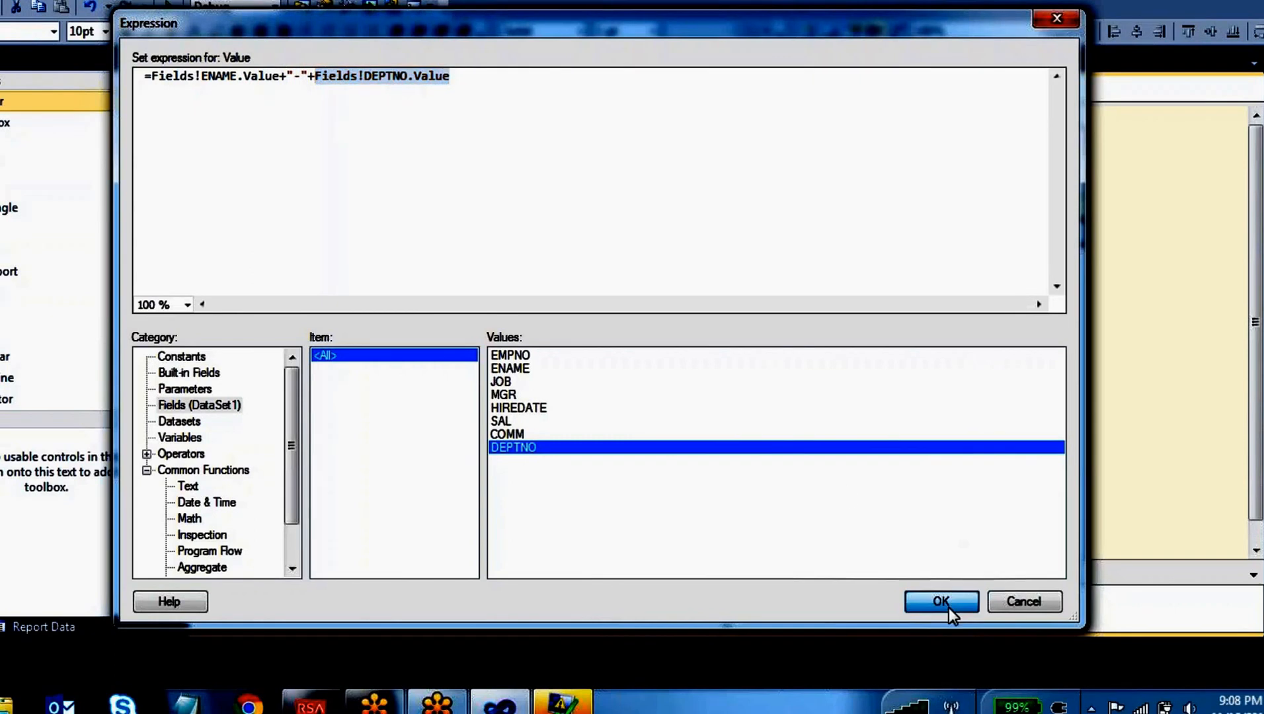
Preview the Dashboard report and check the values in the new last column for all rows
{"action": "left_click", "coordinate": [297, 90]}
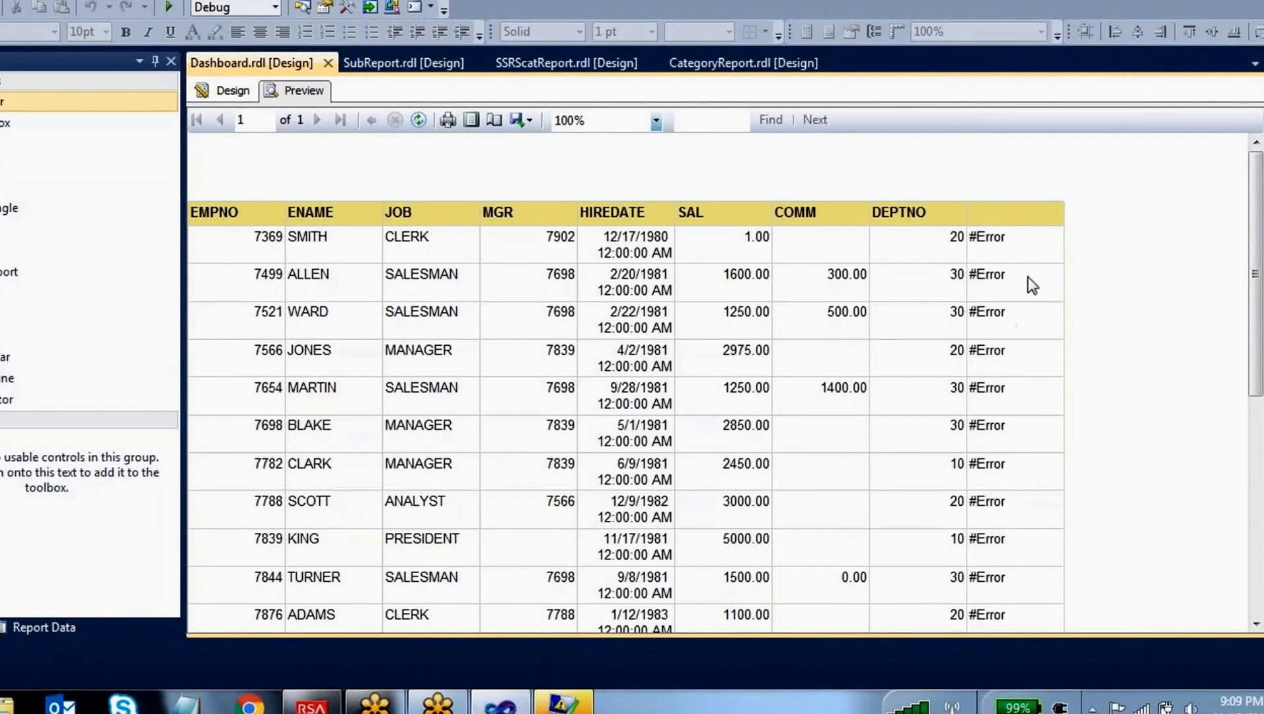
{"action": "scroll", "coordinate": [1006, 242], "scroll_direction": "down", "scroll_amount": 4}
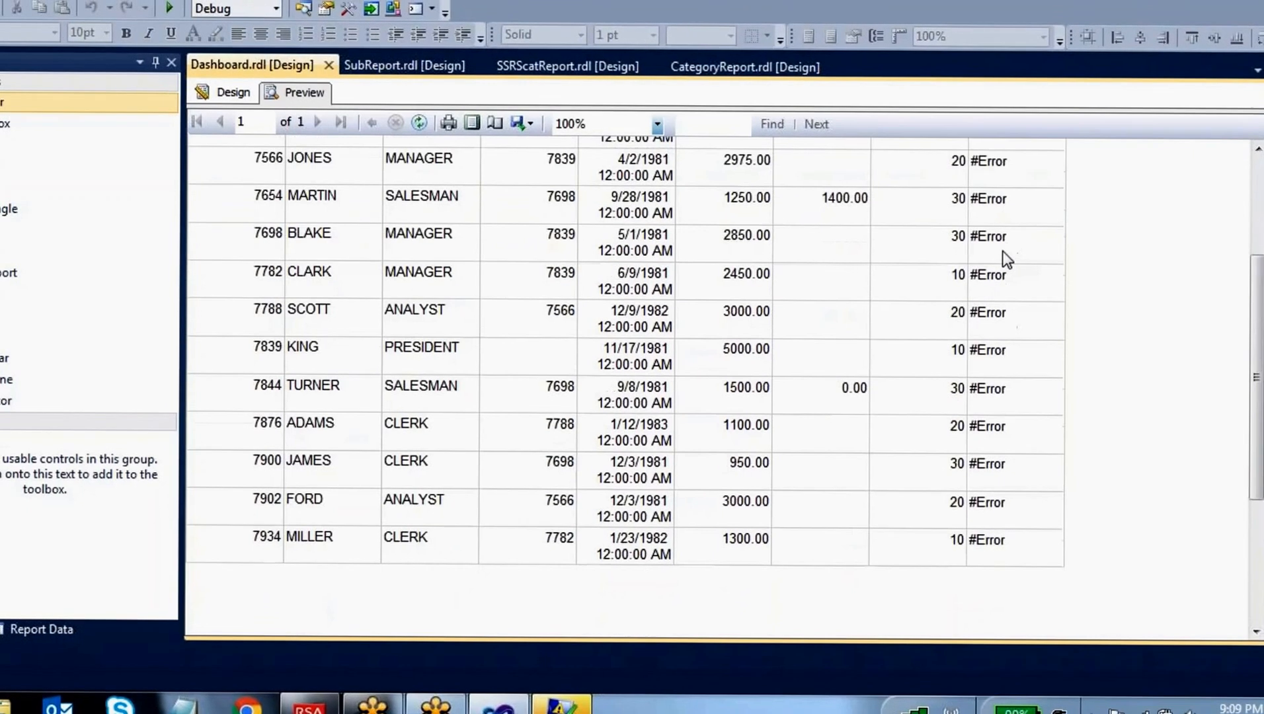
{"action": "scroll", "coordinate": [1004, 254], "scroll_direction": "up", "scroll_amount": 4}
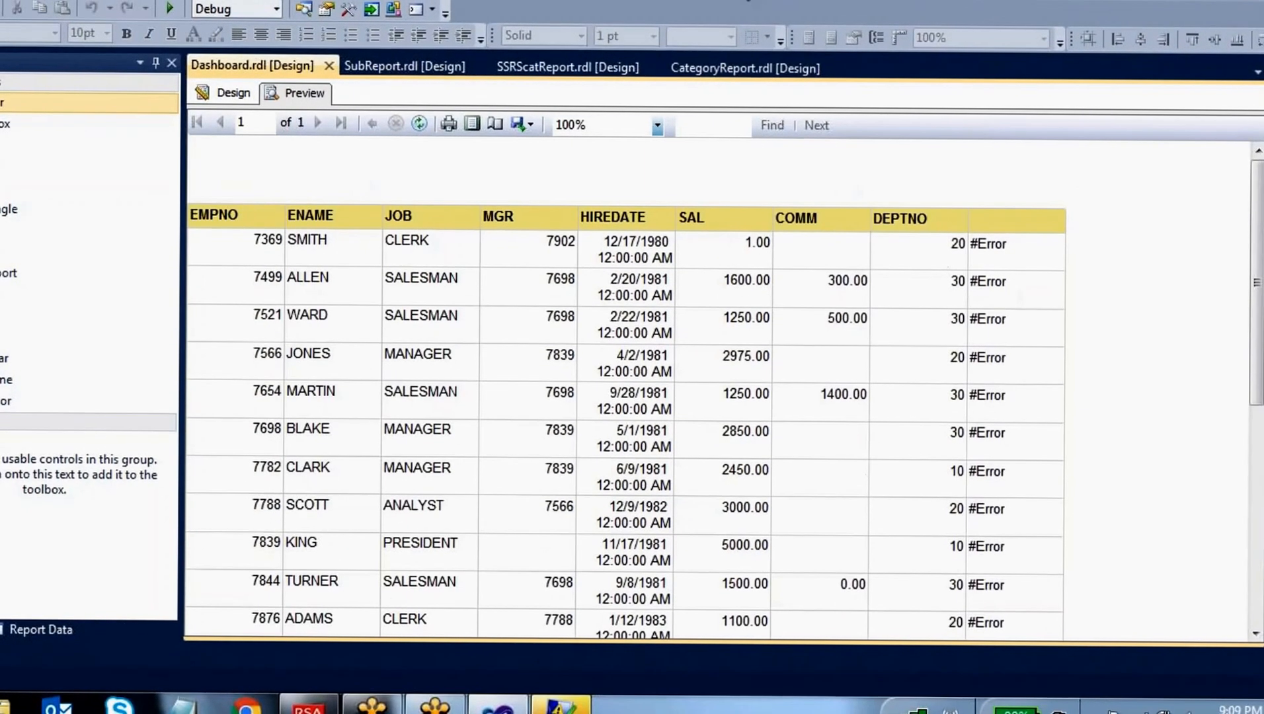
{"action": "mouse_move", "coordinate": [992, 187]}
{"action": "left_mouse_down"}
{"action": "mouse_move", "coordinate": [960, 260]}
{"action": "mouse_move", "coordinate": [975, 692]}
{"action": "left_mouse_up"}
{"action": "mouse_move", "coordinate": [1071, 692]}
{"action": "left_mouse_down"}
{"action": "mouse_move", "coordinate": [1036, 243]}
{"action": "mouse_move", "coordinate": [988, 169]}
{"action": "left_mouse_up"}
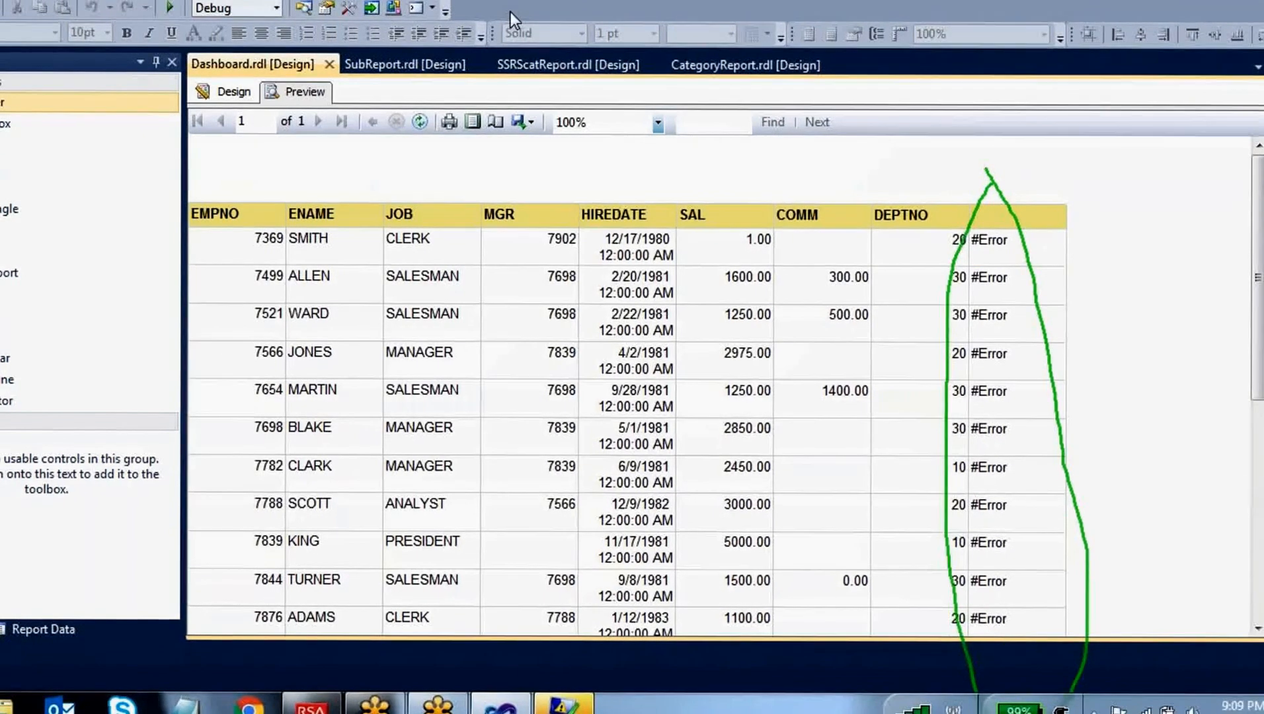
{"action": "key", "text": "Escape"}
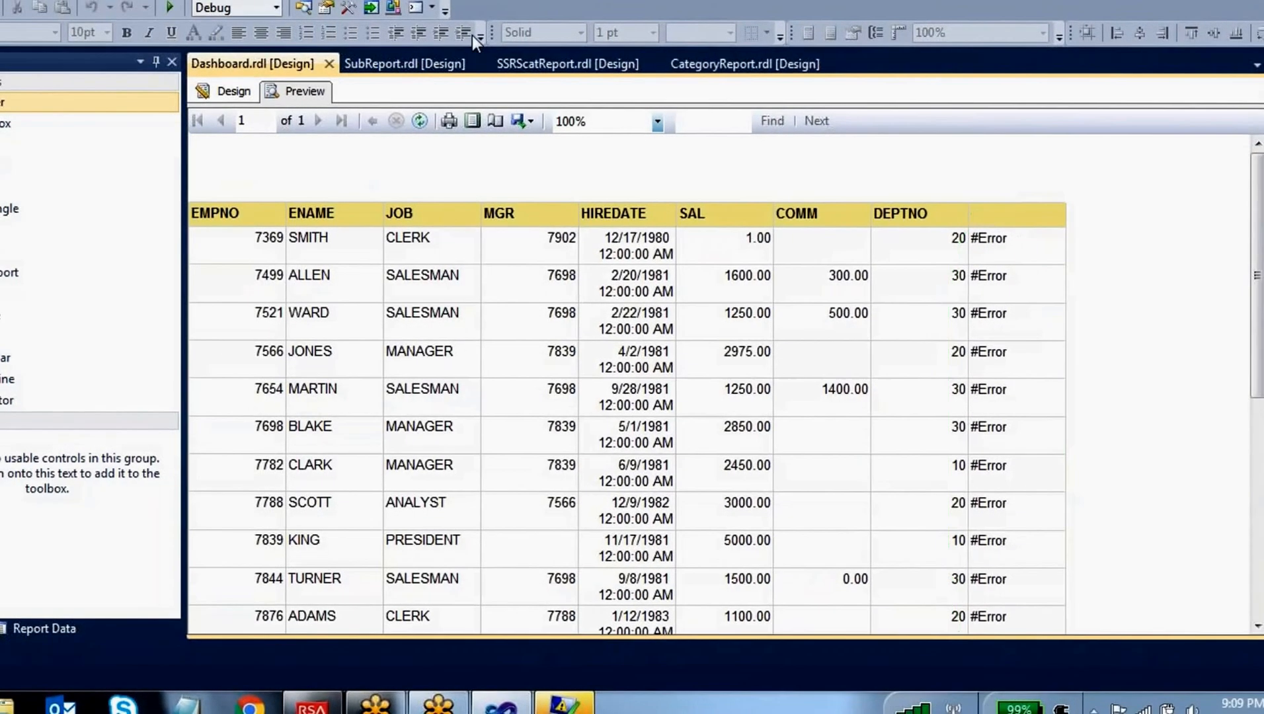
In the design, edit the last detail cell's expression to convert the department number to text with cstr(Fields!DEPTNO.Value)
{"action": "left_click", "coordinate": [231, 93]}
{"action": "right_click", "coordinate": [1027, 240]}
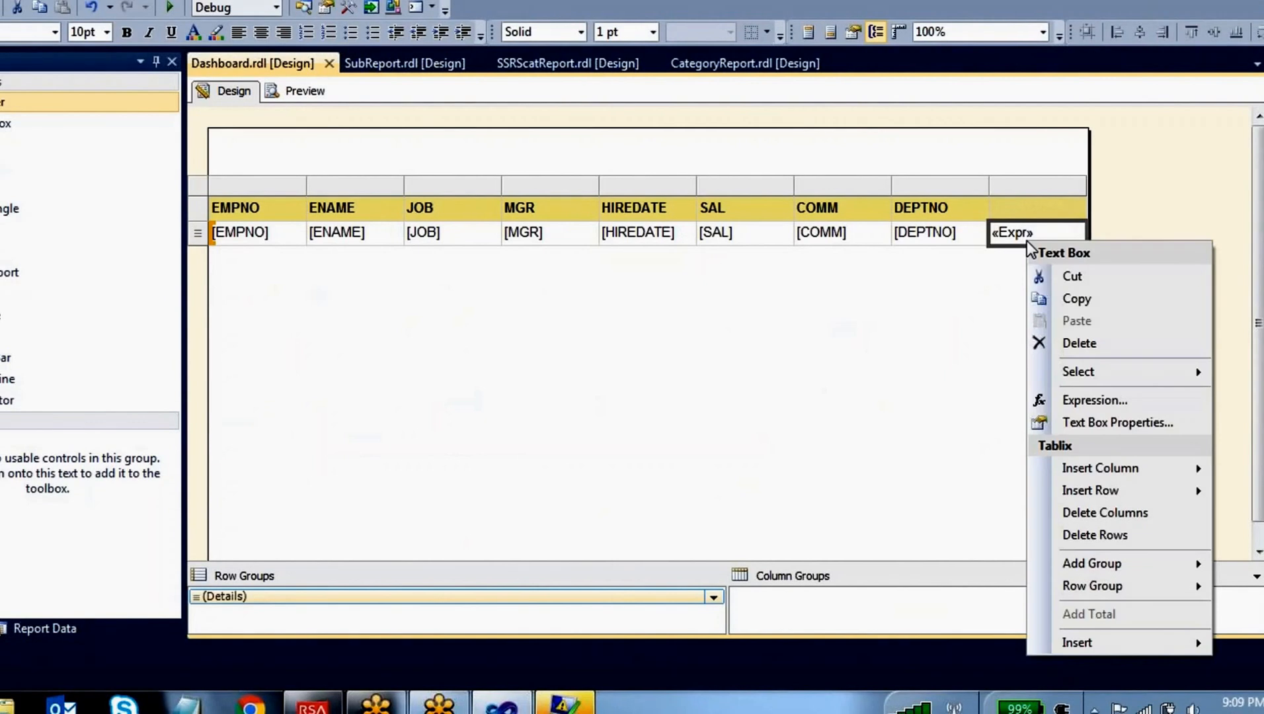
{"action": "left_click", "coordinate": [1076, 401]}
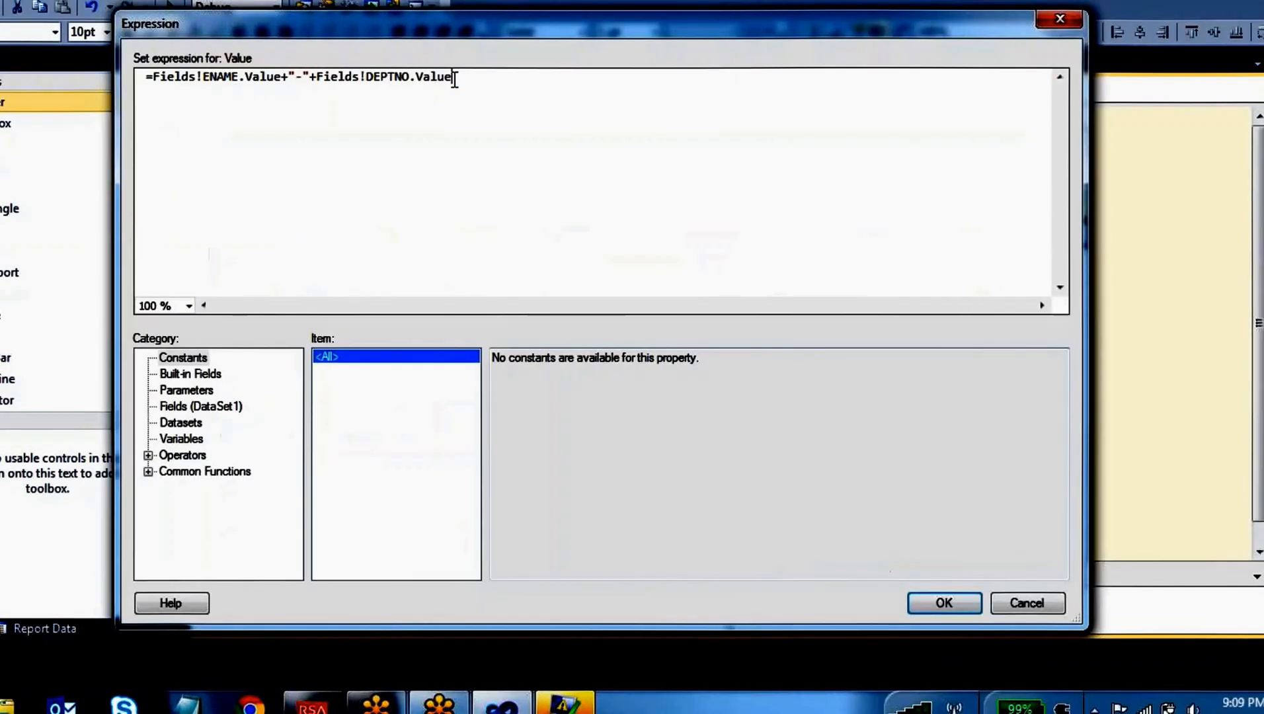
{"action": "left_click_drag", "start_coordinate": [451, 77], "coordinate": [153, 78]}
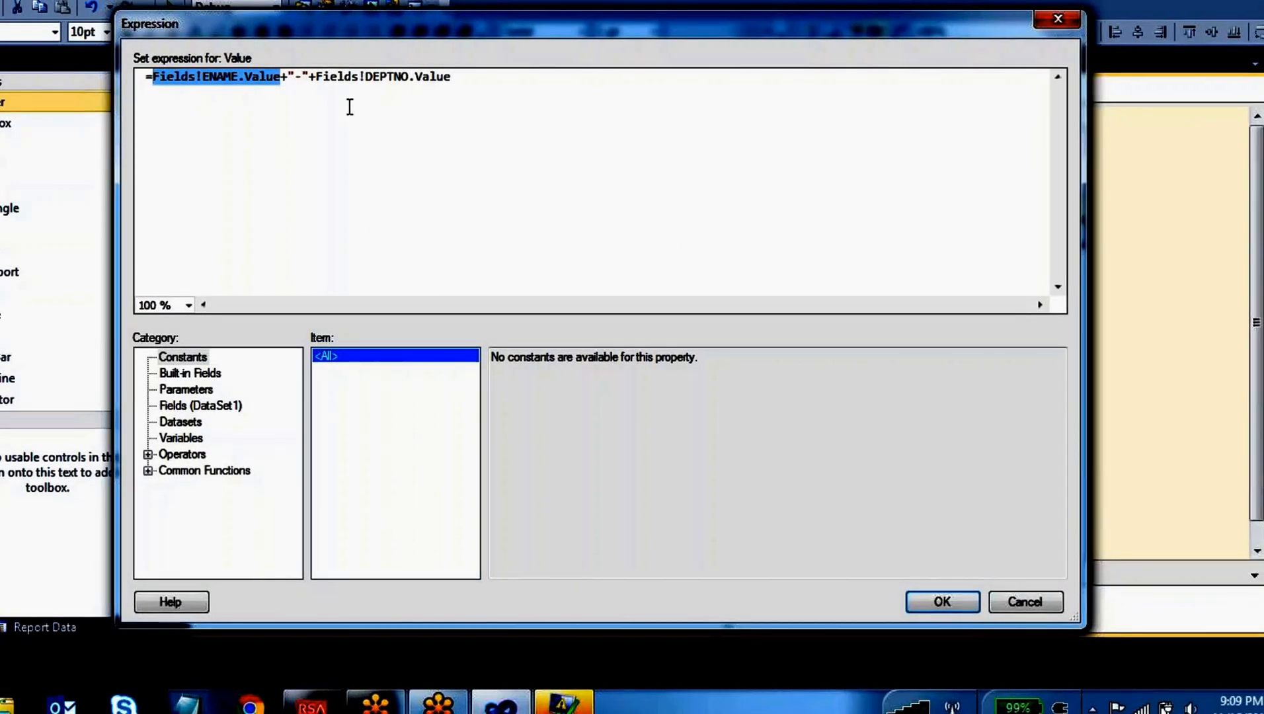
{"action": "left_click_drag", "start_coordinate": [304, 75], "coordinate": [287, 76]}
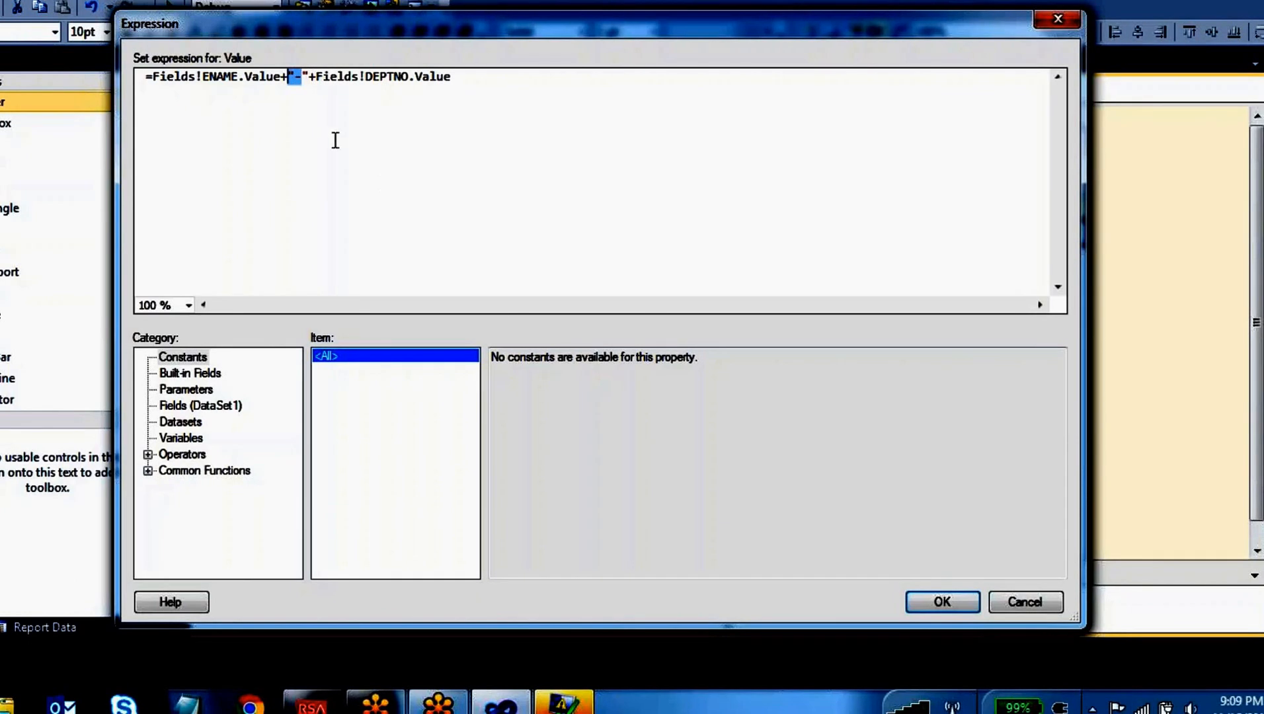
{"action": "left_click_drag", "start_coordinate": [315, 76], "coordinate": [450, 77]}
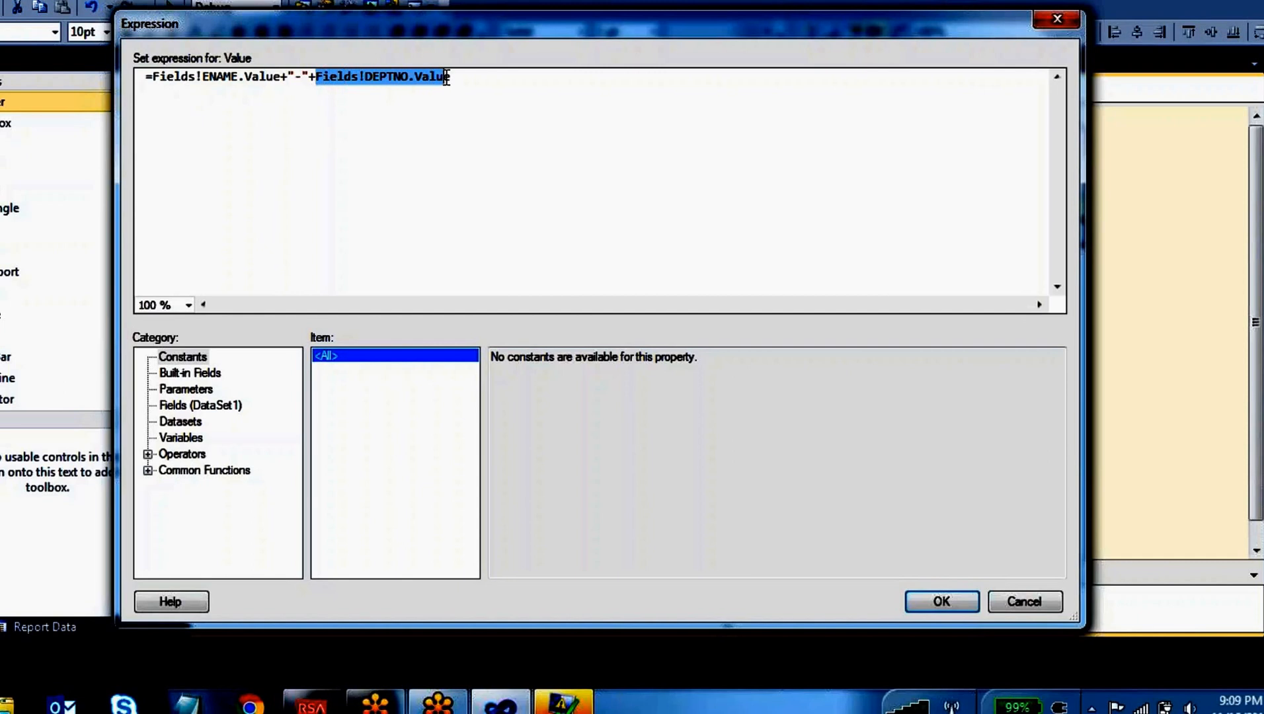
{"action": "left_click", "coordinate": [280, 78]}
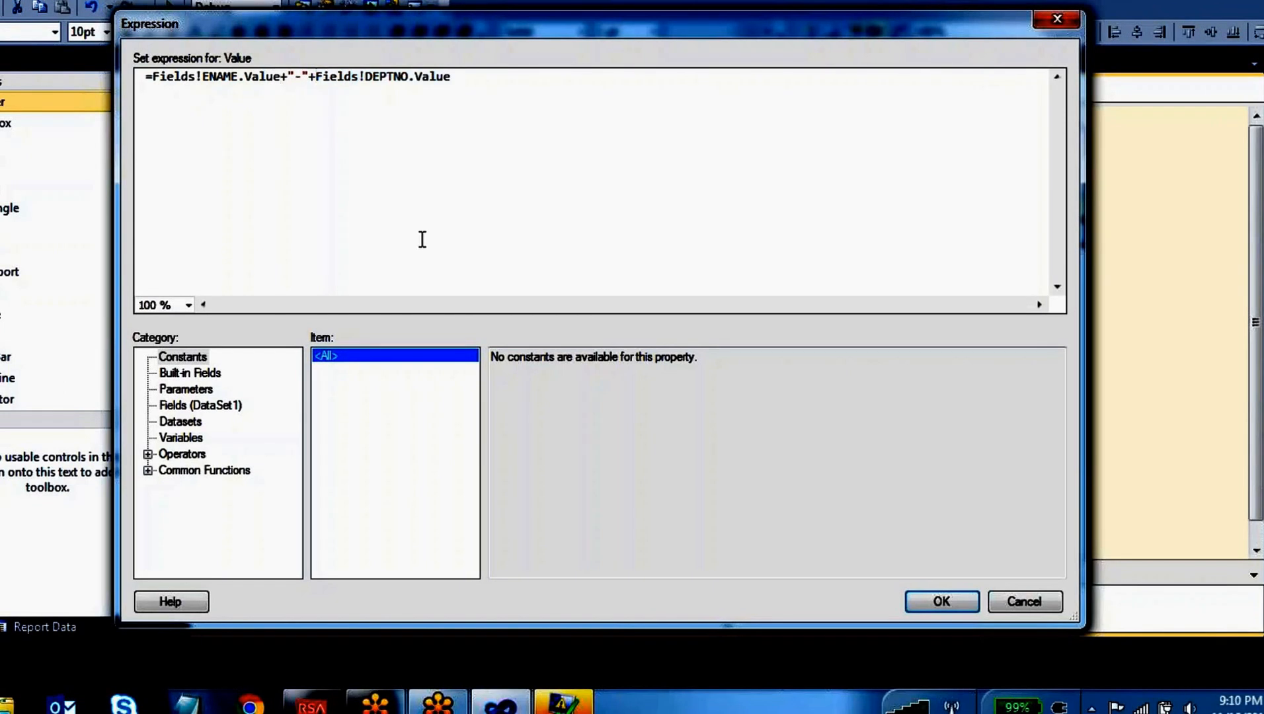
{"action": "type", "text": "cstr"}
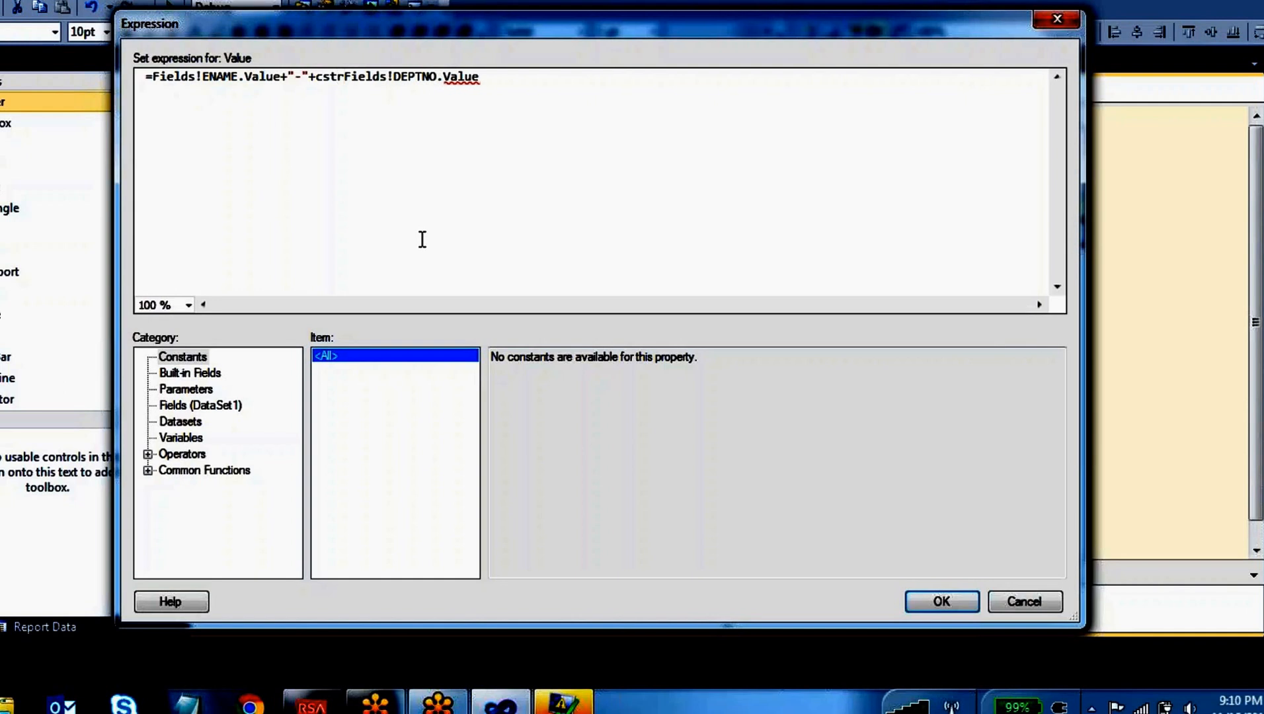
{"action": "type", "text": "("}
{"action": "key", "text": "End"}
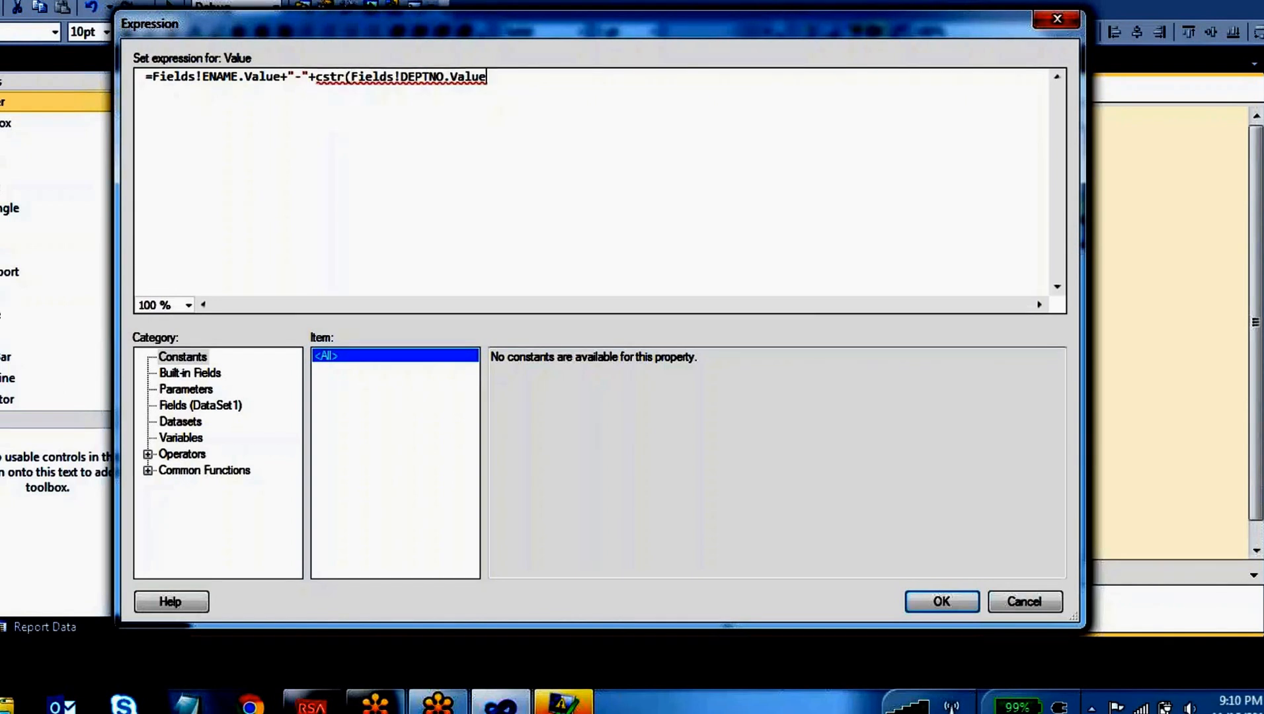
{"action": "type", "text": ")"}
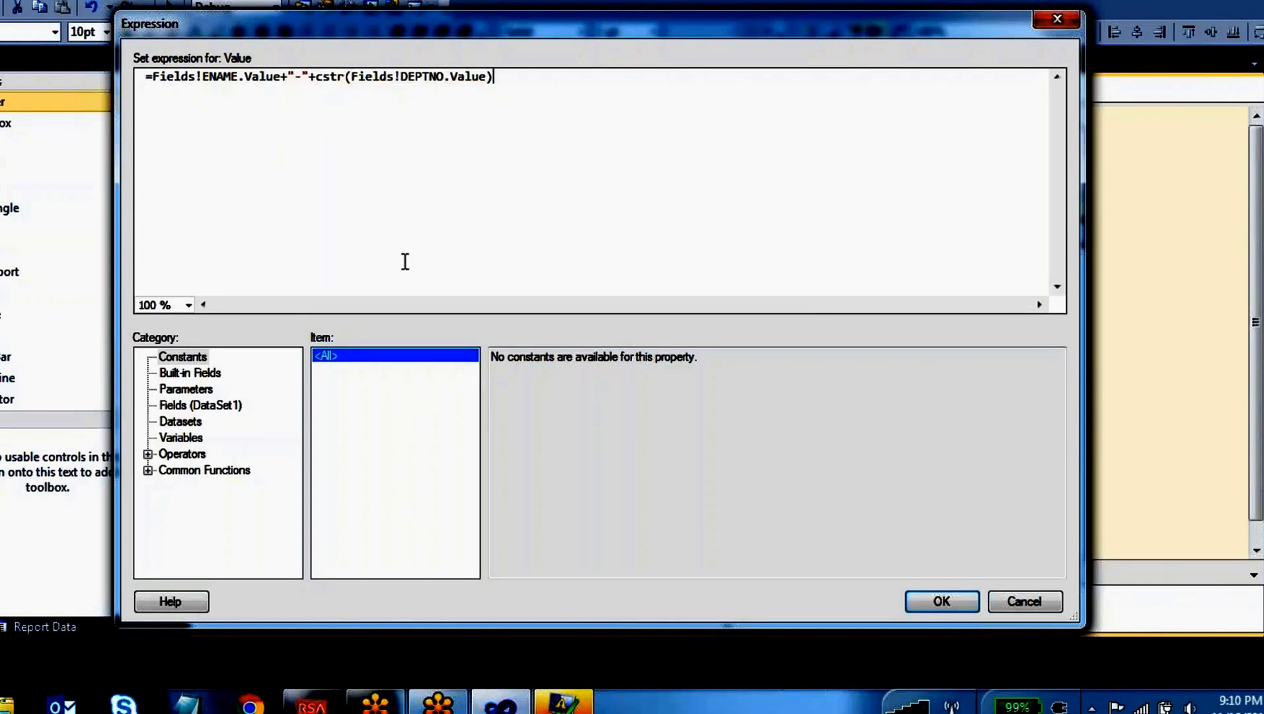
Apply the cstr expression to the cell, preview the Dashboard report, close the error list and check the last column
{"action": "left_click_drag", "start_coordinate": [344, 76], "coordinate": [316, 76]}
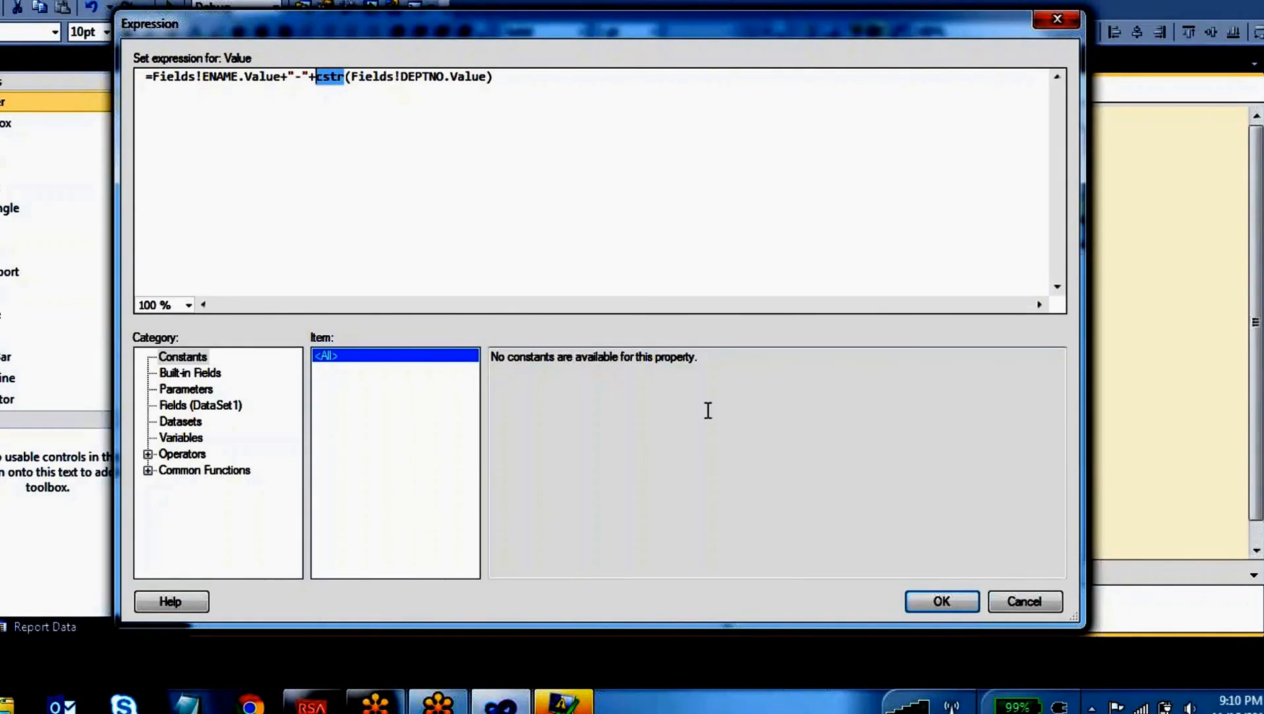
{"action": "left_click", "coordinate": [942, 601]}
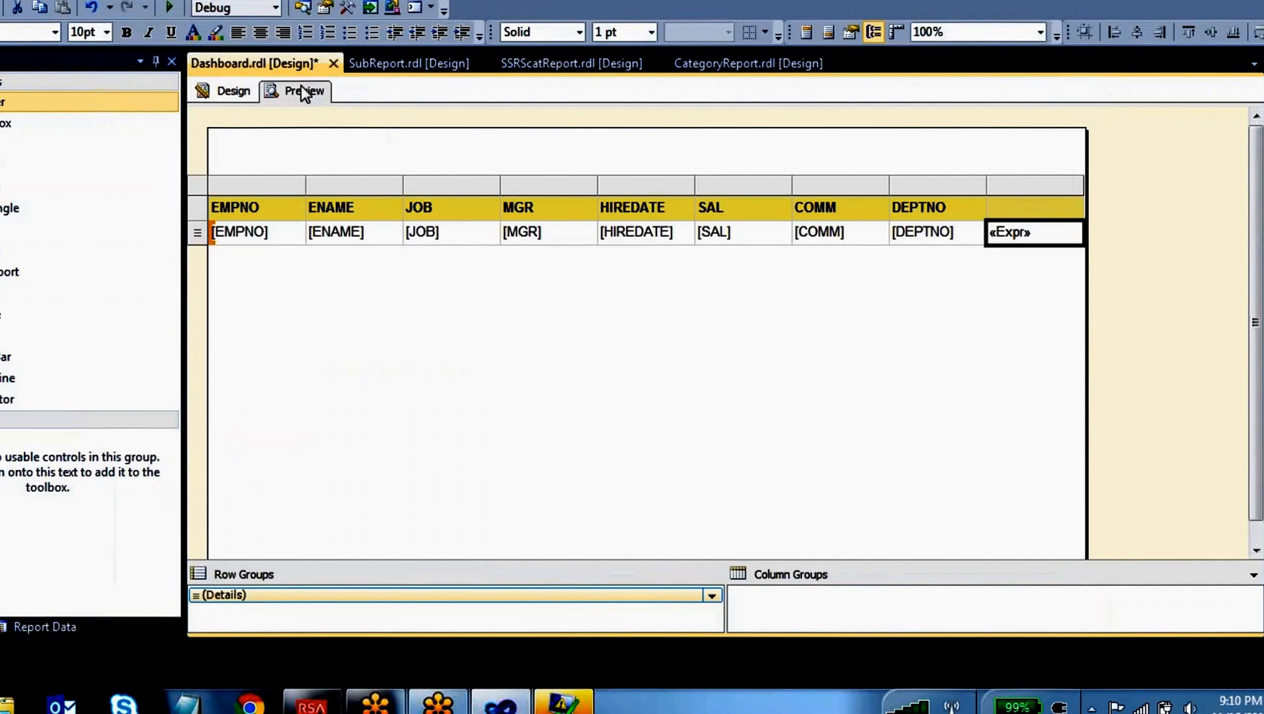
{"action": "left_click", "coordinate": [299, 91]}
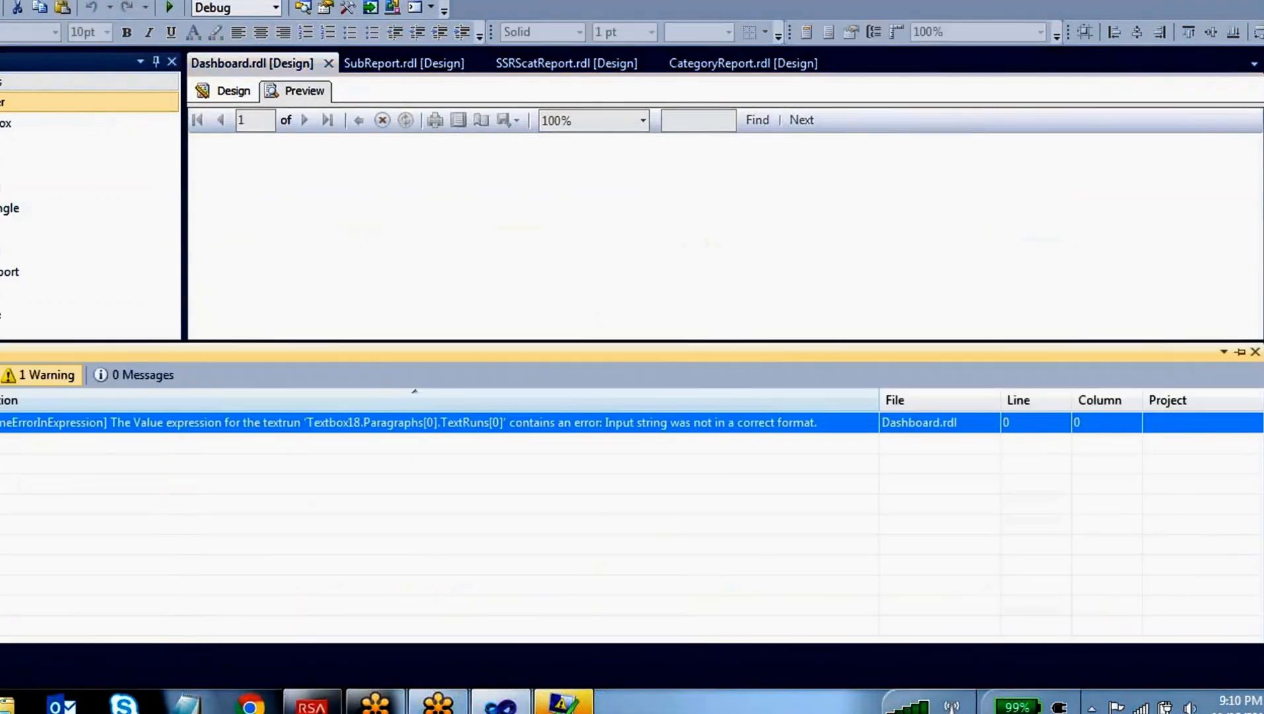
{"action": "left_click", "coordinate": [1255, 352]}
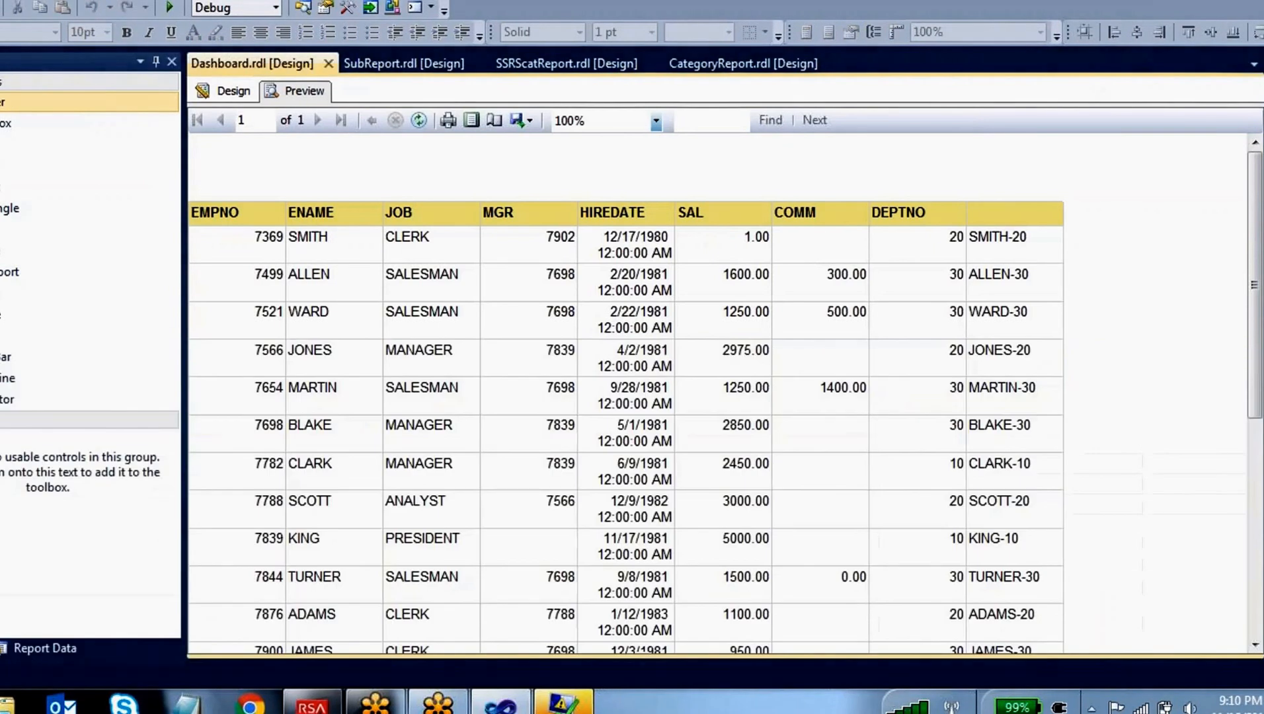
{"action": "mouse_move", "coordinate": [973, 221]}
{"action": "left_mouse_down"}
{"action": "mouse_move", "coordinate": [976, 537]}
{"action": "mouse_move", "coordinate": [1011, 509]}
{"action": "mouse_move", "coordinate": [1019, 356]}
{"action": "mouse_move", "coordinate": [995, 221]}
{"action": "mouse_move", "coordinate": [1010, 397]}
{"action": "mouse_move", "coordinate": [1078, 653]}
{"action": "mouse_move", "coordinate": [1038, 153]}
{"action": "left_mouse_up"}
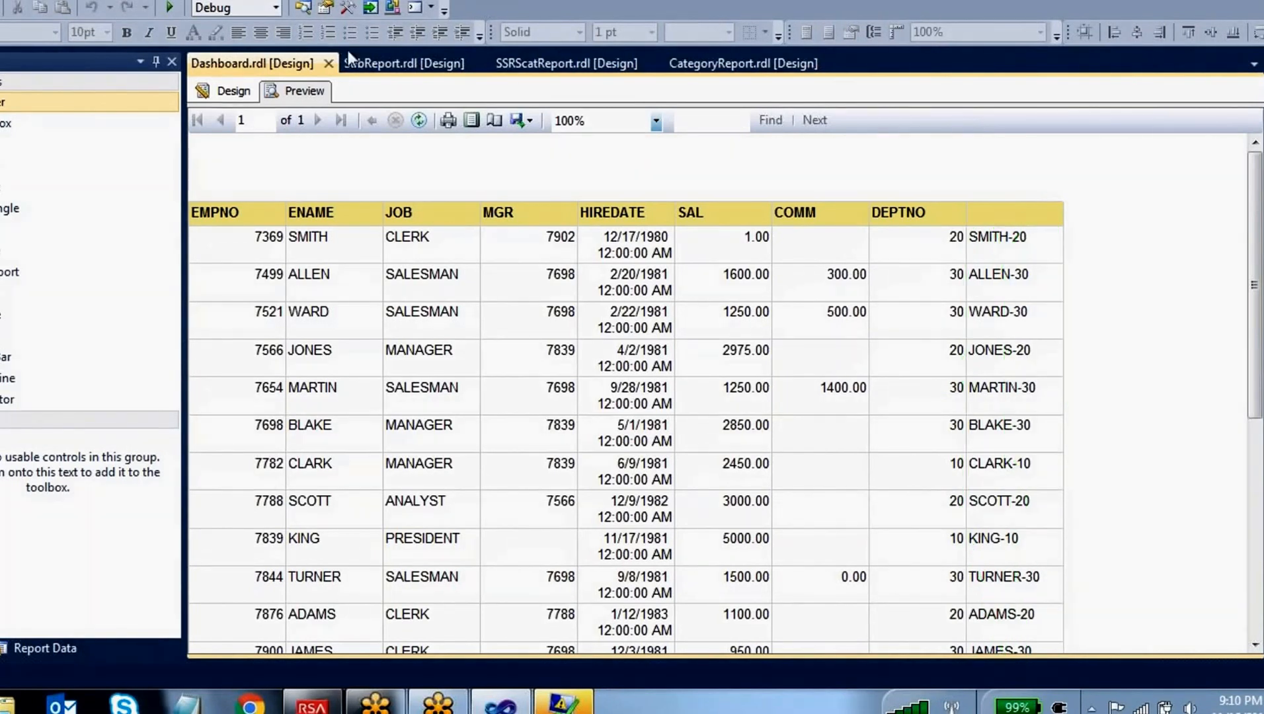
Return to the design, reopen the last detail cell's expression and review its cstr part
{"action": "left_click", "coordinate": [225, 90]}
{"action": "right_click", "coordinate": [1032, 250]}
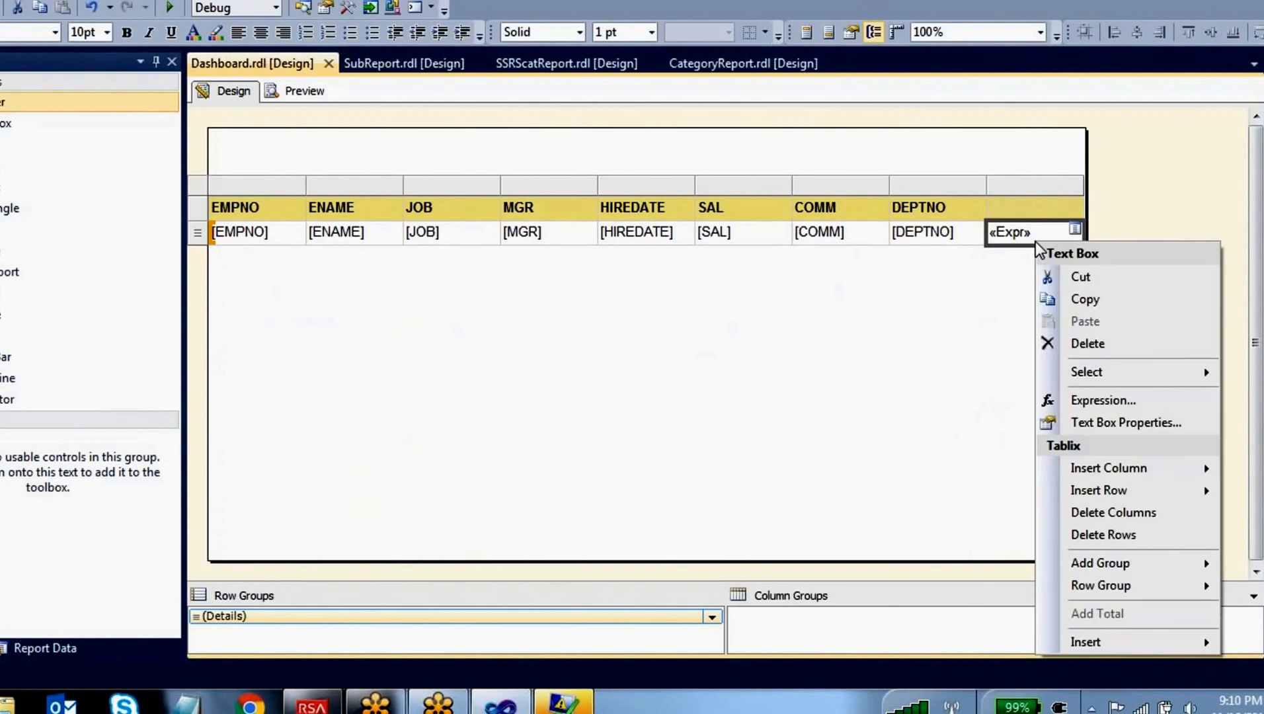
{"action": "left_click", "coordinate": [1098, 399]}
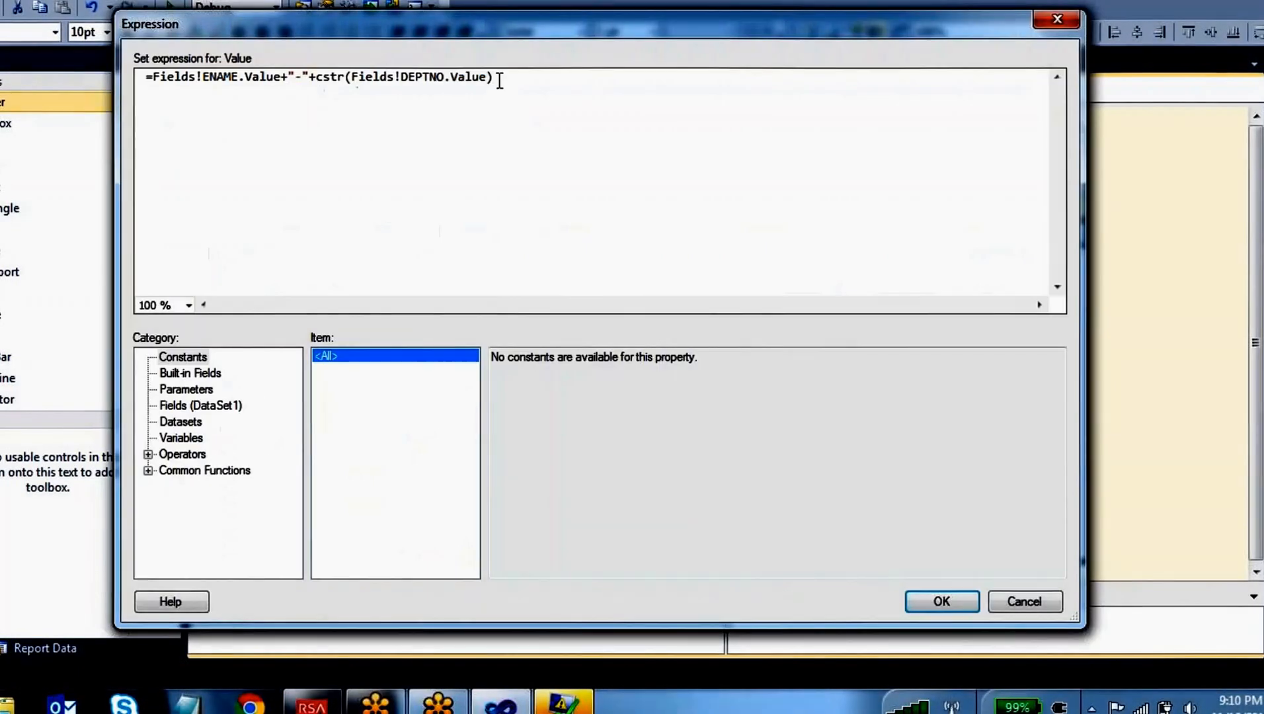
{"action": "left_click_drag", "start_coordinate": [493, 77], "coordinate": [153, 77]}
{"action": "left_click", "coordinate": [325, 76]}
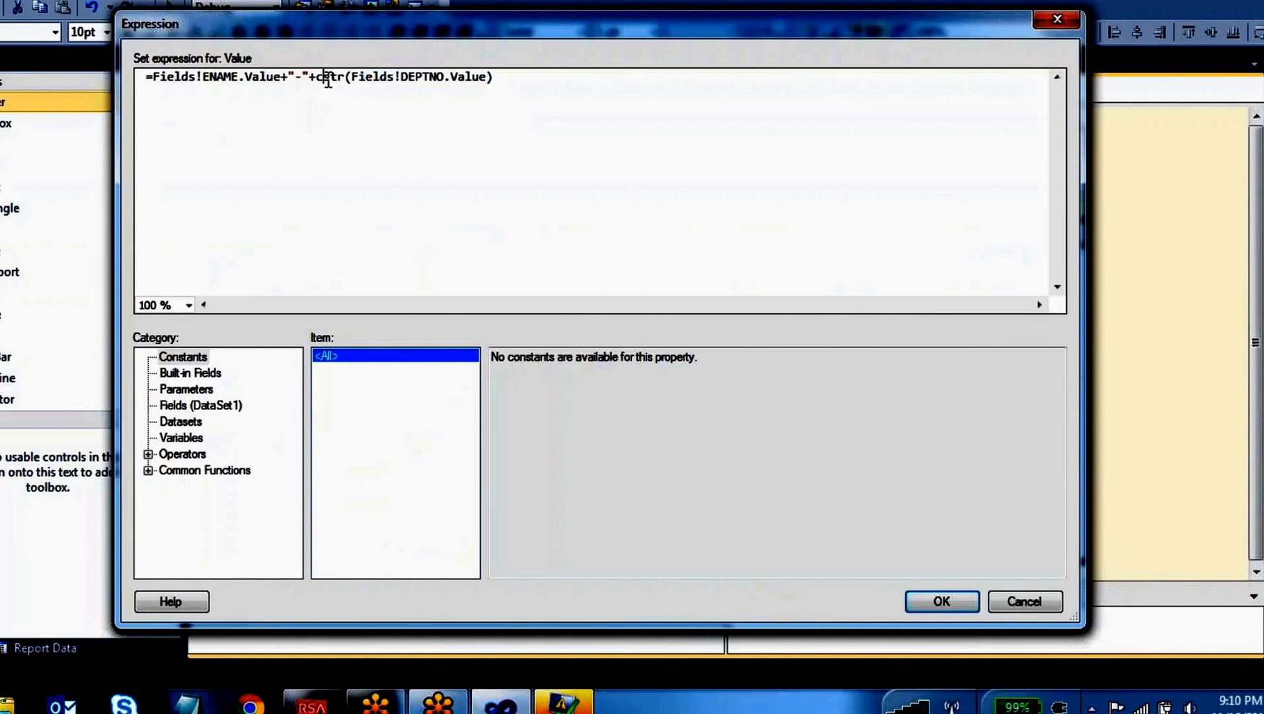
Look up CStr among the conversion functions and read its description and both examples
{"action": "left_click", "coordinate": [148, 470]}
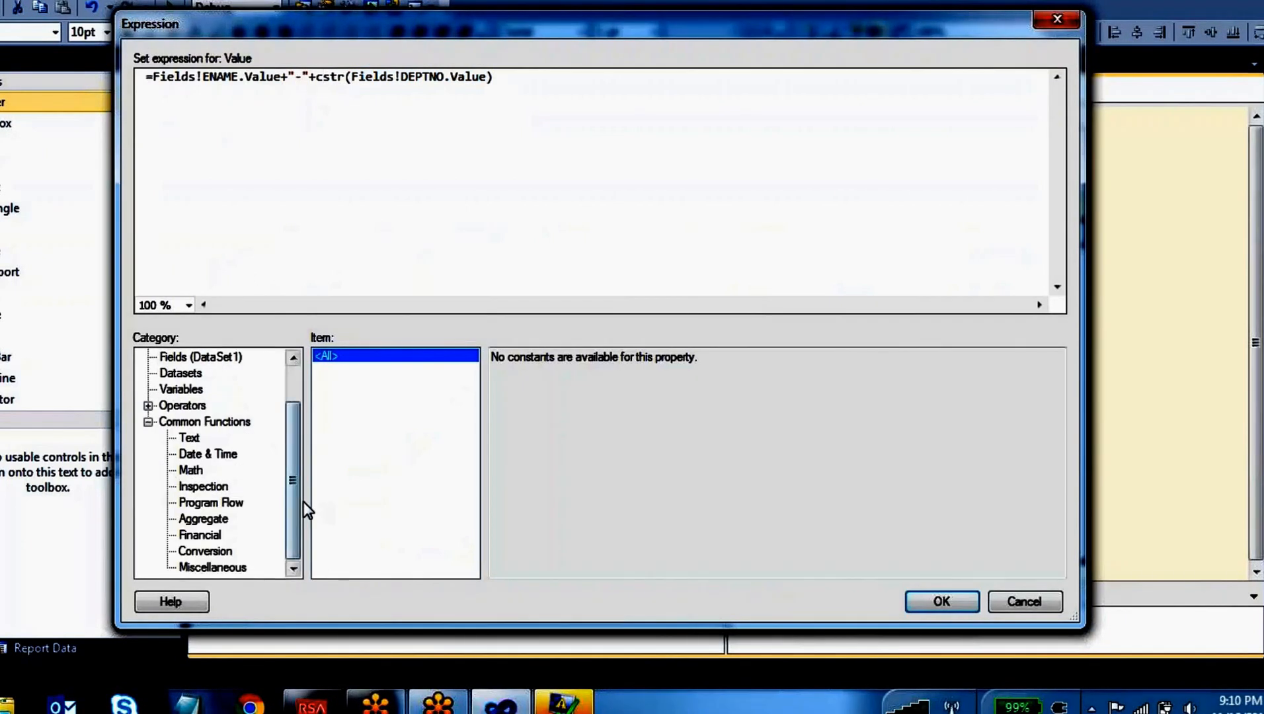
{"action": "left_click", "coordinate": [223, 550]}
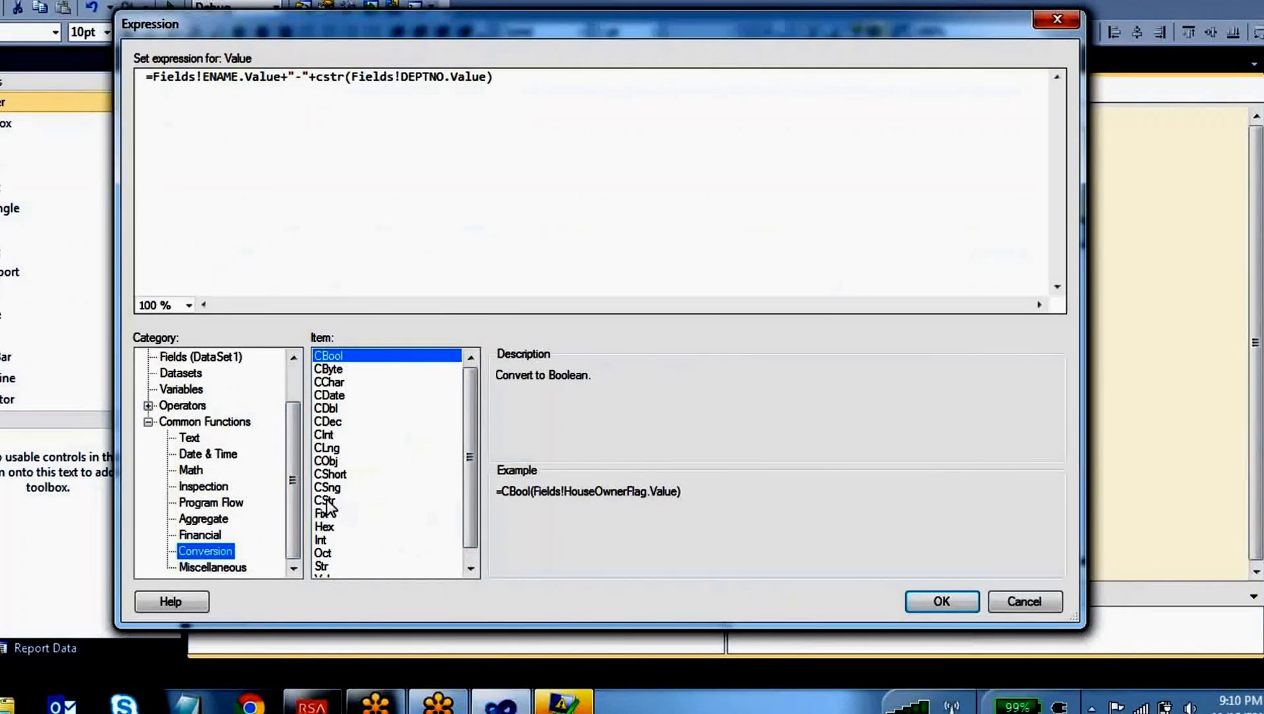
{"action": "left_click", "coordinate": [387, 501]}
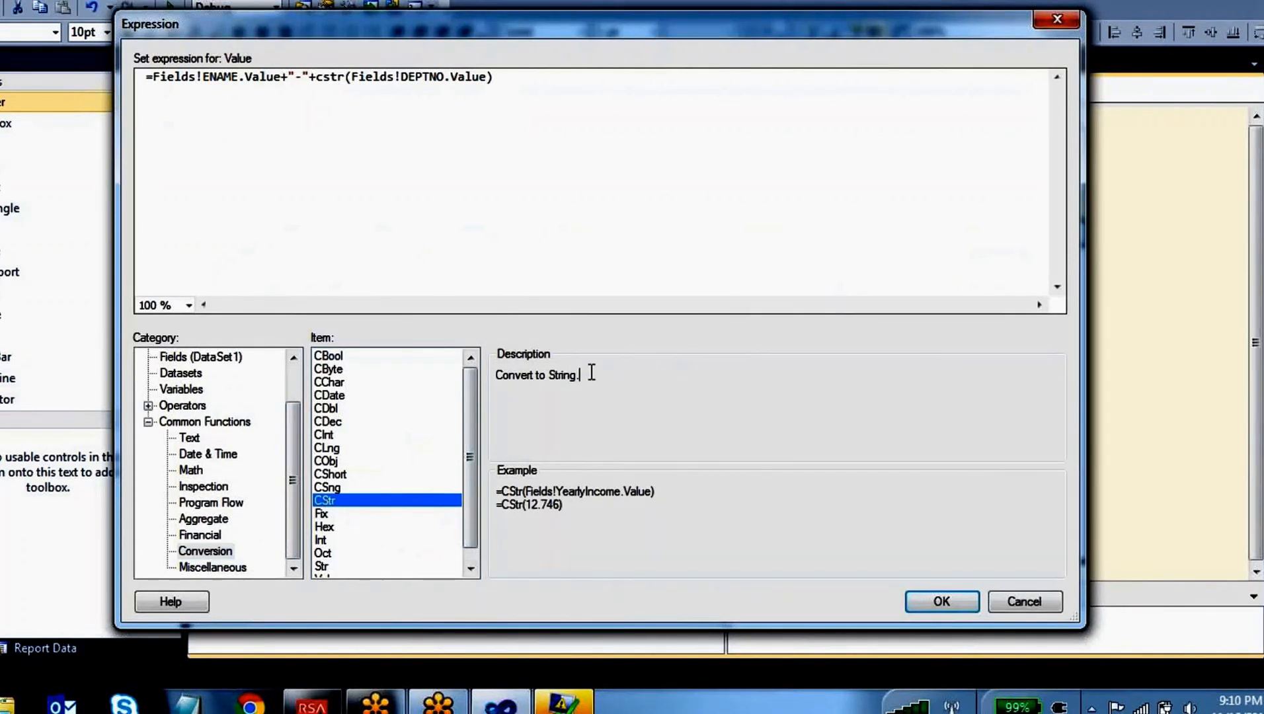
{"action": "left_click_drag", "start_coordinate": [583, 374], "coordinate": [496, 378]}
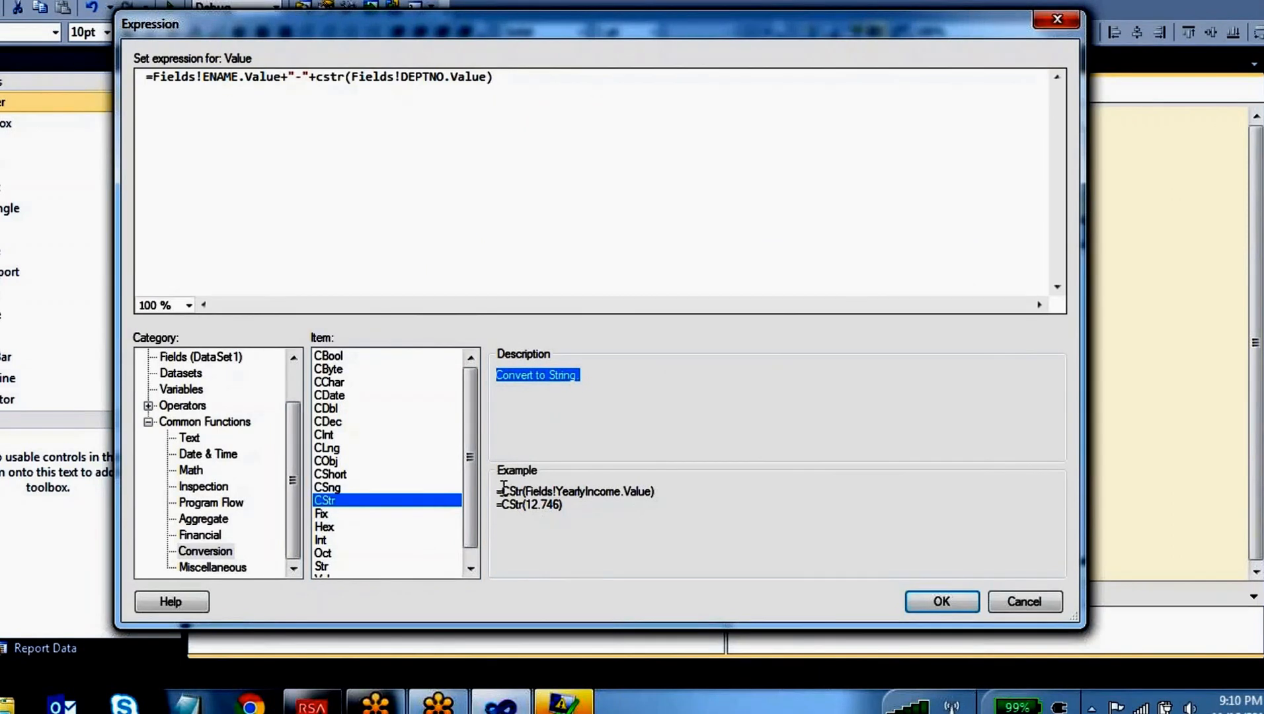
{"action": "left_click_drag", "start_coordinate": [502, 491], "coordinate": [518, 491]}
{"action": "left_click_drag", "start_coordinate": [652, 491], "coordinate": [507, 509]}
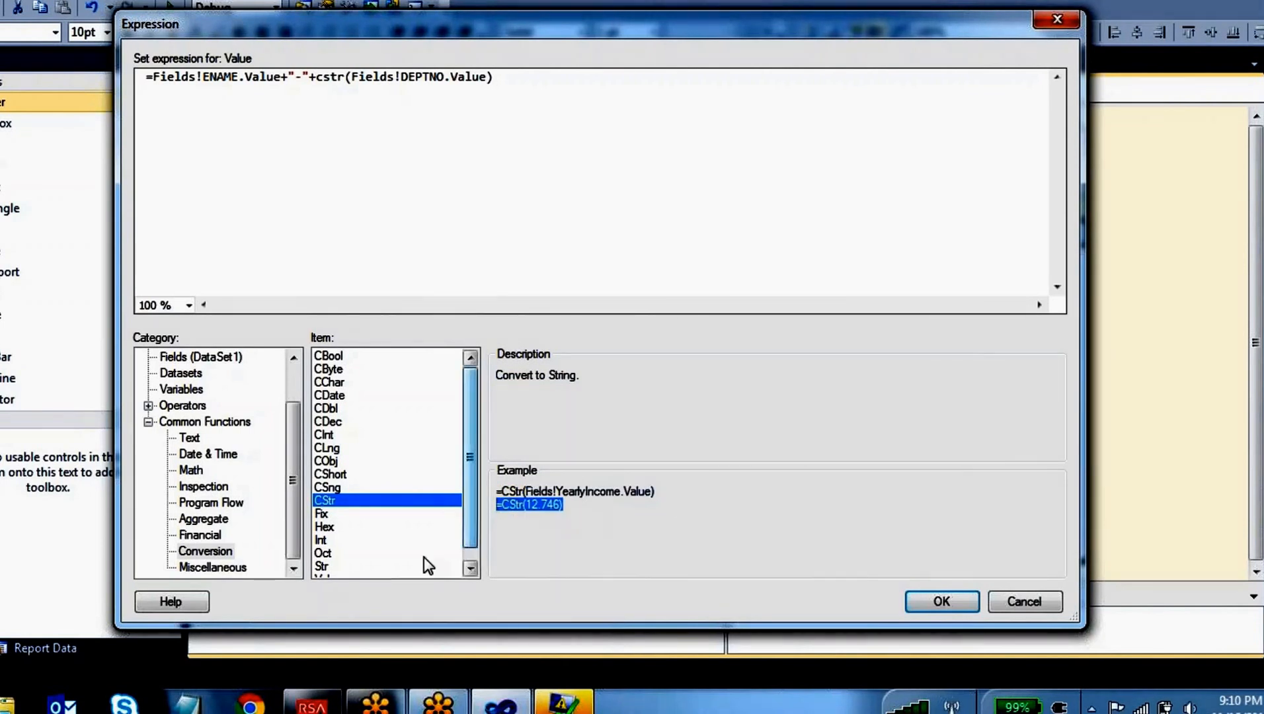
{"action": "left_click_drag", "start_coordinate": [472, 415], "coordinate": [474, 470]}
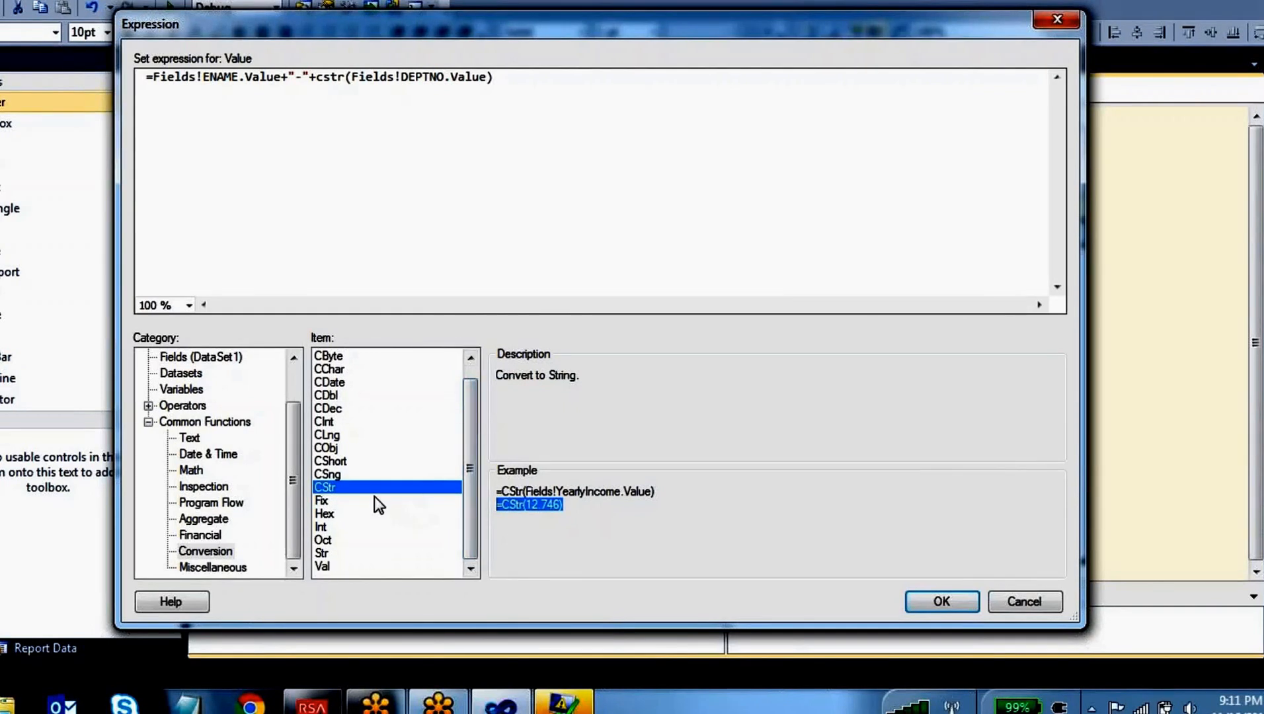
{"action": "left_click_drag", "start_coordinate": [563, 506], "coordinate": [532, 506]}
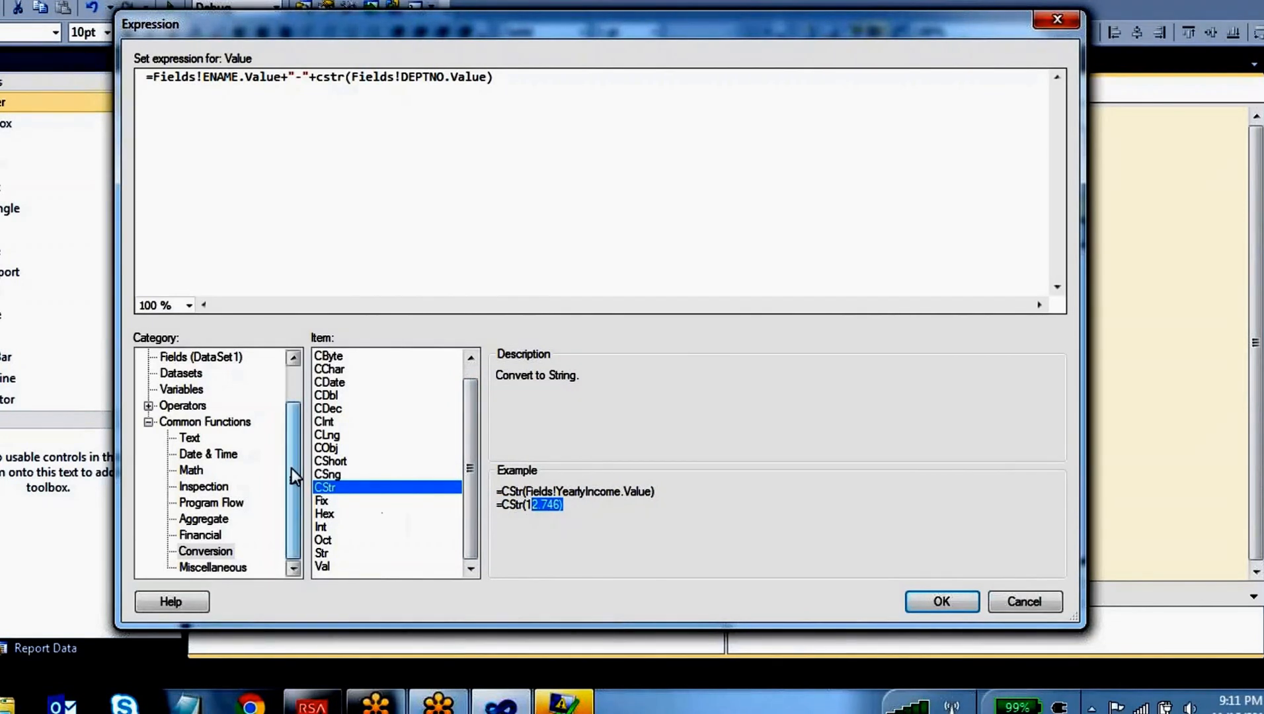
Browse the common text functions and select LCase to see its reference
{"action": "left_click", "coordinate": [190, 438]}
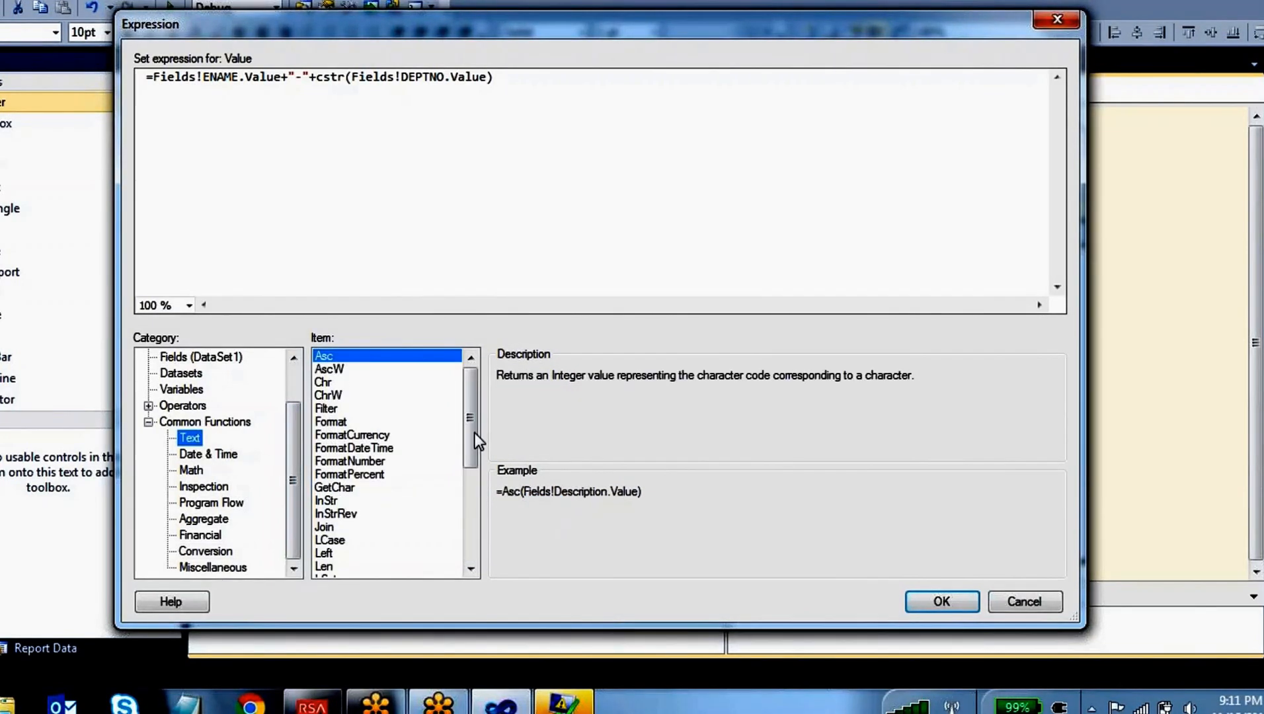
{"action": "left_click_drag", "start_coordinate": [470, 395], "coordinate": [507, 454]}
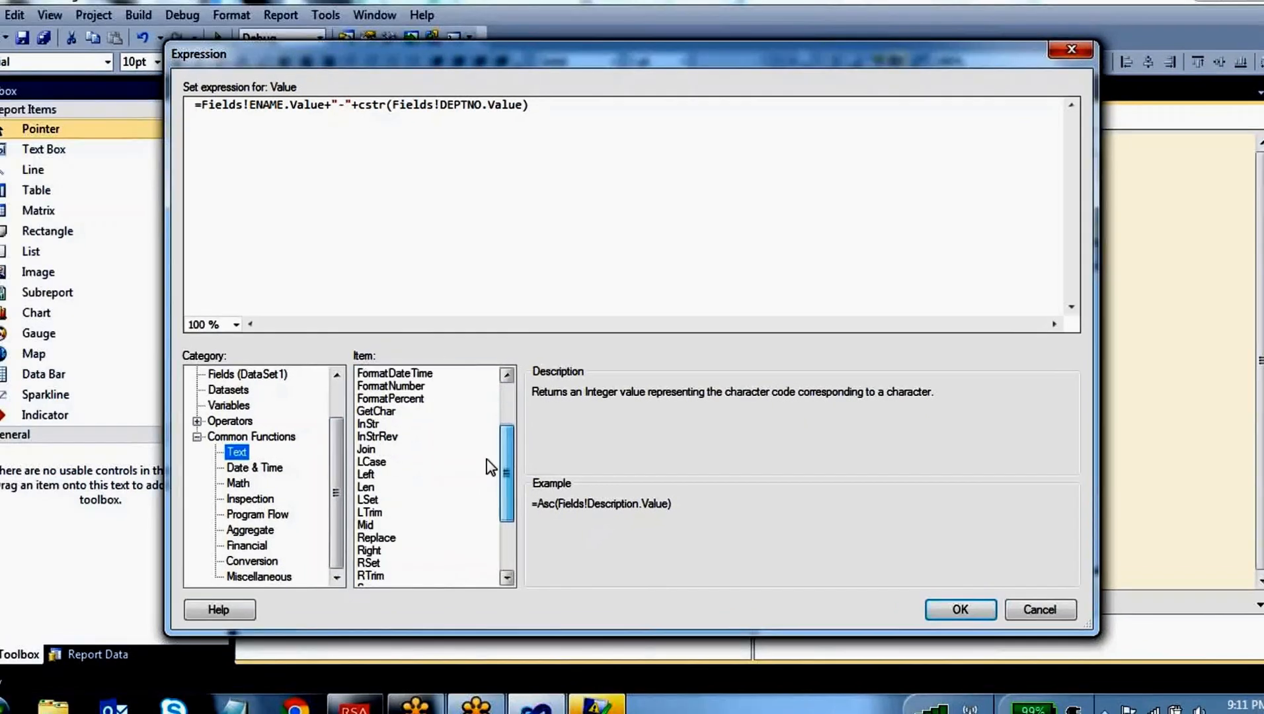
{"action": "left_click", "coordinate": [396, 462]}
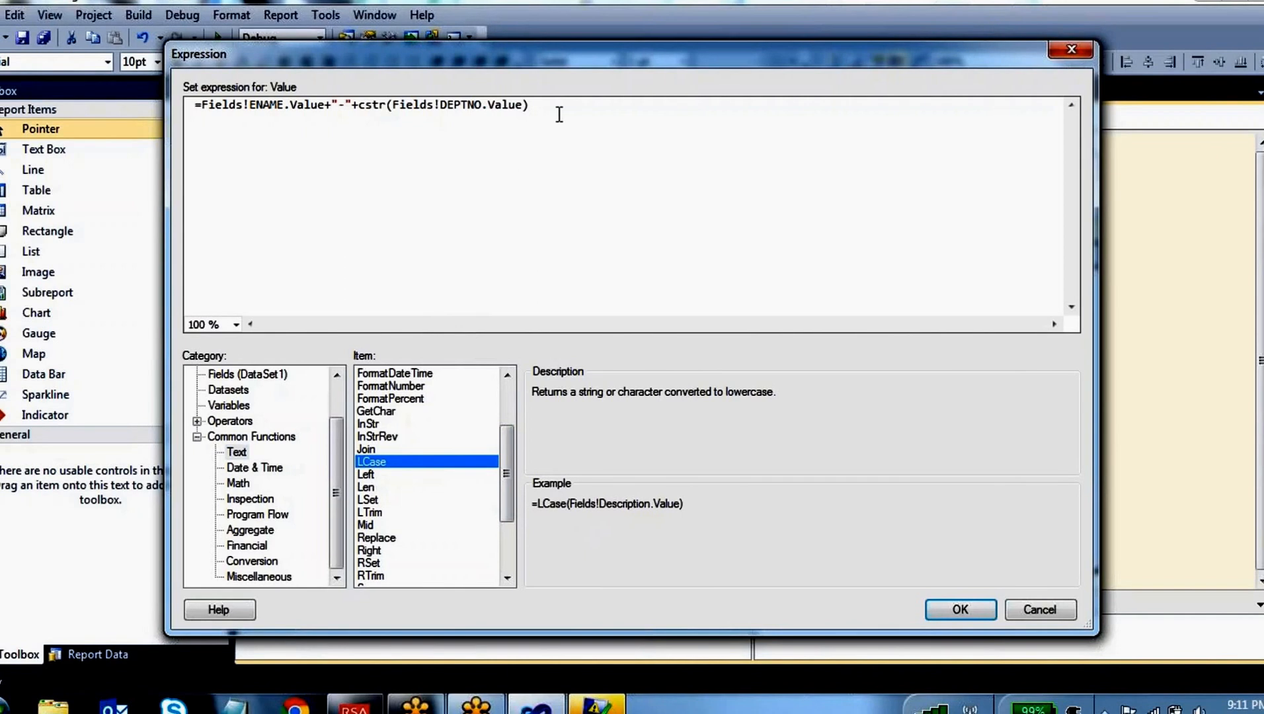
Remove the separator and the cstr department part so the expression reads =Fields!ENAME.Value
{"action": "left_click_drag", "start_coordinate": [548, 112], "coordinate": [326, 121]}
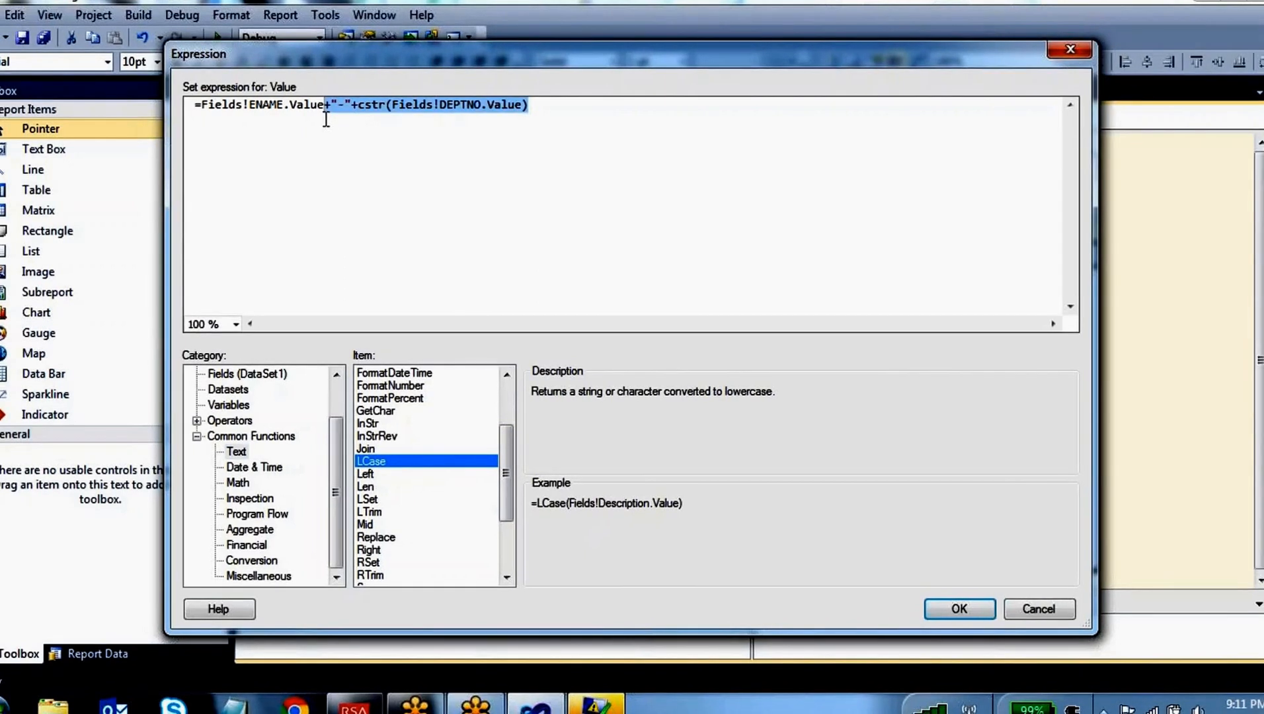
{"action": "key", "text": "Delete"}
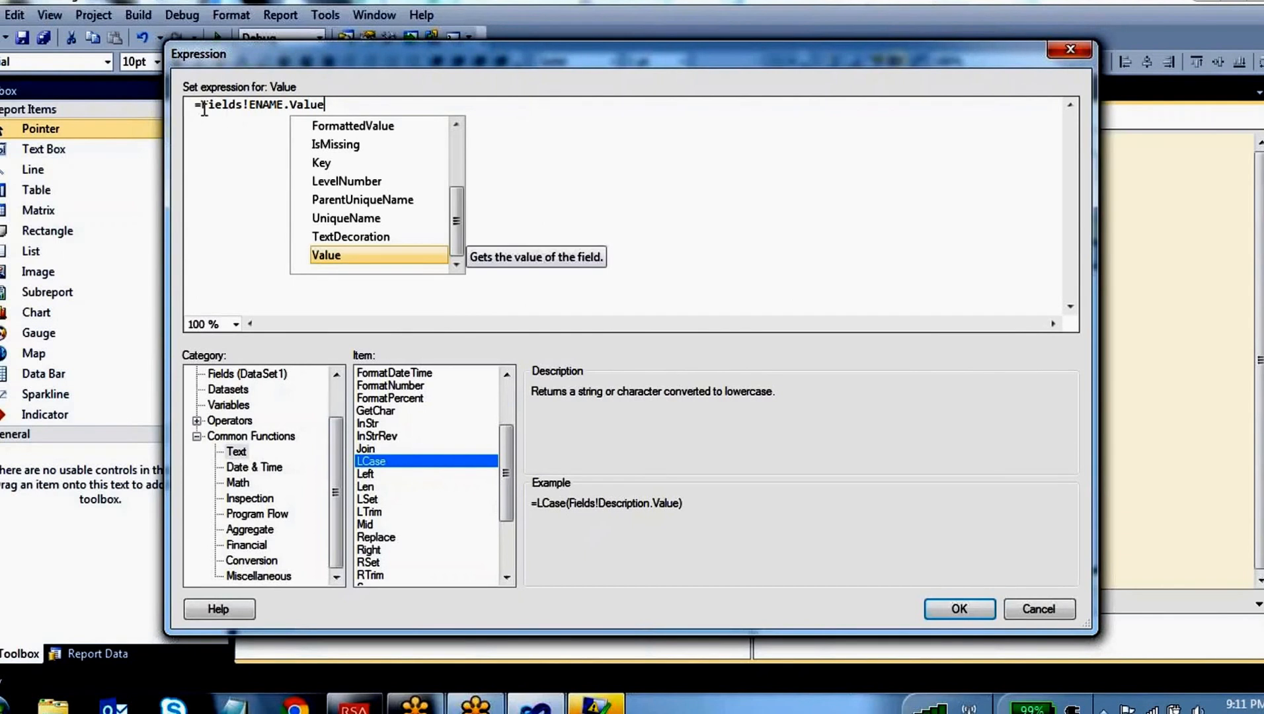
{"action": "left_click", "coordinate": [205, 110]}
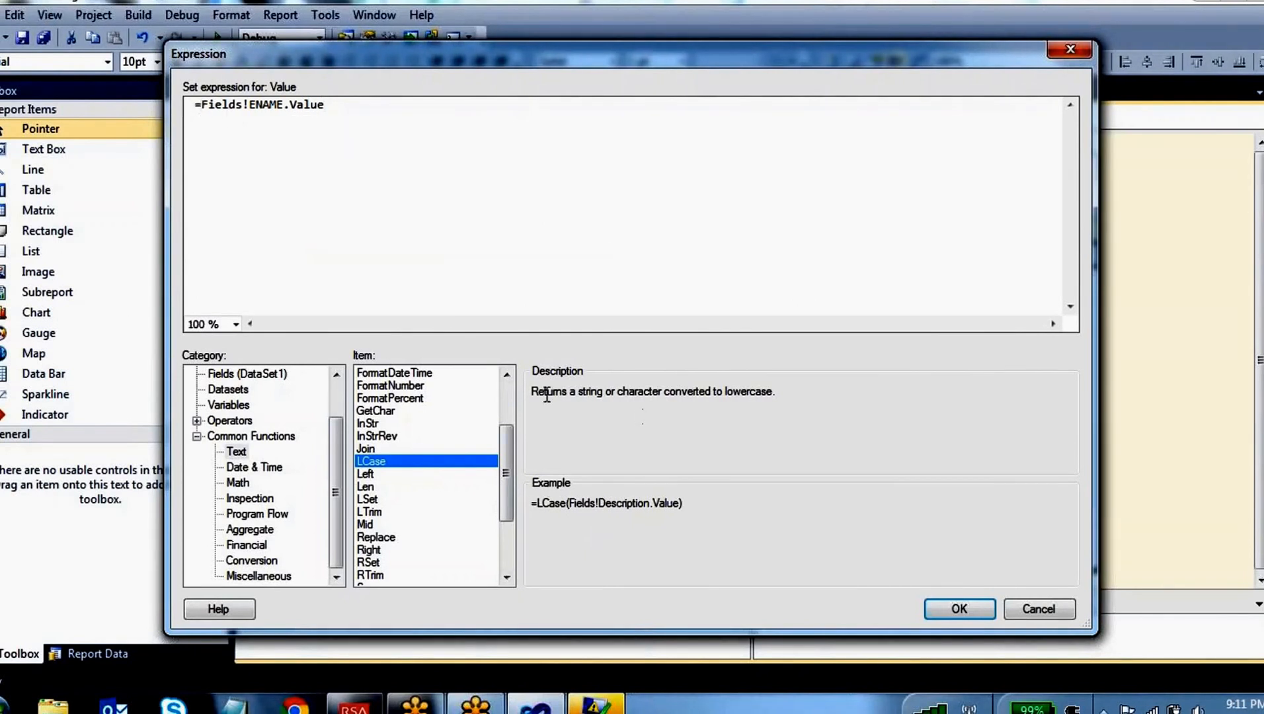
Read LCase's description and example, and wrap the field so the expression reads =Lcase(Fields!ENAME.Value)
{"action": "left_click_drag", "start_coordinate": [530, 392], "coordinate": [774, 396]}
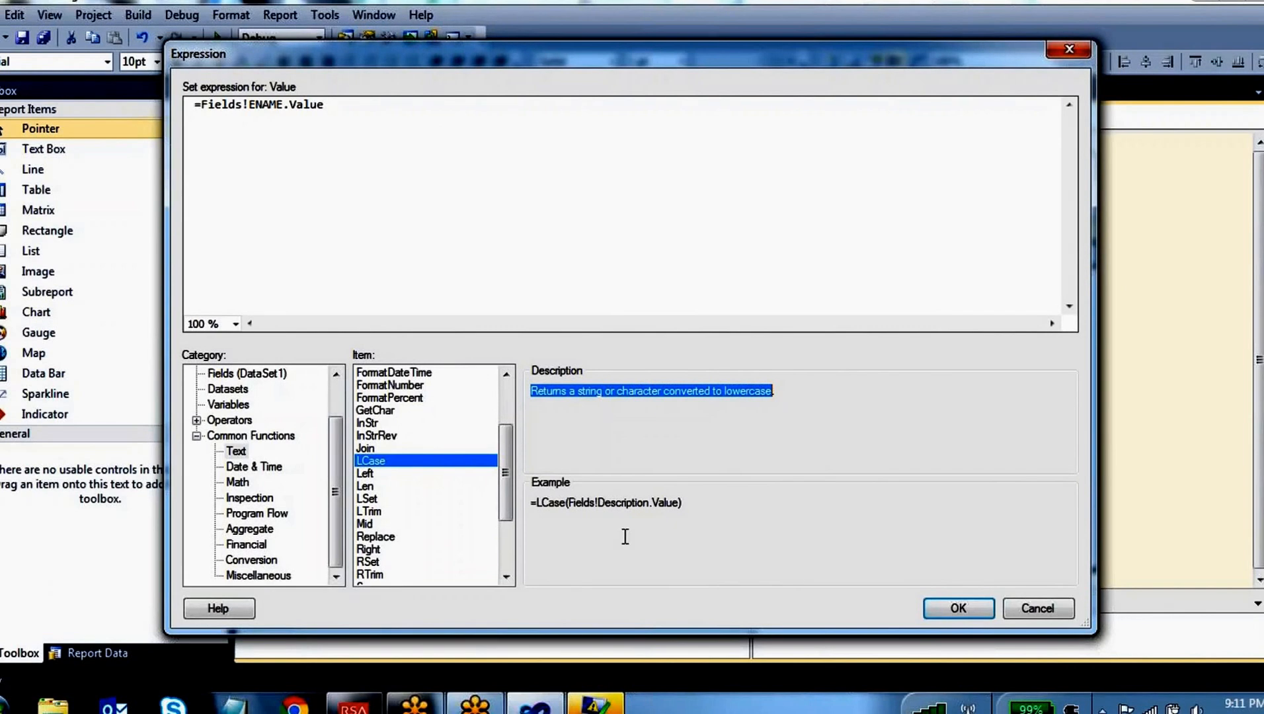
{"action": "left_click_drag", "start_coordinate": [536, 503], "coordinate": [567, 504]}
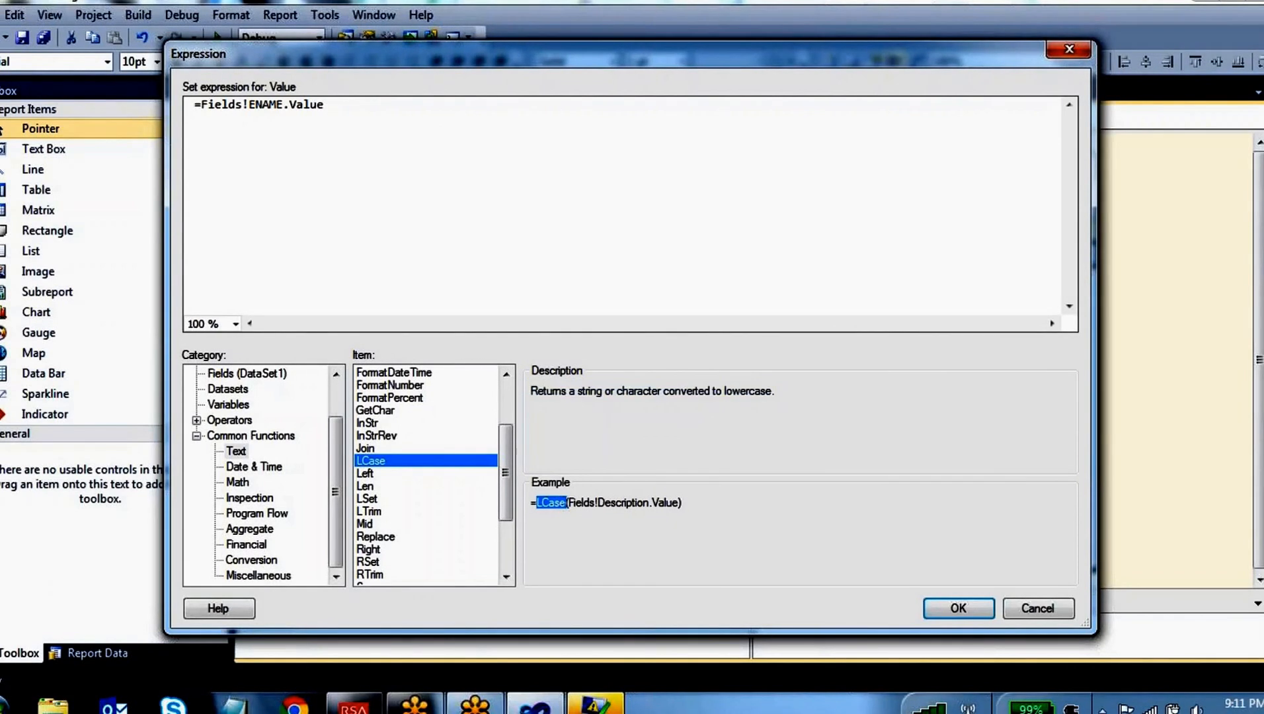
{"action": "left_click", "coordinate": [201, 108]}
{"action": "type", "text": "Lcase"}
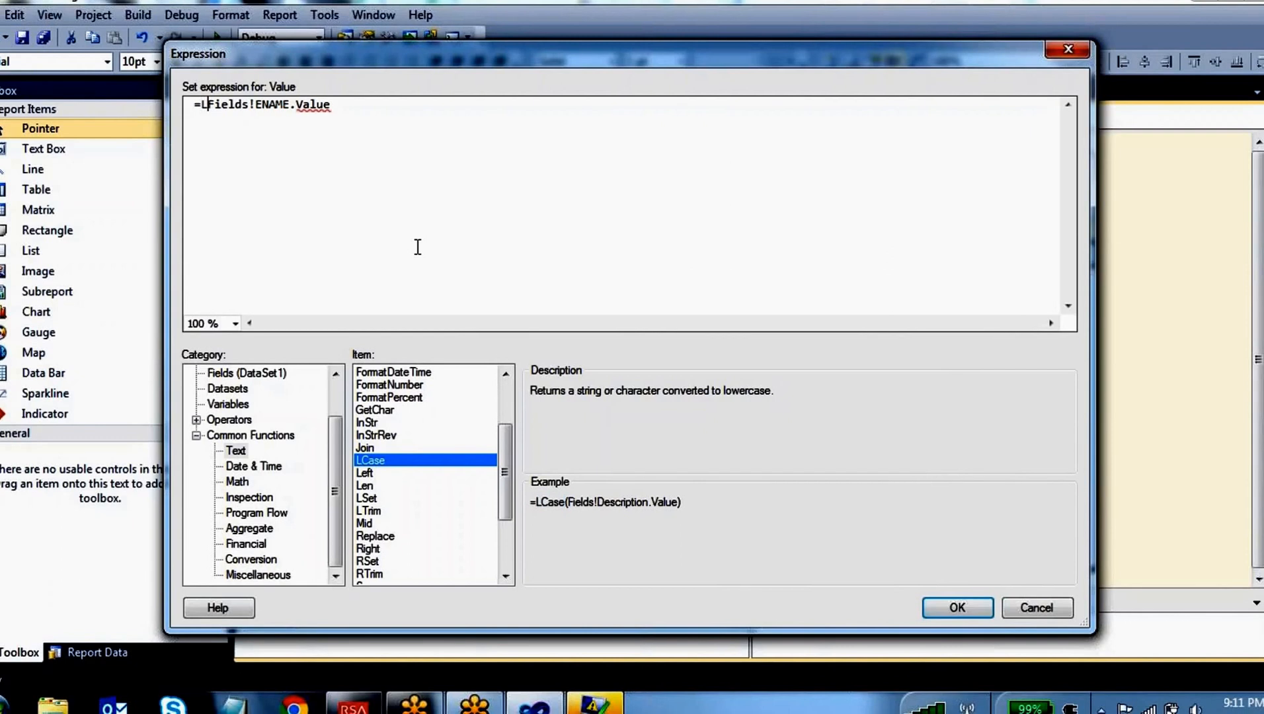
{"action": "type", "text": "("}
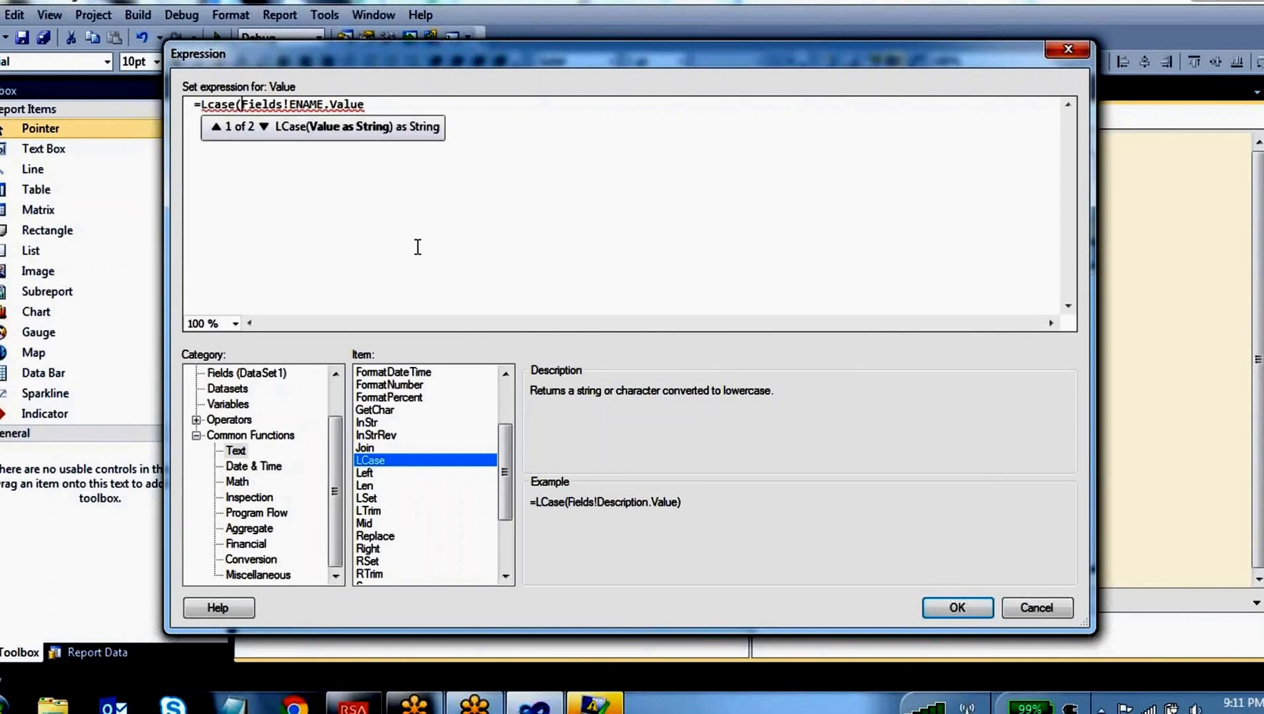
{"action": "left_click", "coordinate": [378, 103]}
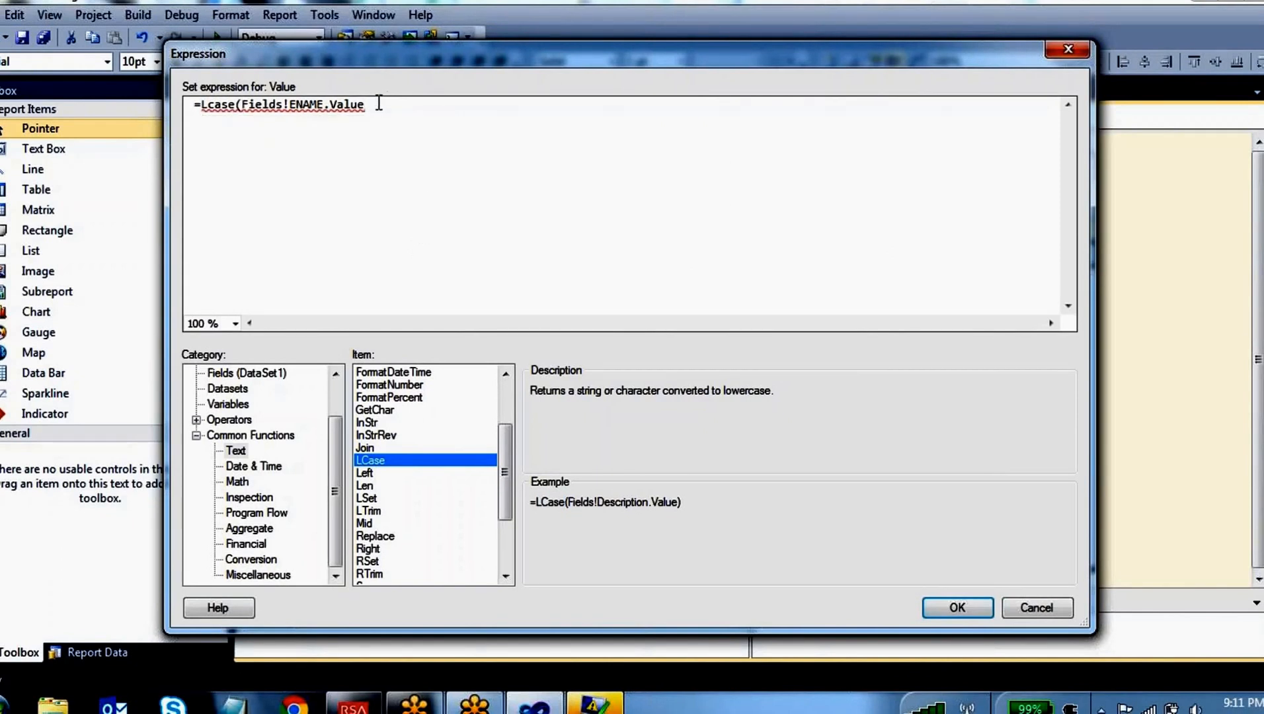
{"action": "type", "text": ")"}
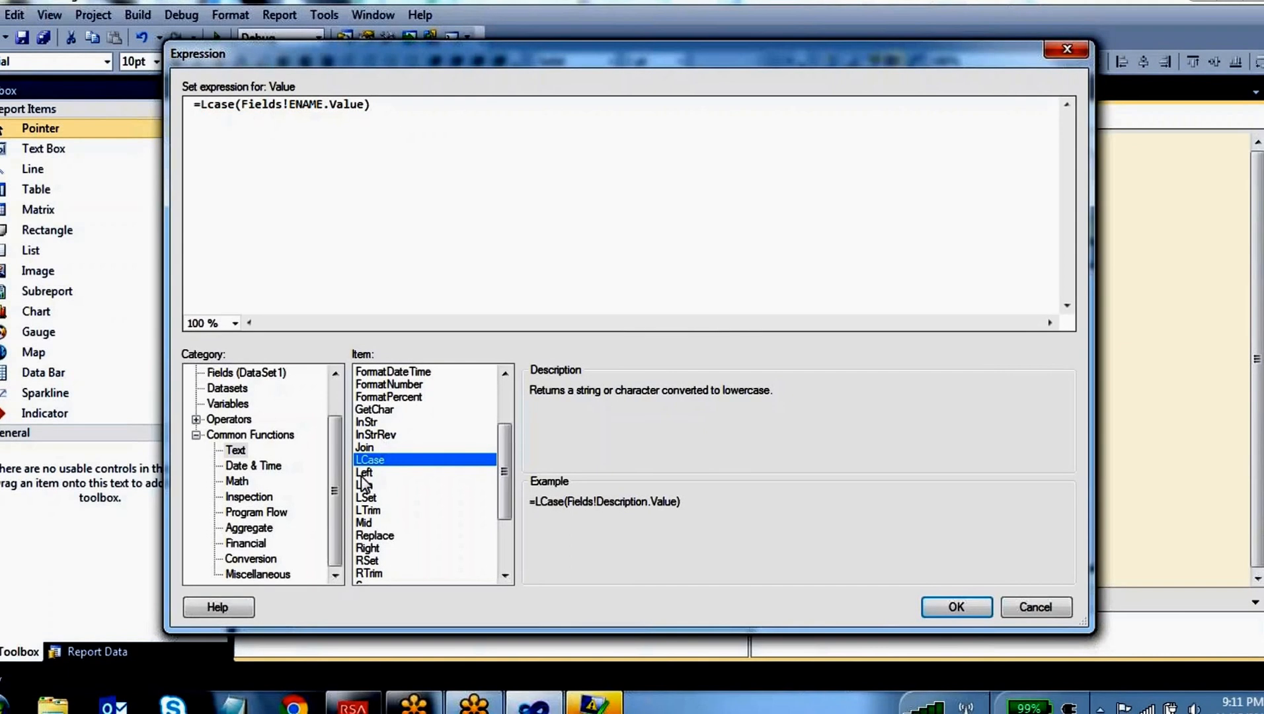
Look up the Left text function and examine its example syntax
{"action": "left_click", "coordinate": [363, 473]}
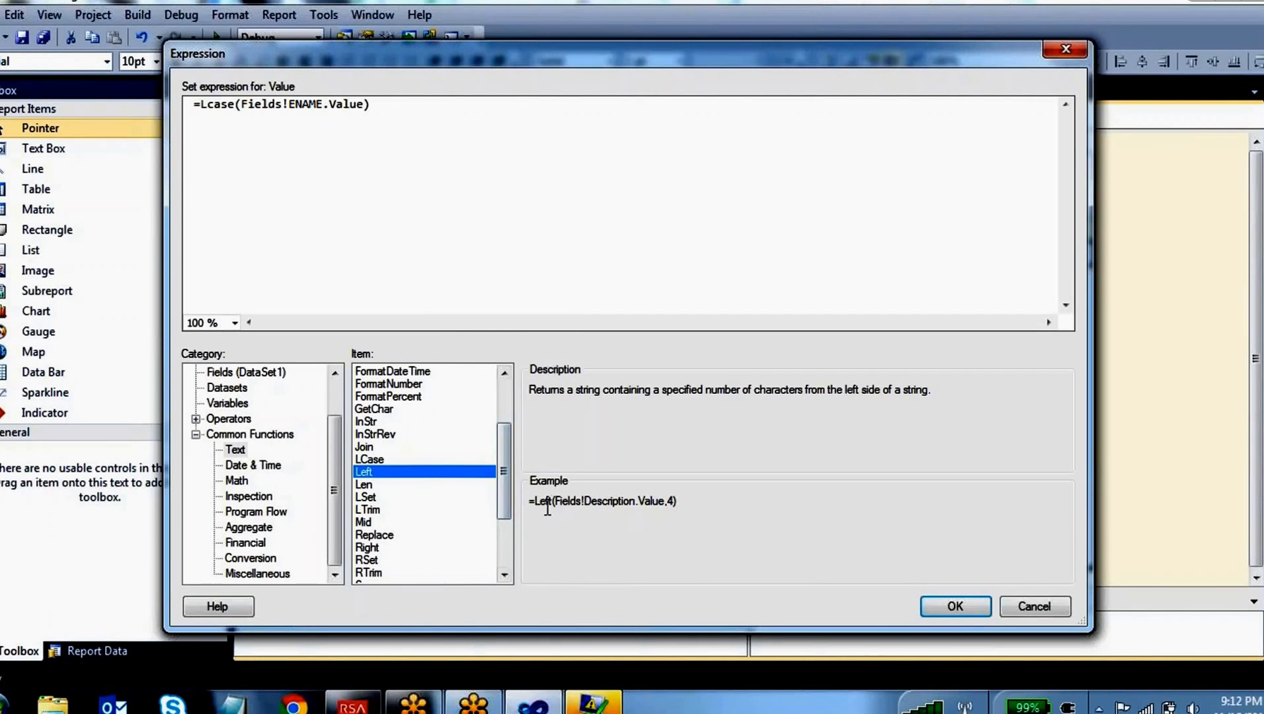
{"action": "left_click_drag", "start_coordinate": [533, 501], "coordinate": [686, 505]}
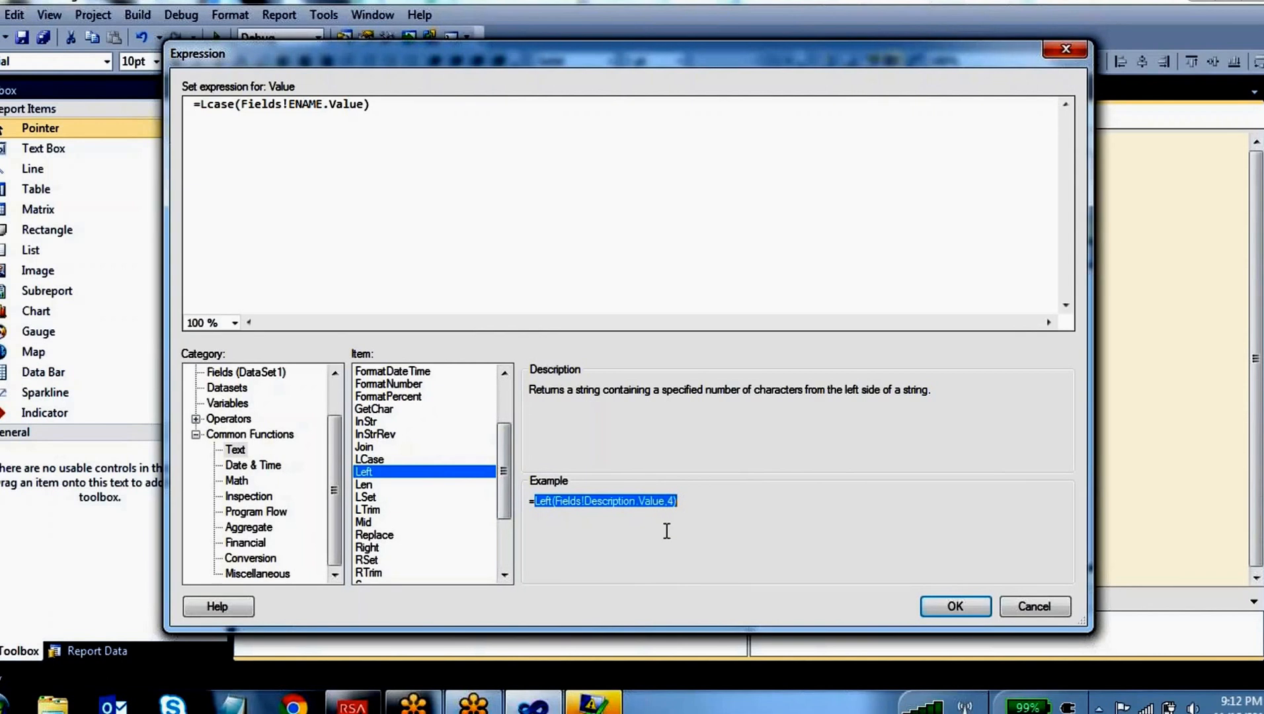
{"action": "left_click", "coordinate": [680, 502]}
{"action": "left_click_drag", "start_coordinate": [680, 501], "coordinate": [534, 502]}
{"action": "left_click", "coordinate": [681, 502]}
{"action": "left_click_drag", "start_coordinate": [681, 503], "coordinate": [529, 503]}
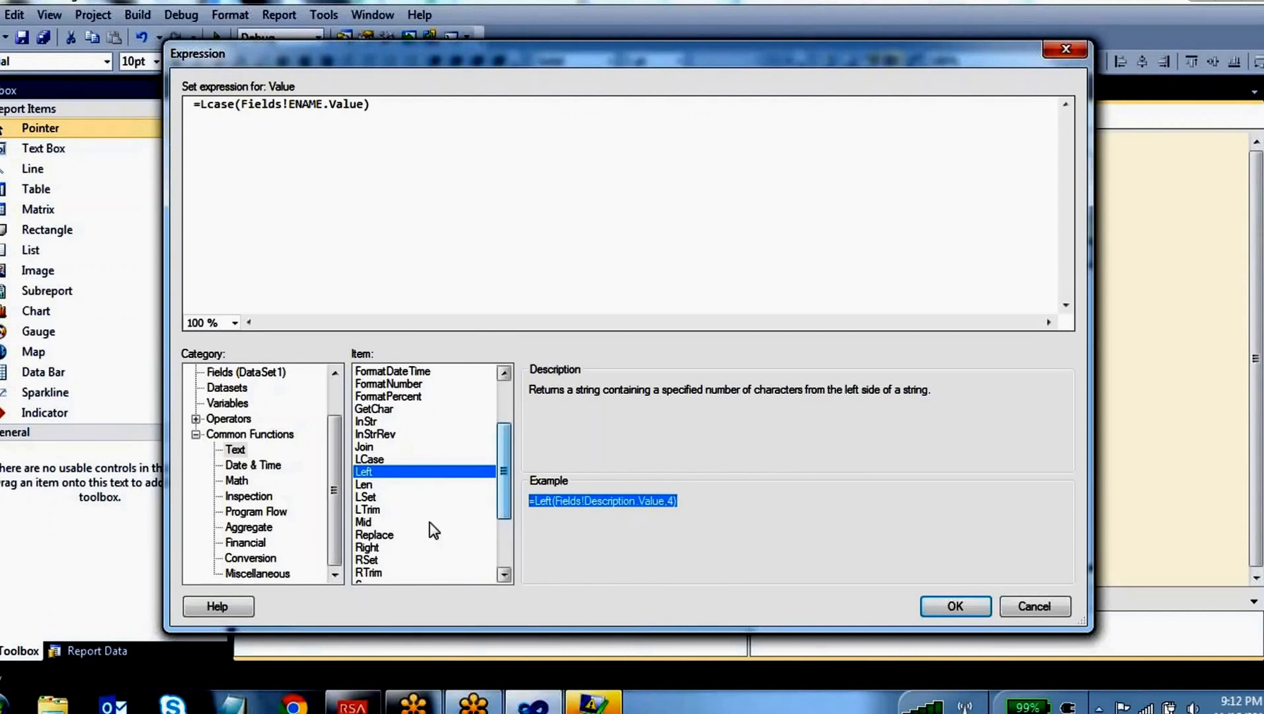
Go through the references of other text functions: Replace, Right, Mid, LTrim, Len, RTrim and Split
{"action": "left_click", "coordinate": [403, 534]}
{"action": "left_click", "coordinate": [378, 550]}
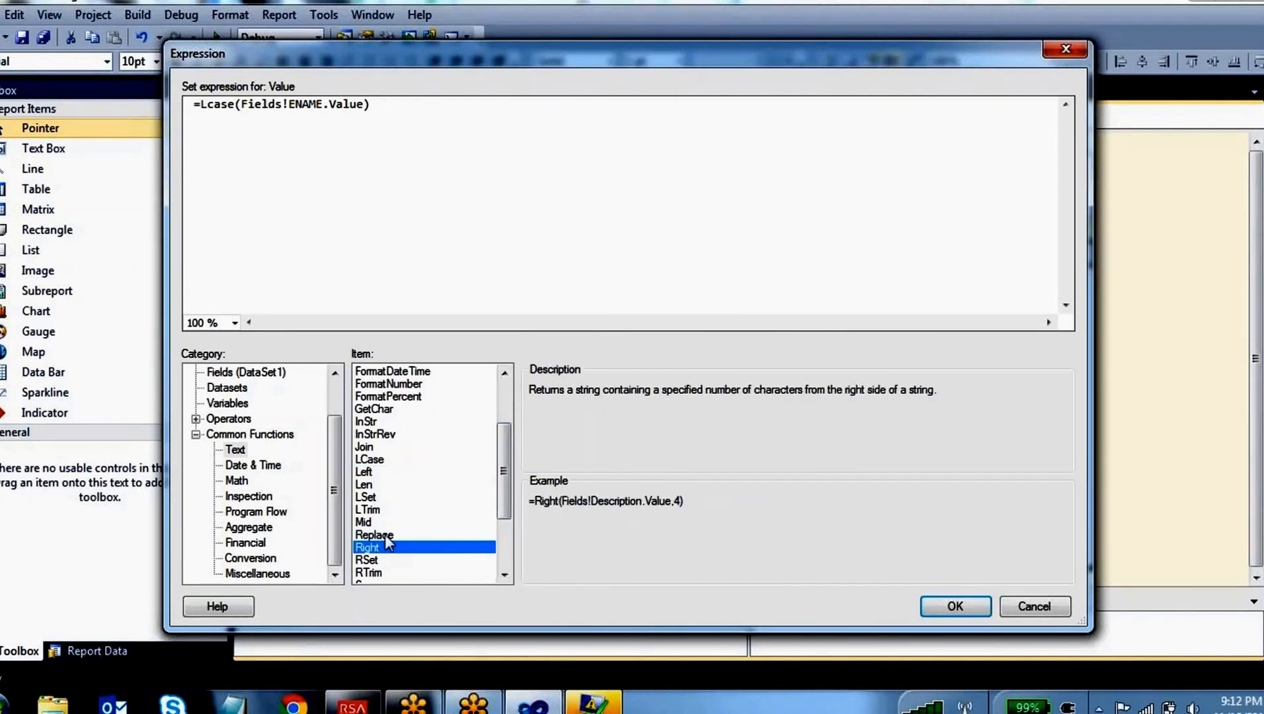
{"action": "left_click", "coordinate": [382, 522]}
{"action": "left_click", "coordinate": [382, 511]}
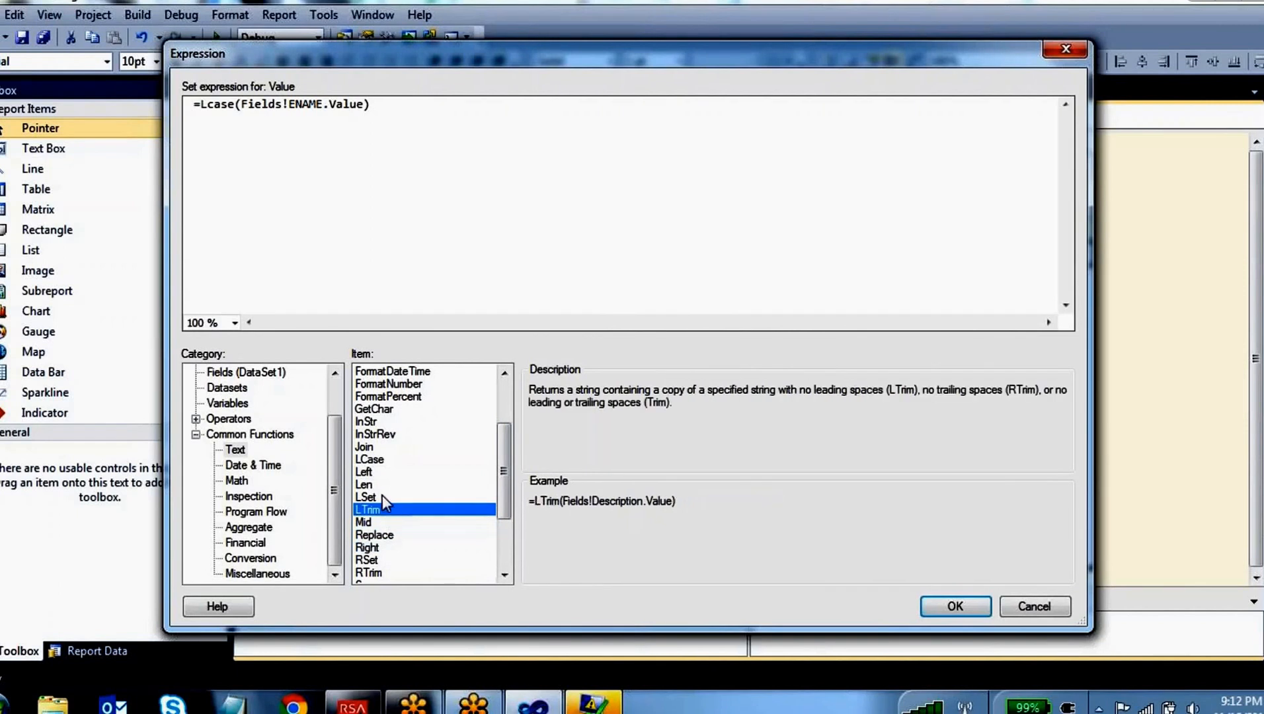
{"action": "left_click", "coordinate": [384, 485]}
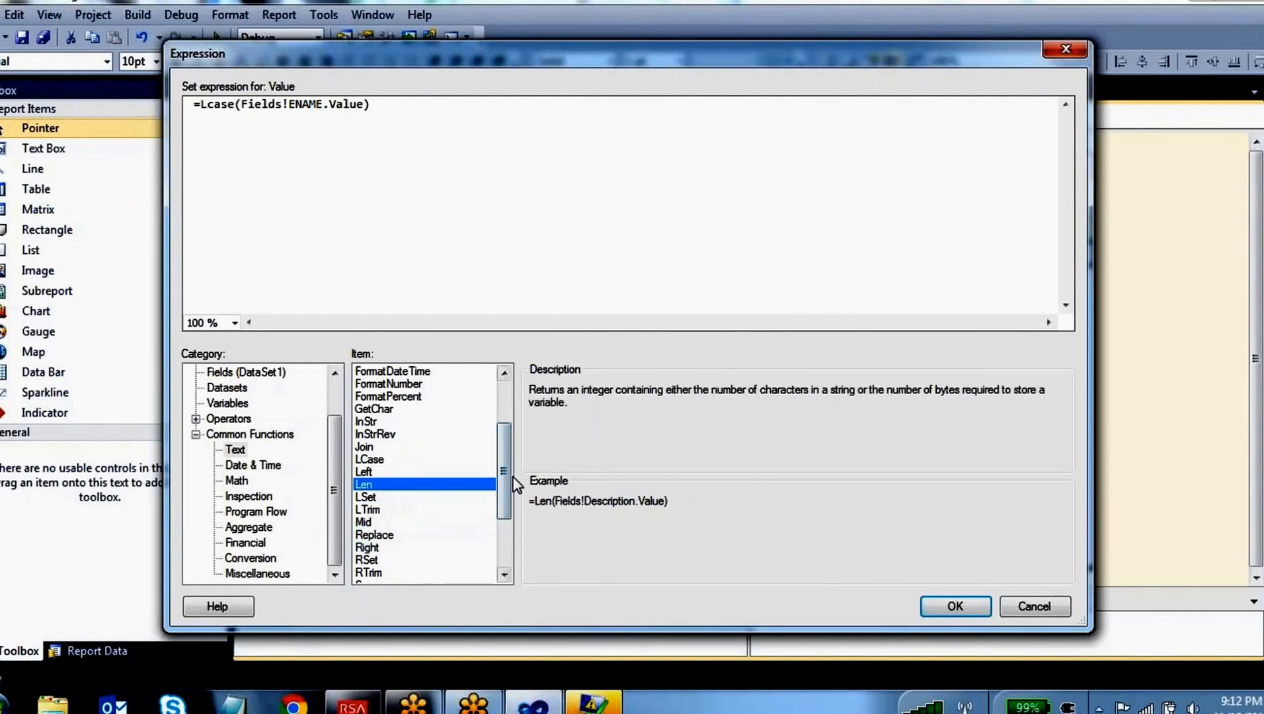
{"action": "left_click_drag", "start_coordinate": [510, 483], "coordinate": [503, 543]}
{"action": "left_click", "coordinate": [374, 472]}
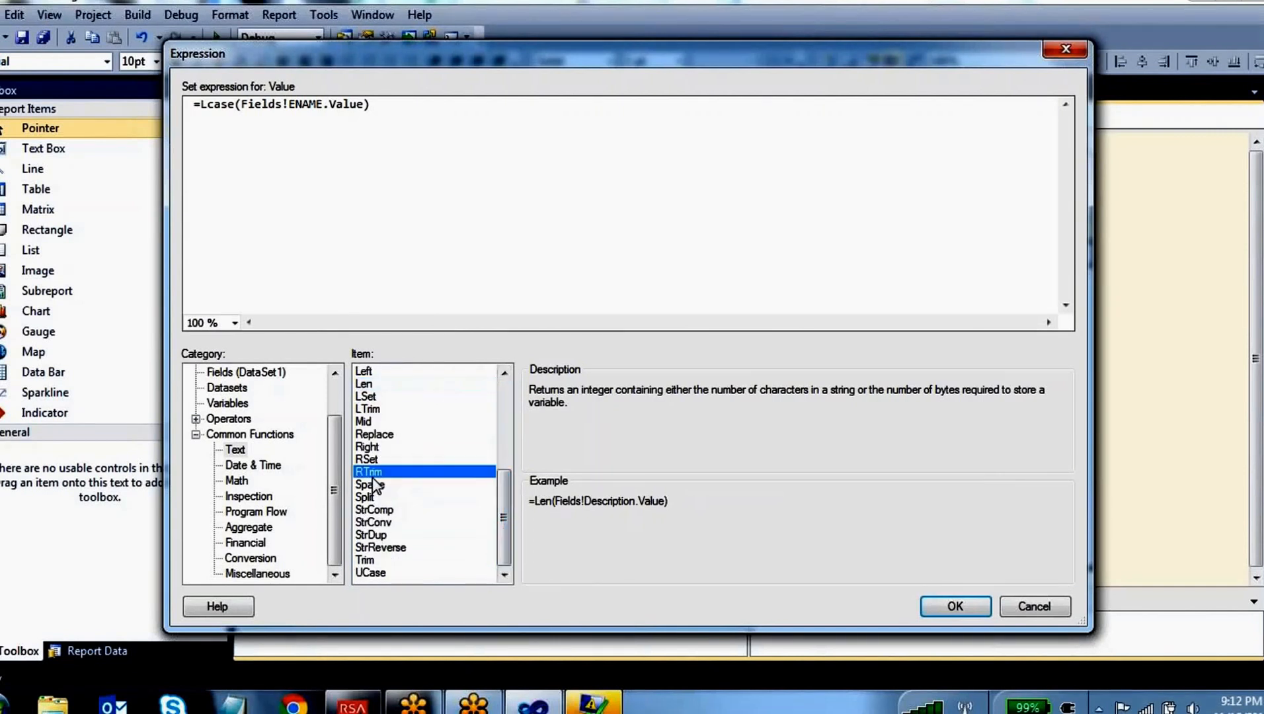
{"action": "left_click", "coordinate": [376, 497]}
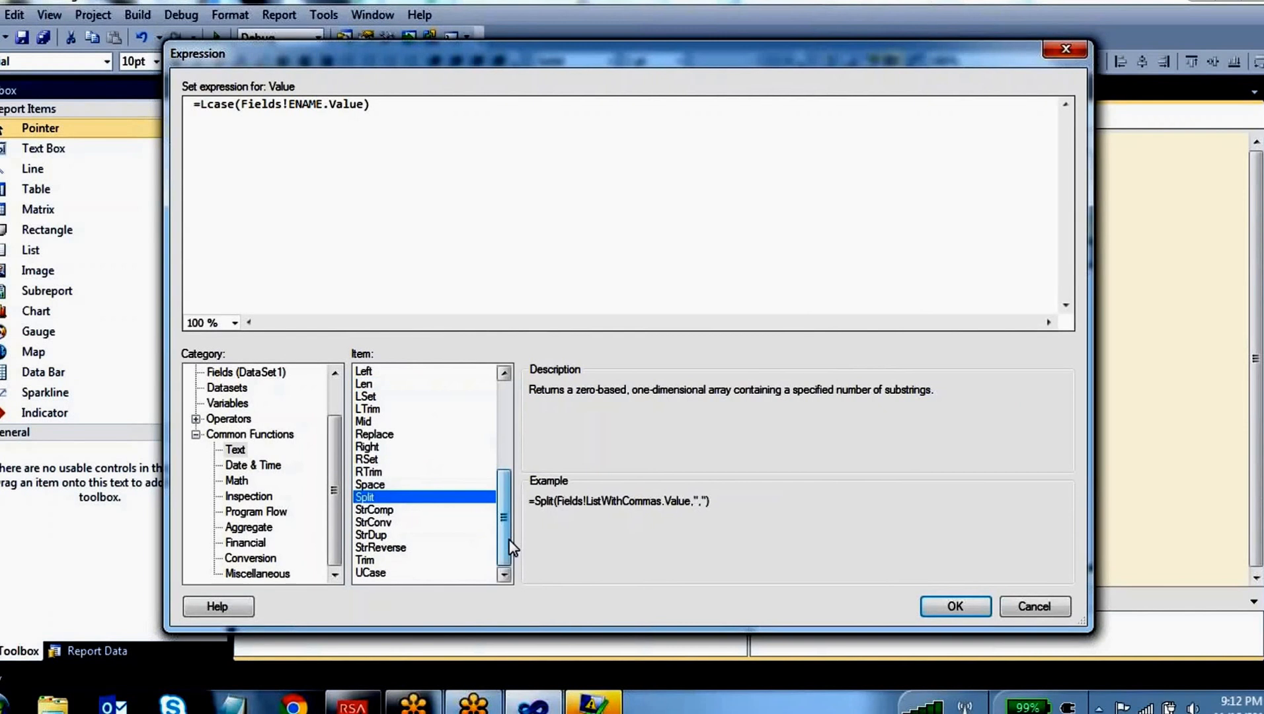
Read the descriptions and examples of the UCase and StrReverse text functions
{"action": "left_click", "coordinate": [436, 573]}
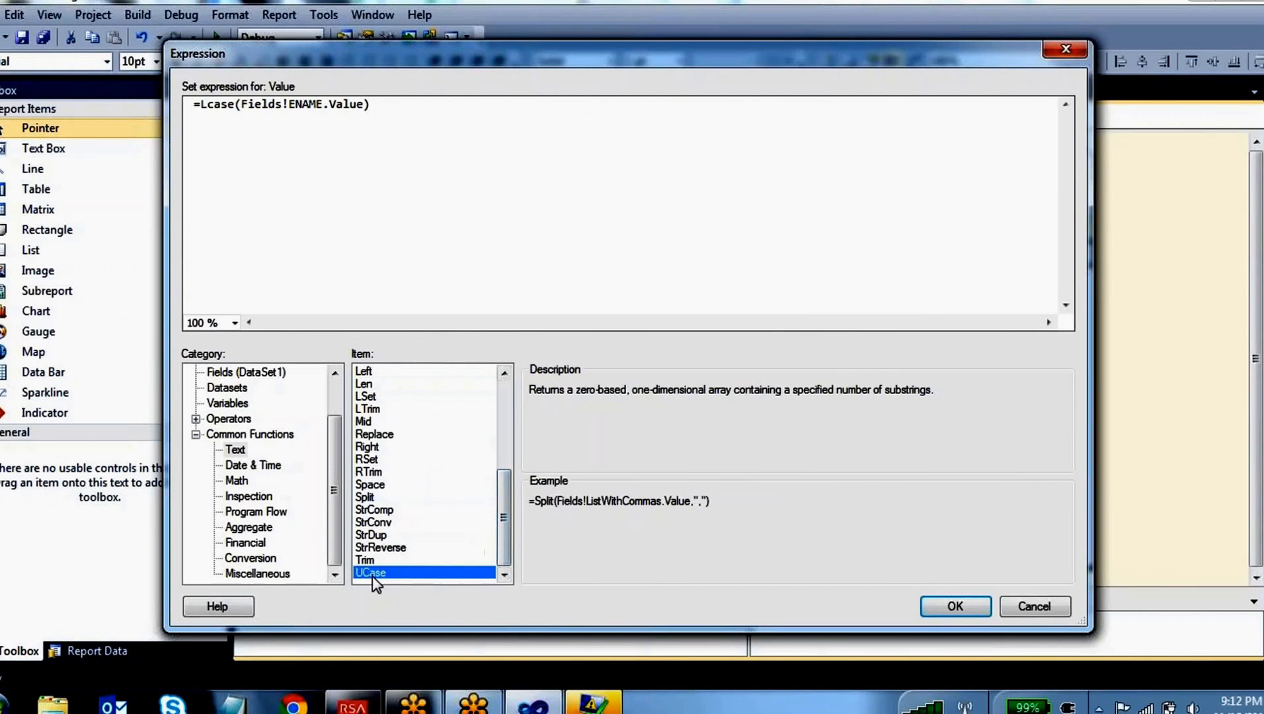
{"action": "left_click", "coordinate": [399, 549]}
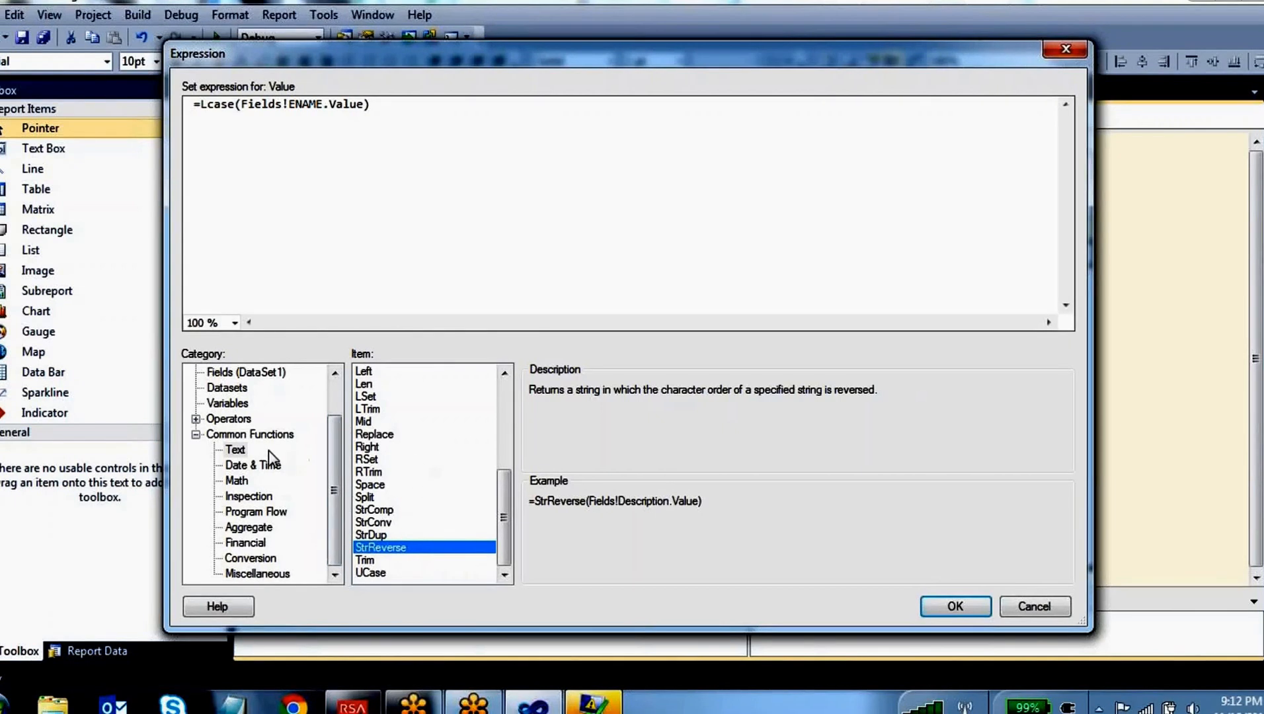
{"action": "left_click", "coordinate": [236, 451]}
List the date and time functions and clear the Lcase expression, leaving only the equals sign
{"action": "left_click", "coordinate": [253, 466]}
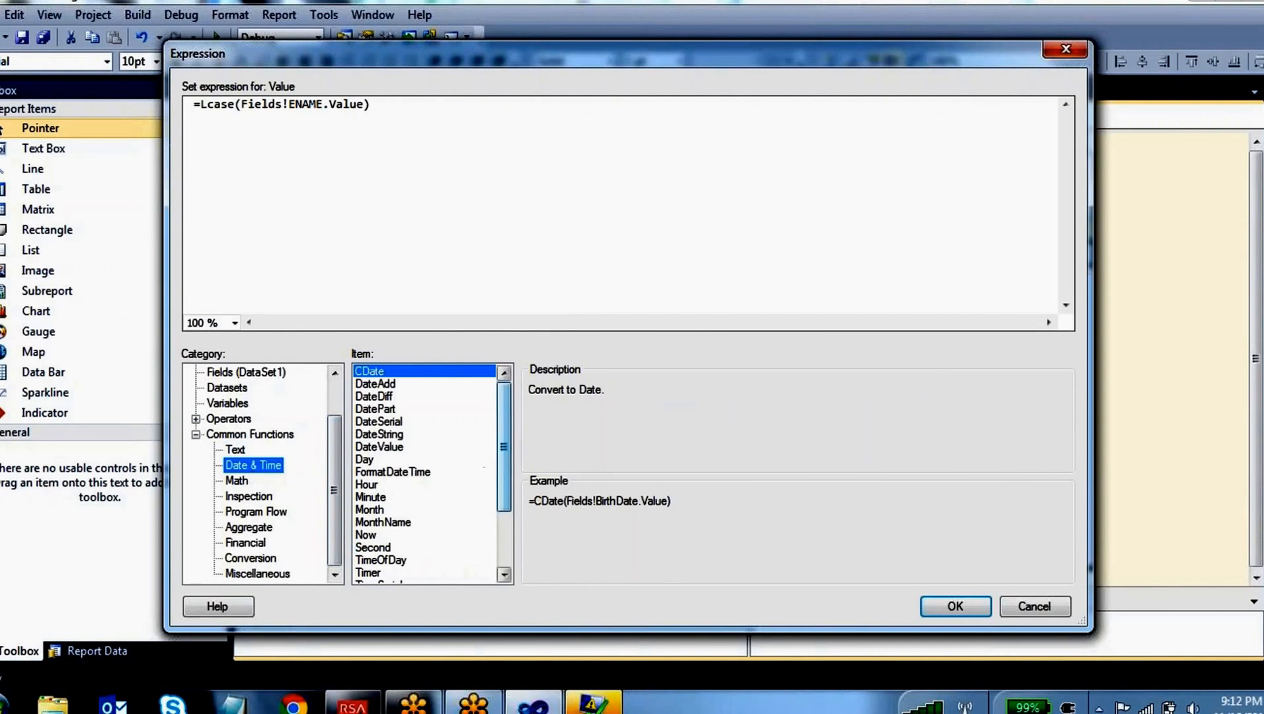
{"action": "left_click_drag", "start_coordinate": [370, 103], "coordinate": [203, 118]}
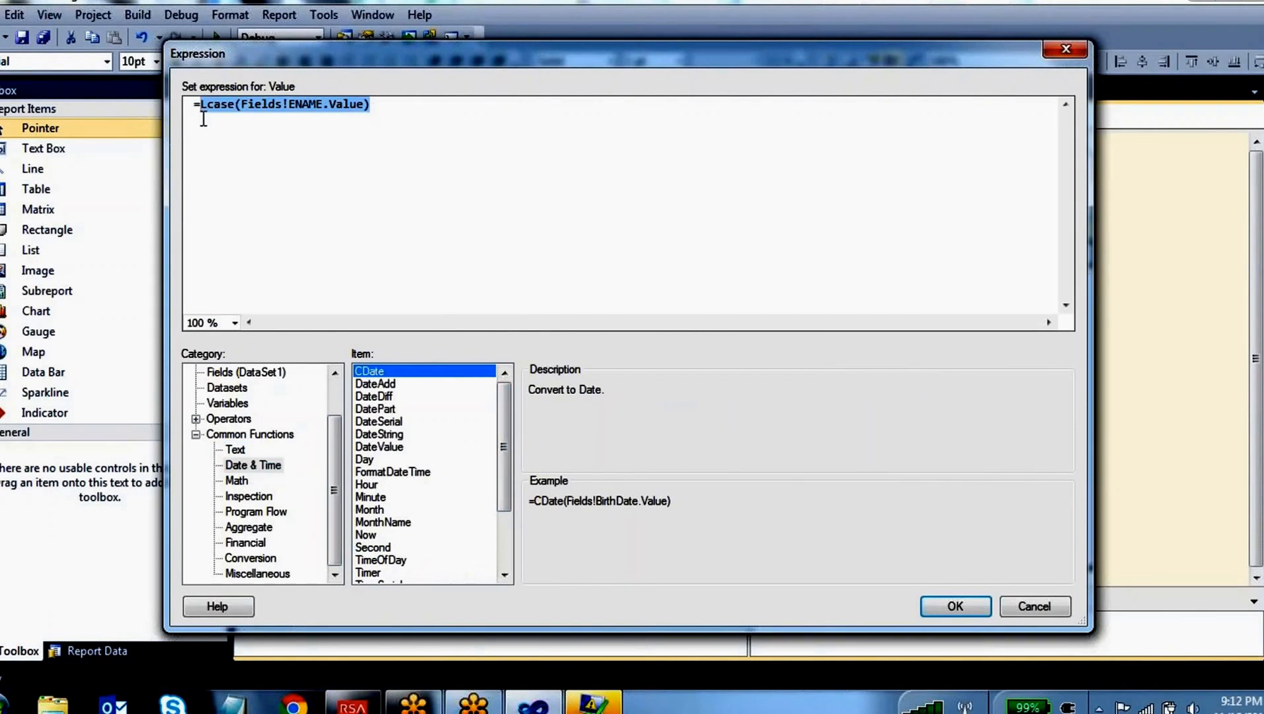
{"action": "key", "text": "Delete"}
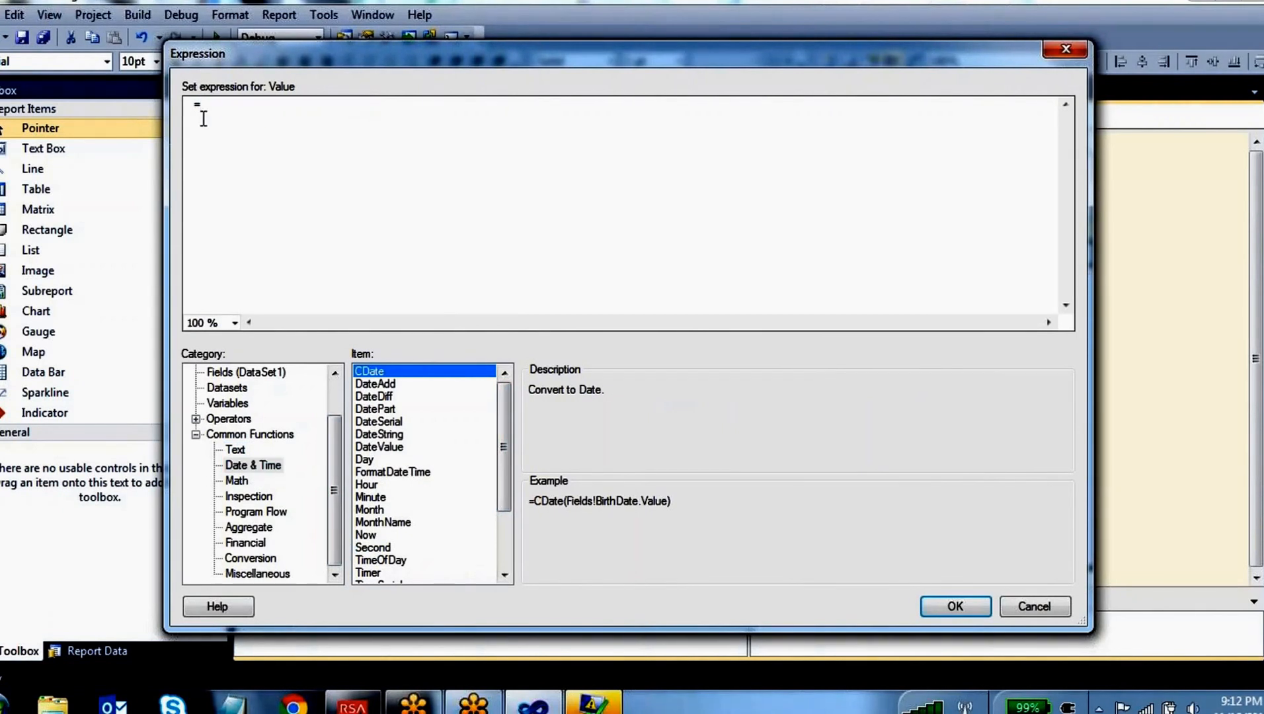
Look up the DateAdd function and examine the interval, number and date arguments in its example
{"action": "left_click", "coordinate": [375, 385]}
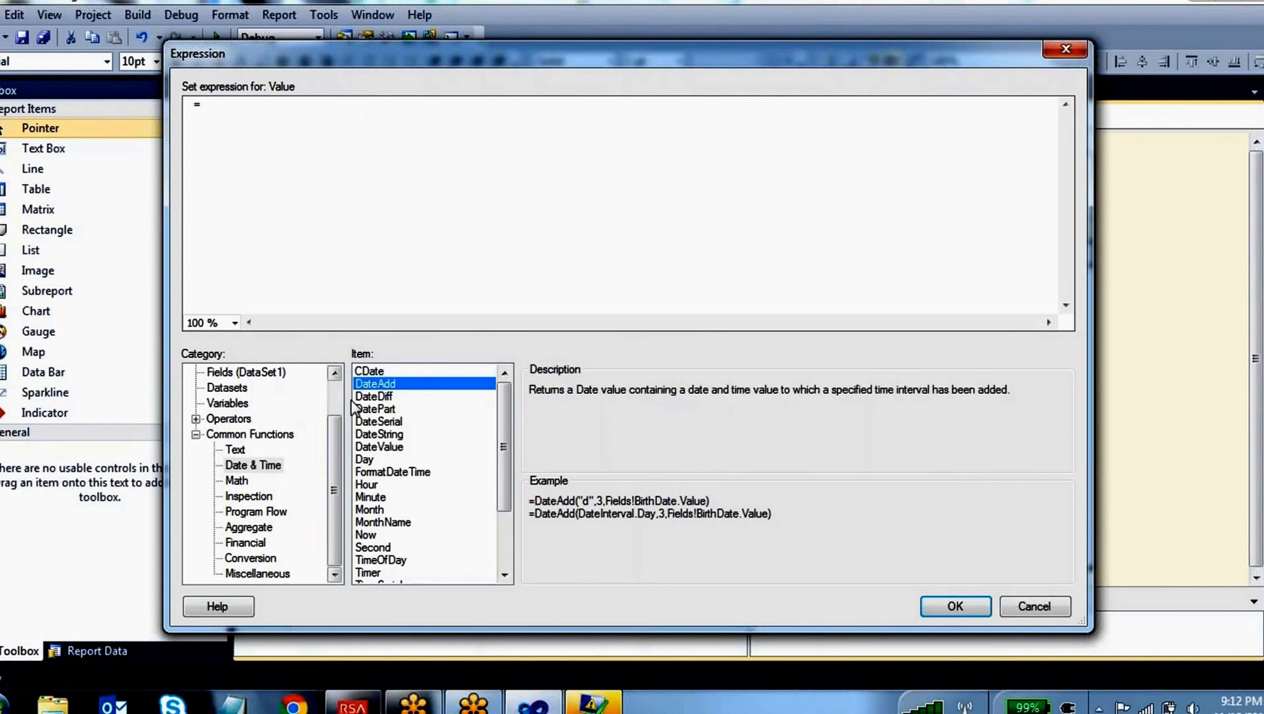
{"action": "left_click_drag", "start_coordinate": [330, 446], "coordinate": [330, 403]}
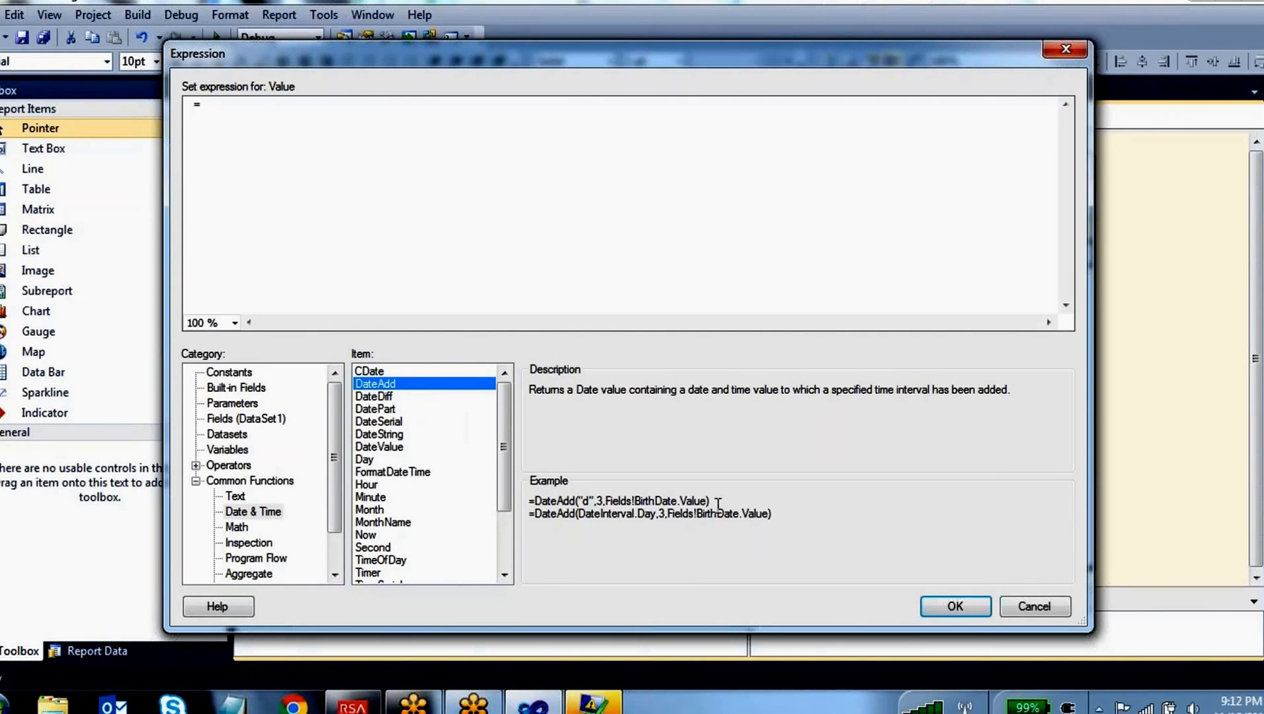
{"action": "left_click_drag", "start_coordinate": [712, 501], "coordinate": [575, 501]}
{"action": "left_click", "coordinate": [574, 503]}
{"action": "left_click_drag", "start_coordinate": [603, 500], "coordinate": [706, 497]}
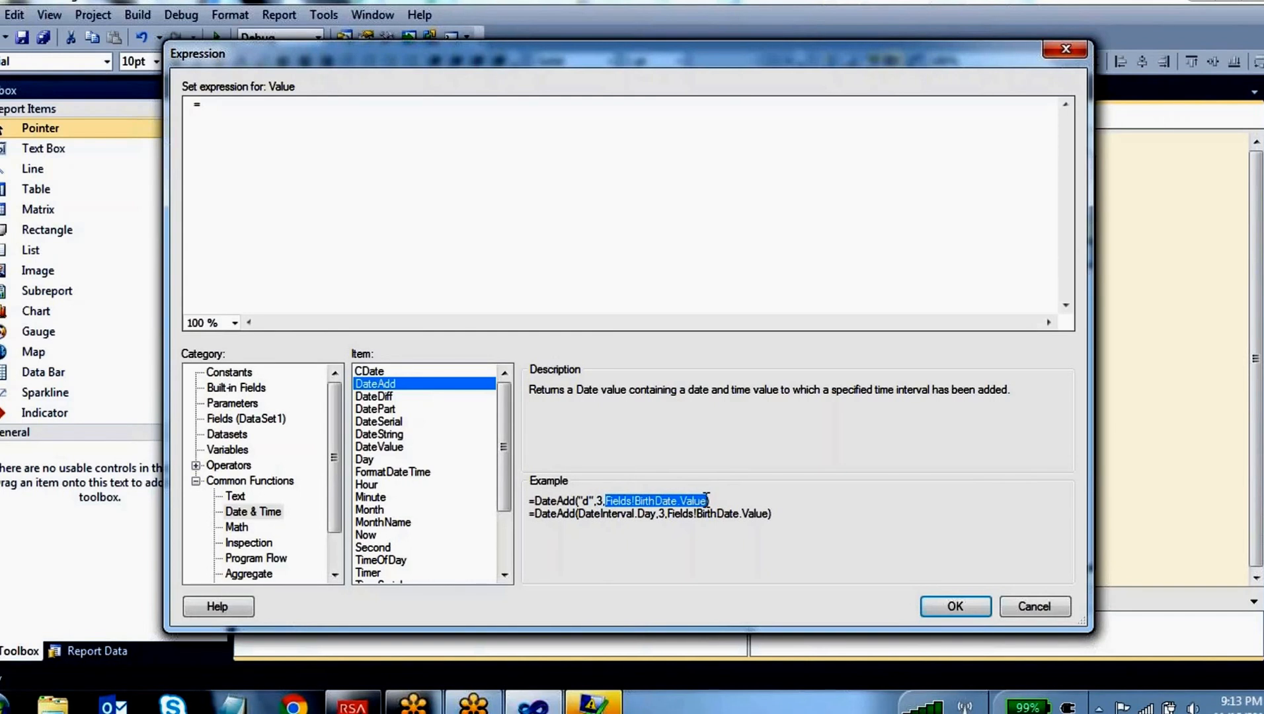
Build the expression =DateAdd("d",4,Fields!HIREDATE.Value) using the DateAdd function and the dataset's HIREDATE field
{"action": "left_click", "coordinate": [283, 110]}
{"action": "double_click", "coordinate": [384, 384]}
{"action": "type", "text": "("}
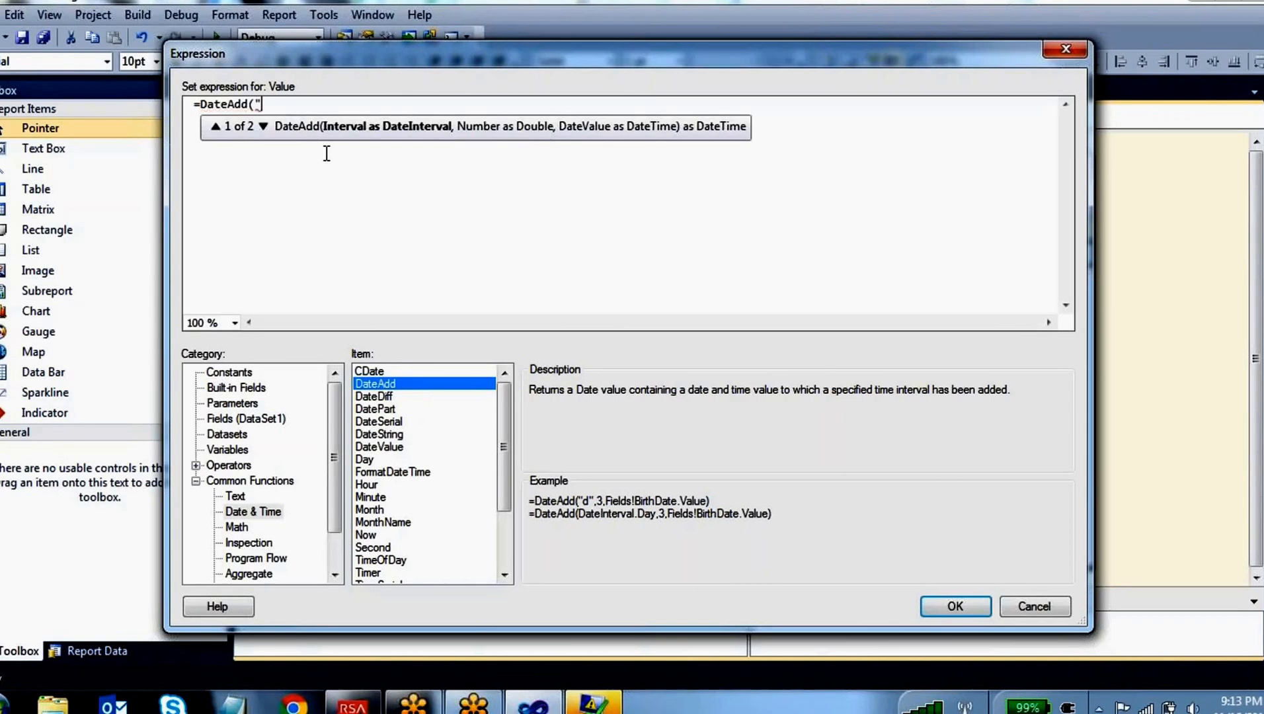
{"action": "type", "text": "\"d\",4"}
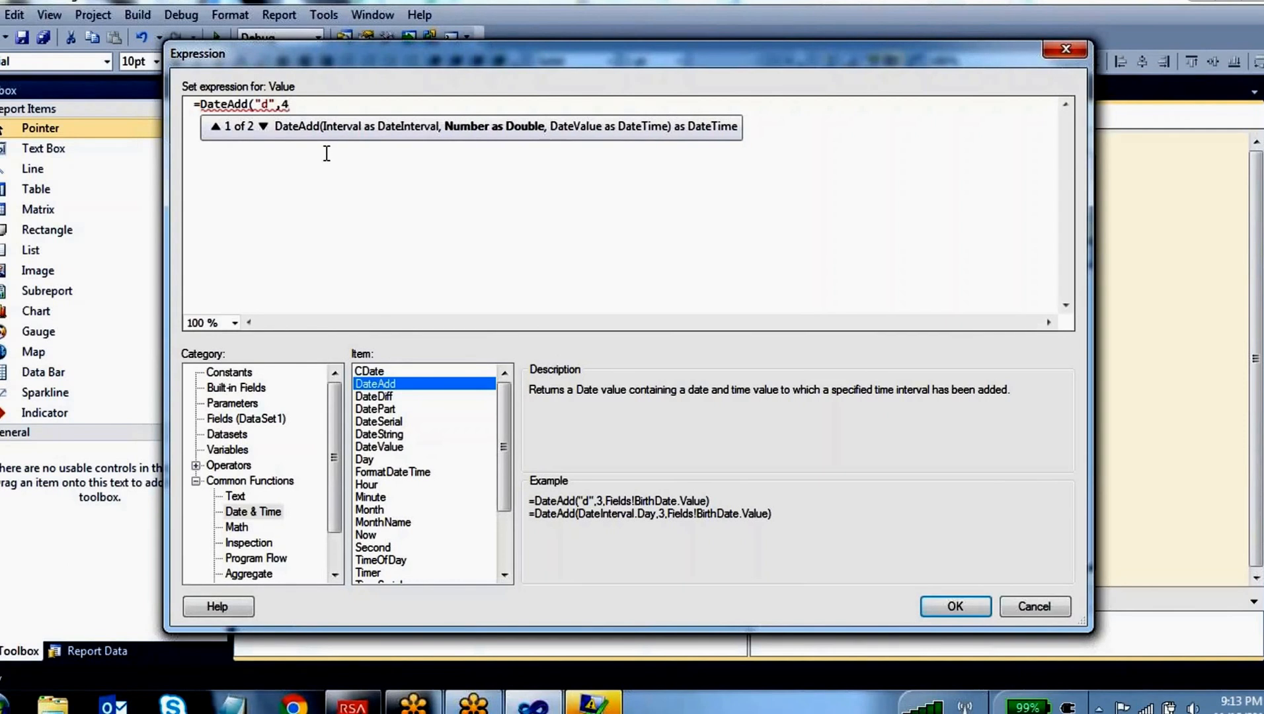
{"action": "type", "text": ","}
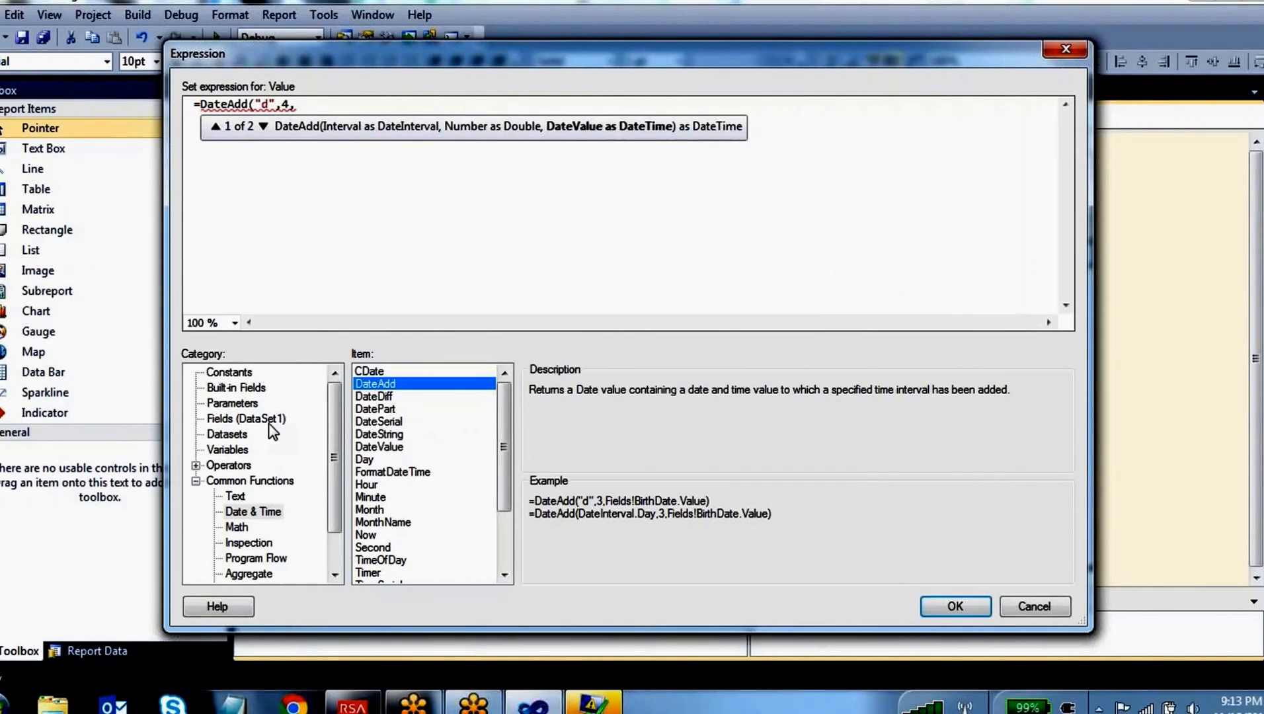
{"action": "left_click", "coordinate": [246, 420]}
{"action": "double_click", "coordinate": [552, 421]}
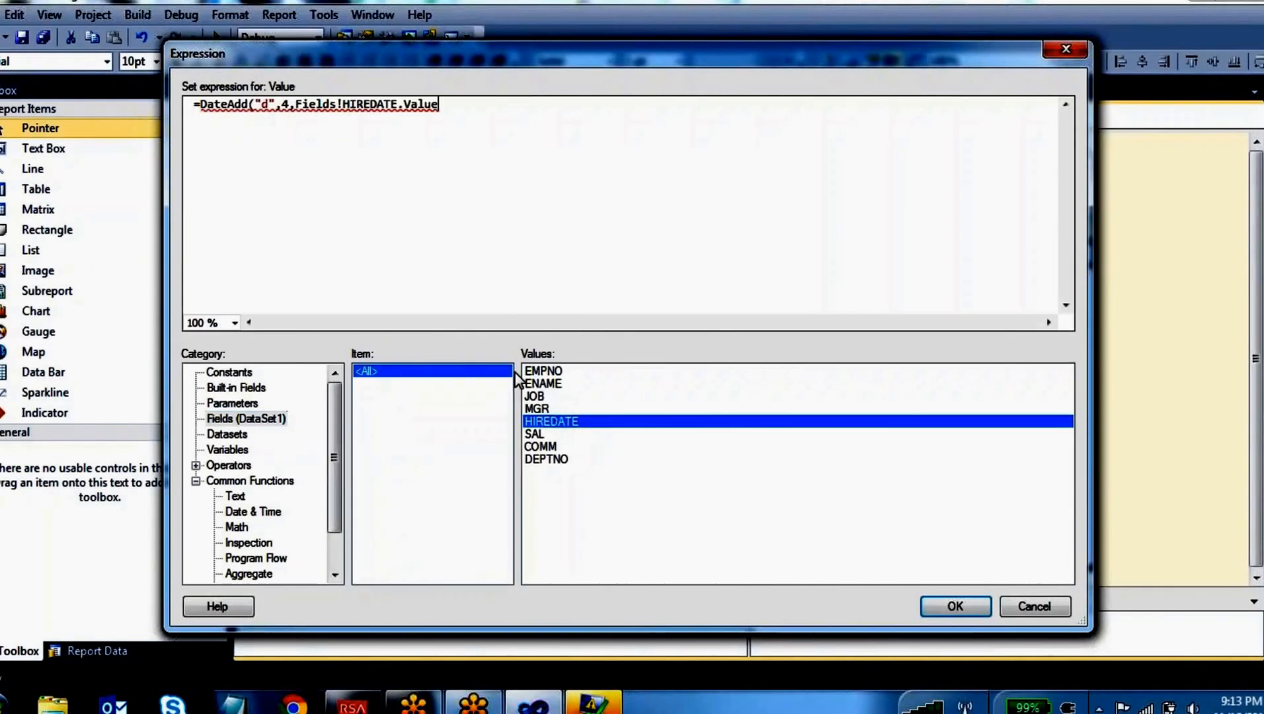
{"action": "type", "text": ")"}
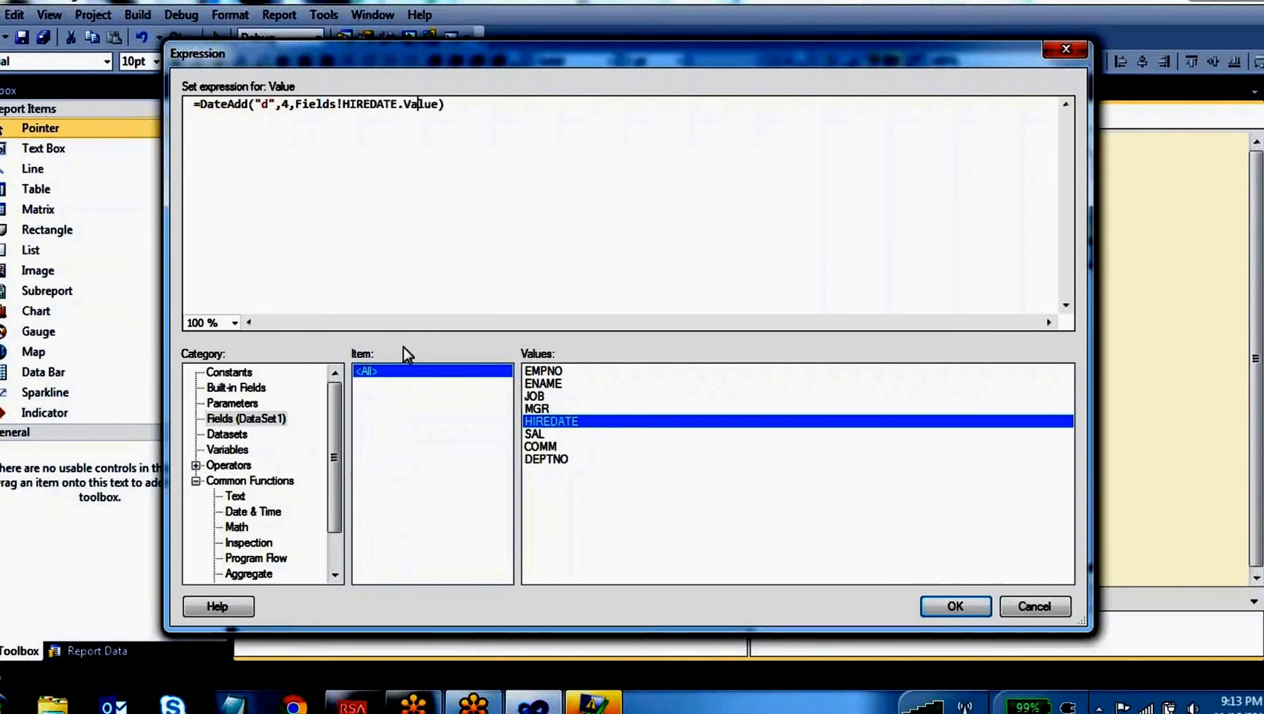
Look up the DateDiff and DatePart date functions and examine the arguments in their examples
{"action": "left_click", "coordinate": [264, 513]}
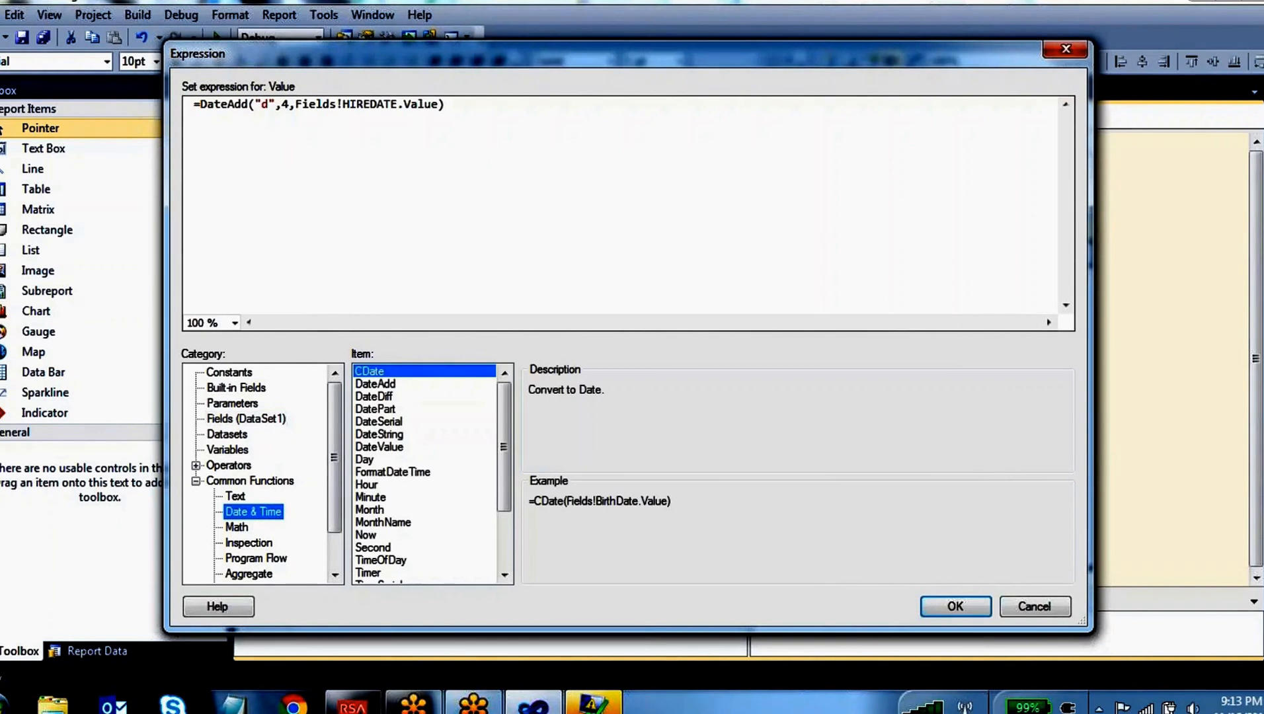
{"action": "left_click", "coordinate": [389, 398]}
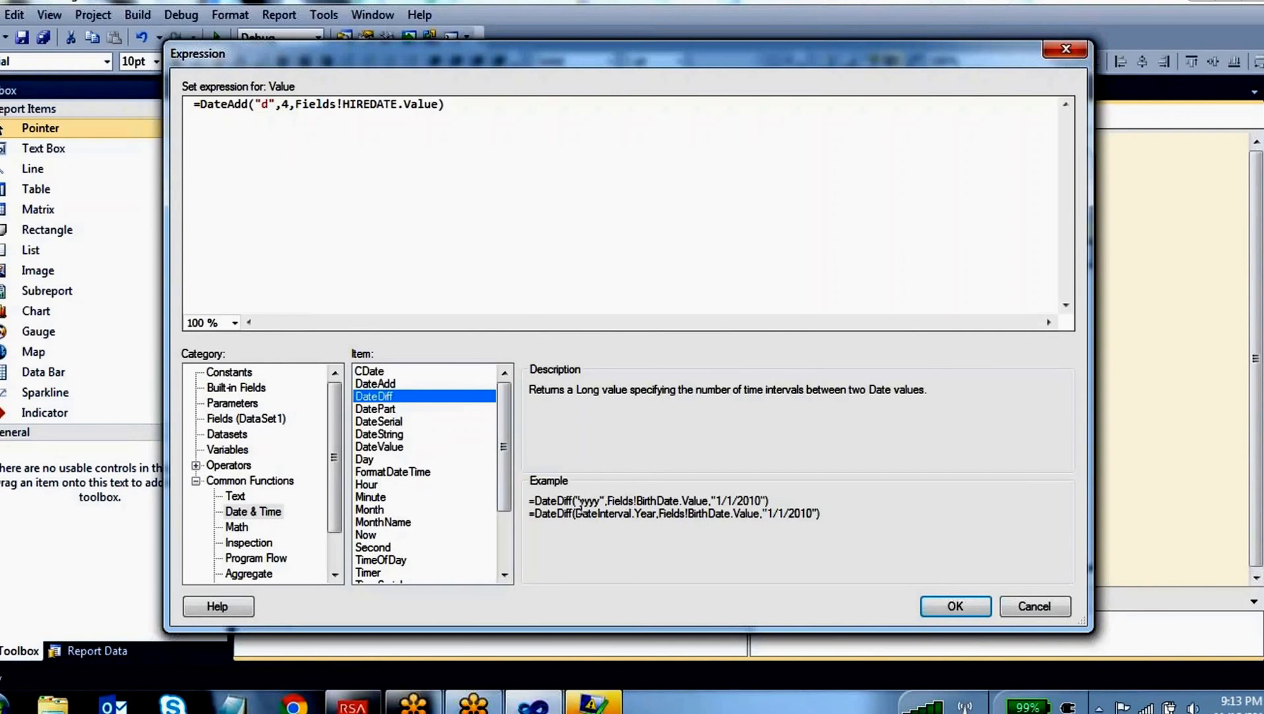
{"action": "left_click_drag", "start_coordinate": [580, 501], "coordinate": [599, 506]}
{"action": "left_click_drag", "start_coordinate": [762, 500], "coordinate": [610, 505]}
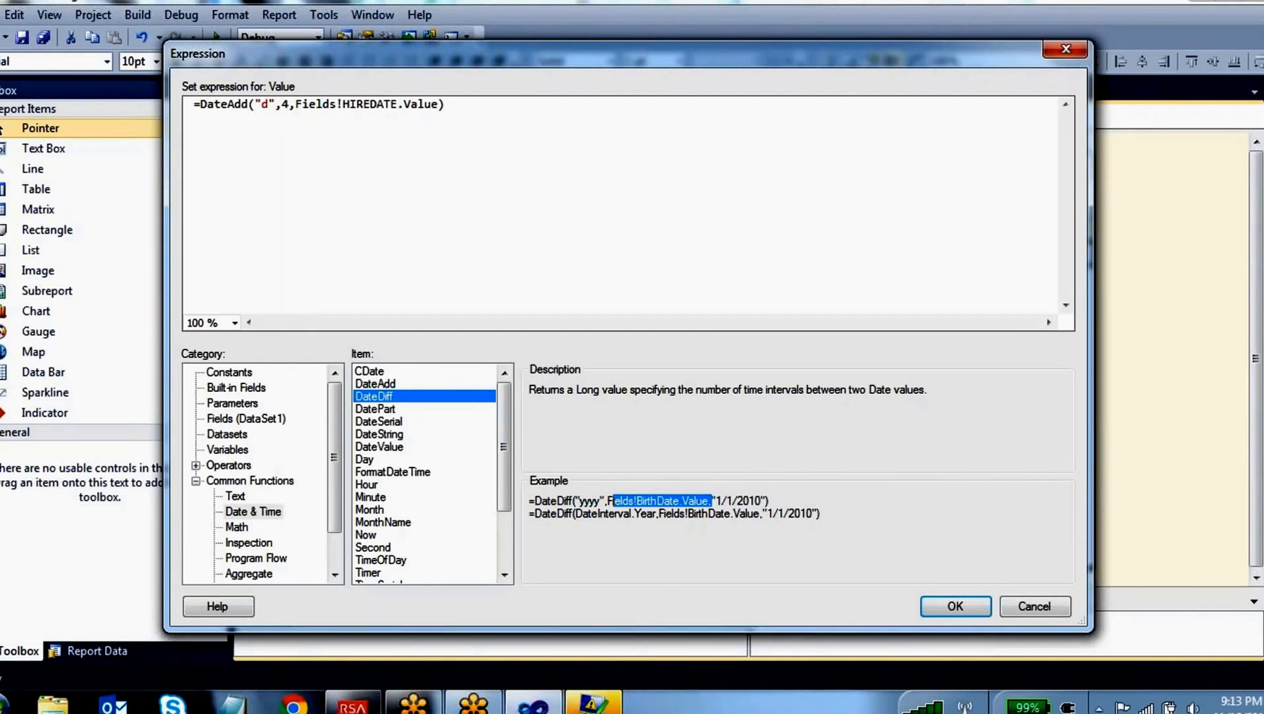
{"action": "left_click", "coordinate": [385, 409]}
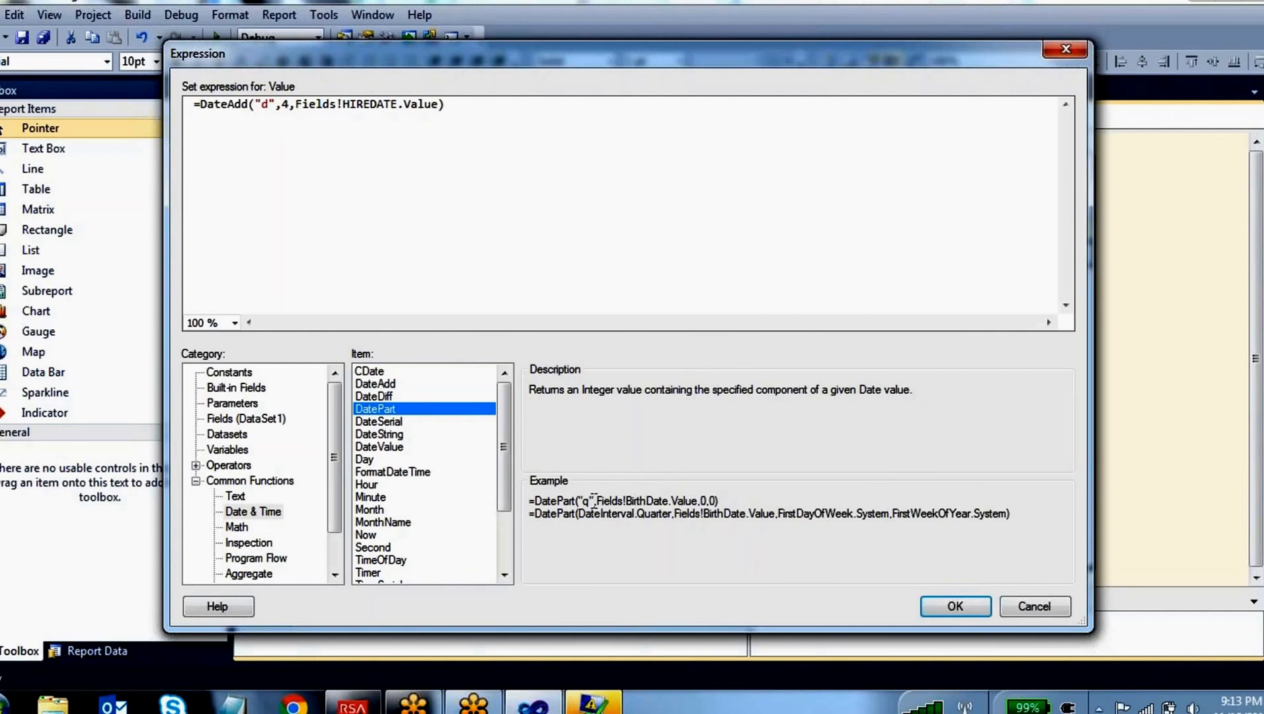
{"action": "left_click_drag", "start_coordinate": [594, 500], "coordinate": [577, 501]}
Go through the references of the Minute, Month, Hour and MonthName date functions
{"action": "left_click", "coordinate": [503, 560]}
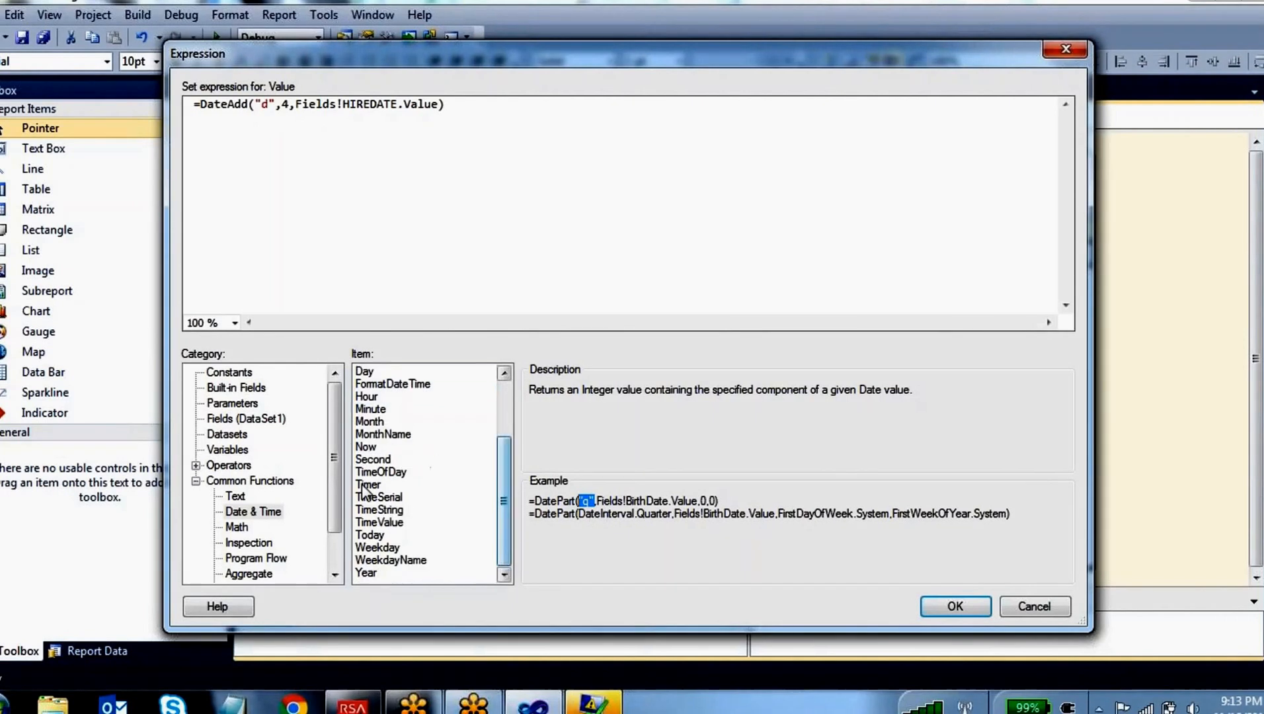
{"action": "left_click", "coordinate": [378, 409]}
{"action": "left_click", "coordinate": [372, 421]}
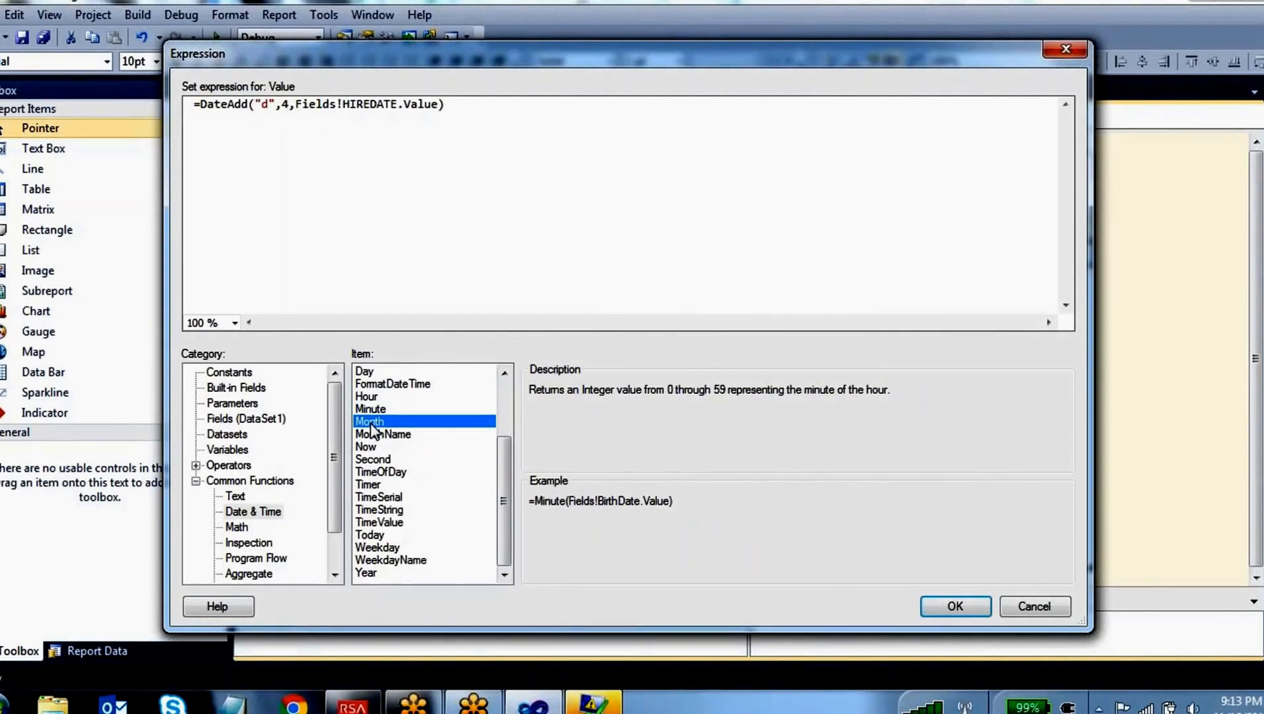
{"action": "left_click", "coordinate": [367, 396]}
{"action": "left_click", "coordinate": [382, 435]}
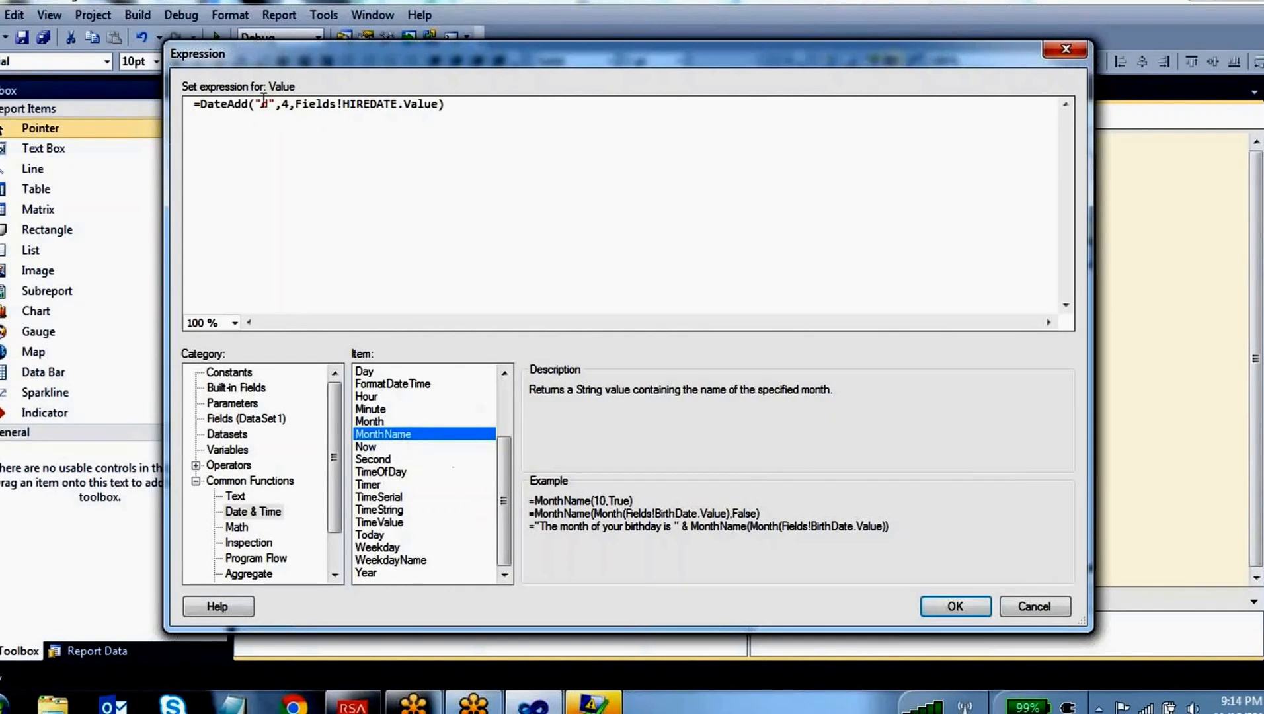
Replace the DateAdd part with Monthname so the expression reads =Monthname(Fields!HIREDATE.Value)
{"action": "left_click_drag", "start_coordinate": [297, 103], "coordinate": [205, 105]}
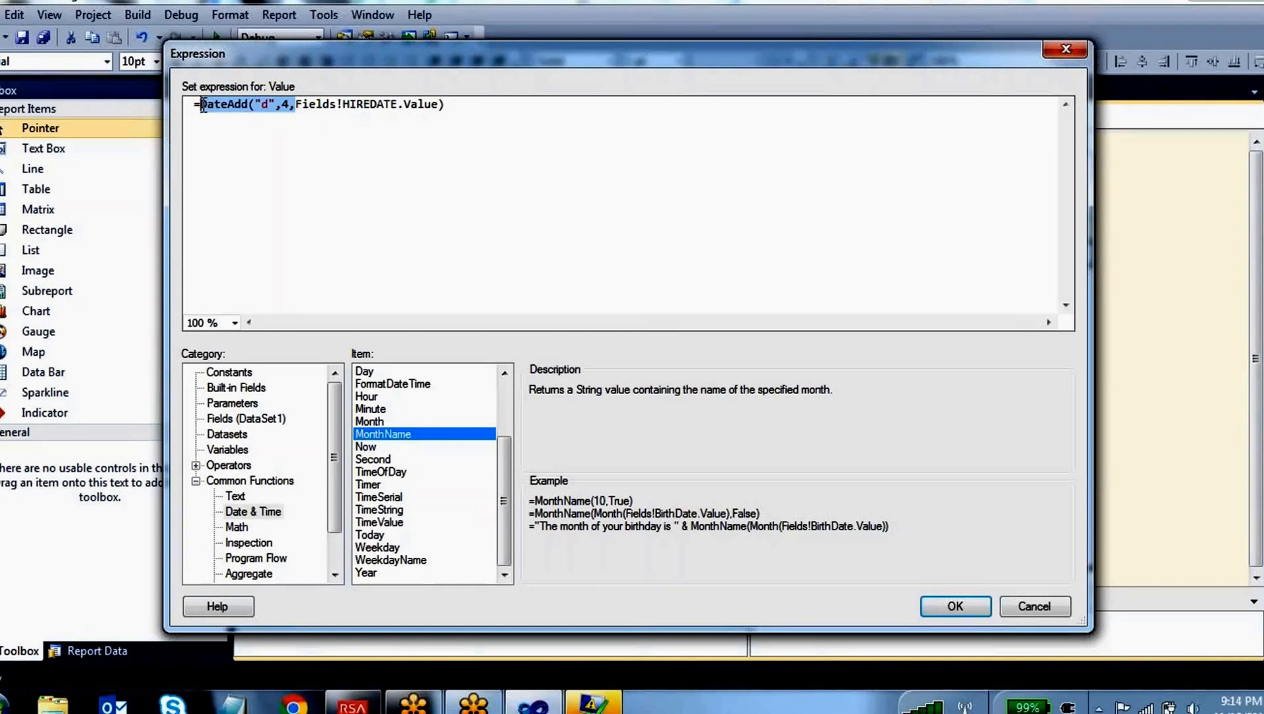
{"action": "type", "text": "Mont"}
{"action": "type", "text": "hname("}
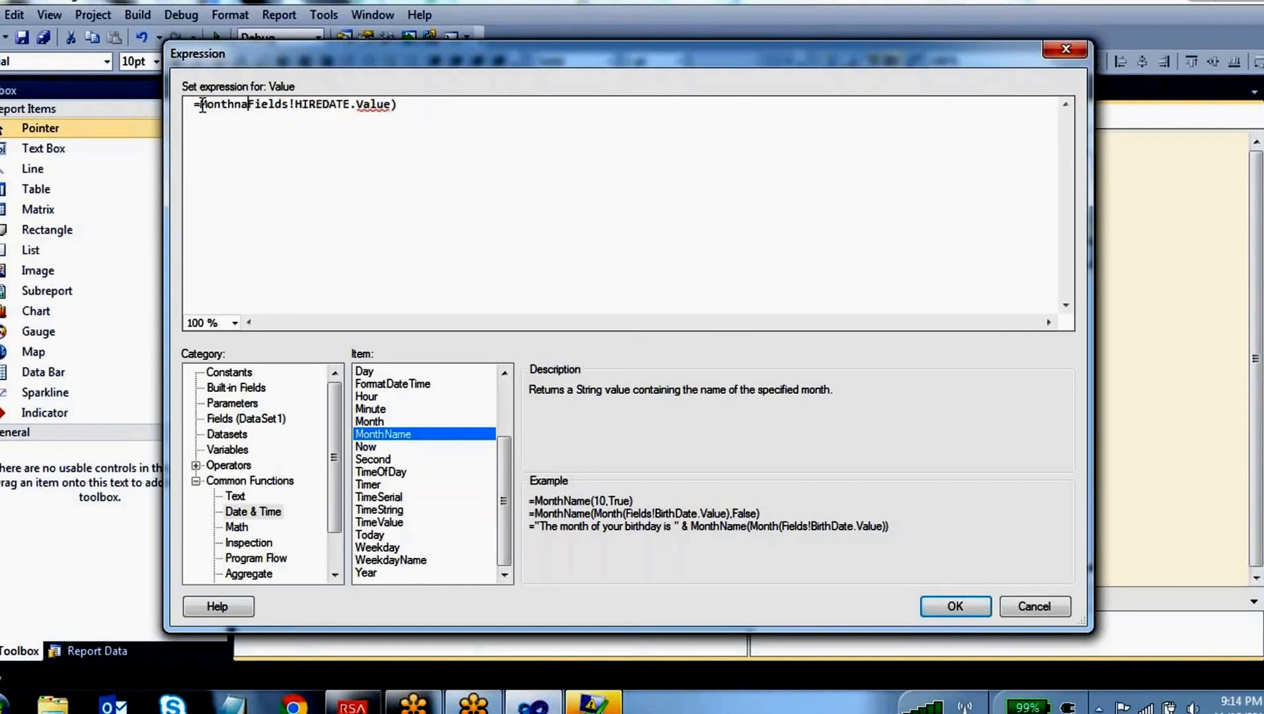
{"action": "left_click", "coordinate": [429, 186]}
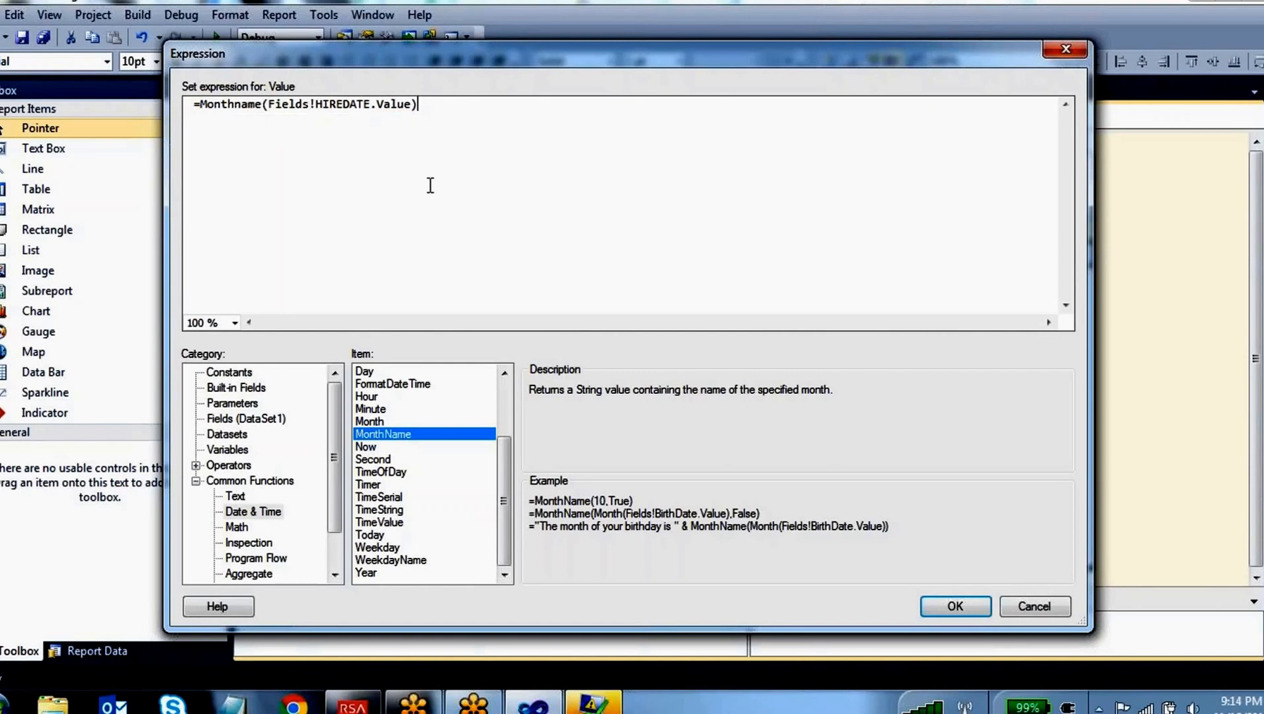
Wrap the HIREDATE field in Month so the expression reads =Monthname(Month(Fields!HIREDATE.Value))
{"action": "left_click_drag", "start_coordinate": [411, 105], "coordinate": [208, 156]}
{"action": "left_click", "coordinate": [337, 149]}
{"action": "left_click", "coordinate": [267, 104]}
{"action": "type", "text": "Month"}
{"action": "type", "text": "(Month"}
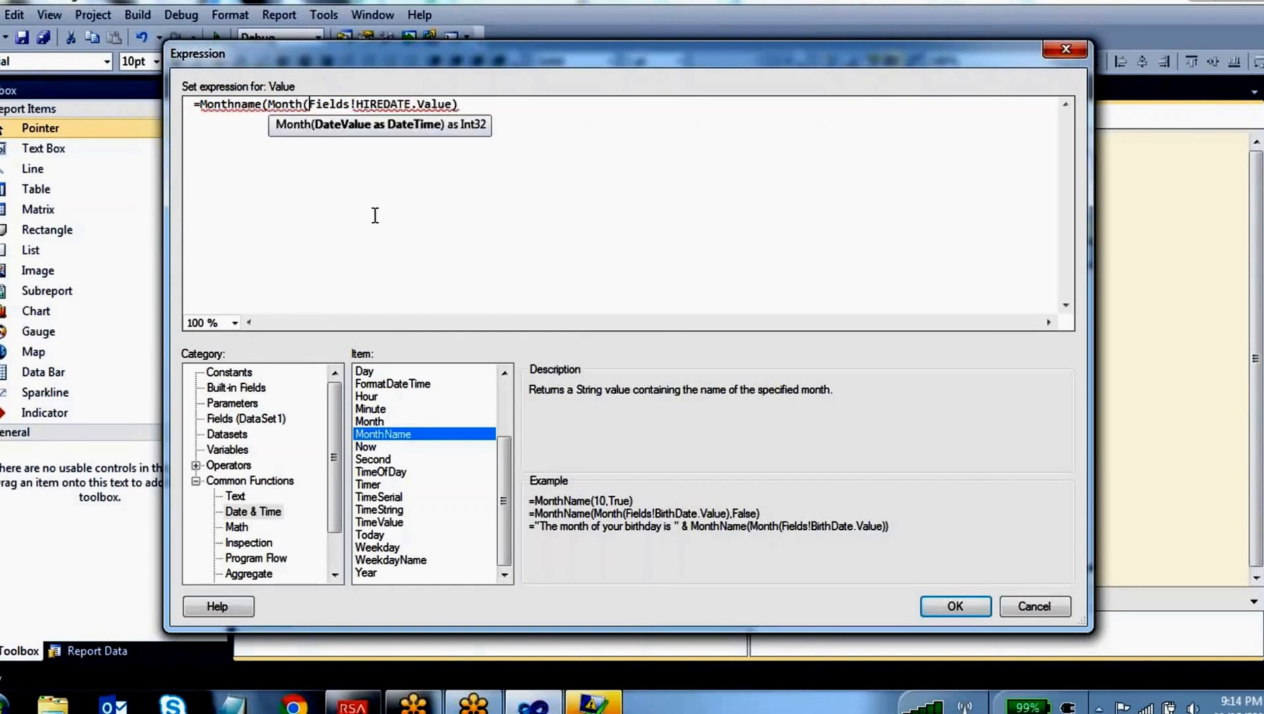
{"action": "key", "text": "End"}
{"action": "type", "text": ")"}
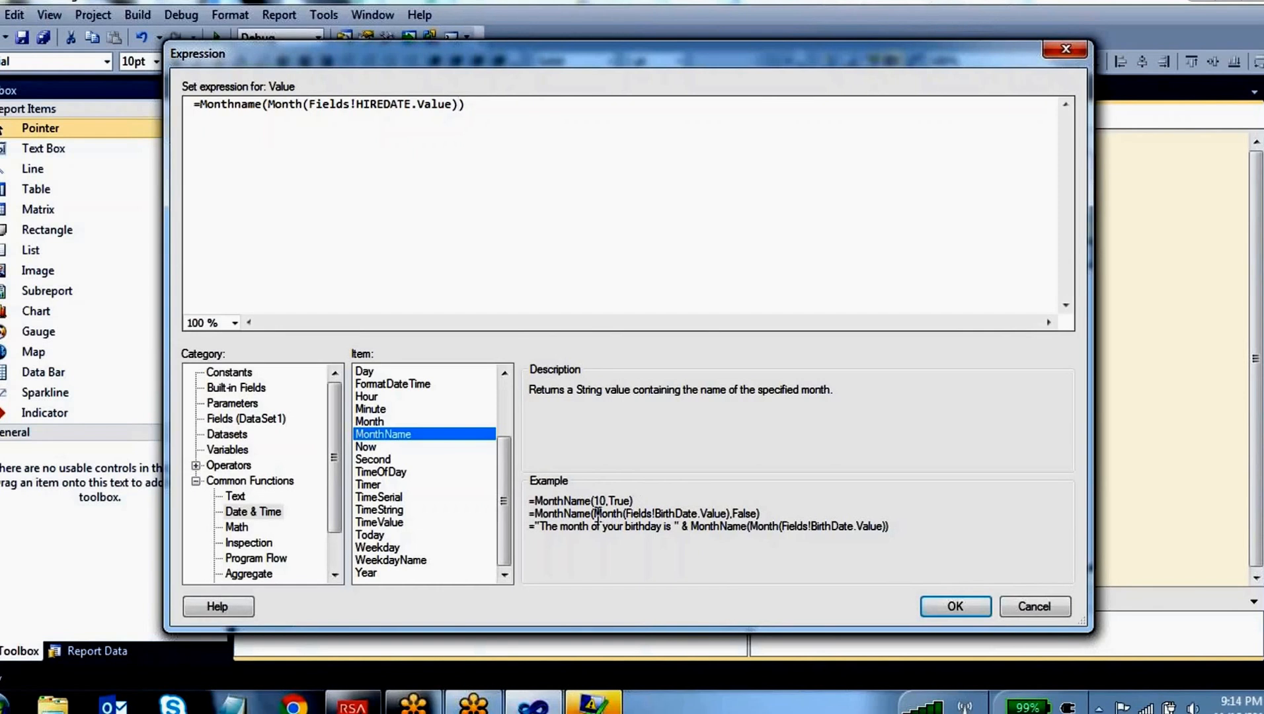
Compare the expression with the MonthName example that nests Month, and apply it to the calculated column
{"action": "left_click_drag", "start_coordinate": [593, 515], "coordinate": [731, 513]}
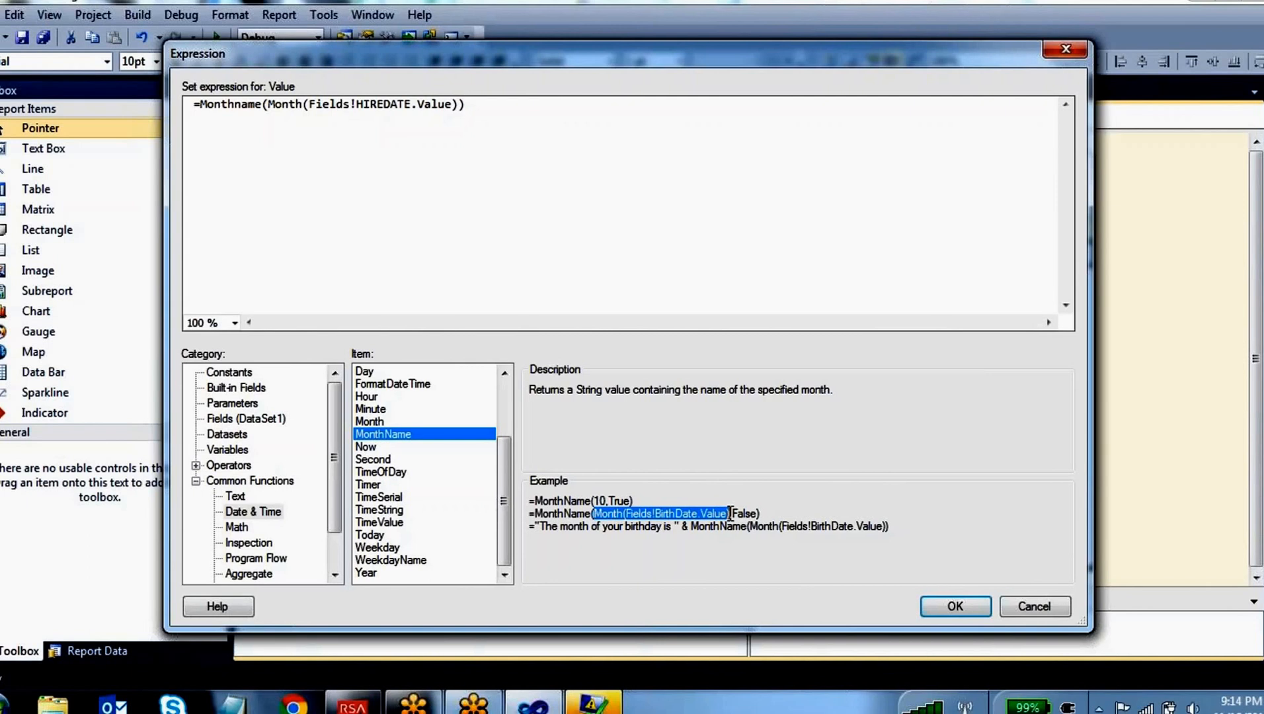
{"action": "left_click_drag", "start_coordinate": [535, 514], "coordinate": [585, 515]}
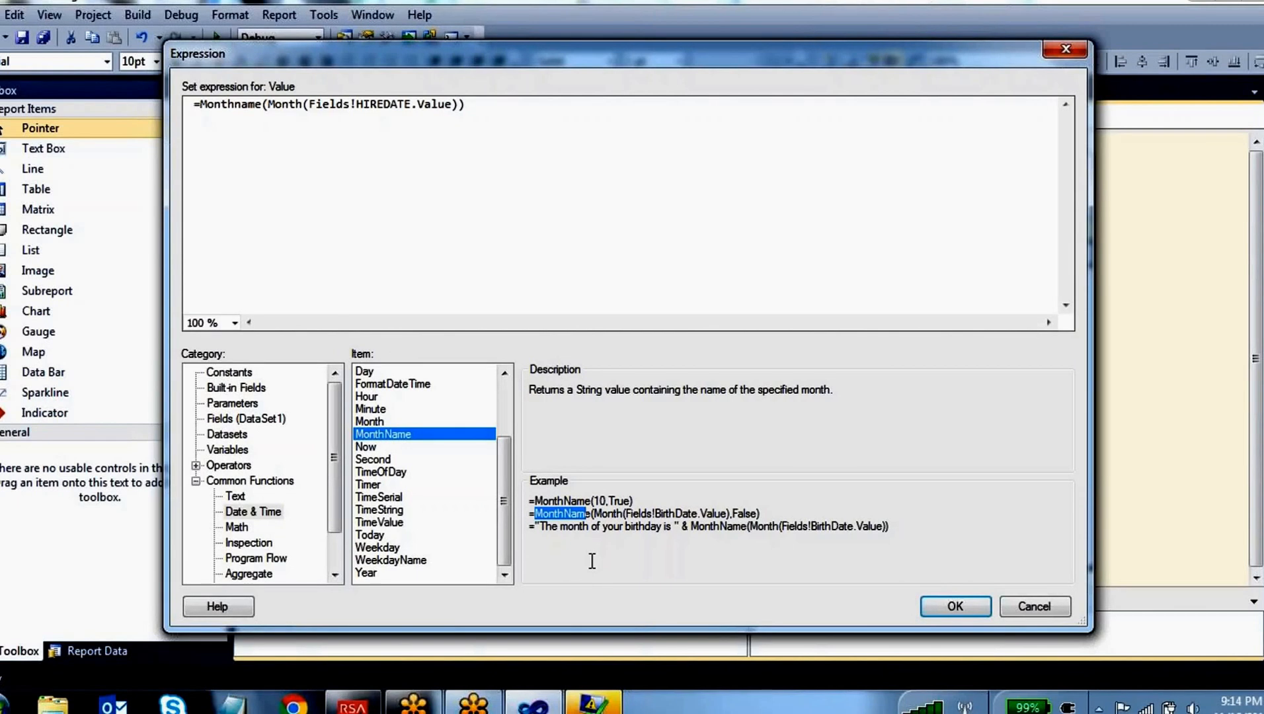
{"action": "left_click", "coordinate": [968, 608]}
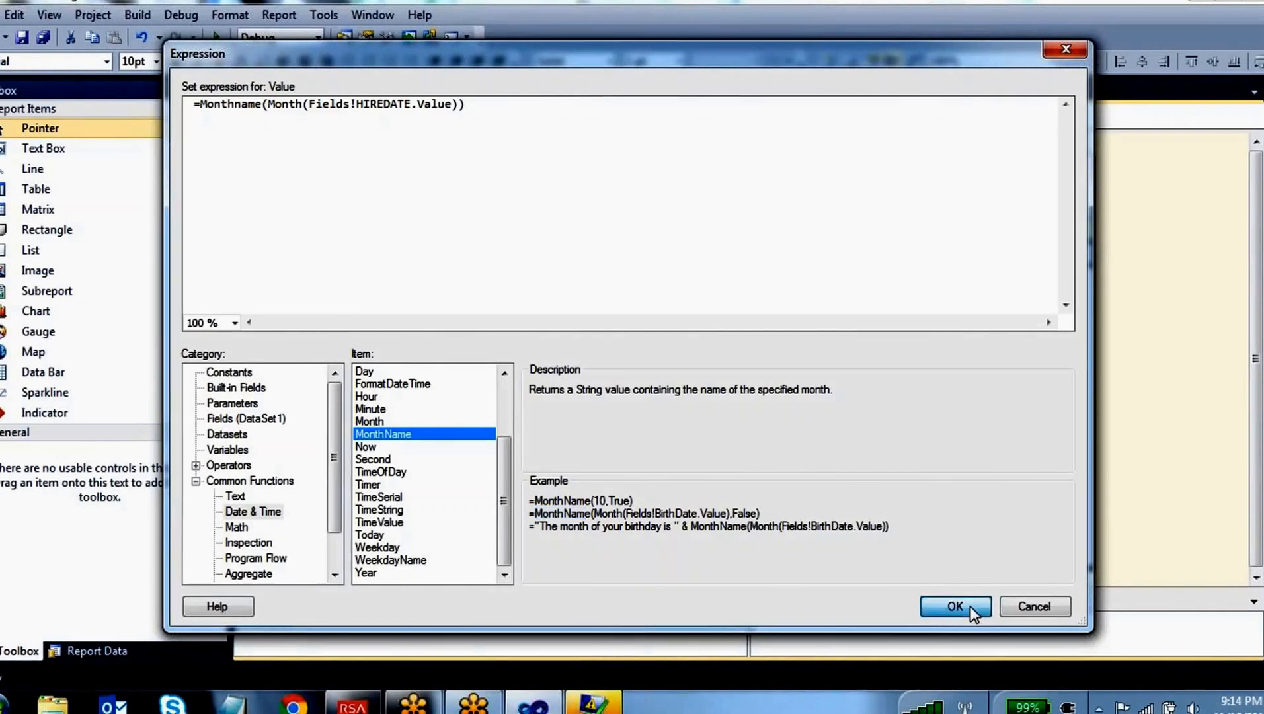
Preview the Dashboard report, hide the error list and check the calculated column for all employees
{"action": "left_click", "coordinate": [347, 122]}
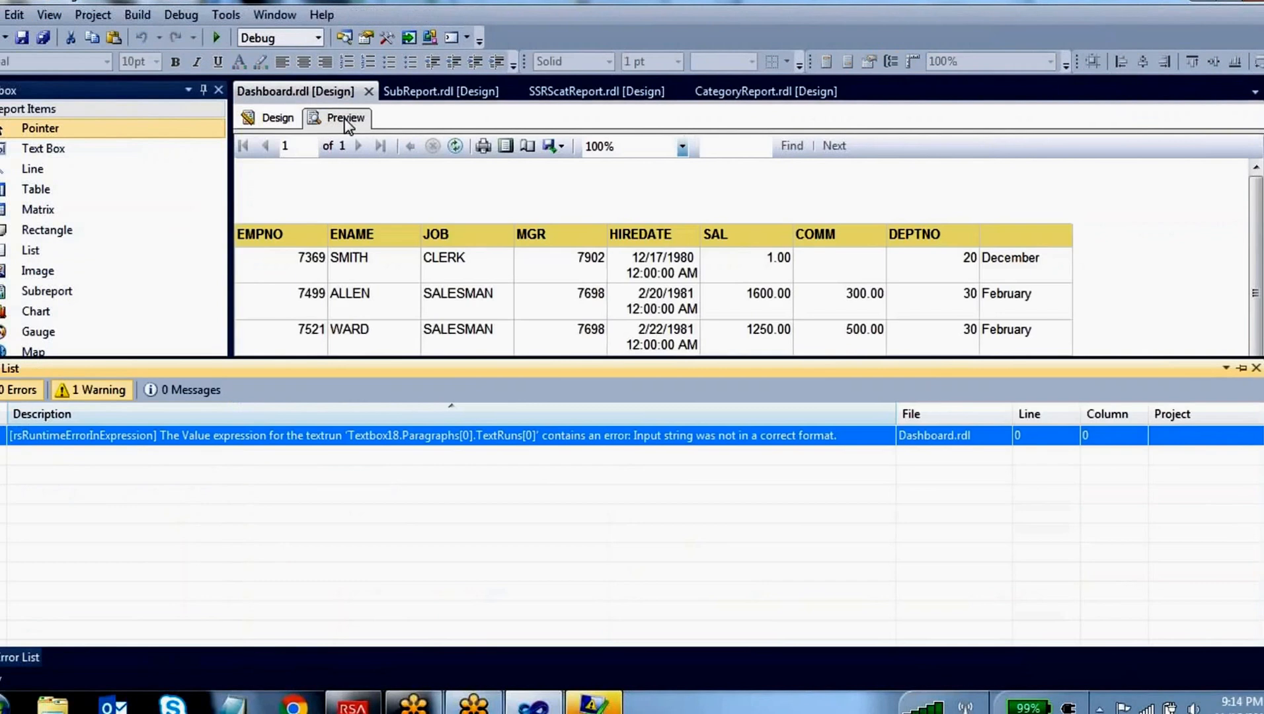
{"action": "left_click", "coordinate": [1240, 369]}
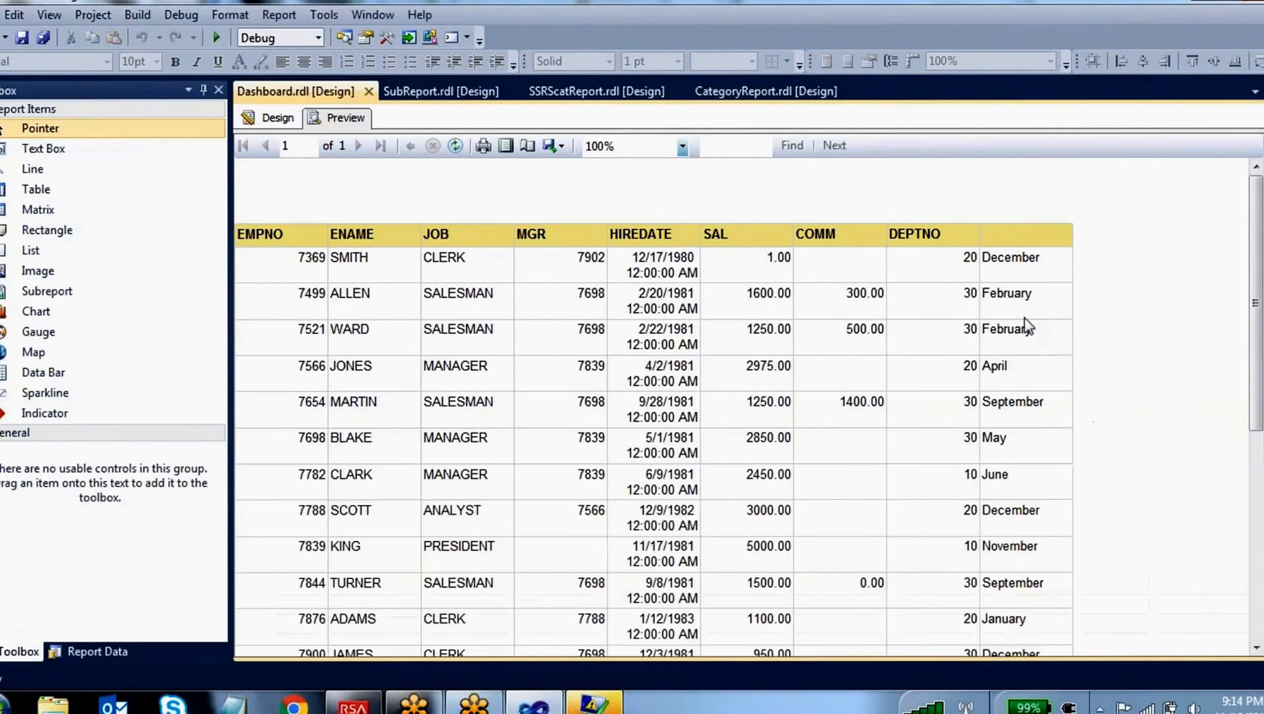
{"action": "scroll", "coordinate": [1019, 375], "scroll_direction": "down", "scroll_amount": 3}
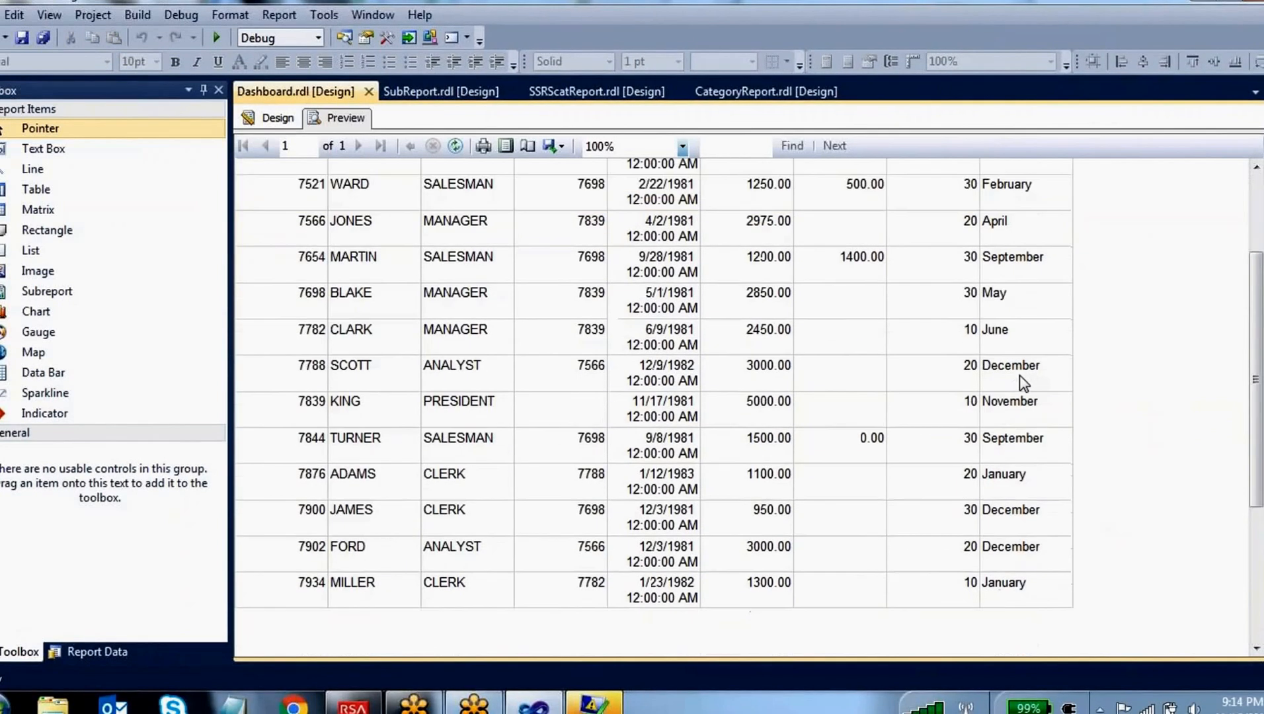
{"action": "scroll", "coordinate": [1020, 376], "scroll_direction": "up", "scroll_amount": 2}
Return to the Dashboard report's design and open the calculated column's expression for editing
{"action": "left_click", "coordinate": [272, 117]}
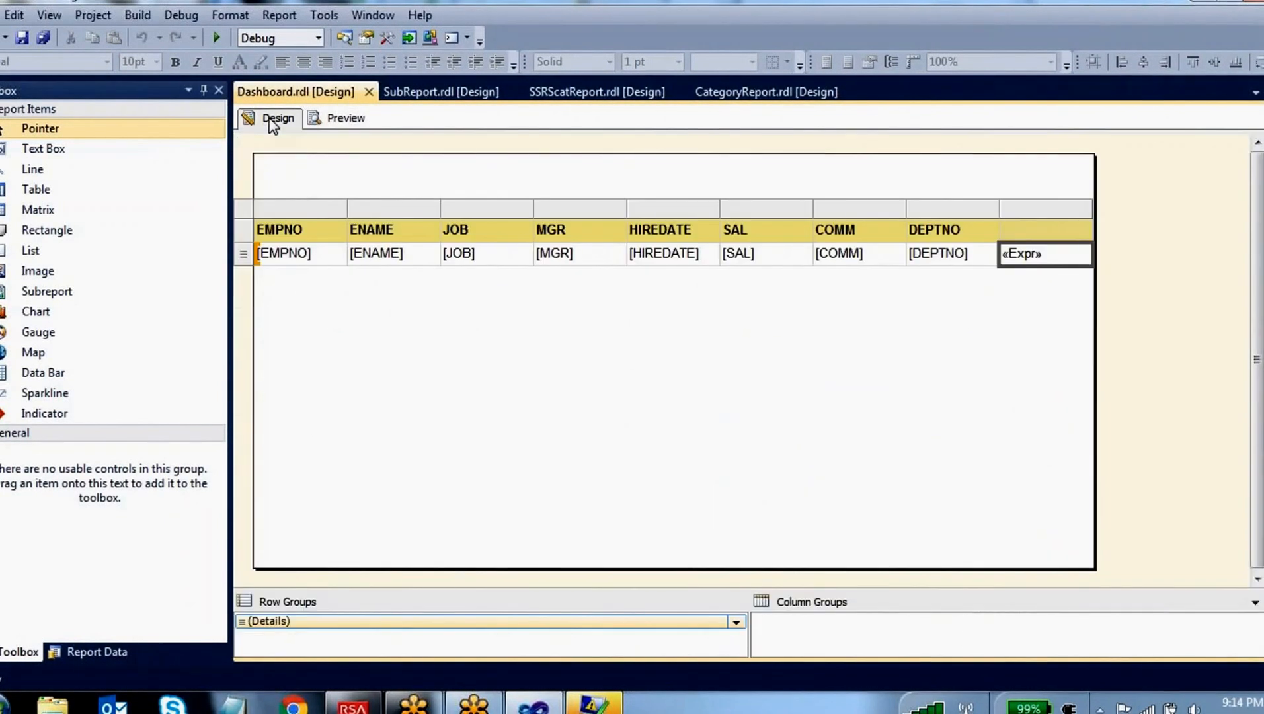
{"action": "right_click", "coordinate": [1058, 251]}
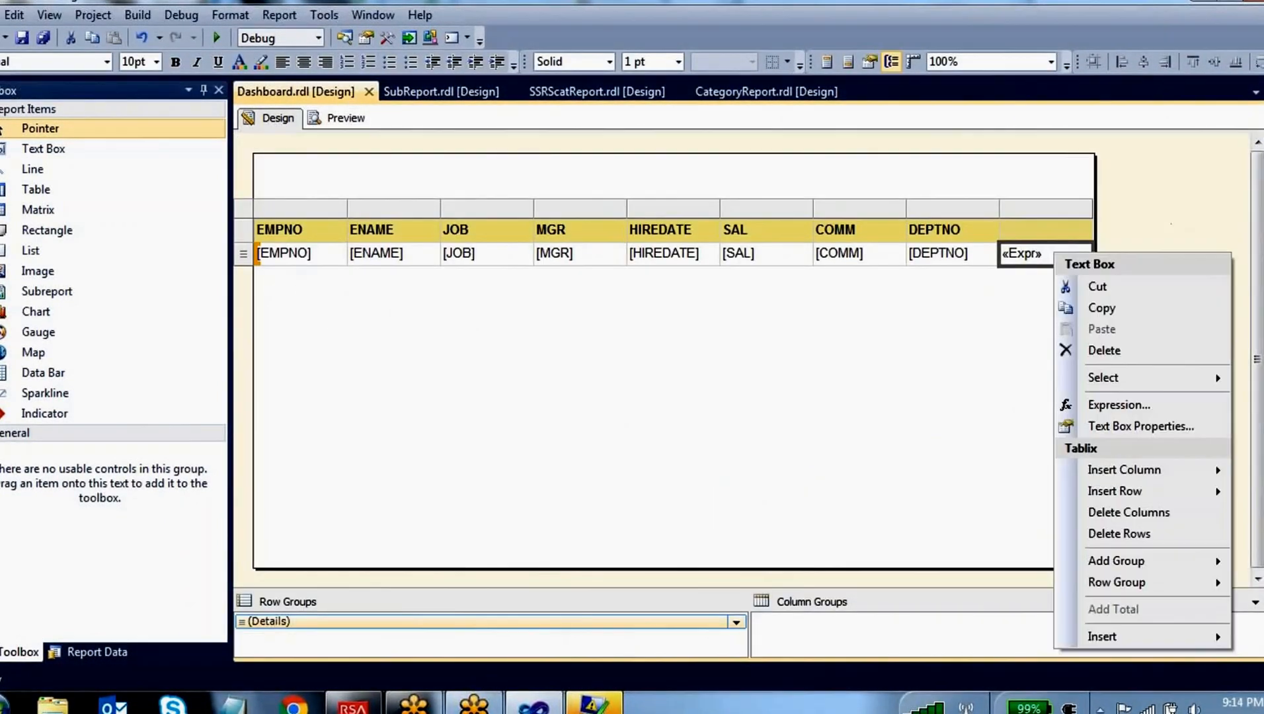
{"action": "left_click", "coordinate": [1137, 409]}
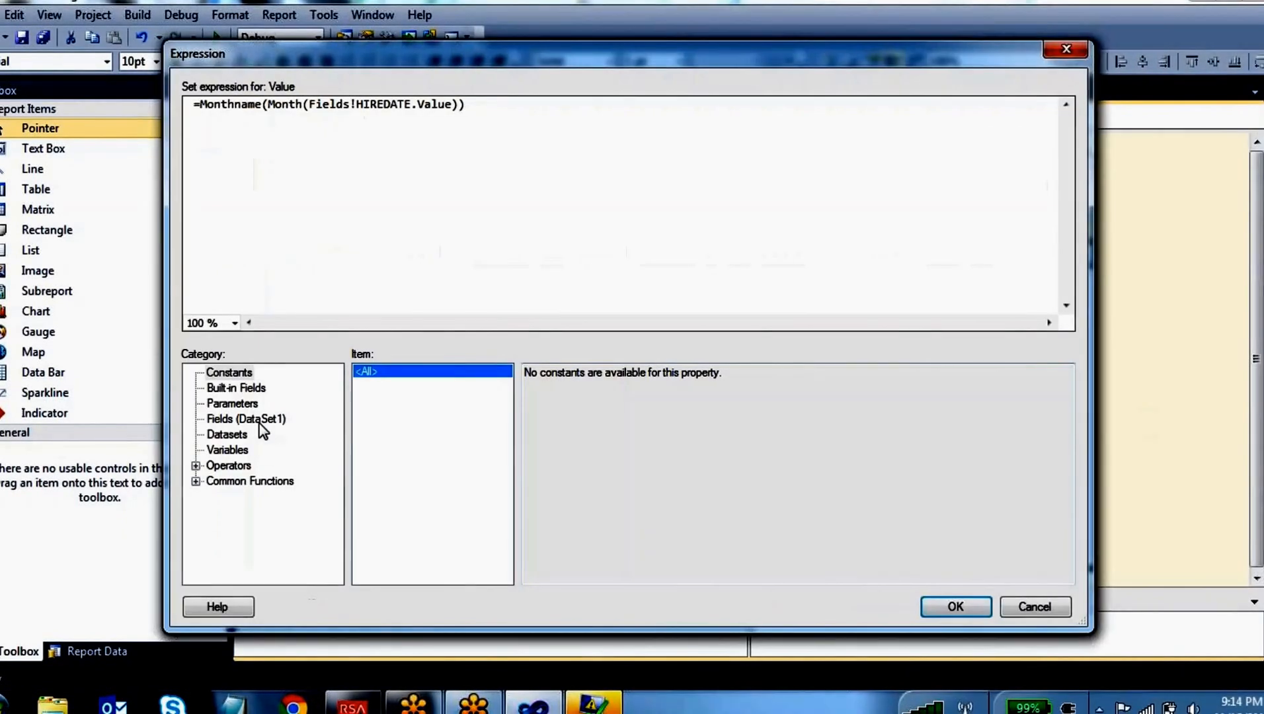
Look up the Today function among the date and time functions and replace the expression with =today()
{"action": "left_click", "coordinate": [197, 482]}
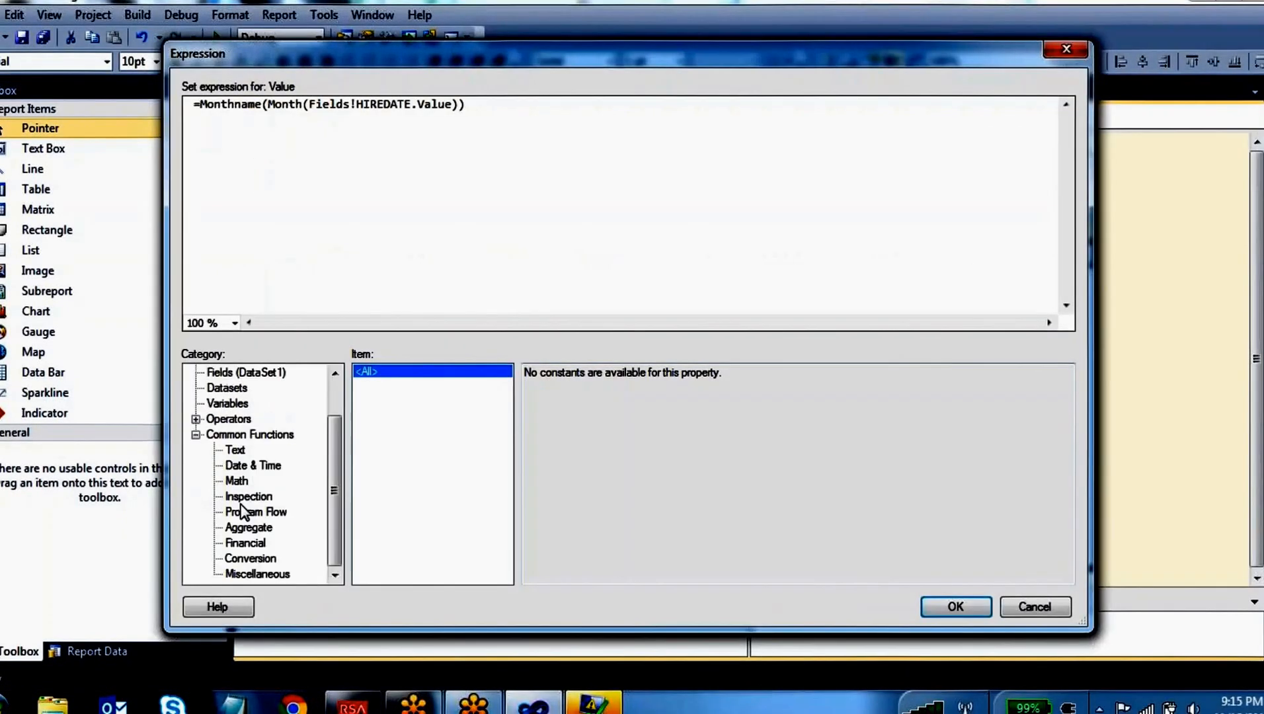
{"action": "left_click", "coordinate": [240, 468]}
{"action": "left_click", "coordinate": [390, 507]}
{"action": "scroll", "coordinate": [397, 516], "scroll_direction": "down", "scroll_amount": 3}
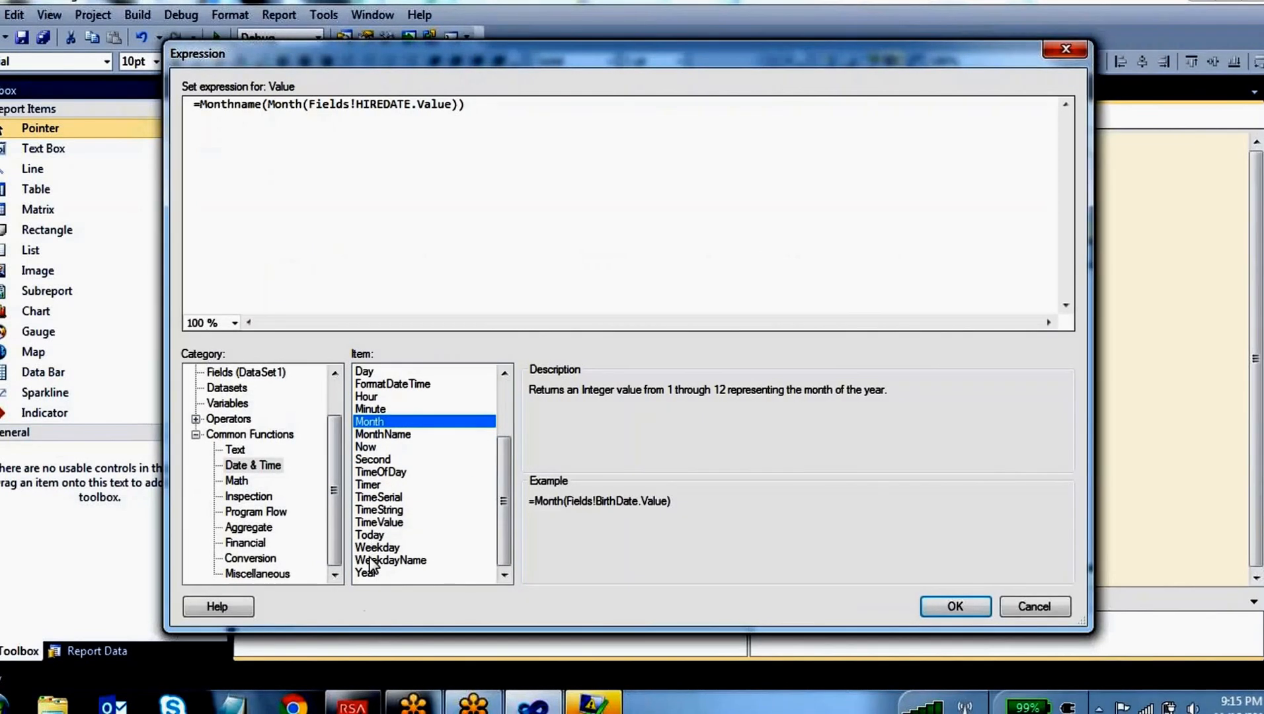
{"action": "left_click", "coordinate": [401, 548]}
{"action": "left_click", "coordinate": [377, 535]}
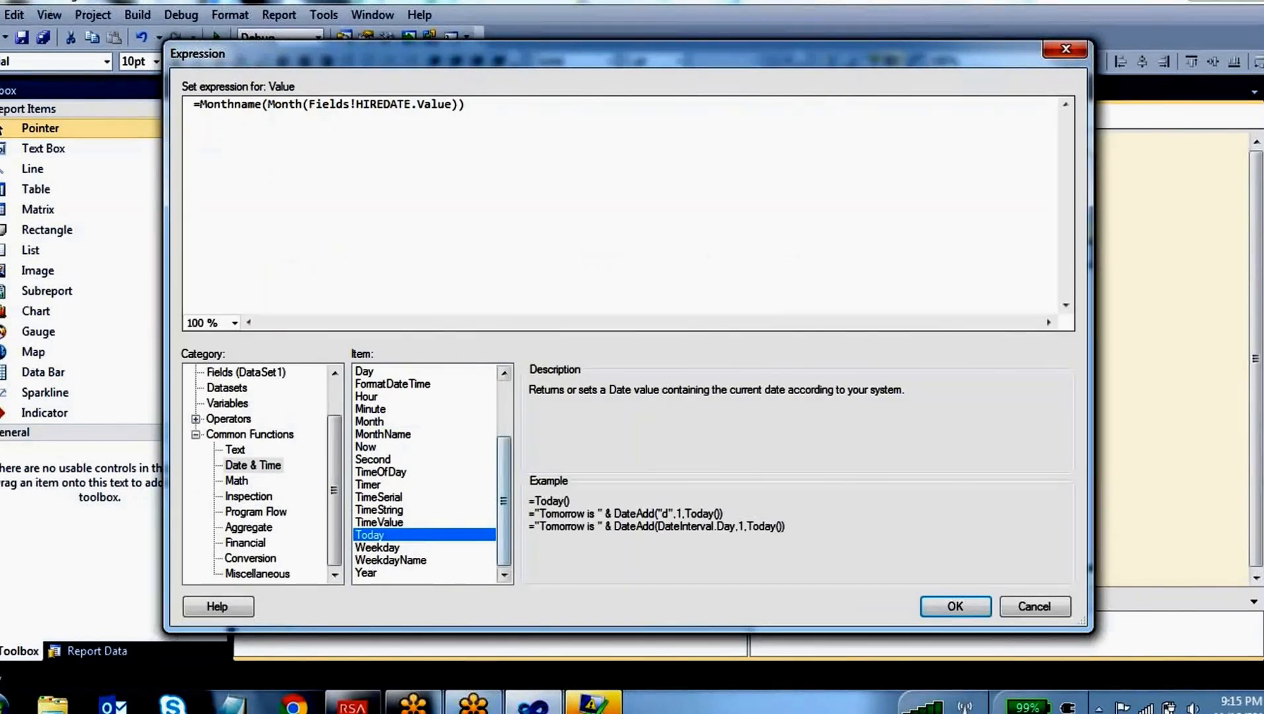
{"action": "left_click_drag", "start_coordinate": [494, 100], "coordinate": [200, 117]}
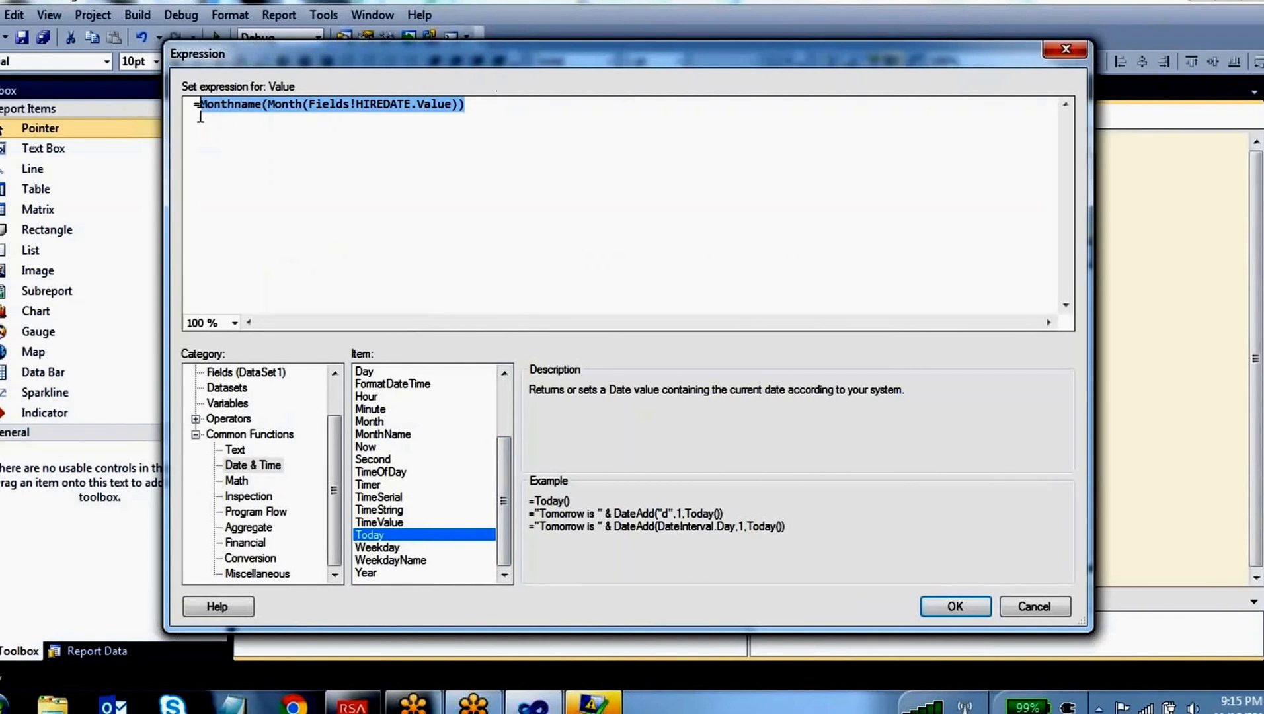
{"action": "type", "text": "today()"}
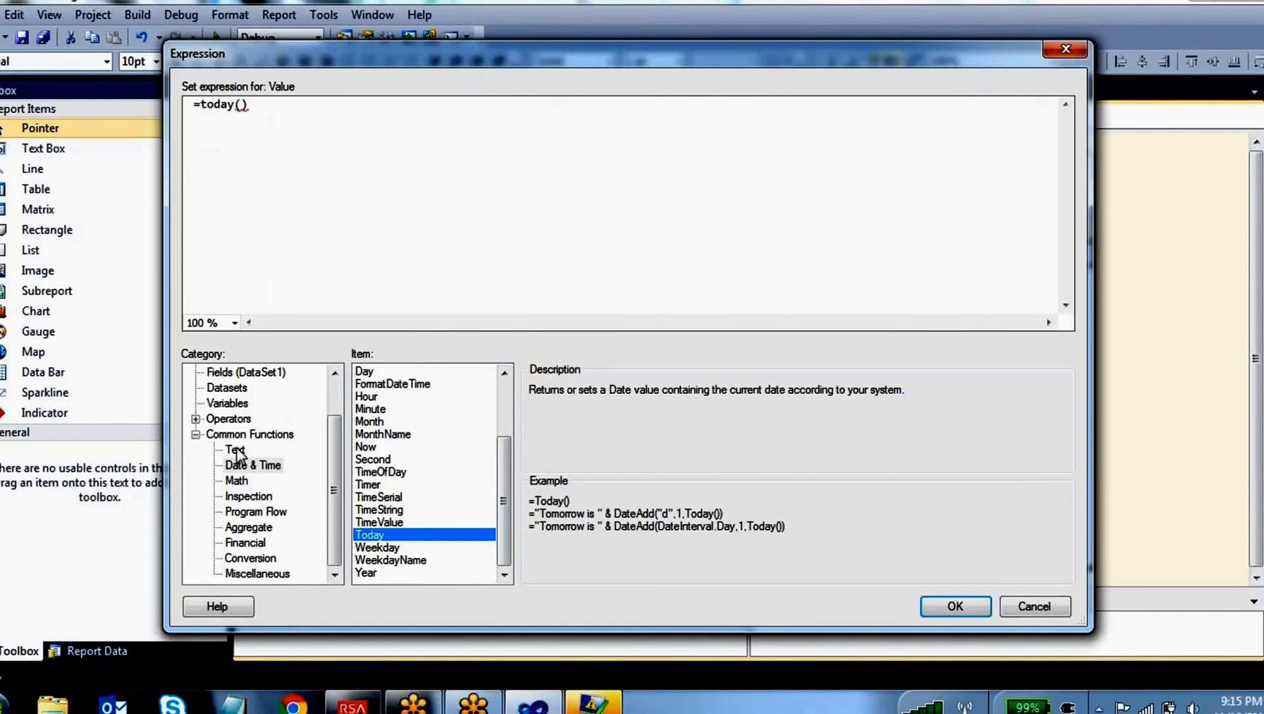
Browse the list of Math functions and the IsDate entry among the Inspection functions
{"action": "left_click", "coordinate": [236, 480]}
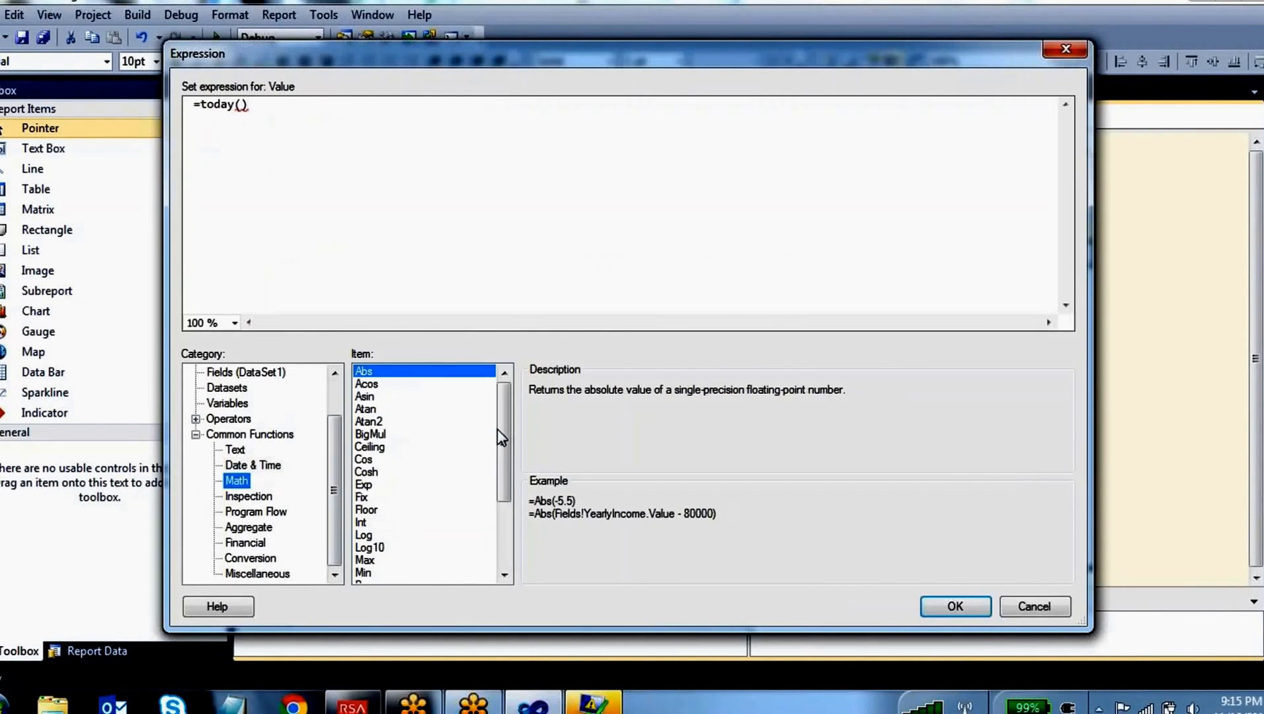
{"action": "left_click_drag", "start_coordinate": [505, 415], "coordinate": [507, 504]}
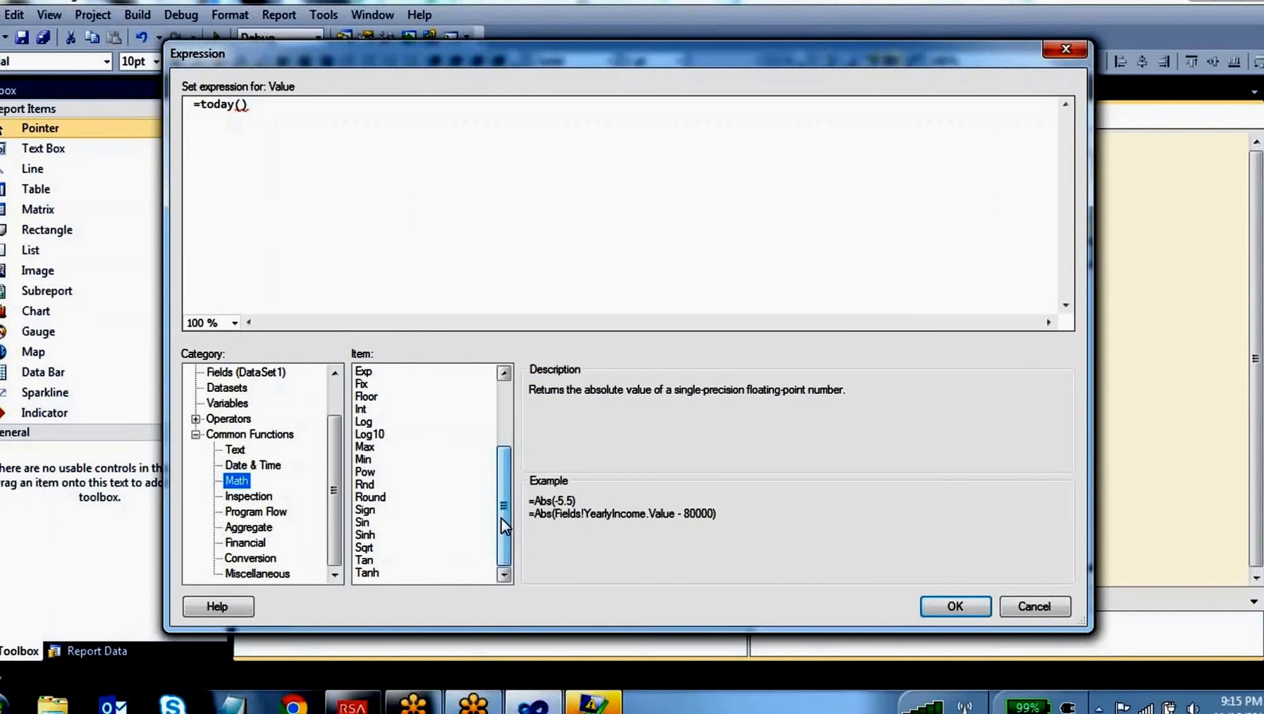
{"action": "left_click_drag", "start_coordinate": [501, 517], "coordinate": [507, 418]}
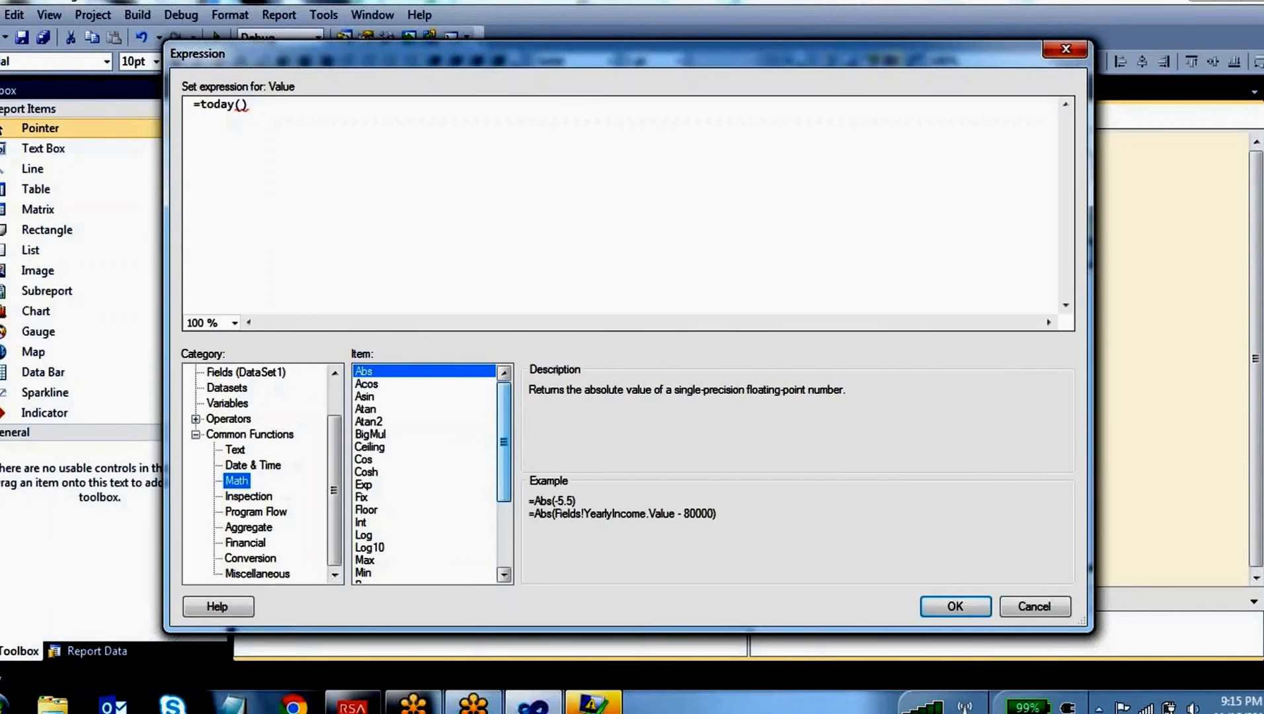
{"action": "left_click", "coordinate": [261, 498]}
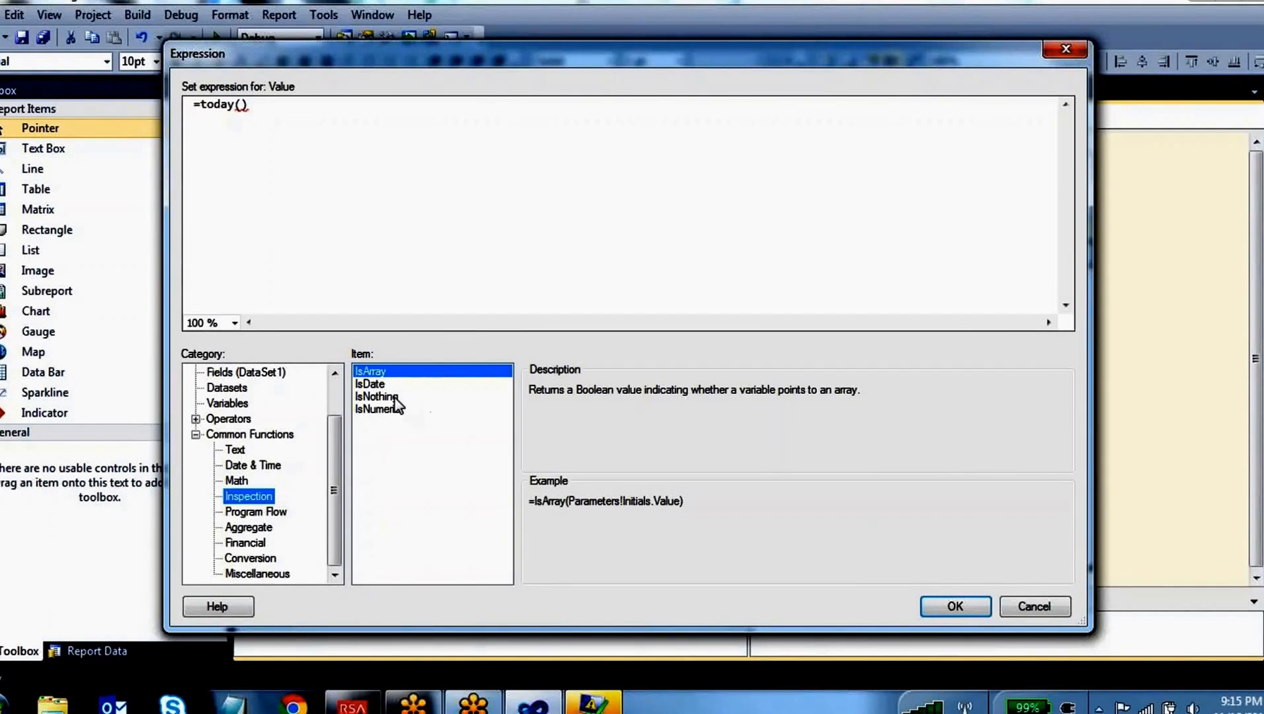
{"action": "left_click", "coordinate": [371, 385]}
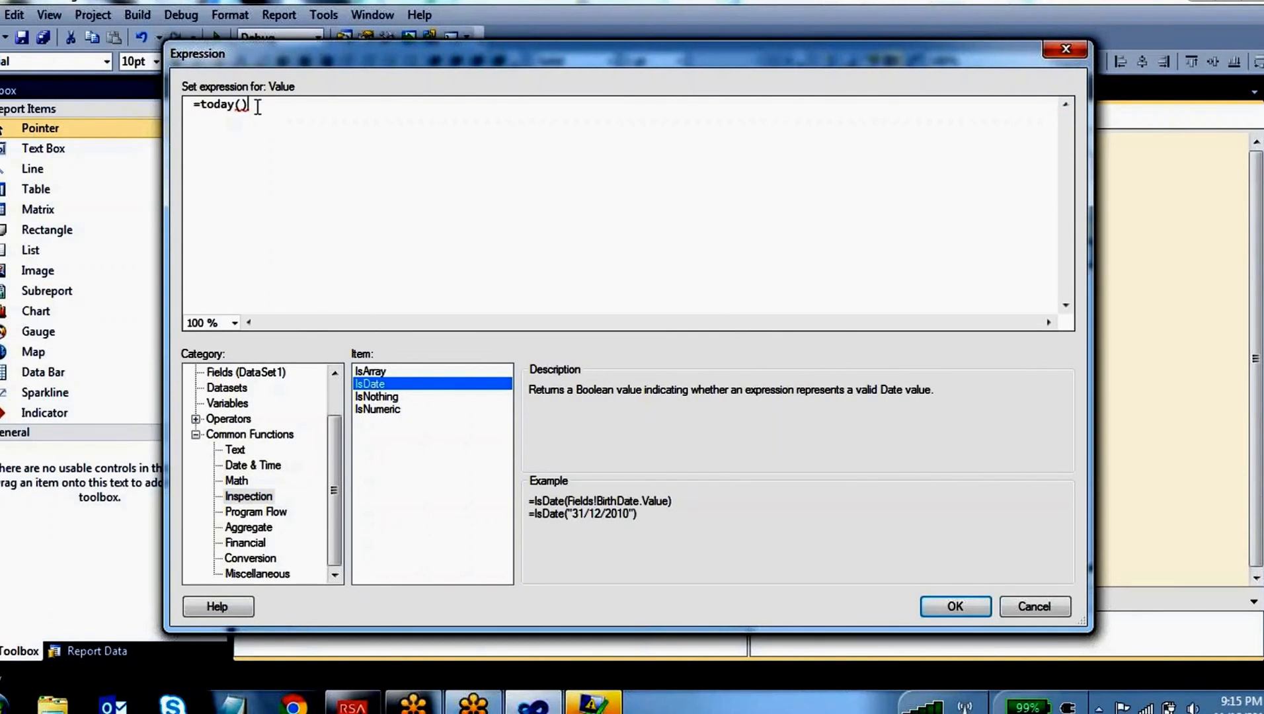
{"action": "left_click_drag", "start_coordinate": [252, 105], "coordinate": [204, 106]}
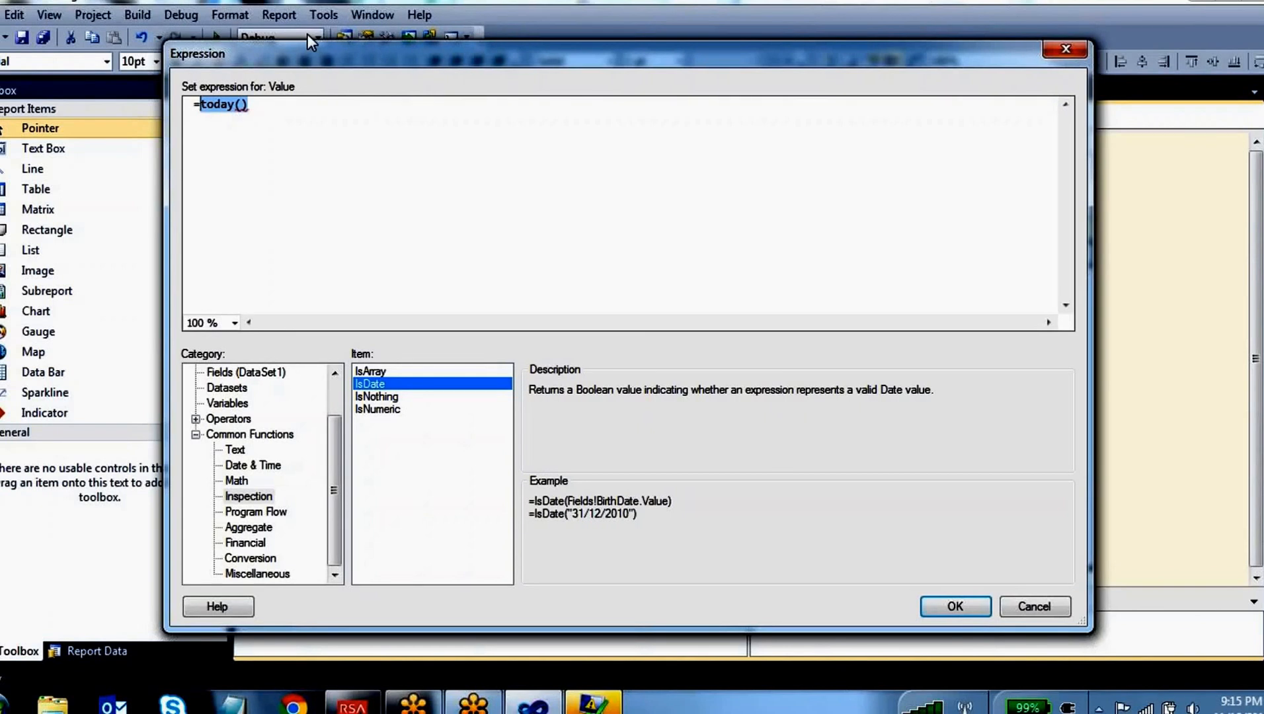
{"action": "left_click", "coordinate": [713, 3]}
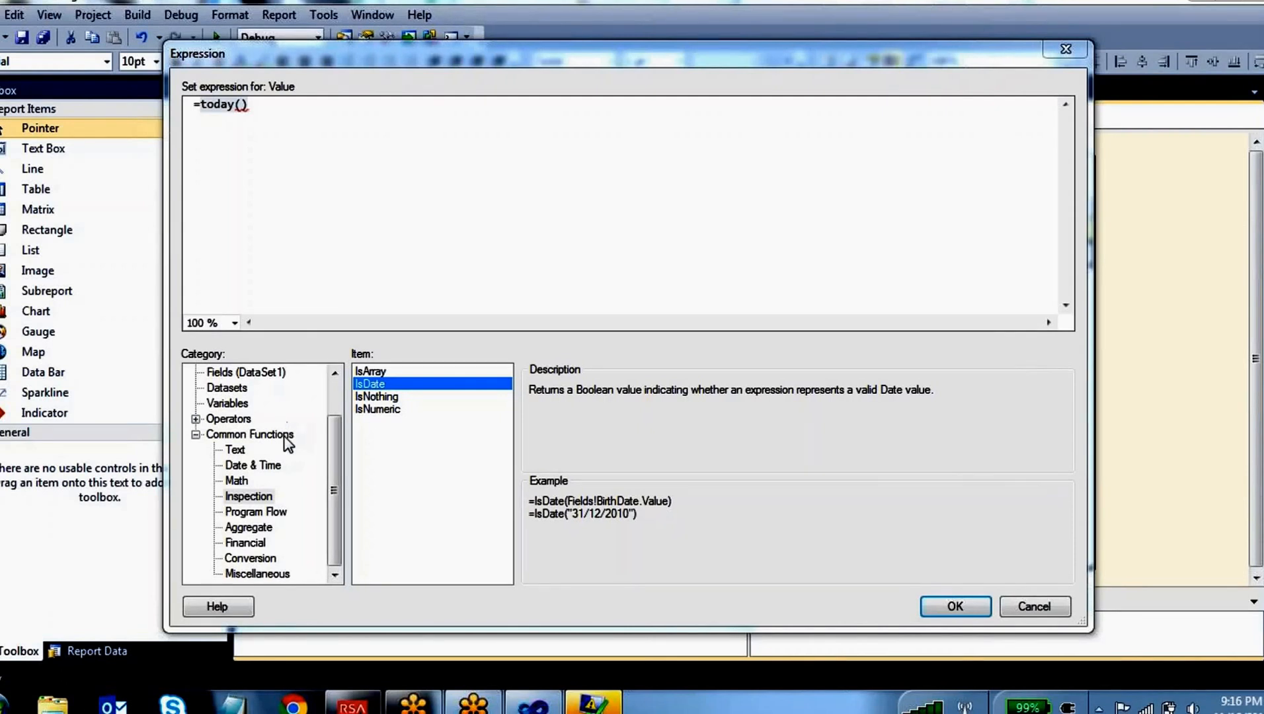
Review the common function categories in order from Text through Date & Time, Math and Inspection to Program Flow
{"action": "left_click", "coordinate": [238, 451]}
{"action": "left_click", "coordinate": [253, 466]}
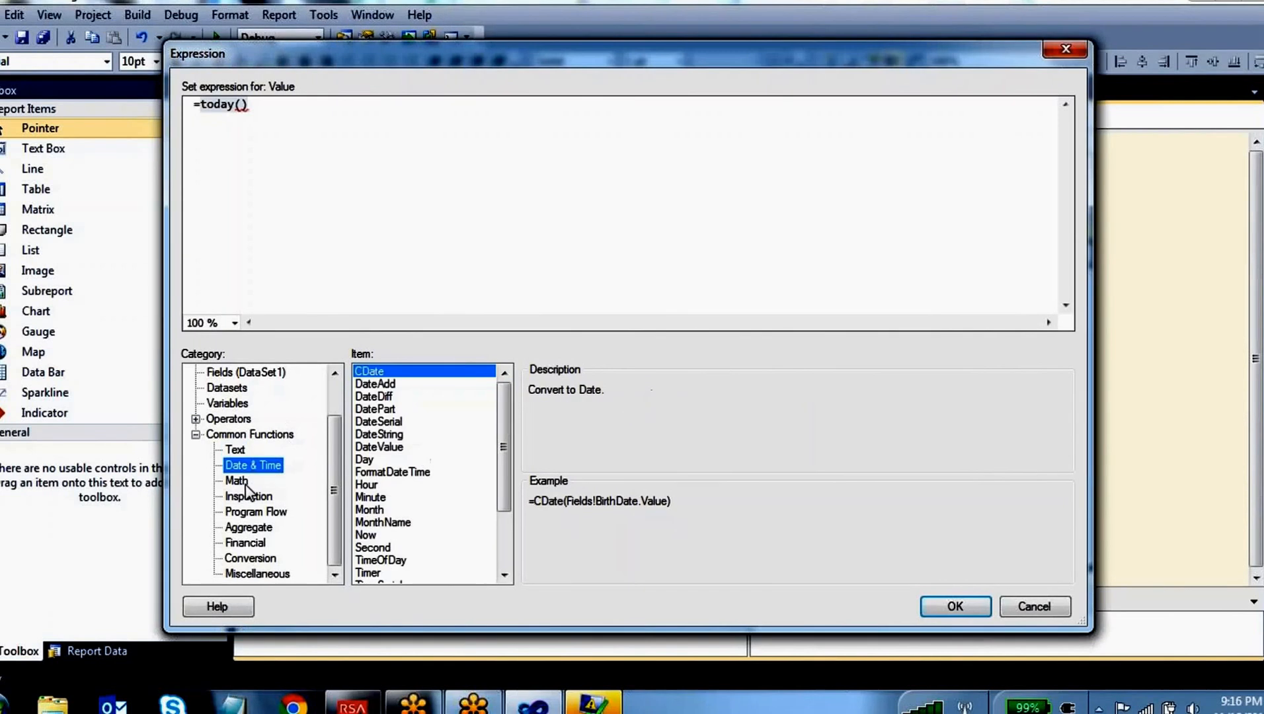
{"action": "left_click", "coordinate": [237, 481]}
{"action": "left_click", "coordinate": [248, 496]}
{"action": "left_click", "coordinate": [256, 512]}
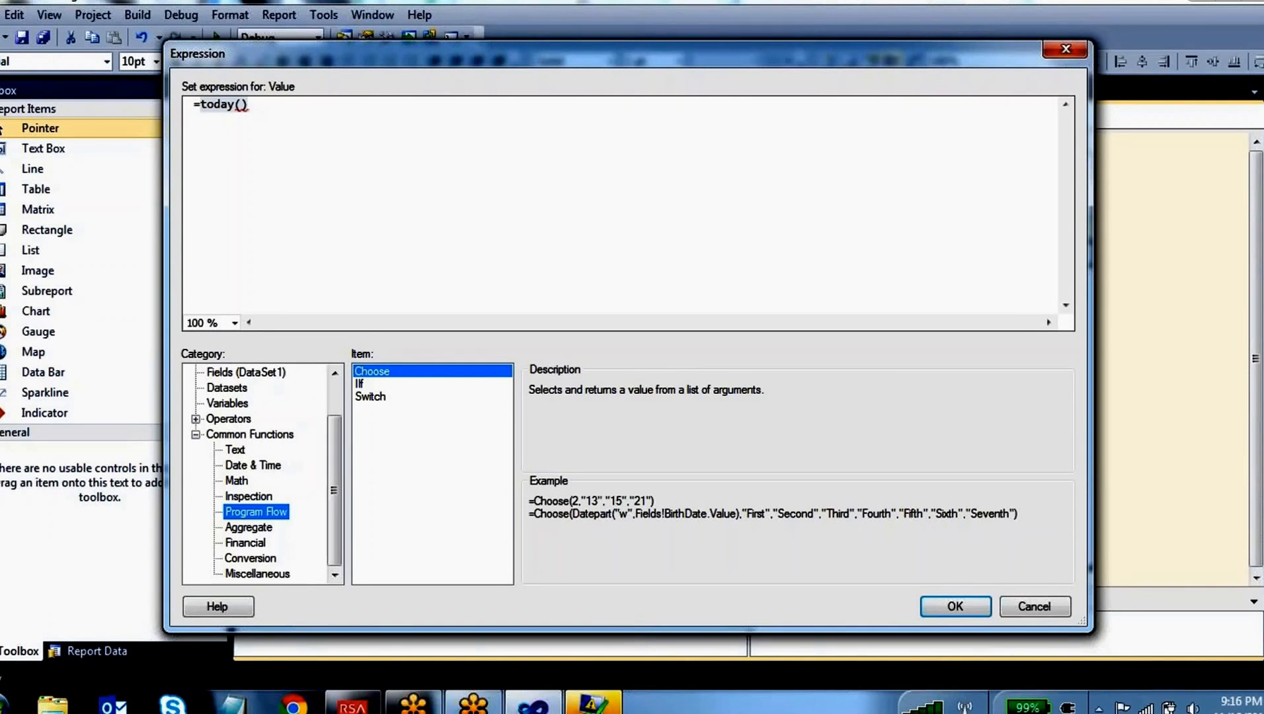
Examine the descriptions and examples of the IsDate and IsNothing inspection functions
{"action": "left_click", "coordinate": [251, 497]}
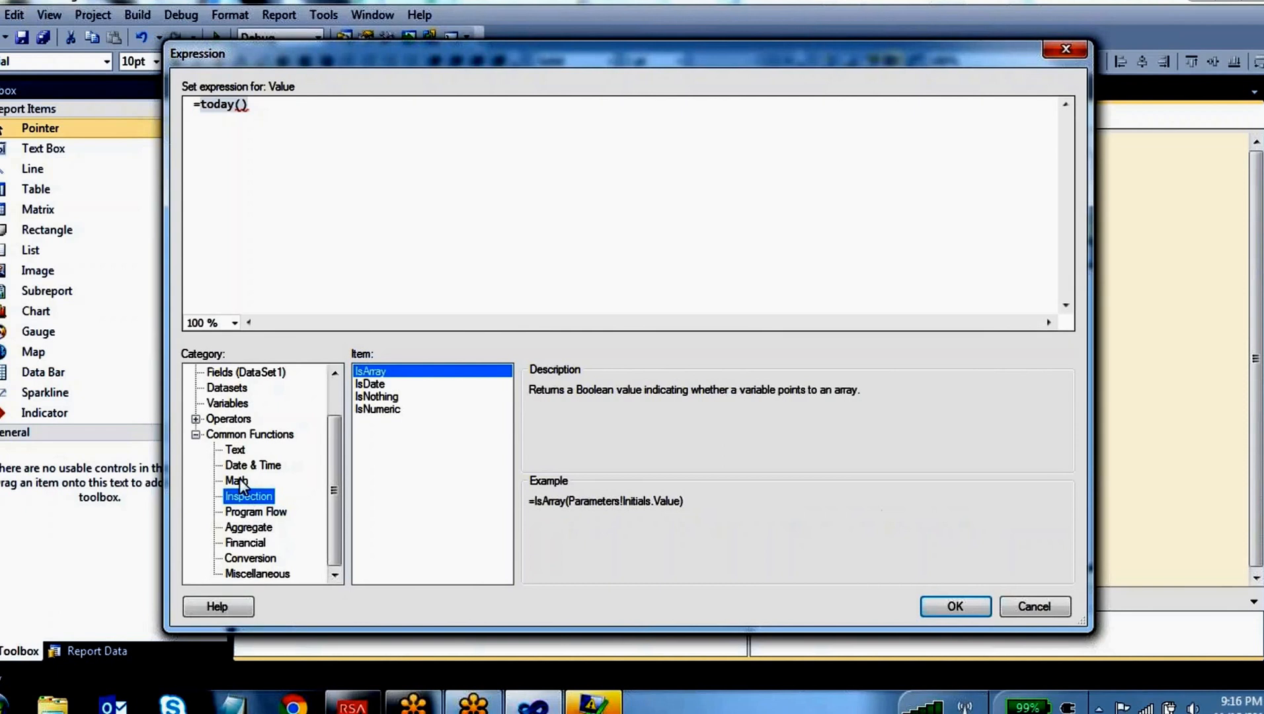
{"action": "left_click", "coordinate": [397, 383]}
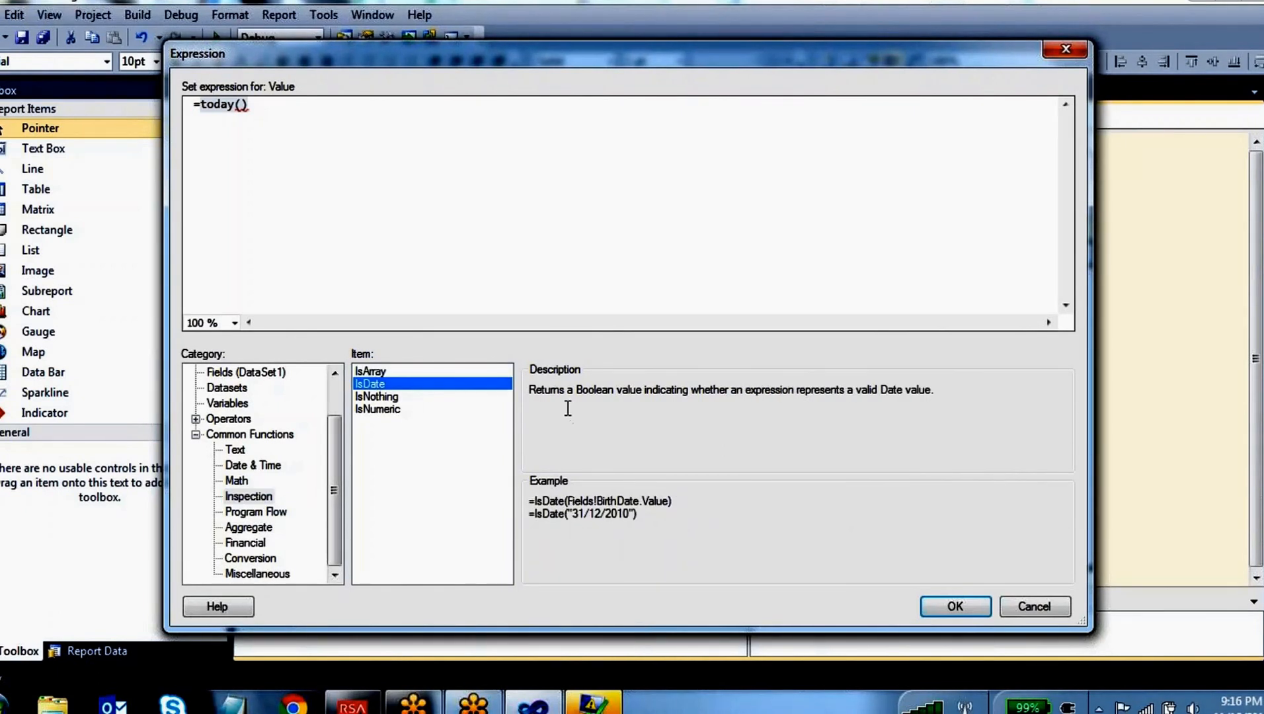
{"action": "left_click_drag", "start_coordinate": [671, 503], "coordinate": [570, 502]}
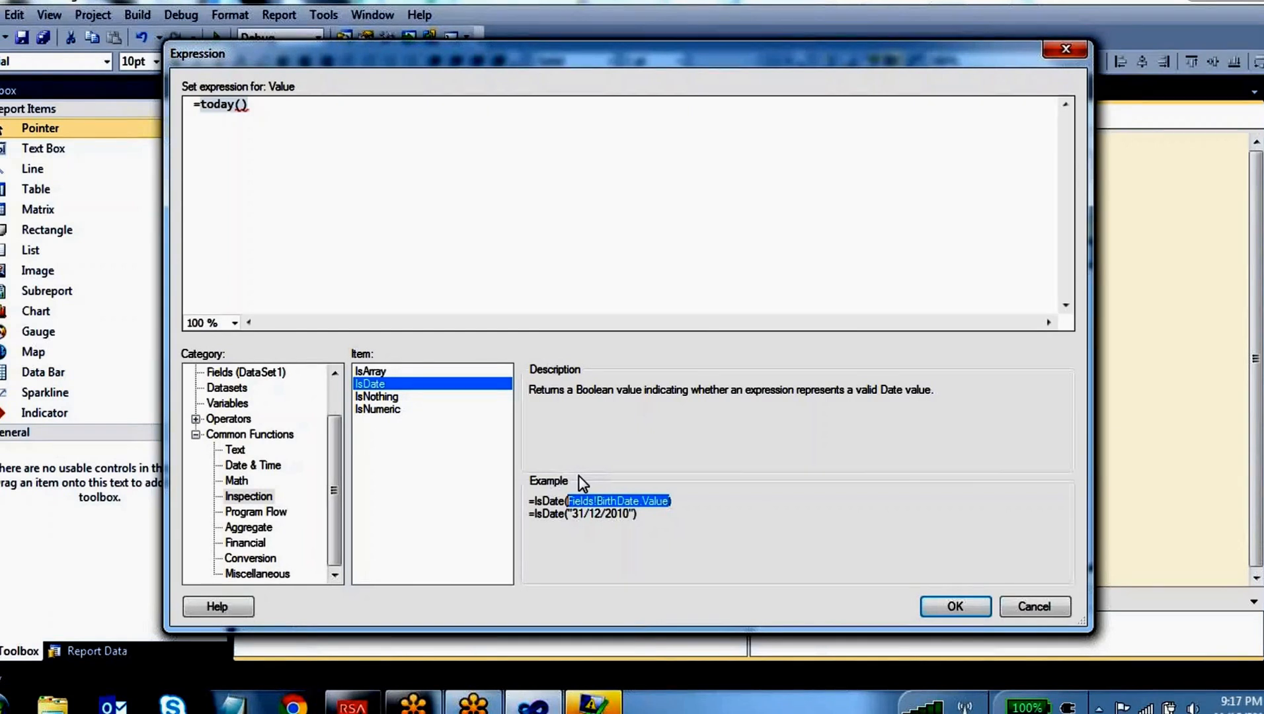
{"action": "left_click", "coordinate": [414, 397]}
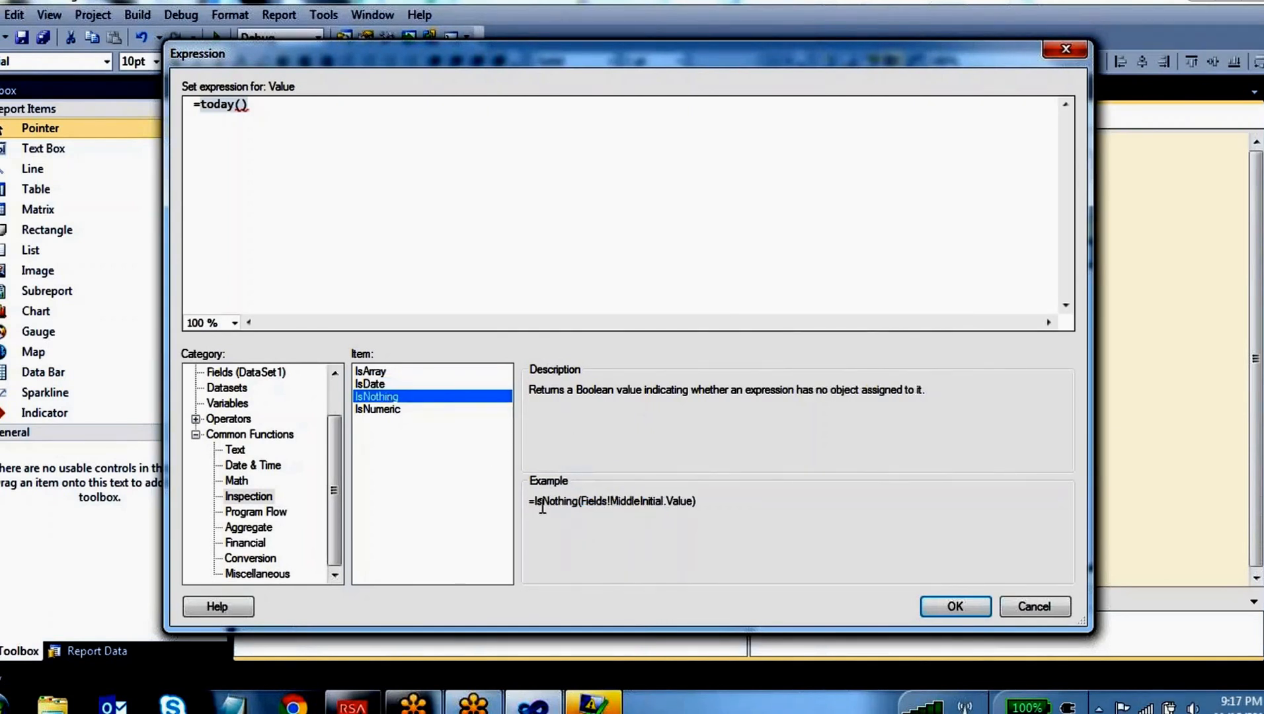
{"action": "left_click_drag", "start_coordinate": [536, 504], "coordinate": [663, 504]}
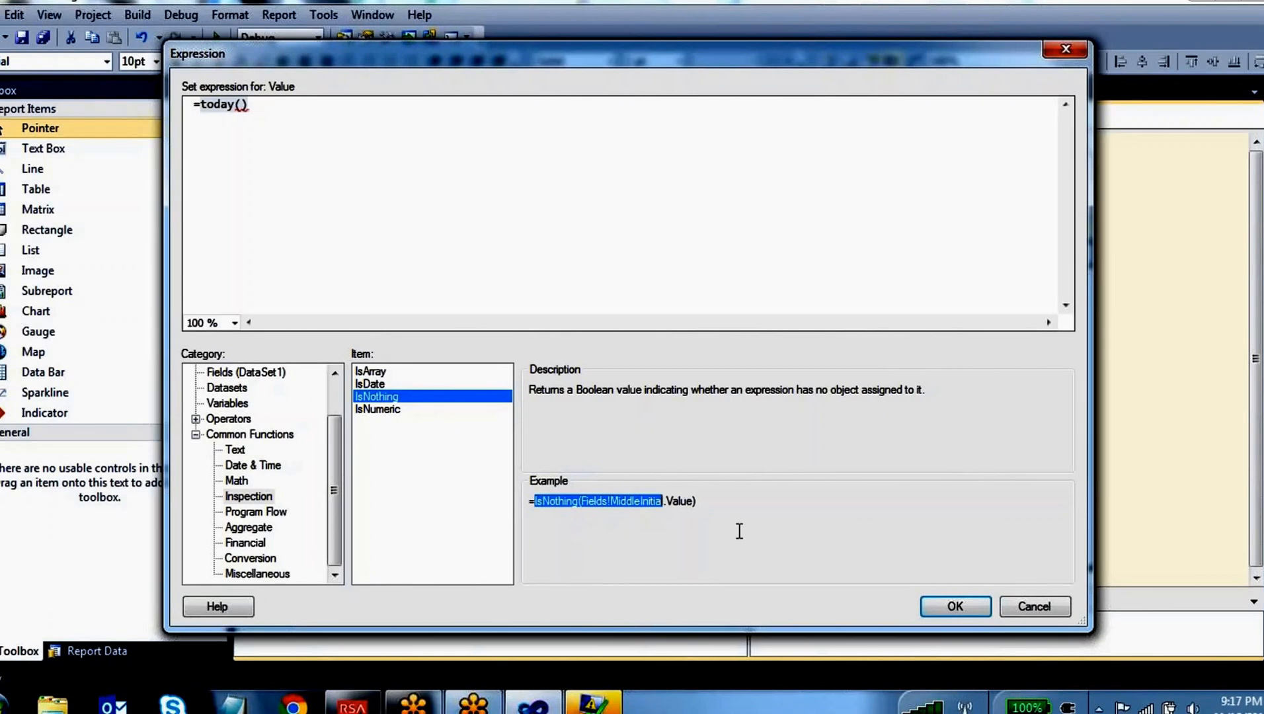
{"action": "left_click", "coordinate": [708, 529]}
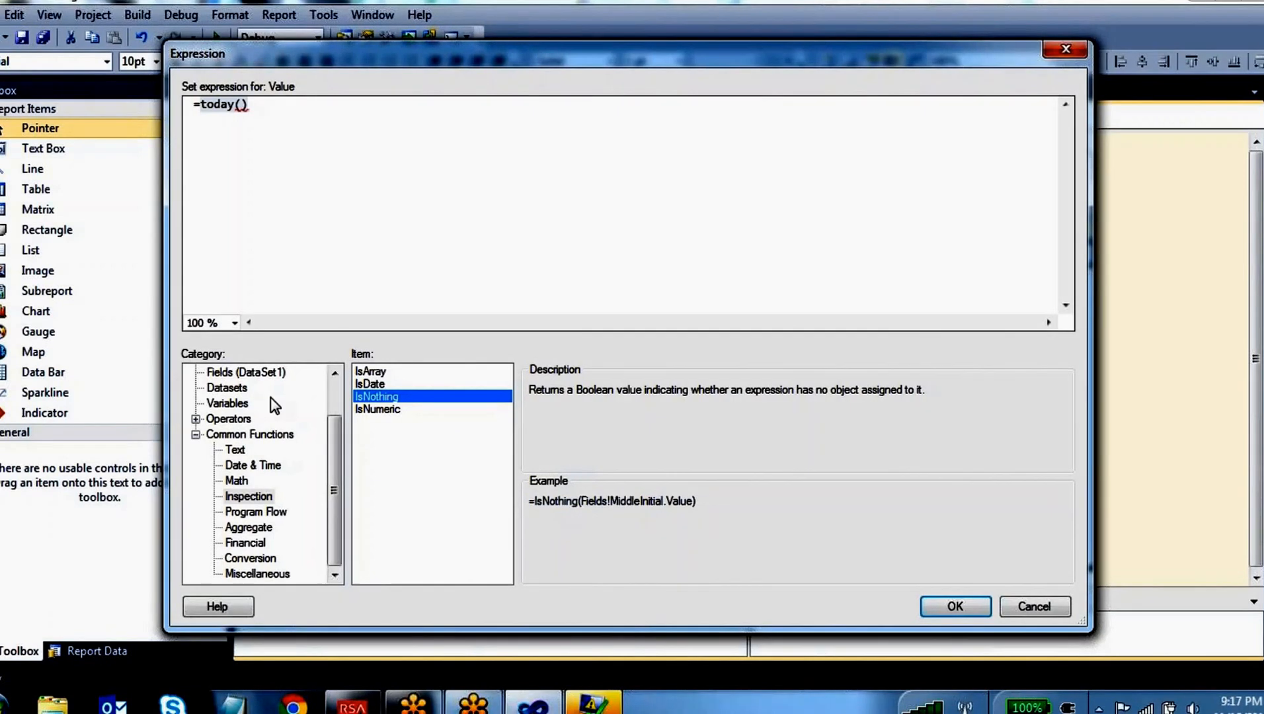
Replace the expression with =isnothing(Fields!COMM.Value) and apply it to the calculated column
{"action": "left_click", "coordinate": [256, 374]}
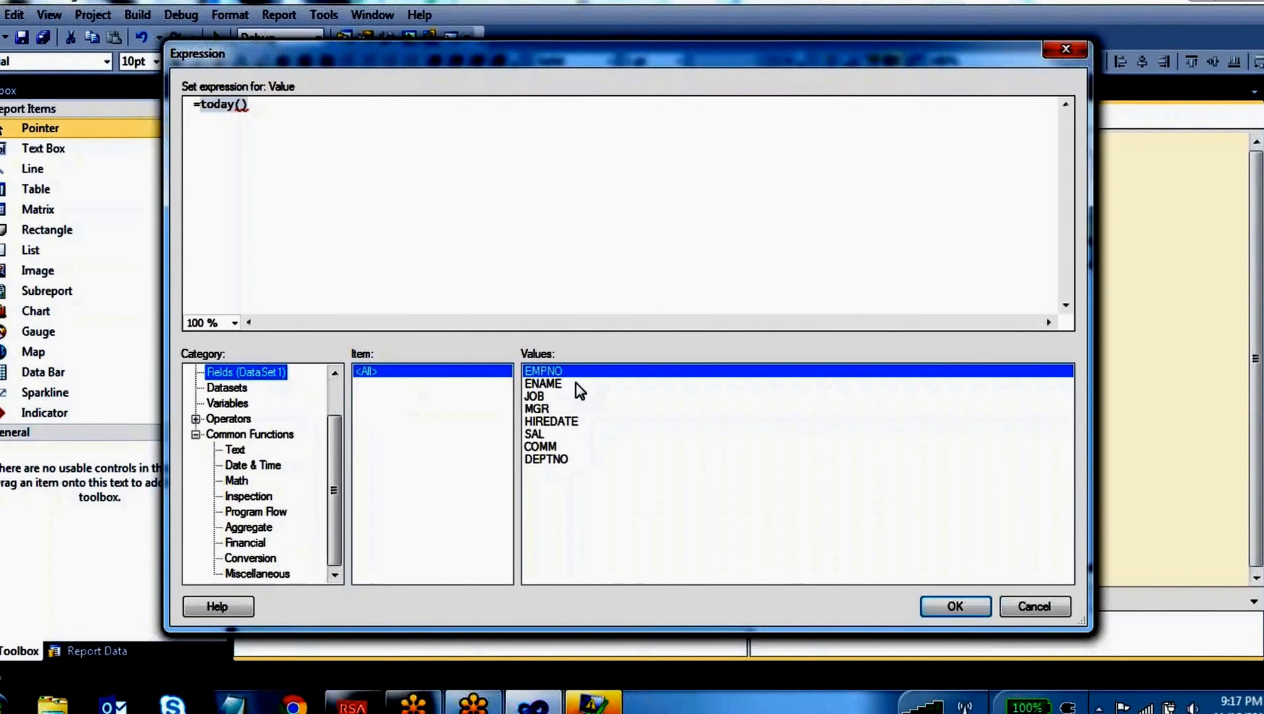
{"action": "double_click", "coordinate": [551, 445]}
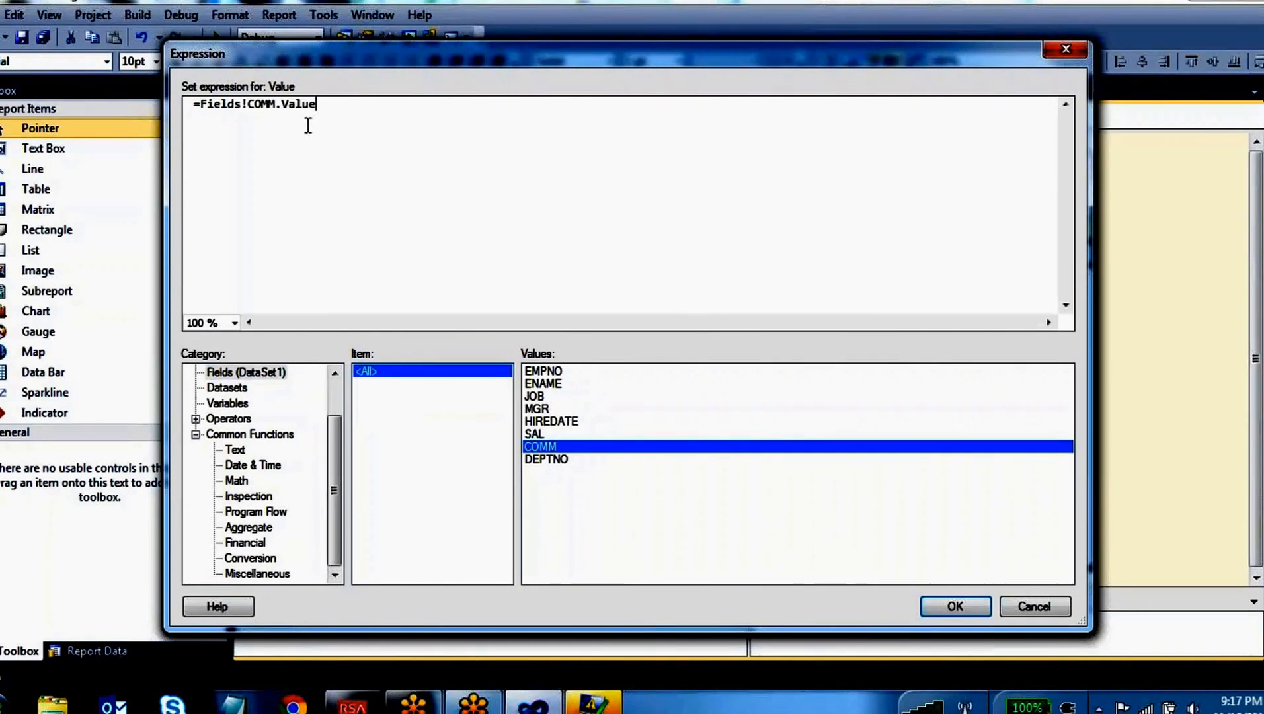
{"action": "left_click_drag", "start_coordinate": [327, 106], "coordinate": [204, 106]}
{"action": "left_click", "coordinate": [205, 104]}
{"action": "type", "text": "isnothing"}
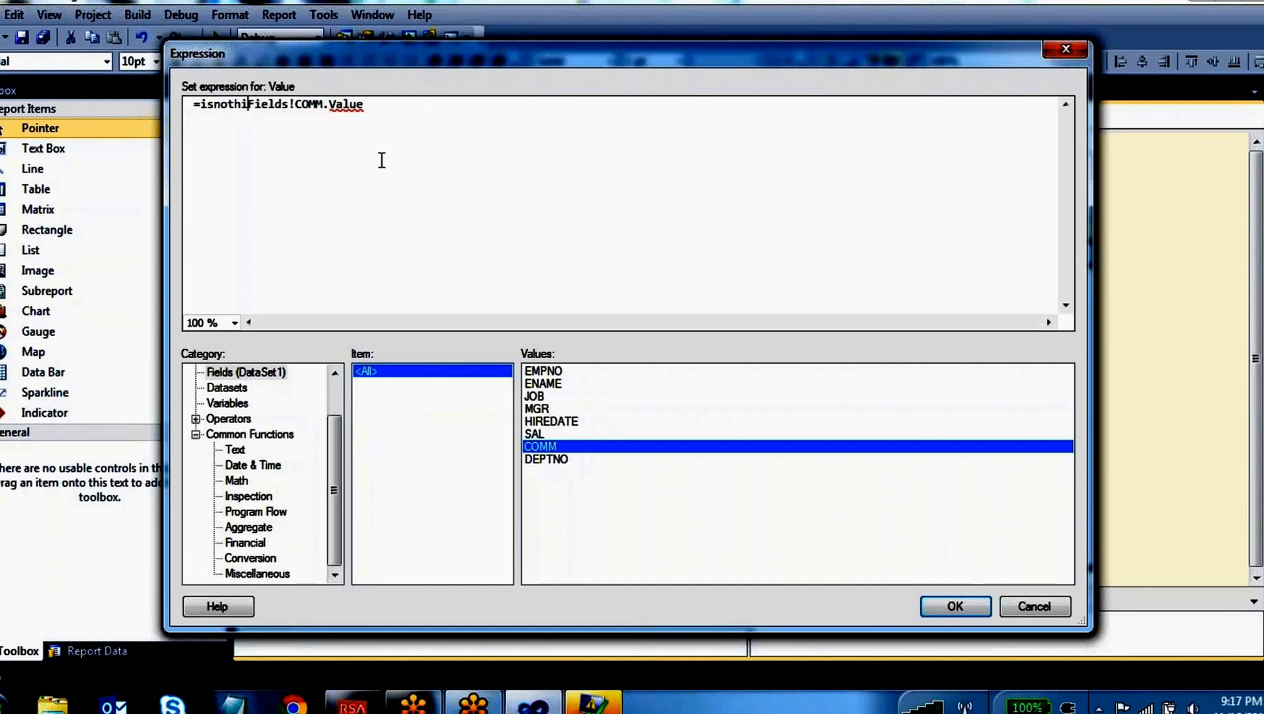
{"action": "type", "text": "("}
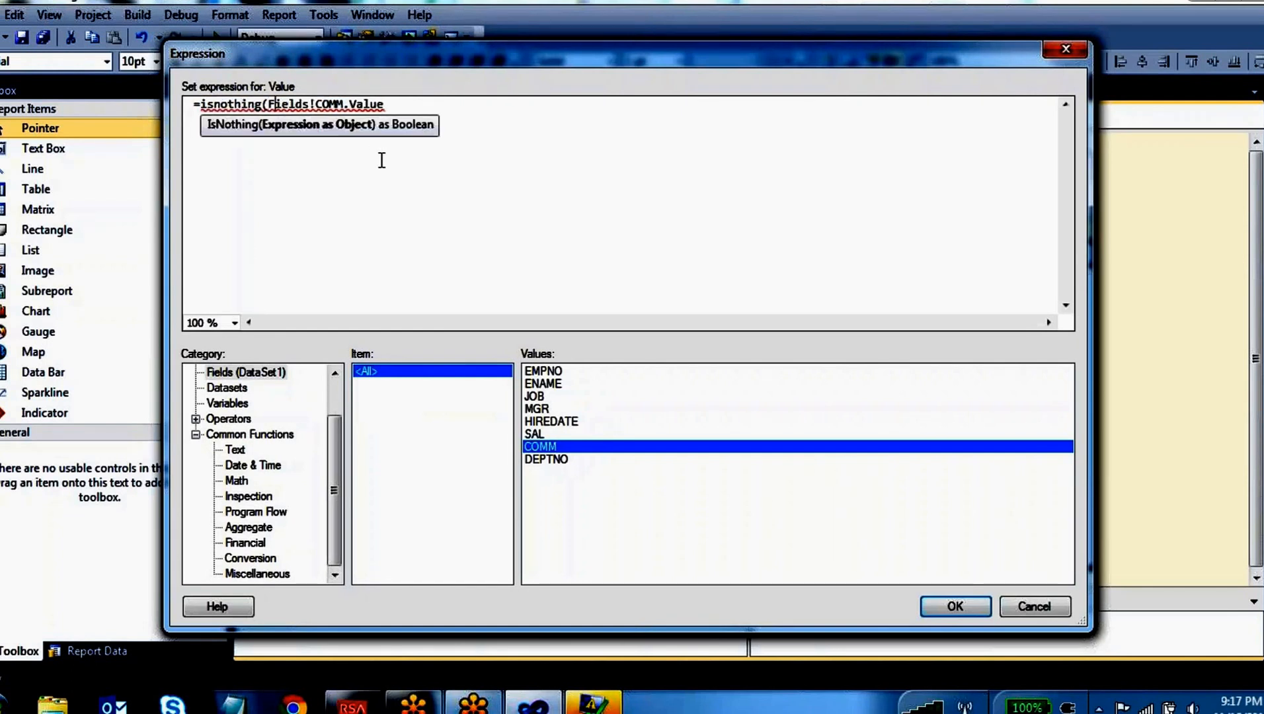
{"action": "key", "text": "End"}
{"action": "type", "text": ")"}
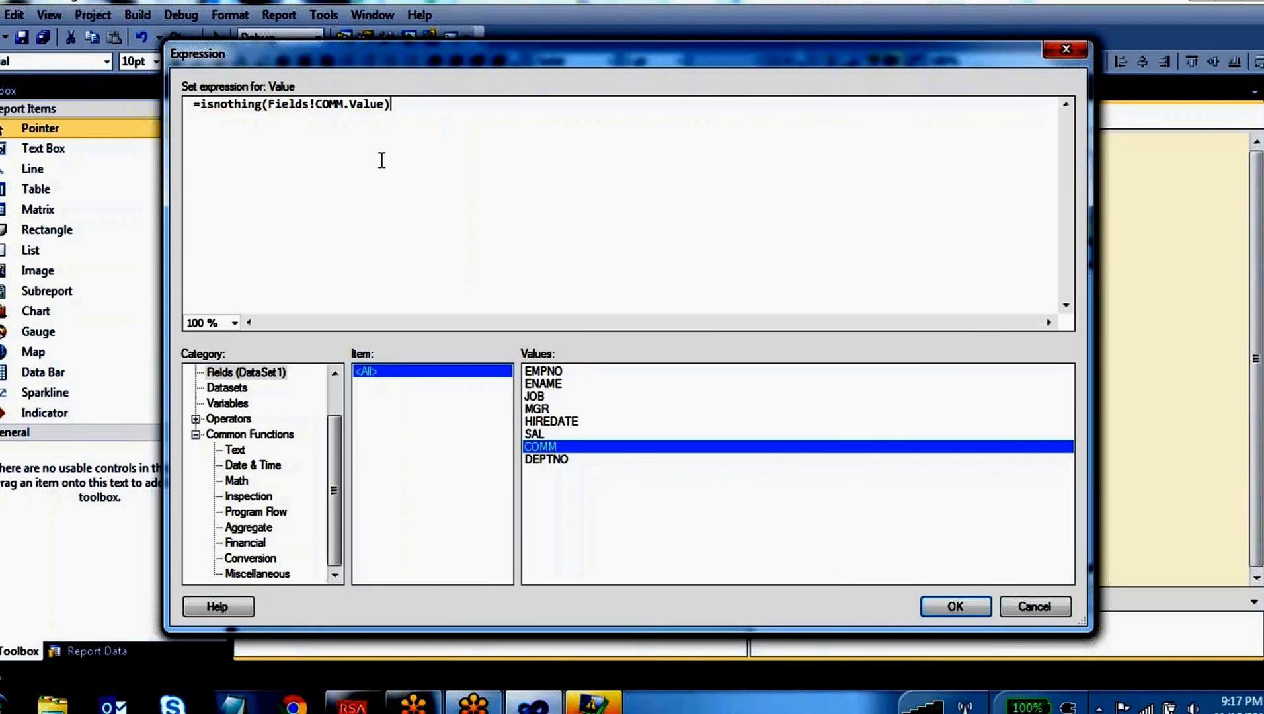
{"action": "left_click", "coordinate": [955, 606]}
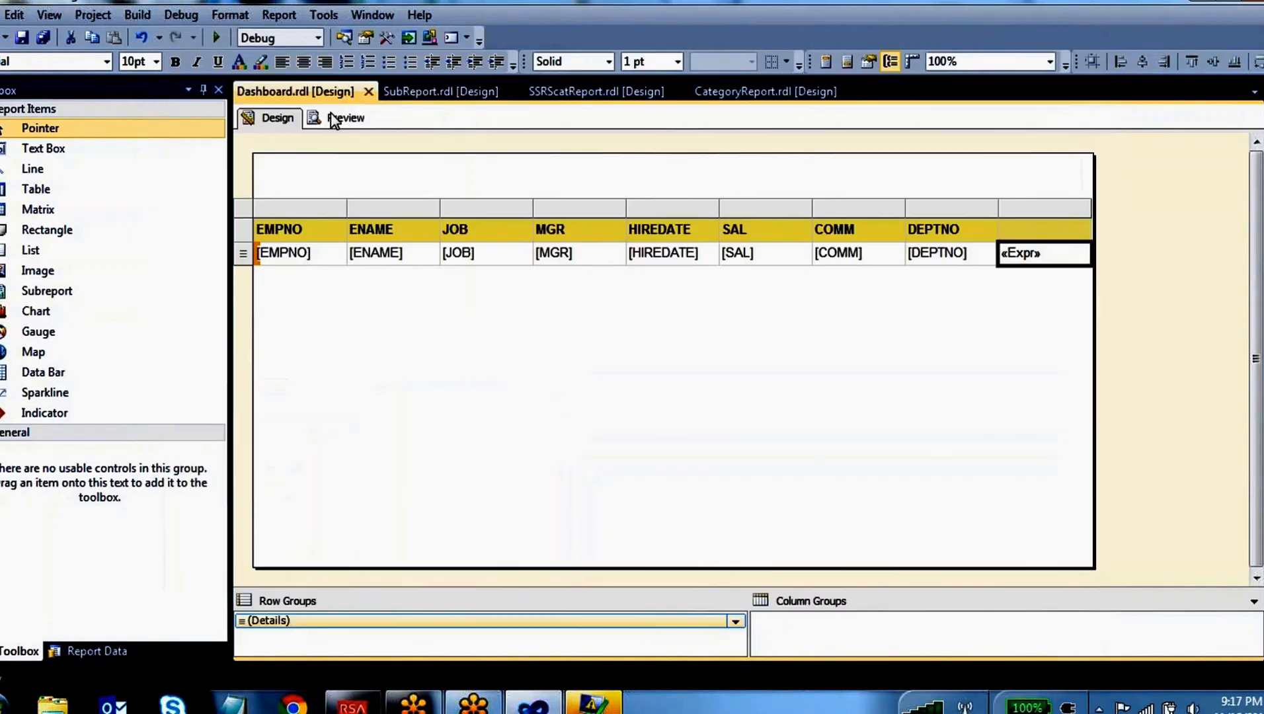
Preview the Dashboard report without the error list, compare the calculated column with the COMM values, and return to the design
{"action": "left_click", "coordinate": [337, 118]}
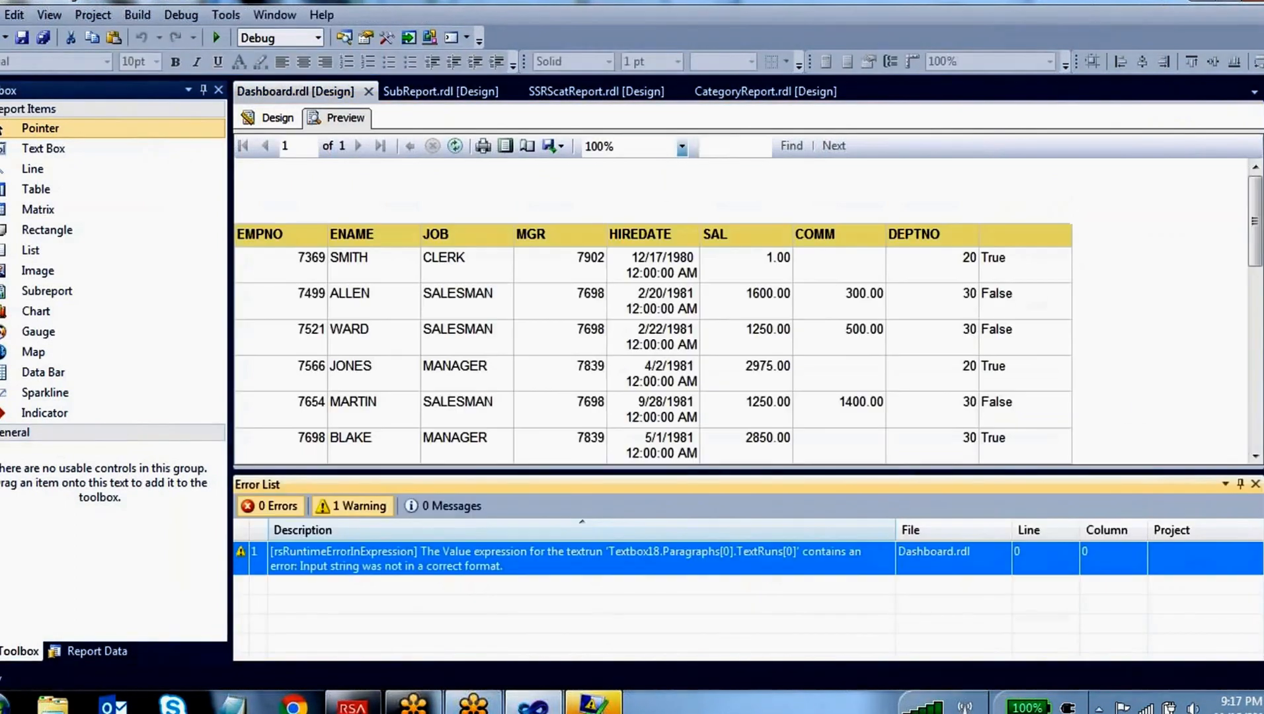
{"action": "left_click", "coordinate": [1255, 484]}
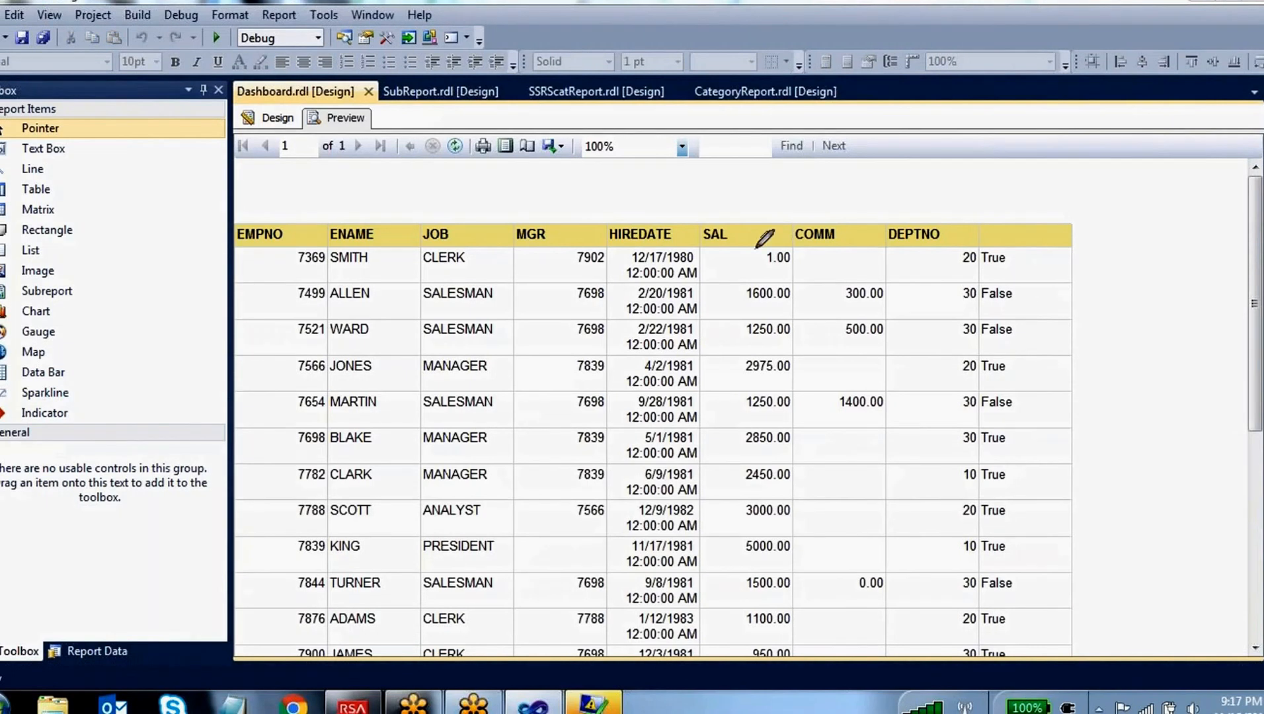
{"action": "mouse_move", "coordinate": [791, 230]}
{"action": "left_mouse_down"}
{"action": "mouse_move", "coordinate": [826, 245]}
{"action": "mouse_move", "coordinate": [859, 228]}
{"action": "left_mouse_up"}
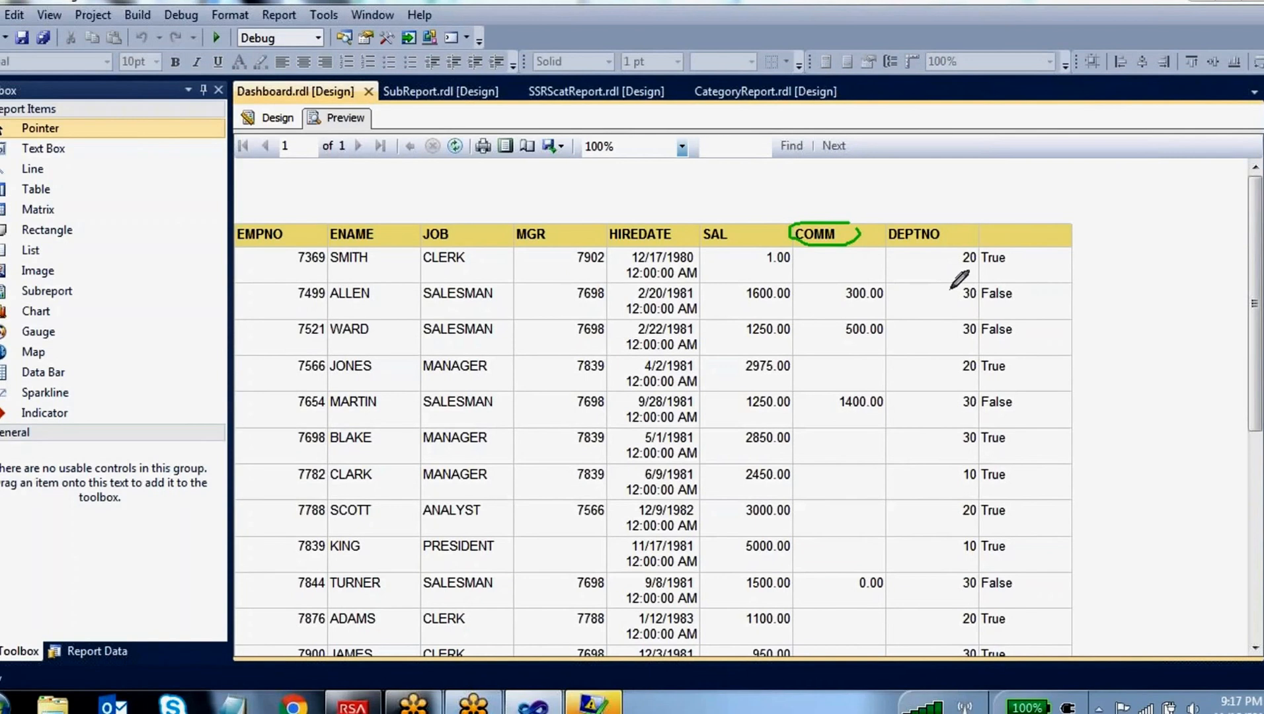
{"action": "mouse_move", "coordinate": [993, 293]}
{"action": "left_mouse_down"}
{"action": "mouse_move", "coordinate": [1032, 273]}
{"action": "mouse_move", "coordinate": [959, 246]}
{"action": "mouse_move", "coordinate": [1015, 259]}
{"action": "mouse_move", "coordinate": [1009, 245]}
{"action": "left_mouse_up"}
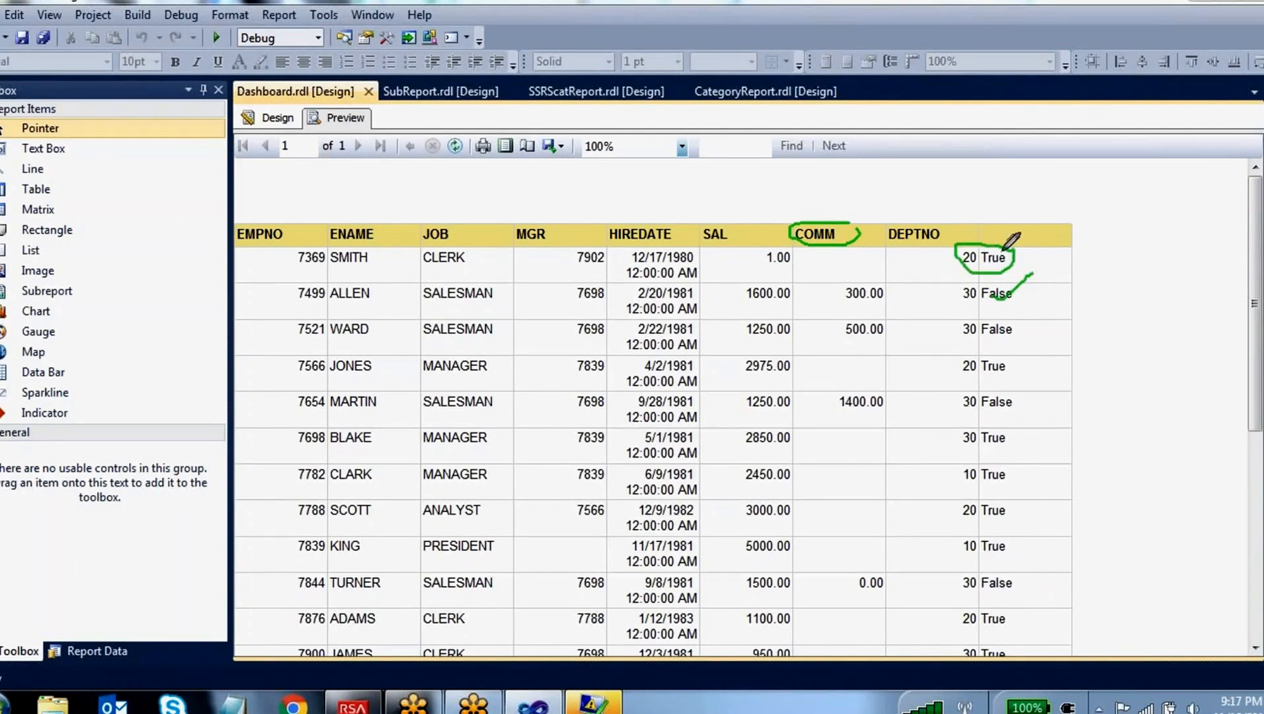
{"action": "left_click_drag", "start_coordinate": [844, 371], "coordinate": [891, 332]}
{"action": "mouse_move", "coordinate": [1016, 357]}
{"action": "left_mouse_down"}
{"action": "mouse_move", "coordinate": [973, 371]}
{"action": "mouse_move", "coordinate": [1005, 377]}
{"action": "mouse_move", "coordinate": [1018, 360]}
{"action": "left_mouse_up"}
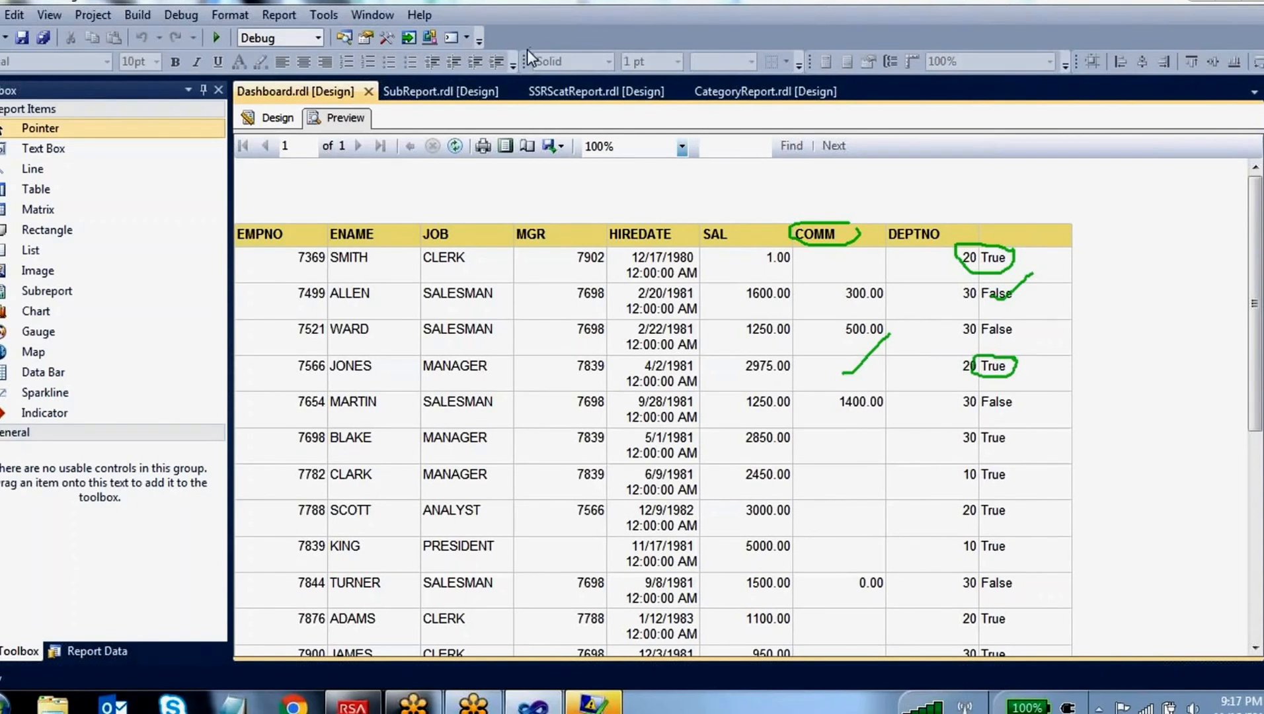
{"action": "left_click", "coordinate": [269, 117]}
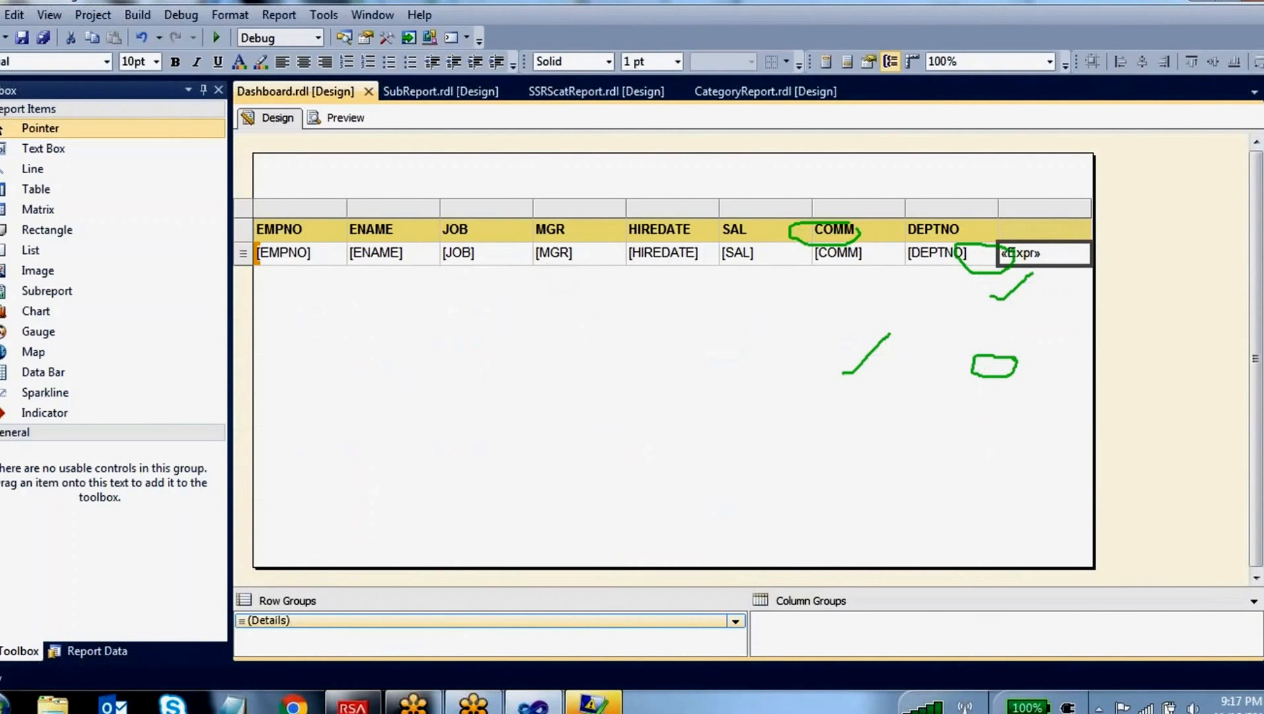
Reopen the calculated column's expression and examine the description and example of the IsNumeric inspection function
{"action": "right_click", "coordinate": [1046, 258]}
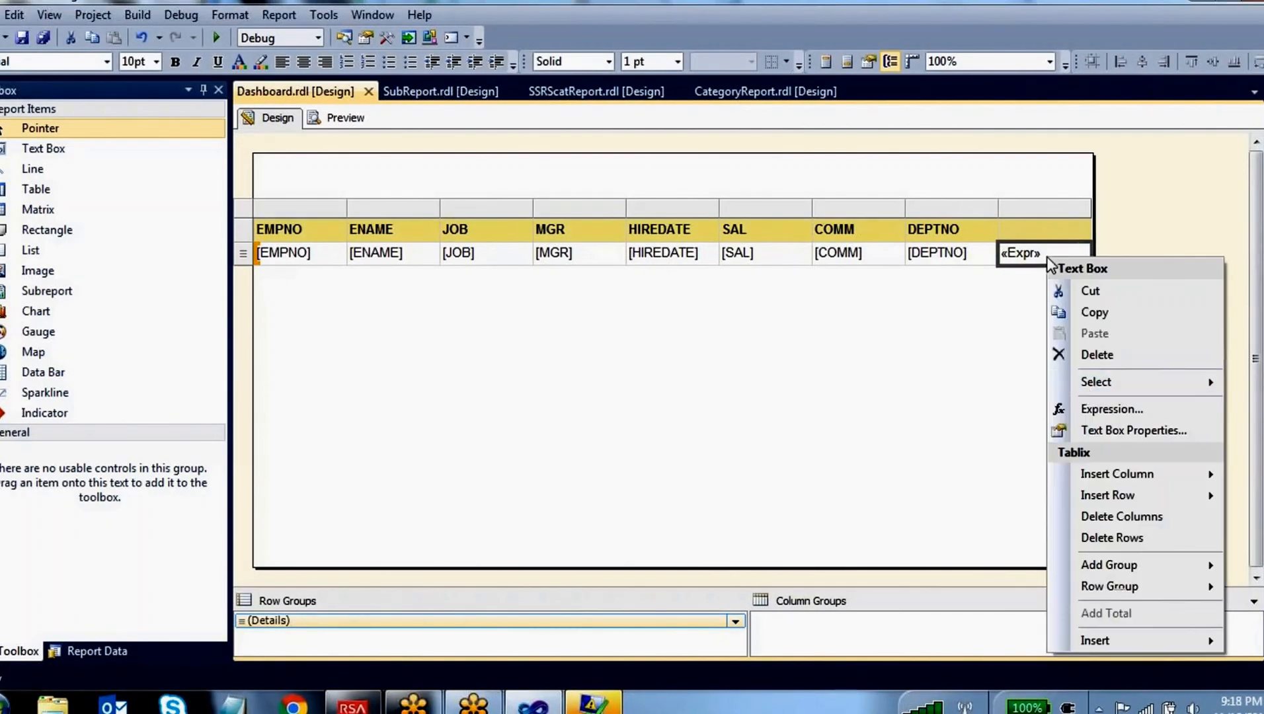
{"action": "left_click", "coordinate": [1092, 410]}
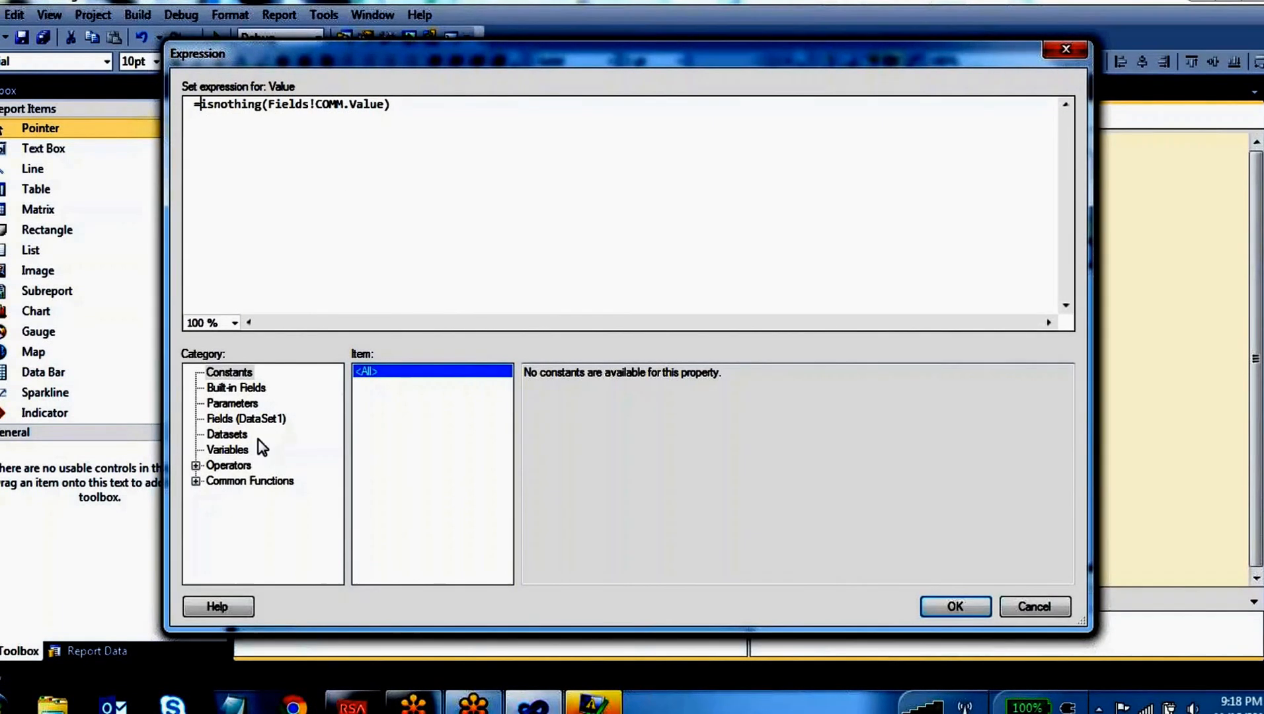
{"action": "left_click", "coordinate": [196, 481]}
{"action": "left_click", "coordinate": [259, 513]}
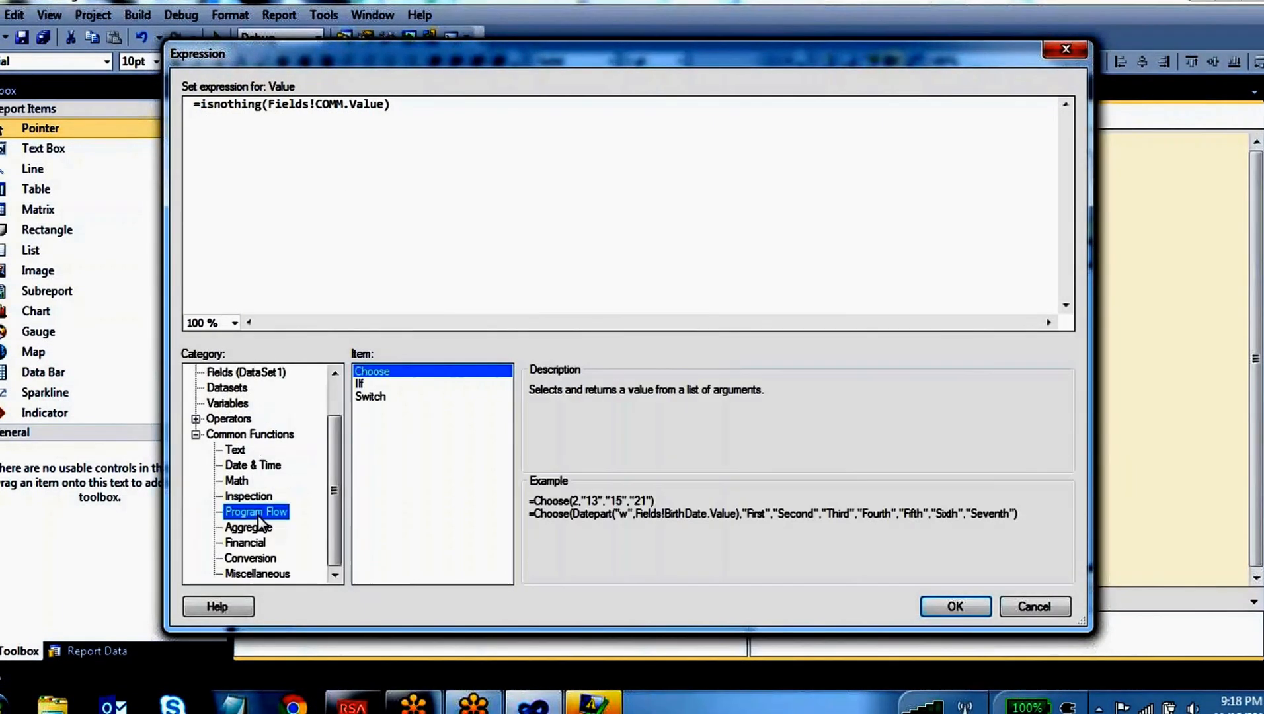
{"action": "left_click", "coordinate": [249, 496]}
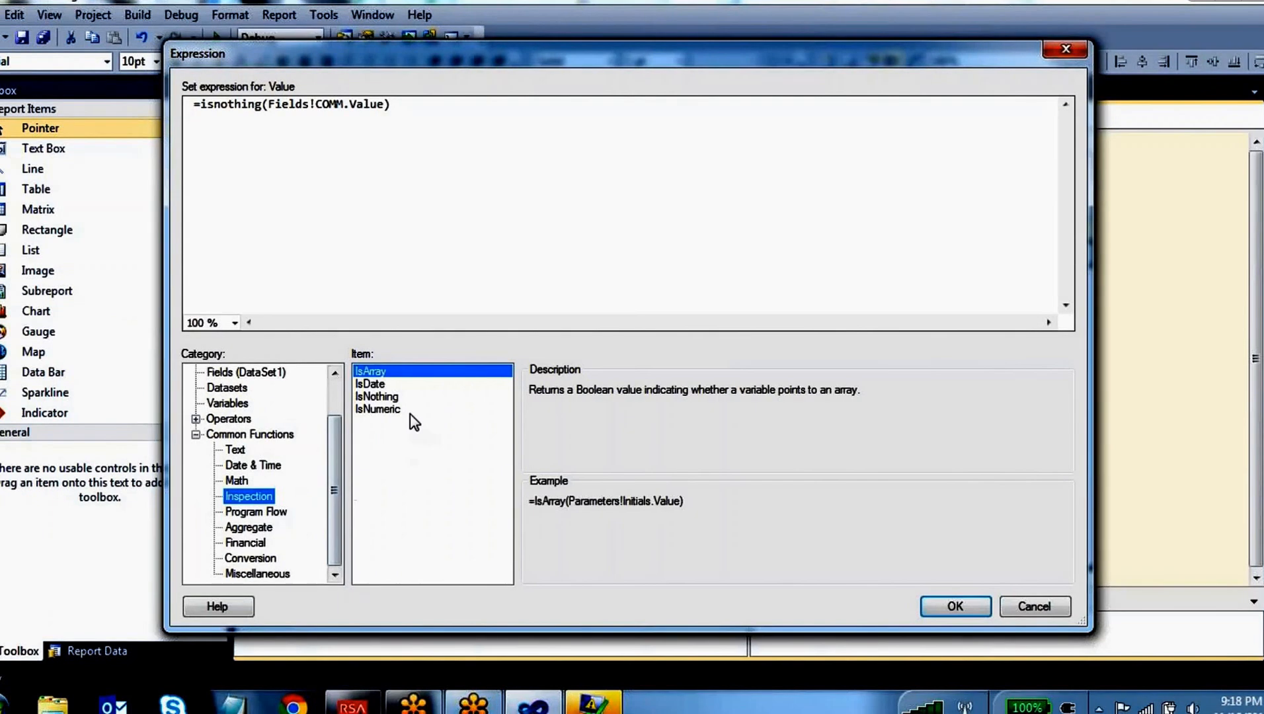
{"action": "left_click", "coordinate": [392, 410]}
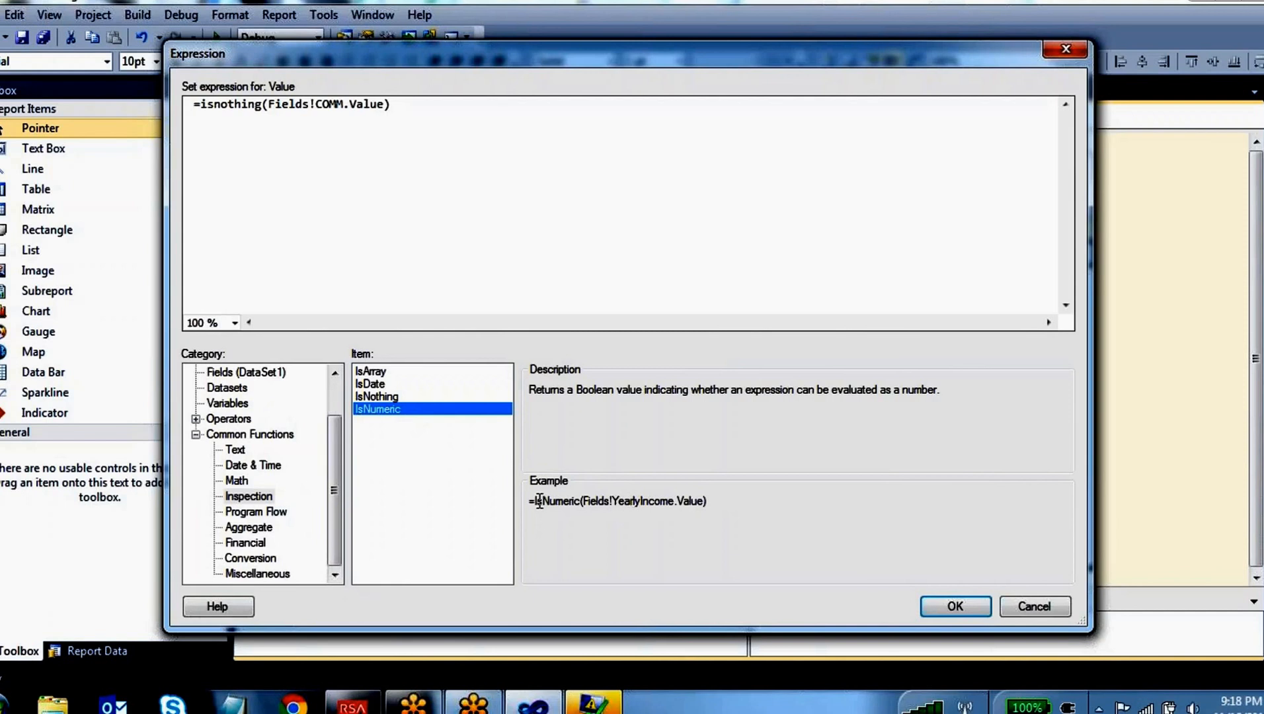
{"action": "left_click_drag", "start_coordinate": [539, 501], "coordinate": [588, 513]}
{"action": "left_click_drag", "start_coordinate": [699, 501], "coordinate": [604, 531]}
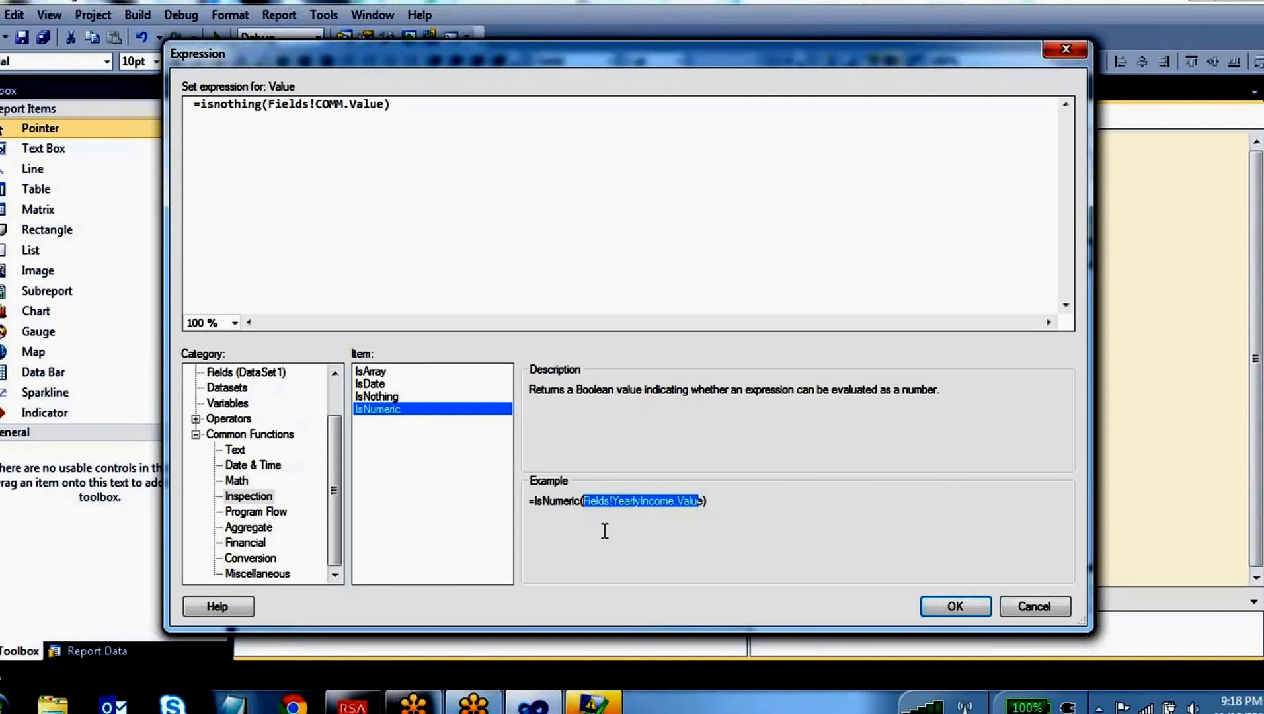
Review the Program Flow functions Choose, IIf and Switch, finishing on the IIf description and example
{"action": "left_click", "coordinate": [267, 516]}
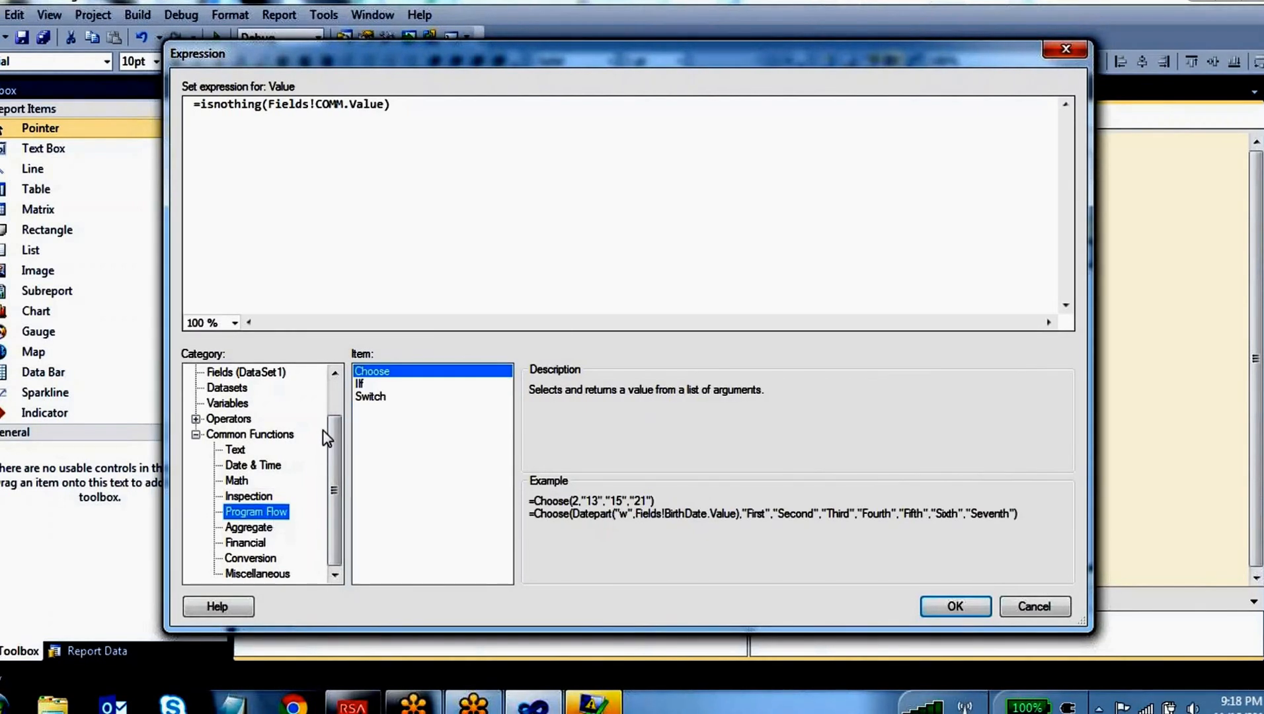
{"action": "left_click", "coordinate": [361, 385]}
{"action": "left_click", "coordinate": [370, 398]}
{"action": "left_click", "coordinate": [396, 370]}
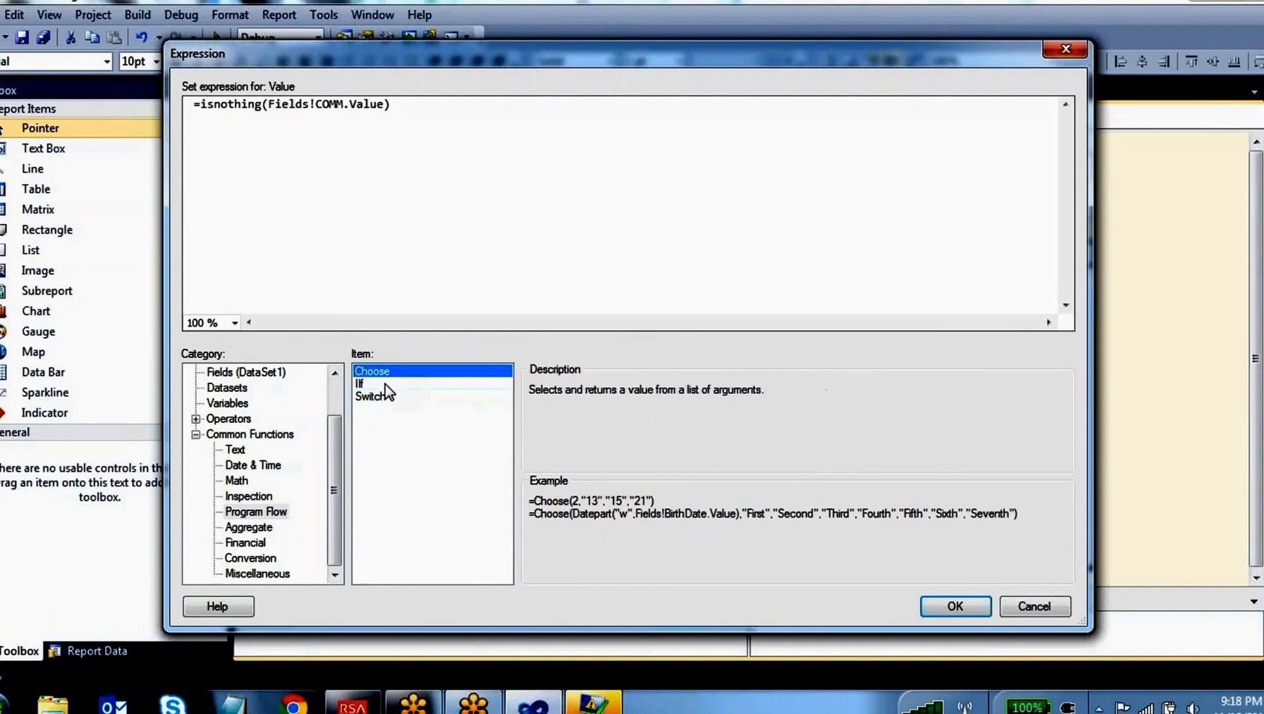
{"action": "left_click", "coordinate": [362, 385]}
{"action": "left_click", "coordinate": [397, 397]}
{"action": "left_click", "coordinate": [371, 386]}
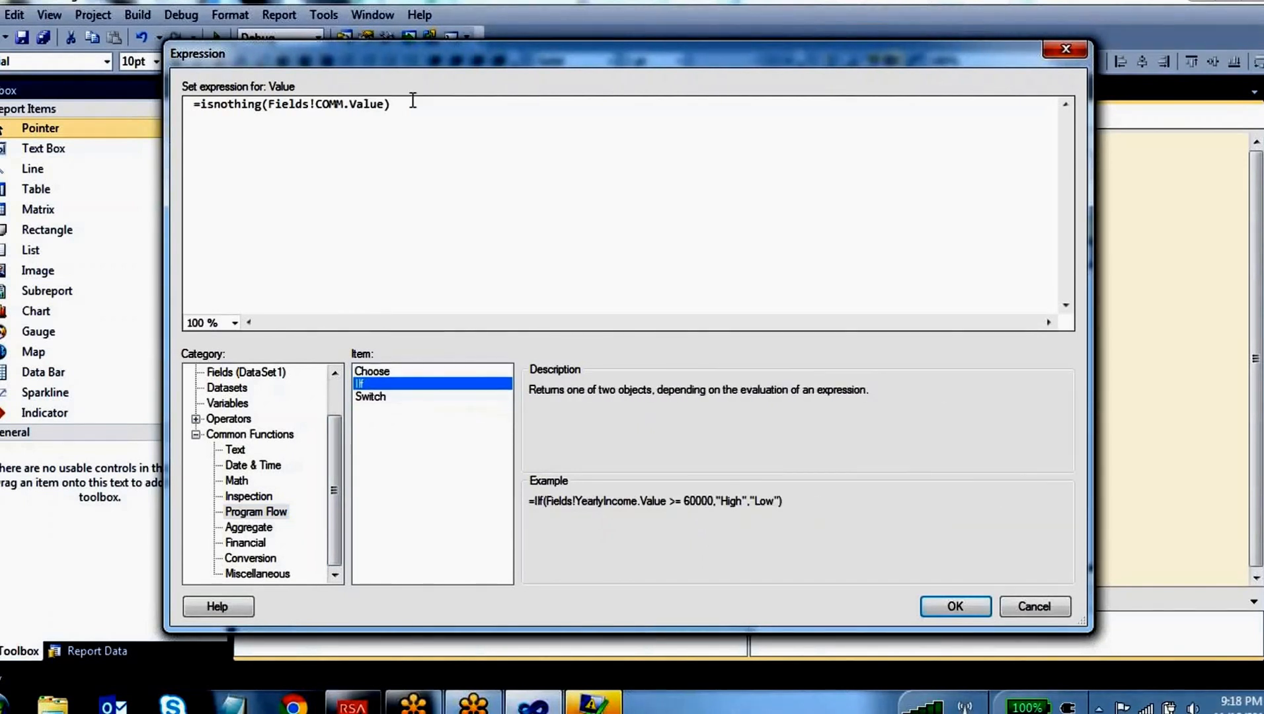
Replace the IsNothing expression with the start of an IIf expression that has Fields!SAL.Value>1000 as its condition
{"action": "left_click_drag", "start_coordinate": [395, 103], "coordinate": [201, 106]}
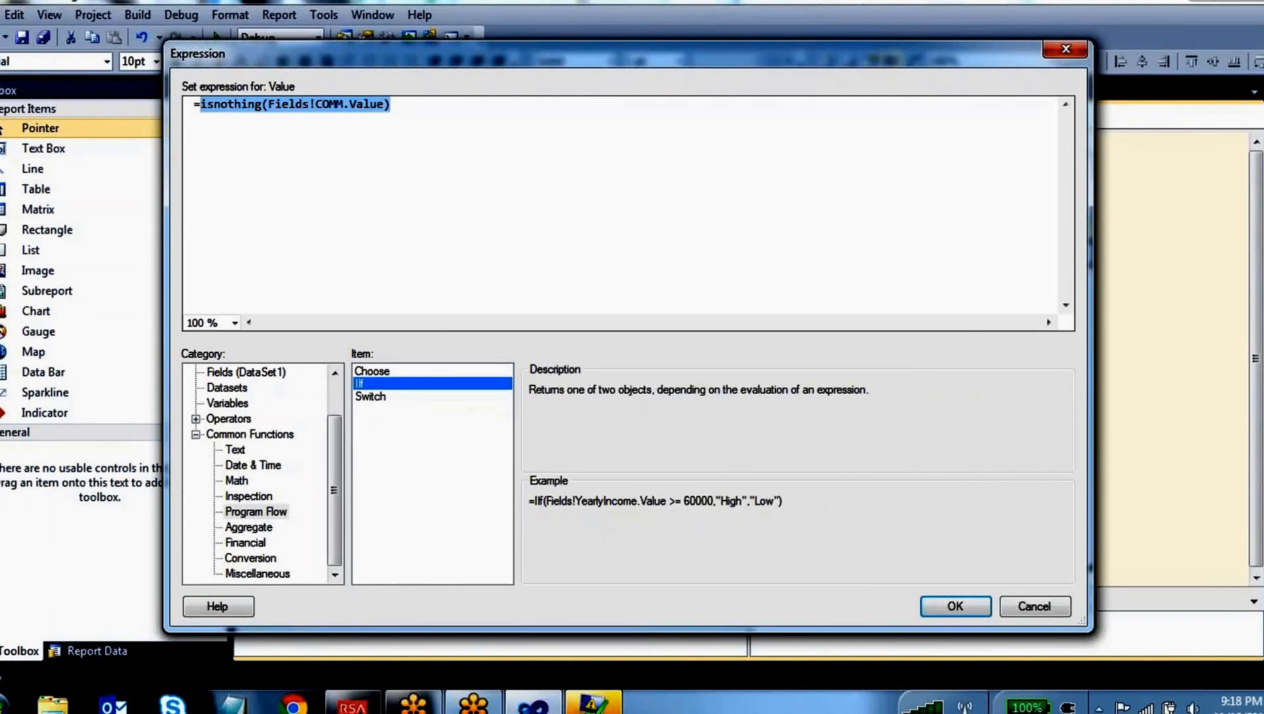
{"action": "type", "text": "iif("}
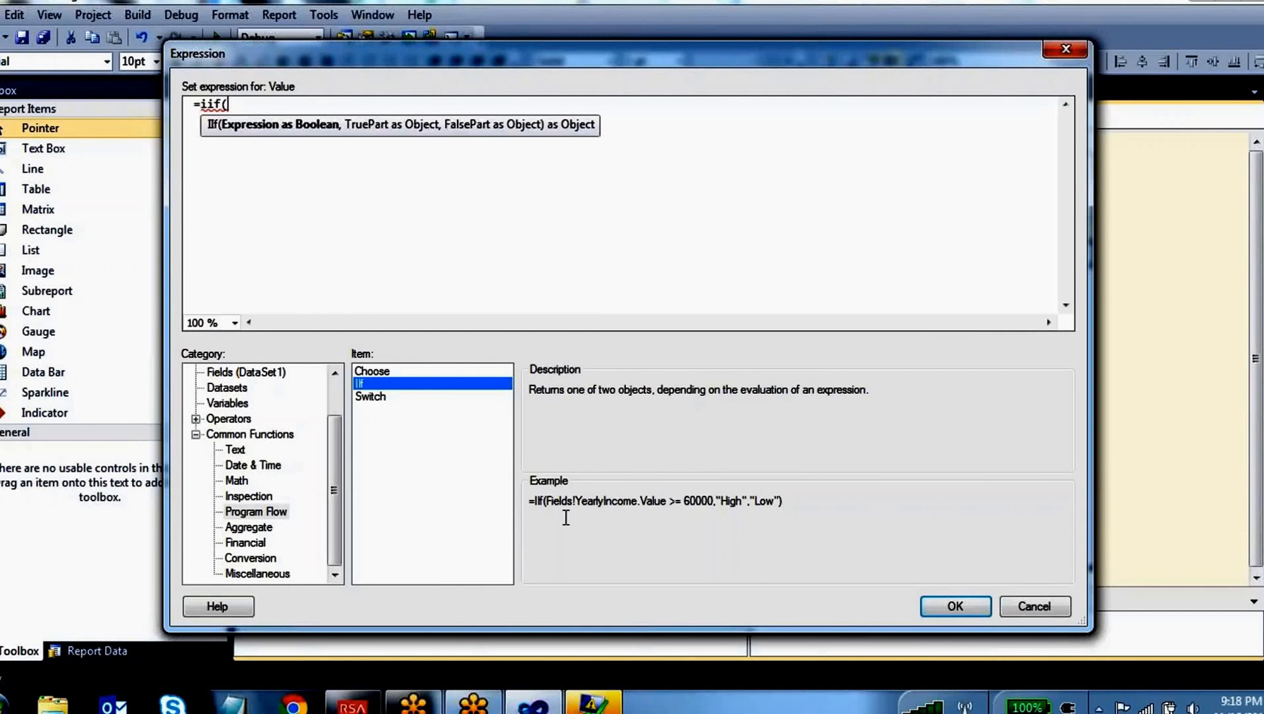
{"action": "left_click_drag", "start_coordinate": [545, 501], "coordinate": [716, 504]}
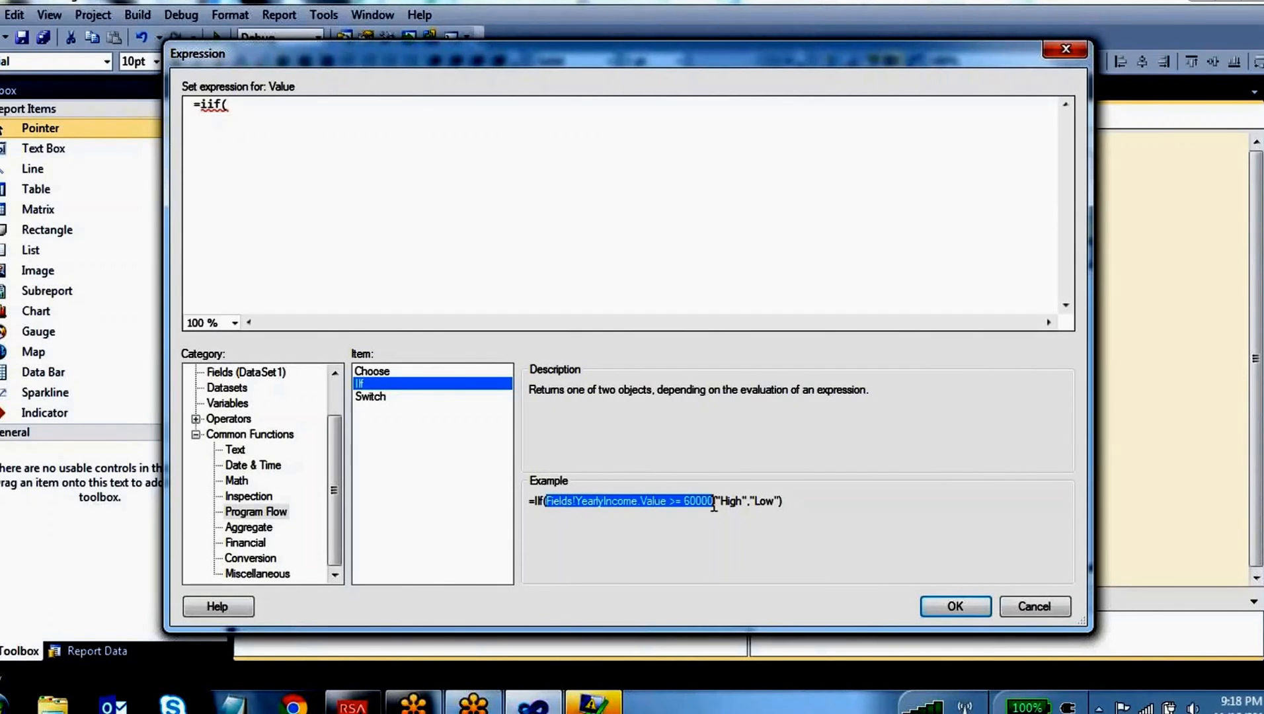
{"action": "left_click", "coordinate": [279, 115]}
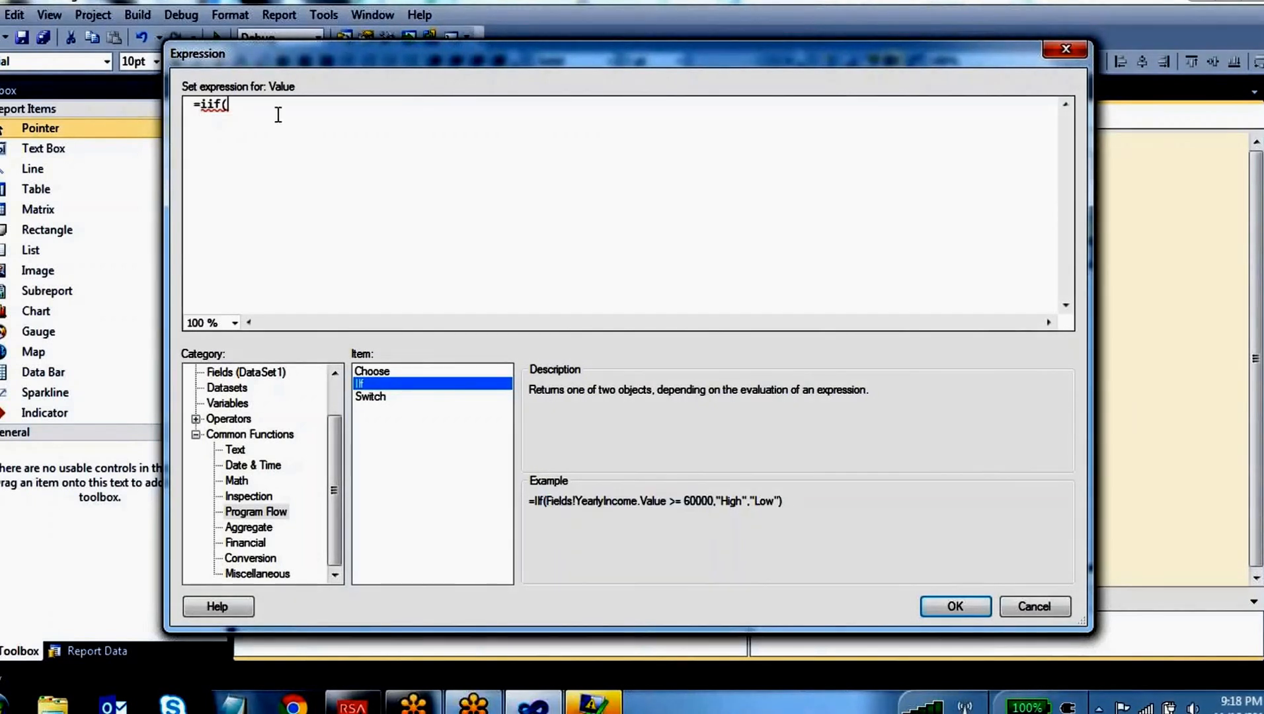
{"action": "left_click", "coordinate": [278, 371]}
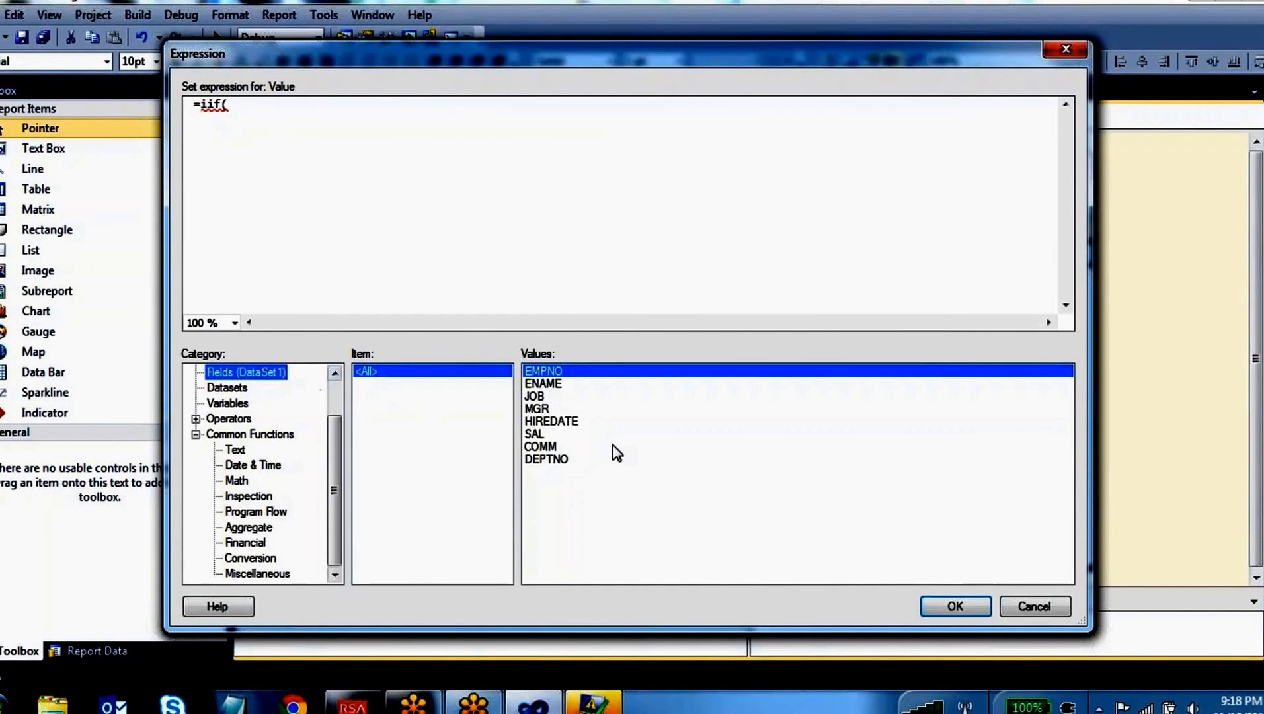
{"action": "double_click", "coordinate": [535, 435]}
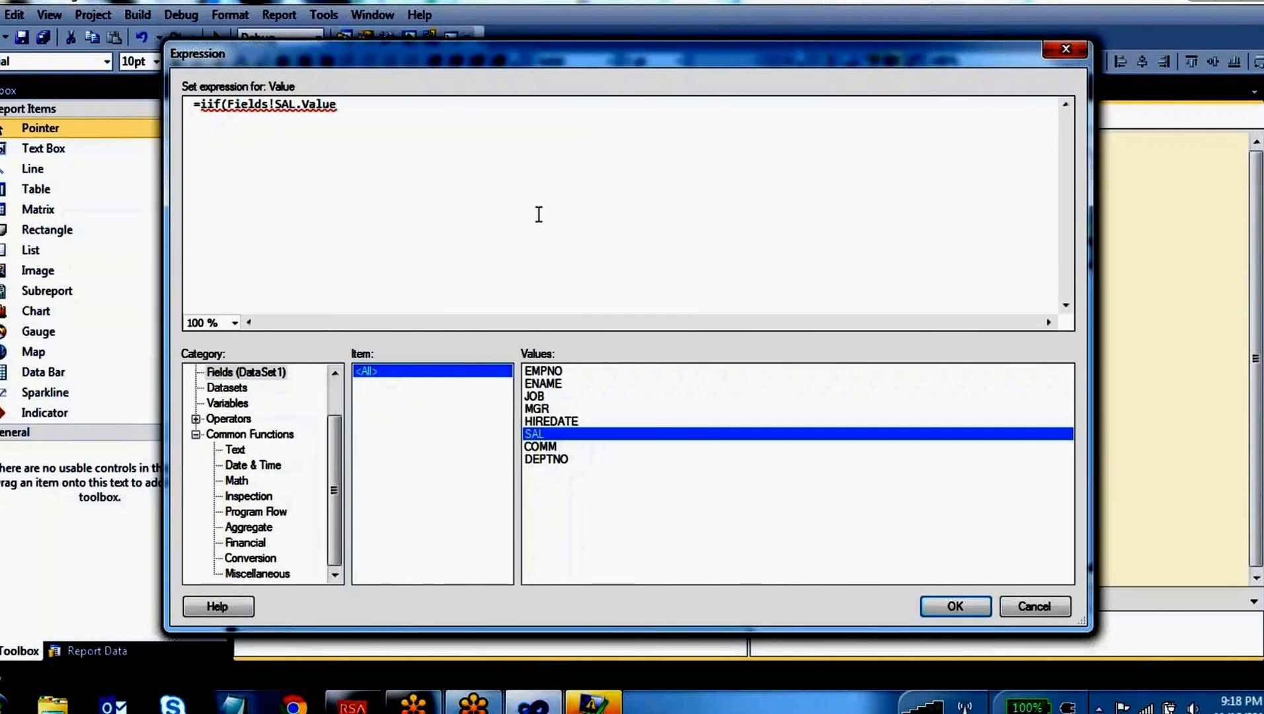
{"action": "type", "text": ">1000,"}
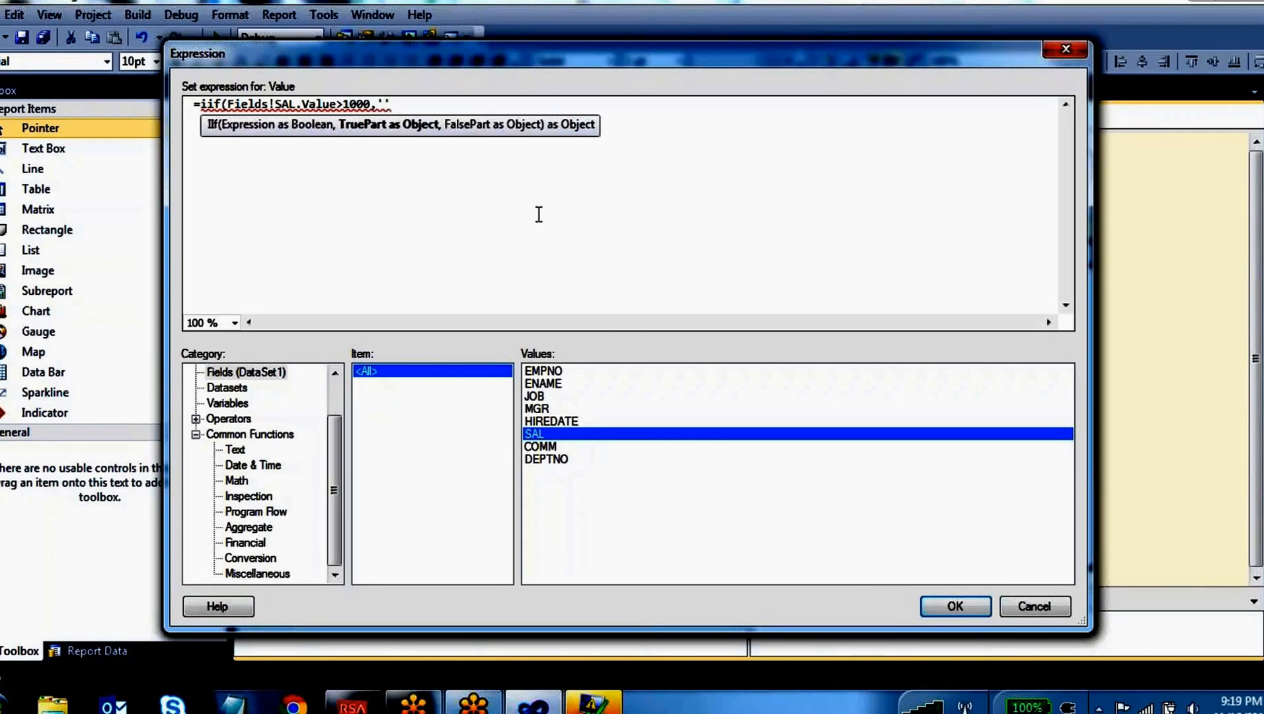
Enter "GoodSal" in double quotes as the true part of the IIf expression
{"action": "key", "text": "BackSpace"}
{"action": "key", "text": "BackSpace"}
{"action": "type", "text": "\"Good"}
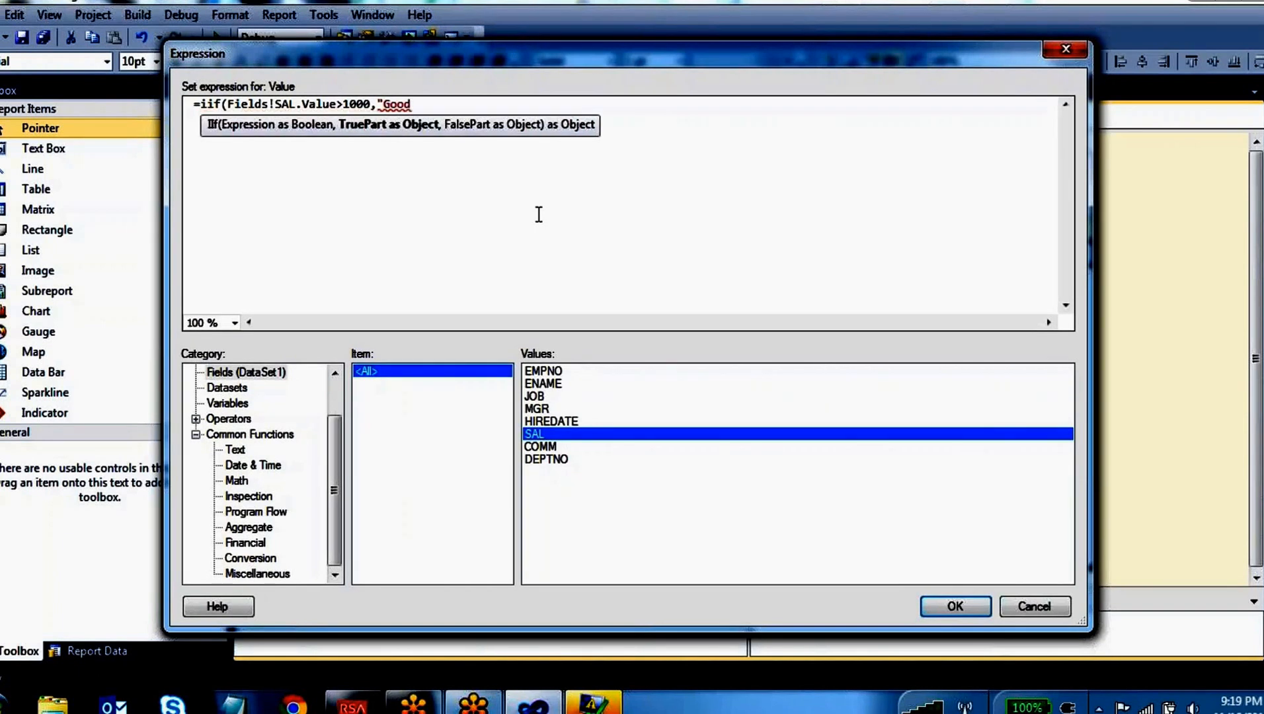
{"action": "type", "text": "Sal\""}
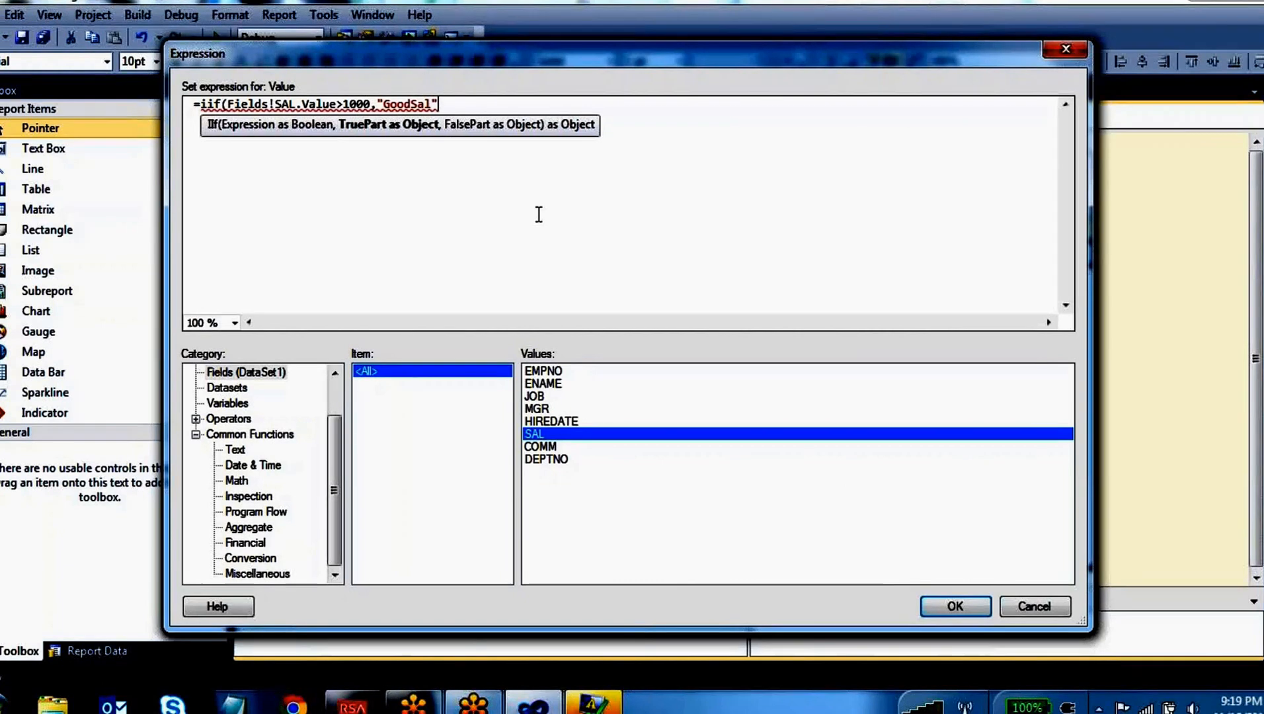
{"action": "type", "text": ",\""}
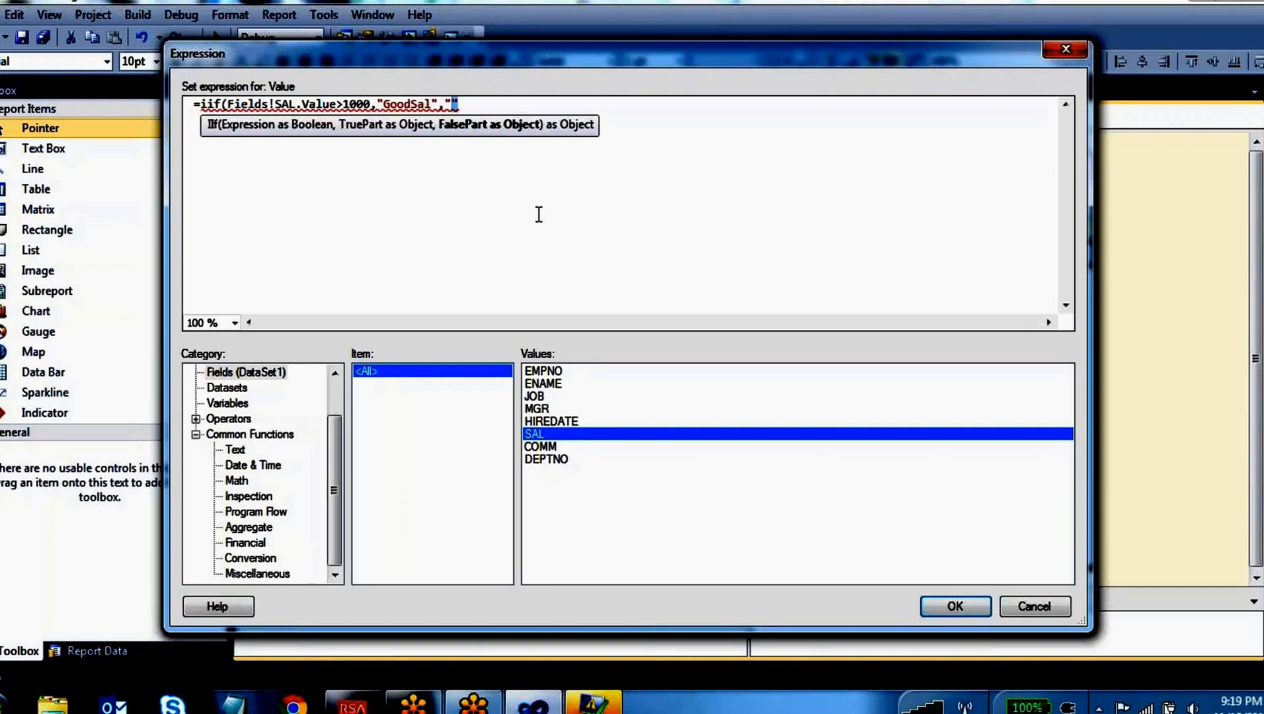
{"action": "type", "text": "Badsal"}
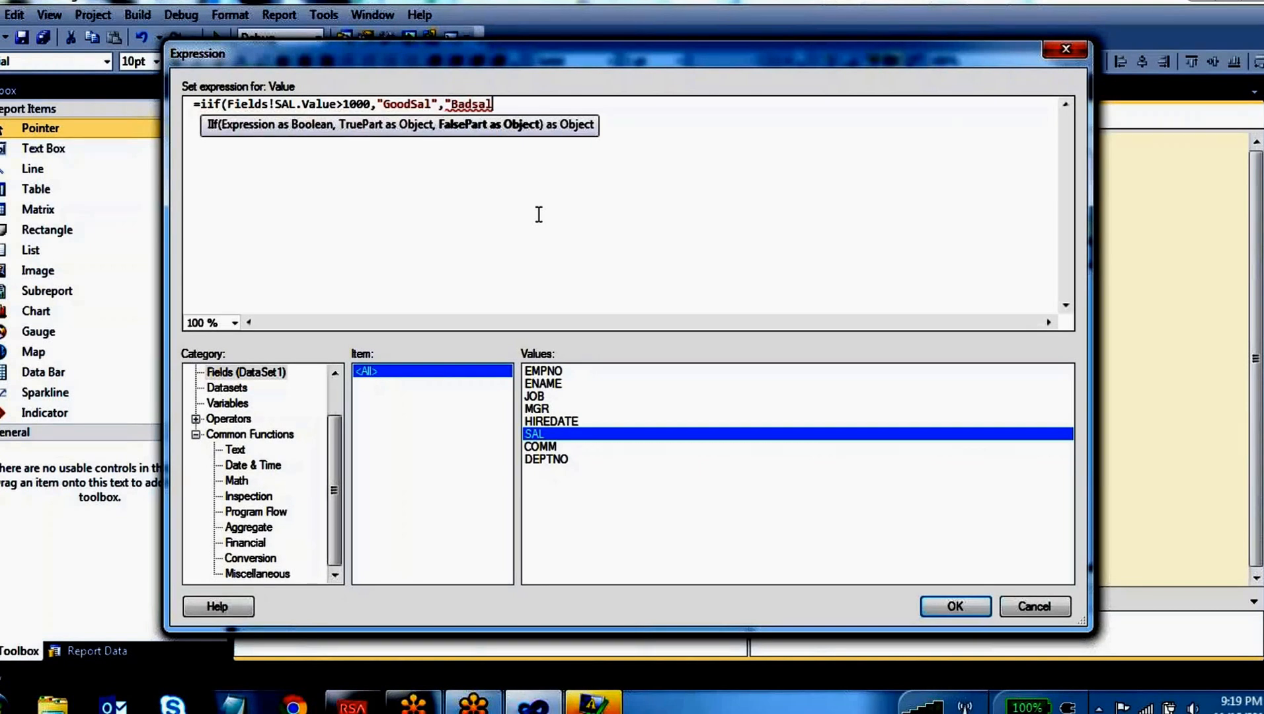
{"action": "type", "text": "\""}
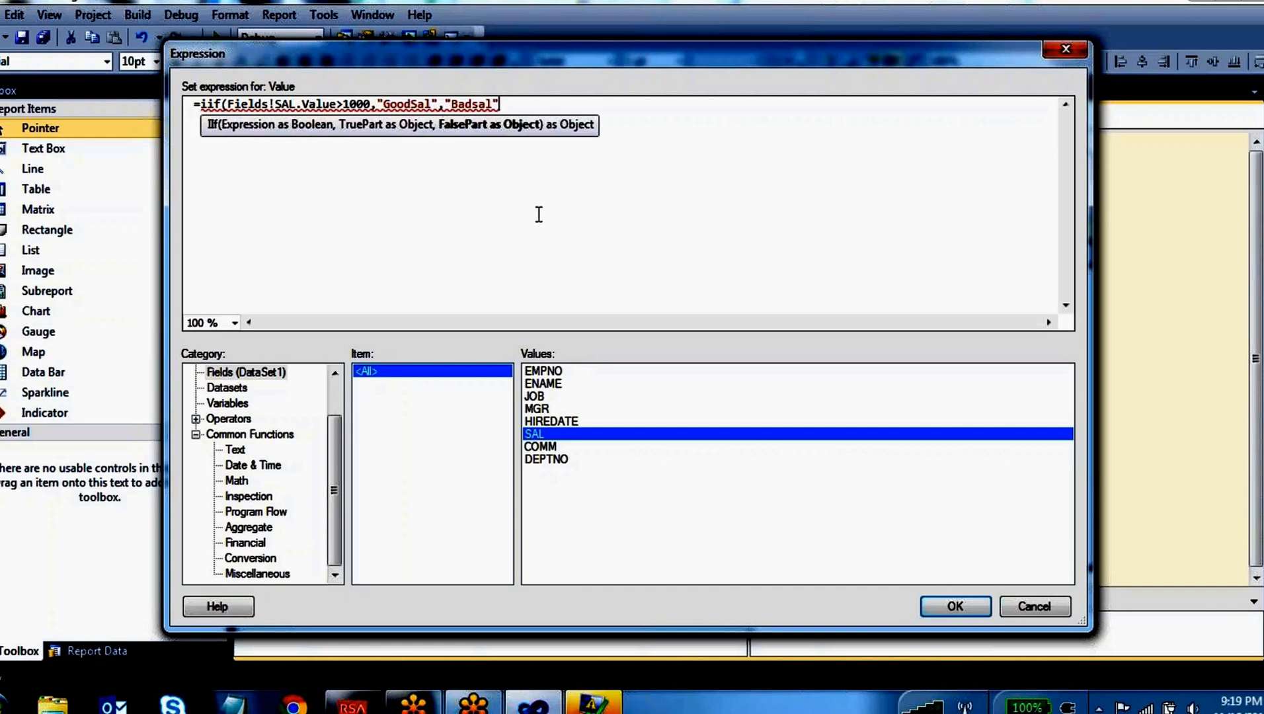
{"action": "type", "text": ")"}
Add "Badsal" as the false part, close the IIf expression and apply it to the calculated column
{"action": "left_click", "coordinate": [568, 48]}
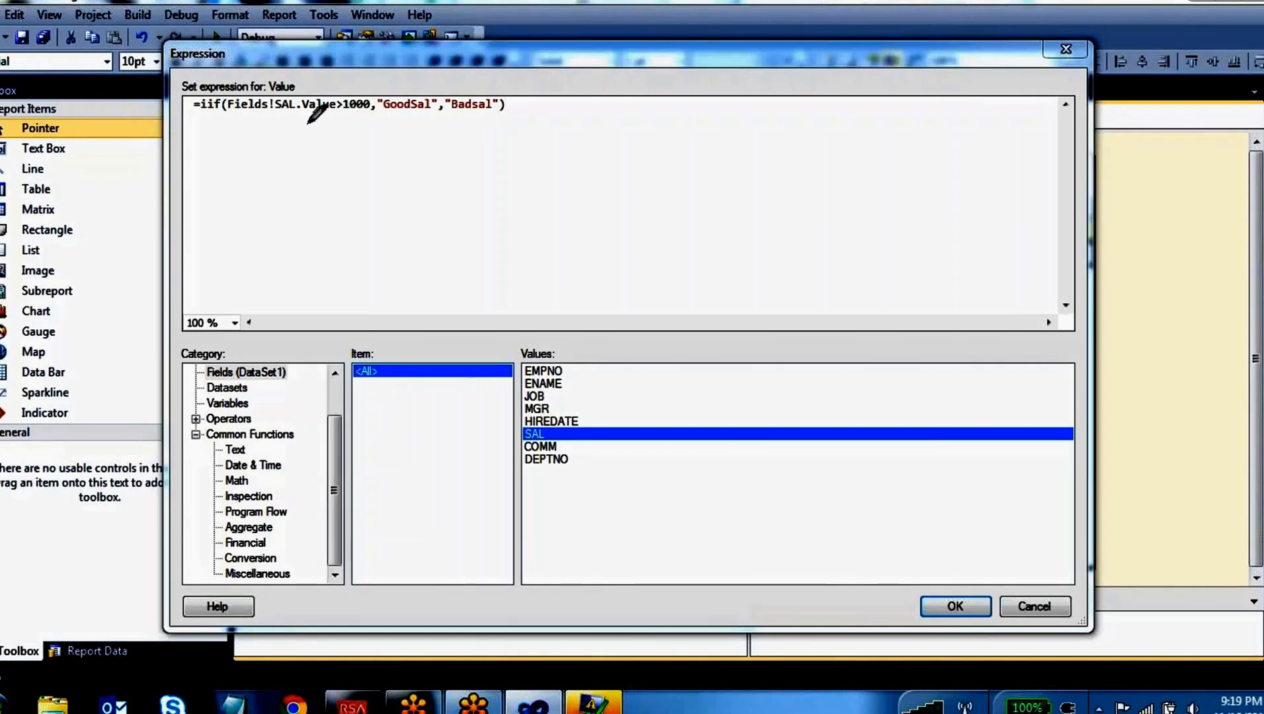
{"action": "mouse_move", "coordinate": [261, 91]}
{"action": "left_mouse_down"}
{"action": "mouse_move", "coordinate": [233, 100]}
{"action": "mouse_move", "coordinate": [235, 119]}
{"action": "mouse_move", "coordinate": [371, 104]}
{"action": "mouse_move", "coordinate": [330, 85]}
{"action": "mouse_move", "coordinate": [263, 90]}
{"action": "left_mouse_up"}
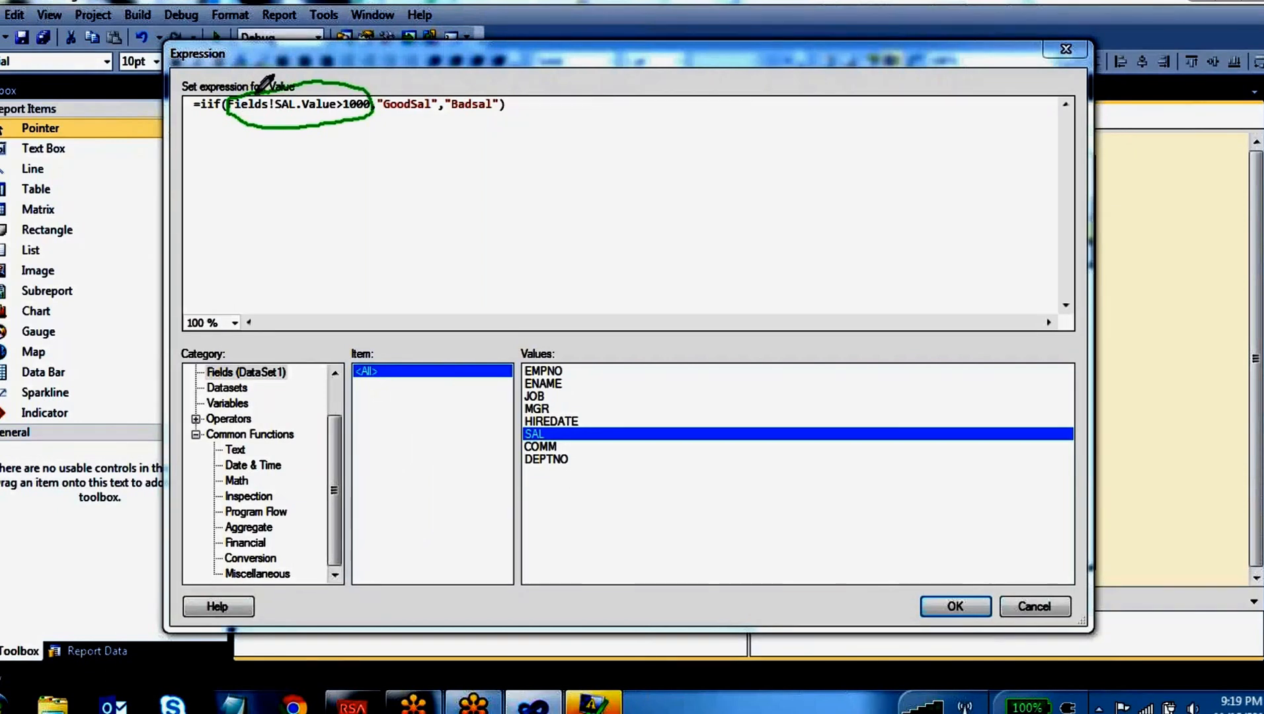
{"action": "mouse_move", "coordinate": [420, 87]}
{"action": "left_mouse_down"}
{"action": "mouse_move", "coordinate": [382, 88]}
{"action": "mouse_move", "coordinate": [433, 106]}
{"action": "mouse_move", "coordinate": [420, 89]}
{"action": "mouse_move", "coordinate": [516, 105]}
{"action": "mouse_move", "coordinate": [468, 78]}
{"action": "left_mouse_up"}
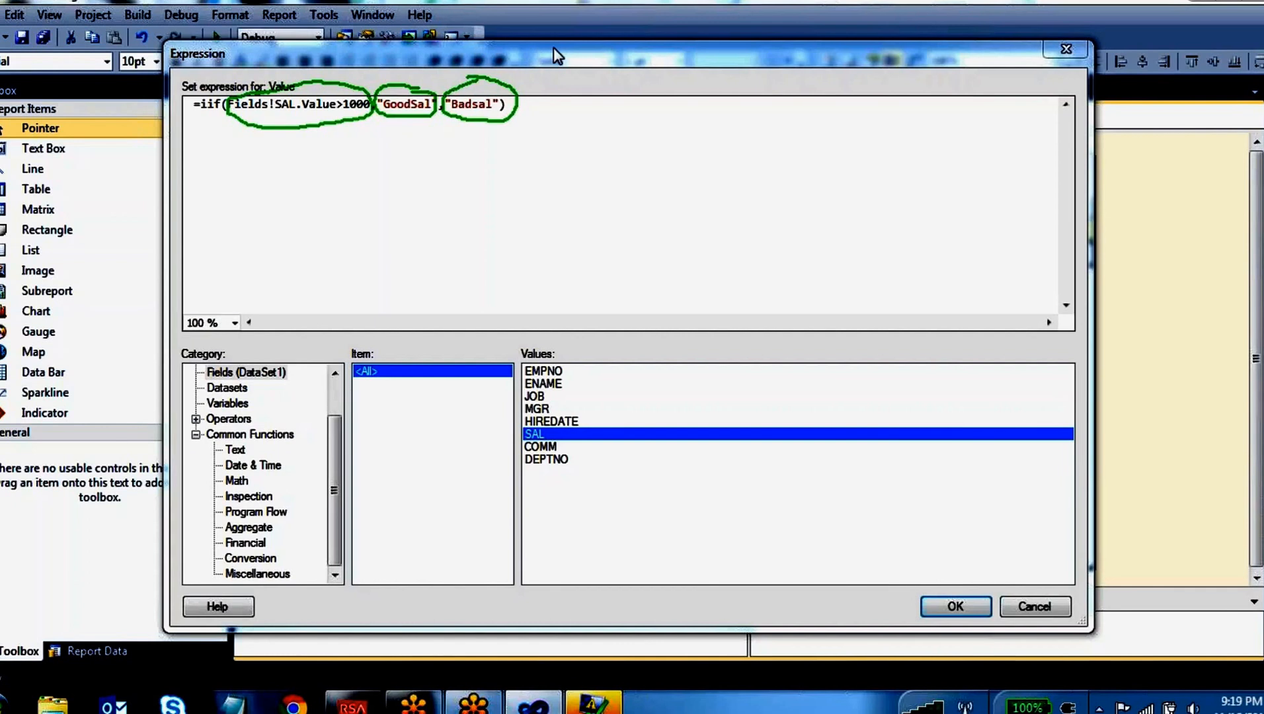
{"action": "left_click", "coordinate": [952, 605]}
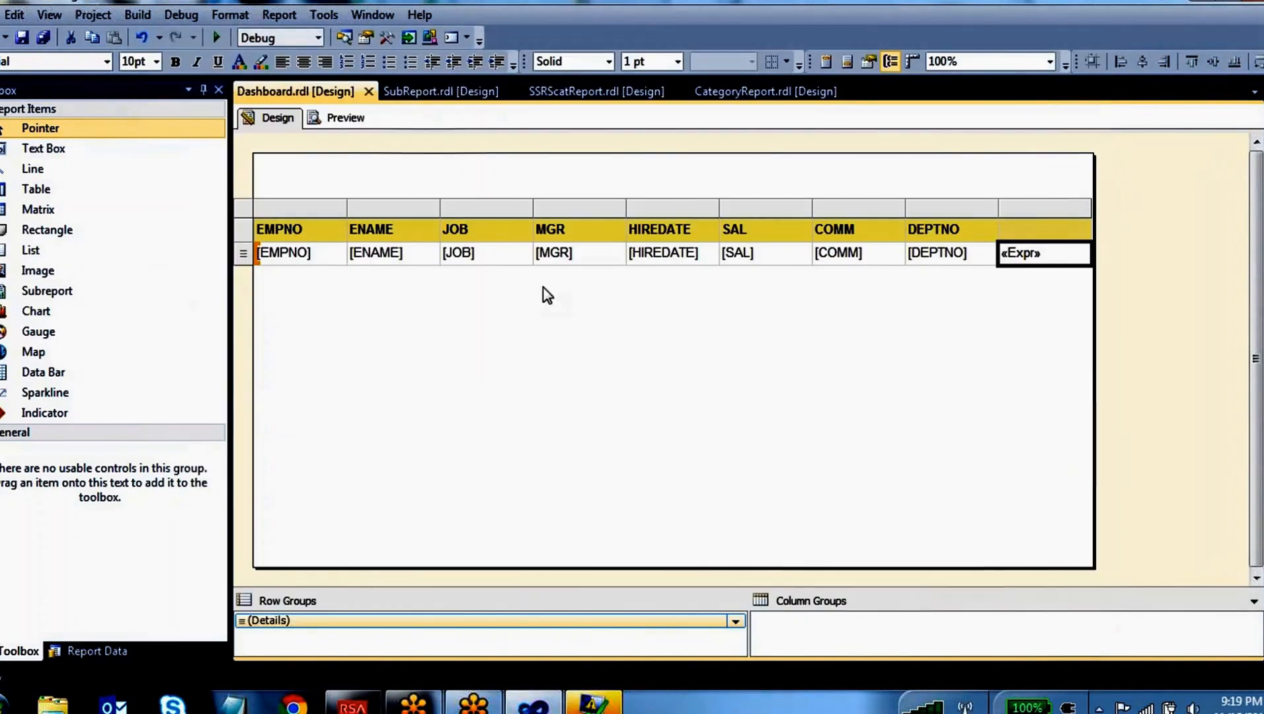
Preview the Dashboard report without the error list, compare the SAL values with the calculated column down to the last row, and return to the design
{"action": "left_click", "coordinate": [362, 118]}
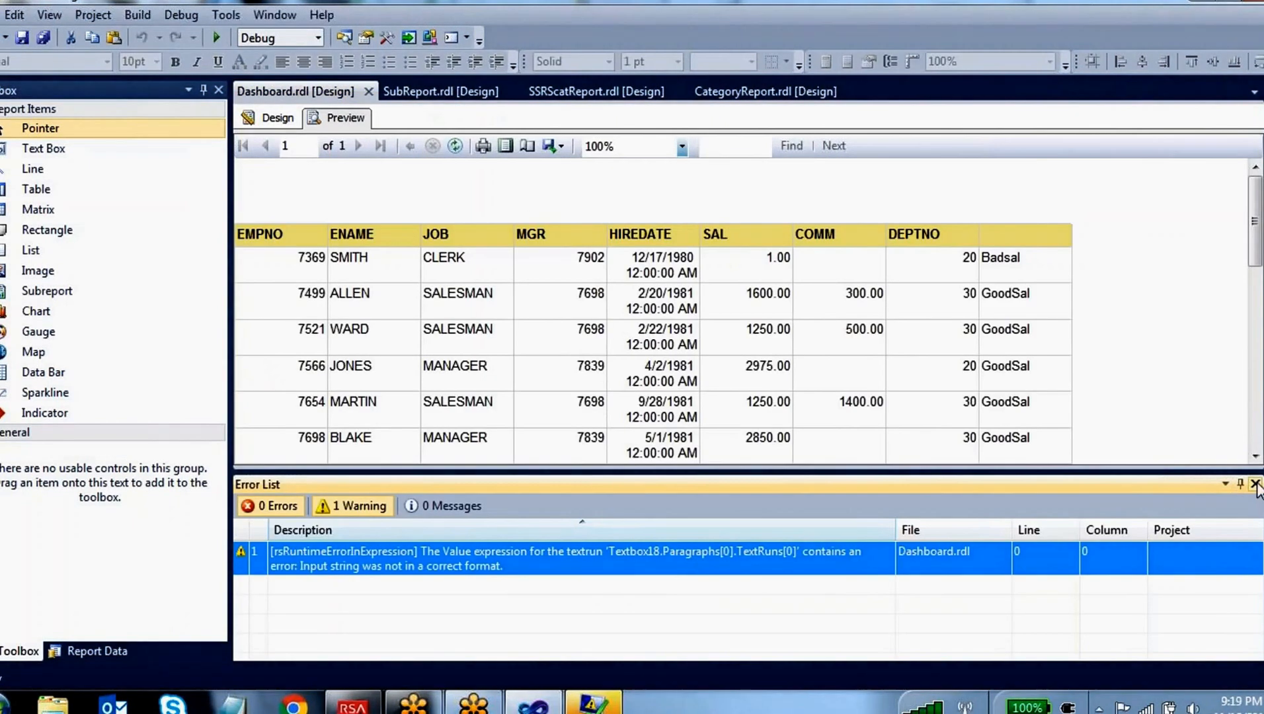
{"action": "left_click", "coordinate": [1255, 484]}
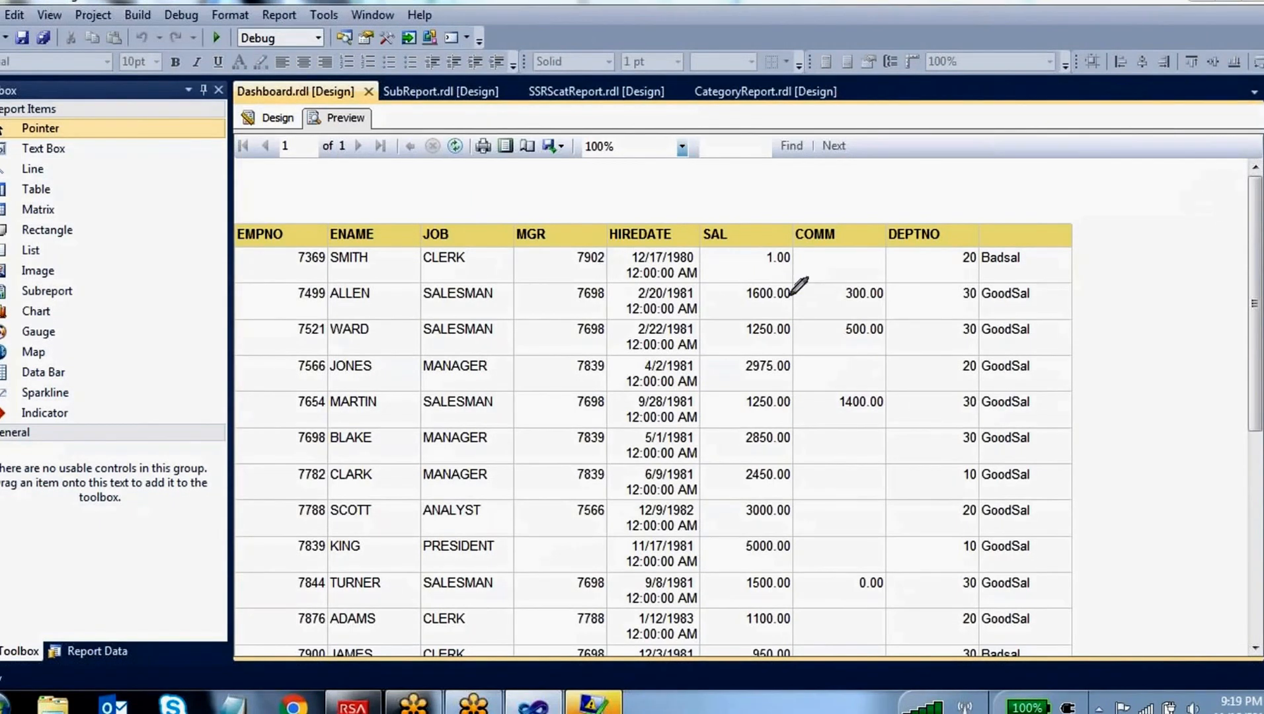
{"action": "mouse_move", "coordinate": [782, 281]}
{"action": "left_mouse_down"}
{"action": "mouse_move", "coordinate": [736, 267]}
{"action": "mouse_move", "coordinate": [760, 307]}
{"action": "mouse_move", "coordinate": [790, 283]}
{"action": "left_mouse_up"}
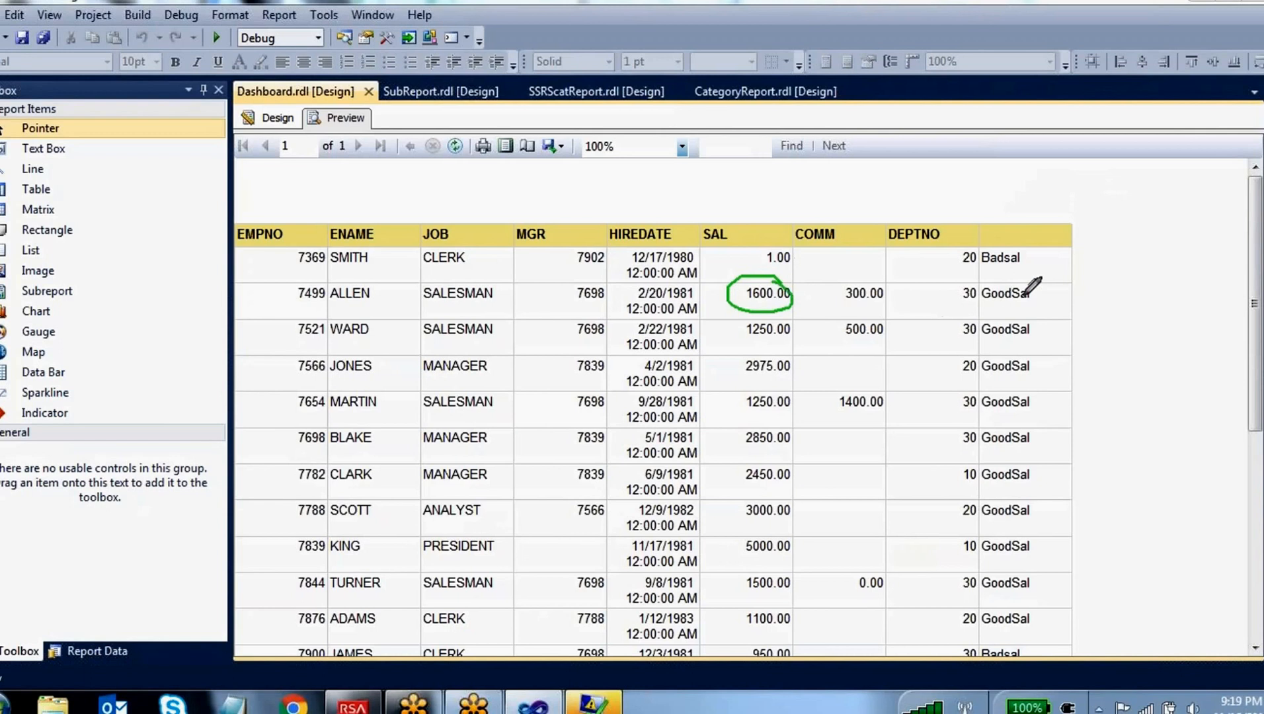
{"action": "mouse_move", "coordinate": [1023, 278]}
{"action": "left_mouse_down"}
{"action": "mouse_move", "coordinate": [988, 304]}
{"action": "mouse_move", "coordinate": [1038, 292]}
{"action": "mouse_move", "coordinate": [1023, 282]}
{"action": "left_mouse_up"}
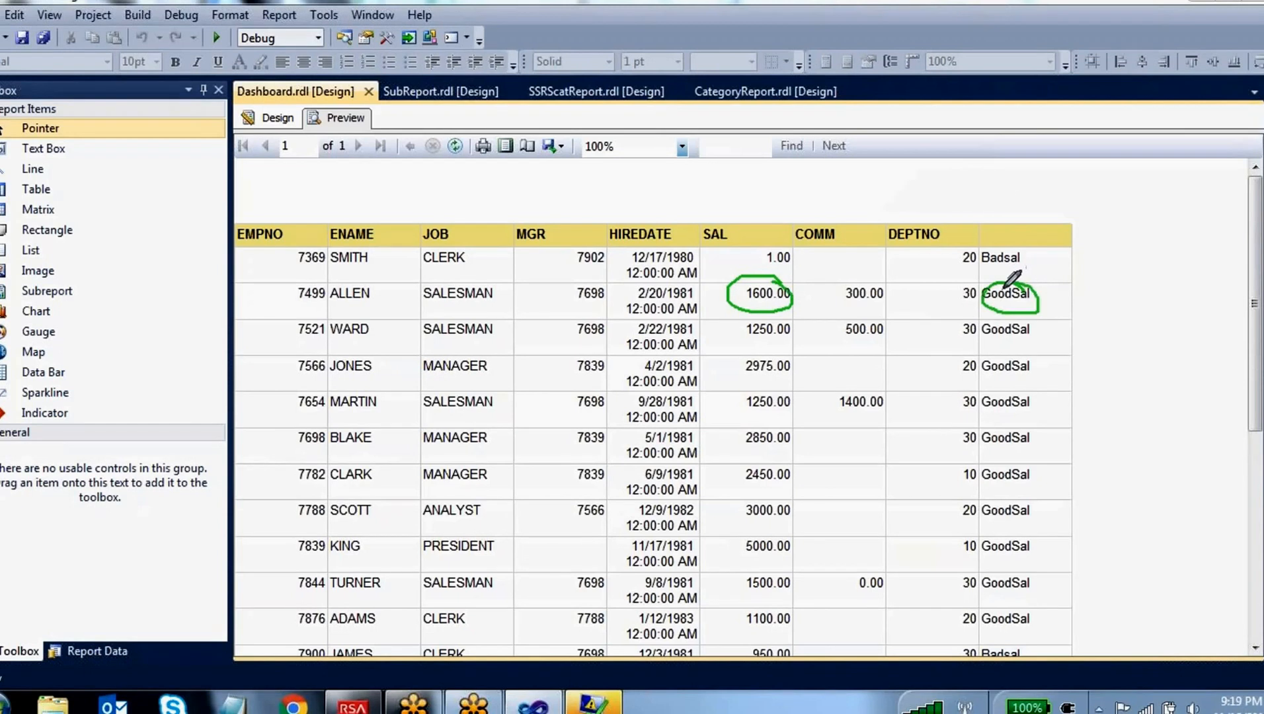
{"action": "mouse_move", "coordinate": [779, 244]}
{"action": "left_mouse_down"}
{"action": "mouse_move", "coordinate": [788, 264]}
{"action": "mouse_move", "coordinate": [791, 245]}
{"action": "left_mouse_up"}
{"action": "mouse_move", "coordinate": [1026, 238]}
{"action": "left_mouse_down"}
{"action": "mouse_move", "coordinate": [1003, 273]}
{"action": "mouse_move", "coordinate": [1025, 238]}
{"action": "left_mouse_up"}
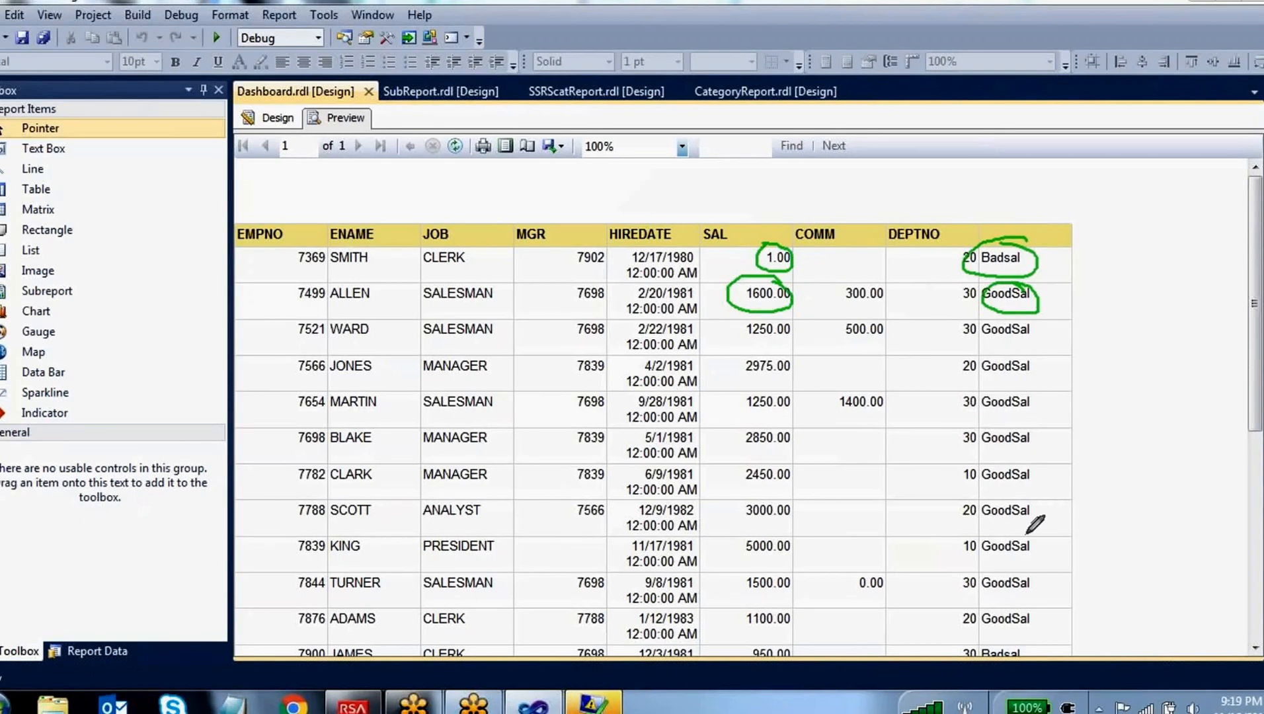
{"action": "left_click", "coordinate": [1056, 469]}
{"action": "scroll", "coordinate": [900, 455], "scroll_direction": "down", "scroll_amount": 1}
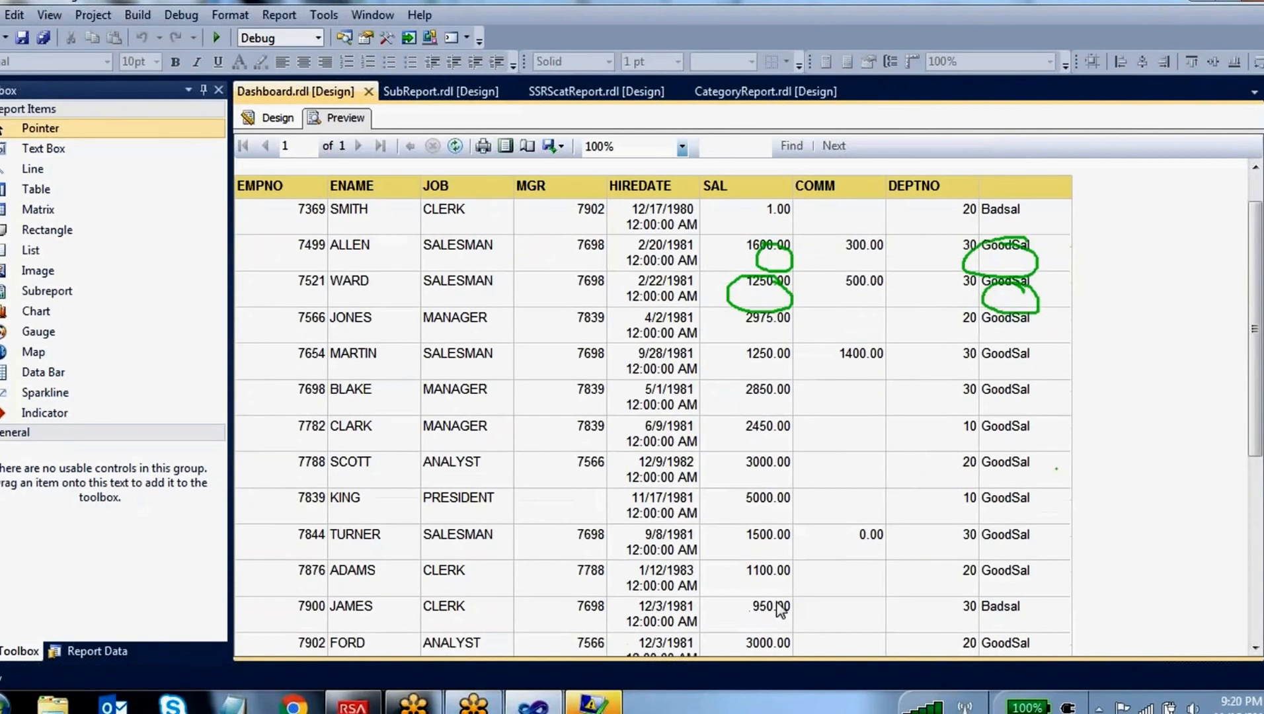
{"action": "scroll", "coordinate": [936, 635], "scroll_direction": "down", "scroll_amount": 3}
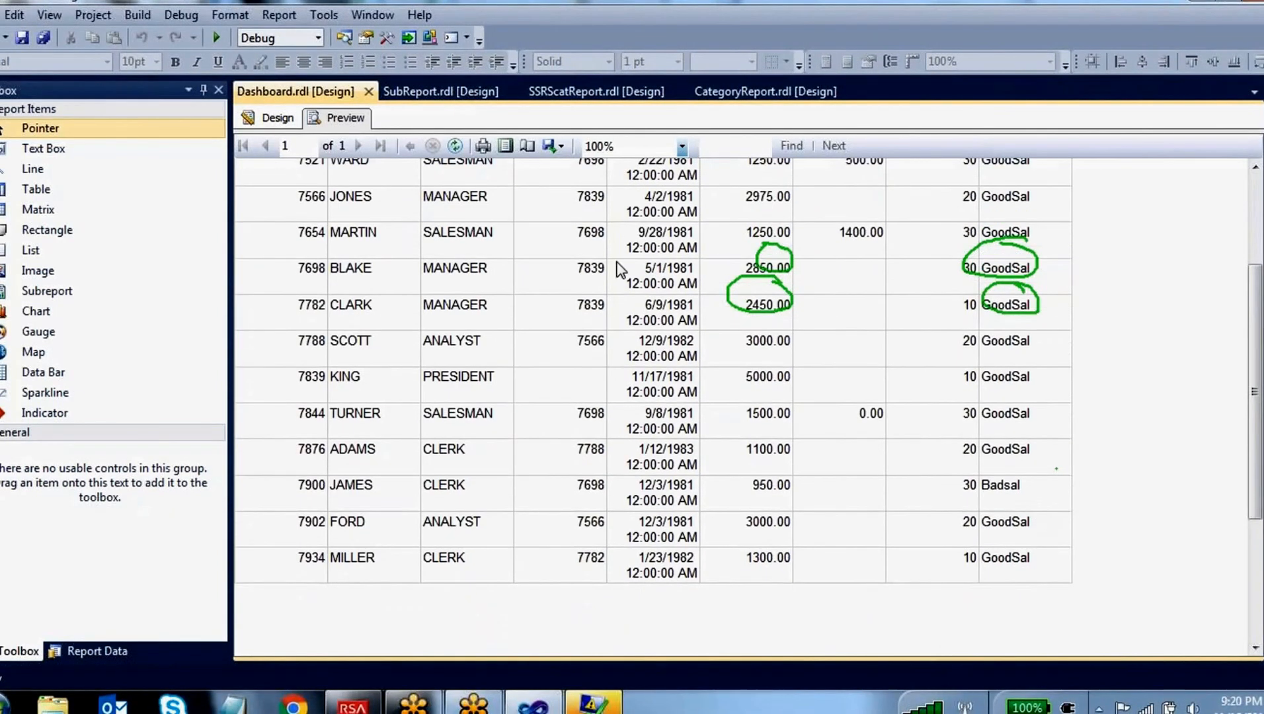
{"action": "left_click", "coordinate": [278, 119]}
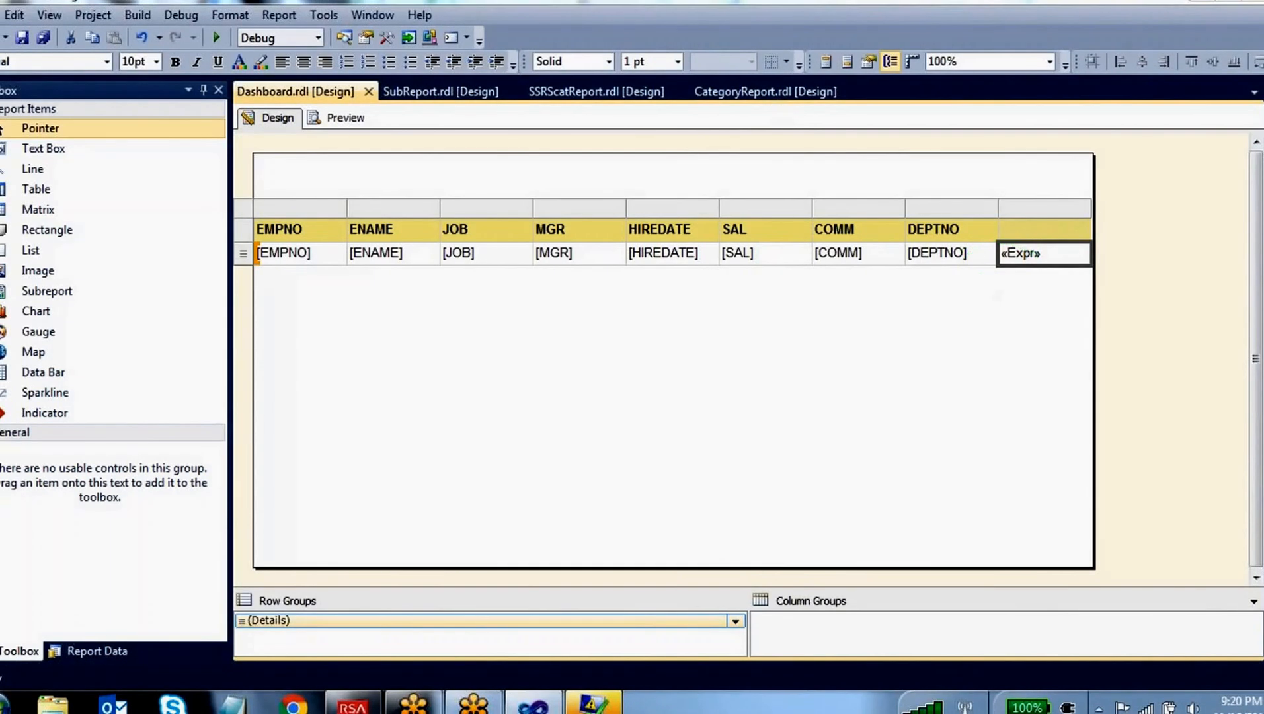
Reopen the calculated column's expression, review the IIf true and false parts, and read the description and example of the Program Flow Switch function
{"action": "right_click", "coordinate": [1030, 258]}
{"action": "left_click", "coordinate": [1094, 410]}
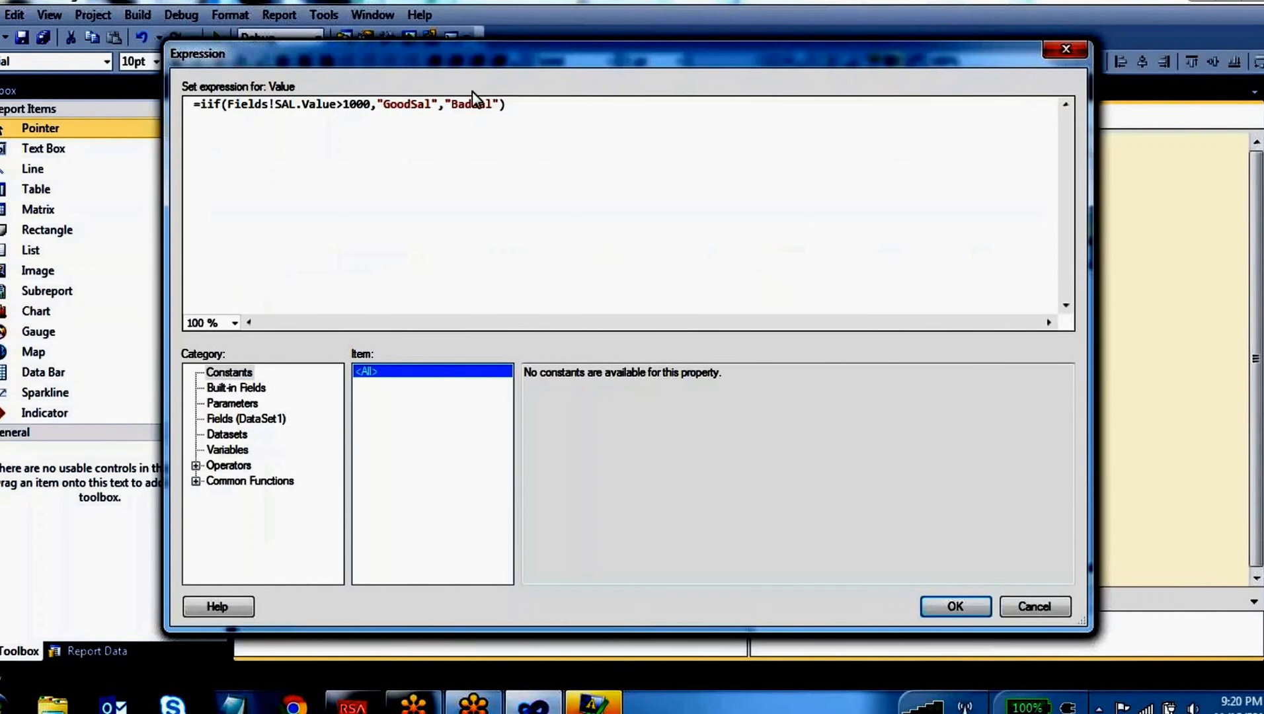
{"action": "left_click_drag", "start_coordinate": [437, 105], "coordinate": [385, 106]}
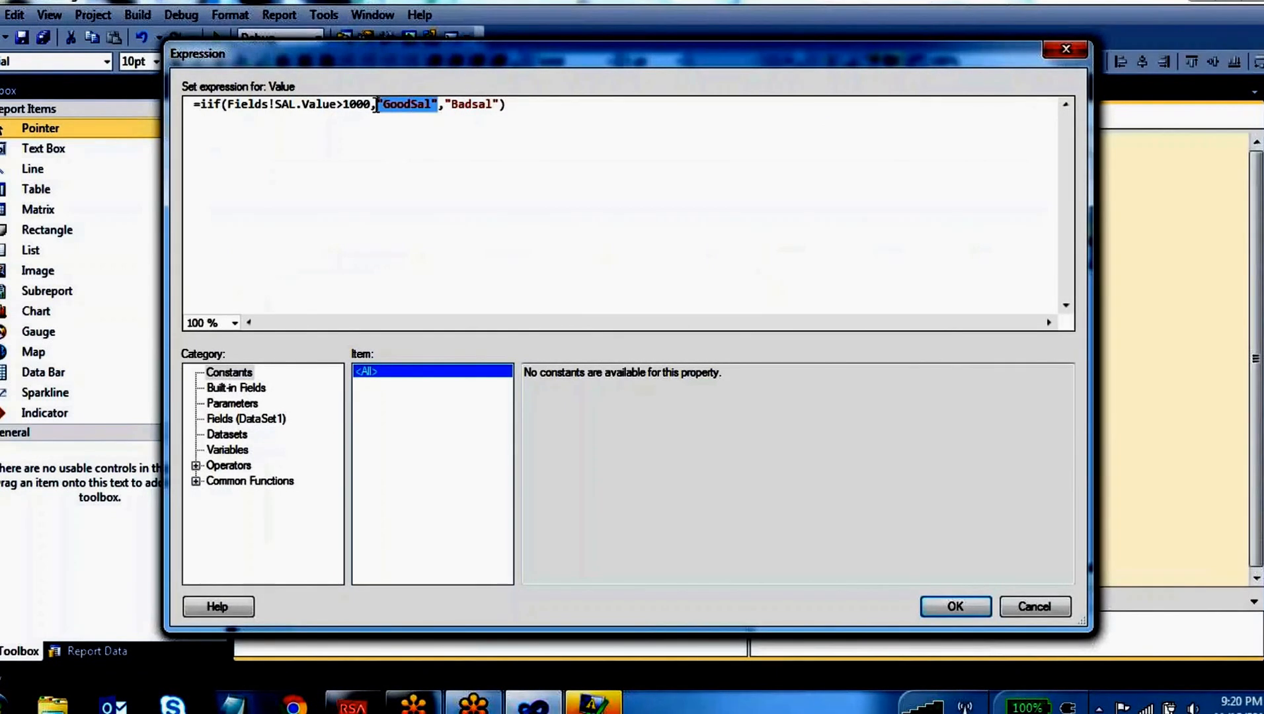
{"action": "left_click_drag", "start_coordinate": [507, 105], "coordinate": [446, 100]}
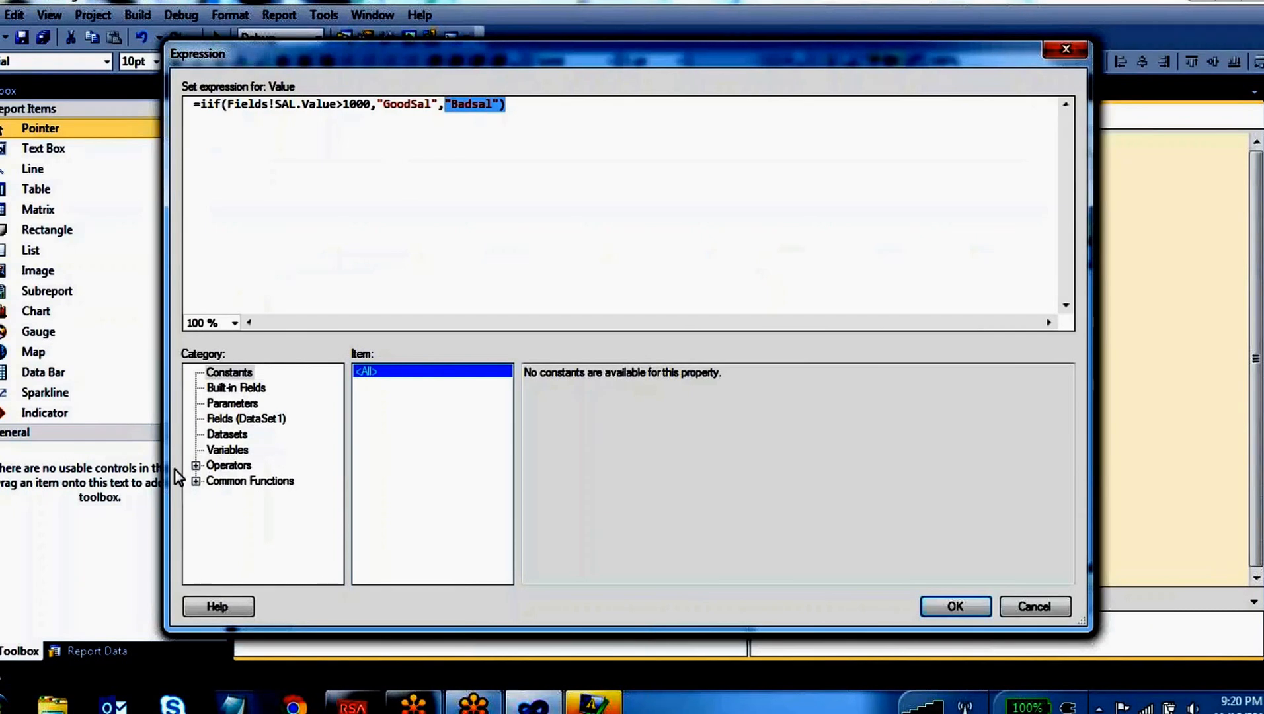
{"action": "left_click", "coordinate": [196, 481]}
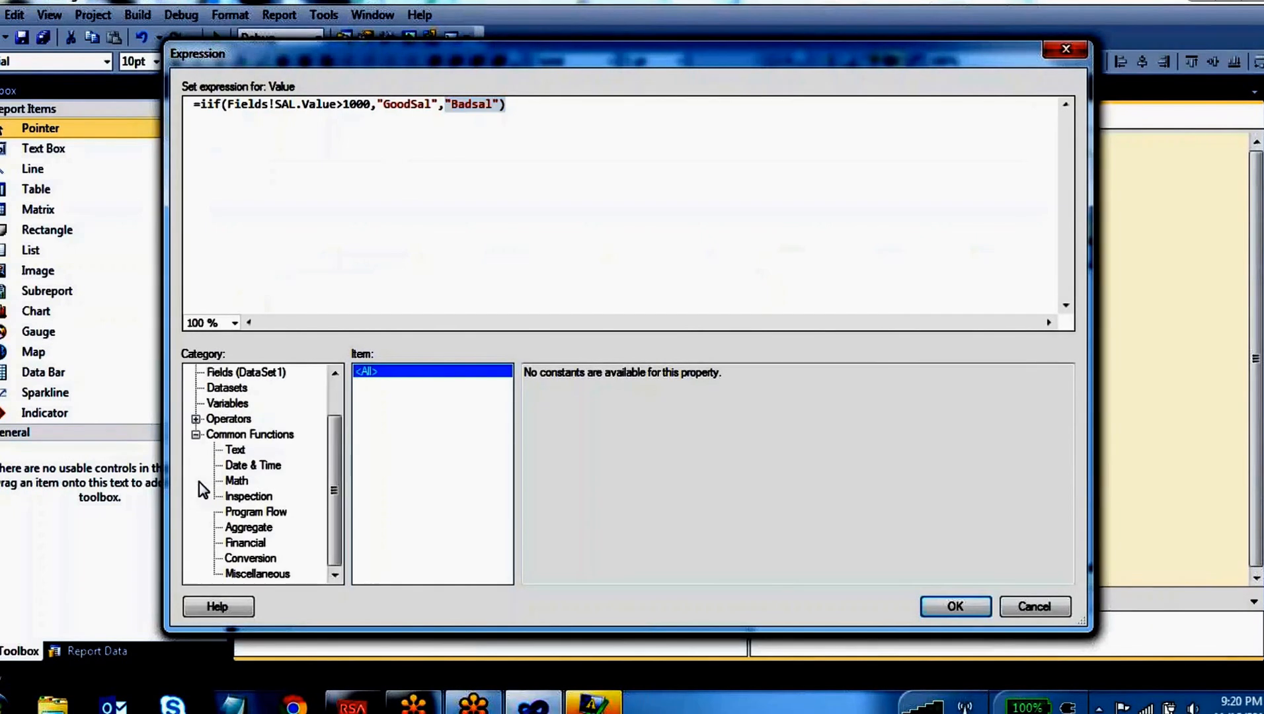
{"action": "left_click", "coordinate": [253, 511]}
{"action": "left_click", "coordinate": [374, 397]}
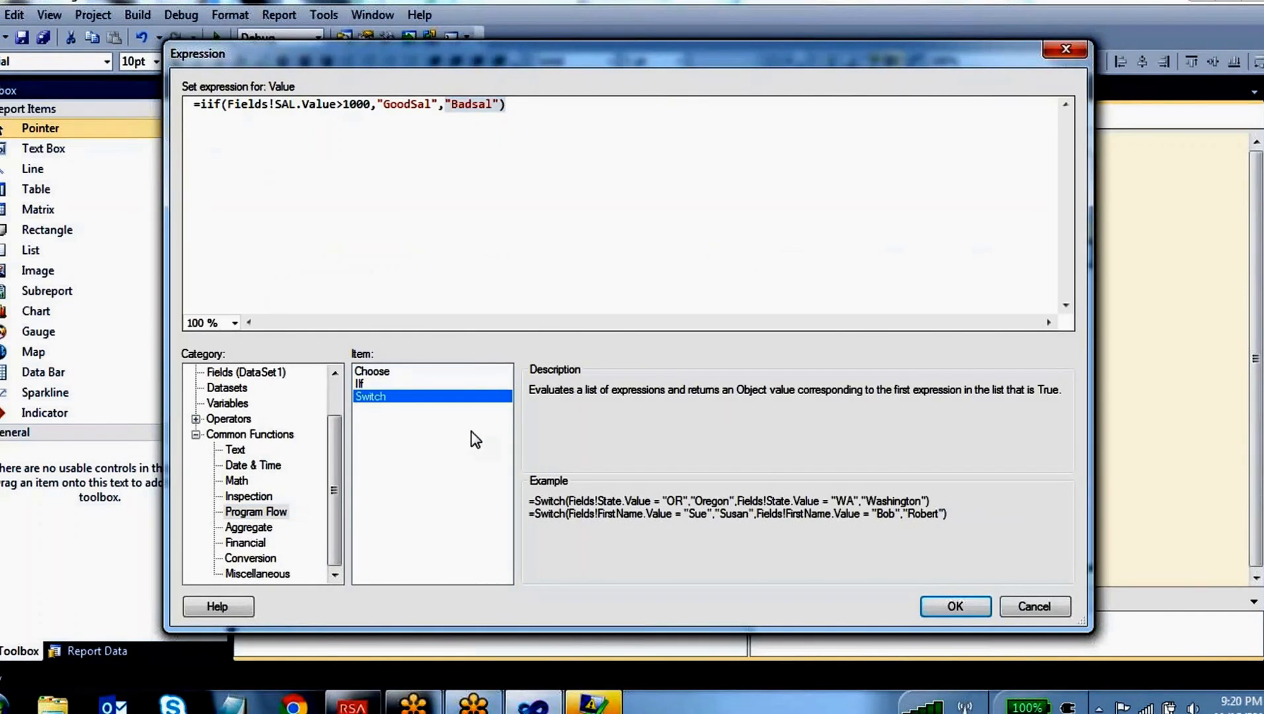
{"action": "left_click", "coordinate": [511, 104]}
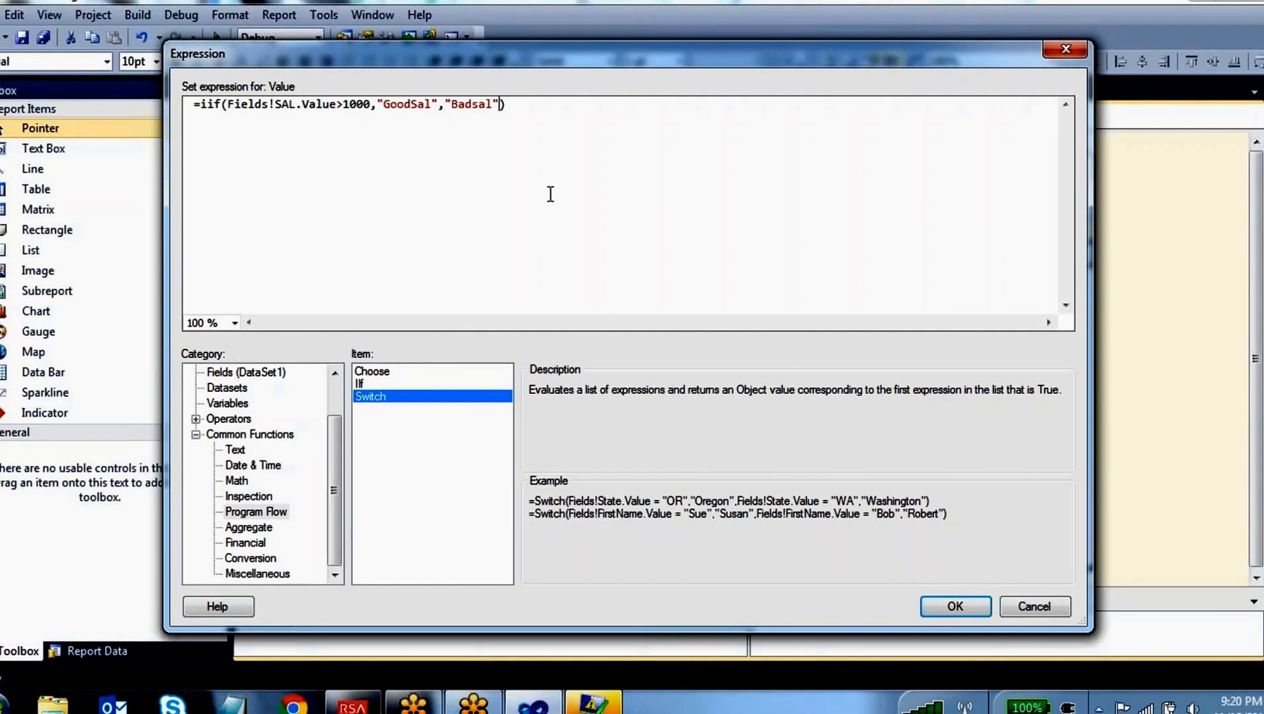
Replace the IIf expression with the start of a Switch expression that has Fields!DEPTNO.Value=20 as its first condition
{"action": "left_click_drag", "start_coordinate": [507, 104], "coordinate": [203, 111]}
{"action": "key", "text": "Delete"}
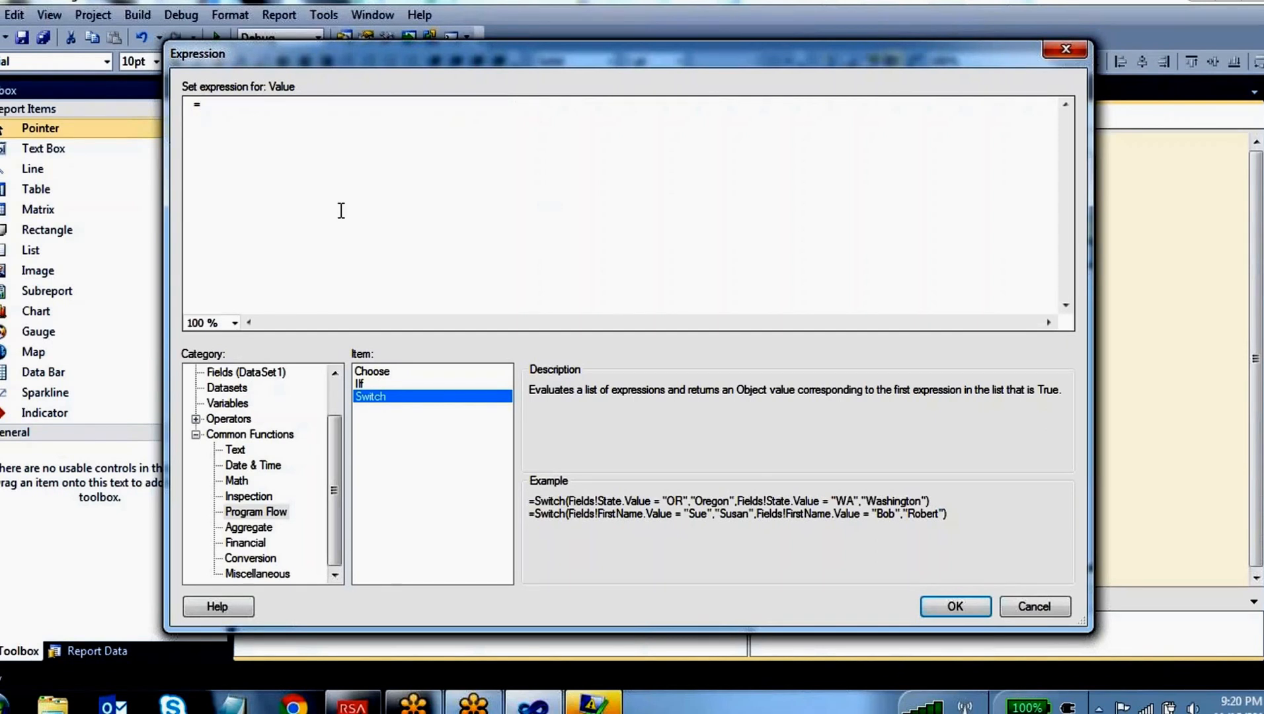
{"action": "double_click", "coordinate": [386, 397]}
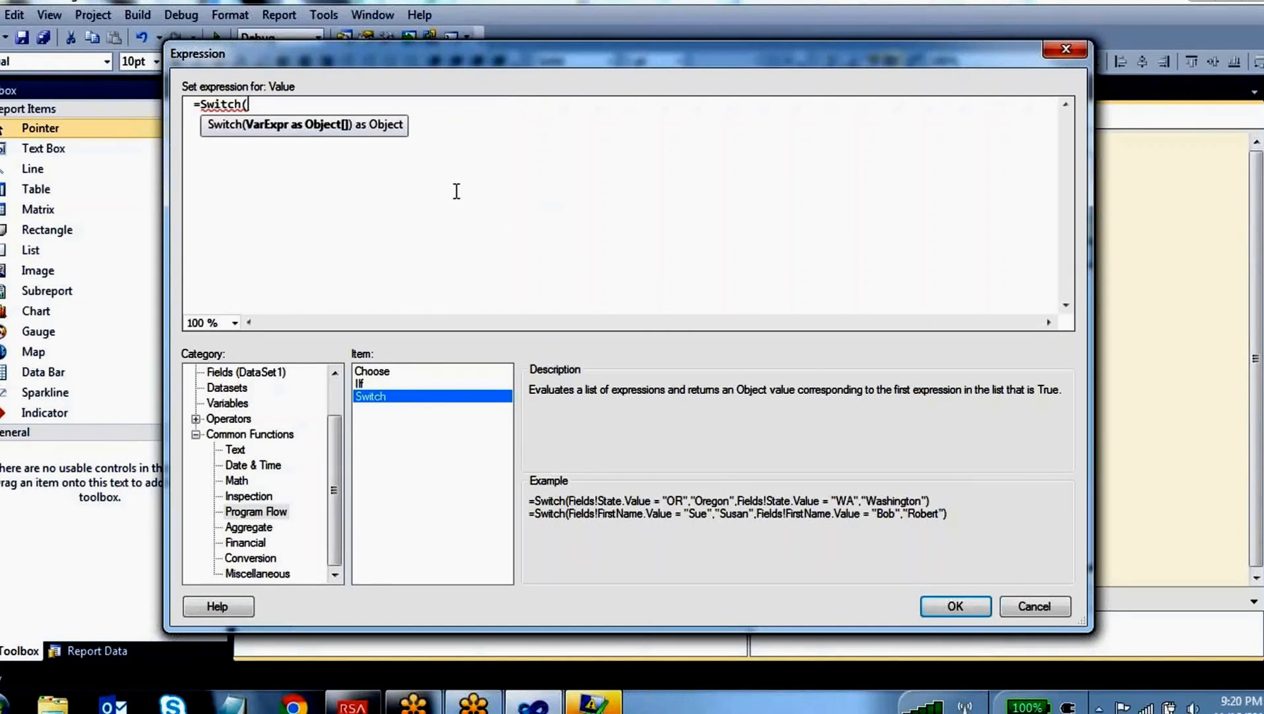
{"action": "scroll", "coordinate": [332, 404], "scroll_direction": "up", "scroll_amount": 1}
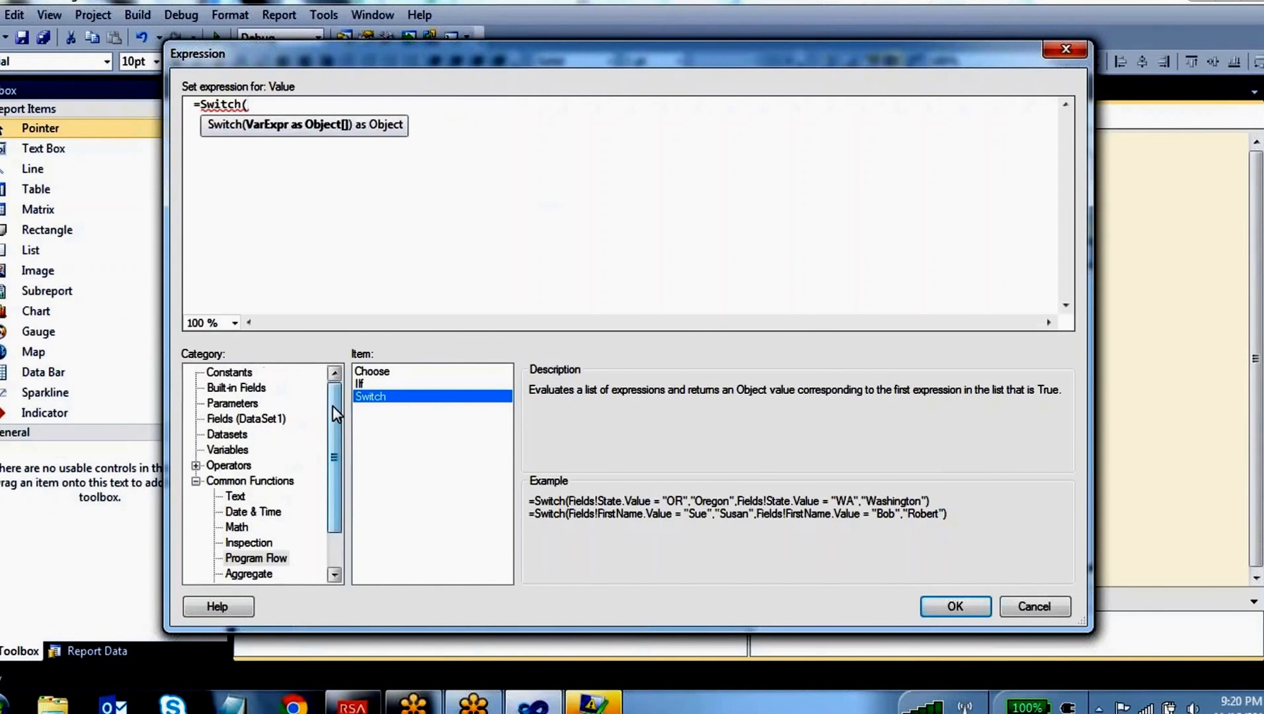
{"action": "left_click", "coordinate": [252, 420]}
{"action": "double_click", "coordinate": [552, 459]}
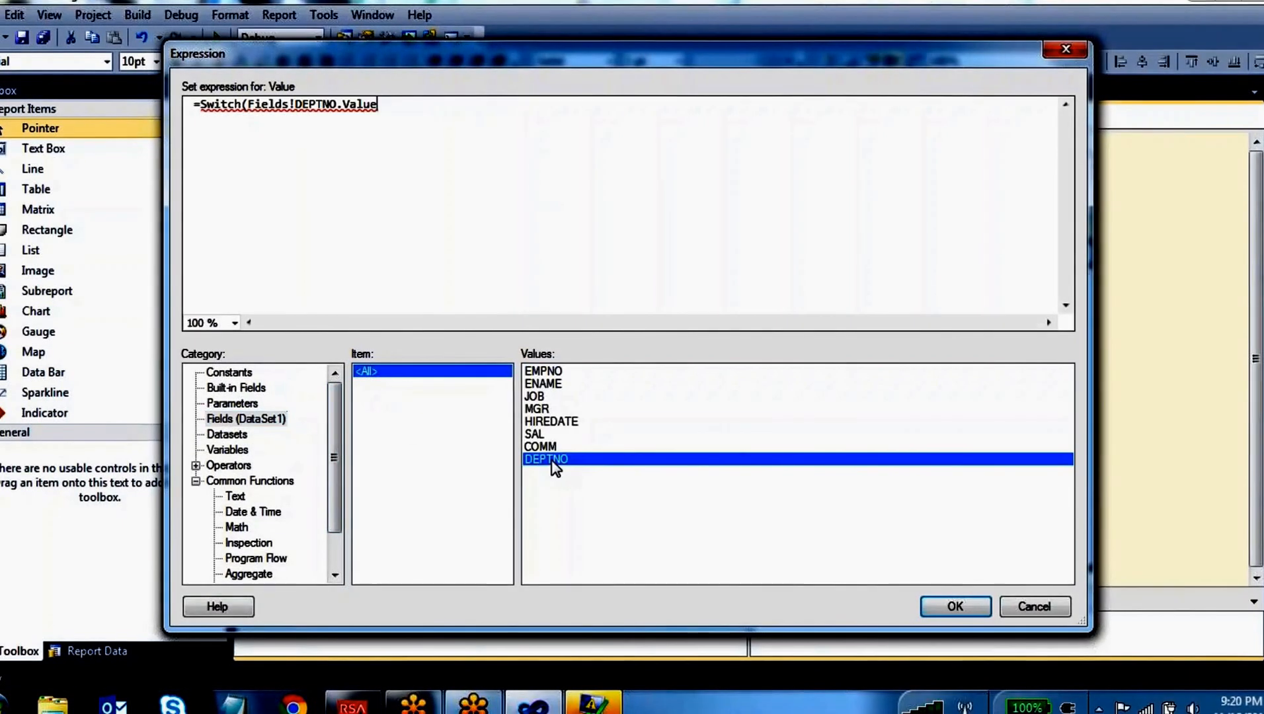
{"action": "type", "text": "=20"}
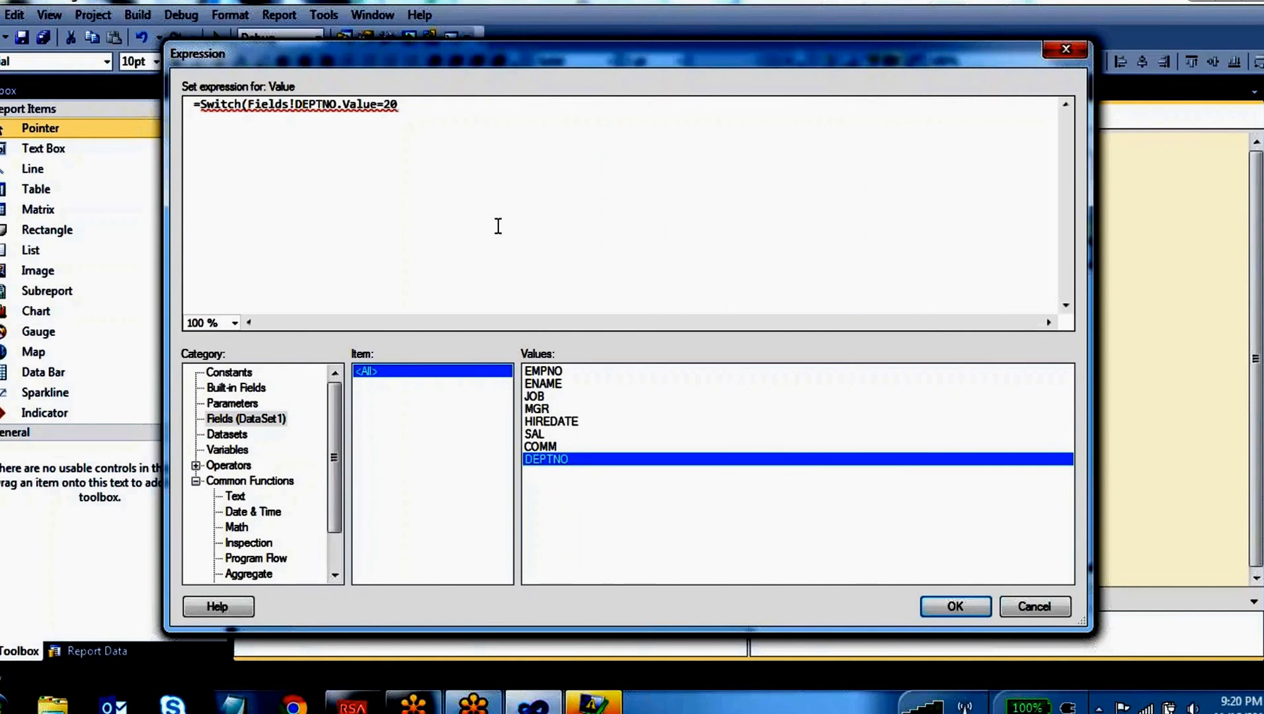
{"action": "type", "text": ","}
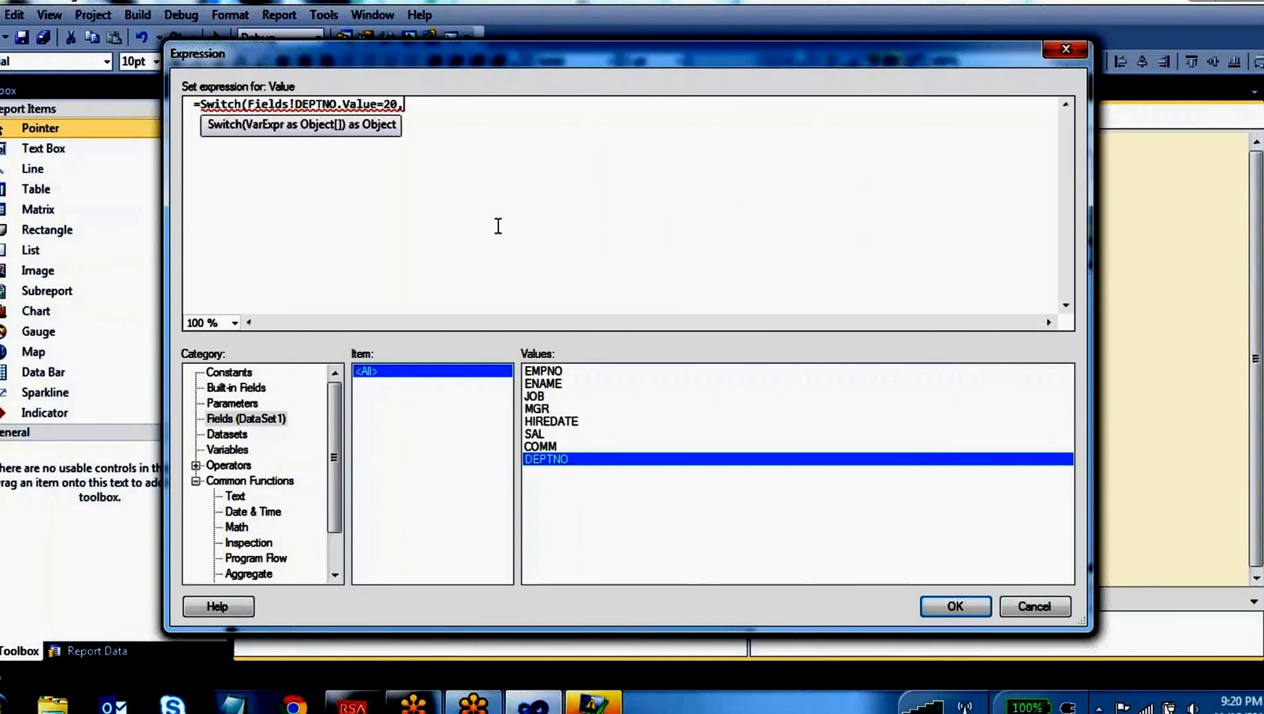
{"action": "type", "text": "\"\""}
Enter "twenty" in double quotes as the result for department 20 and start a new line in the Switch expression
{"action": "type", "text": "te"}
{"action": "key", "text": "BackSpace"}
{"action": "key", "text": "BackSpace"}
{"action": "type", "text": "wenty\""}
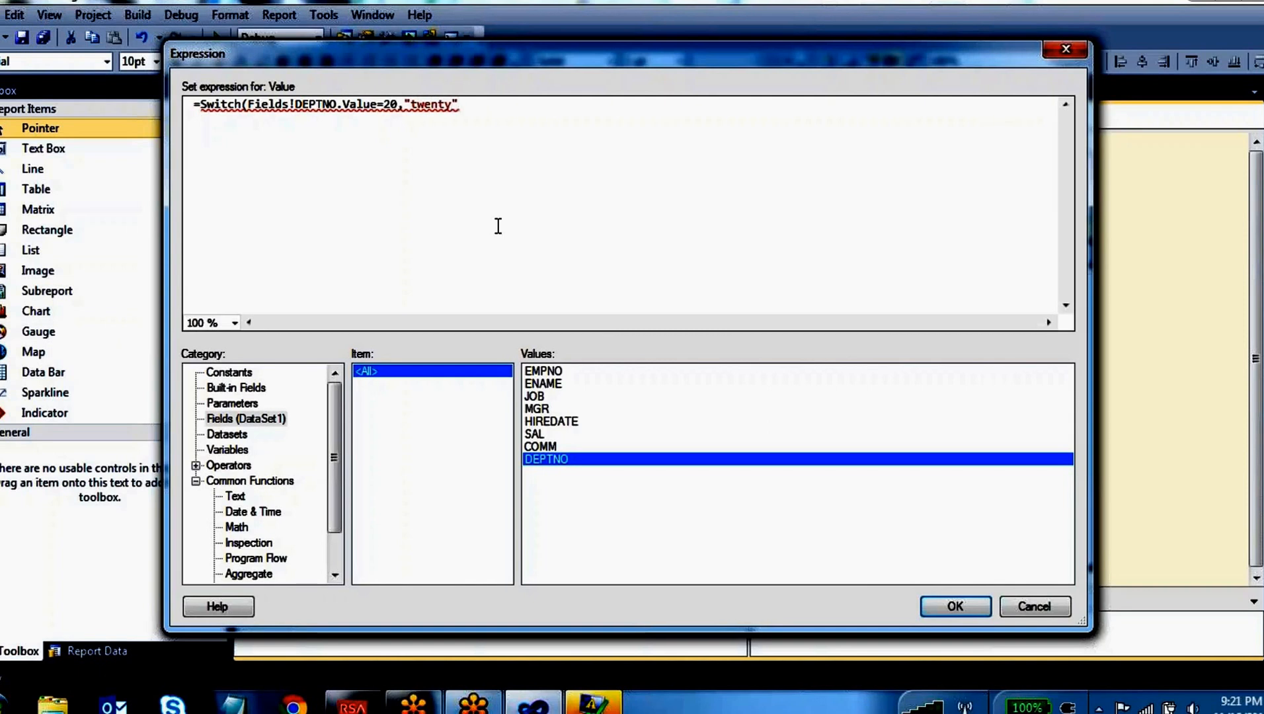
{"action": "type", "text": ","}
{"action": "key", "text": "Return"}
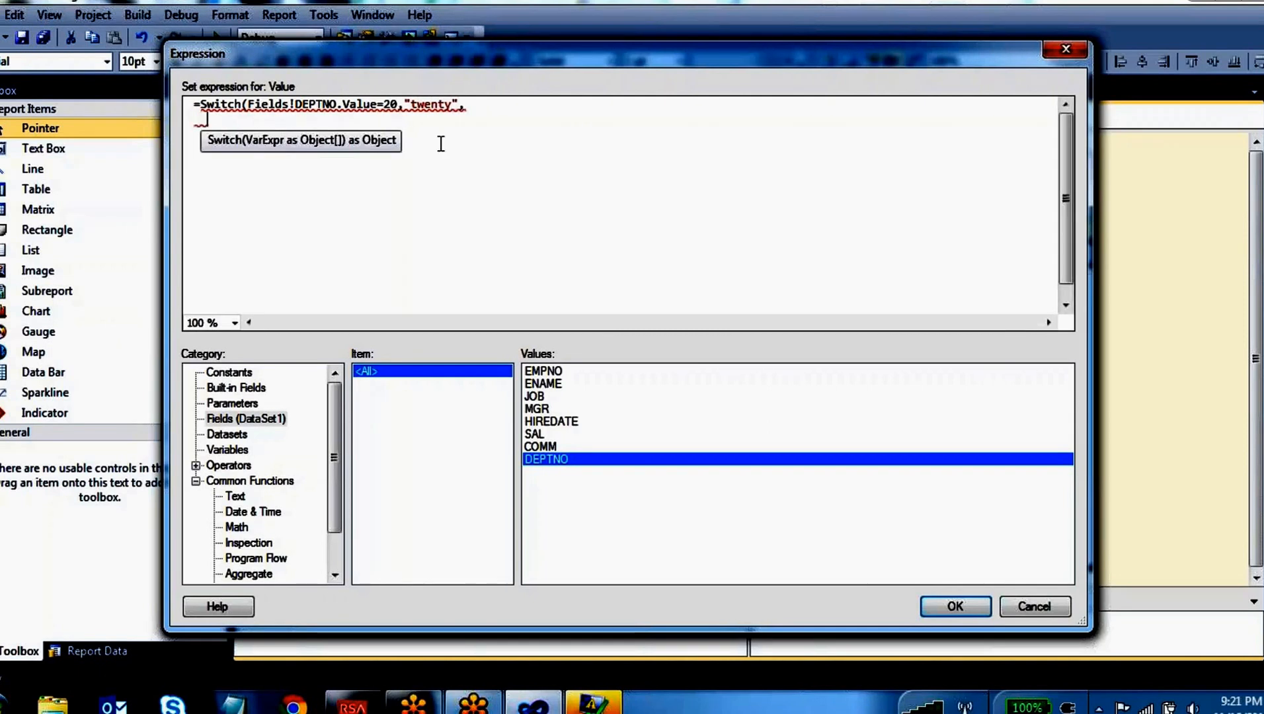
Copy the DEPTNO condition to the second line, change it to Fields!DEPTNO.Value=30 and give it the result "Thirty"
{"action": "left_click_drag", "start_coordinate": [398, 104], "coordinate": [250, 104]}
{"action": "key", "text": "ctrl+c"}
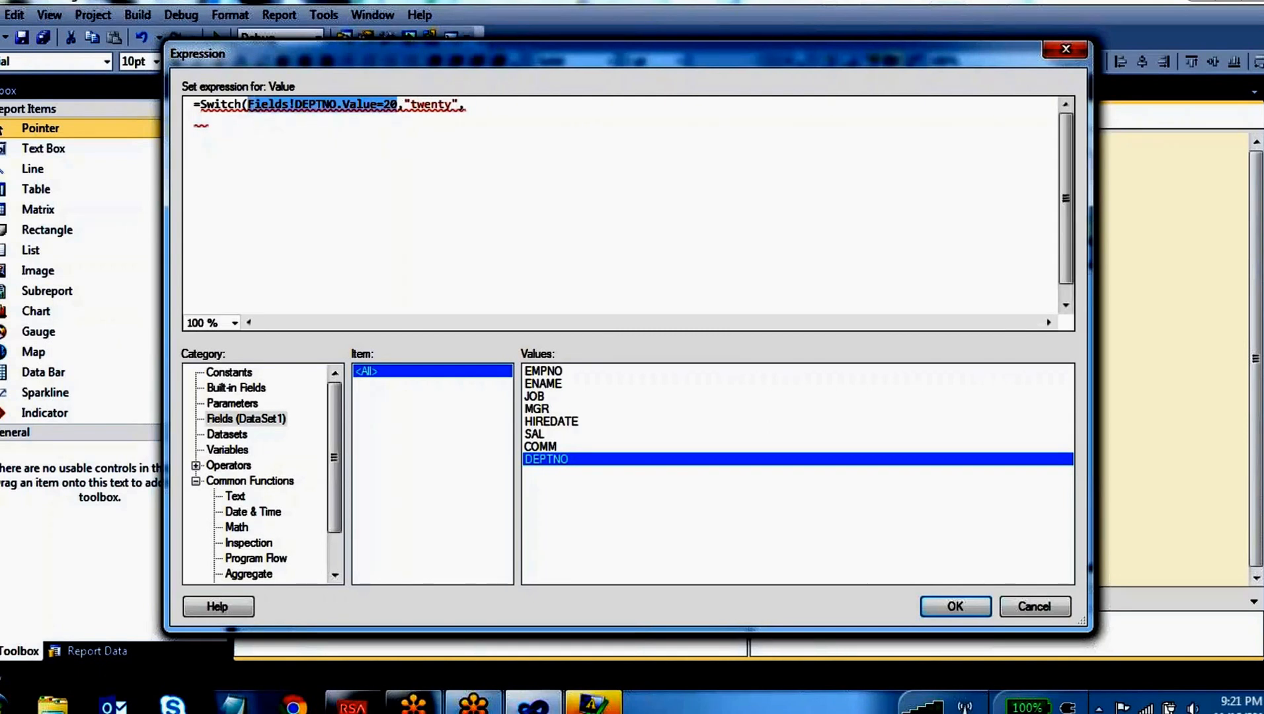
{"action": "left_click", "coordinate": [289, 133]}
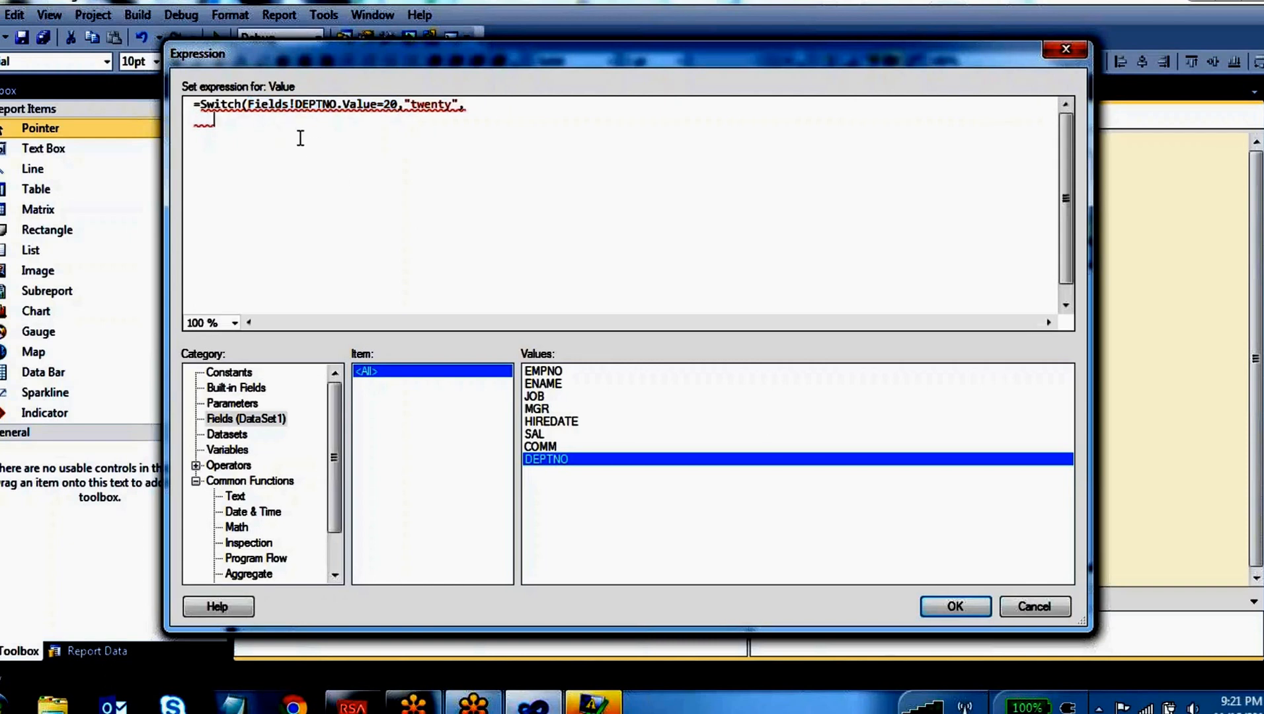
{"action": "key", "text": "ctrl+v"}
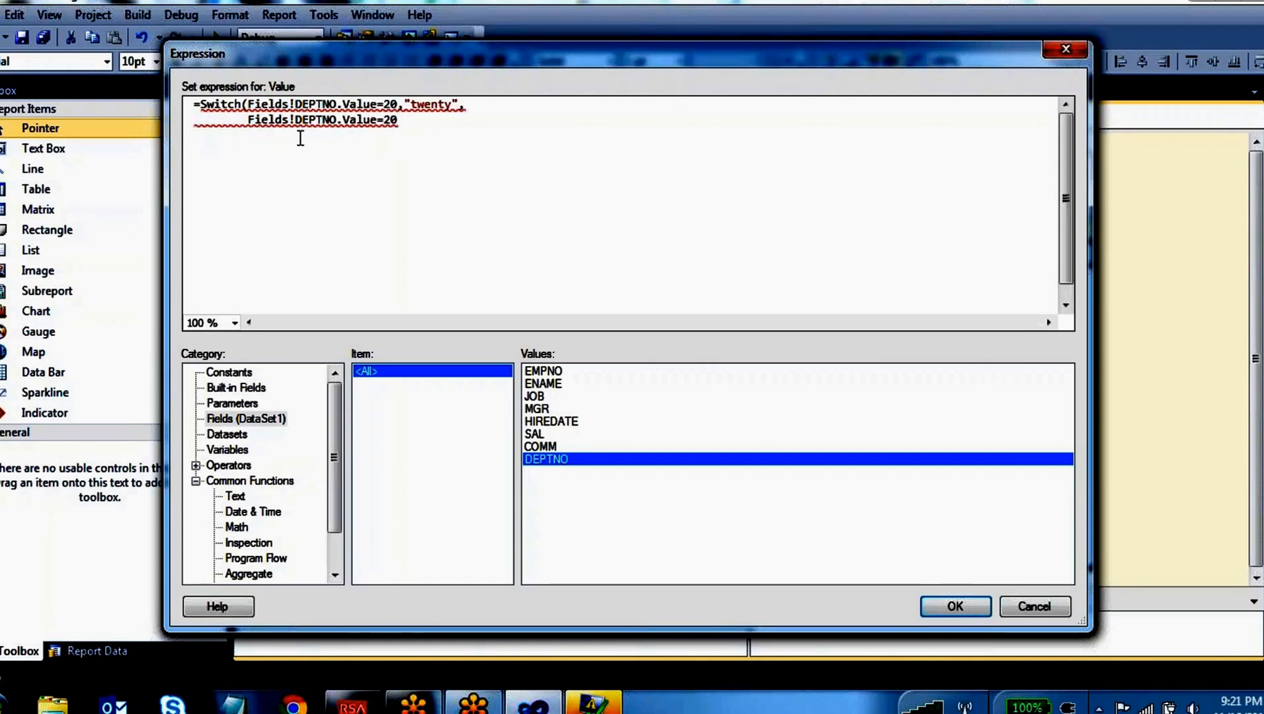
{"action": "key", "text": "BackSpace"}
{"action": "key", "text": "BackSpace"}
{"action": "type", "text": "30,\""}
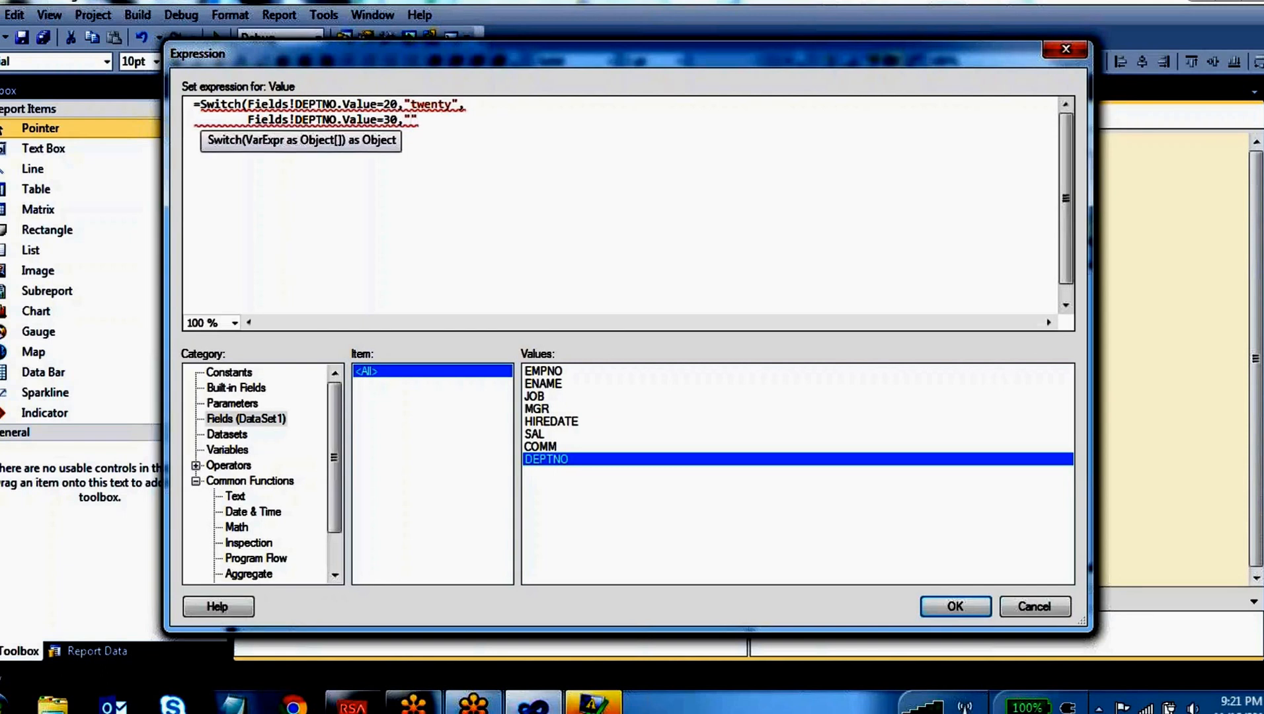
{"action": "type", "text": "Thirty\","}
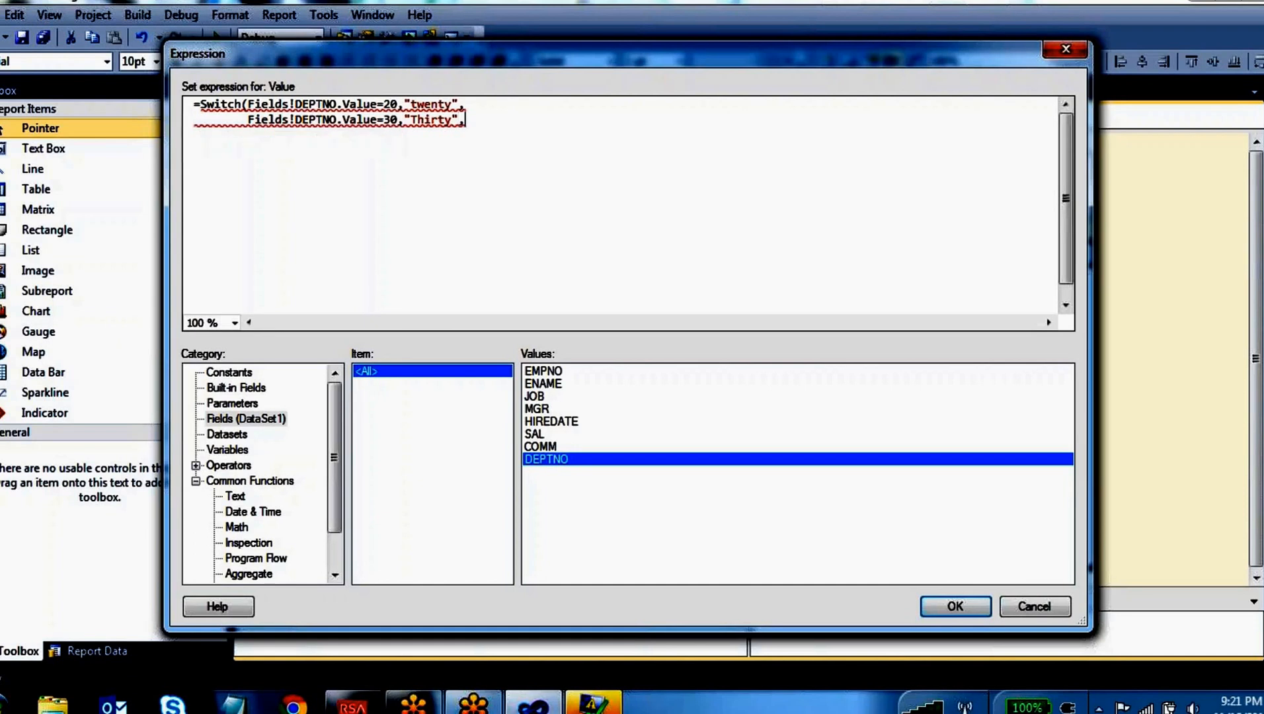
Add a third line with the condition Fields!DEPTNO.Value=40 and the result "Fourty", and close the Switch expression
{"action": "key", "text": "Return"}
{"action": "key", "text": "ctrl+v"}
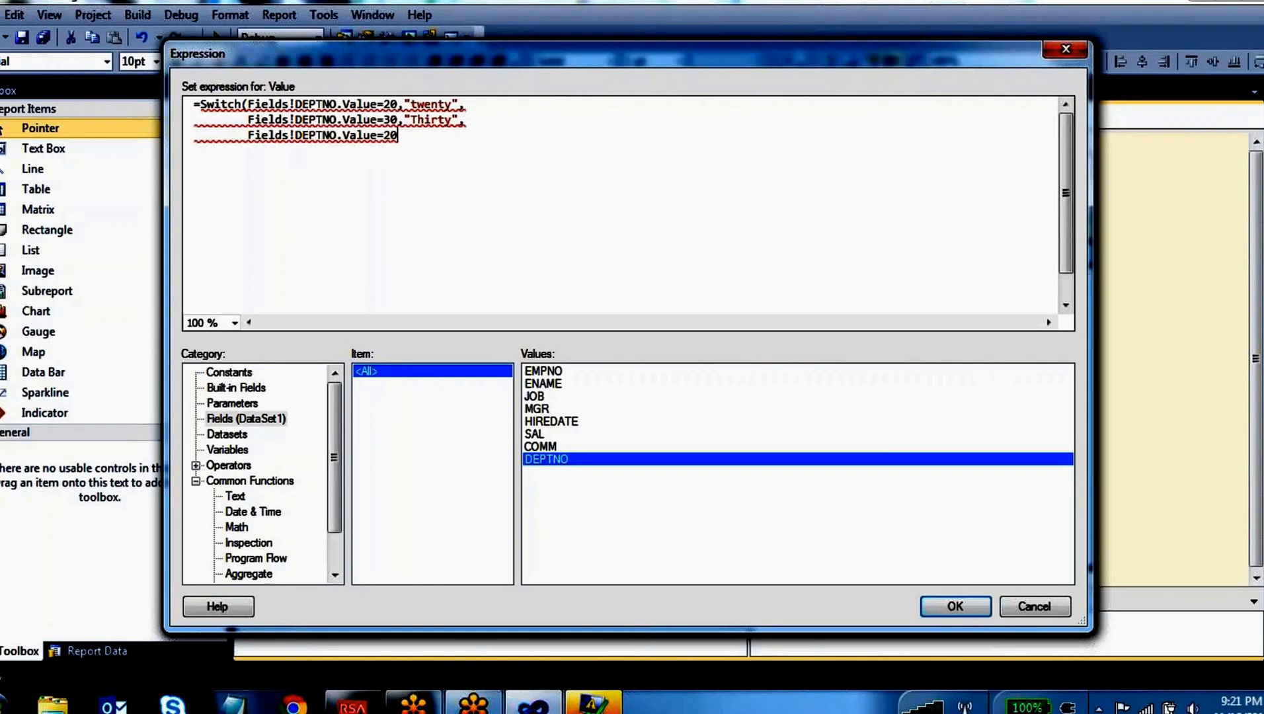
{"action": "key", "text": "BackSpace"}
{"action": "key", "text": "BackSpace"}
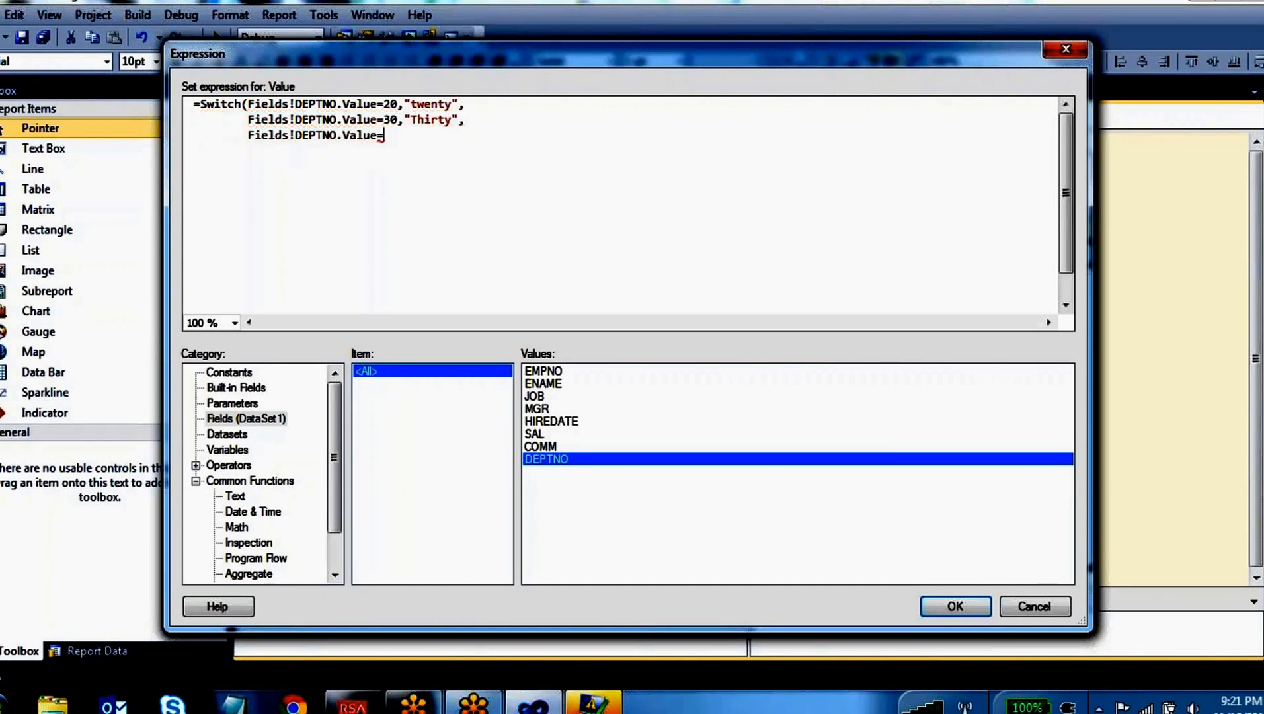
{"action": "type", "text": "40,\""}
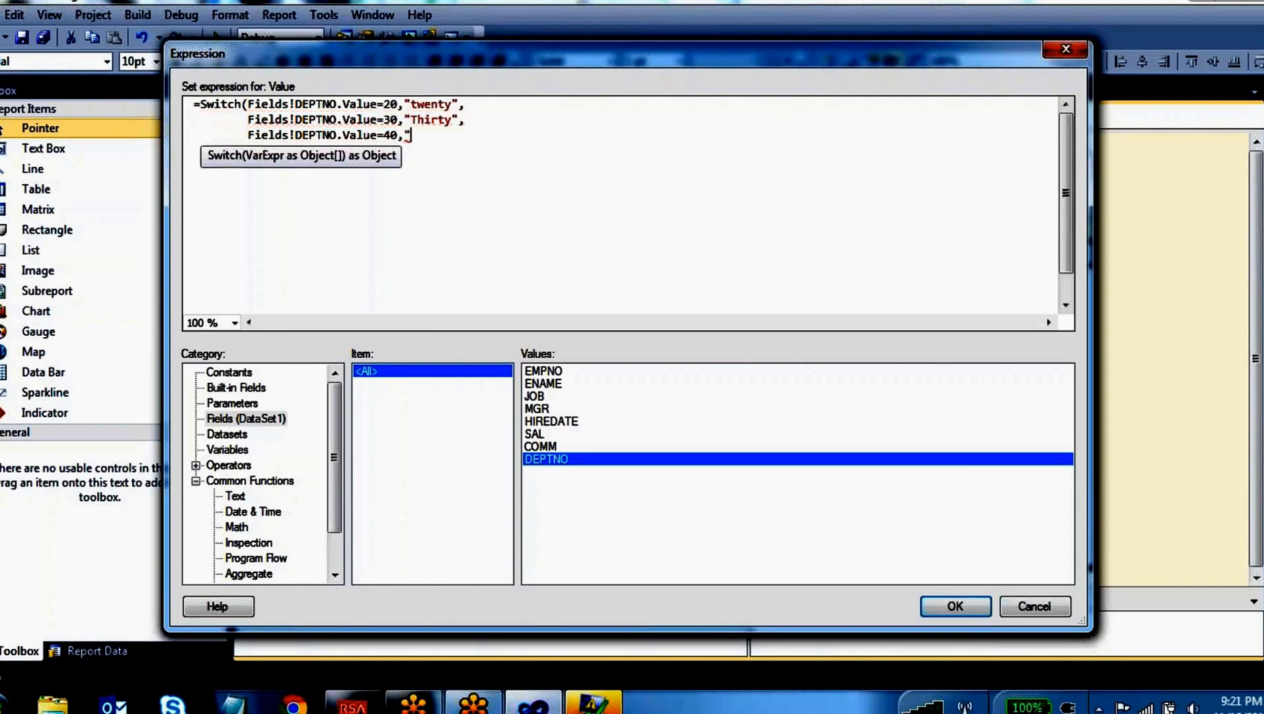
{"action": "type", "text": "Fourty"}
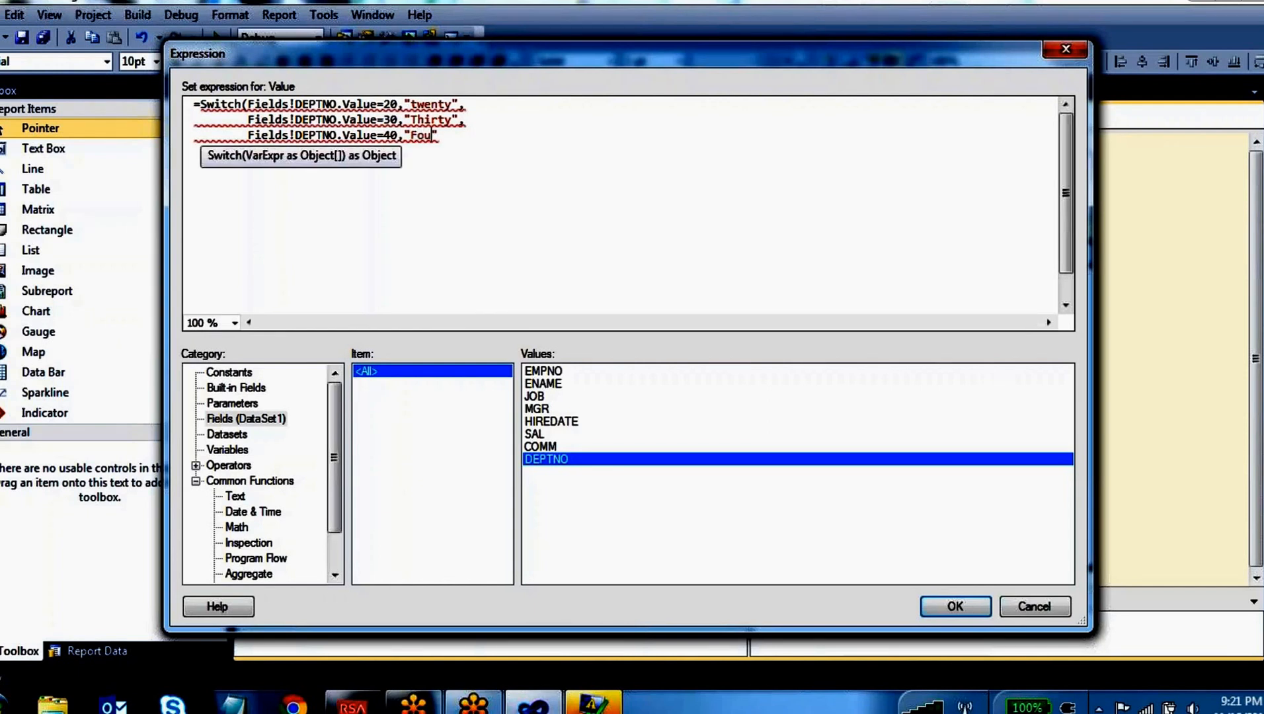
{"action": "key", "text": "End"}
{"action": "type", "text": ")"}
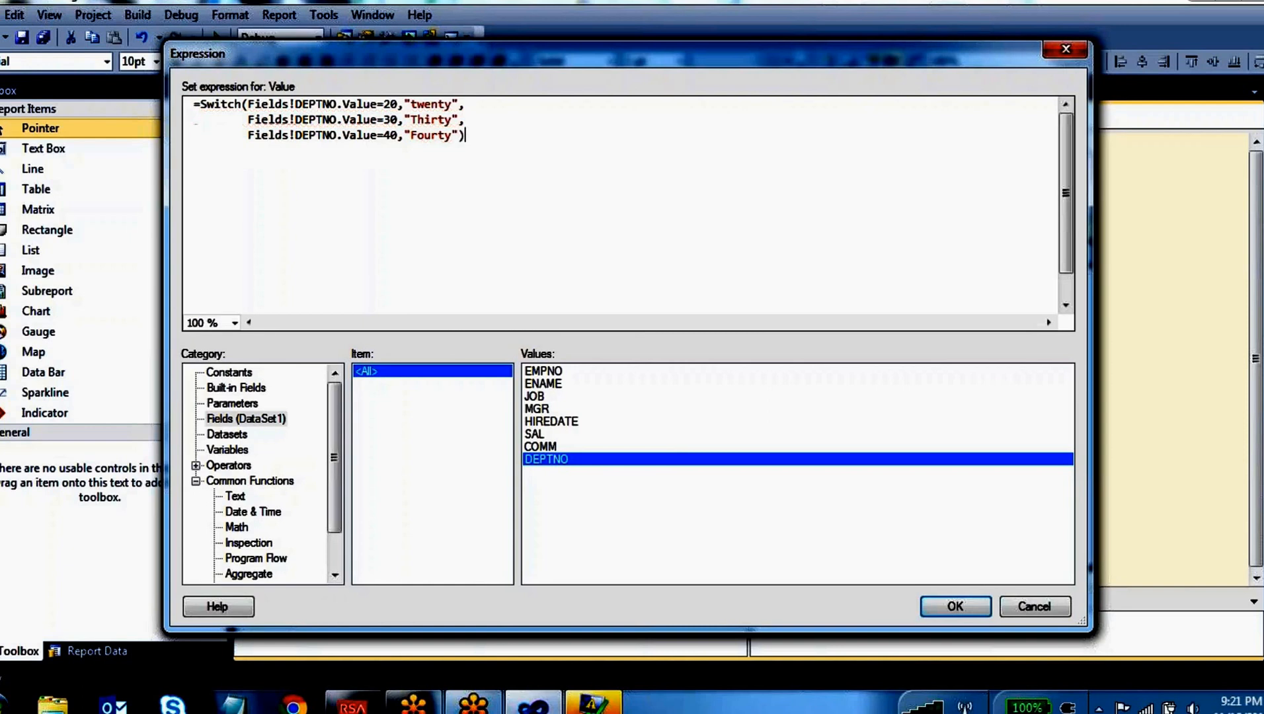
{"action": "left_click", "coordinate": [575, 50]}
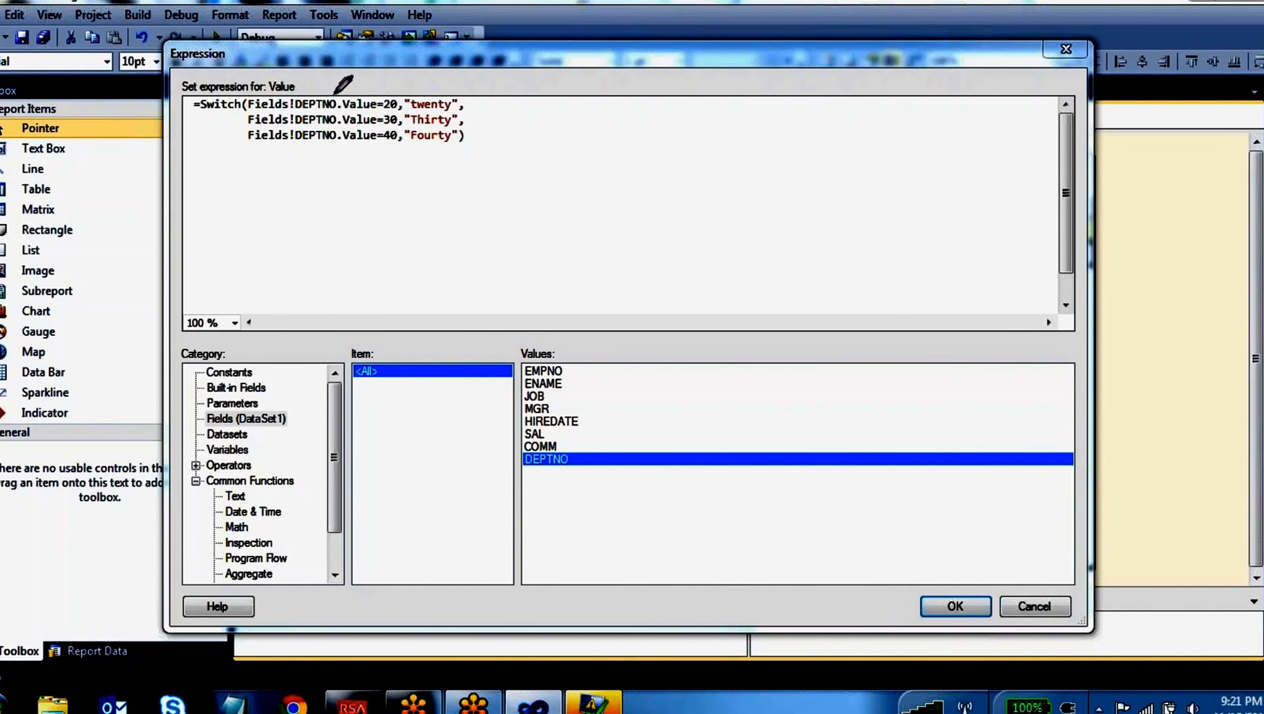
{"action": "mouse_move", "coordinate": [295, 96]}
{"action": "left_mouse_down"}
{"action": "mouse_move", "coordinate": [334, 115]}
{"action": "mouse_move", "coordinate": [339, 99]}
{"action": "left_mouse_up"}
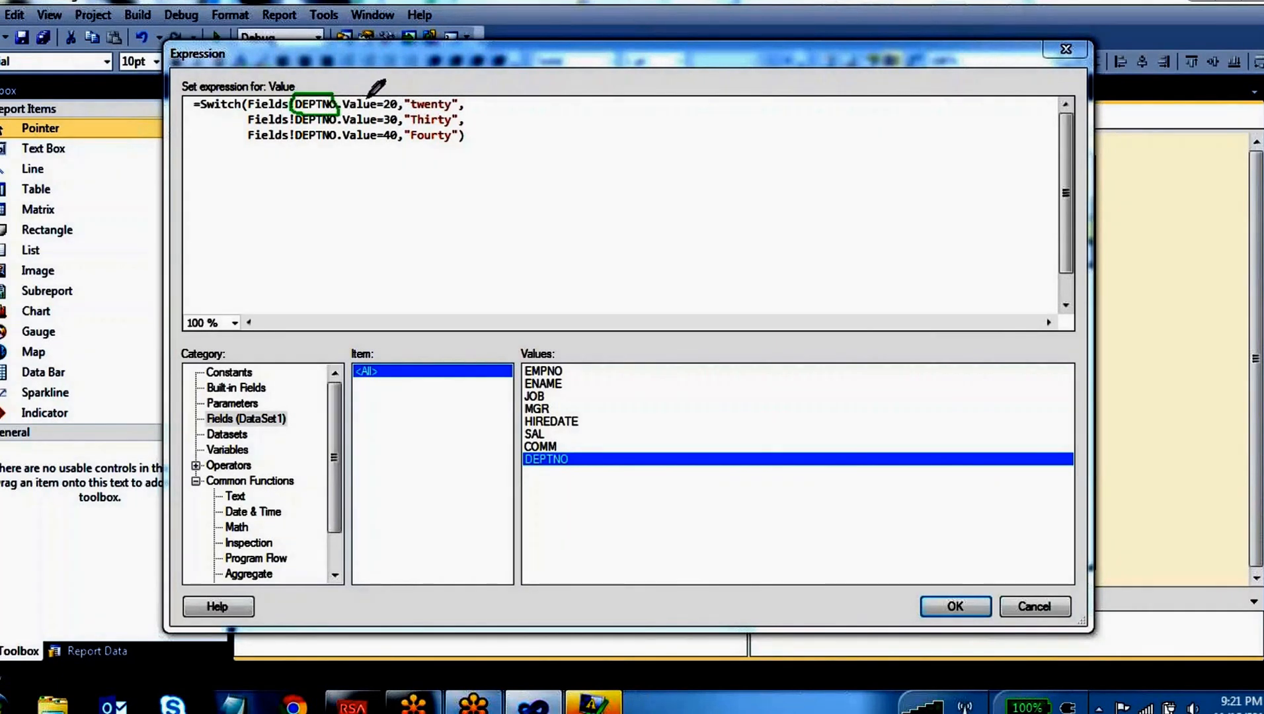
{"action": "mouse_move", "coordinate": [387, 98]}
{"action": "left_mouse_down"}
{"action": "mouse_move", "coordinate": [426, 80]}
{"action": "mouse_move", "coordinate": [433, 98]}
{"action": "left_mouse_up"}
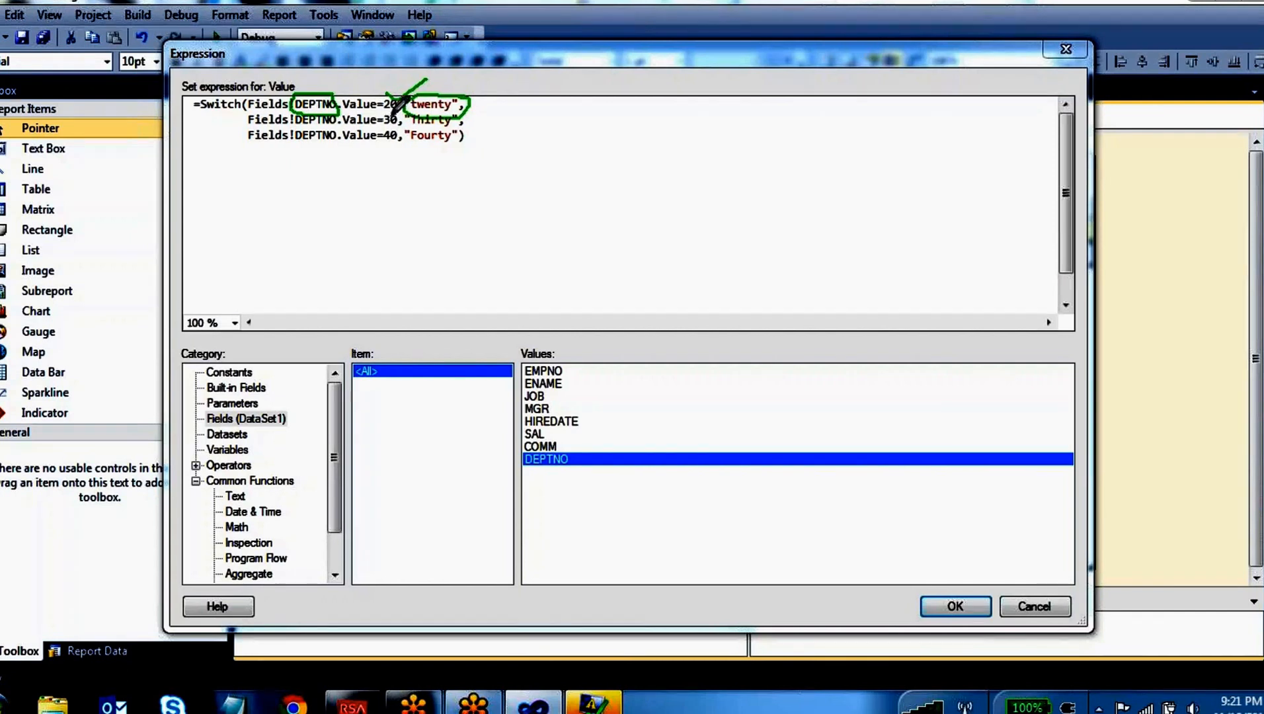
{"action": "mouse_move", "coordinate": [397, 114]}
{"action": "left_mouse_down"}
{"action": "mouse_move", "coordinate": [361, 113]}
{"action": "mouse_move", "coordinate": [397, 123]}
{"action": "left_mouse_up"}
{"action": "mouse_move", "coordinate": [397, 130]}
{"action": "left_mouse_down"}
{"action": "mouse_move", "coordinate": [382, 140]}
{"action": "mouse_move", "coordinate": [404, 131]}
{"action": "left_mouse_up"}
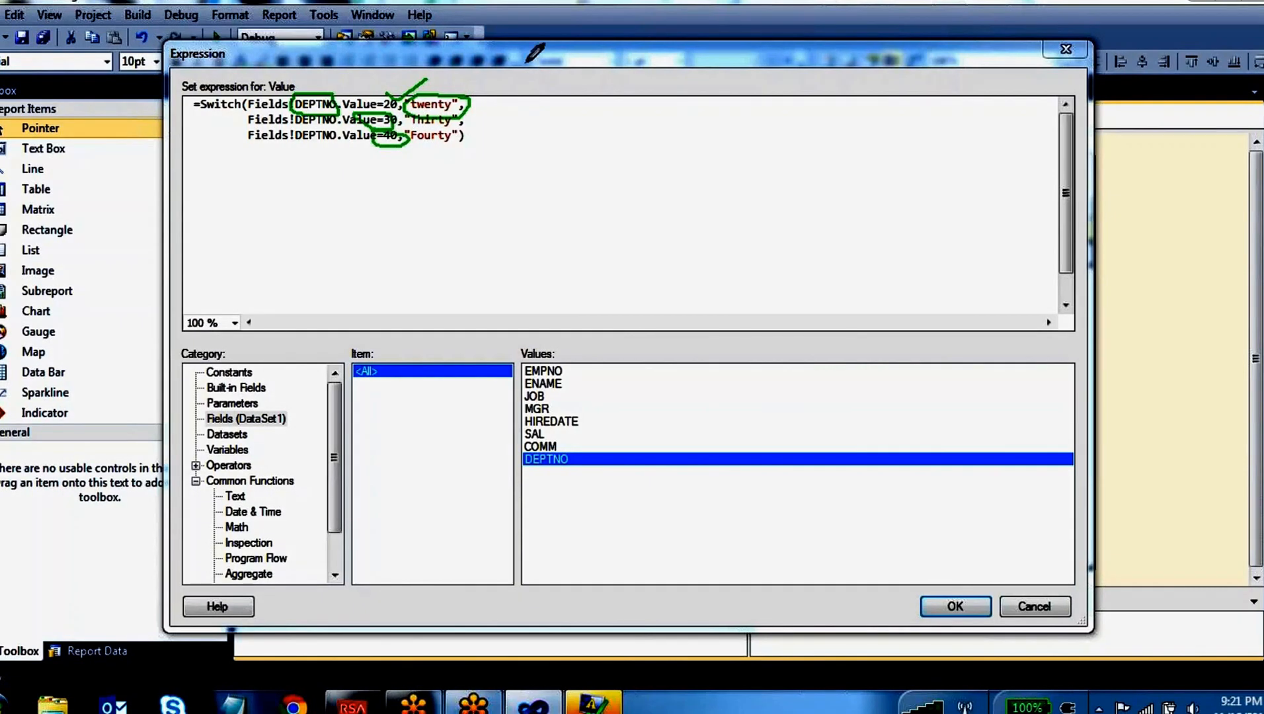
{"action": "left_click", "coordinate": [711, 52]}
{"action": "left_click", "coordinate": [498, 145]}
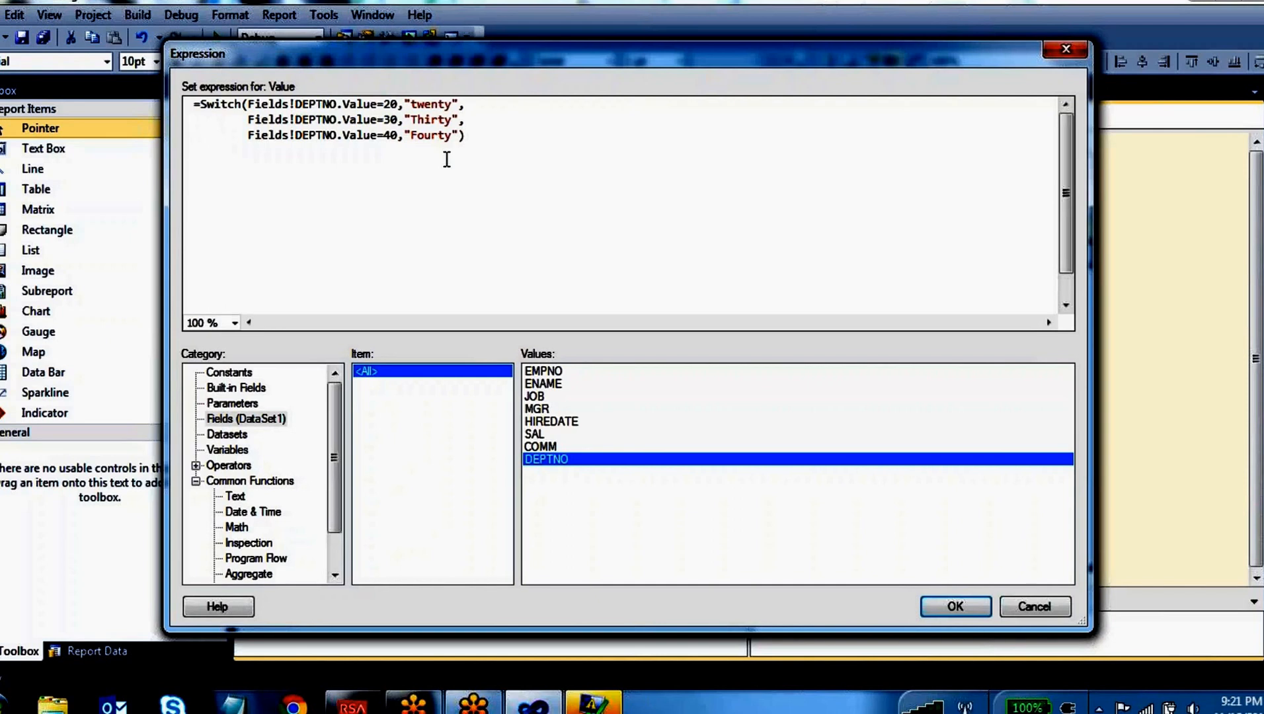
Apply the Switch expression to the calculated column and preview the Dashboard report
{"action": "left_click", "coordinate": [964, 609]}
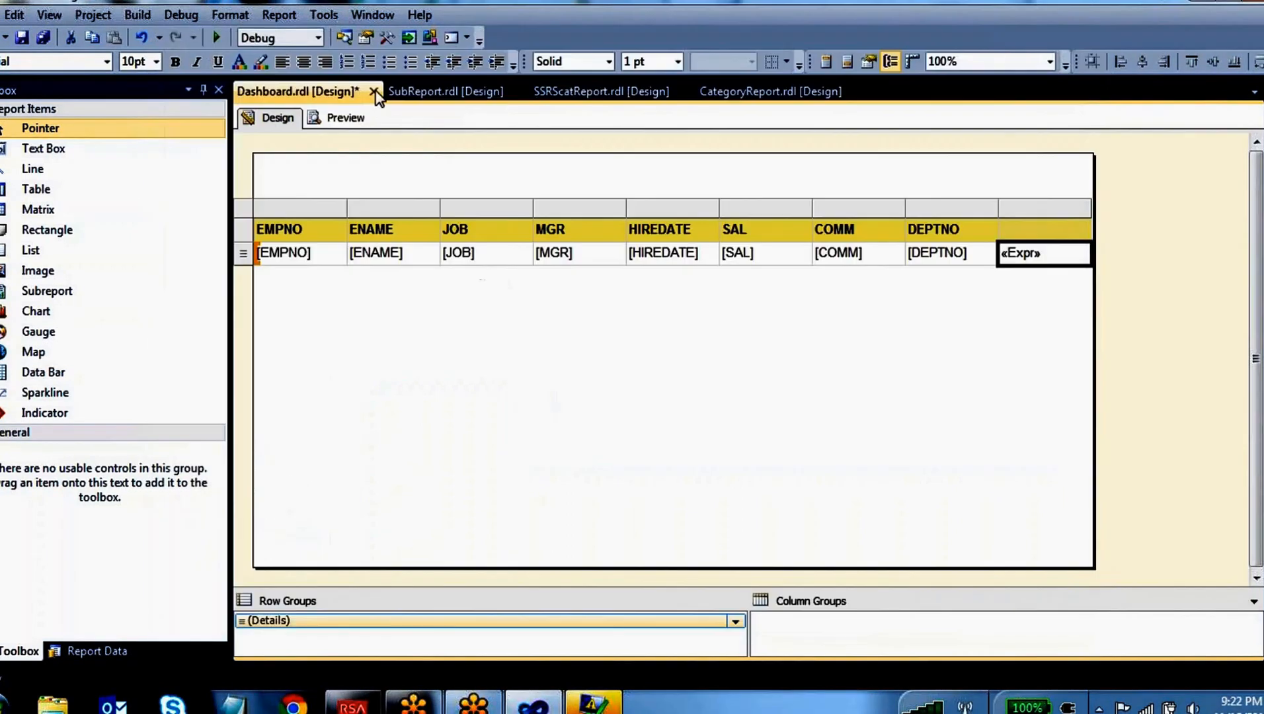
{"action": "left_click", "coordinate": [344, 118]}
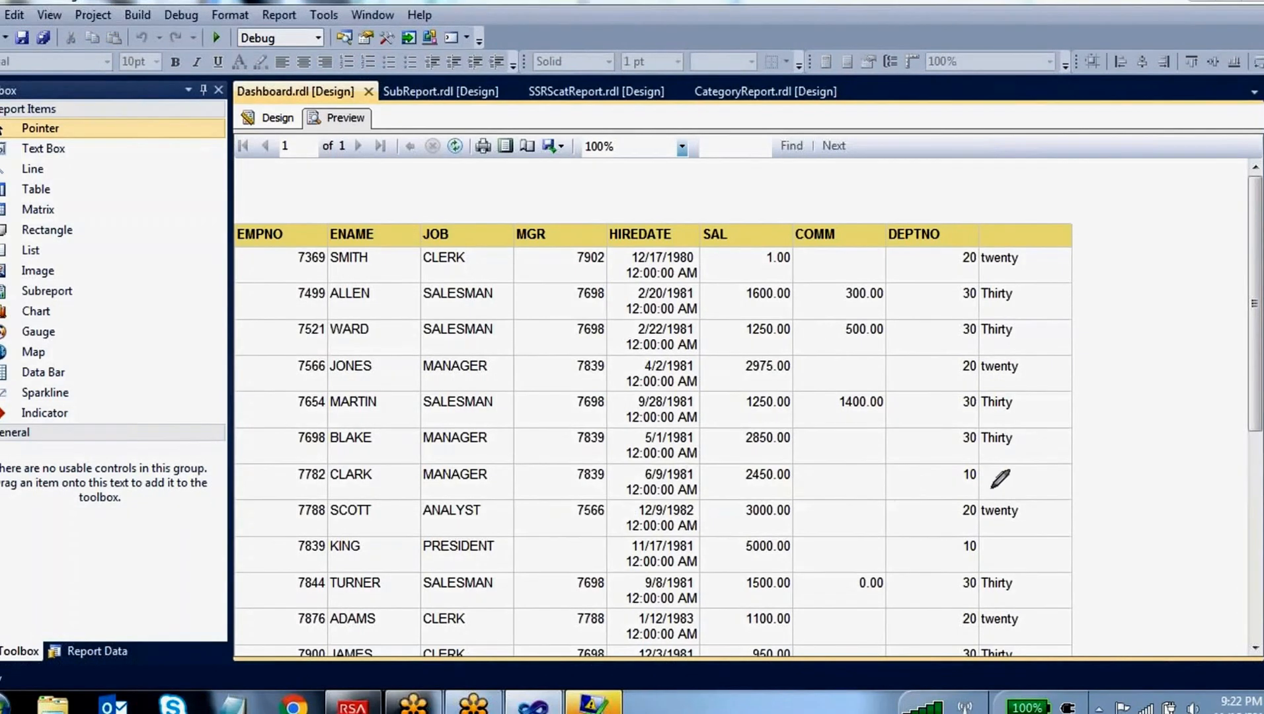
{"action": "mouse_move", "coordinate": [977, 467]}
{"action": "left_mouse_down"}
{"action": "mouse_move", "coordinate": [951, 482]}
{"action": "mouse_move", "coordinate": [985, 487]}
{"action": "mouse_move", "coordinate": [973, 467]}
{"action": "left_mouse_up"}
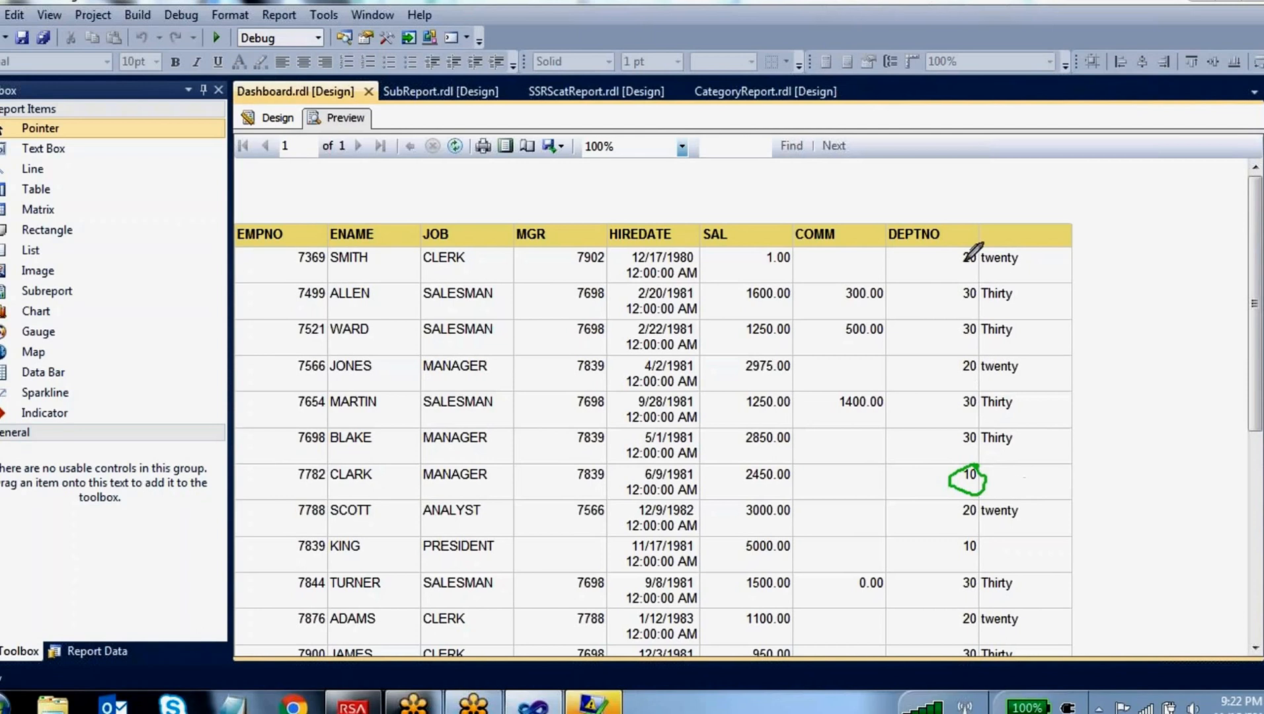
{"action": "left_click_drag", "start_coordinate": [960, 247], "coordinate": [1003, 212]}
{"action": "left_click_drag", "start_coordinate": [965, 293], "coordinate": [1028, 253]}
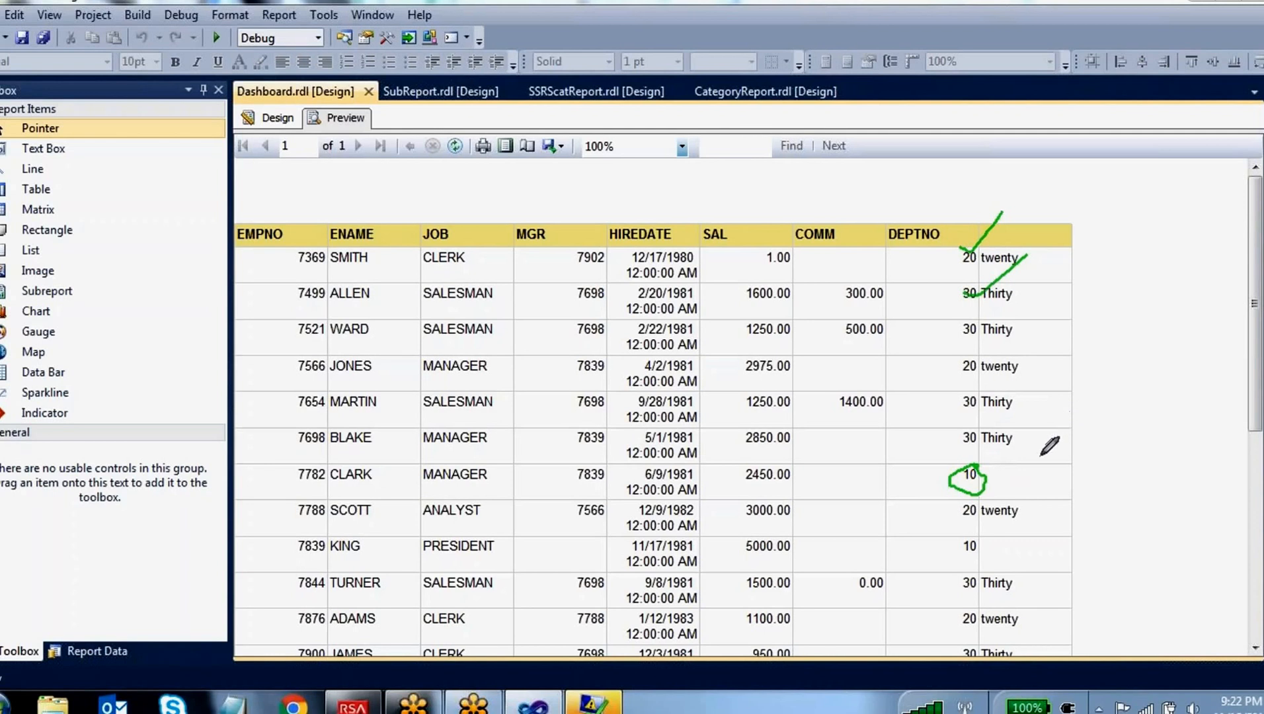
{"action": "mouse_move", "coordinate": [995, 472]}
{"action": "left_mouse_down"}
{"action": "mouse_move", "coordinate": [1033, 487]}
{"action": "mouse_move", "coordinate": [1000, 497]}
{"action": "left_mouse_up"}
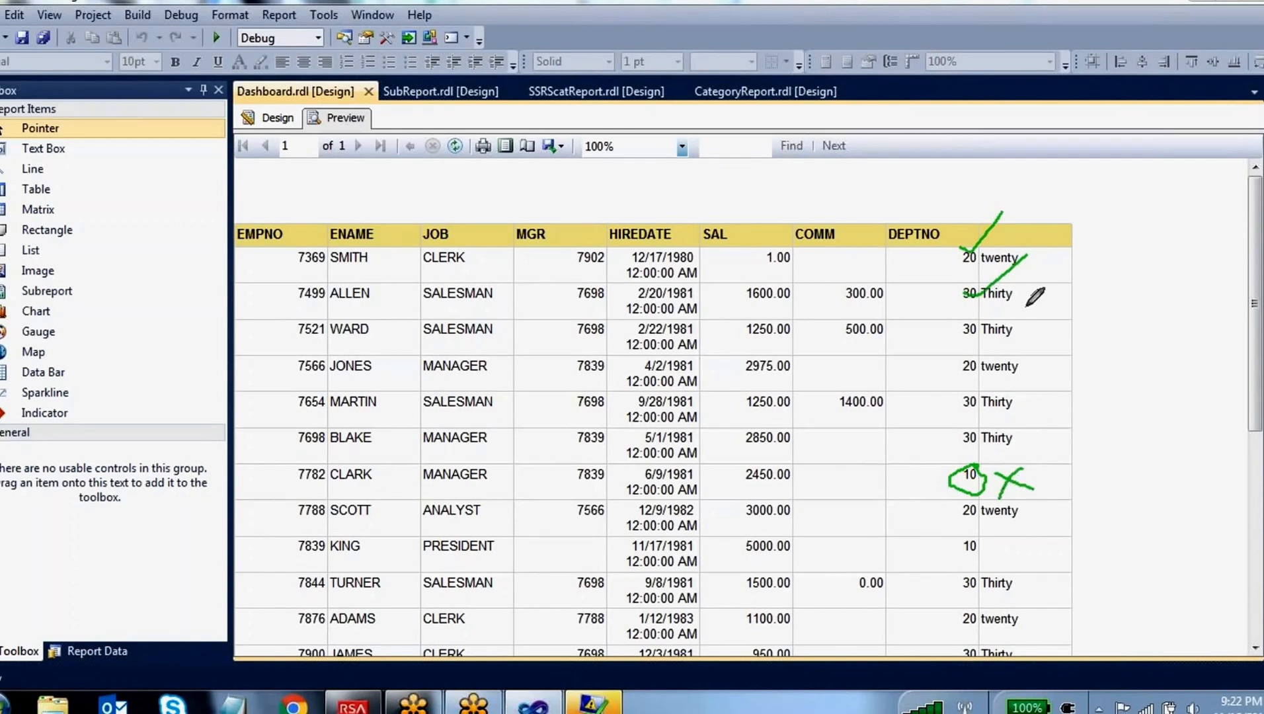
{"action": "left_click_drag", "start_coordinate": [959, 250], "coordinate": [1003, 212]}
{"action": "left_click_drag", "start_coordinate": [1014, 256], "coordinate": [1063, 213]}
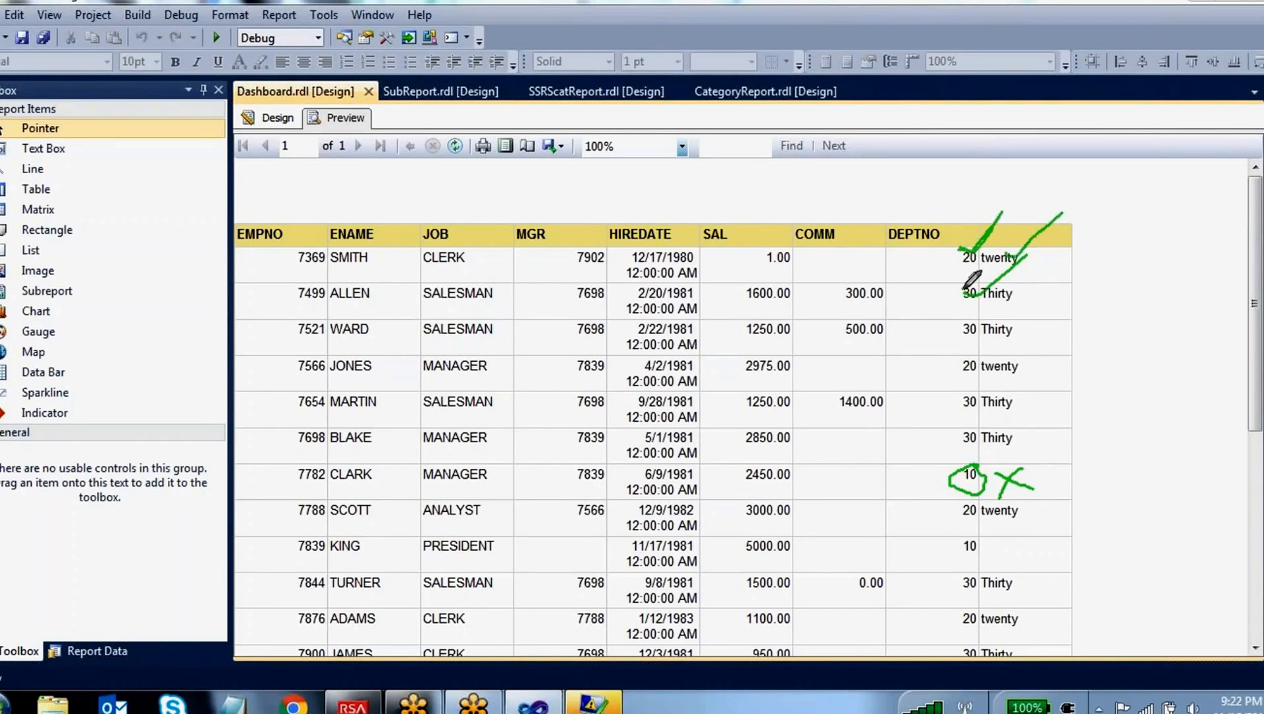
{"action": "mouse_move", "coordinate": [1008, 286]}
{"action": "left_mouse_down"}
{"action": "mouse_move", "coordinate": [1068, 260]}
{"action": "mouse_move", "coordinate": [1088, 234]}
{"action": "left_mouse_up"}
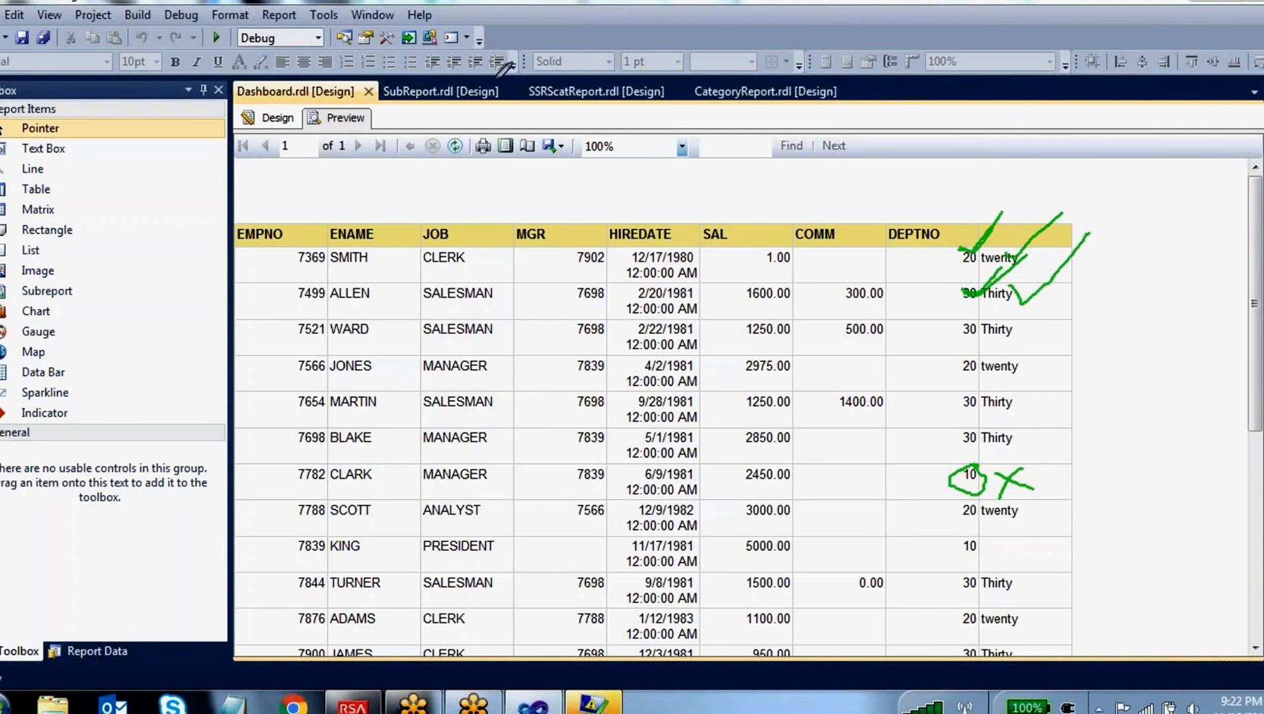
Return to the report design, reopen the calculated column's expression and review the DEPTNO 20 condition with its "twenty" result
{"action": "key", "text": "Escape"}
{"action": "left_click", "coordinate": [269, 117]}
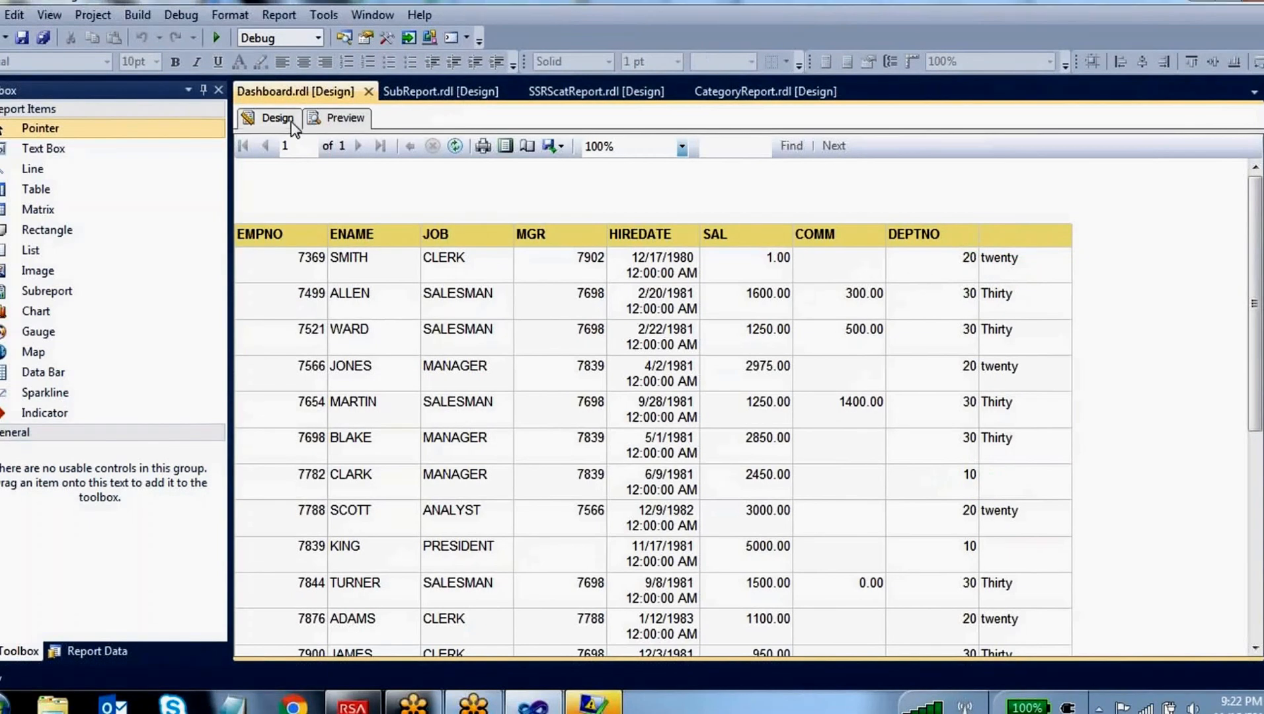
{"action": "right_click", "coordinate": [1034, 263]}
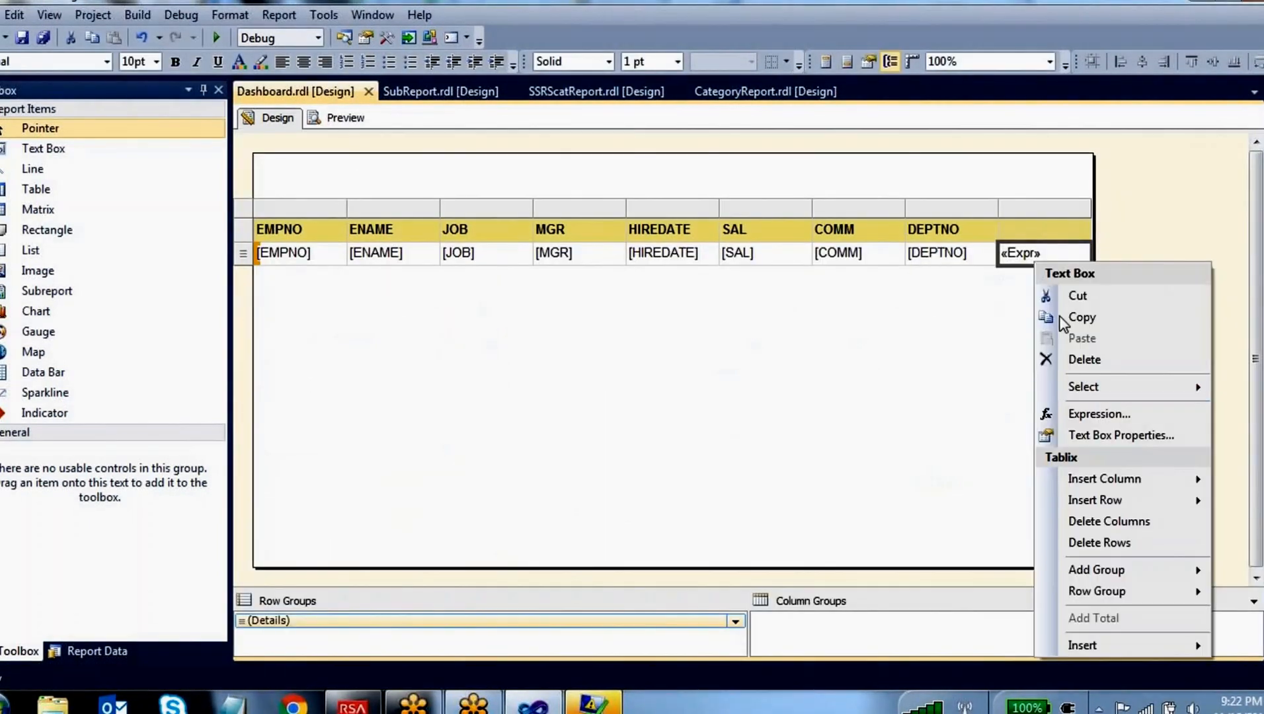
{"action": "left_click", "coordinate": [1101, 416]}
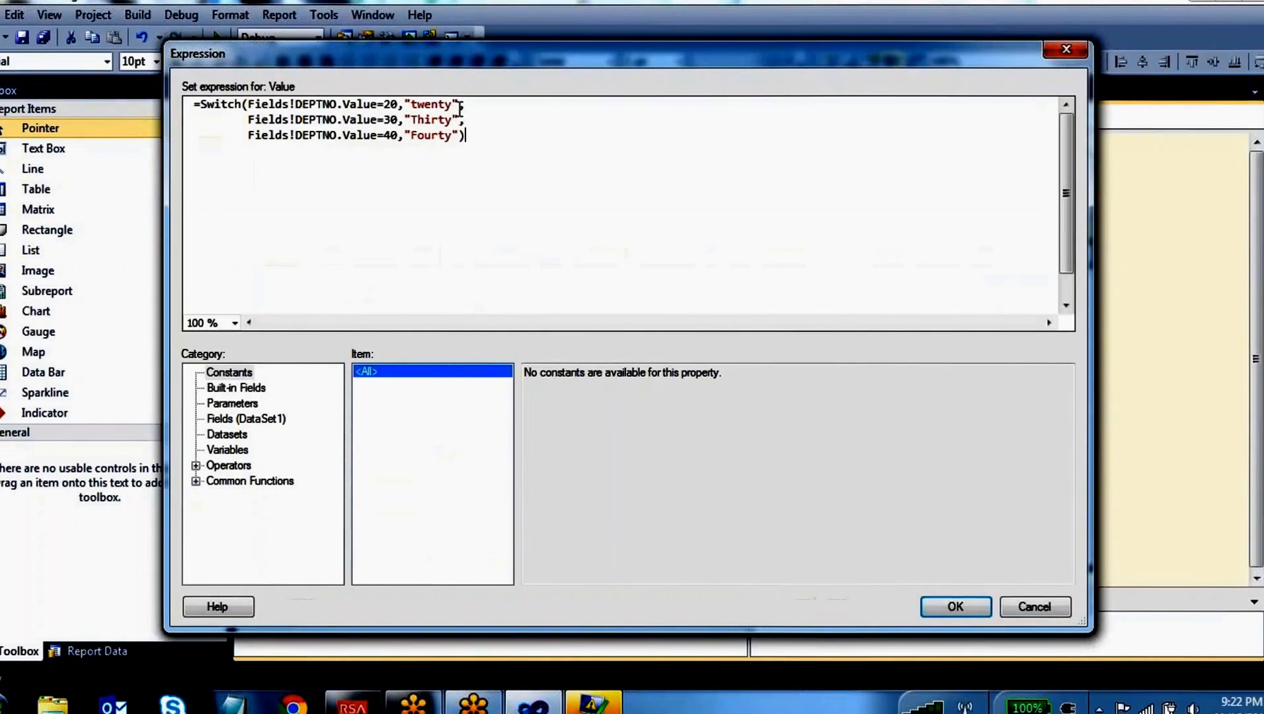
{"action": "left_click_drag", "start_coordinate": [457, 104], "coordinate": [247, 106]}
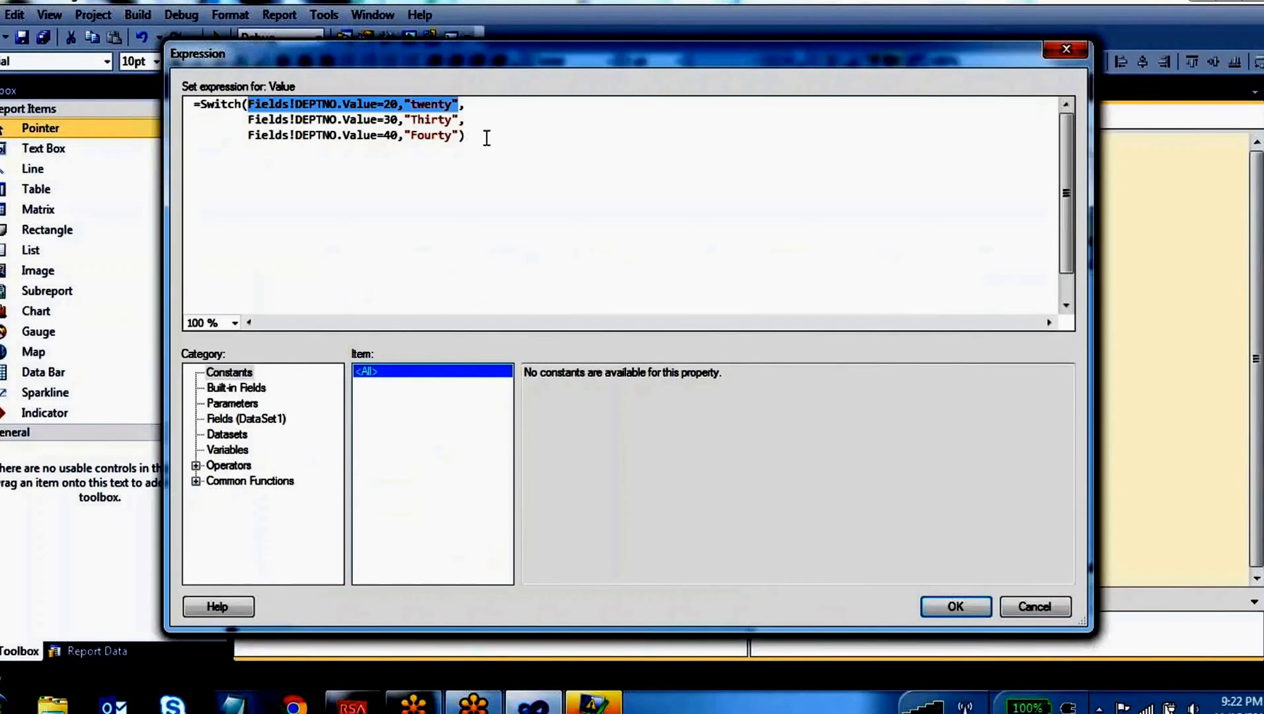
{"action": "left_click", "coordinate": [461, 104]}
{"action": "left_click_drag", "start_coordinate": [457, 104], "coordinate": [403, 104]}
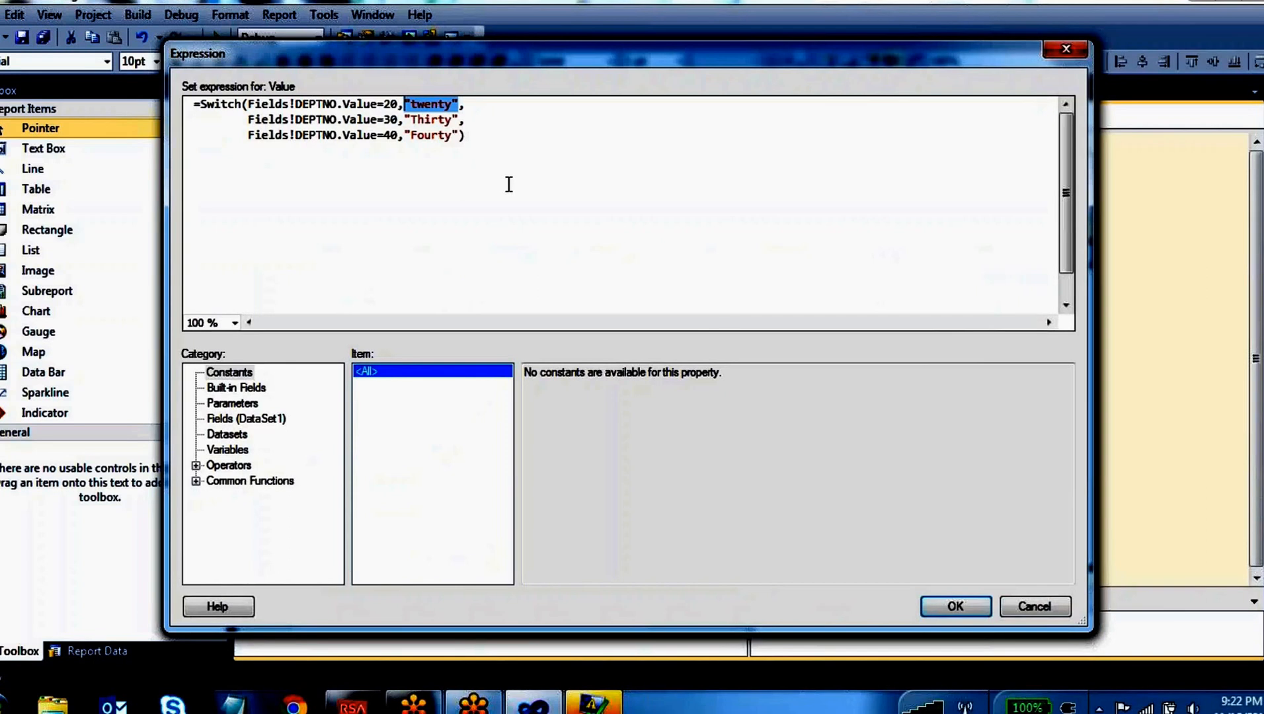
Show the description of the Program Flow function Choose and select the entire Switch call after the equals sign
{"action": "left_click", "coordinate": [196, 481]}
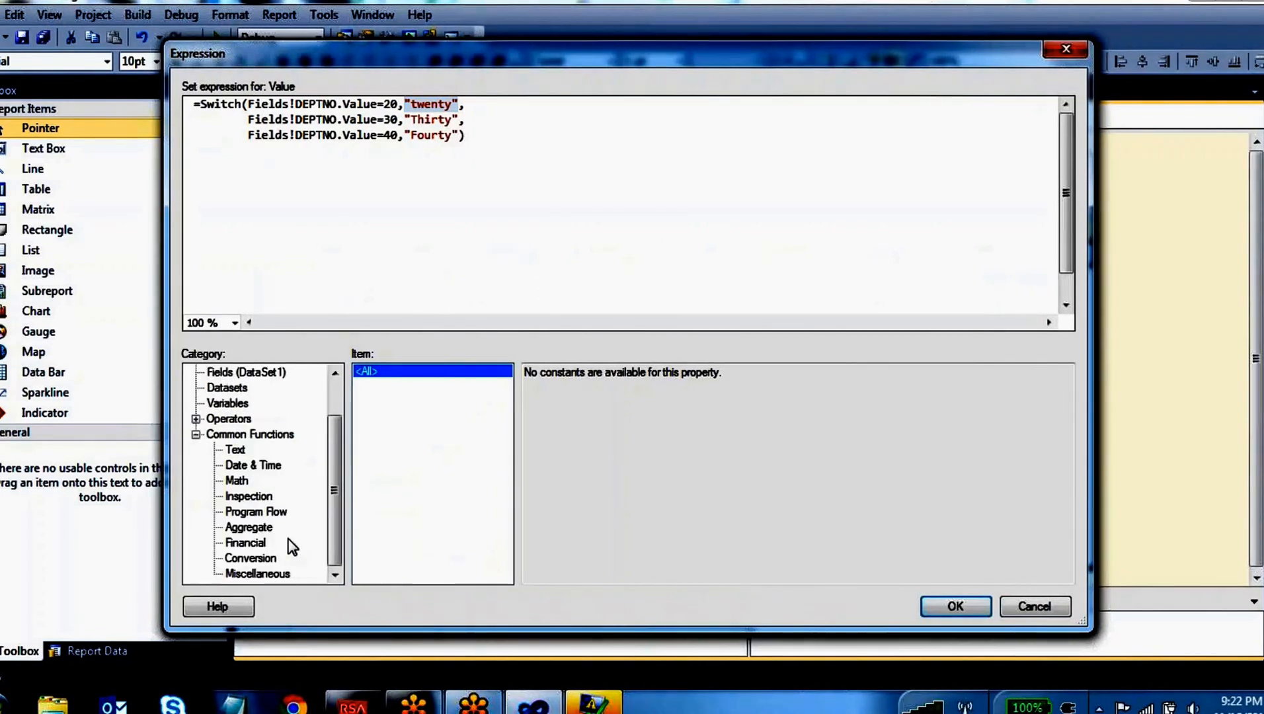
{"action": "left_click", "coordinate": [281, 512]}
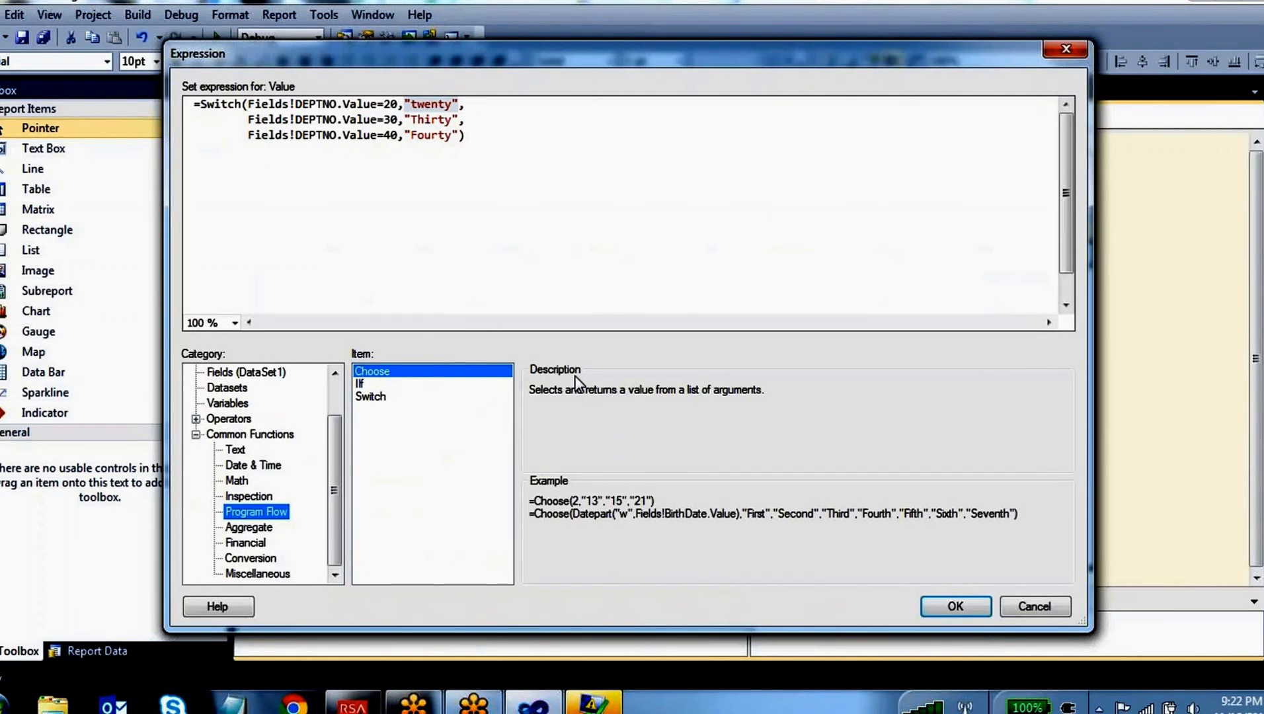
{"action": "left_click_drag", "start_coordinate": [466, 136], "coordinate": [200, 108]}
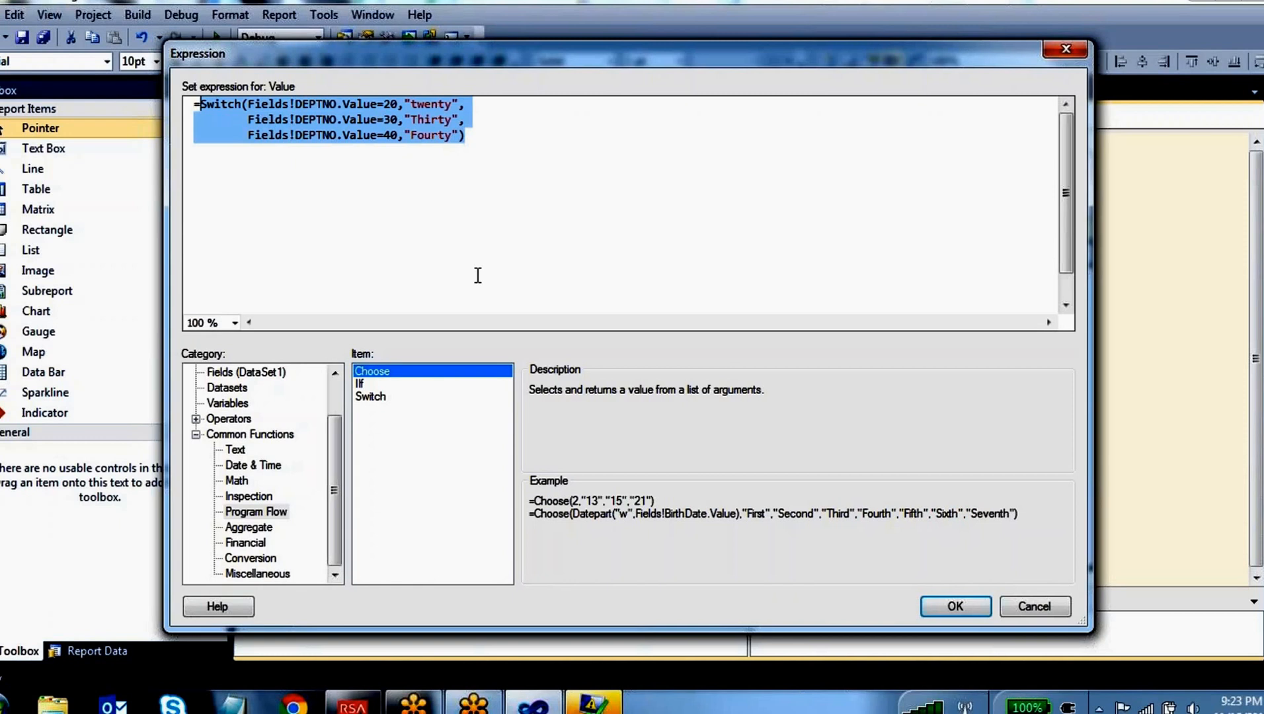
Replace the Switch call with month( and insert the DEPTNO field from DataSet1 as its argument
{"action": "type", "text": "month("}
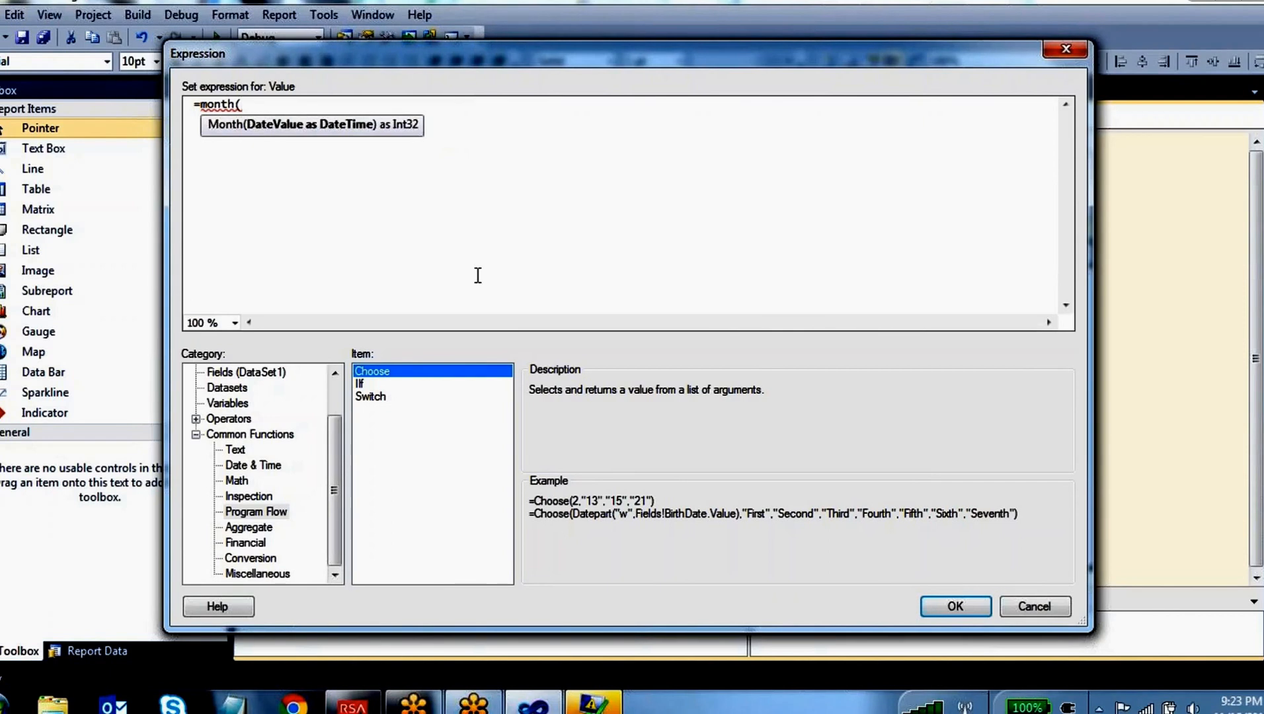
{"action": "left_click", "coordinate": [256, 374]}
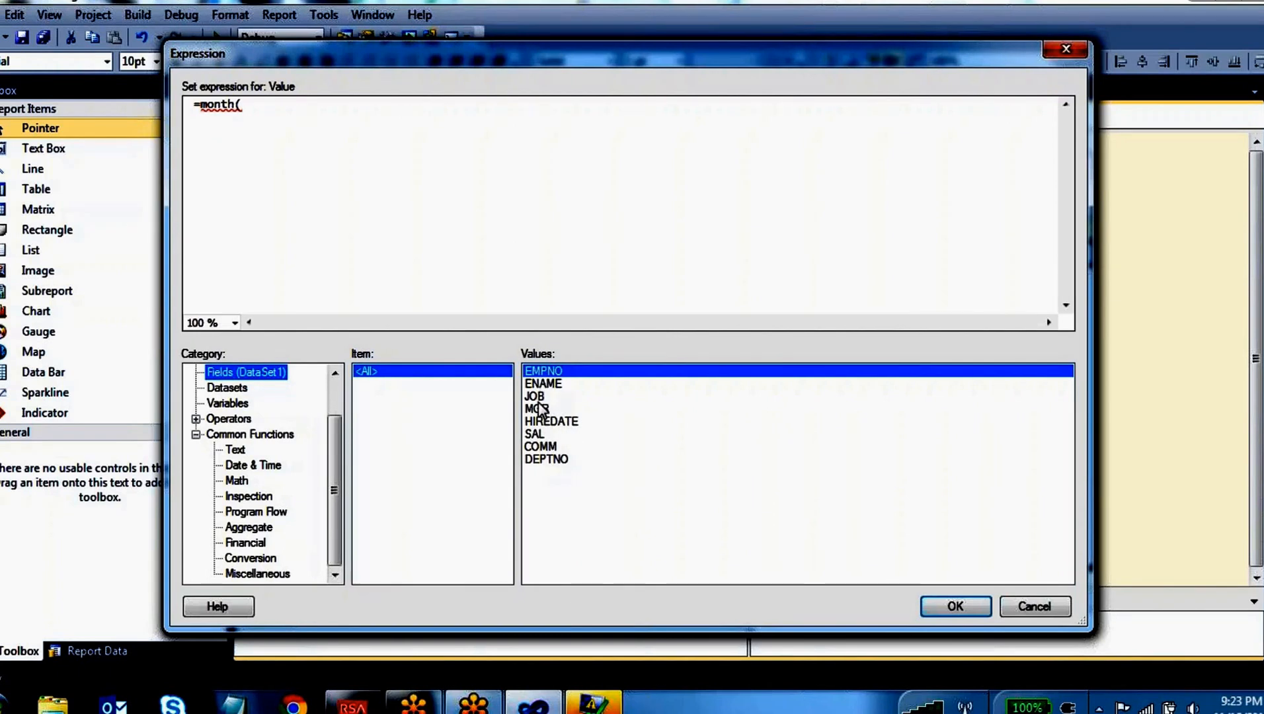
{"action": "double_click", "coordinate": [554, 460]}
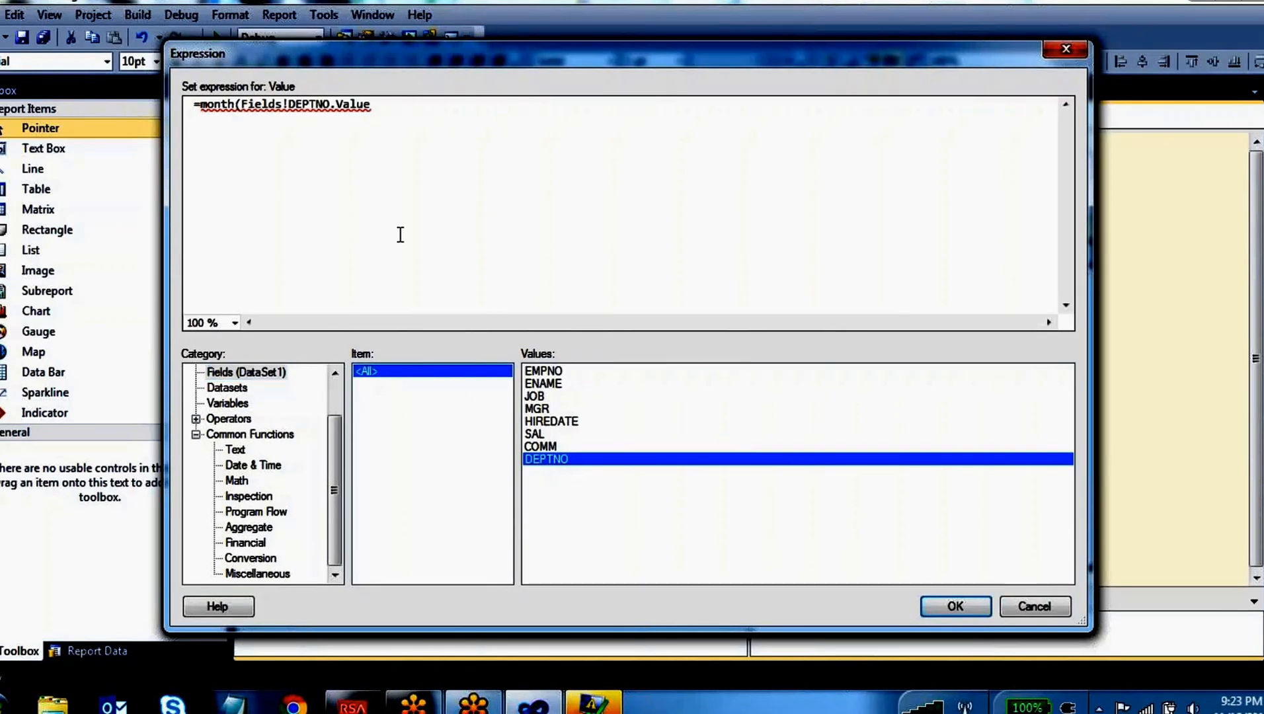
Replace month( with choose( in front of Fields!DEPTNO.Value
{"action": "key", "text": "Left"}
{"action": "key", "text": "Left"}
{"action": "key", "text": "Left"}
{"action": "key", "text": "Left"}
{"action": "key", "text": "Left"}
{"action": "key", "text": "Left"}
{"action": "key", "text": "Left"}
{"action": "key", "text": "Left"}
{"action": "key", "text": "Left"}
{"action": "key", "text": "Left"}
{"action": "key", "text": "Left"}
{"action": "key", "text": "Left"}
{"action": "key", "text": "Left"}
{"action": "key", "text": "Left"}
{"action": "key", "text": "Left"}
{"action": "key", "text": "Left"}
{"action": "key", "text": "Left"}
{"action": "key", "text": "Left"}
{"action": "key", "text": "Left"}
{"action": "key", "text": "BackSpace"}
{"action": "key", "text": "BackSpace"}
{"action": "key", "text": "BackSpace"}
{"action": "key", "text": "BackSpace"}
{"action": "key", "text": "BackSpace"}
{"action": "key", "text": "BackSpace"}
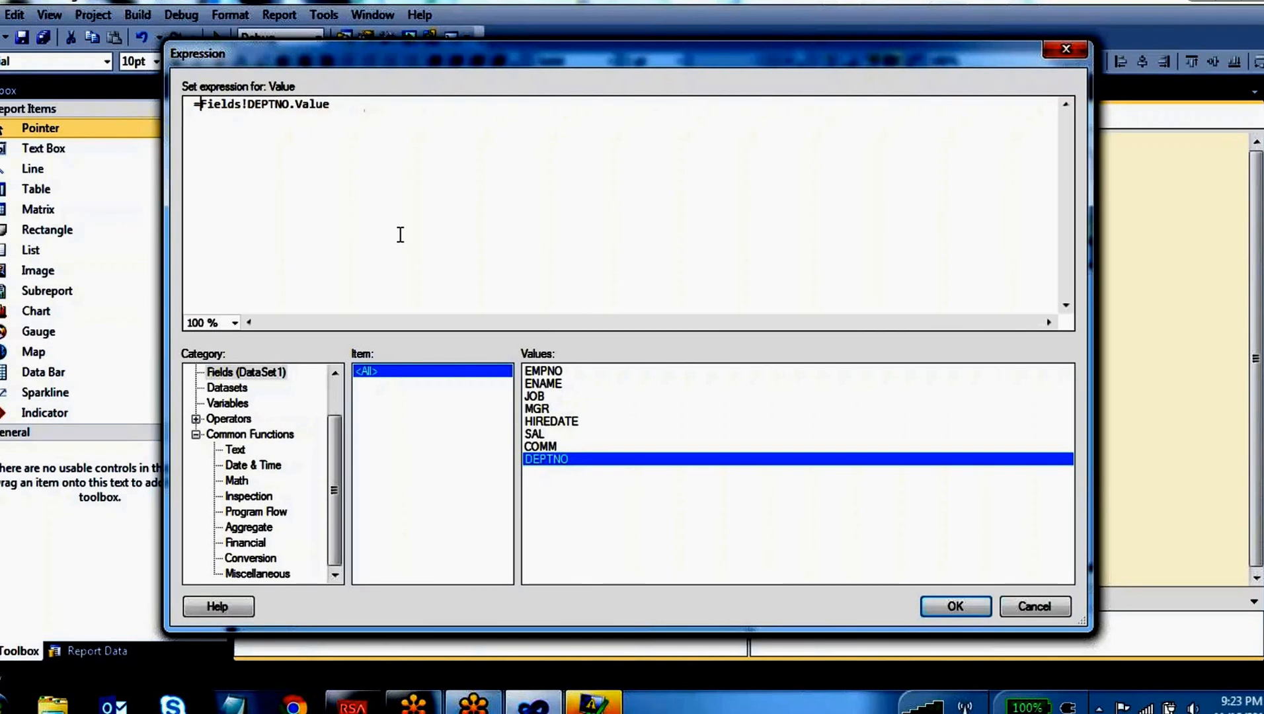
{"action": "type", "text": "choose("}
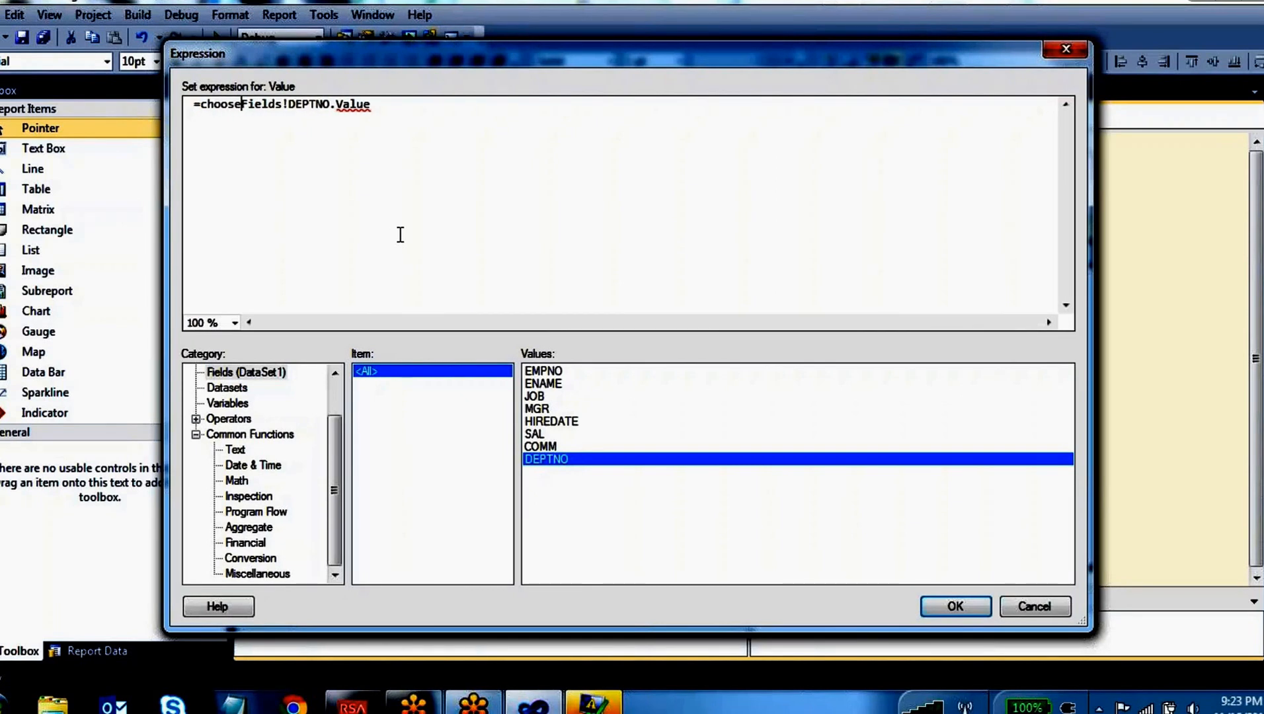
{"action": "key", "text": "Right"}
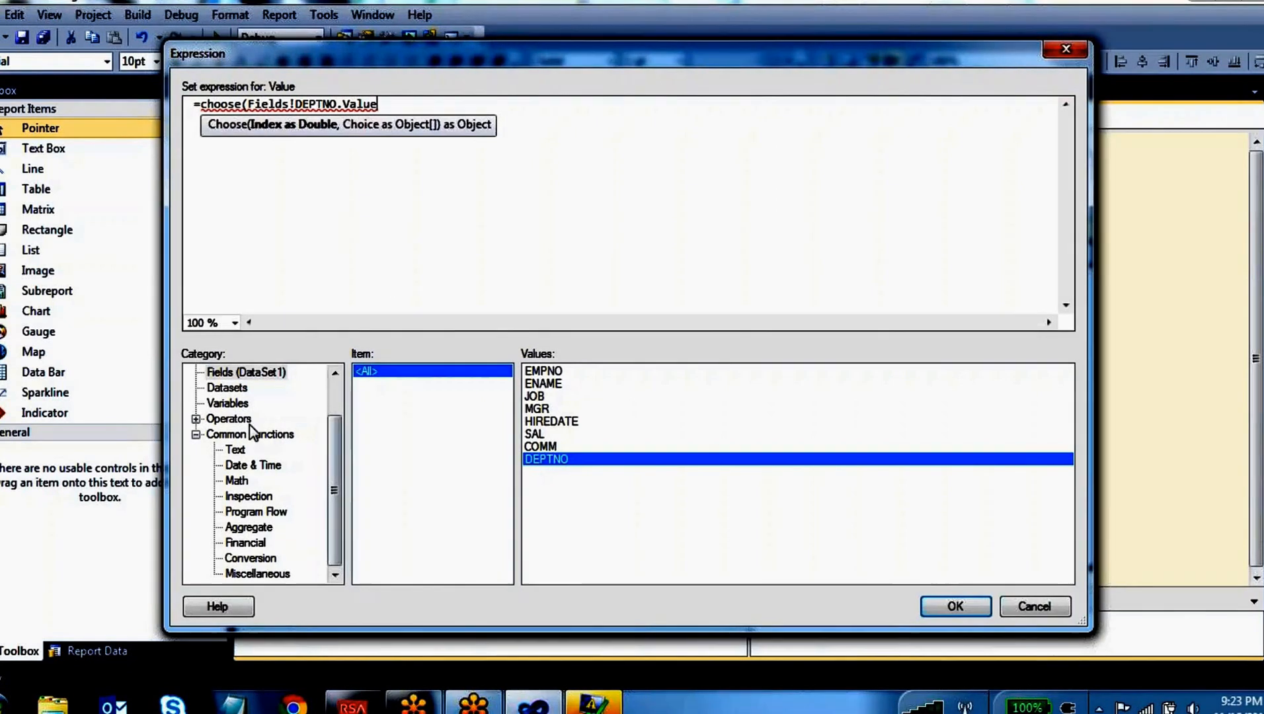
Show the example for the Program Flow function Choose and add "First" as the first choice after Fields!DEPTNO.Value
{"action": "left_click", "coordinate": [261, 527]}
{"action": "left_click", "coordinate": [256, 511]}
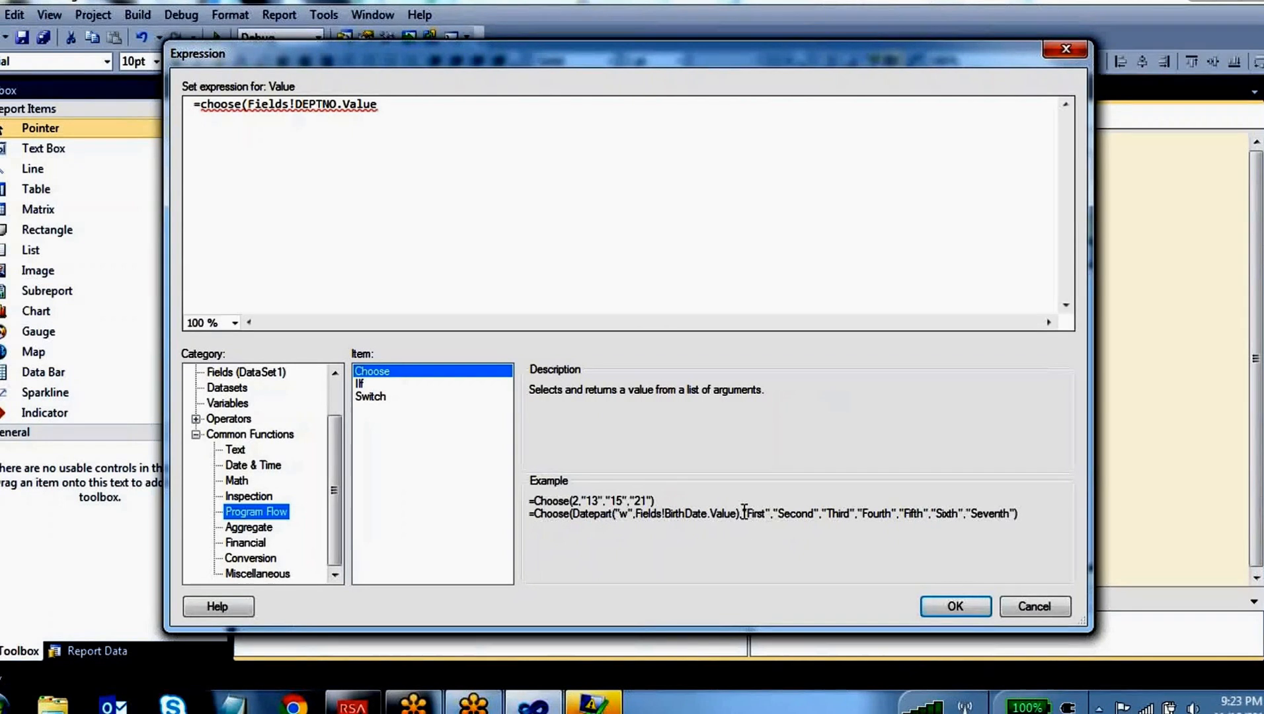
{"action": "left_click", "coordinate": [400, 104]}
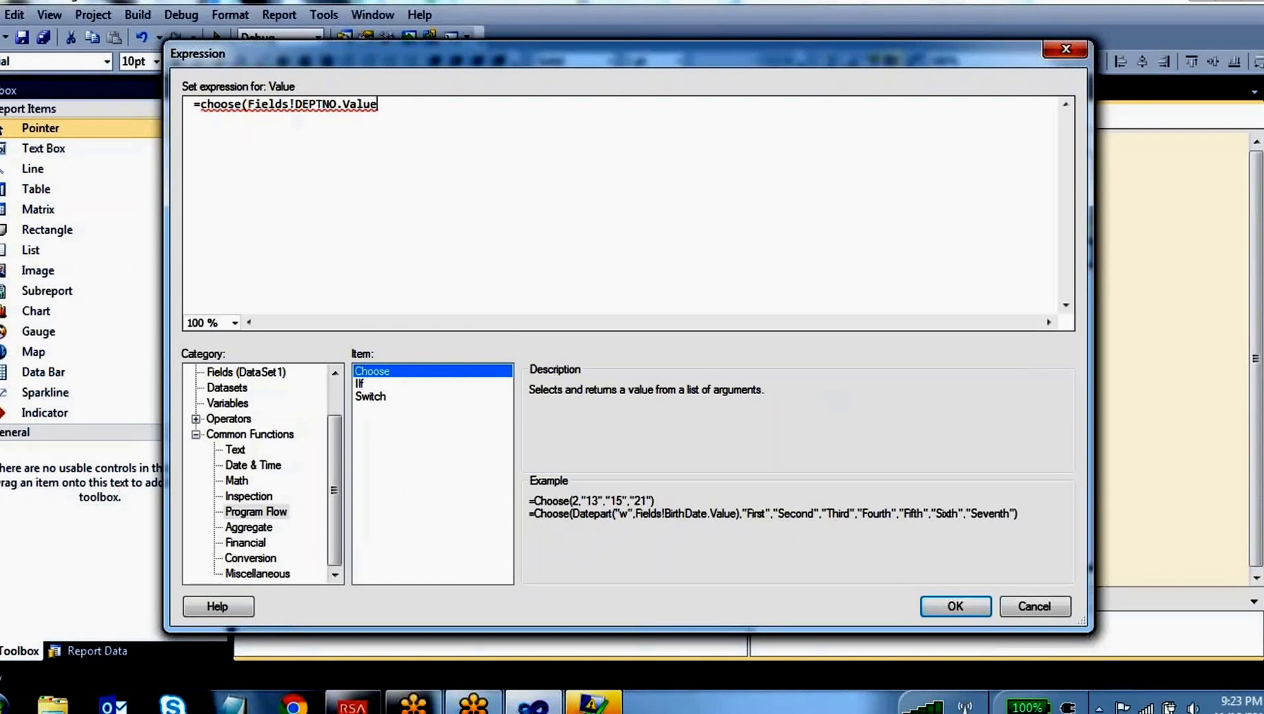
{"action": "type", "text": ","}
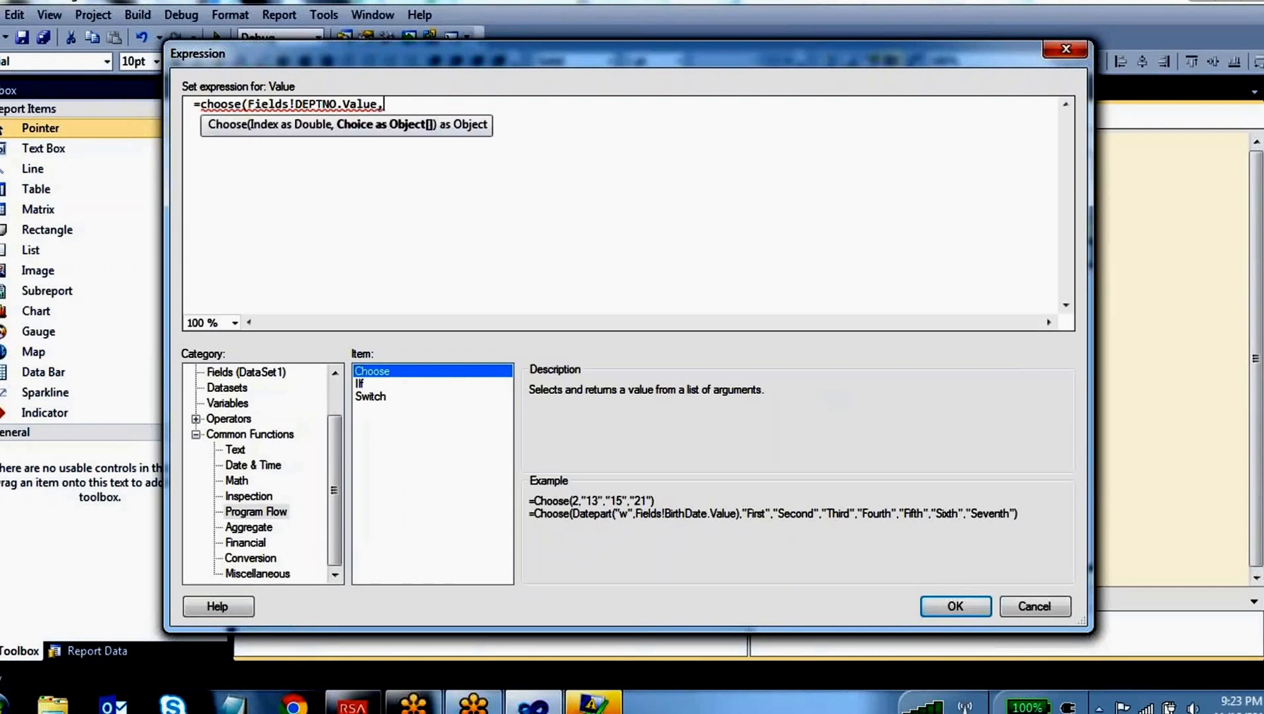
{"action": "type", "text": "\"\""}
{"action": "type", "text": "First"}
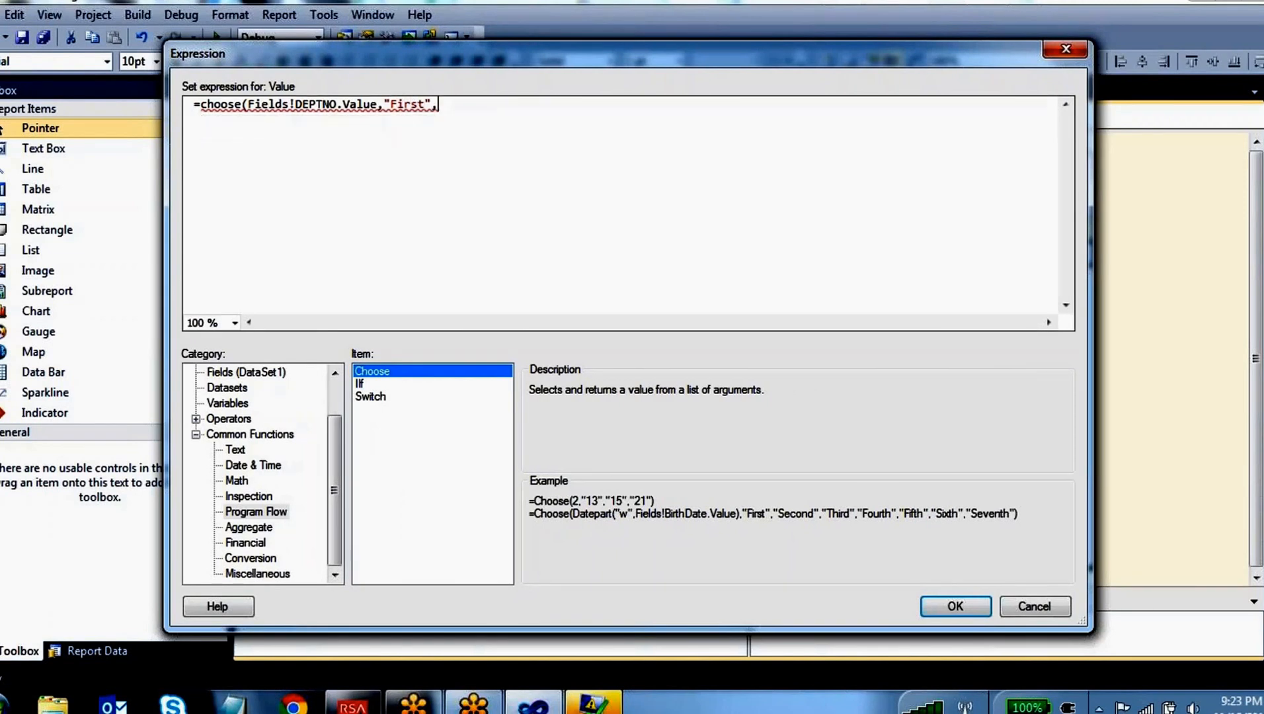
{"action": "type", "text": ",\"\""}
Add "second" as the second choice in the Choose expression
{"action": "key", "text": "Left"}
{"action": "type", "text": "Last"}
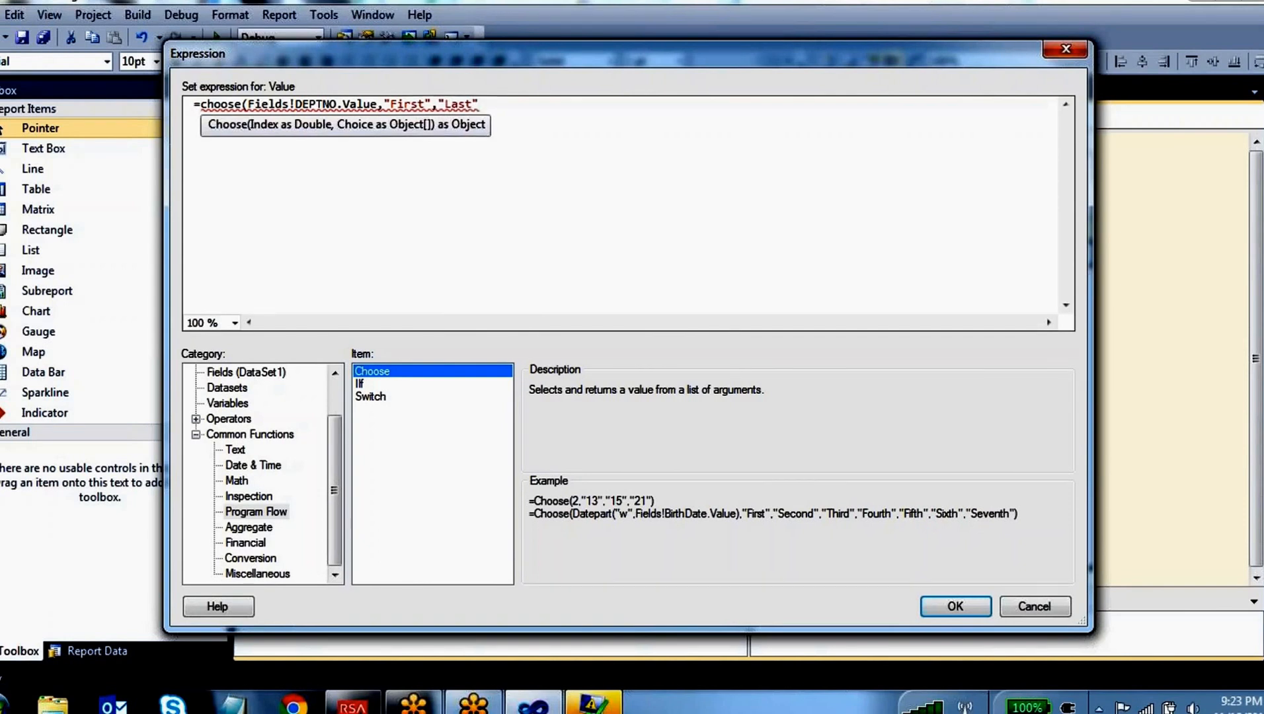
{"action": "key", "text": "BackSpace"}
{"action": "key", "text": "BackSpace"}
{"action": "key", "text": "BackSpace"}
{"action": "key", "text": "BackSpace"}
{"action": "key", "text": "BackSpace"}
{"action": "type", "text": "se"}
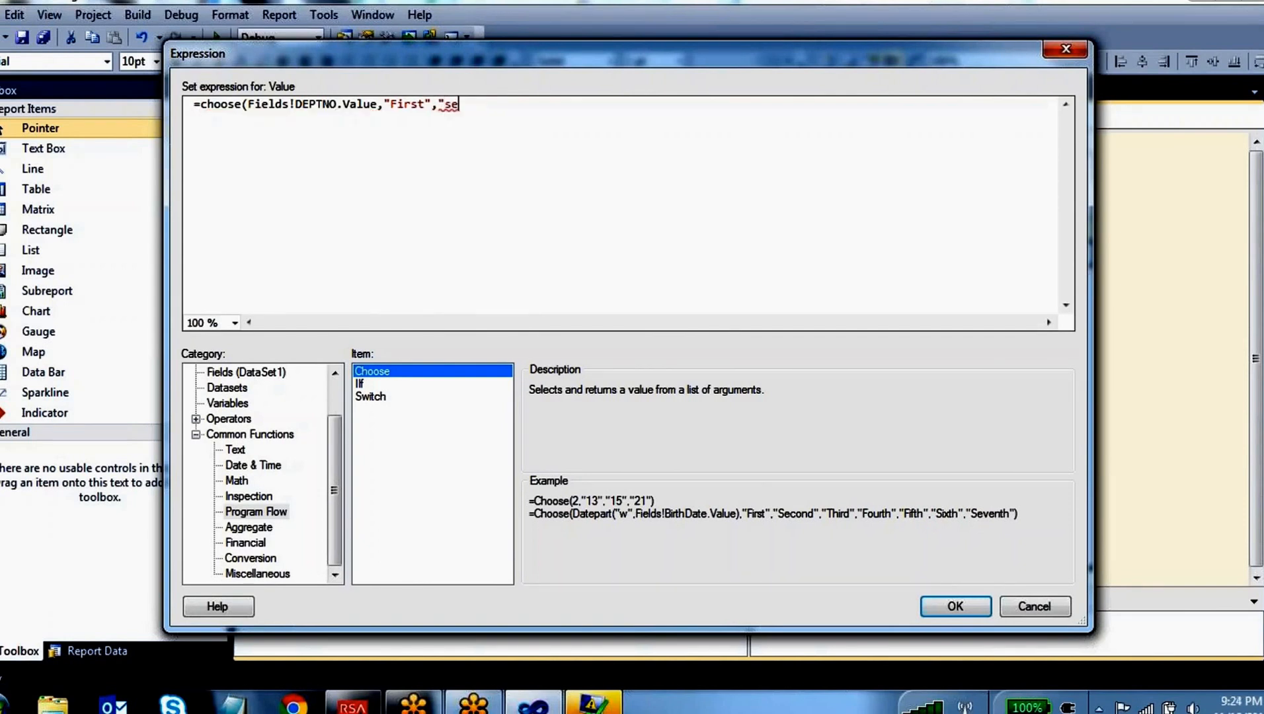
{"action": "type", "text": "cond\""}
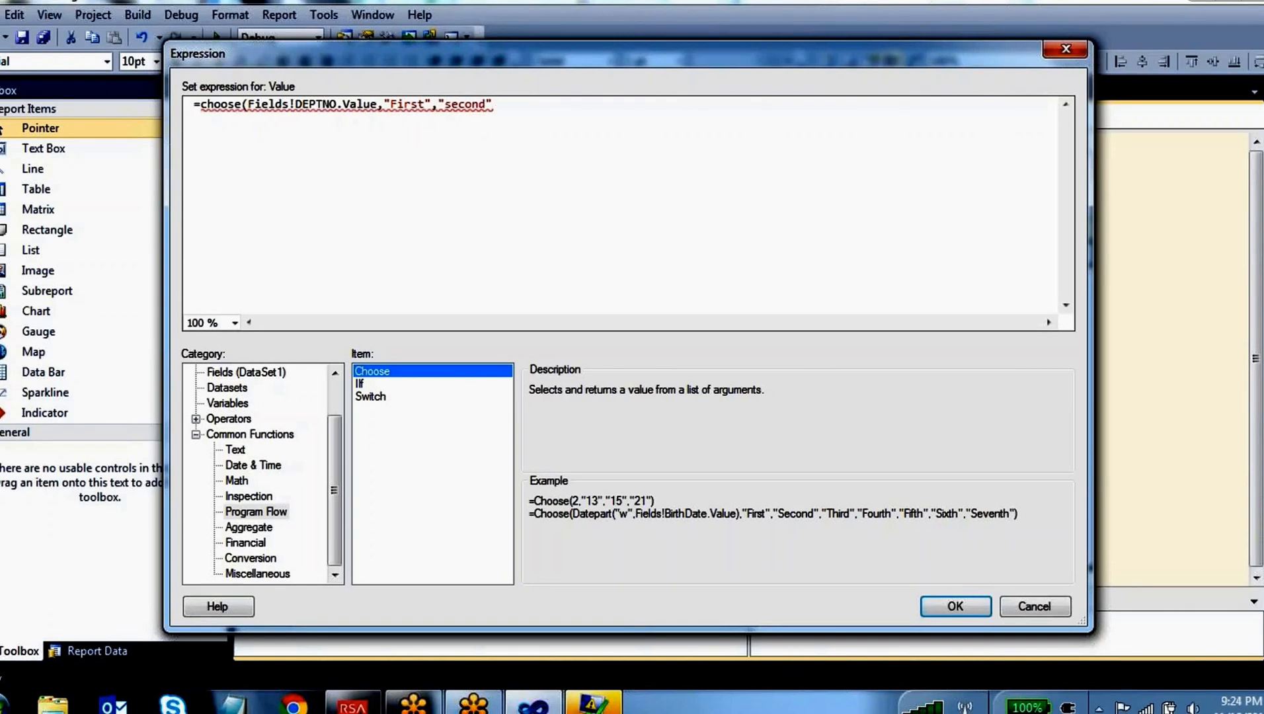
{"action": "type", "text": ",\""}
{"action": "type", "text": "th"}
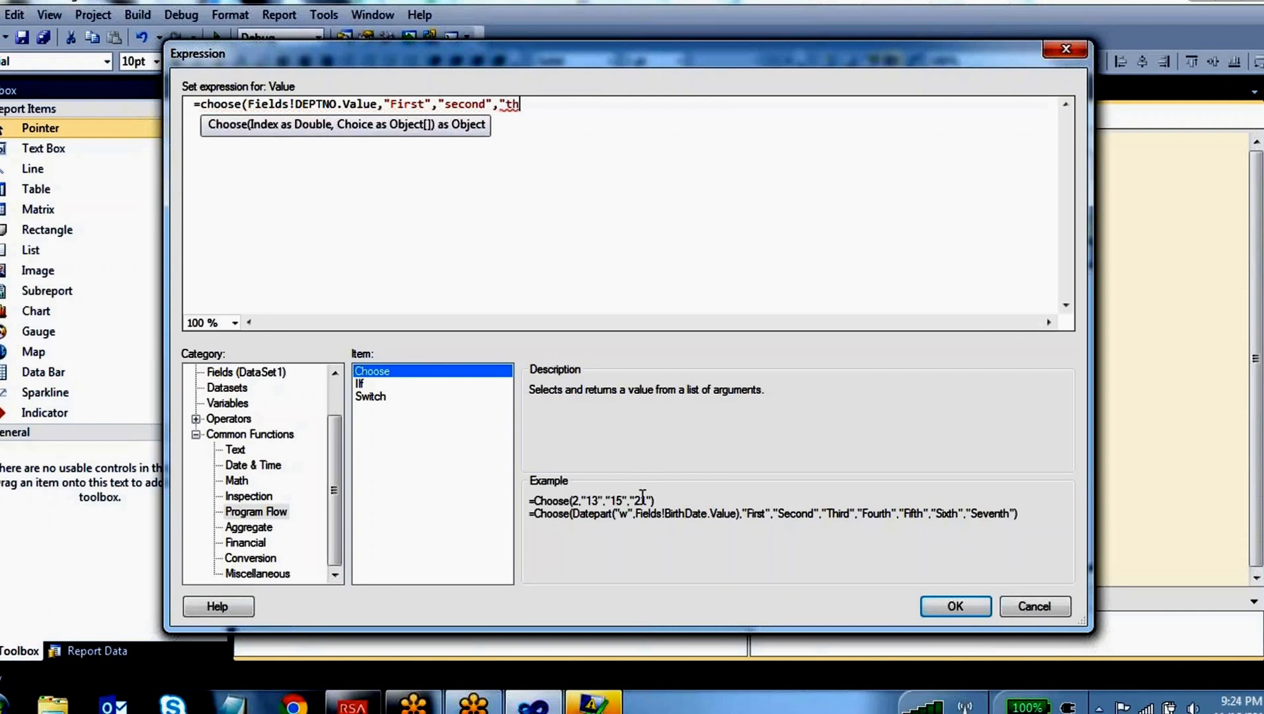
{"action": "type", "text": "ired\""}
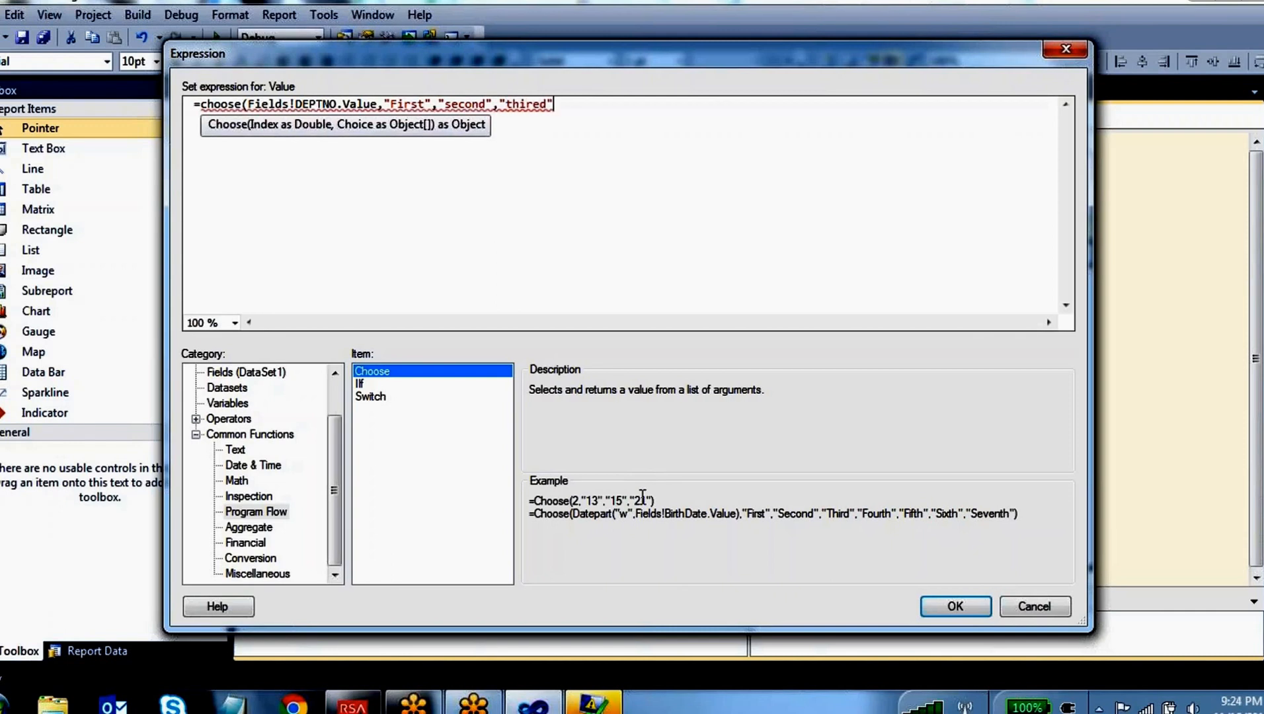
{"action": "type", "text": ")"}
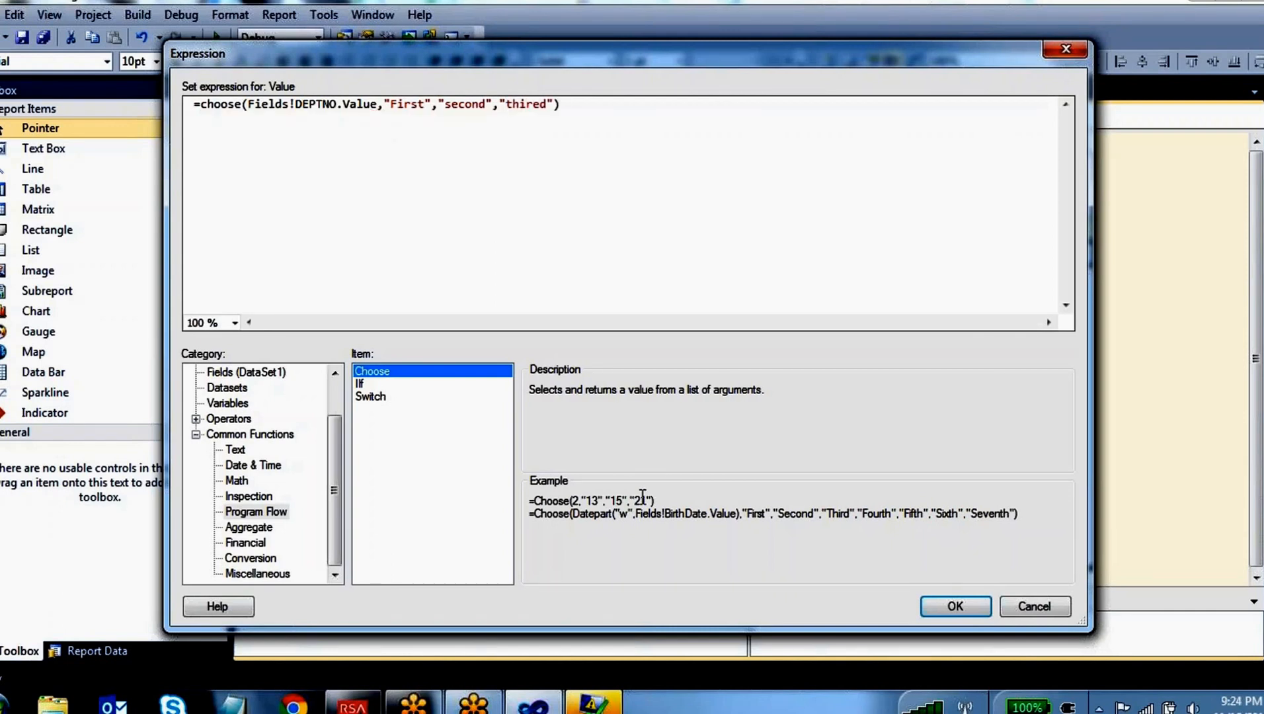
{"action": "left_click", "coordinate": [572, 44]}
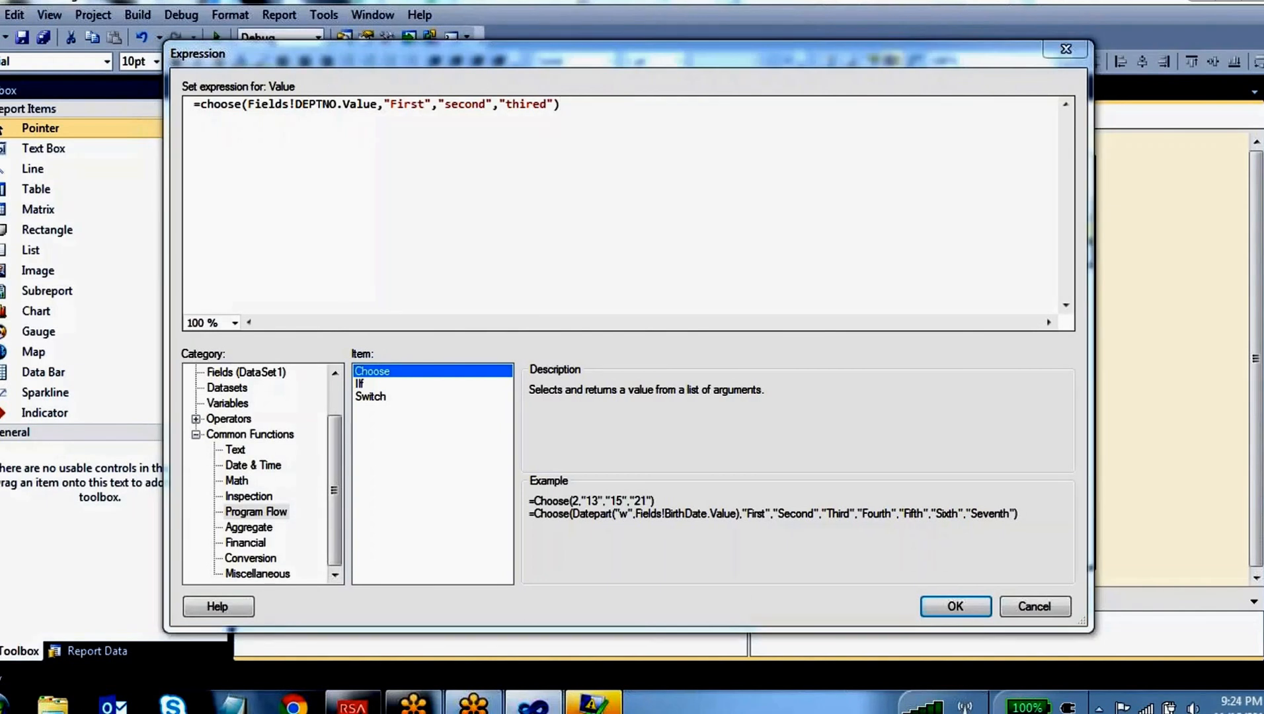
{"action": "left_click_drag", "start_coordinate": [319, 87], "coordinate": [271, 87]}
{"action": "mouse_move", "coordinate": [240, 107]}
{"action": "left_mouse_down"}
{"action": "mouse_move", "coordinate": [275, 126]}
{"action": "mouse_move", "coordinate": [374, 123]}
{"action": "mouse_move", "coordinate": [383, 80]}
{"action": "mouse_move", "coordinate": [297, 87]}
{"action": "left_mouse_up"}
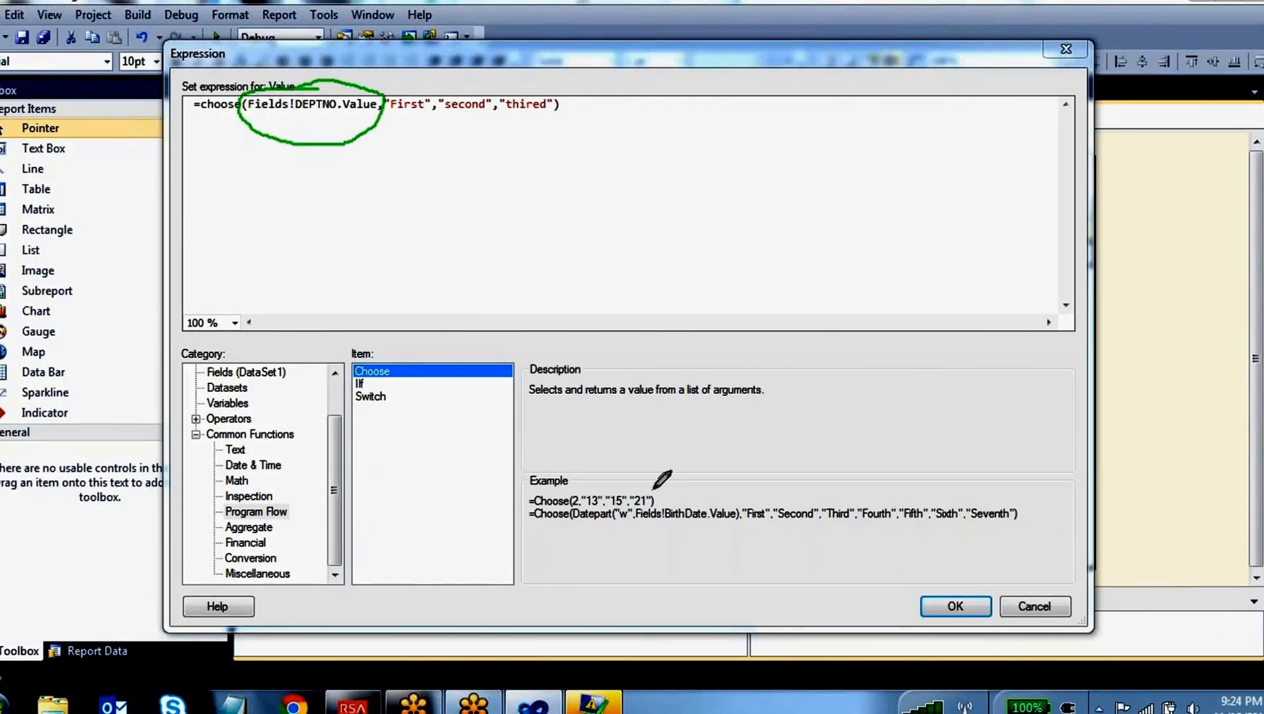
{"action": "mouse_move", "coordinate": [811, 106]}
{"action": "left_mouse_down"}
{"action": "mouse_move", "coordinate": [812, 157]}
{"action": "mouse_move", "coordinate": [831, 154]}
{"action": "mouse_move", "coordinate": [820, 198]}
{"action": "mouse_move", "coordinate": [845, 215]}
{"action": "mouse_move", "coordinate": [857, 181]}
{"action": "left_mouse_up"}
{"action": "mouse_move", "coordinate": [809, 281]}
{"action": "left_mouse_down"}
{"action": "mouse_move", "coordinate": [824, 273]}
{"action": "mouse_move", "coordinate": [830, 319]}
{"action": "left_mouse_up"}
{"action": "mouse_move", "coordinate": [871, 281]}
{"action": "left_mouse_down"}
{"action": "mouse_move", "coordinate": [897, 280]}
{"action": "mouse_move", "coordinate": [866, 280]}
{"action": "left_mouse_up"}
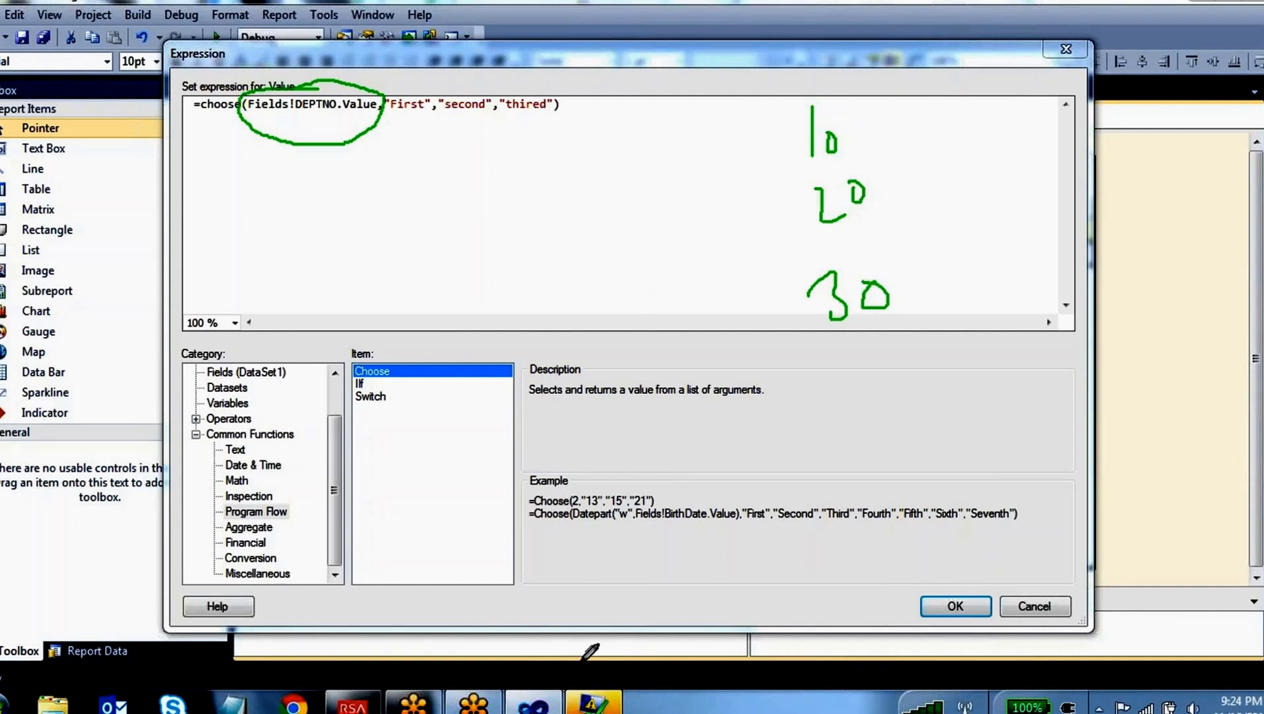
{"action": "mouse_move", "coordinate": [820, 141]}
{"action": "left_mouse_down"}
{"action": "mouse_move", "coordinate": [444, 219]}
{"action": "mouse_move", "coordinate": [411, 104]}
{"action": "left_mouse_up"}
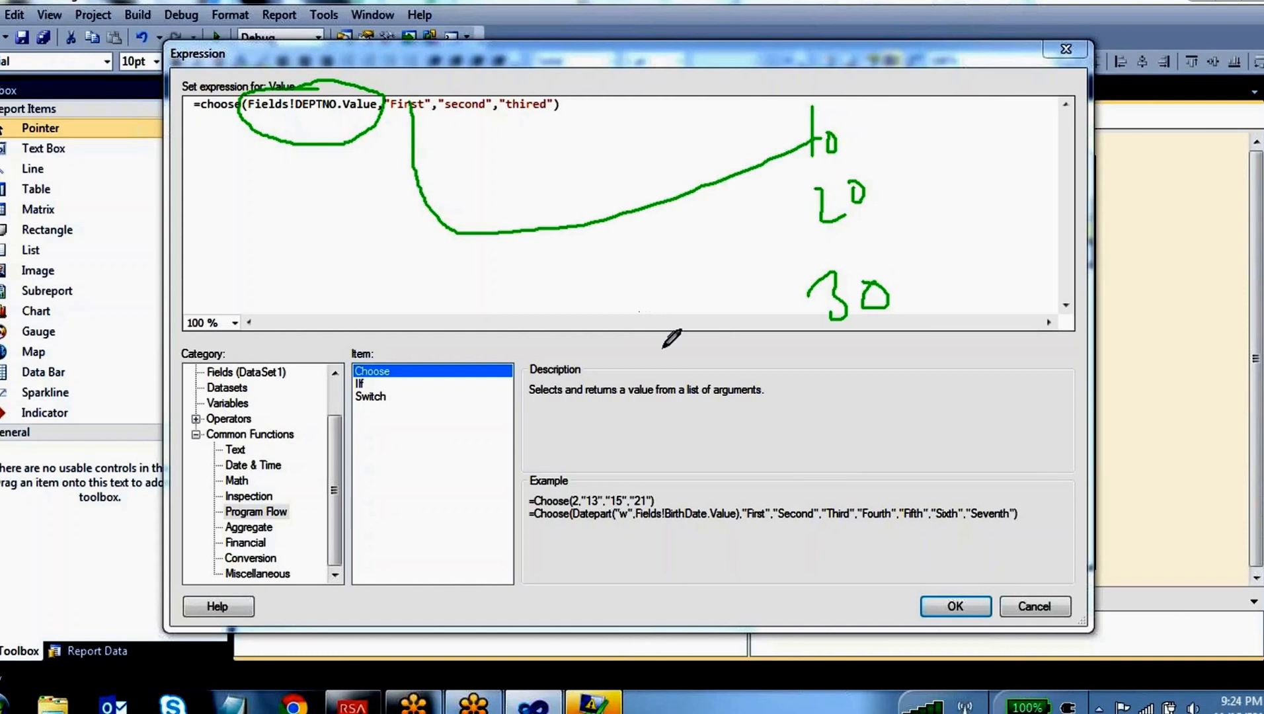
{"action": "mouse_move", "coordinate": [820, 213]}
{"action": "left_mouse_down"}
{"action": "mouse_move", "coordinate": [671, 305]}
{"action": "mouse_move", "coordinate": [466, 107]}
{"action": "left_mouse_up"}
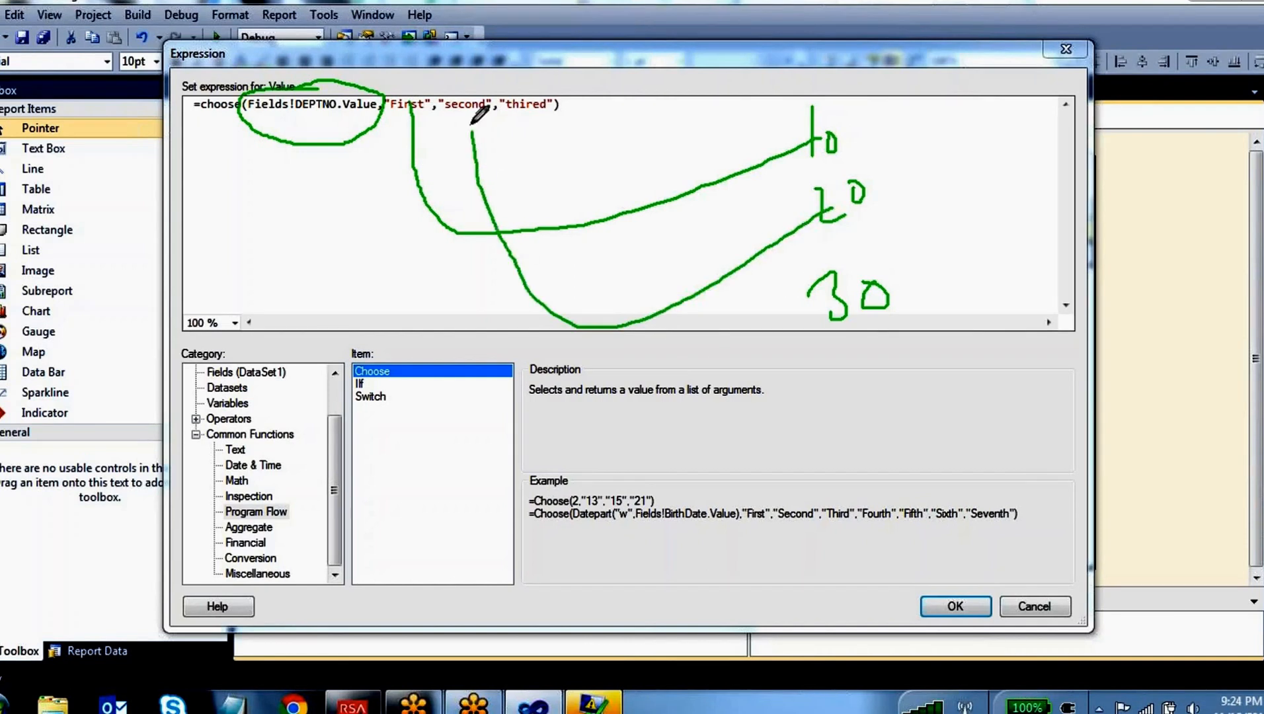
{"action": "mouse_move", "coordinate": [843, 321]}
{"action": "left_mouse_down"}
{"action": "mouse_move", "coordinate": [720, 411]}
{"action": "mouse_move", "coordinate": [534, 162]}
{"action": "mouse_move", "coordinate": [530, 109]}
{"action": "left_mouse_up"}
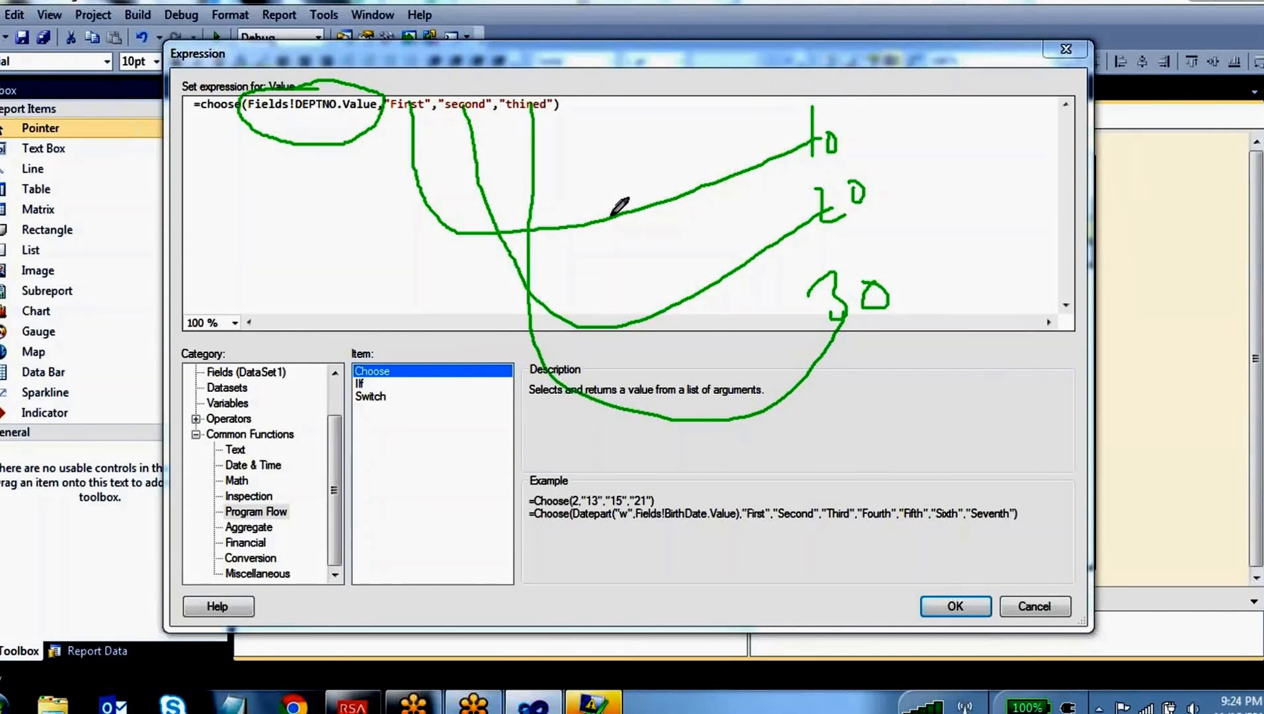
{"action": "mouse_move", "coordinate": [382, 127]}
{"action": "left_mouse_down"}
{"action": "mouse_move", "coordinate": [506, 134]}
{"action": "mouse_move", "coordinate": [576, 86]}
{"action": "mouse_move", "coordinate": [417, 74]}
{"action": "mouse_move", "coordinate": [396, 126]}
{"action": "left_mouse_up"}
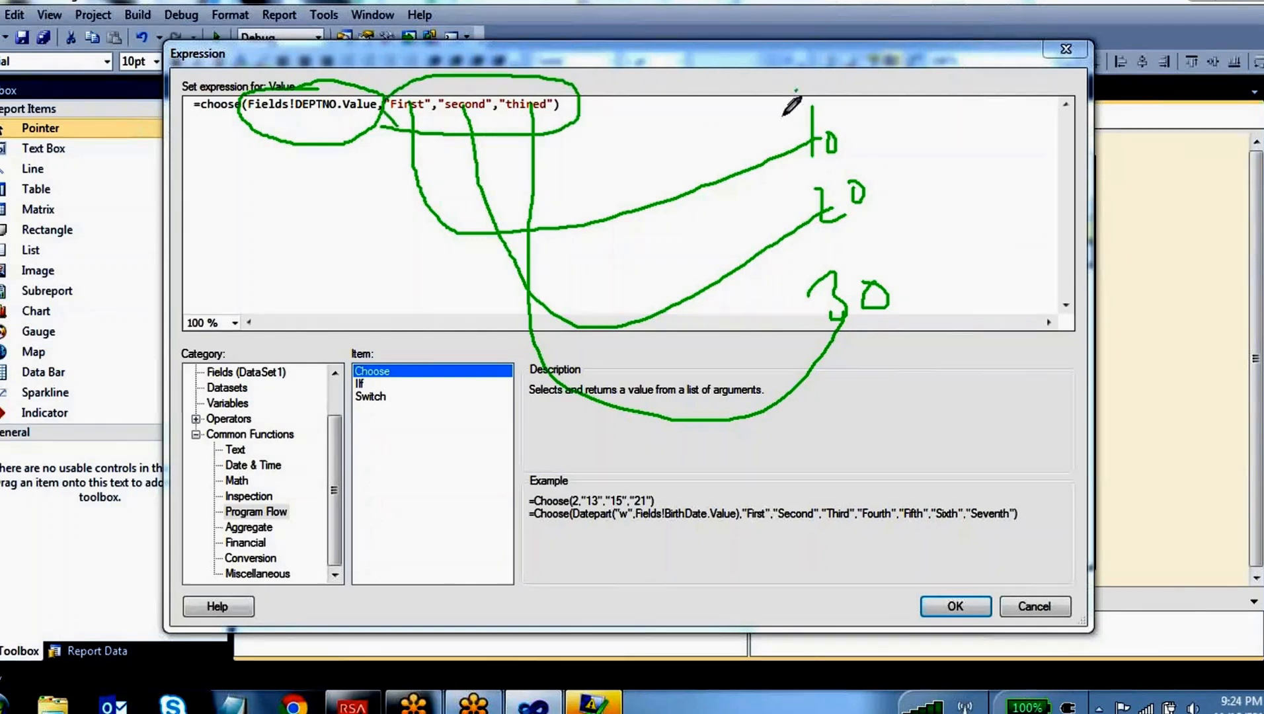
{"action": "mouse_move", "coordinate": [796, 90]}
{"action": "left_mouse_down"}
{"action": "mouse_move", "coordinate": [825, 376]}
{"action": "mouse_move", "coordinate": [898, 167]}
{"action": "mouse_move", "coordinate": [797, 83]}
{"action": "left_mouse_up"}
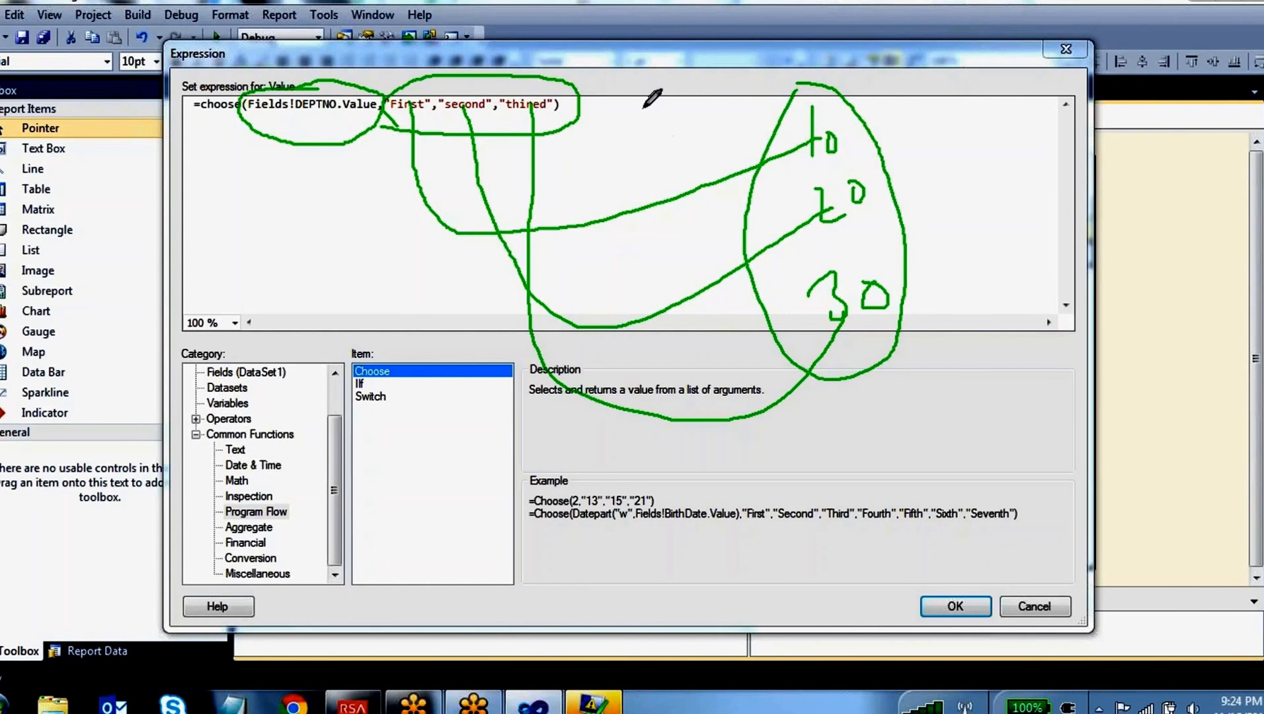
{"action": "left_click", "coordinate": [704, 49]}
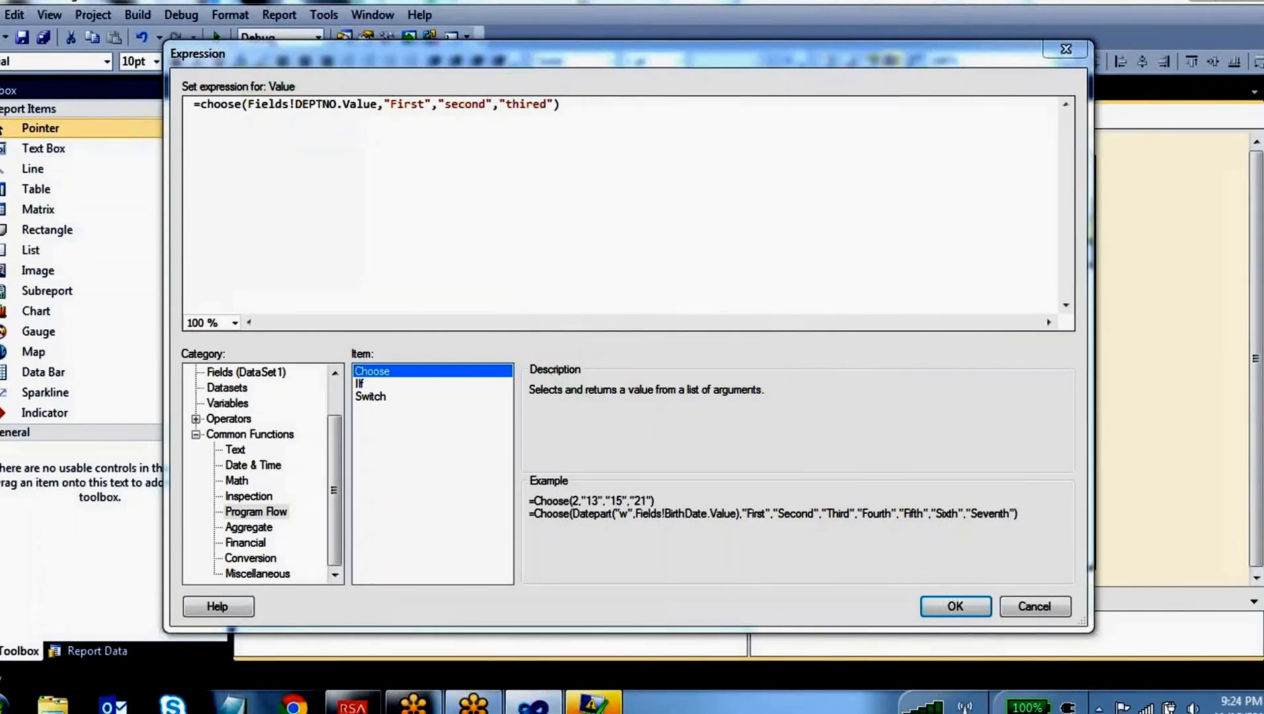
Apply the Choose expression, preview the Dashboard report and check the calculated column with the error list closed
{"action": "left_click", "coordinate": [960, 612]}
{"action": "left_click", "coordinate": [337, 118]}
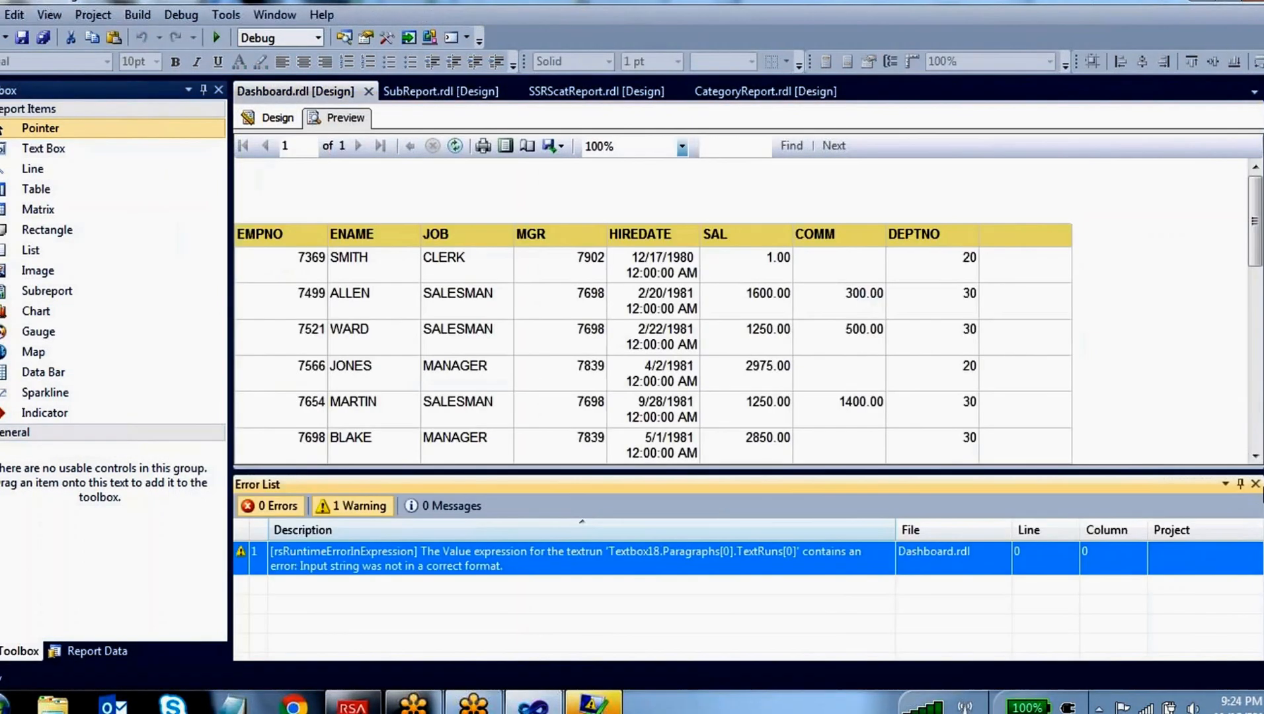
{"action": "left_click", "coordinate": [1256, 483]}
{"action": "scroll", "coordinate": [1048, 380], "scroll_direction": "down", "scroll_amount": 5}
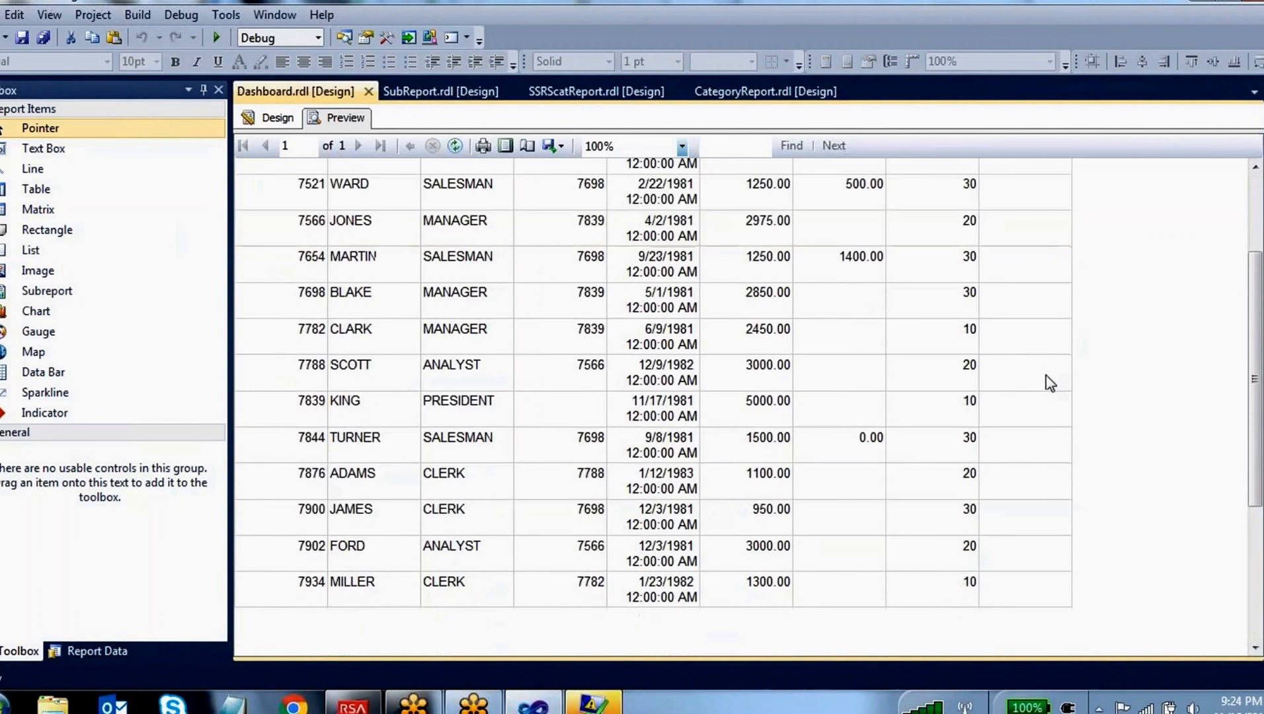
{"action": "scroll", "coordinate": [1051, 385], "scroll_direction": "up", "scroll_amount": 6}
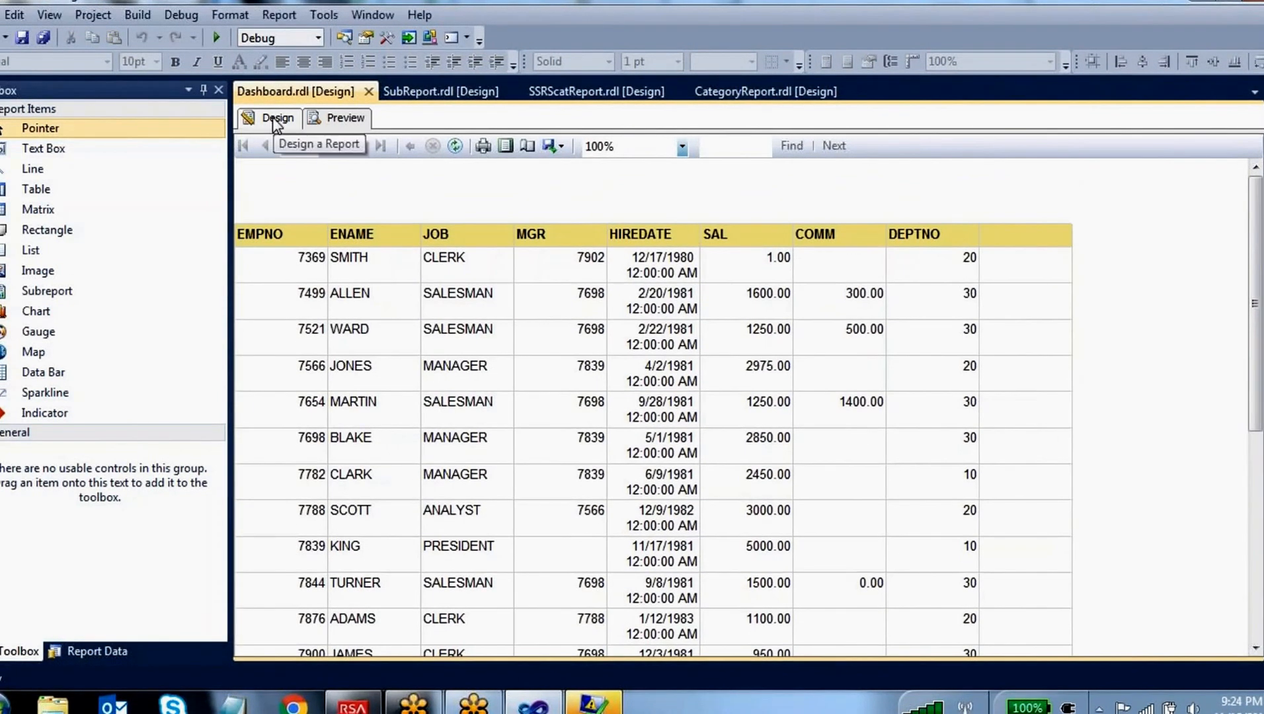
{"action": "scroll", "coordinate": [972, 423], "scroll_direction": "down", "scroll_amount": 3}
{"action": "scroll", "coordinate": [566, 268], "scroll_direction": "up", "scroll_amount": 3}
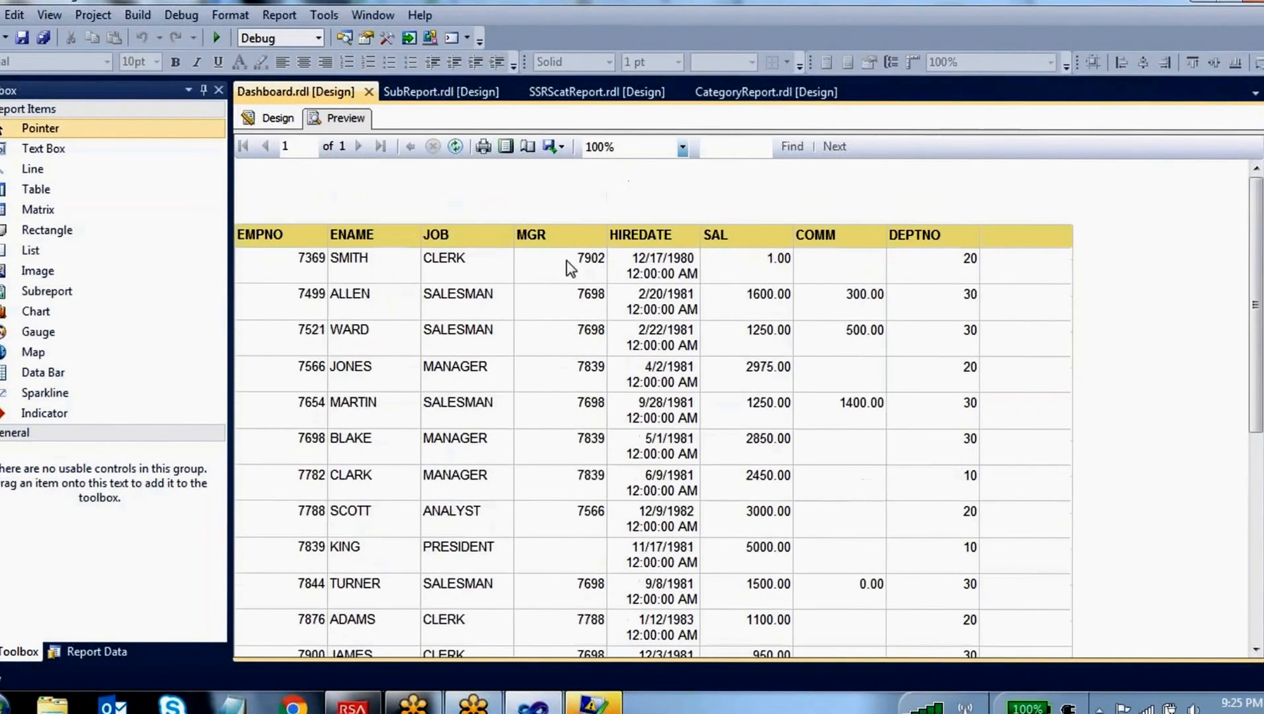
Return to the report design, reopen the calculated column's expression and show the description of the Program Flow function Choose
{"action": "left_click", "coordinate": [293, 116]}
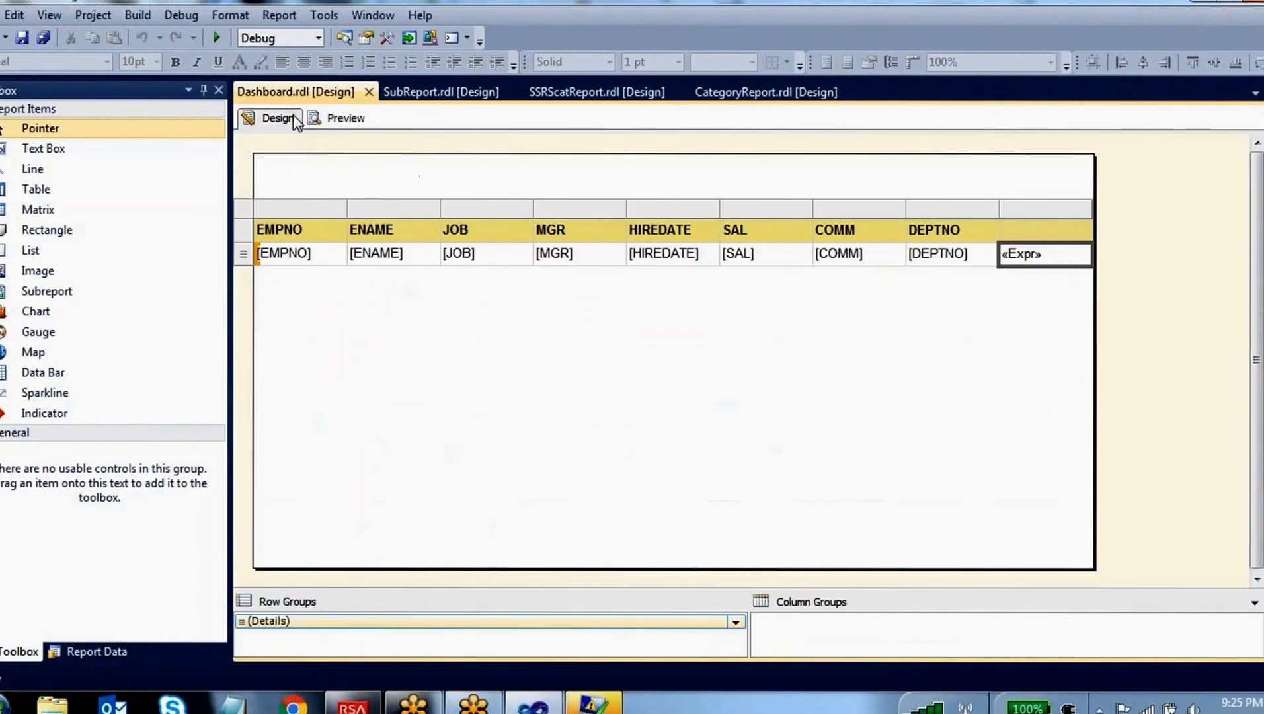
{"action": "right_click", "coordinate": [1042, 255]}
{"action": "left_click", "coordinate": [1111, 417]}
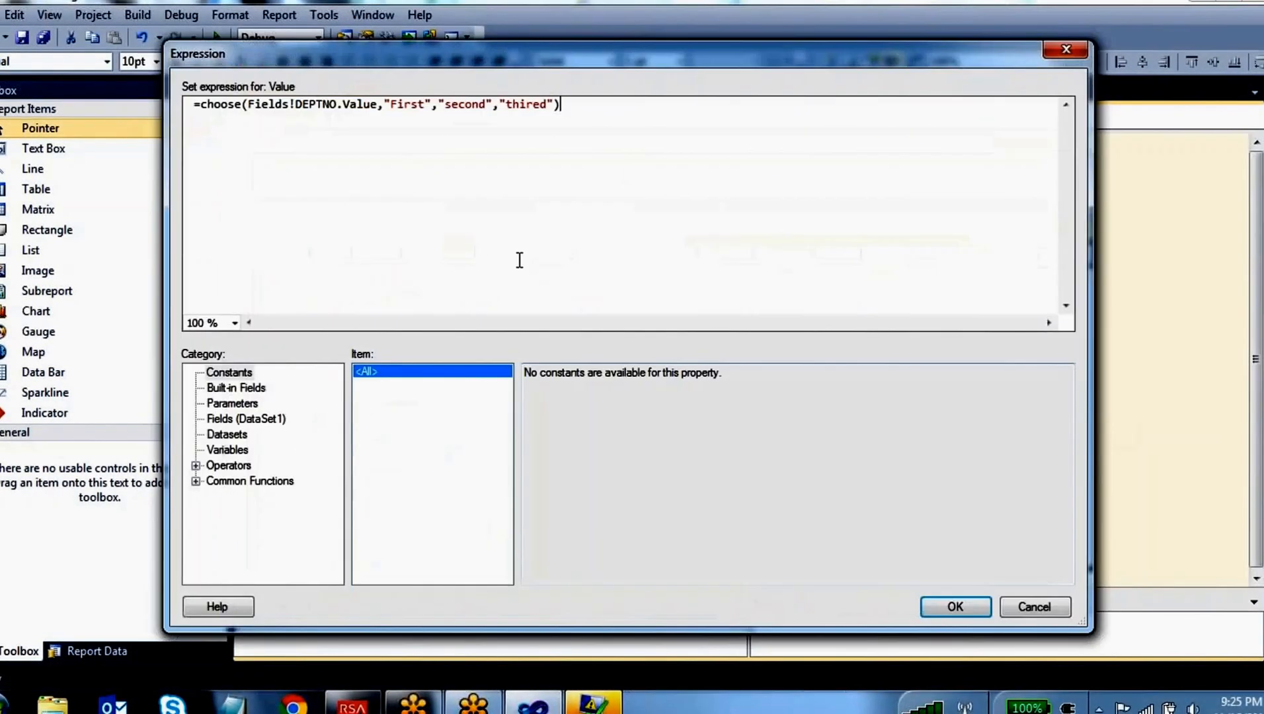
{"action": "left_click", "coordinate": [196, 481]}
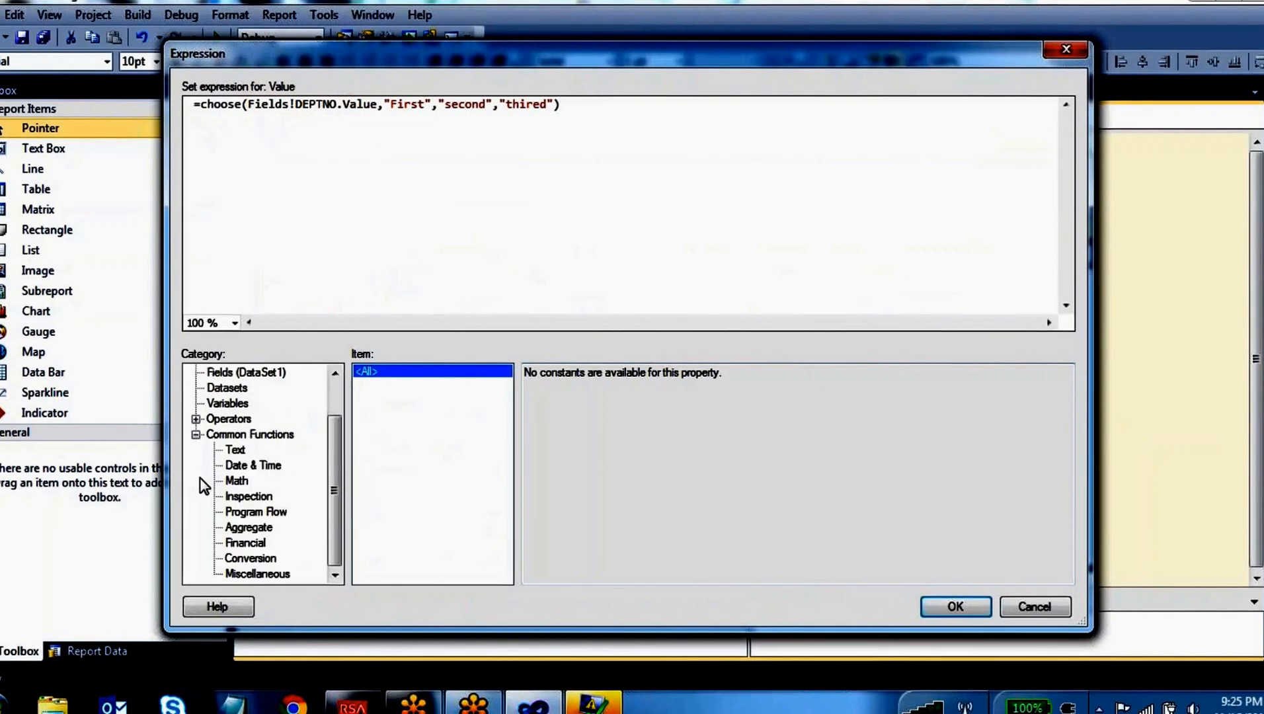
{"action": "left_click", "coordinate": [256, 512]}
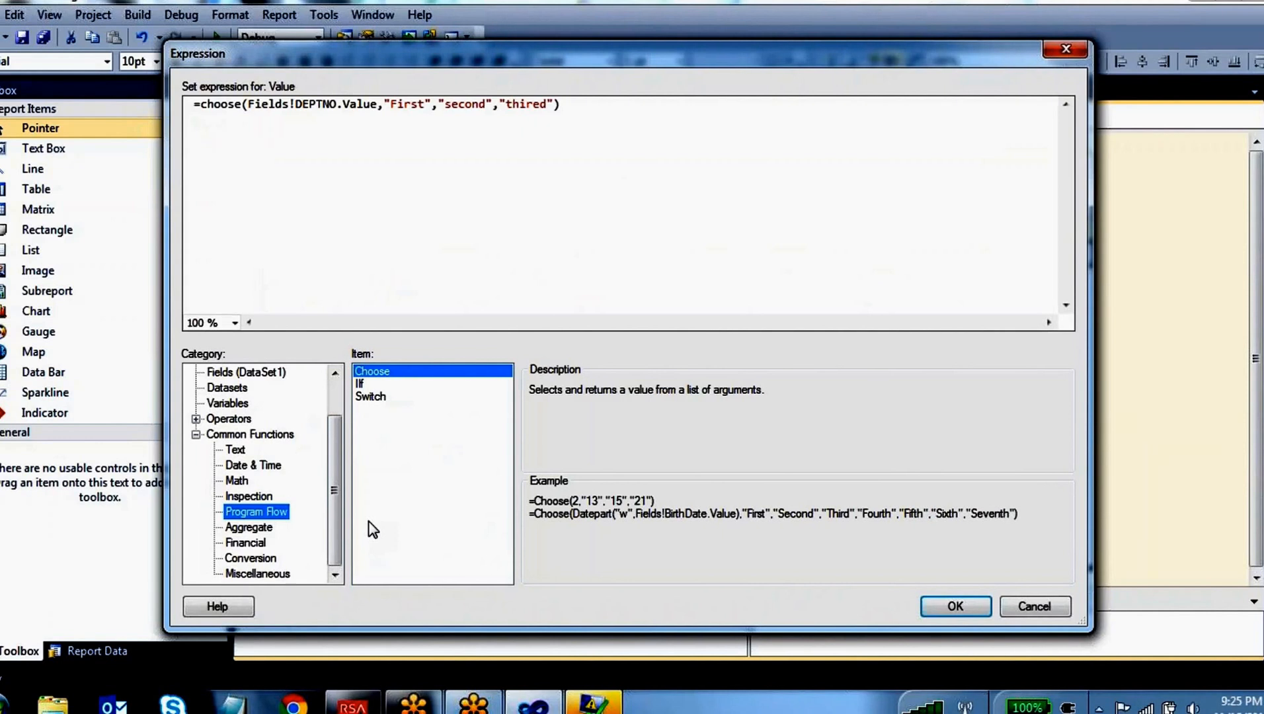
Add "fdf" and "sfdf" as further choices after "thired" inside the Choose expression
{"action": "left_click", "coordinate": [380, 102]}
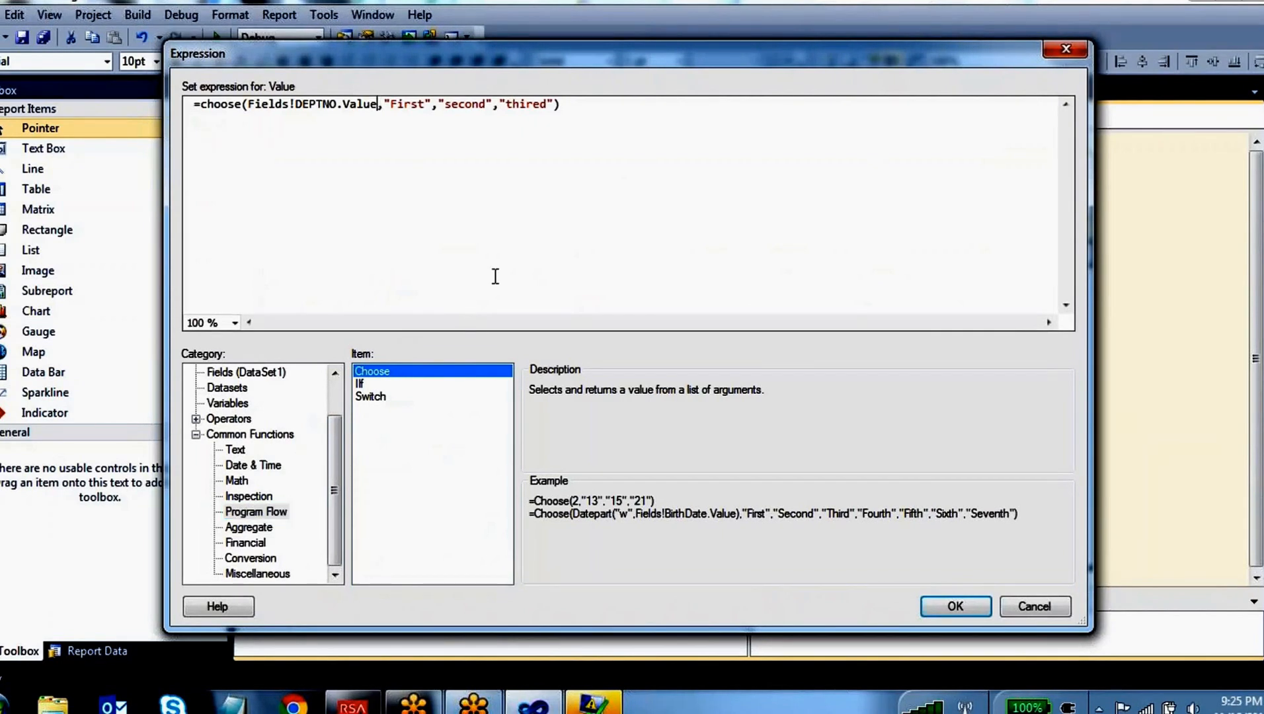
{"action": "left_click", "coordinate": [555, 111]}
{"action": "type", "text": ",\""}
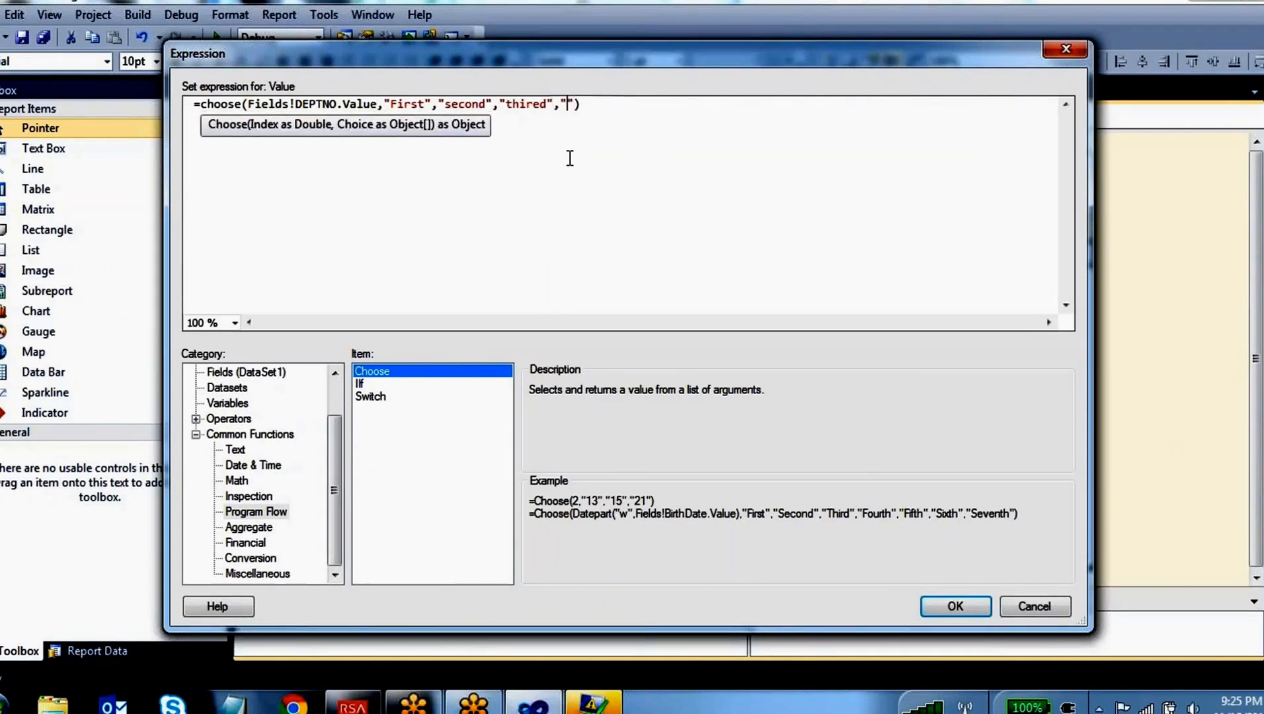
{"action": "type", "text": "fdf\","}
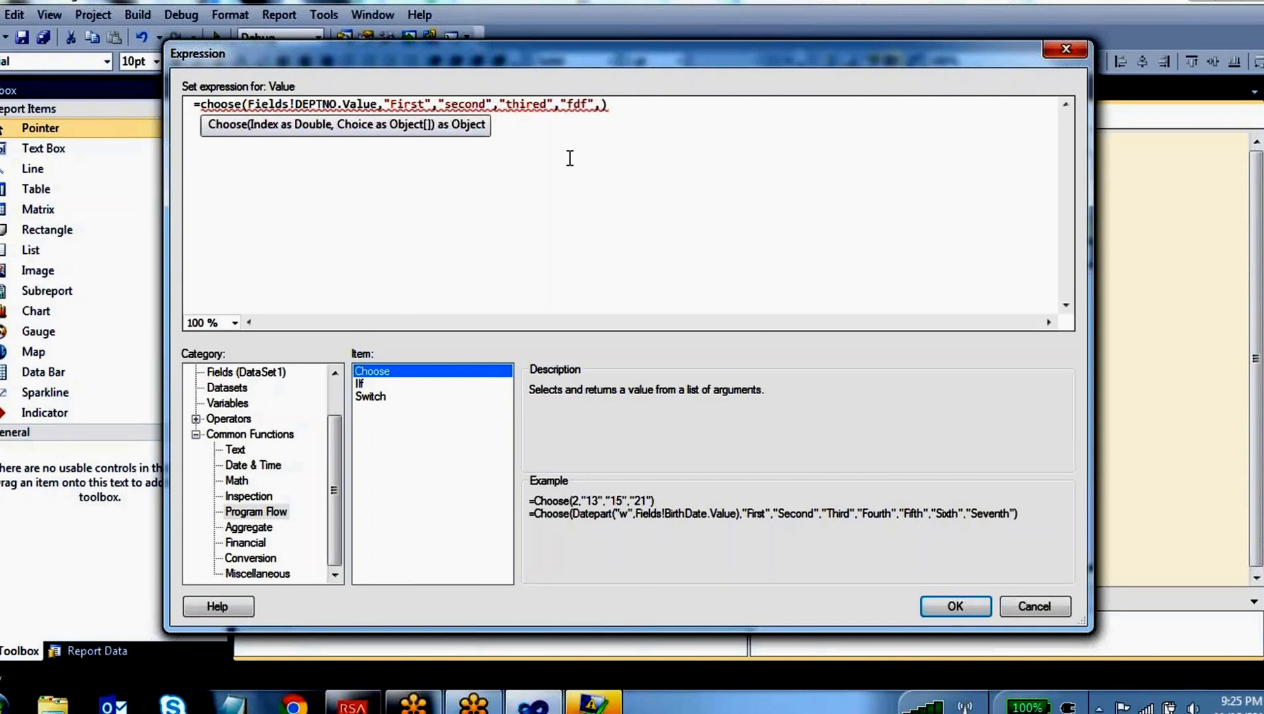
{"action": "type", "text": "\"sfdf\""}
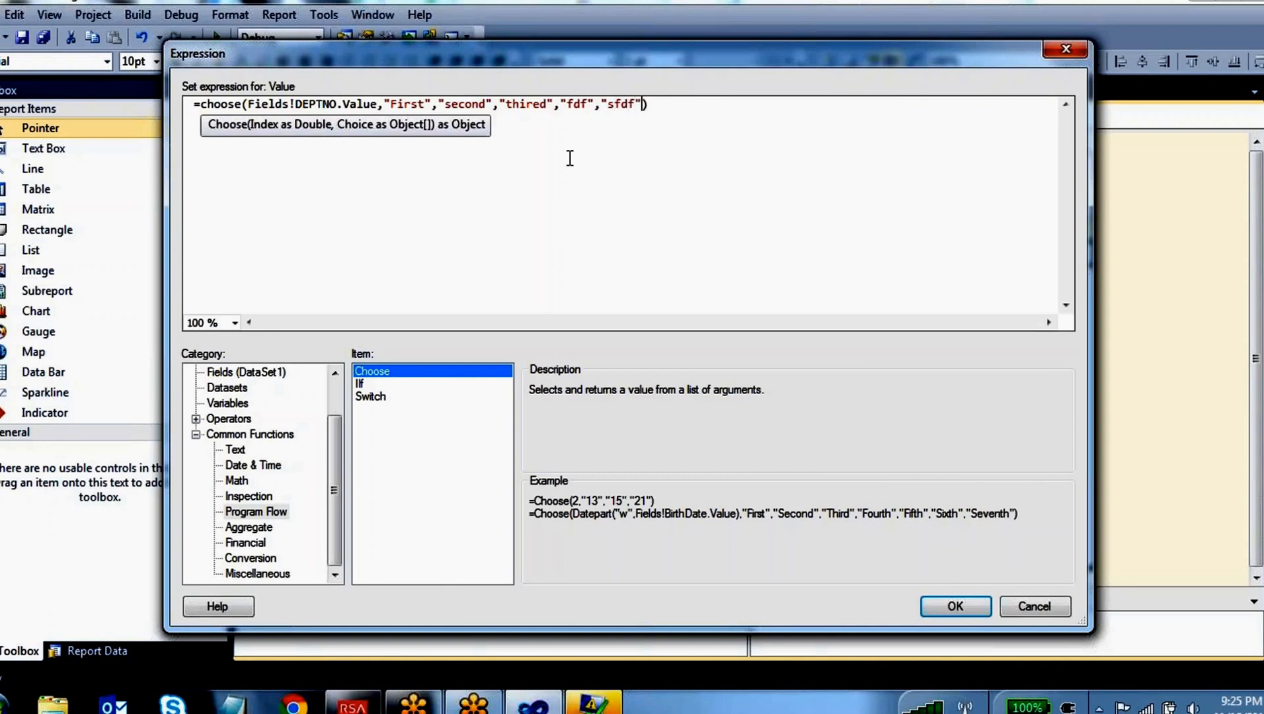
{"action": "type", "text": ",\"sadfd\","}
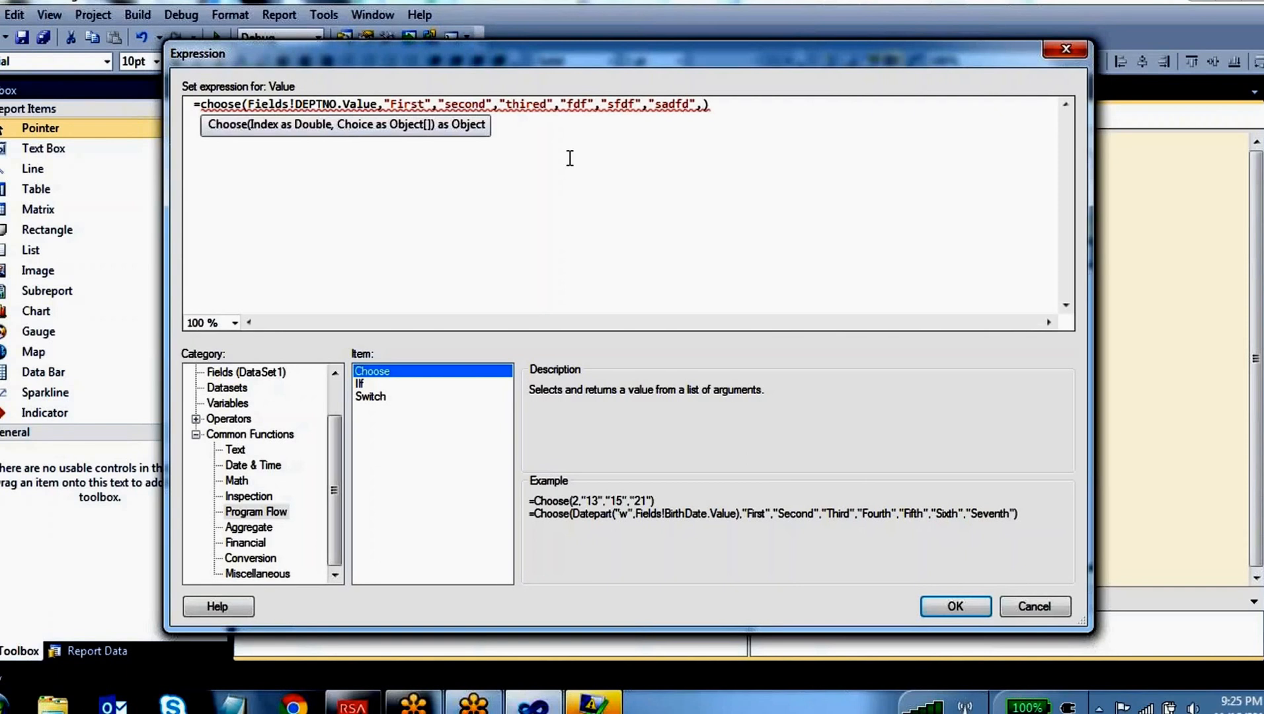
{"action": "type", "text": "\""}
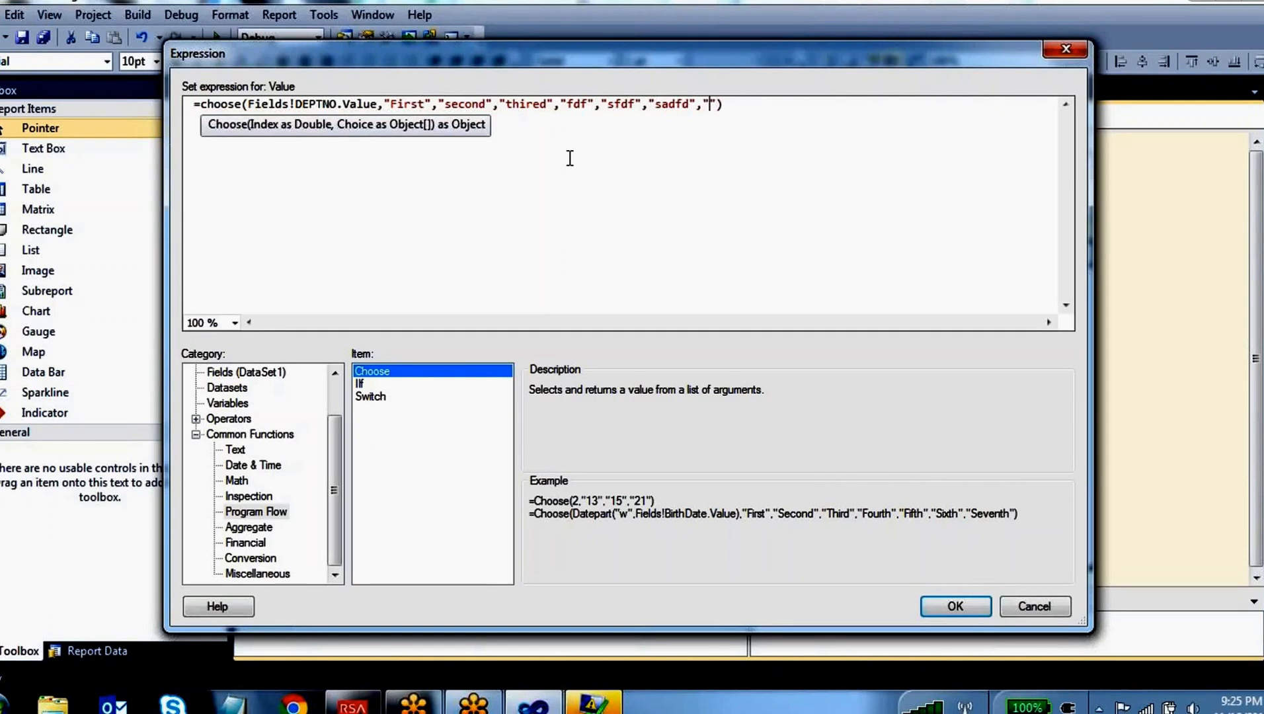
{"action": "type", "text": "sadd\""}
Count through the existing choices and add "sddsf" and "fdsf" after "sadd" in the Choose expression
{"action": "left_click_drag", "start_coordinate": [424, 104], "coordinate": [388, 100]}
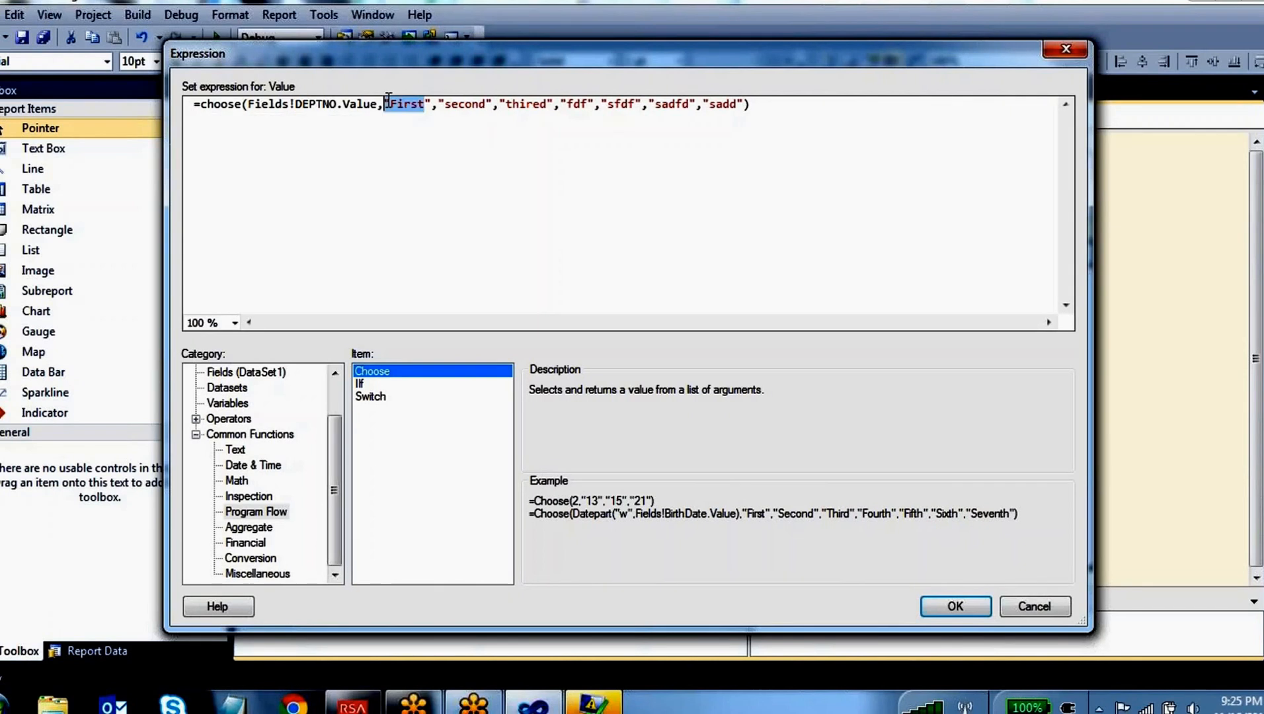
{"action": "left_click_drag", "start_coordinate": [478, 107], "coordinate": [452, 106]}
{"action": "left_click", "coordinate": [543, 104]}
{"action": "left_click", "coordinate": [573, 105]}
{"action": "left_click", "coordinate": [614, 104]}
{"action": "left_click", "coordinate": [712, 104]}
{"action": "type", "text": ","}
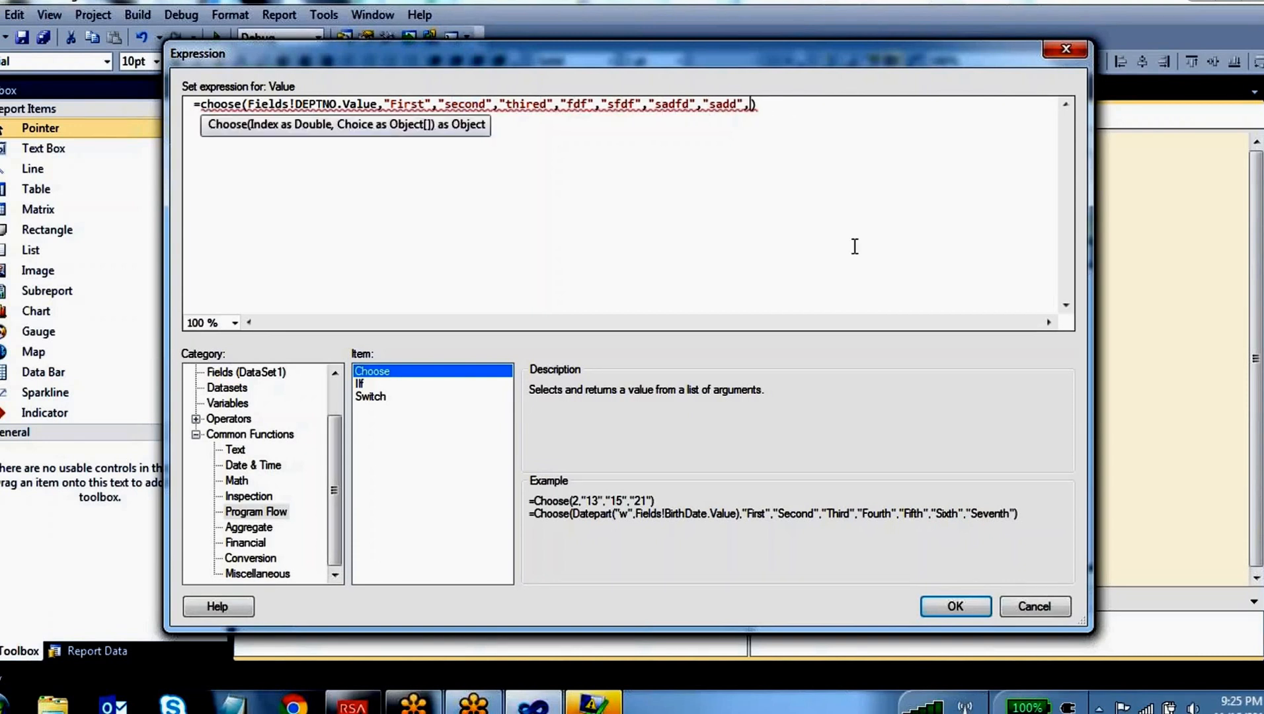
{"action": "type", "text": "\"\""}
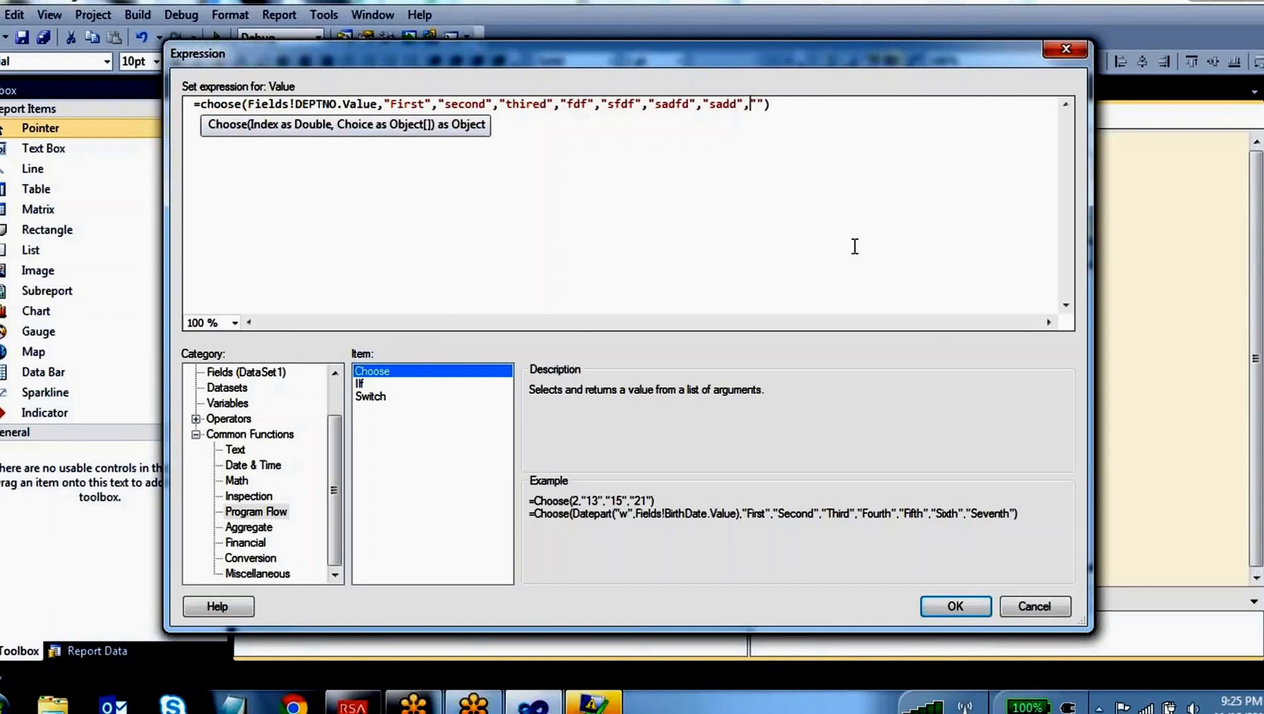
{"action": "type", "text": "sddsf,\"\"fdsf,\"\""}
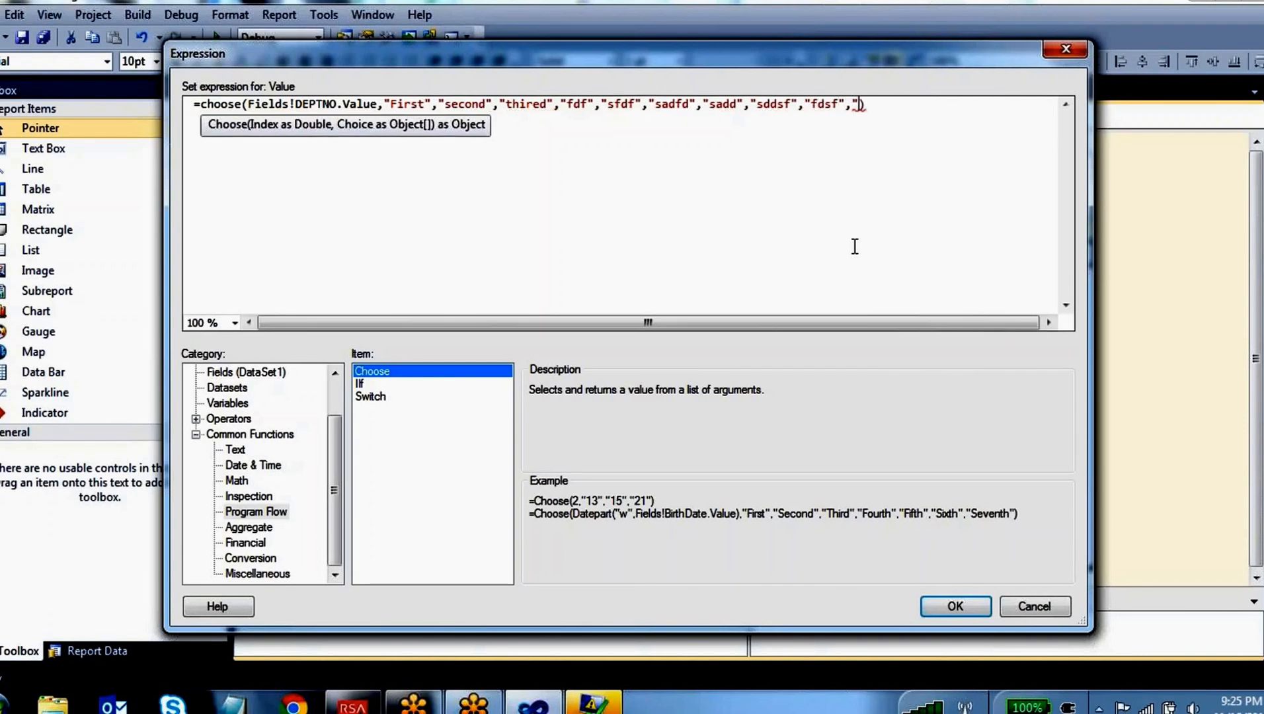
{"action": "type", "text": "dfdsf,\"\""}
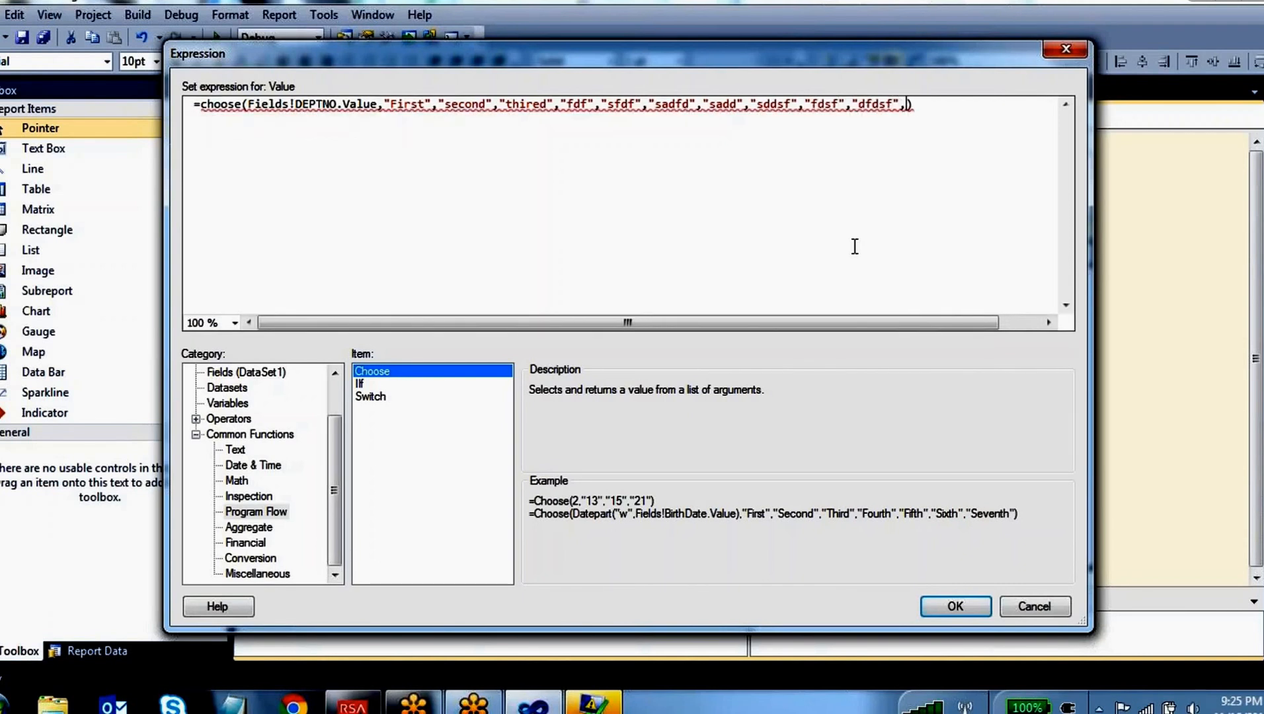
{"action": "type", "text": "adsdf"}
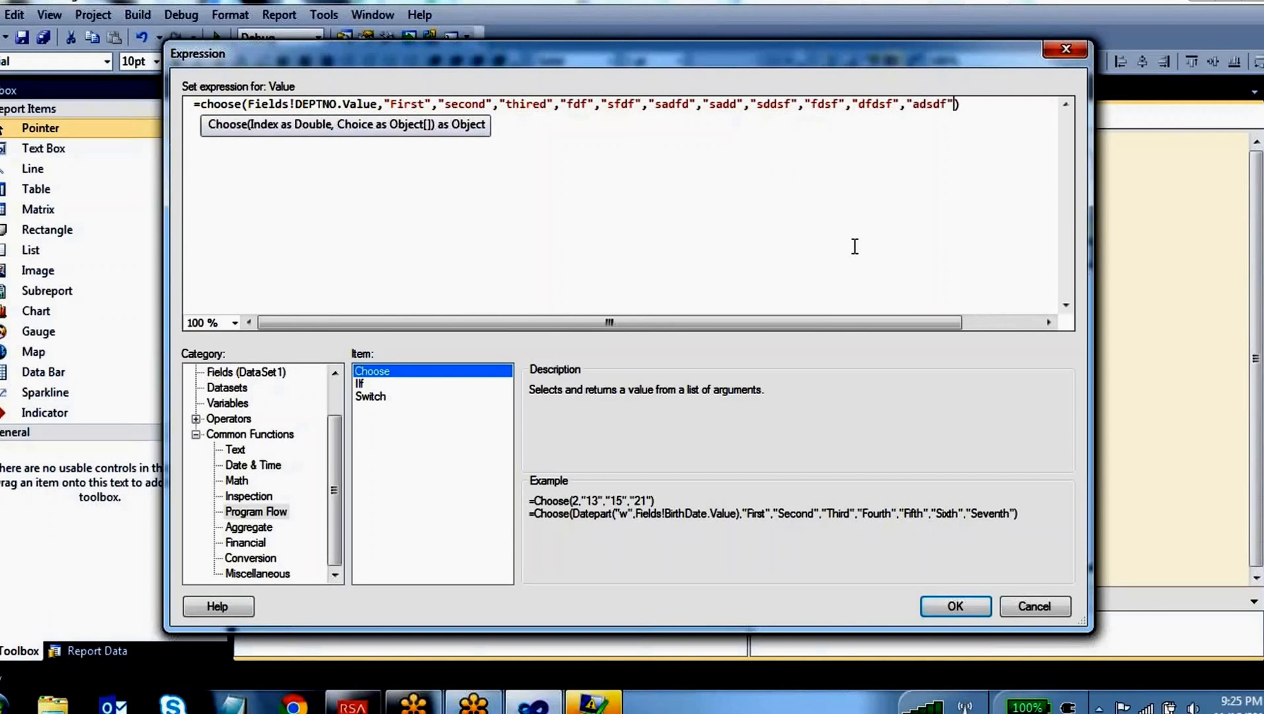
{"action": "type", "text": ",\"\"a"}
Complete the Choose expression with the choices "dfdsf", "adsdf" and "dsad" before the closing parenthesis
{"action": "key", "text": "BackSpace"}
{"action": "key", "text": "BackSpace"}
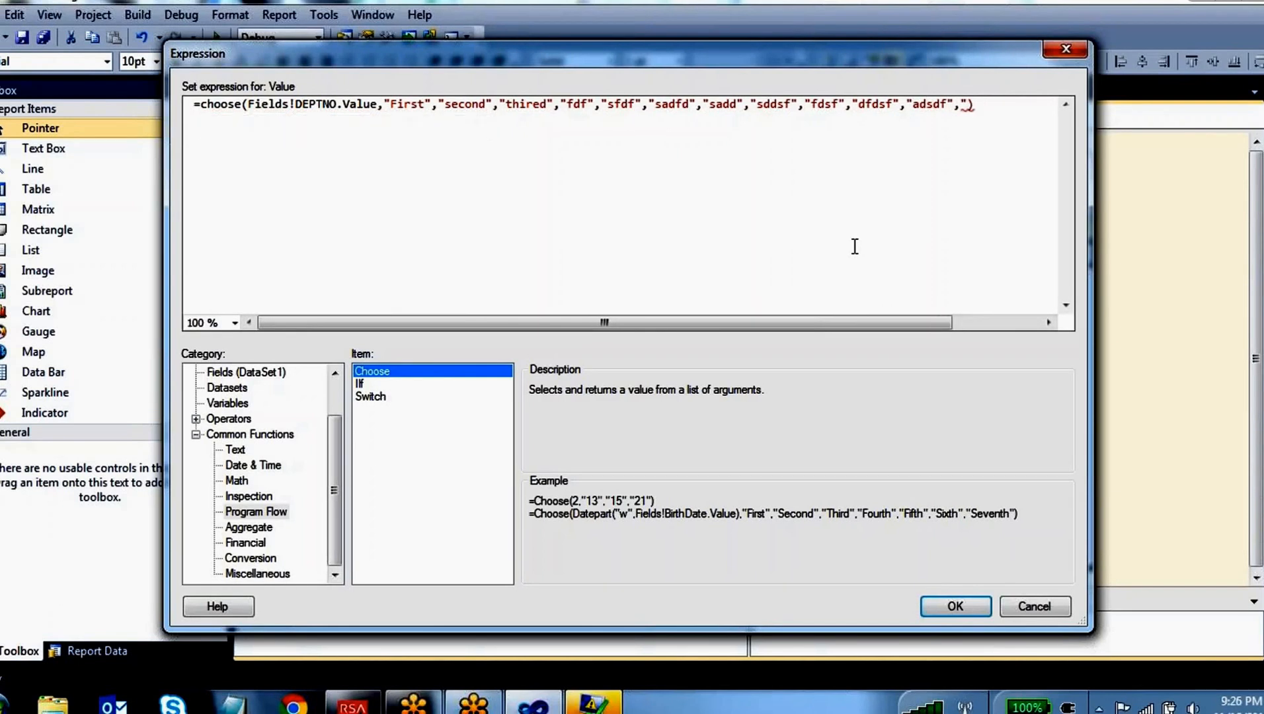
{"action": "type", "text": "dsad\""}
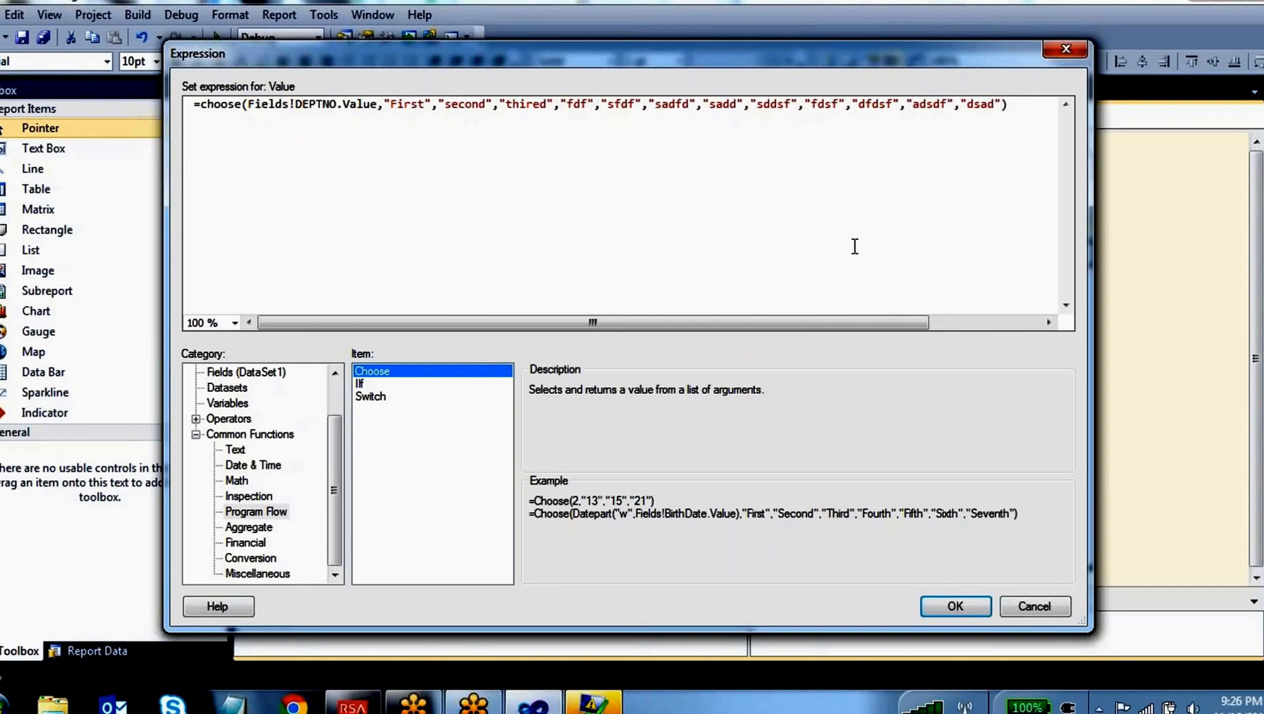
Annotate the Choose expression with the pen, numbering its choices up to 10 and circling "dfdsf"
{"action": "key", "text": "F9"}
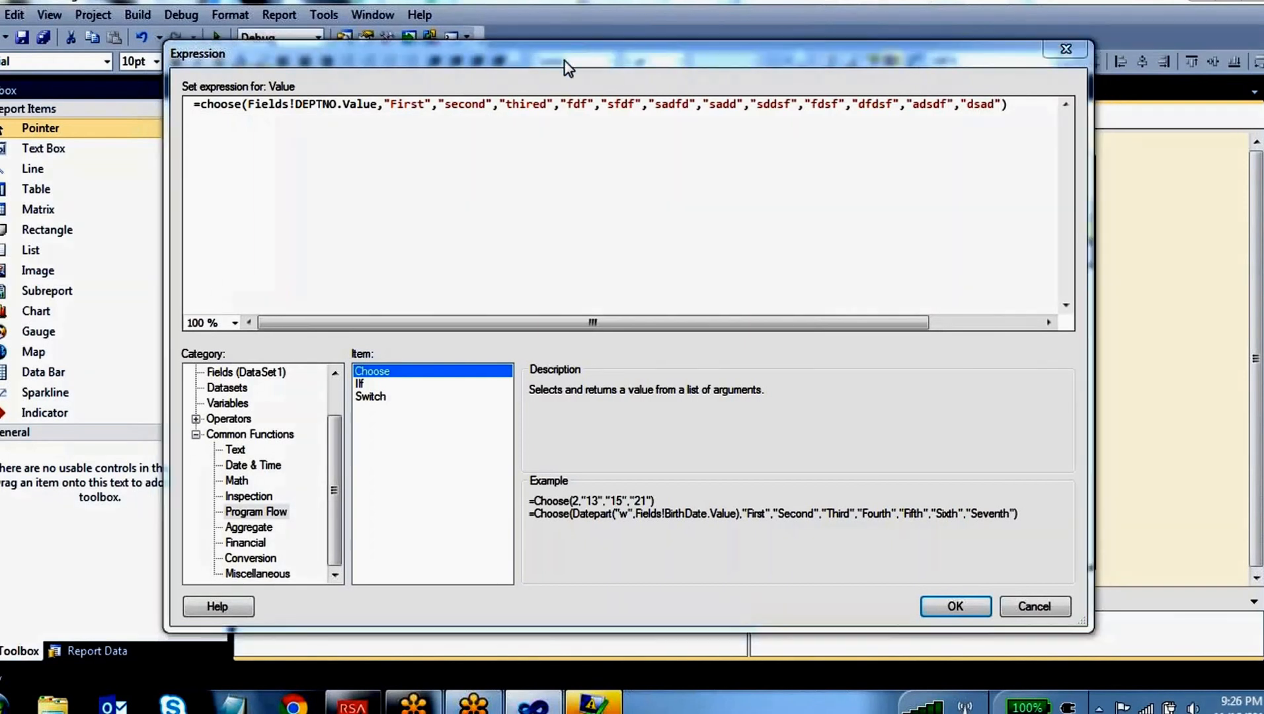
{"action": "left_click_drag", "start_coordinate": [300, 118], "coordinate": [305, 165]}
{"action": "mouse_move", "coordinate": [302, 175]}
{"action": "left_mouse_down"}
{"action": "mouse_move", "coordinate": [302, 205]}
{"action": "mouse_move", "coordinate": [329, 188]}
{"action": "mouse_move", "coordinate": [308, 178]}
{"action": "left_mouse_up"}
{"action": "left_click_drag", "start_coordinate": [413, 109], "coordinate": [418, 178]}
{"action": "mouse_move", "coordinate": [465, 97]}
{"action": "left_mouse_down"}
{"action": "mouse_move", "coordinate": [463, 140]}
{"action": "mouse_move", "coordinate": [519, 172]}
{"action": "left_mouse_up"}
{"action": "mouse_move", "coordinate": [534, 99]}
{"action": "left_mouse_down"}
{"action": "mouse_move", "coordinate": [537, 164]}
{"action": "mouse_move", "coordinate": [562, 221]}
{"action": "left_mouse_up"}
{"action": "mouse_move", "coordinate": [576, 117]}
{"action": "left_mouse_down"}
{"action": "mouse_move", "coordinate": [599, 169]}
{"action": "mouse_move", "coordinate": [669, 134]}
{"action": "mouse_move", "coordinate": [741, 146]}
{"action": "mouse_move", "coordinate": [793, 117]}
{"action": "mouse_move", "coordinate": [840, 132]}
{"action": "mouse_move", "coordinate": [851, 168]}
{"action": "mouse_move", "coordinate": [882, 149]}
{"action": "left_mouse_up"}
{"action": "left_click", "coordinate": [871, 130]}
{"action": "left_click_drag", "start_coordinate": [897, 132], "coordinate": [894, 153]}
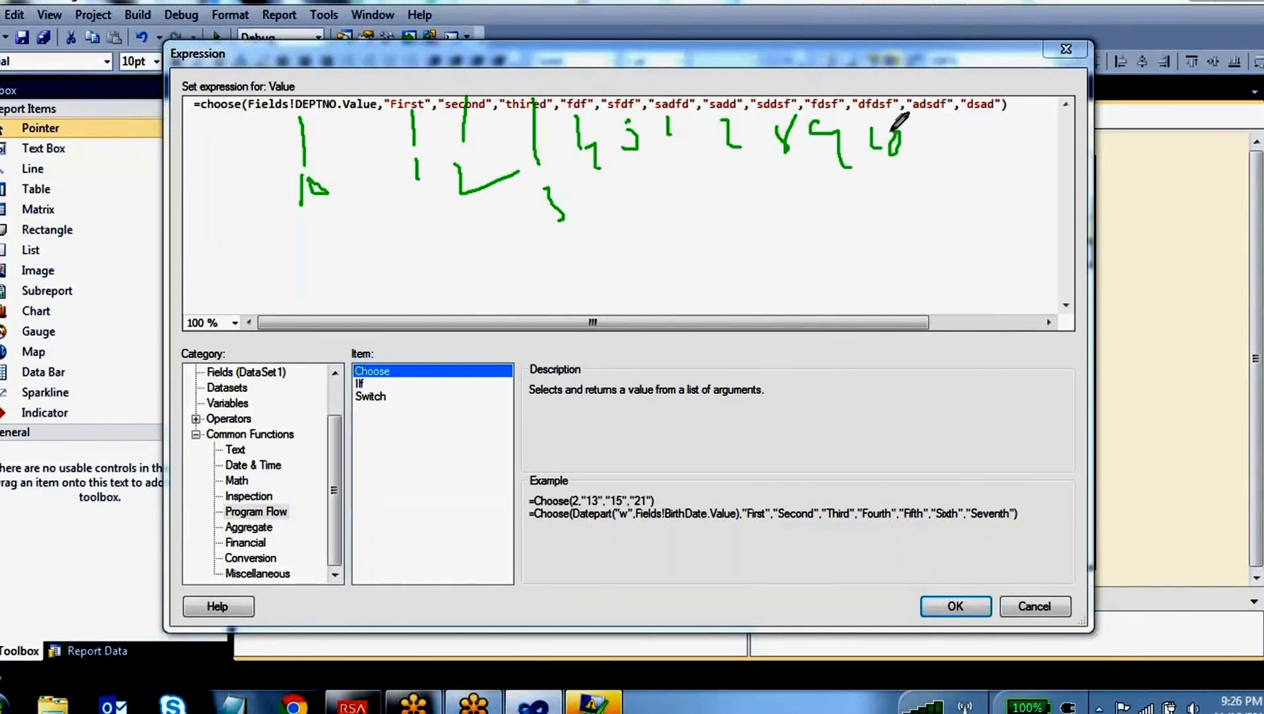
{"action": "left_click_drag", "start_coordinate": [882, 81], "coordinate": [893, 89]}
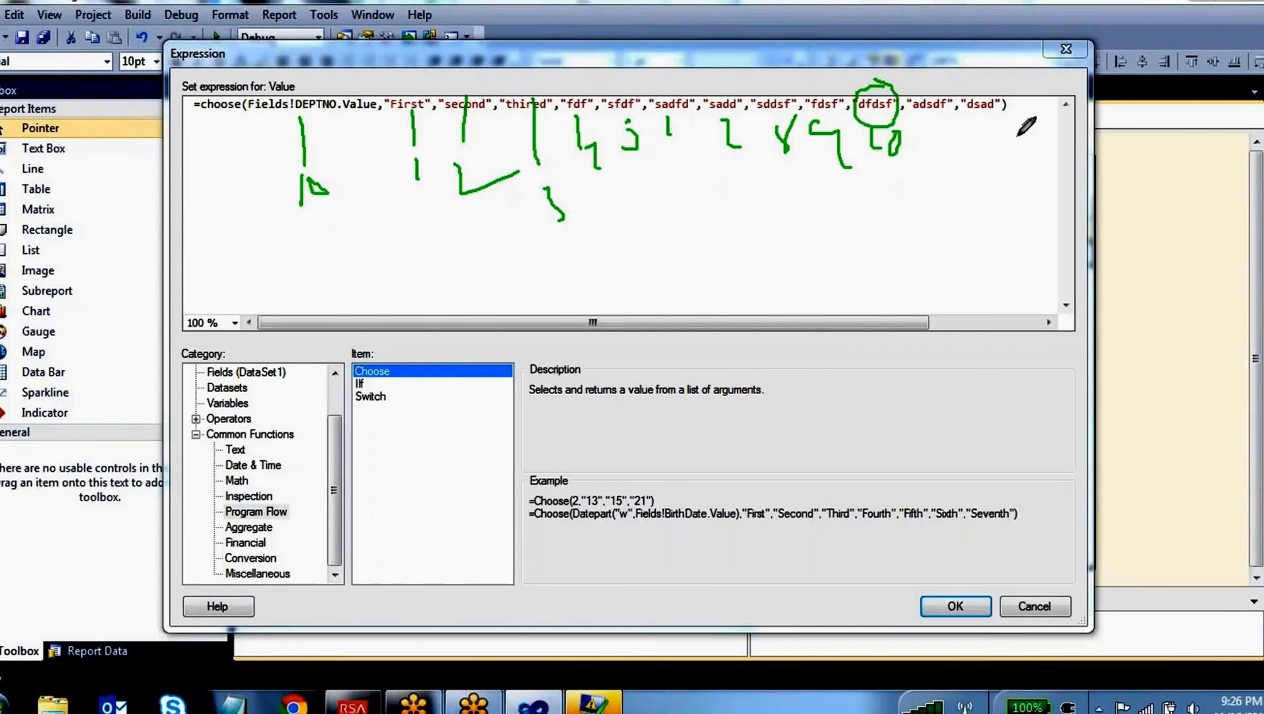
{"action": "left_click_drag", "start_coordinate": [1020, 102], "coordinate": [1113, 82]}
{"action": "mouse_move", "coordinate": [1136, 108]}
{"action": "left_mouse_down"}
{"action": "mouse_move", "coordinate": [1179, 85]}
{"action": "mouse_move", "coordinate": [1225, 85]}
{"action": "left_mouse_up"}
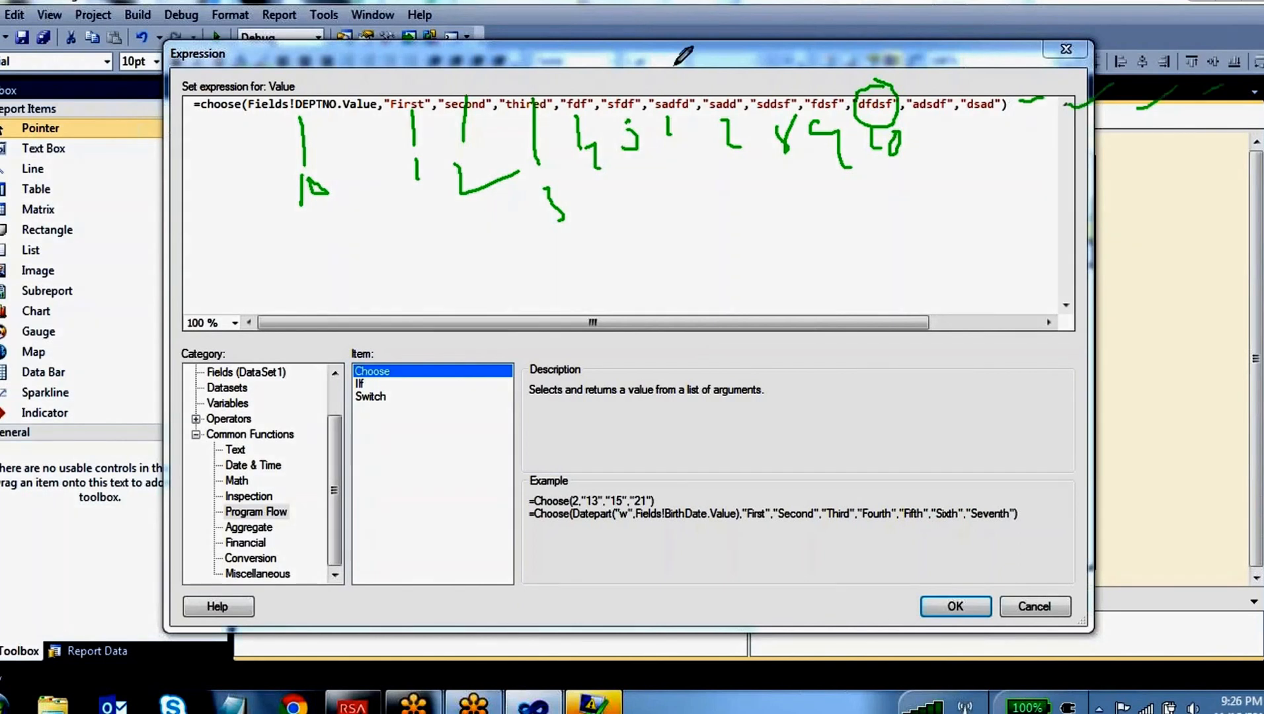
Apply the expression, preview the Dashboard report with the error list closed and mark a DEPTNO 10 row's calculated value
{"action": "left_click", "coordinate": [955, 606]}
{"action": "left_click", "coordinate": [337, 117]}
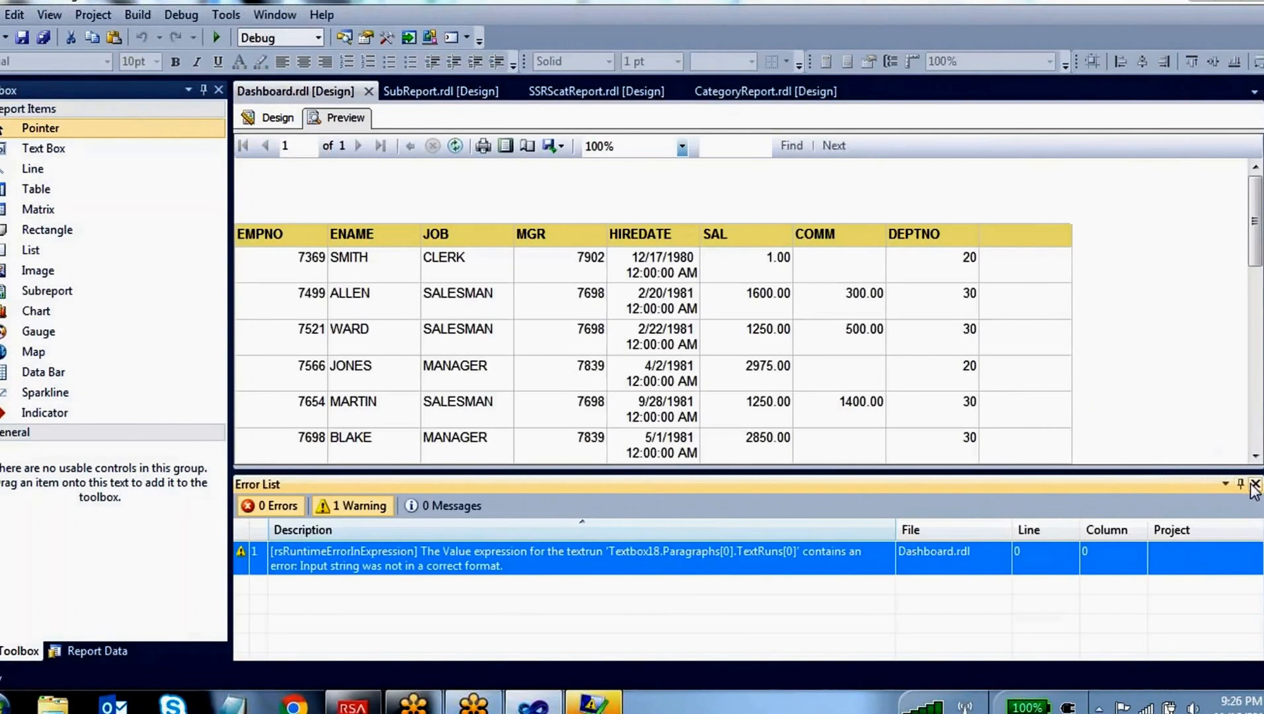
{"action": "left_click", "coordinate": [1255, 484]}
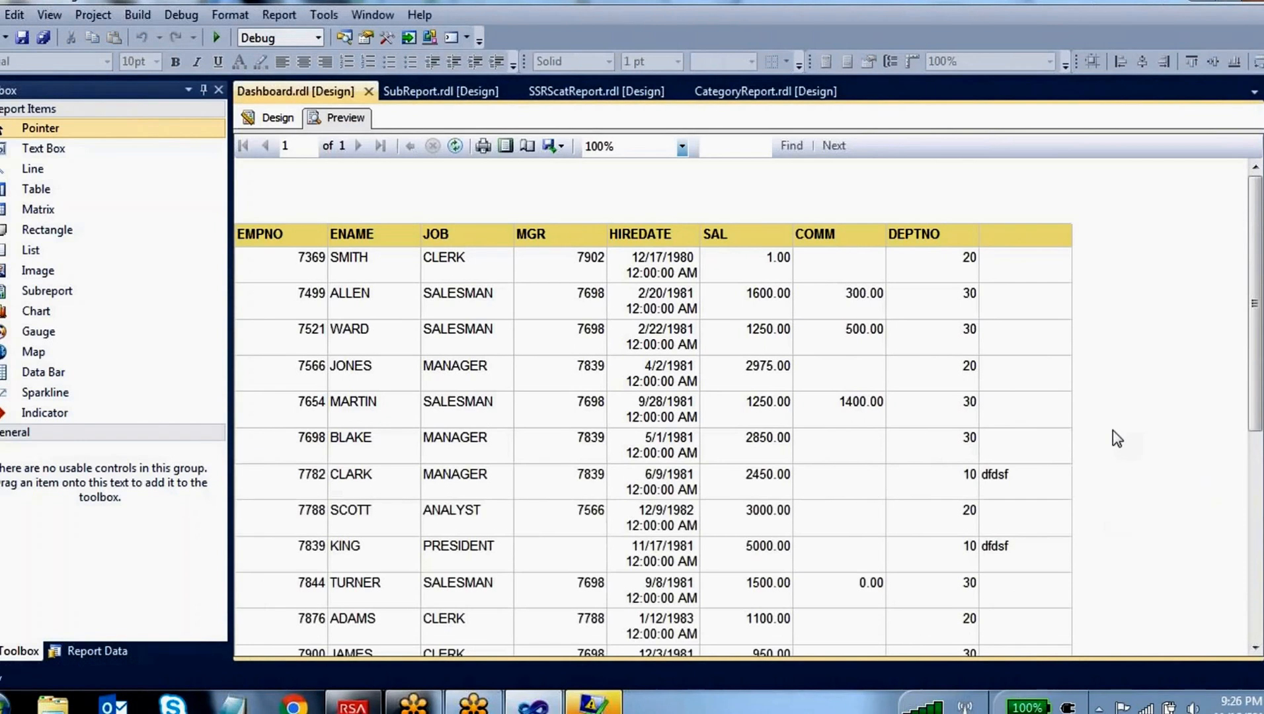
{"action": "key", "text": "ctrl+2"}
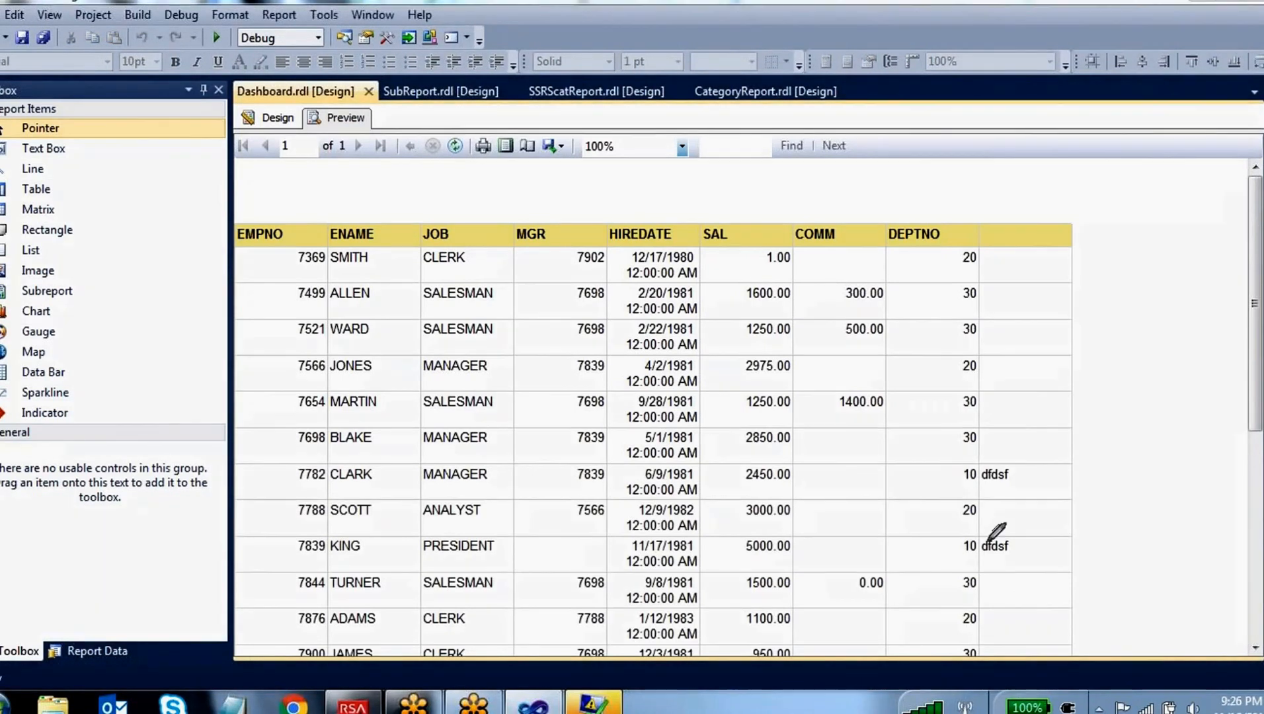
{"action": "mouse_move", "coordinate": [995, 460]}
{"action": "left_mouse_down"}
{"action": "mouse_move", "coordinate": [952, 475]}
{"action": "mouse_move", "coordinate": [990, 466]}
{"action": "mouse_move", "coordinate": [1000, 477]}
{"action": "left_mouse_up"}
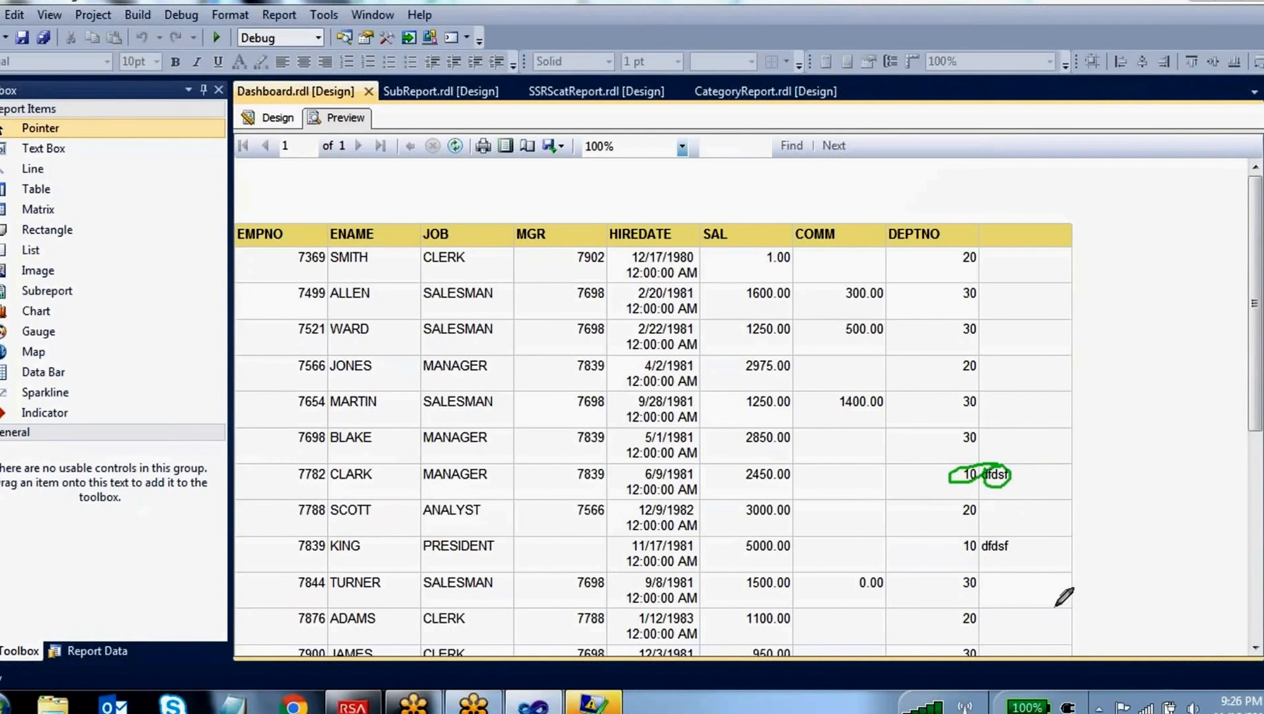
Return to the report design and reopen the calculated column's expression
{"action": "left_click", "coordinate": [270, 117]}
{"action": "left_click", "coordinate": [1057, 259]}
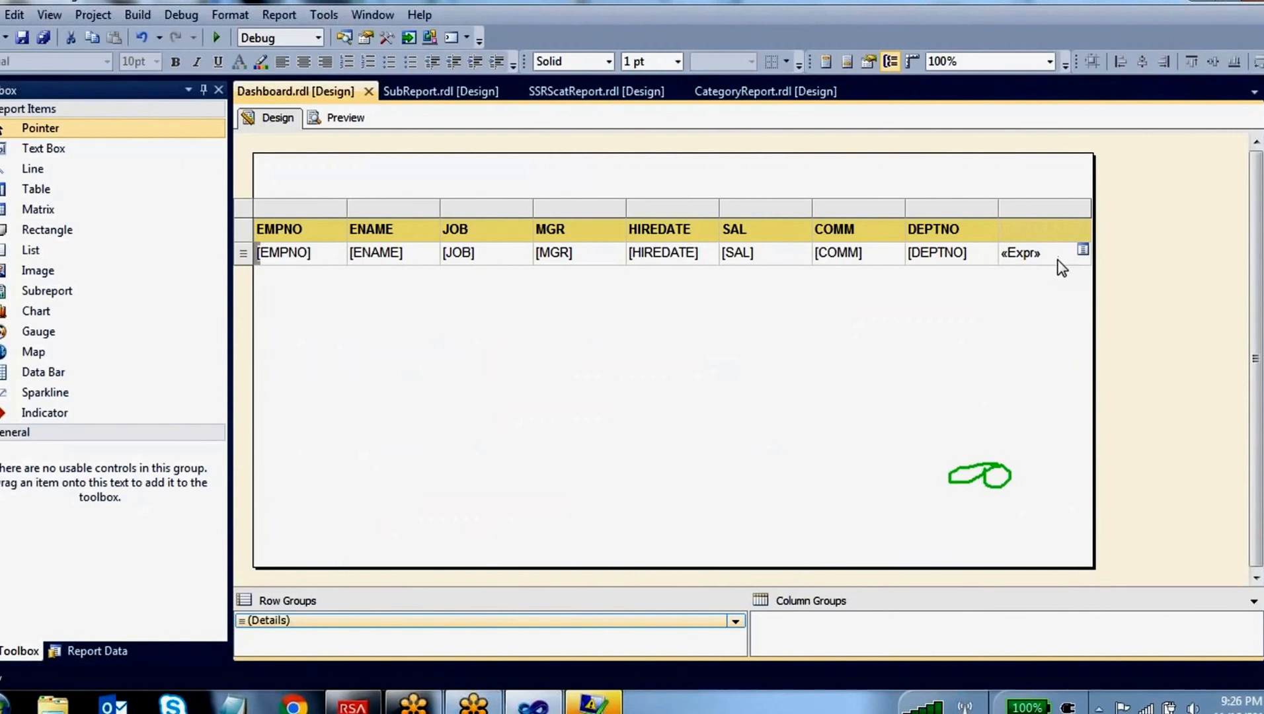
{"action": "right_click", "coordinate": [1050, 258]}
{"action": "left_click", "coordinate": [1105, 421]}
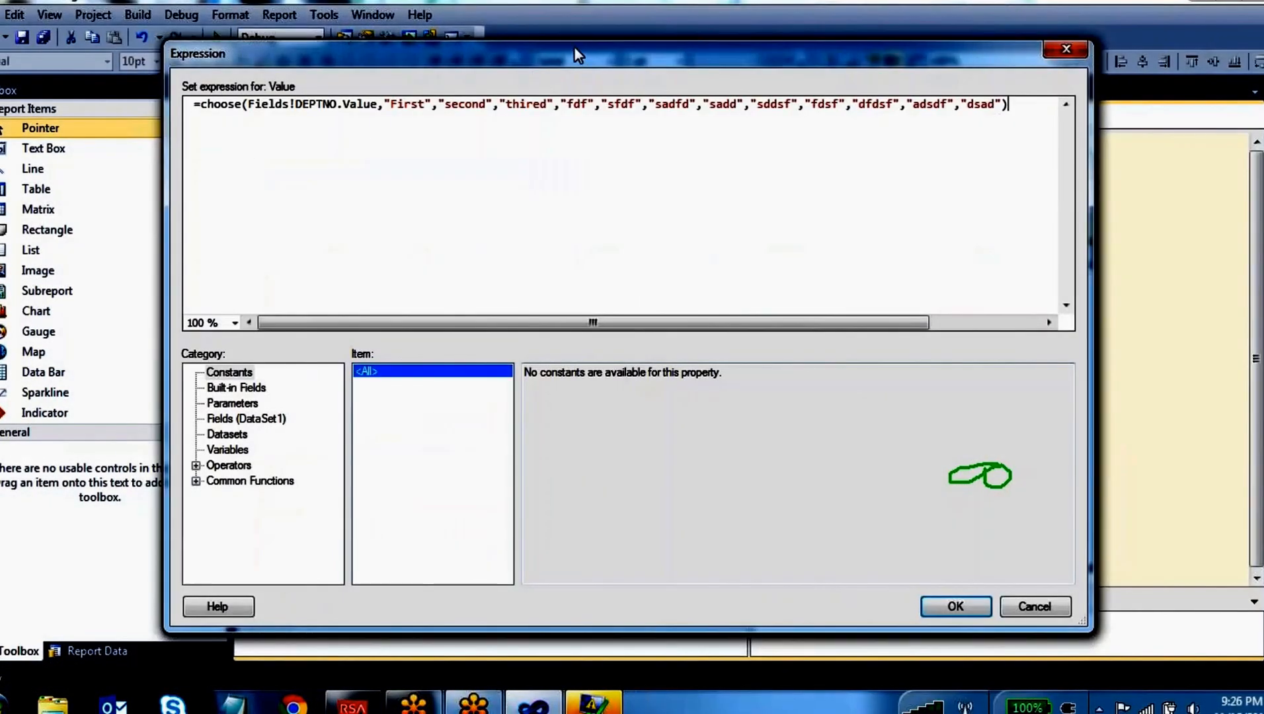
Mark DEPTNO and the choice "fdsf" in the expression with the pen and clear the annotations
{"action": "left_click", "coordinate": [574, 48]}
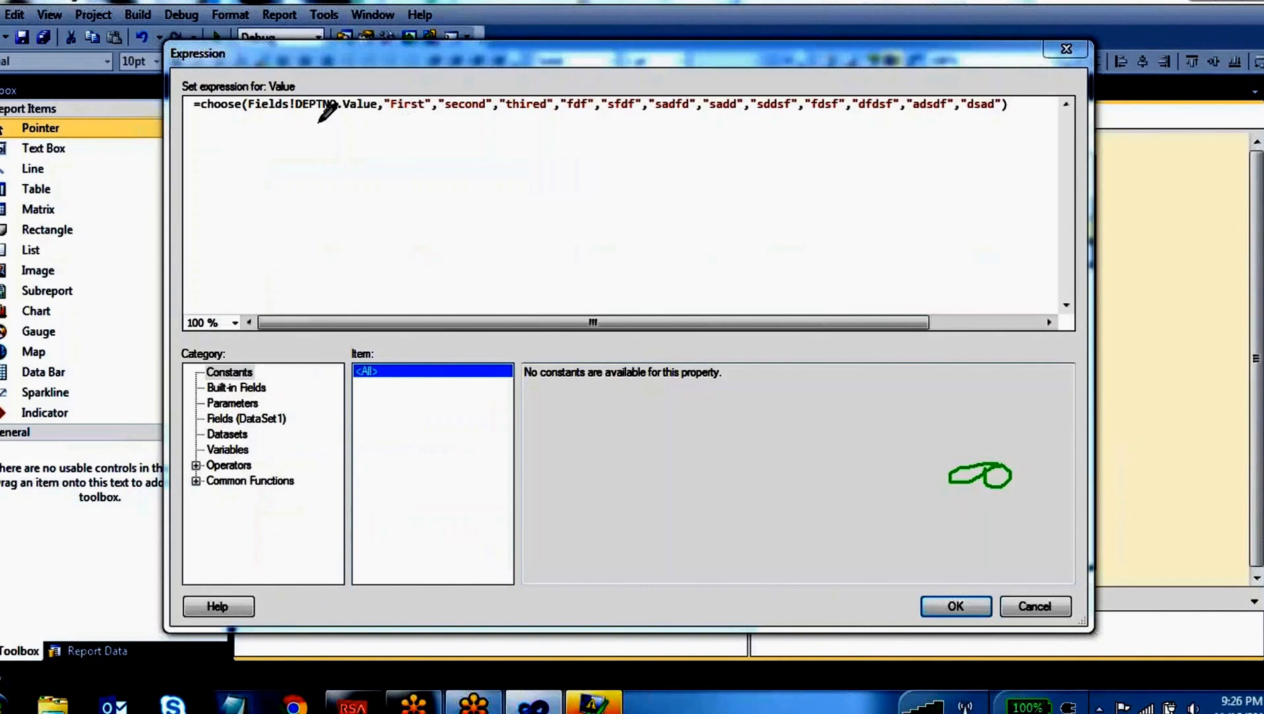
{"action": "mouse_move", "coordinate": [318, 123]}
{"action": "left_mouse_down"}
{"action": "mouse_move", "coordinate": [319, 140]}
{"action": "mouse_move", "coordinate": [307, 120]}
{"action": "mouse_move", "coordinate": [339, 183]}
{"action": "left_mouse_up"}
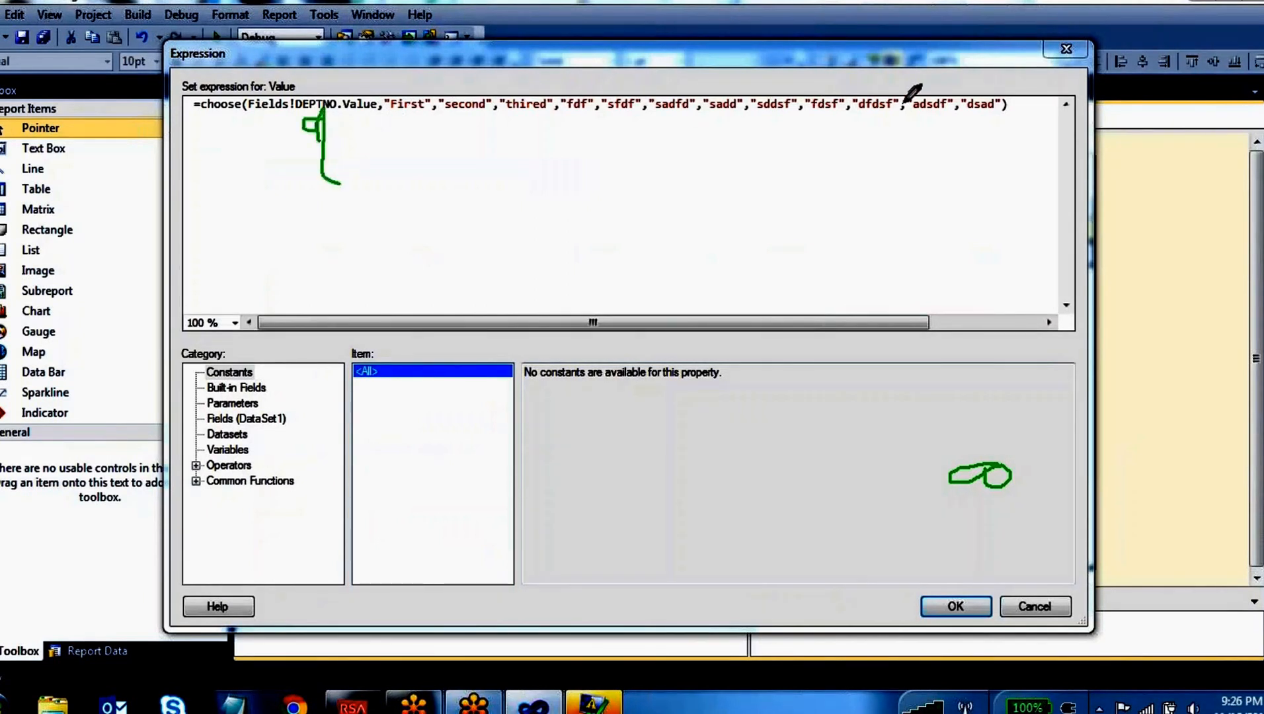
{"action": "mouse_move", "coordinate": [854, 91]}
{"action": "left_mouse_down"}
{"action": "mouse_move", "coordinate": [796, 110]}
{"action": "mouse_move", "coordinate": [848, 94]}
{"action": "left_mouse_up"}
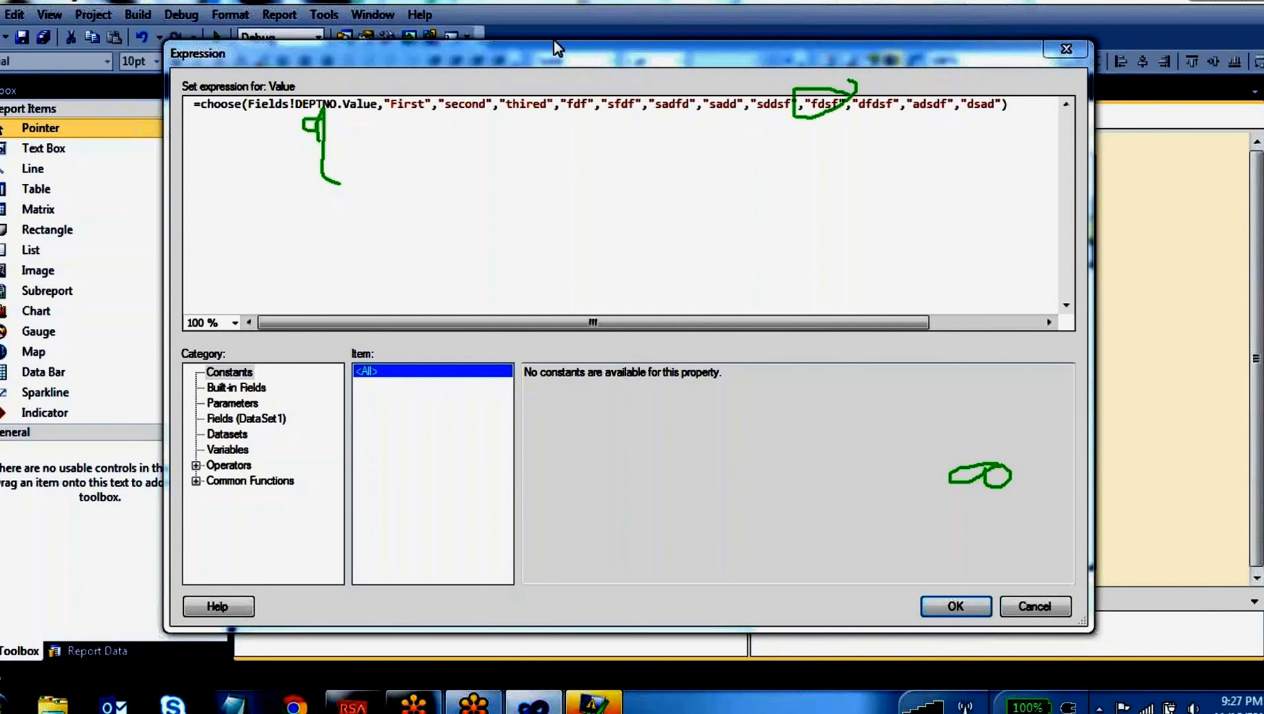
{"action": "key", "text": "Escape"}
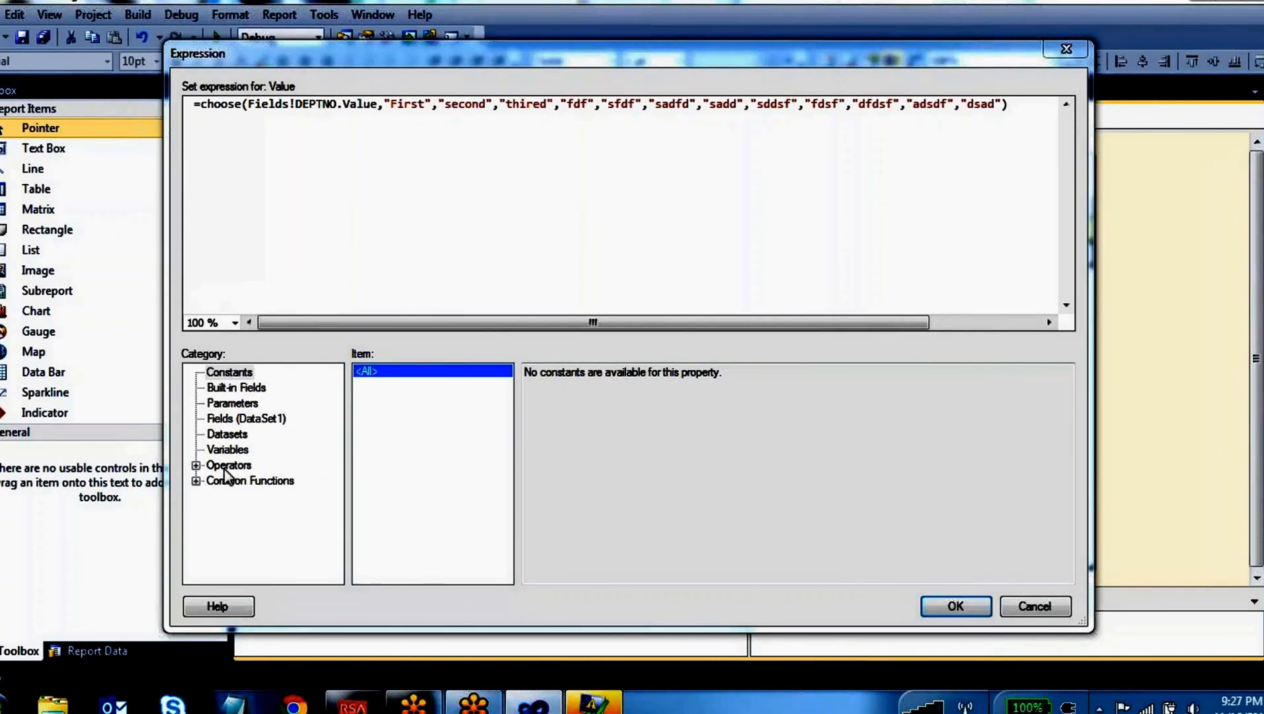
Examine the dataset fields and the Program Flow functions, and read the descriptions of Aggregate functions from Avg to Min
{"action": "left_click", "coordinate": [246, 419]}
{"action": "left_click", "coordinate": [196, 480]}
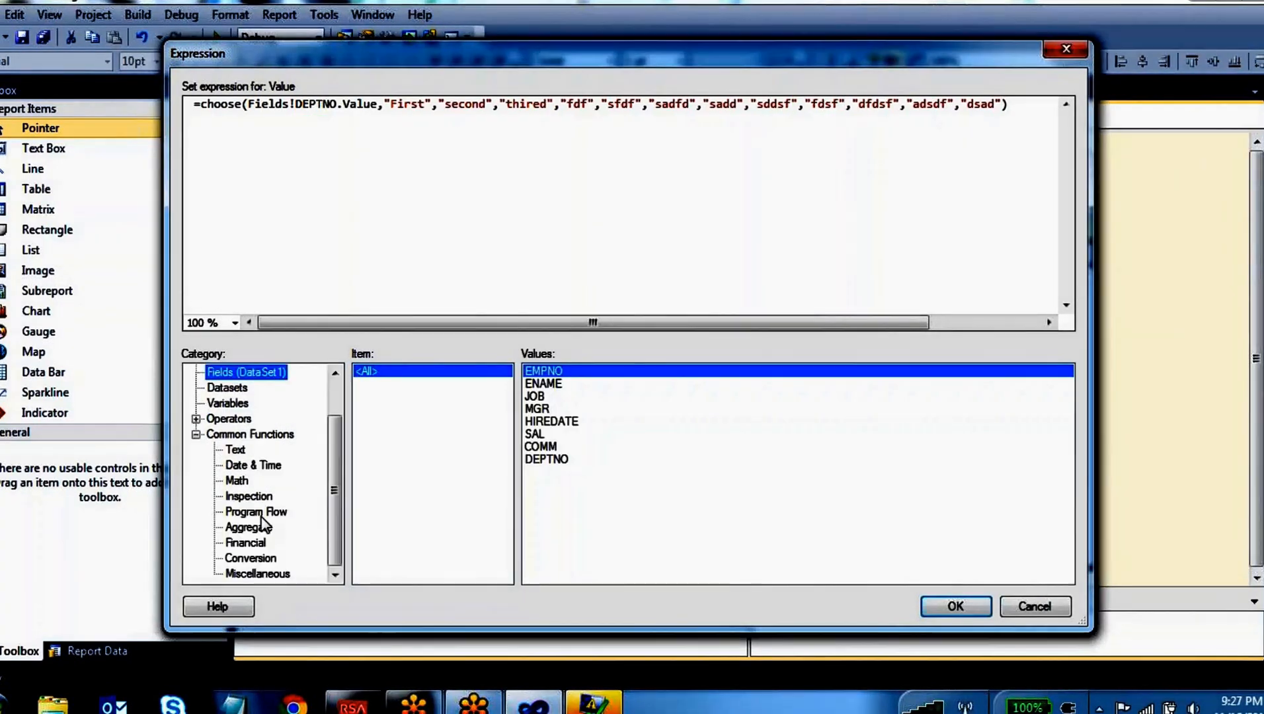
{"action": "left_click", "coordinate": [258, 512]}
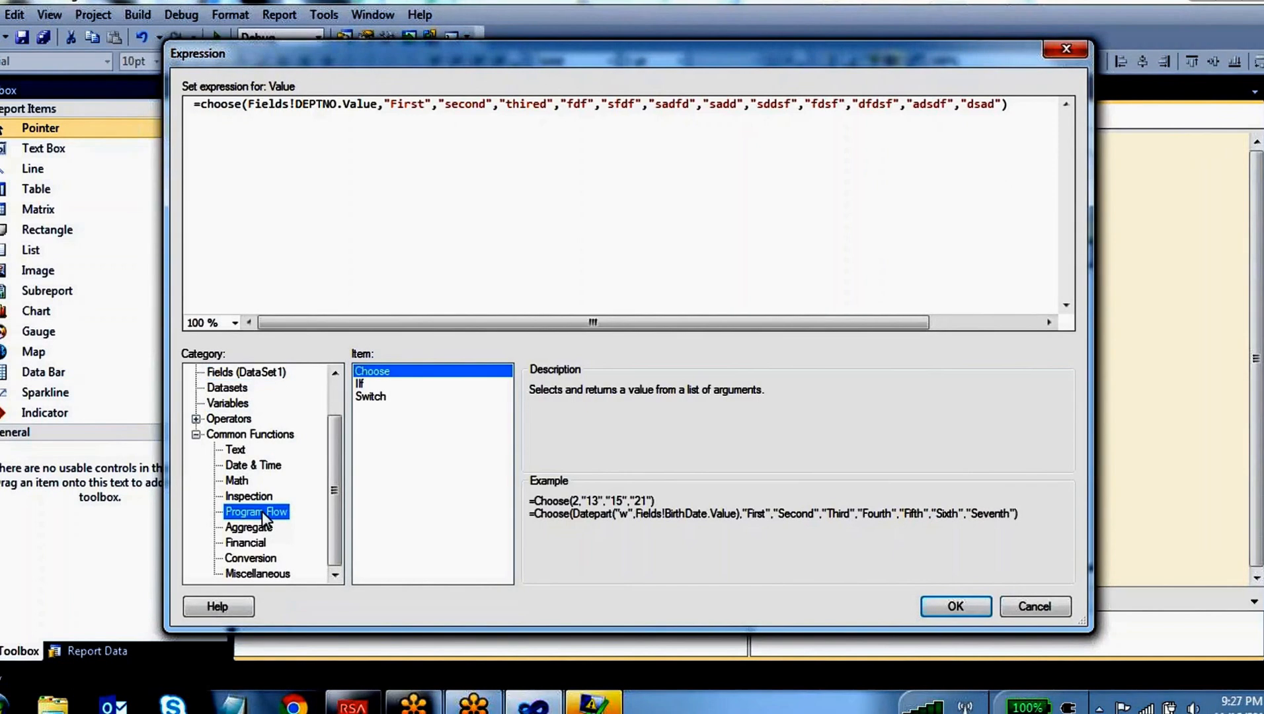
{"action": "left_click", "coordinate": [265, 528]}
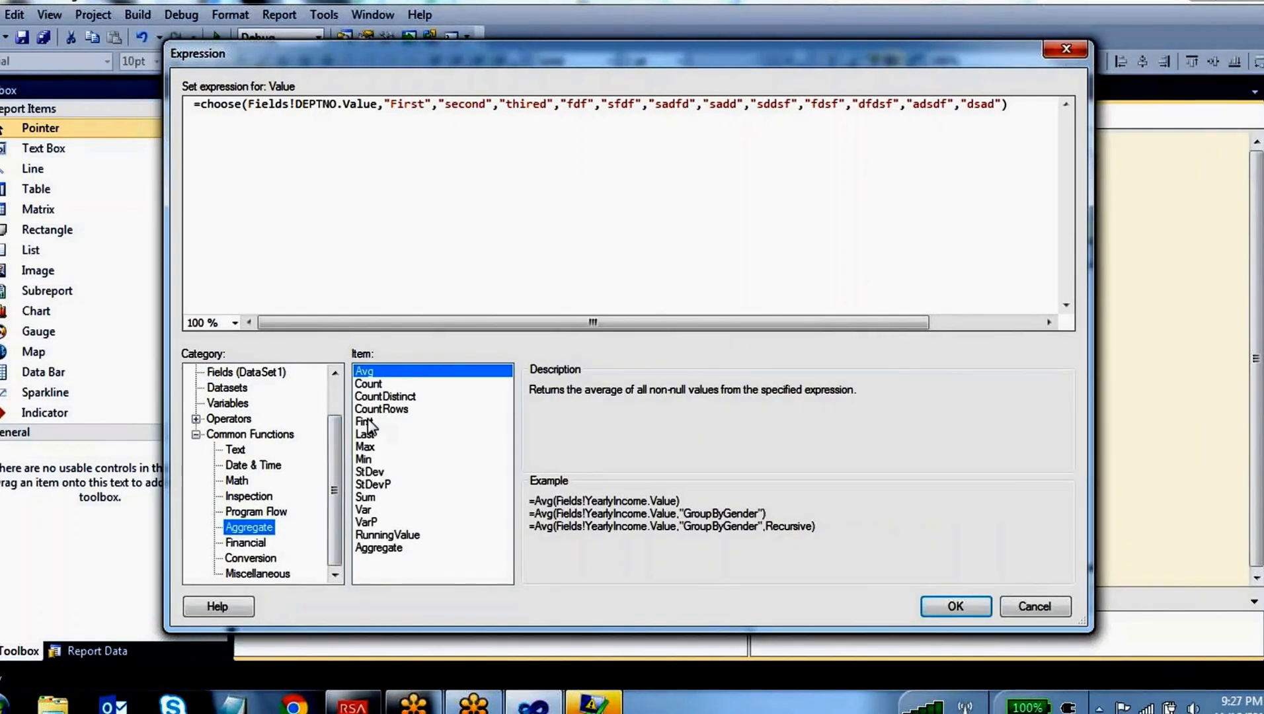
{"action": "left_click", "coordinate": [377, 389]}
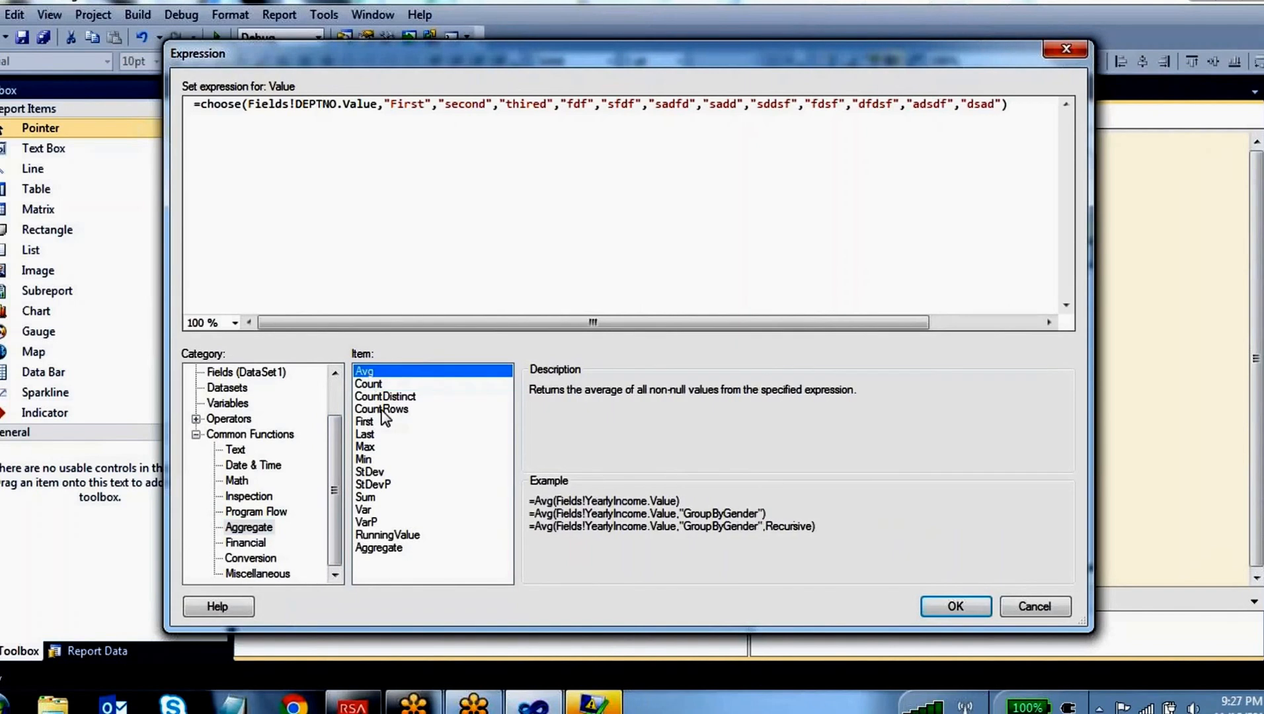
{"action": "left_click", "coordinate": [385, 409]}
{"action": "left_click", "coordinate": [365, 422]}
{"action": "left_click", "coordinate": [365, 434]}
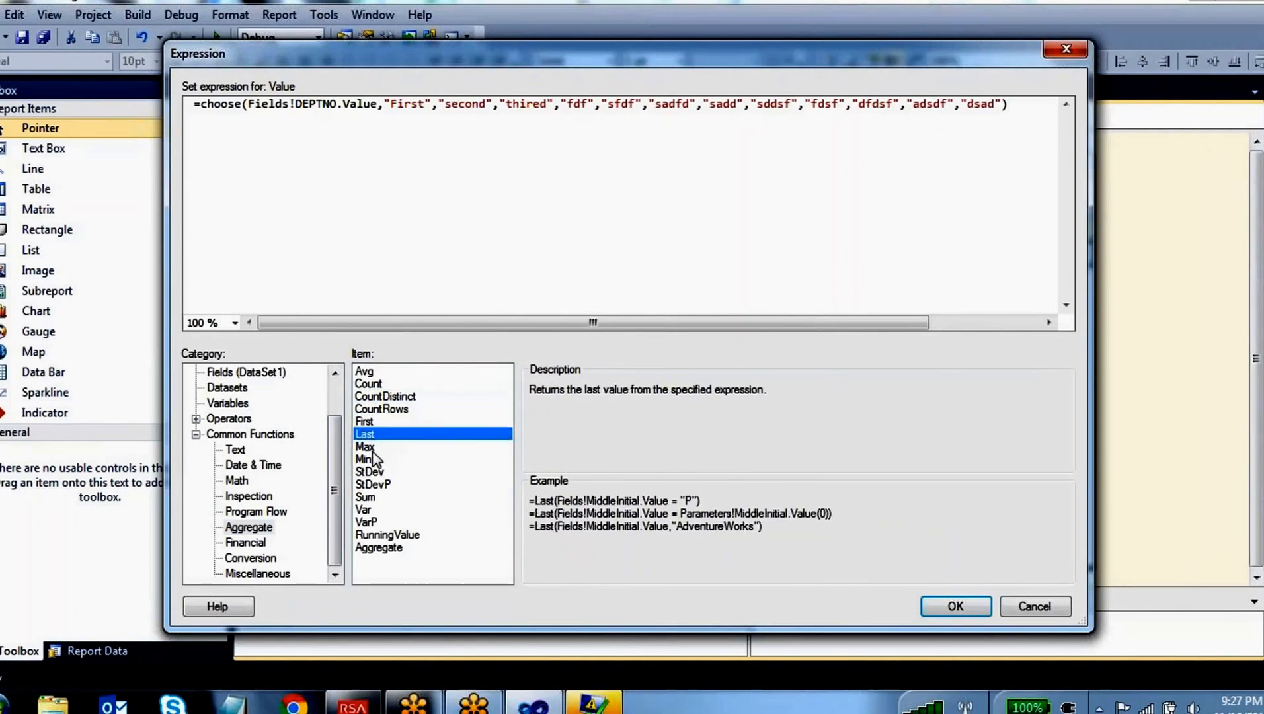
{"action": "left_click", "coordinate": [366, 448]}
{"action": "left_click", "coordinate": [364, 459]}
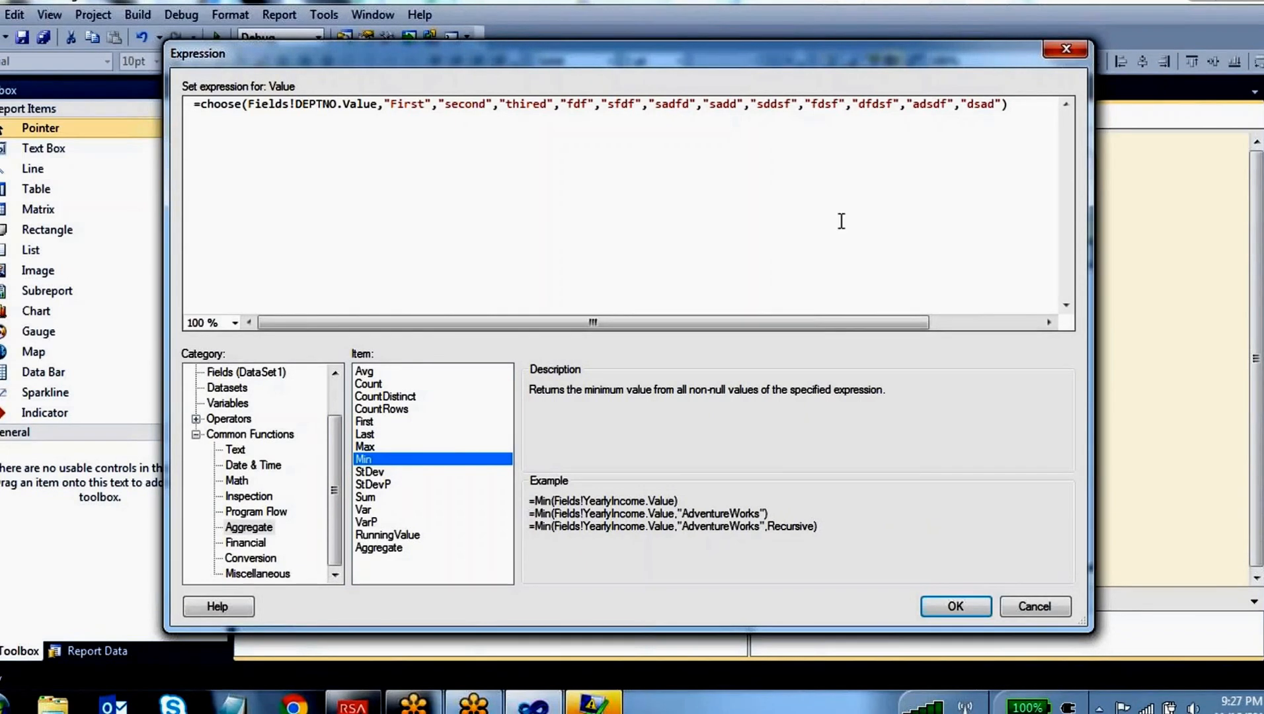
Clear the Choose expression down to the equals sign and read the description of the RunningValue aggregate function
{"action": "left_click_drag", "start_coordinate": [1008, 106], "coordinate": [193, 106]}
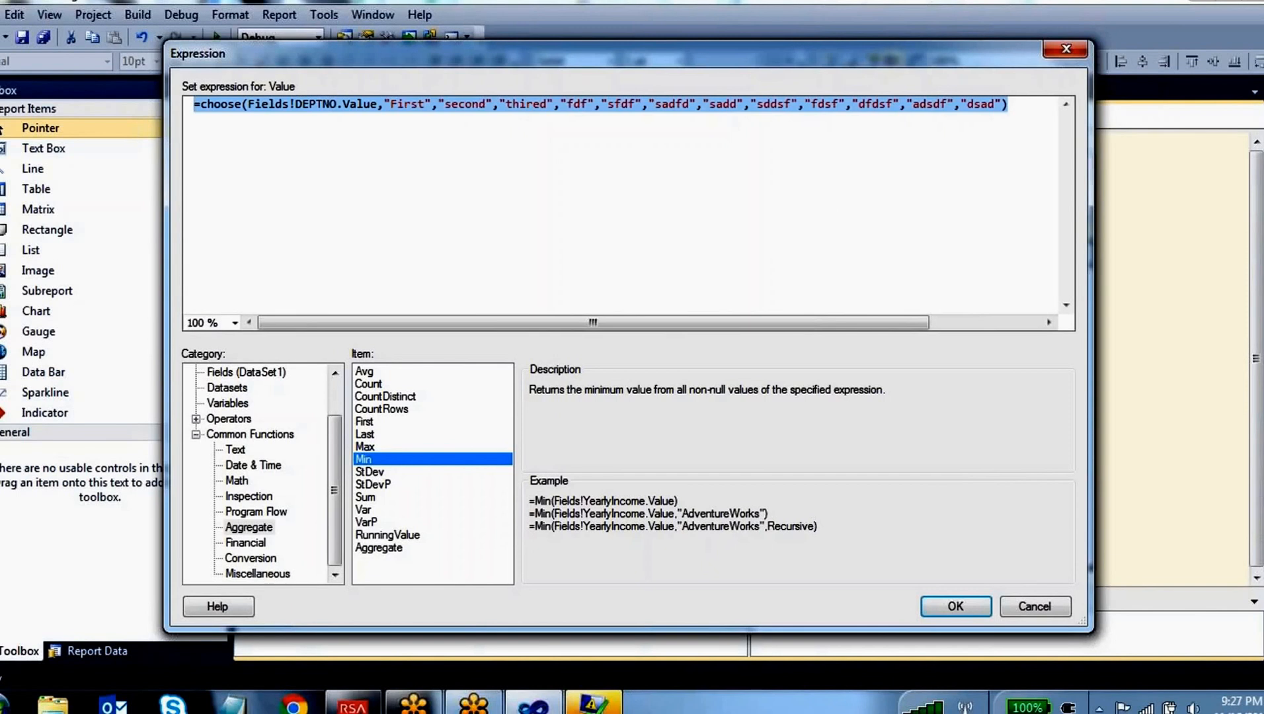
{"action": "key", "text": "BackSpace"}
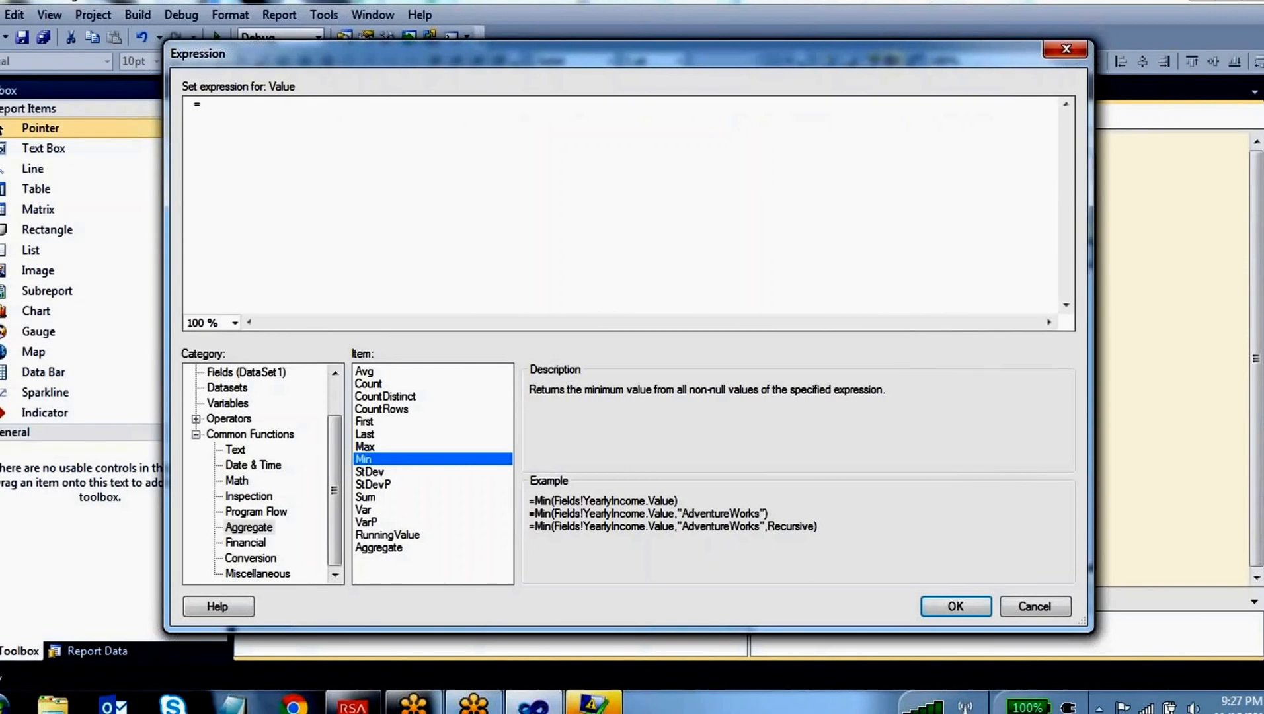
{"action": "left_click", "coordinate": [384, 535]}
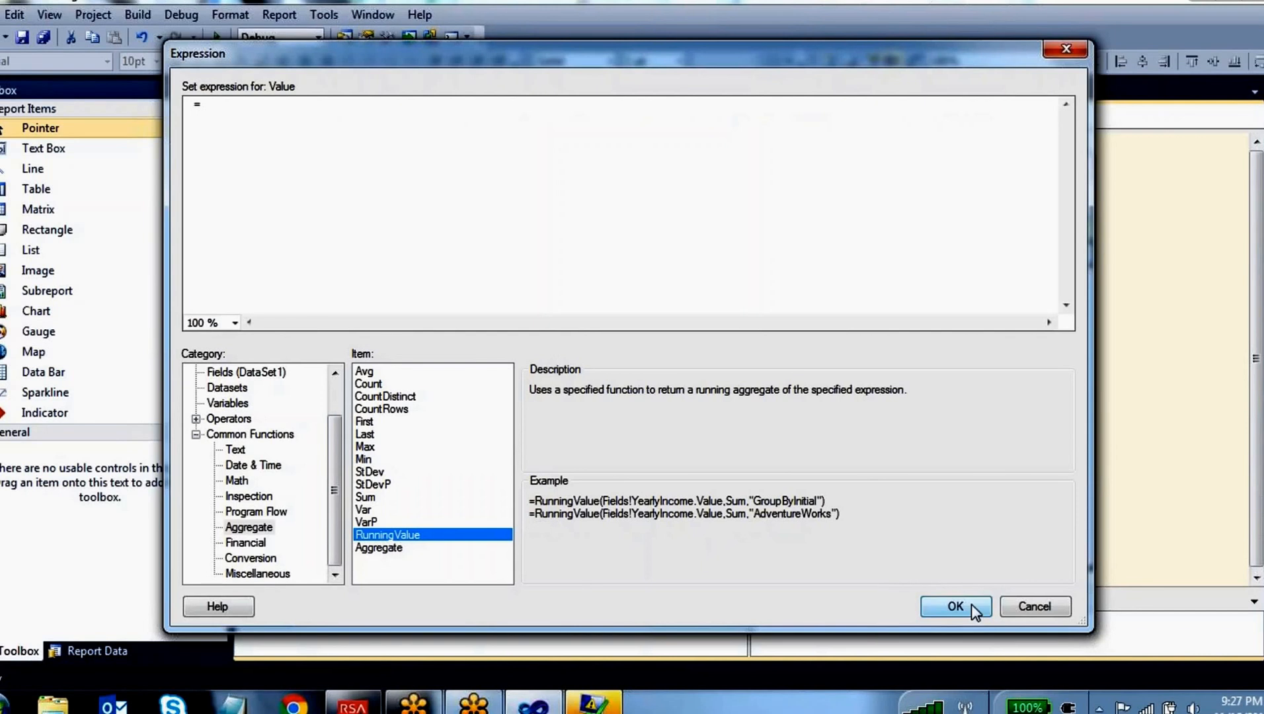
Write the sample values 100, 200, 150 and 400 in a column over the dialog with the annotation pen
{"action": "left_click", "coordinate": [574, 46]}
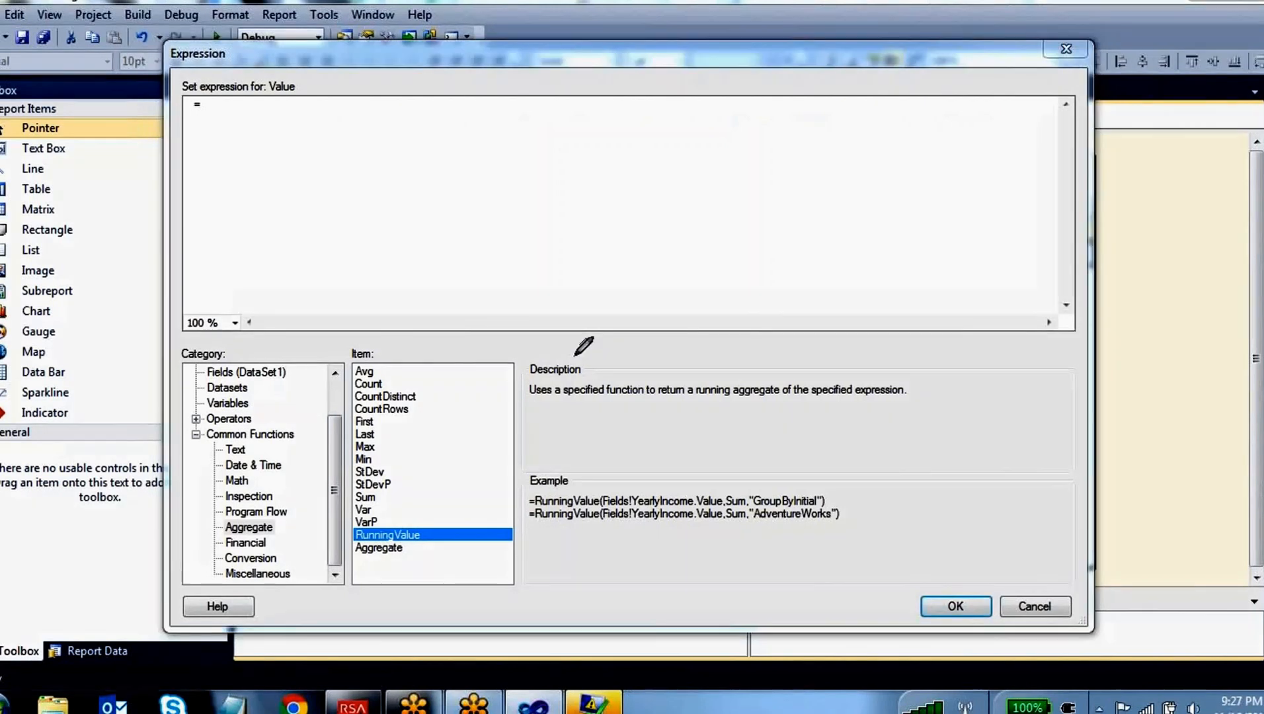
{"action": "mouse_move", "coordinate": [616, 136]}
{"action": "left_mouse_down"}
{"action": "mouse_move", "coordinate": [619, 177]}
{"action": "mouse_move", "coordinate": [642, 147]}
{"action": "mouse_move", "coordinate": [685, 161]}
{"action": "left_mouse_up"}
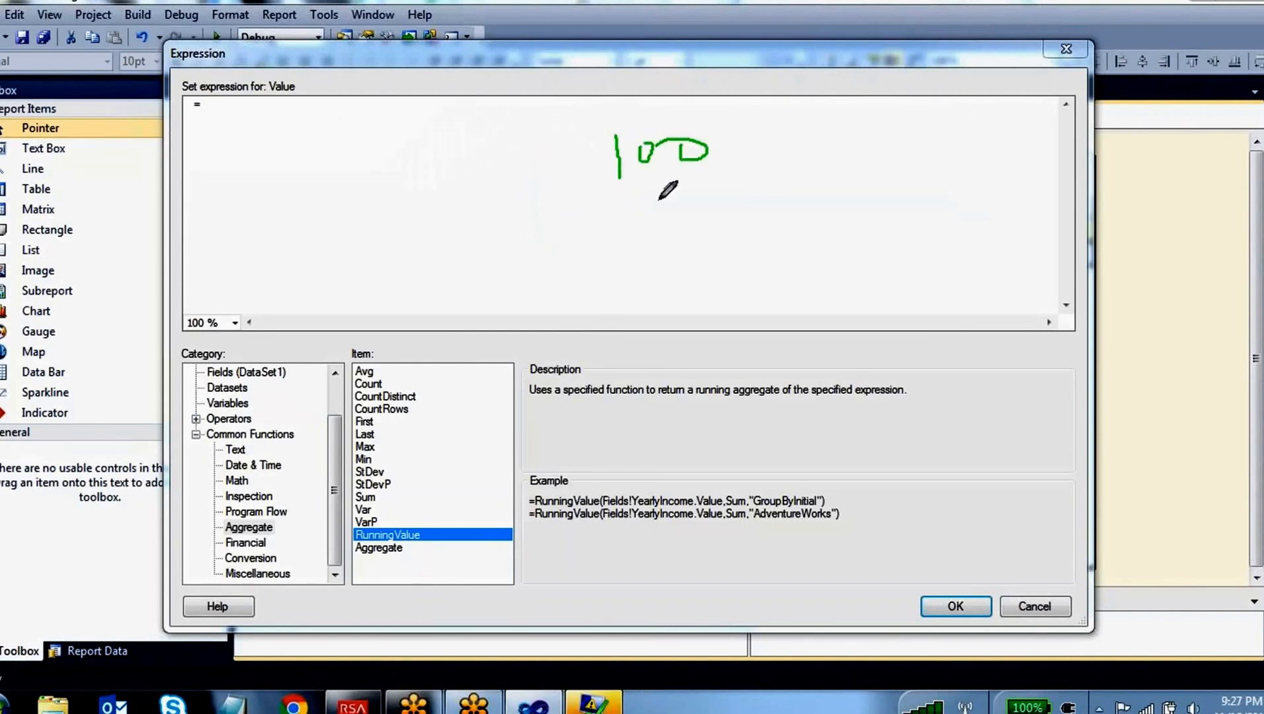
{"action": "left_click_drag", "start_coordinate": [636, 212], "coordinate": [666, 243]}
{"action": "mouse_move", "coordinate": [682, 216]}
{"action": "left_mouse_down"}
{"action": "mouse_move", "coordinate": [678, 236]}
{"action": "mouse_move", "coordinate": [708, 238]}
{"action": "left_mouse_up"}
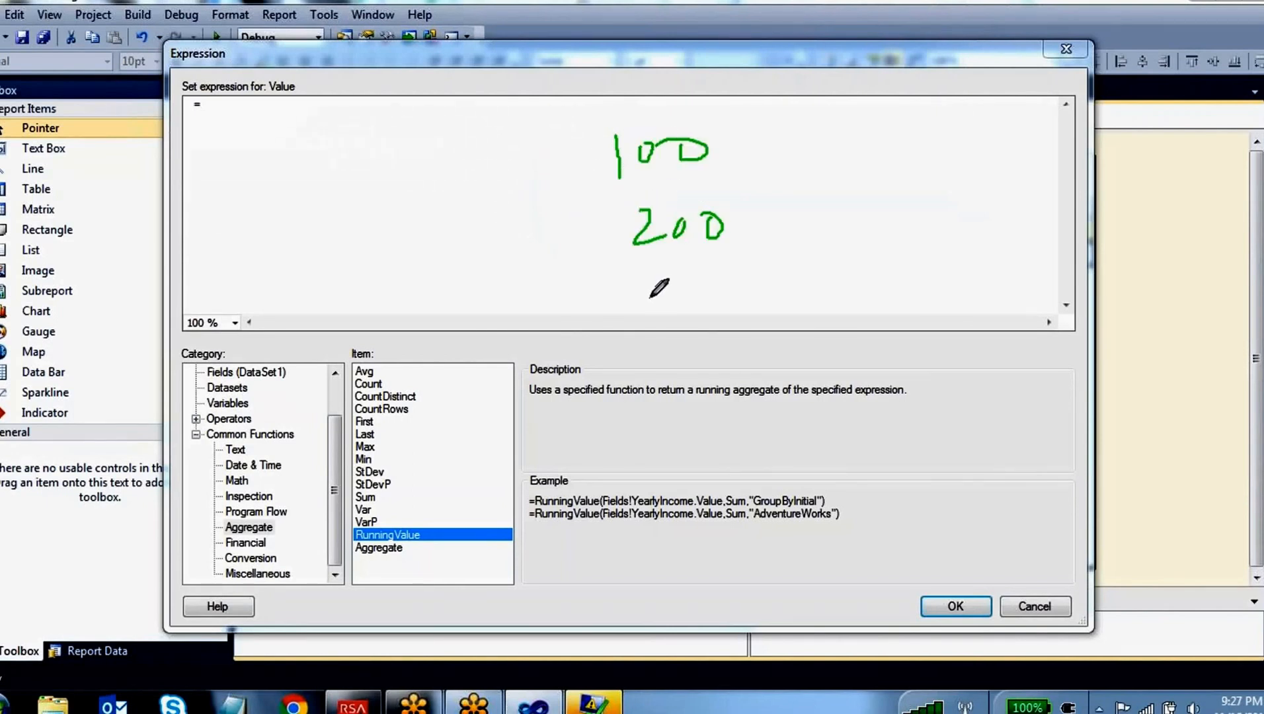
{"action": "left_click_drag", "start_coordinate": [653, 294], "coordinate": [655, 320]}
{"action": "left_click_drag", "start_coordinate": [687, 278], "coordinate": [701, 276]}
{"action": "mouse_move", "coordinate": [691, 285]}
{"action": "left_mouse_down"}
{"action": "mouse_move", "coordinate": [687, 309]}
{"action": "mouse_move", "coordinate": [724, 286]}
{"action": "left_mouse_up"}
{"action": "mouse_move", "coordinate": [661, 345]}
{"action": "left_mouse_down"}
{"action": "mouse_move", "coordinate": [666, 382]}
{"action": "mouse_move", "coordinate": [719, 365]}
{"action": "mouse_move", "coordinate": [757, 370]}
{"action": "mouse_move", "coordinate": [711, 359]}
{"action": "left_mouse_up"}
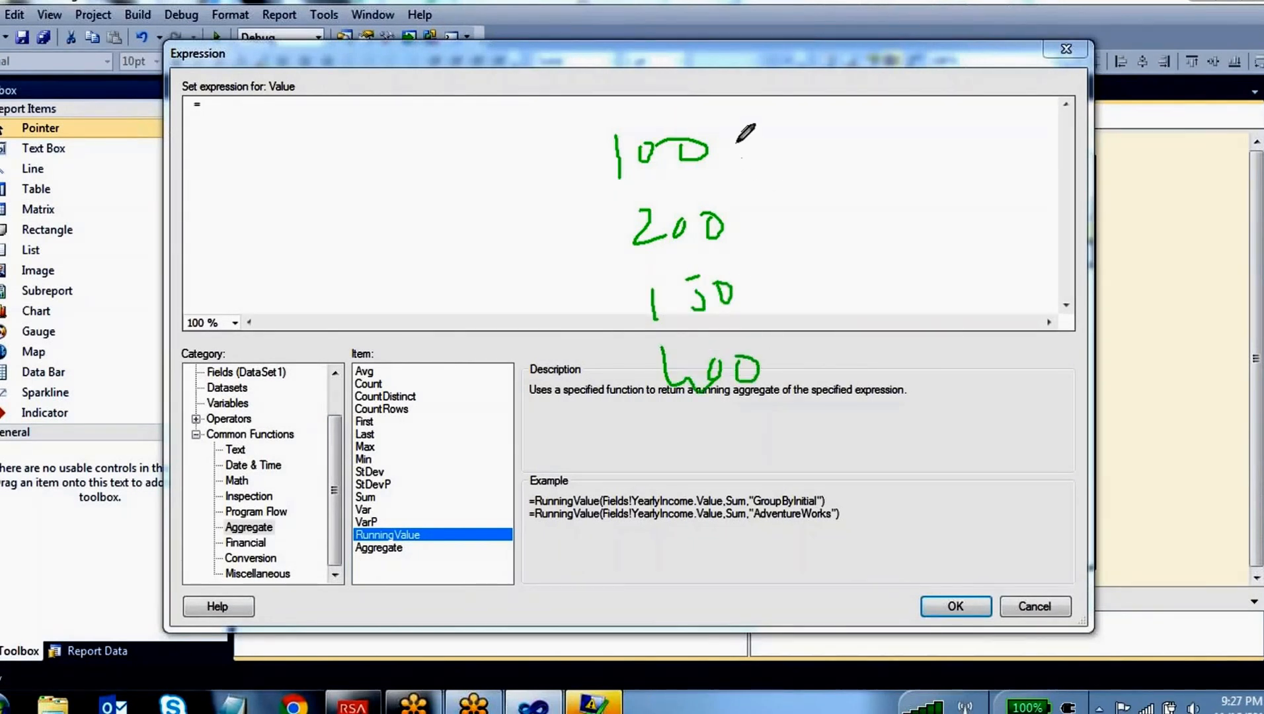
Sketch the running totals beside the sample values with connecting lines, circle them and clear the annotations
{"action": "mouse_move", "coordinate": [783, 113]}
{"action": "left_mouse_down"}
{"action": "mouse_move", "coordinate": [797, 140]}
{"action": "mouse_move", "coordinate": [839, 121]}
{"action": "mouse_move", "coordinate": [721, 231]}
{"action": "left_mouse_up"}
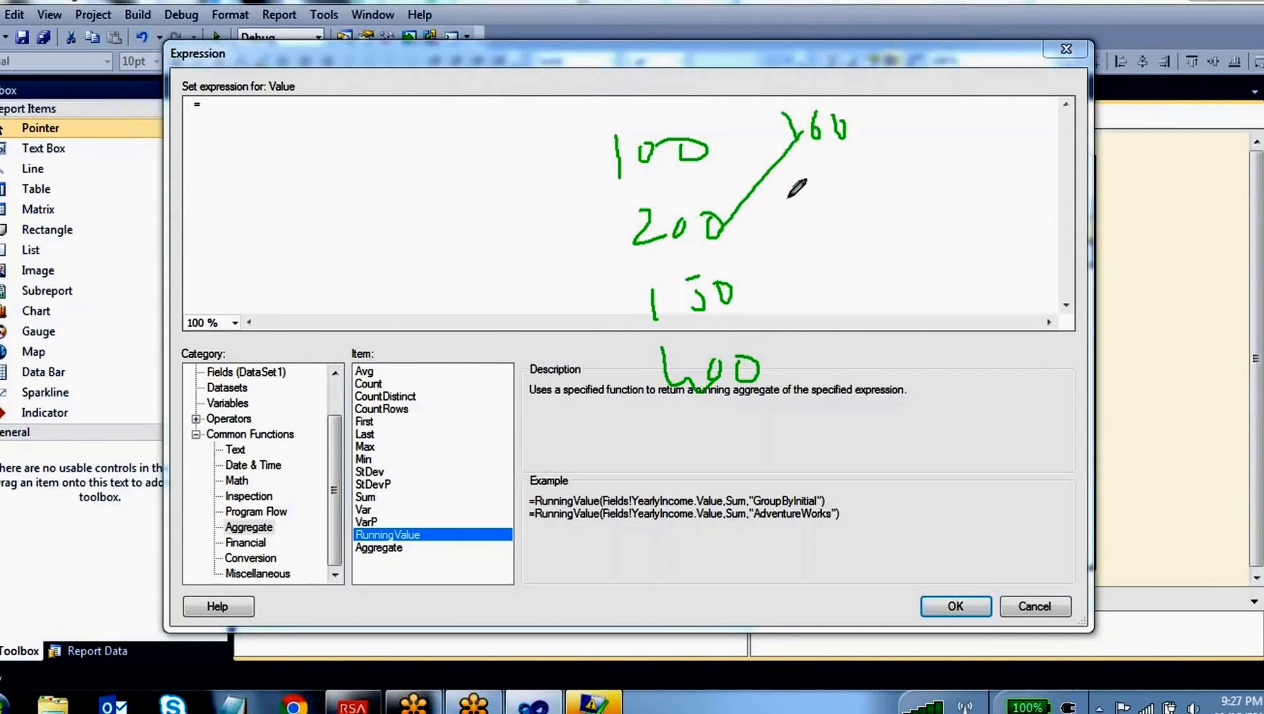
{"action": "mouse_move", "coordinate": [792, 196]}
{"action": "left_mouse_down"}
{"action": "mouse_move", "coordinate": [808, 210]}
{"action": "mouse_move", "coordinate": [801, 224]}
{"action": "mouse_move", "coordinate": [866, 202]}
{"action": "mouse_move", "coordinate": [737, 294]}
{"action": "left_mouse_up"}
{"action": "left_click_drag", "start_coordinate": [814, 260], "coordinate": [835, 278]}
{"action": "mouse_move", "coordinate": [829, 262]}
{"action": "left_mouse_down"}
{"action": "mouse_move", "coordinate": [832, 299]}
{"action": "mouse_move", "coordinate": [893, 248]}
{"action": "mouse_move", "coordinate": [890, 286]}
{"action": "mouse_move", "coordinate": [753, 360]}
{"action": "left_mouse_up"}
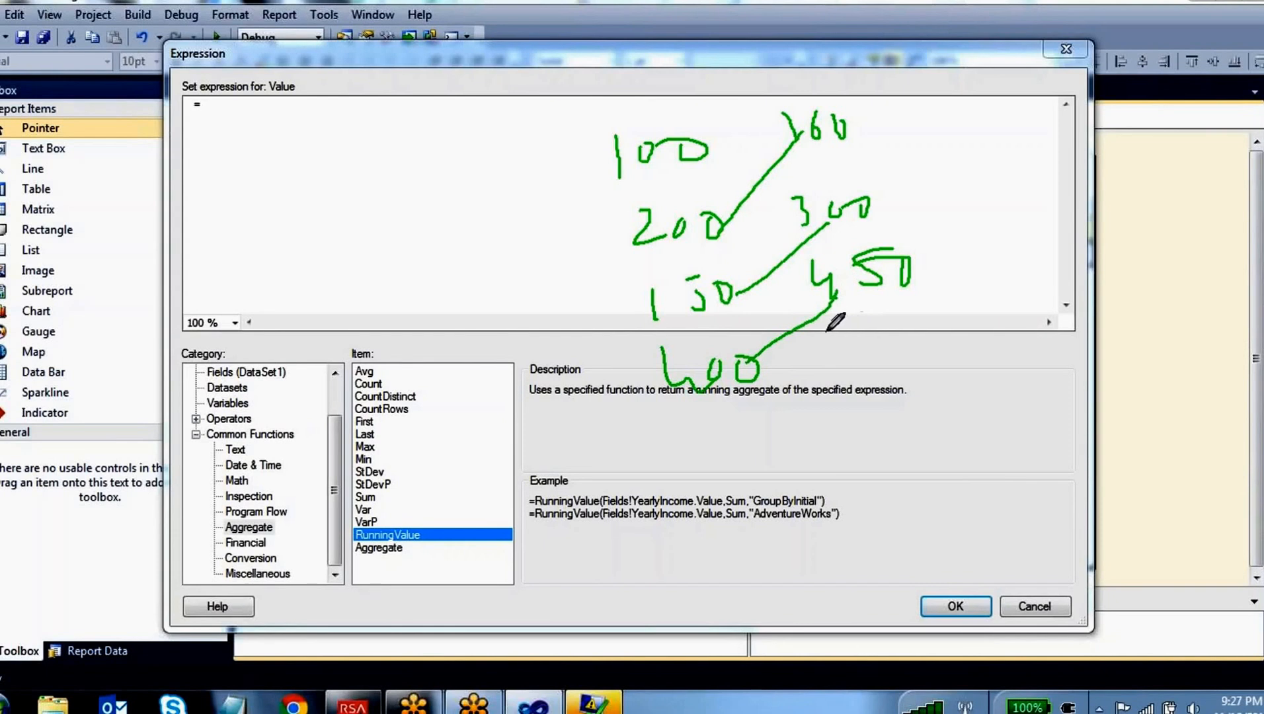
{"action": "mouse_move", "coordinate": [845, 320]}
{"action": "left_mouse_down"}
{"action": "mouse_move", "coordinate": [834, 331]}
{"action": "mouse_move", "coordinate": [880, 324]}
{"action": "left_mouse_up"}
{"action": "mouse_move", "coordinate": [877, 307]}
{"action": "left_mouse_down"}
{"action": "mouse_move", "coordinate": [894, 305]}
{"action": "mouse_move", "coordinate": [904, 245]}
{"action": "left_mouse_up"}
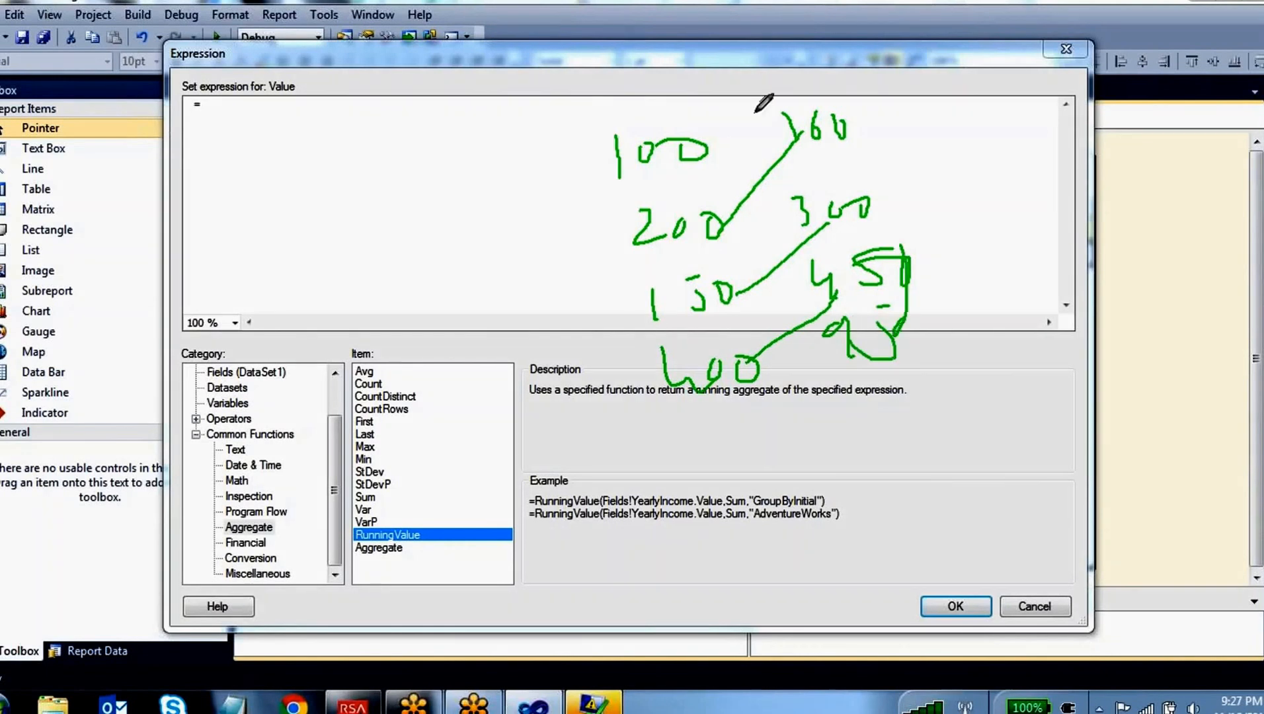
{"action": "mouse_move", "coordinate": [809, 85]}
{"action": "left_mouse_down"}
{"action": "mouse_move", "coordinate": [805, 390]}
{"action": "mouse_move", "coordinate": [954, 140]}
{"action": "mouse_move", "coordinate": [812, 75]}
{"action": "mouse_move", "coordinate": [780, 80]}
{"action": "left_mouse_up"}
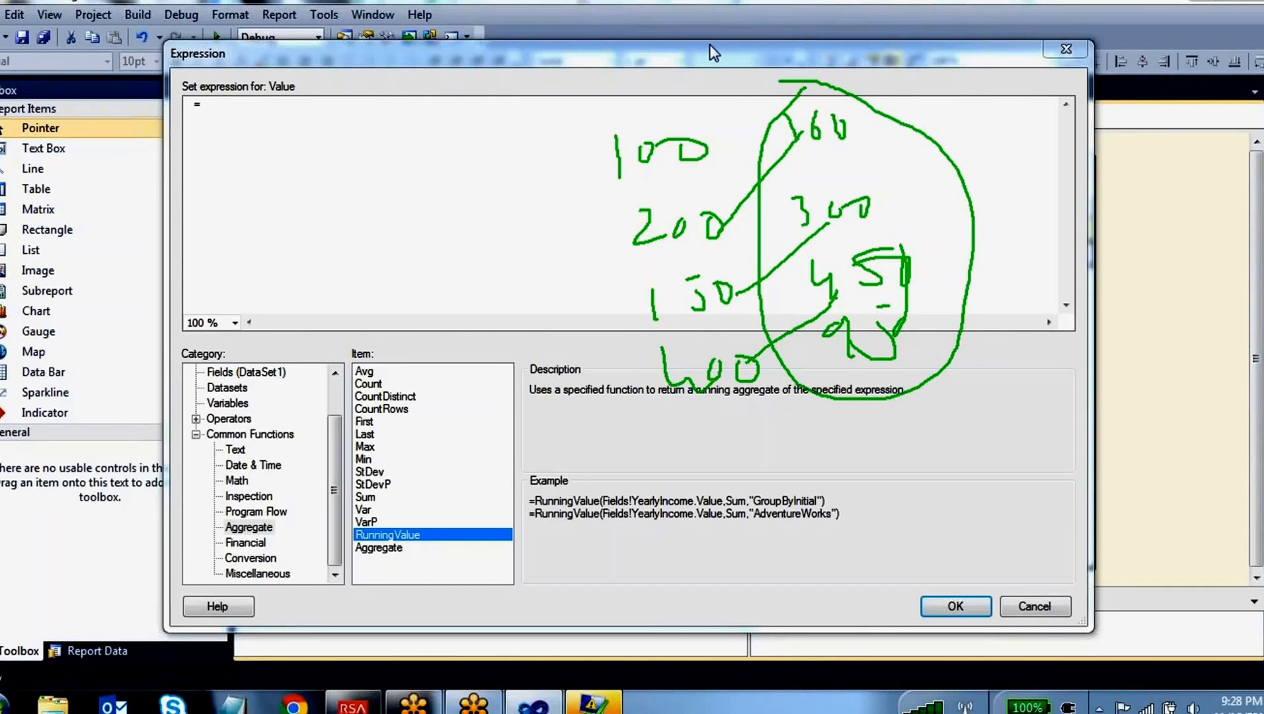
{"action": "key", "text": "Escape"}
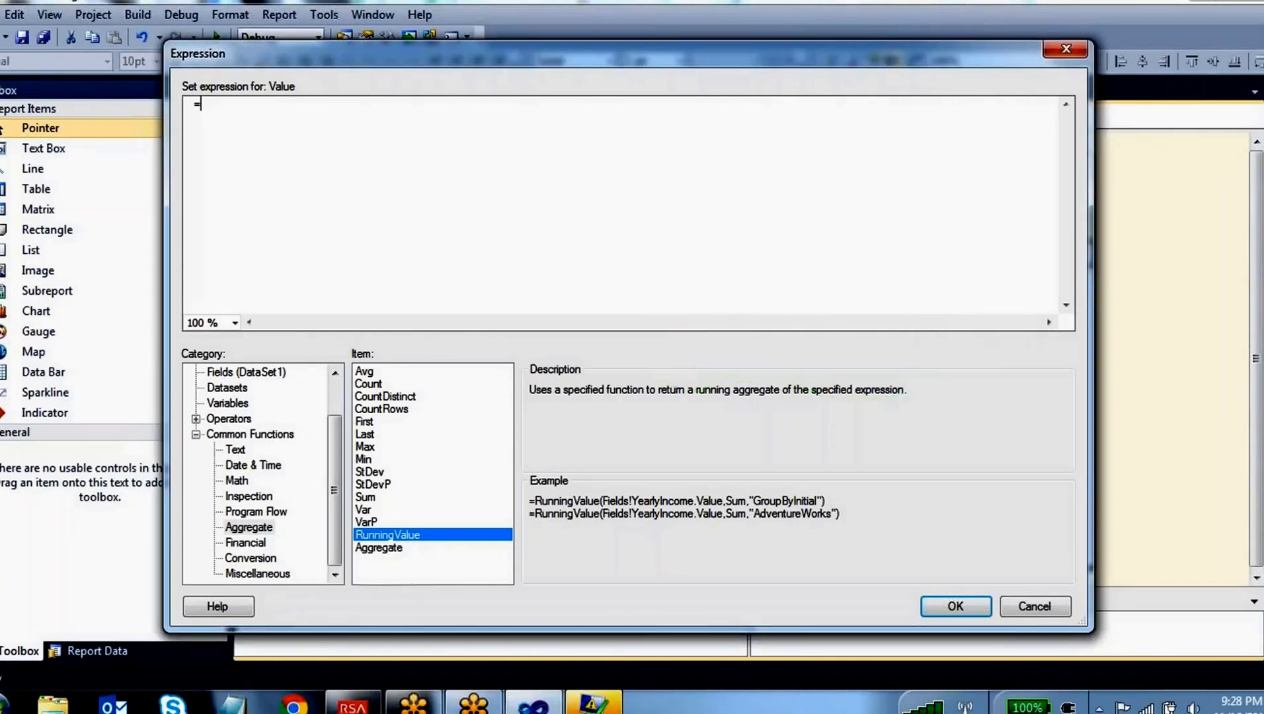
Insert the RunningValue function into the expression with the SAL field of DataSet1 as its first argument
{"action": "double_click", "coordinate": [419, 537]}
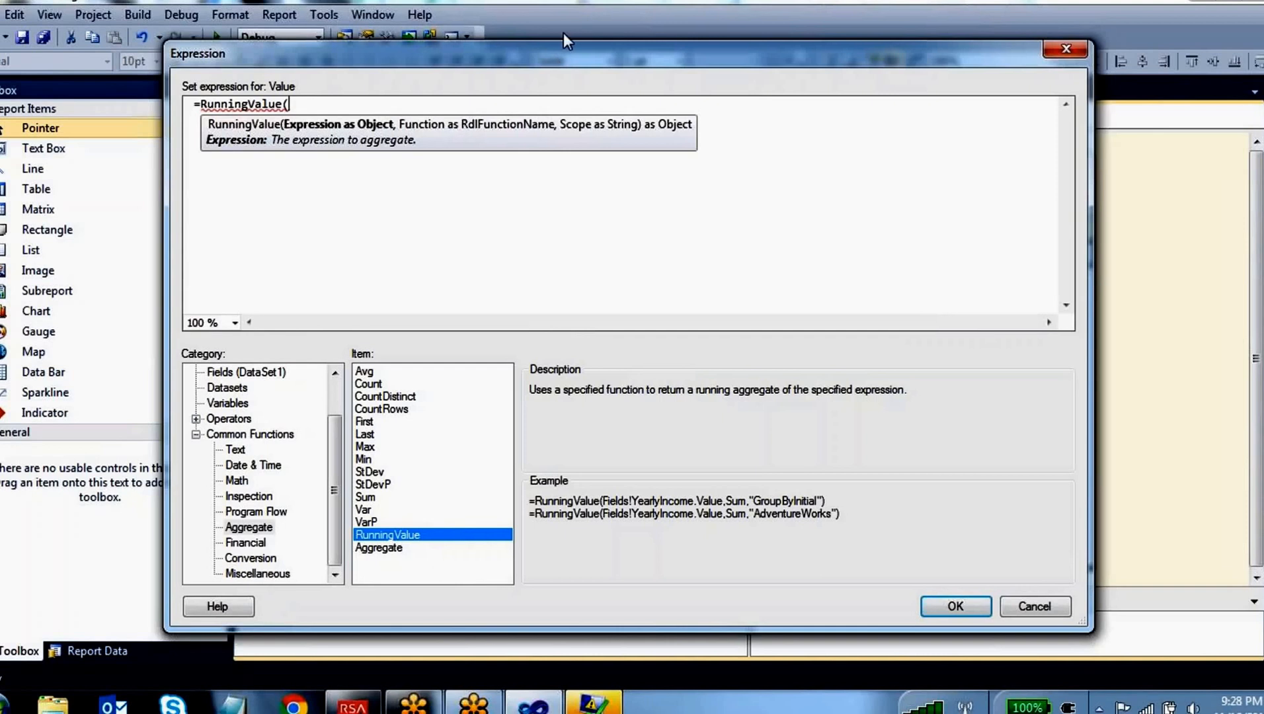
{"action": "left_click", "coordinate": [557, 11]}
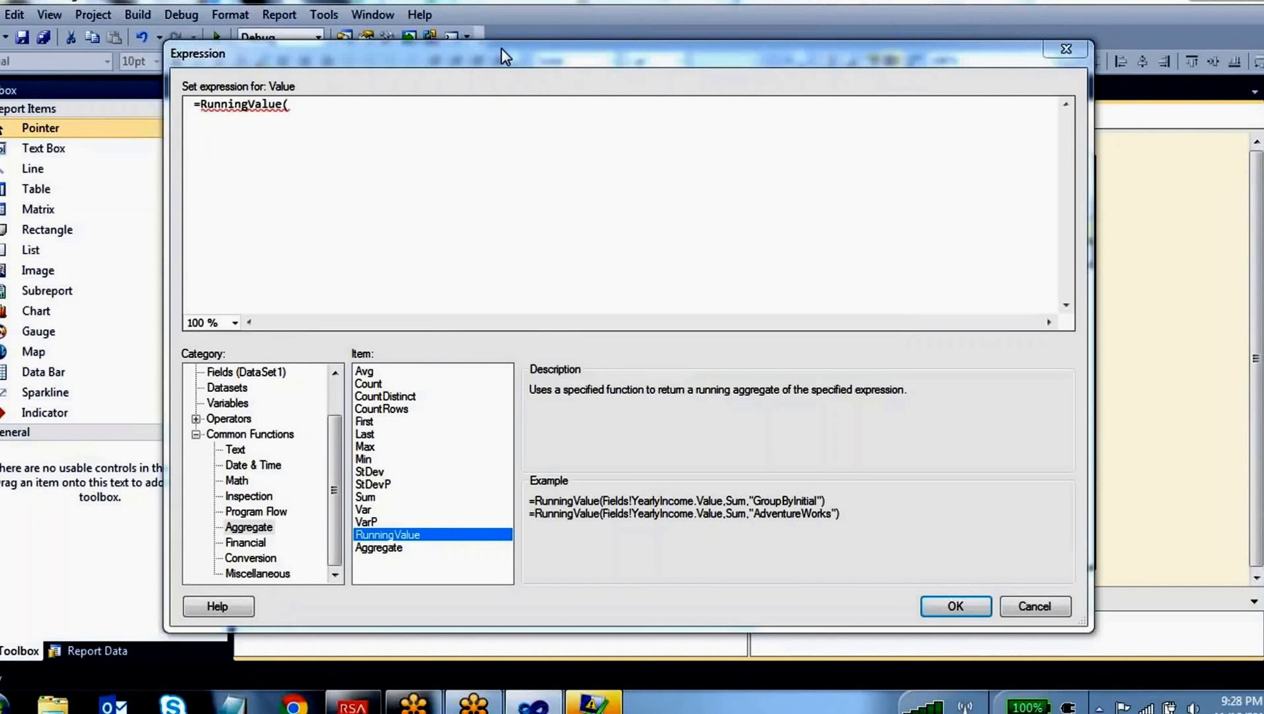
{"action": "left_click", "coordinate": [335, 112]}
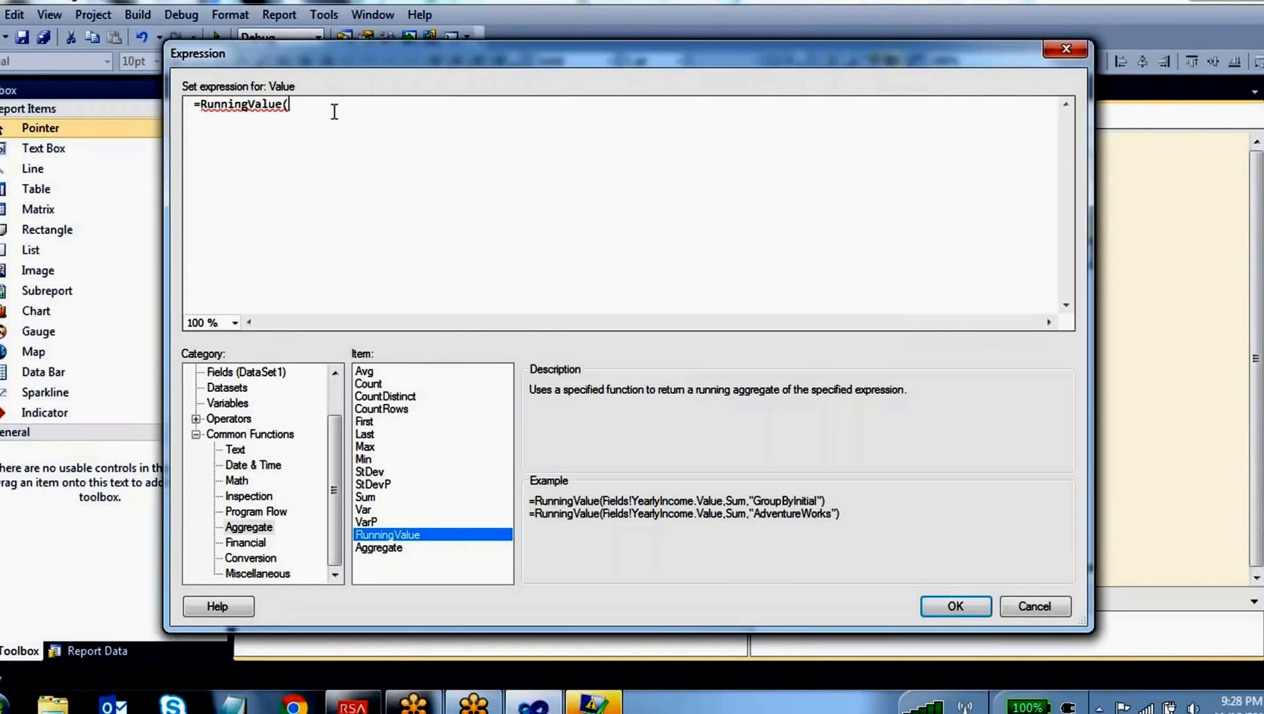
{"action": "left_click", "coordinate": [336, 404]}
{"action": "left_click", "coordinate": [246, 418]}
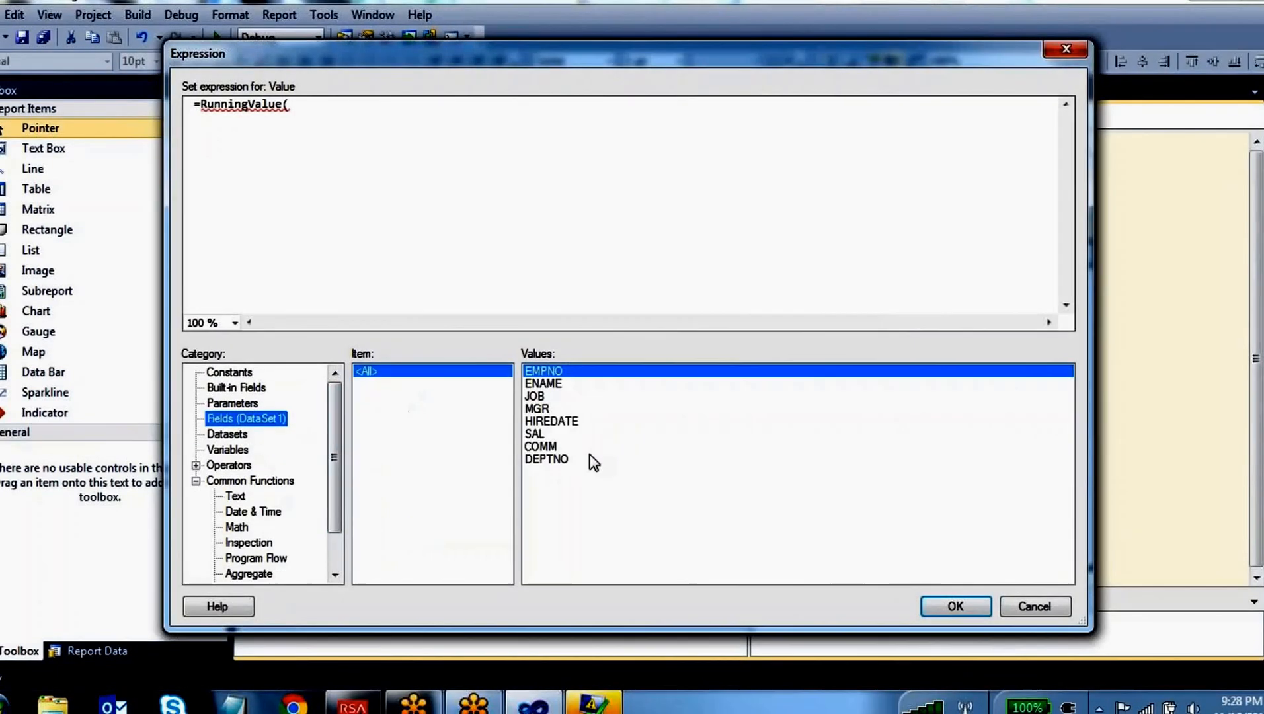
{"action": "left_click", "coordinate": [536, 434]}
{"action": "double_click", "coordinate": [536, 434]}
Add Sum as the second argument of RunningValue, without parentheses
{"action": "type", "text": ",S"}
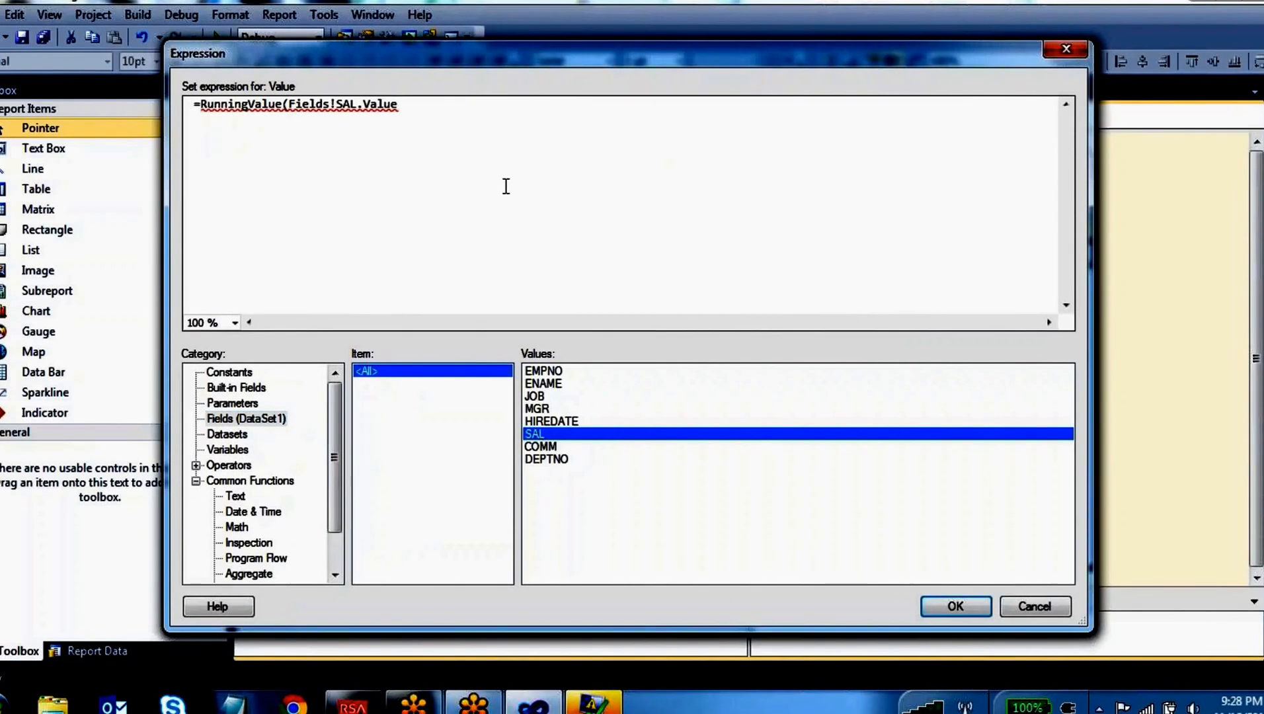
{"action": "type", "text": "um"}
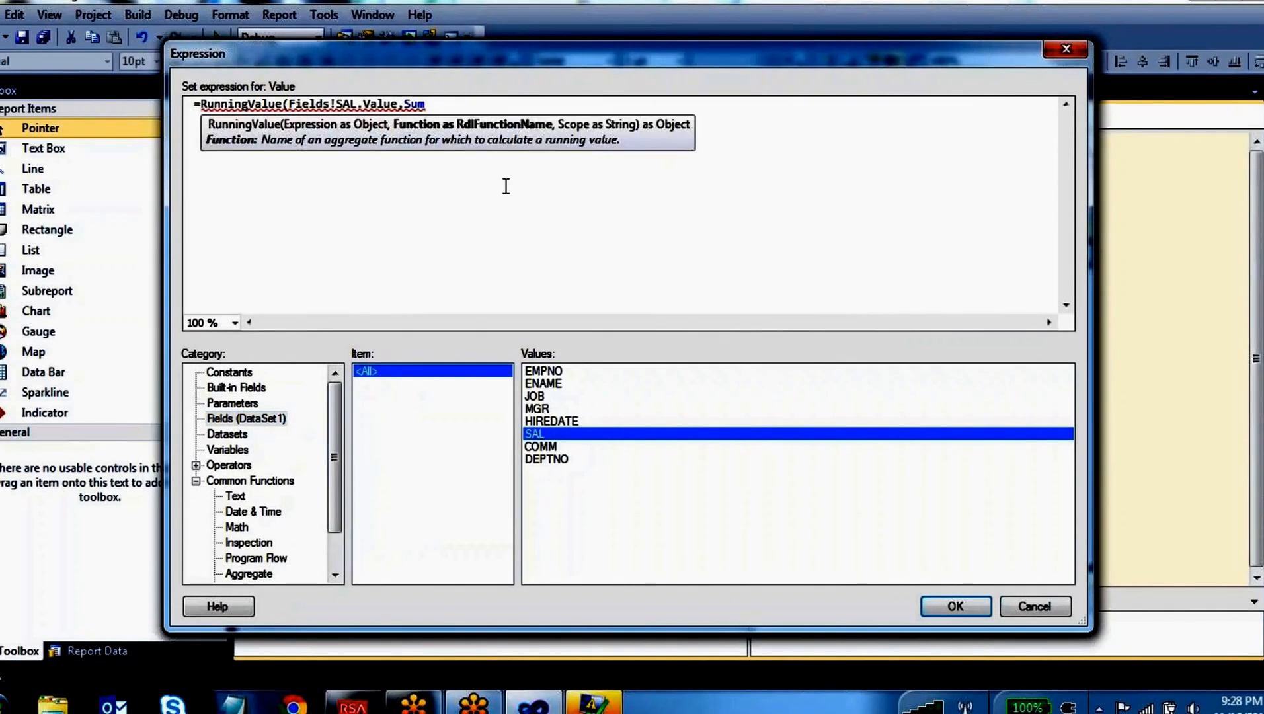
{"action": "type", "text": "()"}
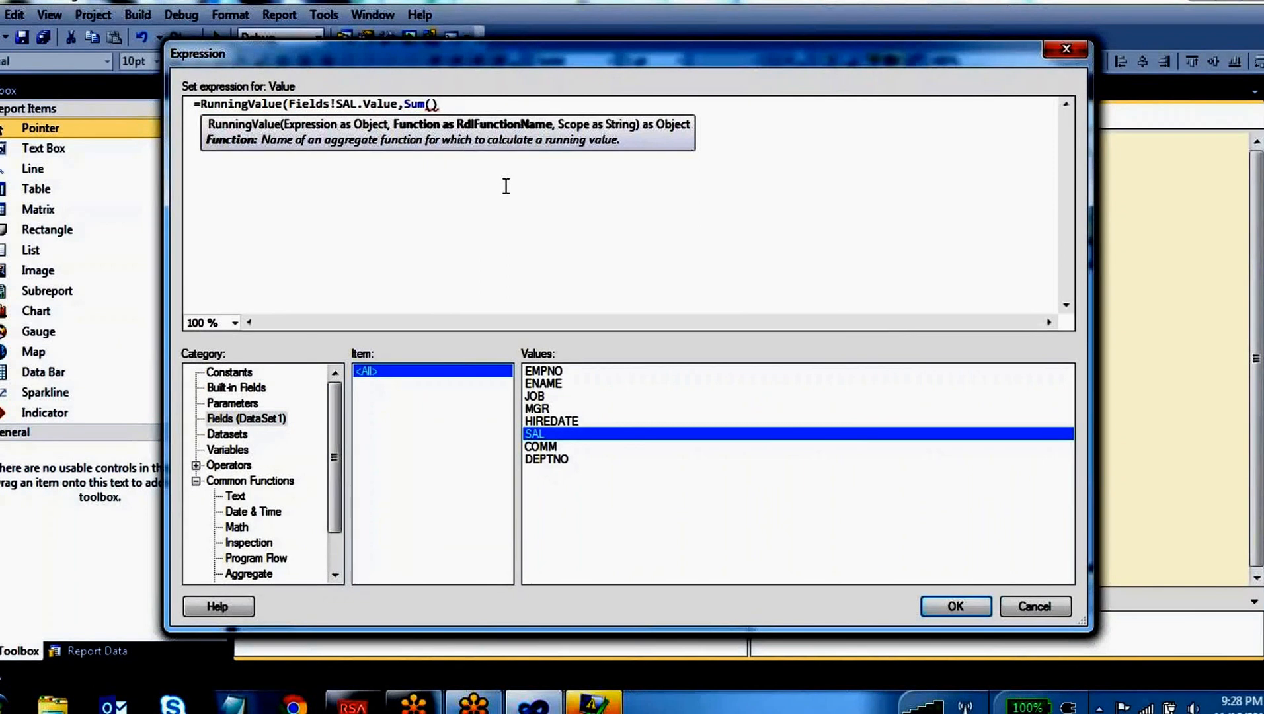
{"action": "type", "text": ","}
{"action": "key", "text": "BackSpace"}
{"action": "key", "text": "BackSpace"}
{"action": "key", "text": "BackSpace"}
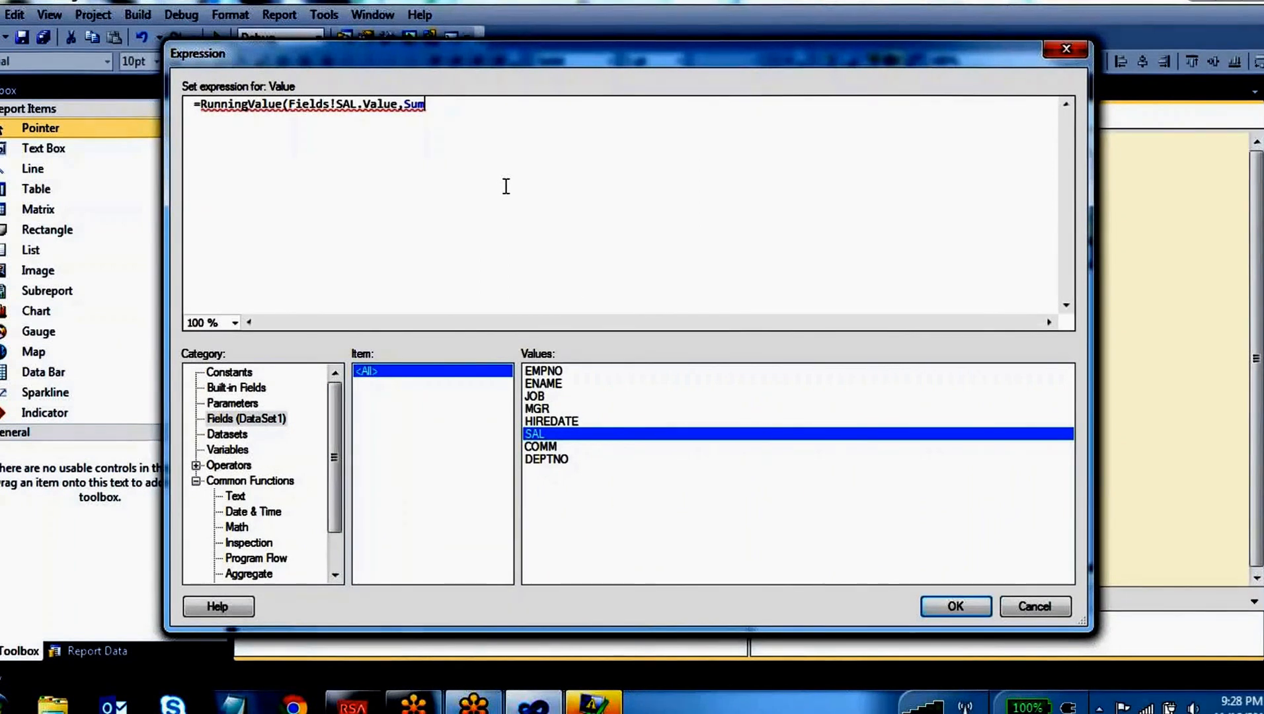
Examine the field and Sum arguments in the example syntax of the RunningValue aggregate function
{"action": "left_click", "coordinate": [268, 560]}
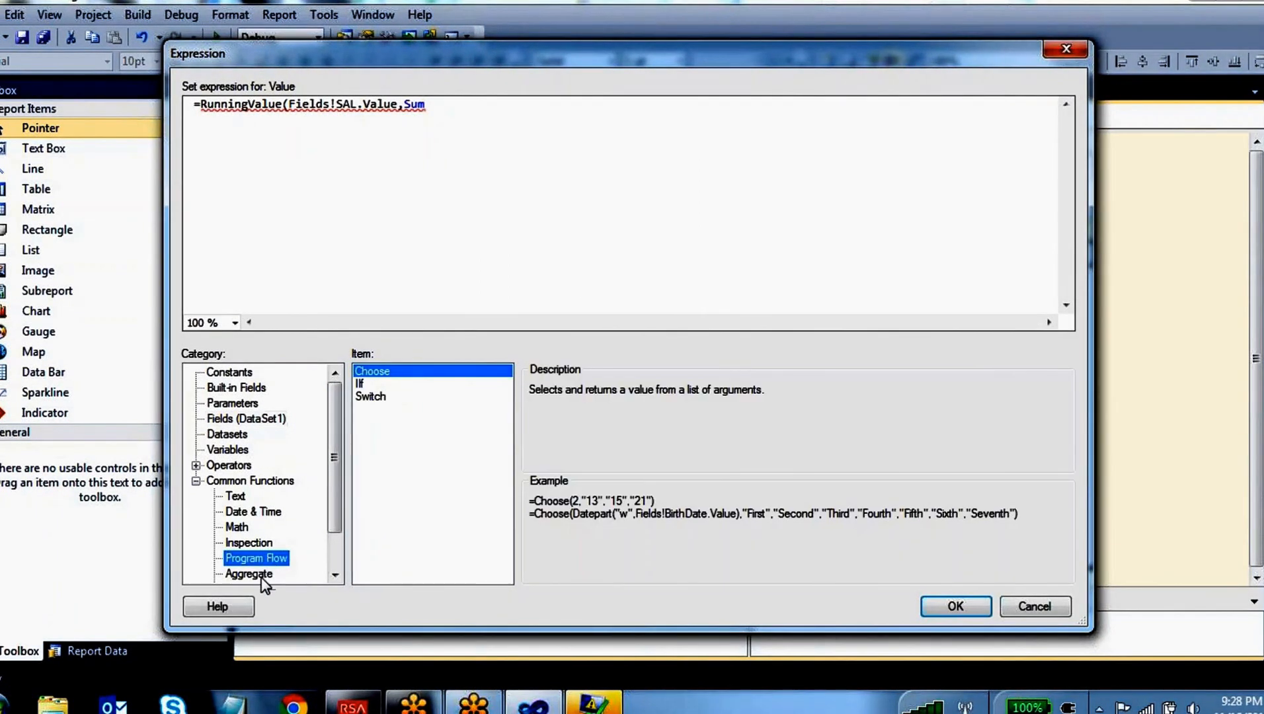
{"action": "left_click", "coordinate": [264, 574]}
{"action": "scroll", "coordinate": [312, 574], "scroll_direction": "down", "scroll_amount": 1}
{"action": "left_click", "coordinate": [397, 536]}
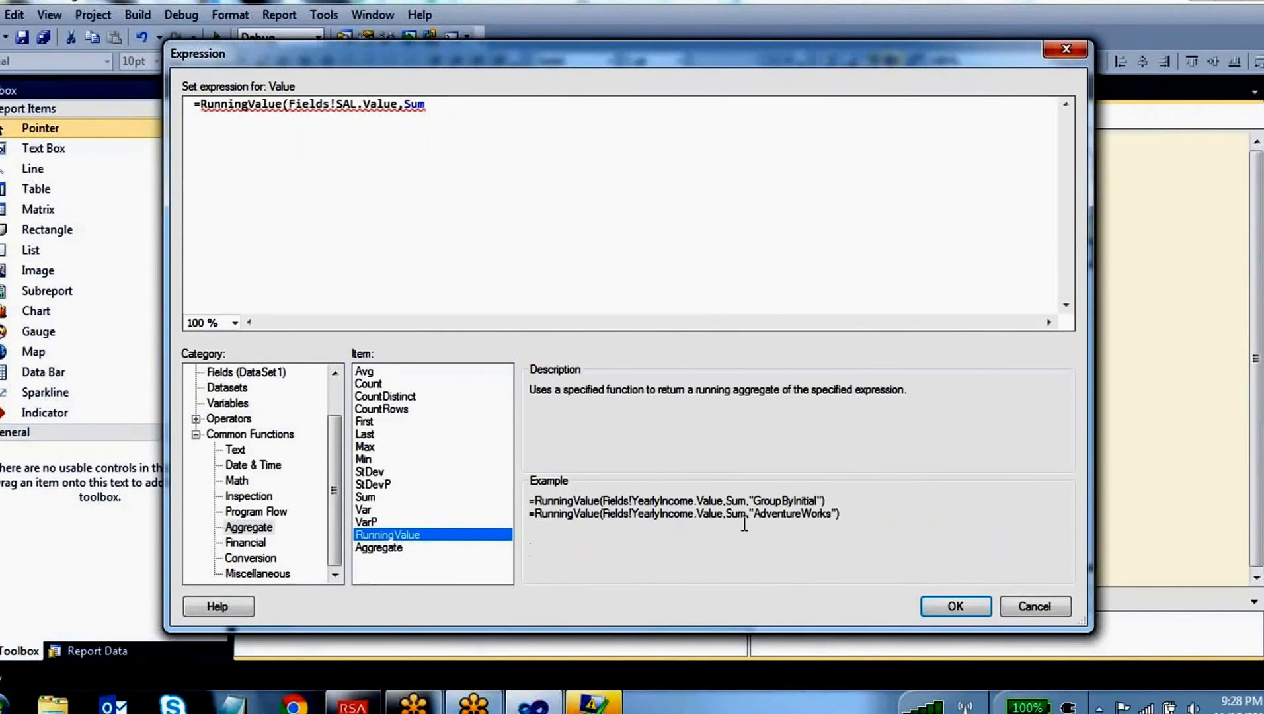
{"action": "left_click_drag", "start_coordinate": [725, 501], "coordinate": [613, 505]}
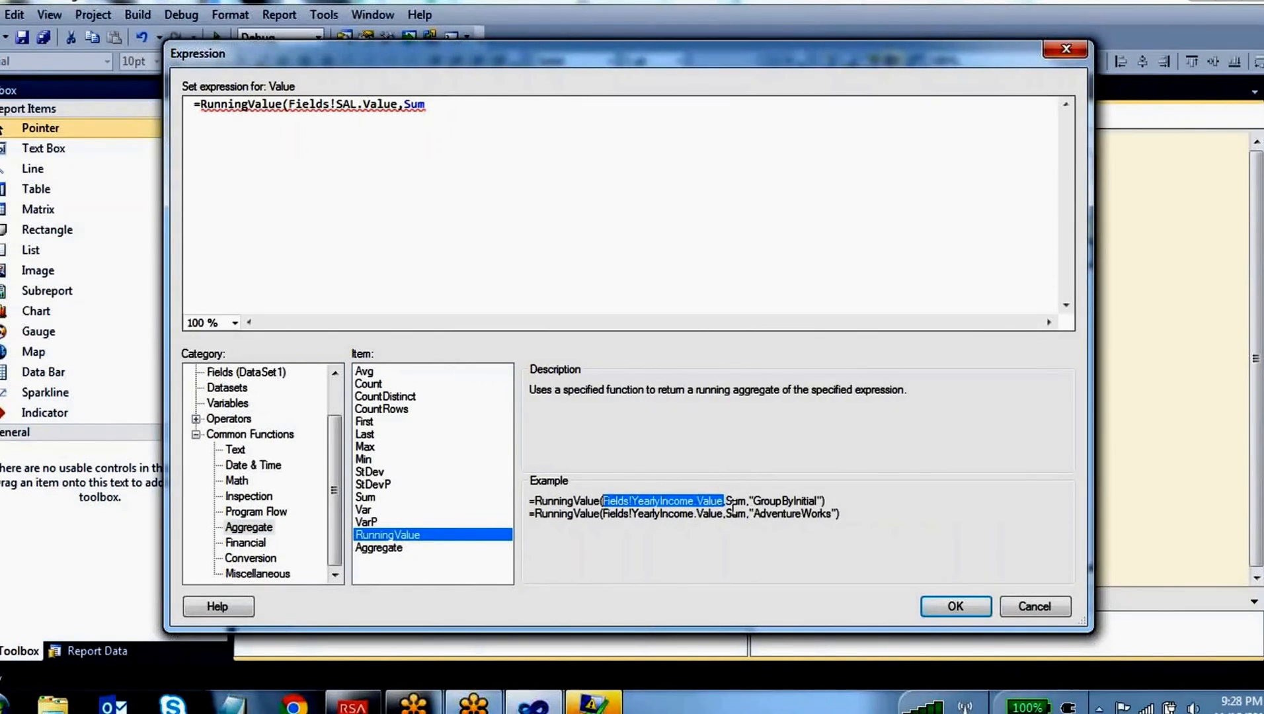
{"action": "left_click_drag", "start_coordinate": [747, 502], "coordinate": [729, 503]}
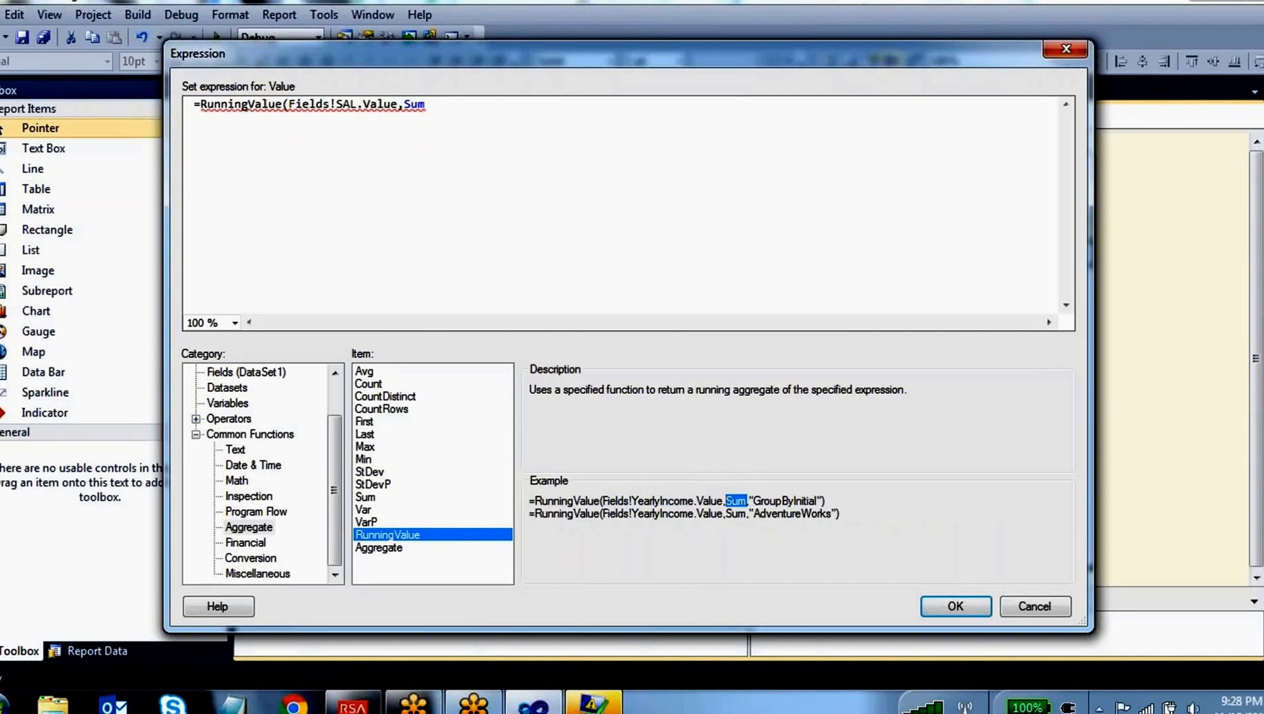
Complete the expression with the scope so it reads =RunningValue(Fields!SAL.Value,Sum,"DataSet1")
{"action": "left_click", "coordinate": [432, 106]}
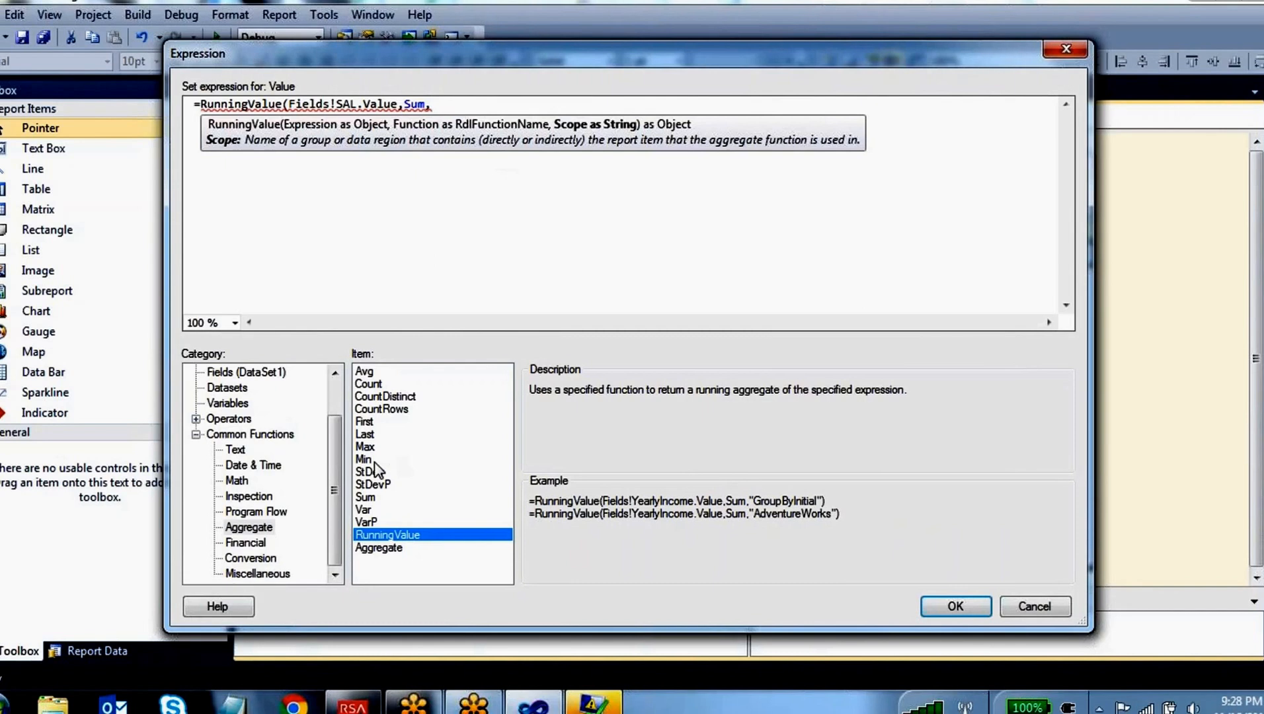
{"action": "scroll", "coordinate": [330, 402], "scroll_direction": "up", "scroll_amount": 1}
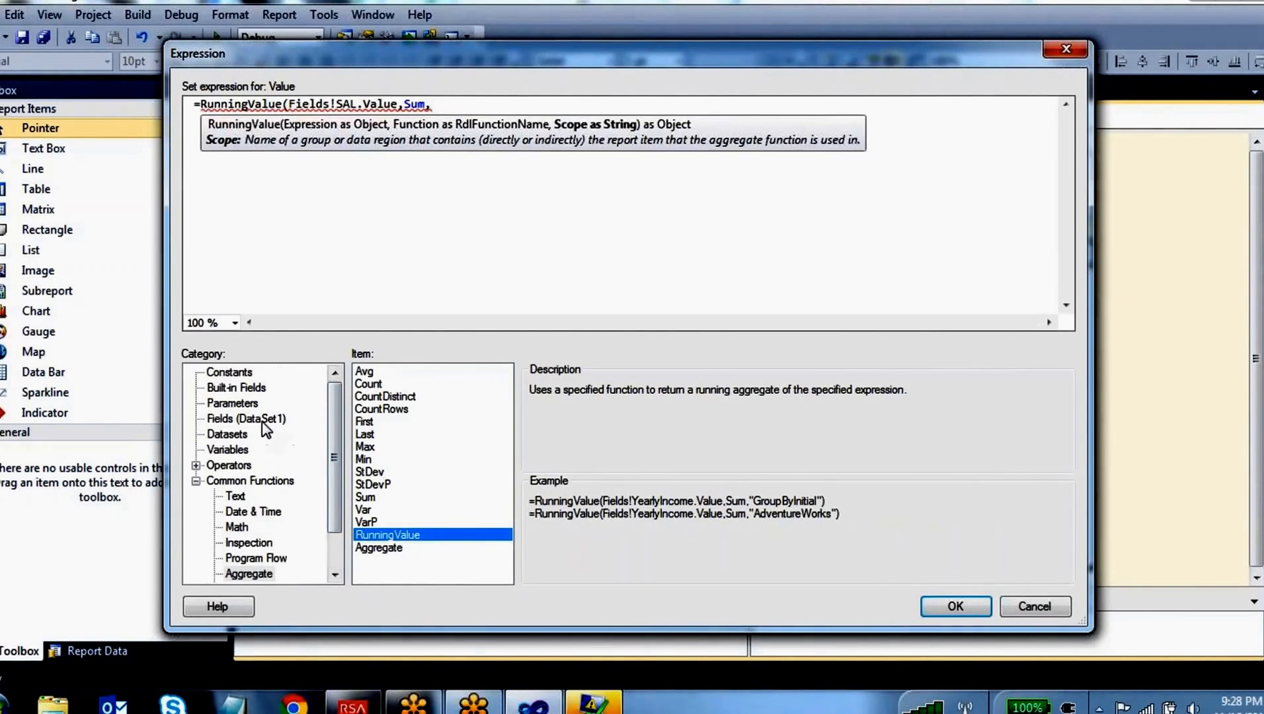
{"action": "left_click", "coordinate": [265, 423]}
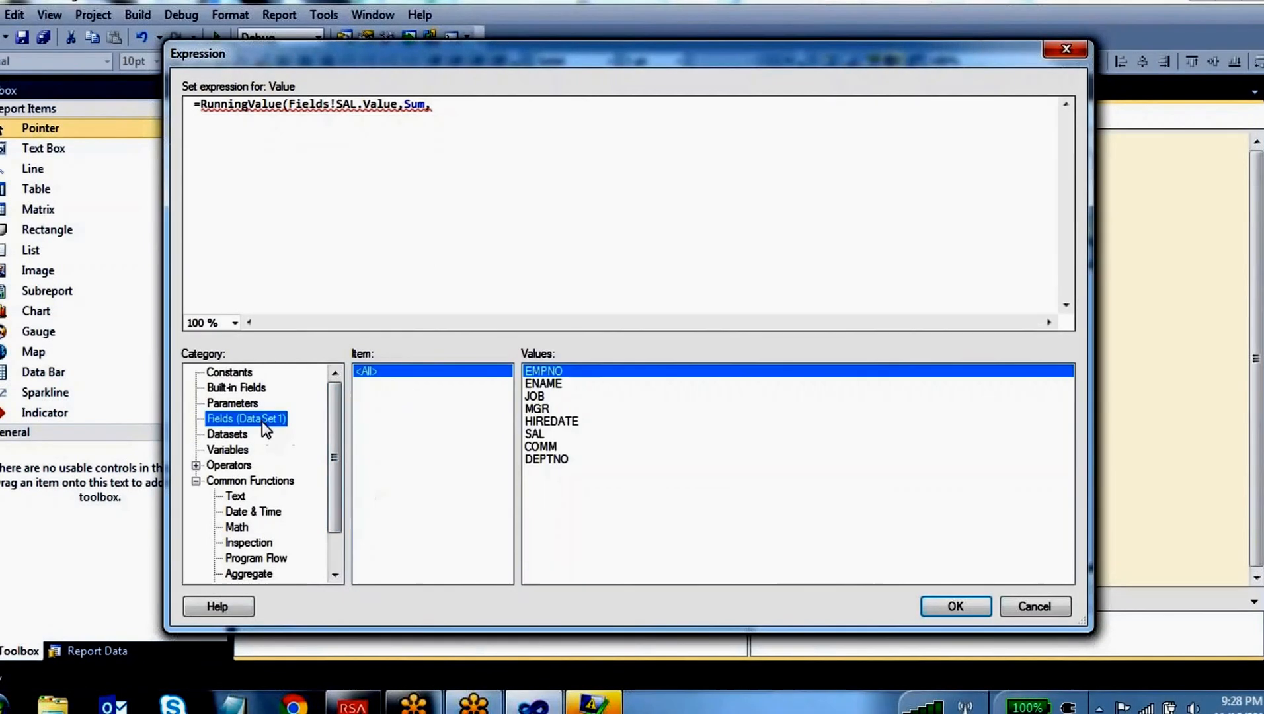
{"action": "left_click", "coordinate": [447, 105]}
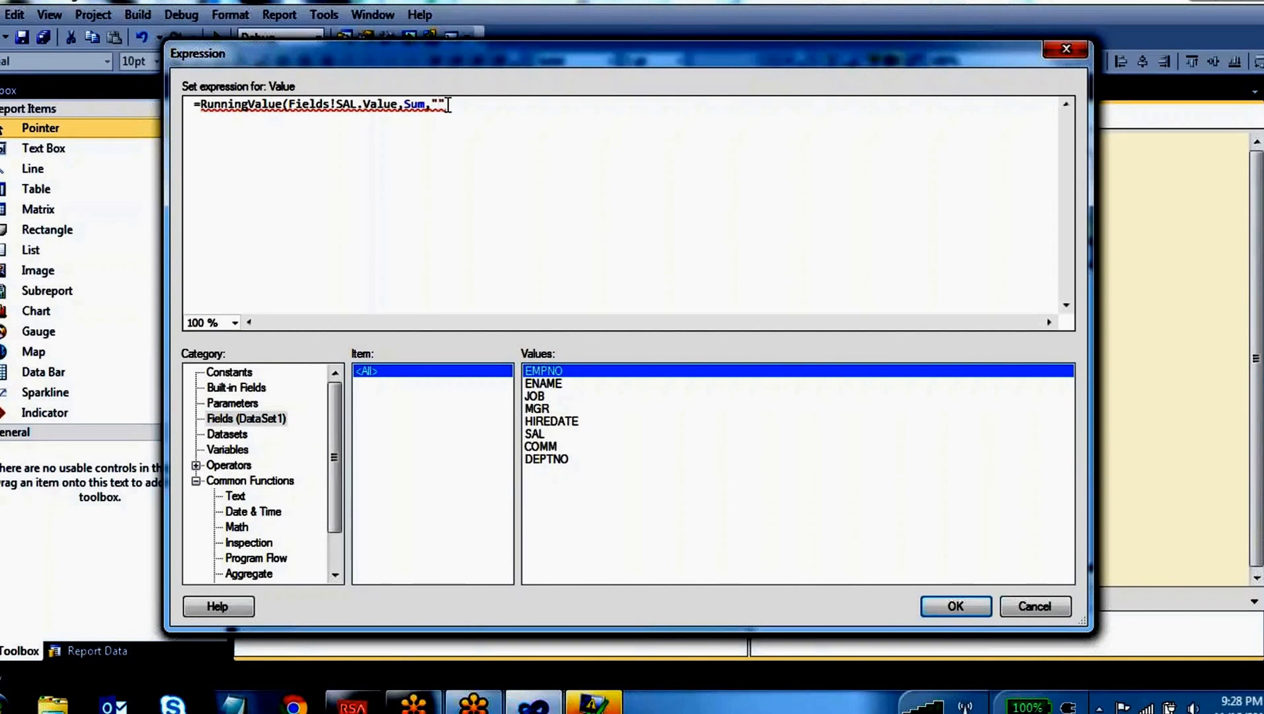
{"action": "type", "text": "\"DataSet1\")"}
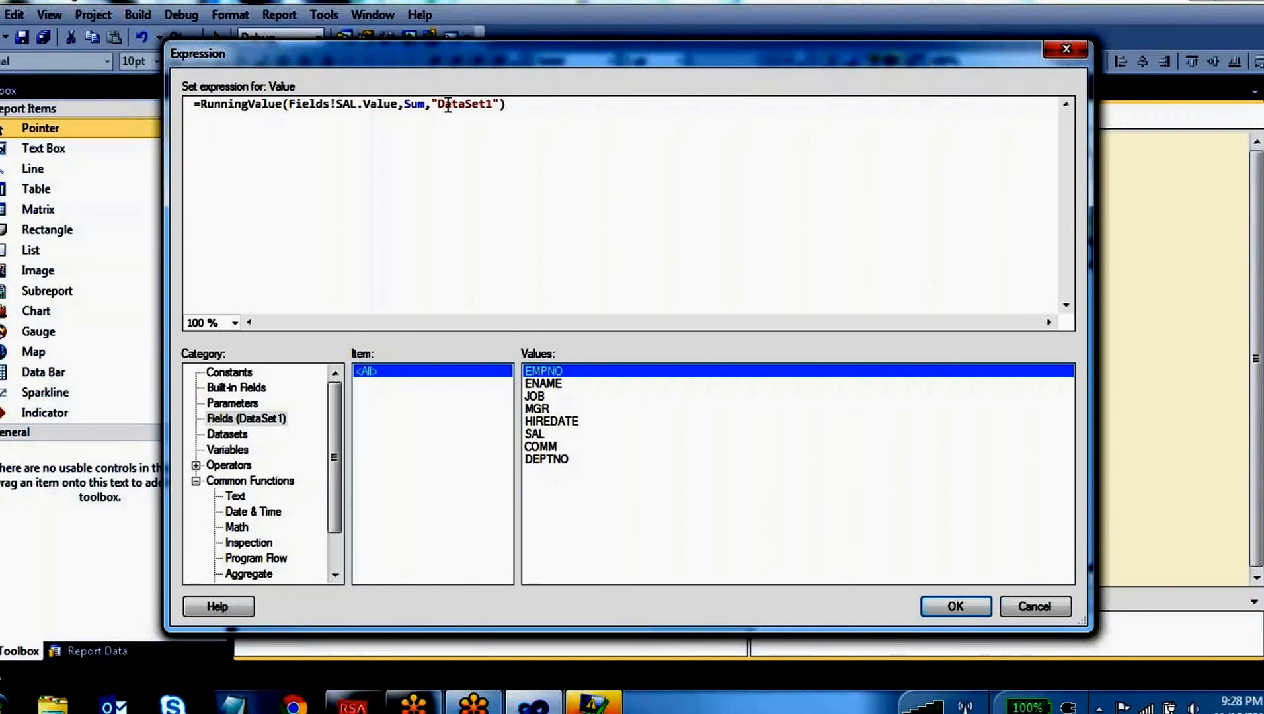
Apply the RunningValue expression, preview the Dashboard report and close the error list
{"action": "left_click", "coordinate": [960, 610]}
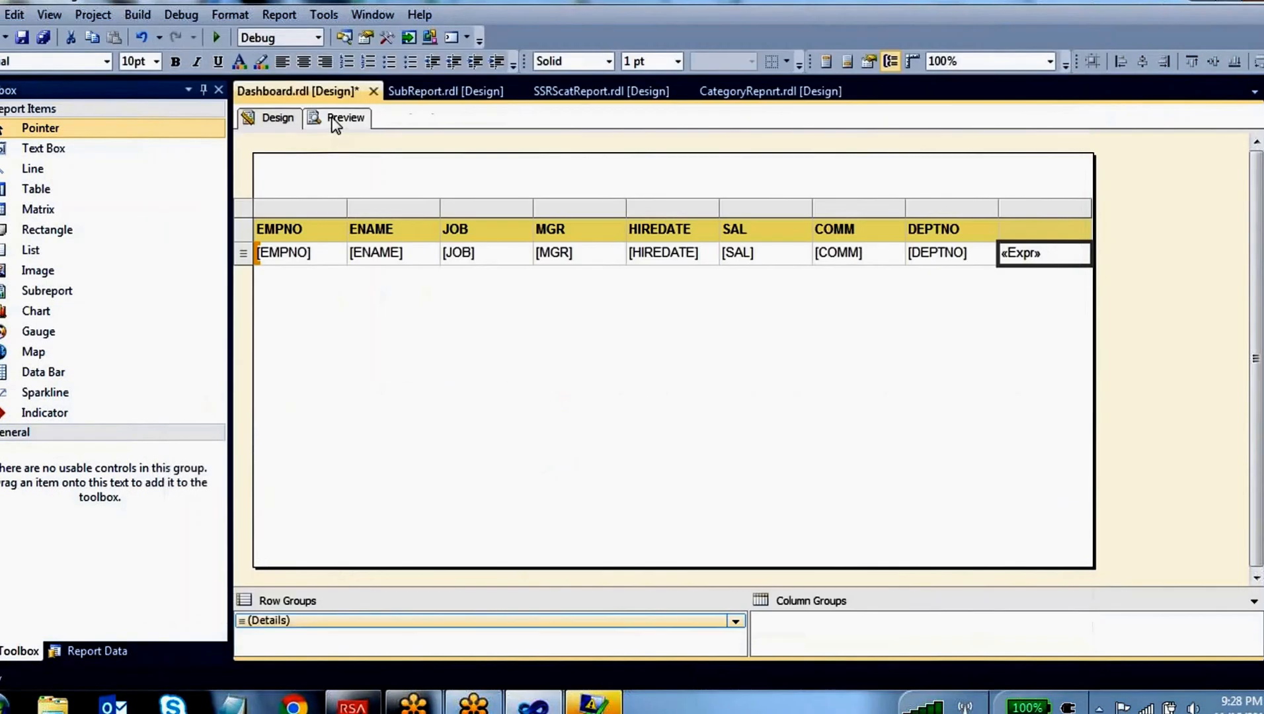
{"action": "left_click", "coordinate": [337, 119]}
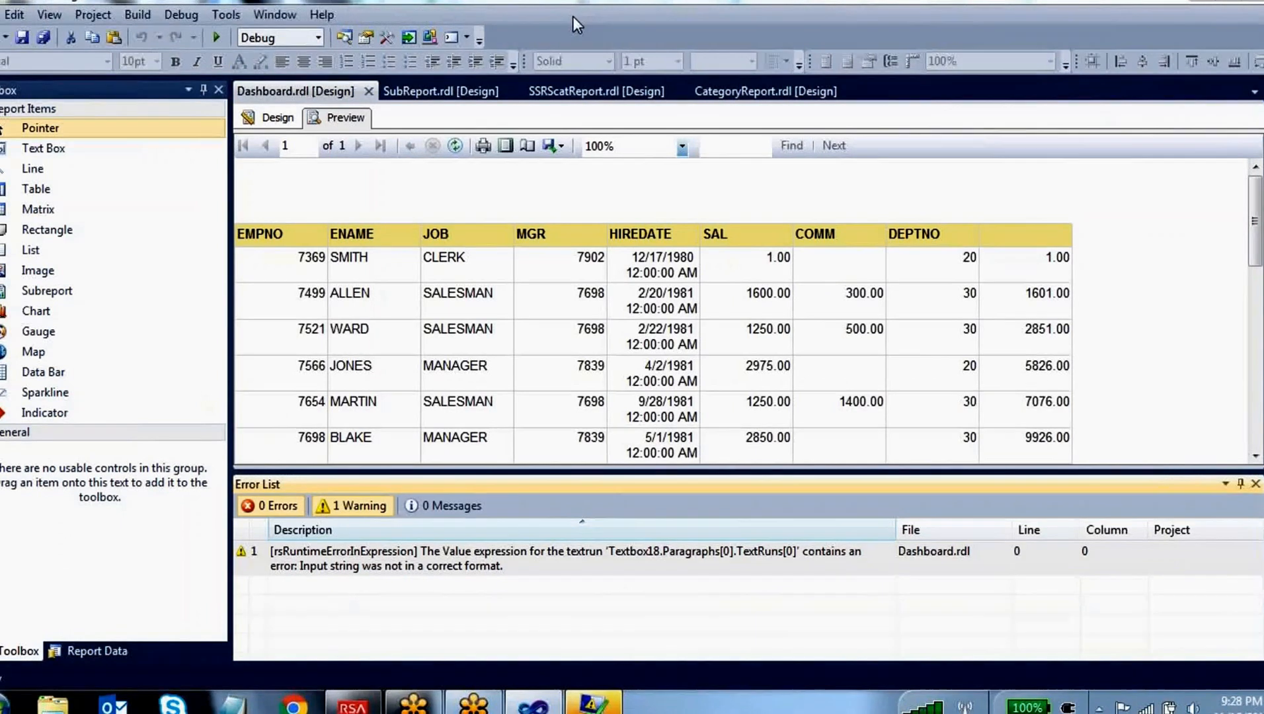
{"action": "left_click", "coordinate": [1255, 484]}
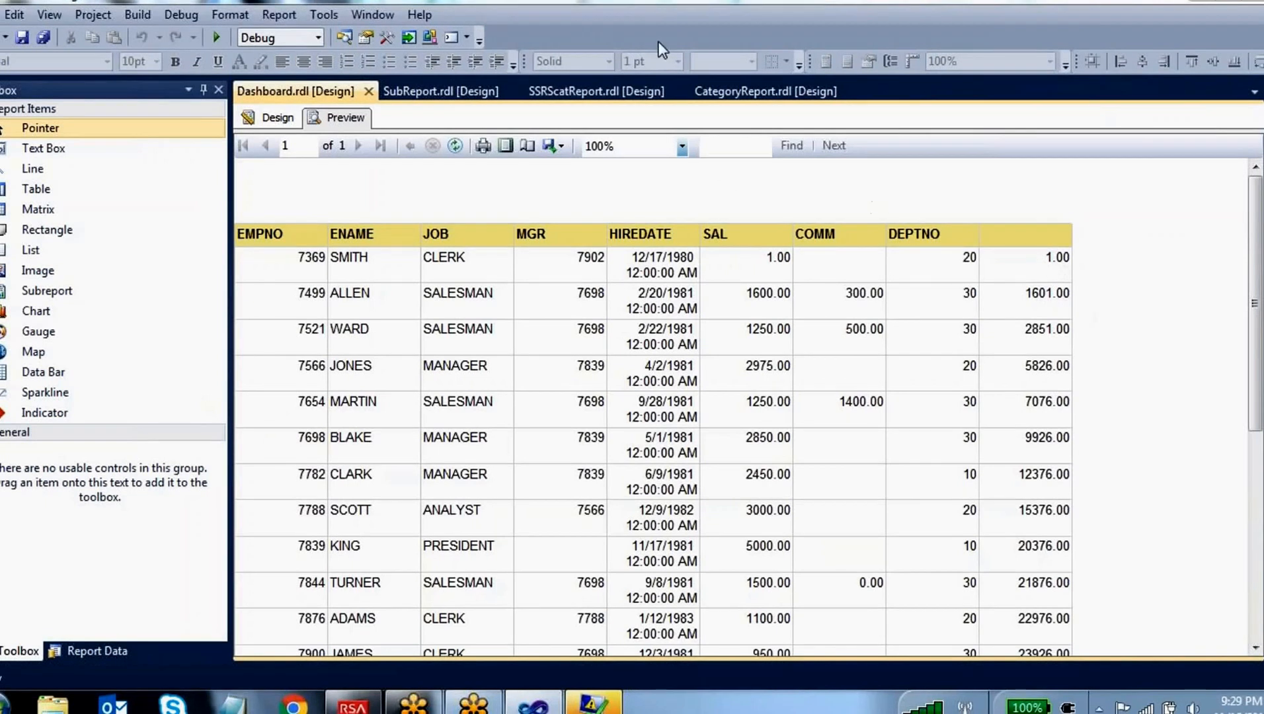
Mark how the first three rows' SAL values add up in the calculated column, then return to the report design with the annotations cleared
{"action": "mouse_move", "coordinate": [1082, 260]}
{"action": "left_mouse_down"}
{"action": "mouse_move", "coordinate": [1066, 274]}
{"action": "mouse_move", "coordinate": [1034, 264]}
{"action": "mouse_move", "coordinate": [1048, 248]}
{"action": "mouse_move", "coordinate": [1080, 248]}
{"action": "left_mouse_up"}
{"action": "mouse_move", "coordinate": [798, 239]}
{"action": "left_mouse_down"}
{"action": "mouse_move", "coordinate": [761, 272]}
{"action": "mouse_move", "coordinate": [788, 233]}
{"action": "left_mouse_up"}
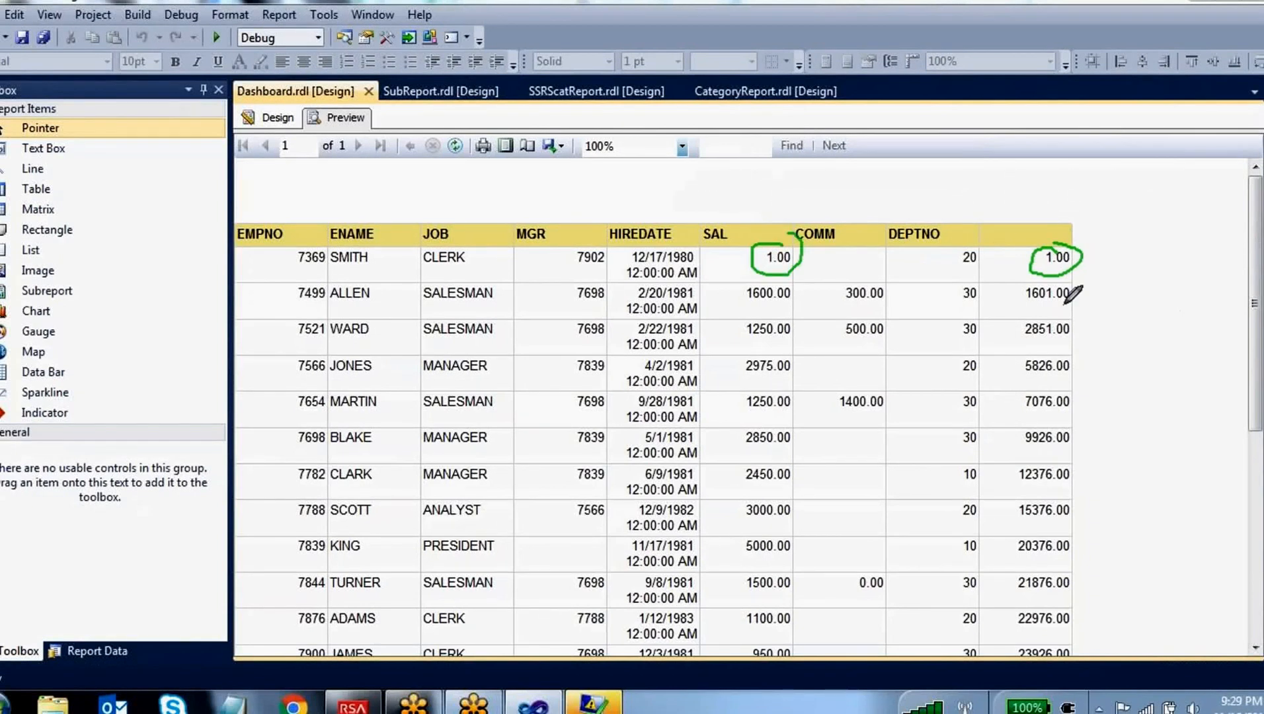
{"action": "left_click_drag", "start_coordinate": [1028, 277], "coordinate": [762, 300]}
{"action": "mouse_move", "coordinate": [1078, 276]}
{"action": "left_mouse_down"}
{"action": "mouse_move", "coordinate": [1089, 281]}
{"action": "mouse_move", "coordinate": [918, 318]}
{"action": "mouse_move", "coordinate": [798, 324]}
{"action": "mouse_move", "coordinate": [1084, 306]}
{"action": "mouse_move", "coordinate": [1010, 338]}
{"action": "mouse_move", "coordinate": [1087, 322]}
{"action": "left_mouse_up"}
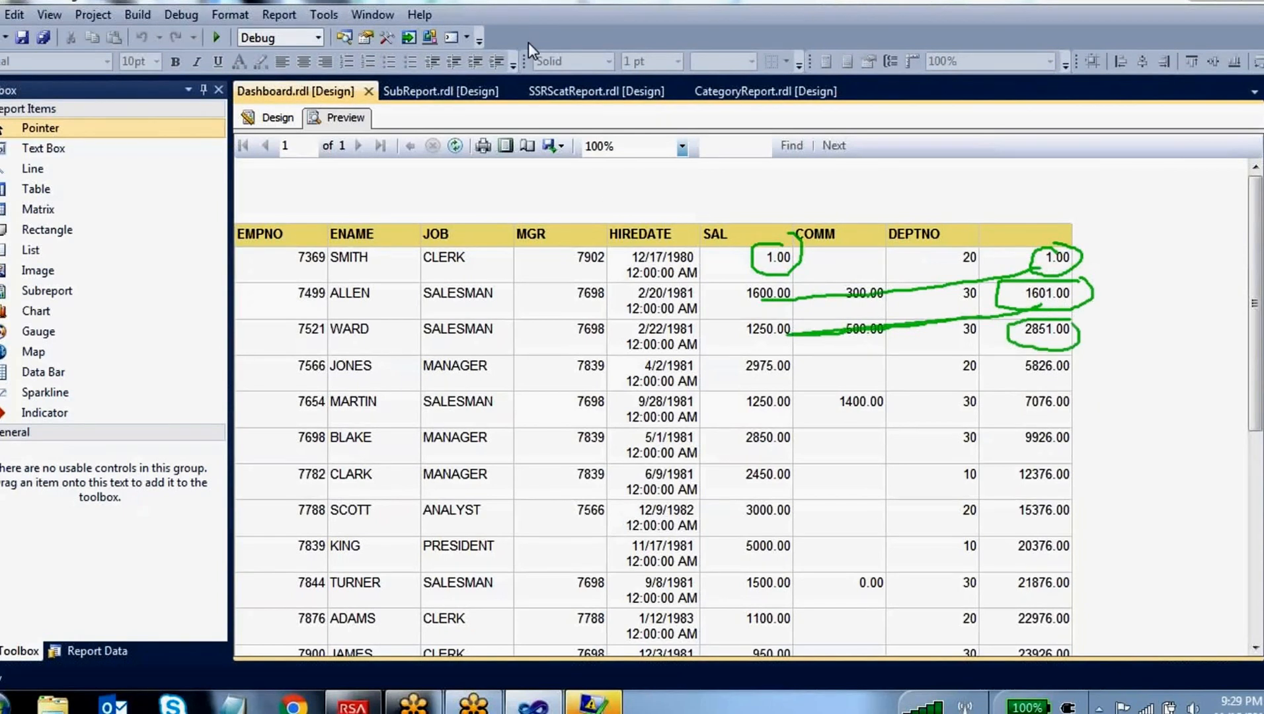
{"action": "left_click", "coordinate": [270, 117]}
{"action": "key", "text": "Escape"}
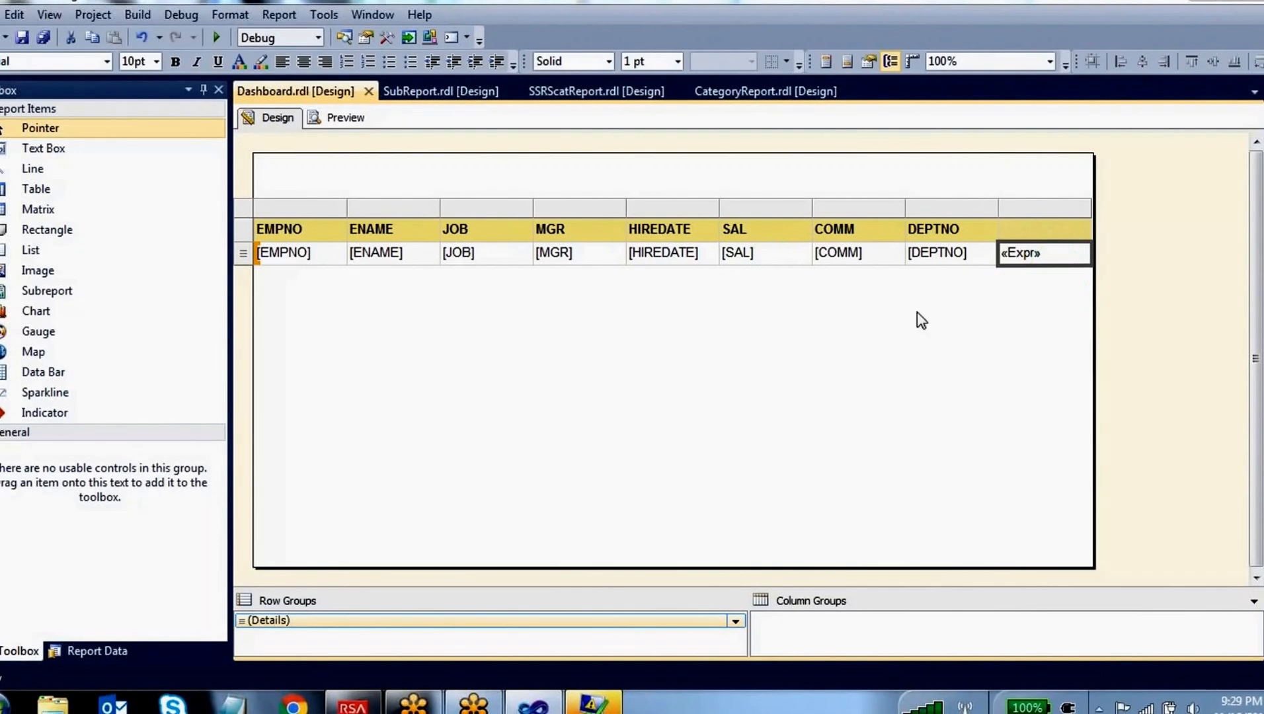
Reopen the calculated column's expression and examine the function name, Sum and "DataSet1" arguments of the RunningValue formula
{"action": "right_click", "coordinate": [1054, 265]}
{"action": "left_click", "coordinate": [1094, 402]}
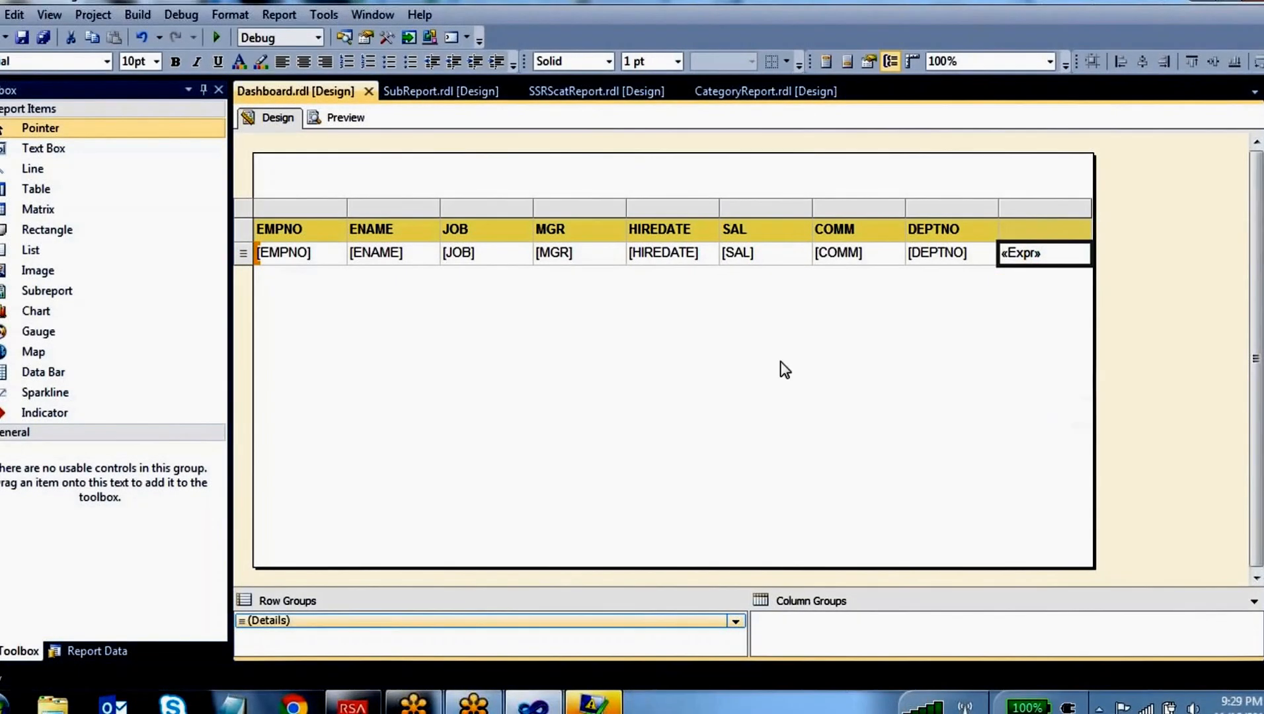
{"action": "left_click_drag", "start_coordinate": [201, 103], "coordinate": [269, 105]}
{"action": "left_click_drag", "start_coordinate": [398, 104], "coordinate": [290, 88]}
{"action": "left_click_drag", "start_coordinate": [427, 103], "coordinate": [404, 105]}
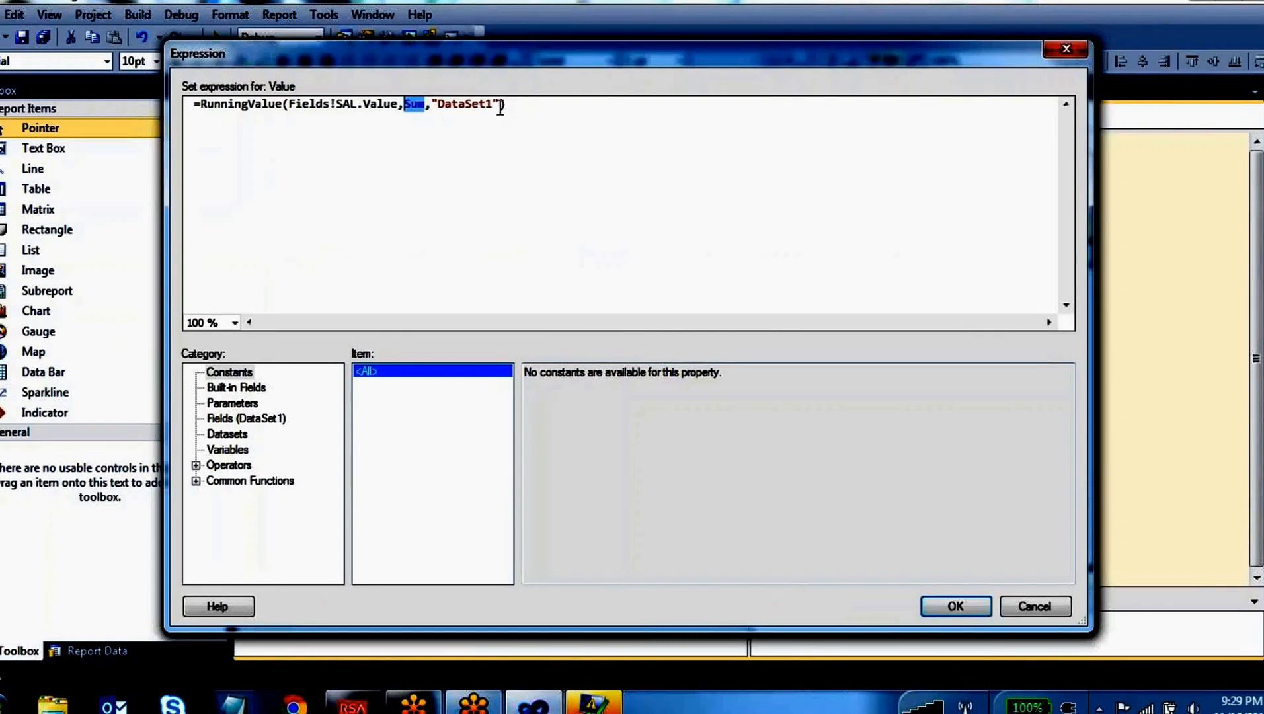
{"action": "left_click_drag", "start_coordinate": [501, 105], "coordinate": [436, 100]}
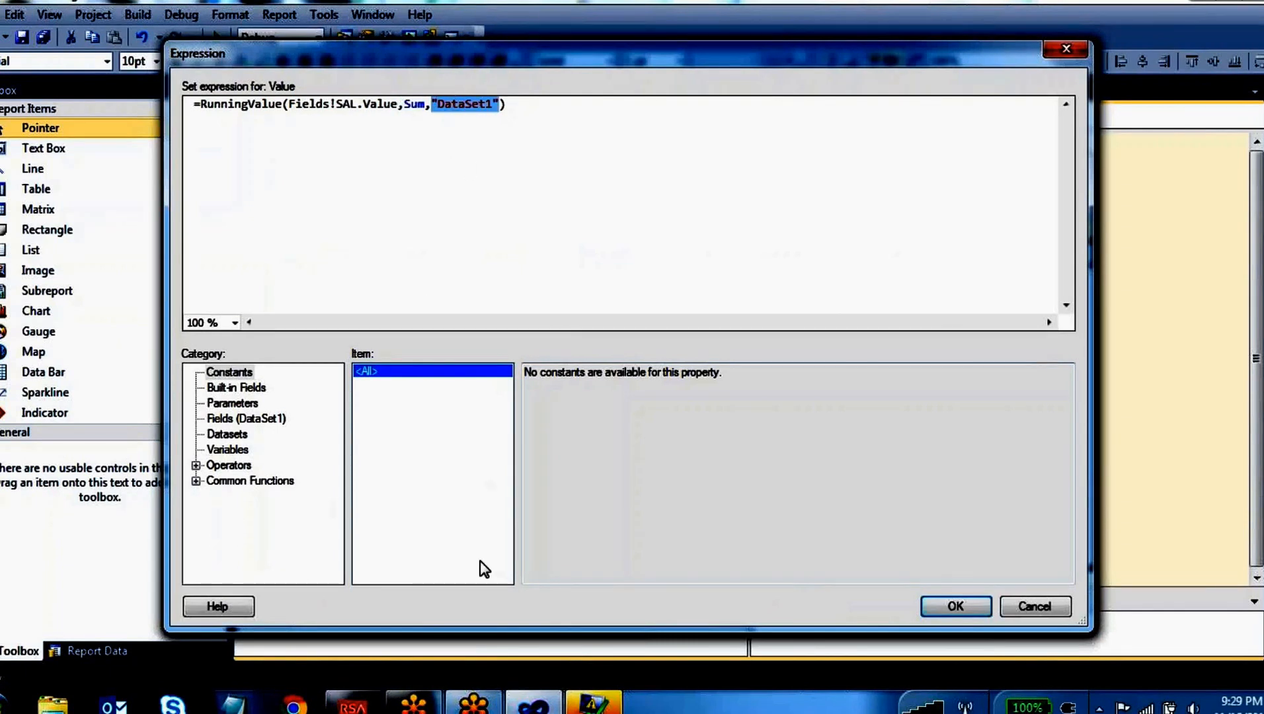
Examine the Financial common functions, including the DDB description, and the list of Conversion functions
{"action": "left_click", "coordinate": [196, 480]}
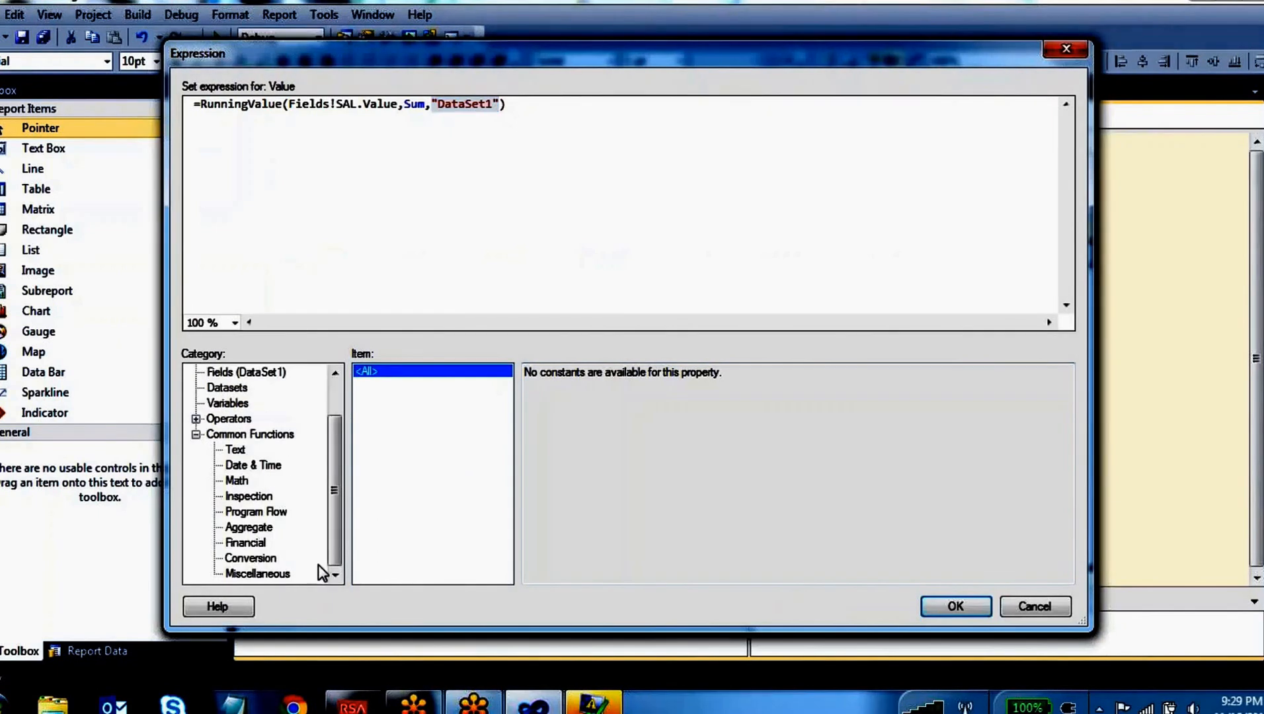
{"action": "left_click", "coordinate": [244, 543]}
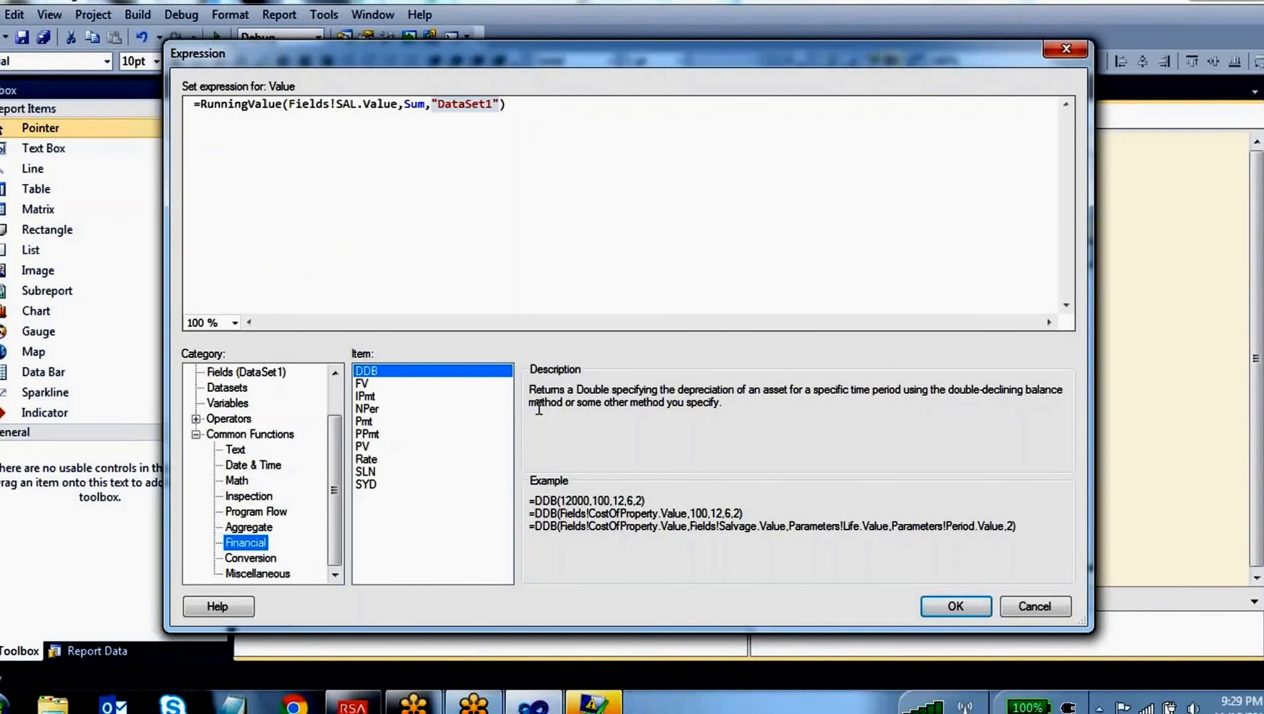
{"action": "left_click_drag", "start_coordinate": [537, 390], "coordinate": [734, 432]}
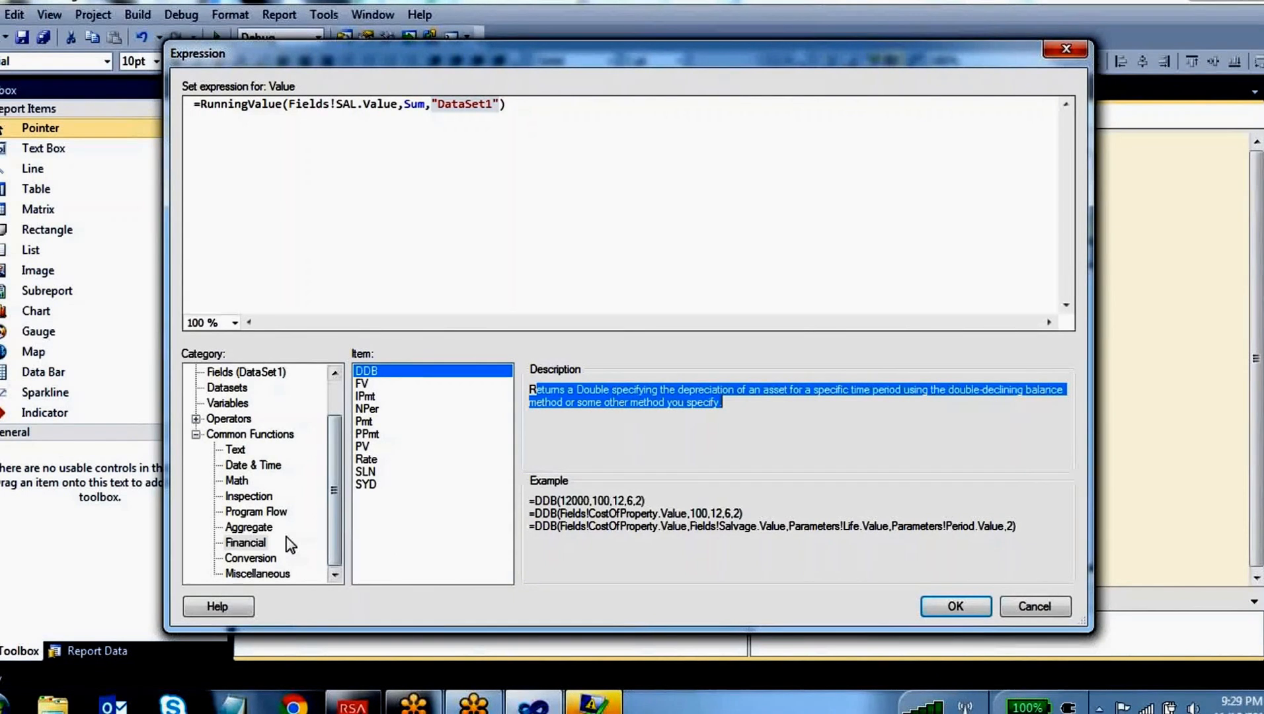
{"action": "left_click", "coordinate": [262, 559]}
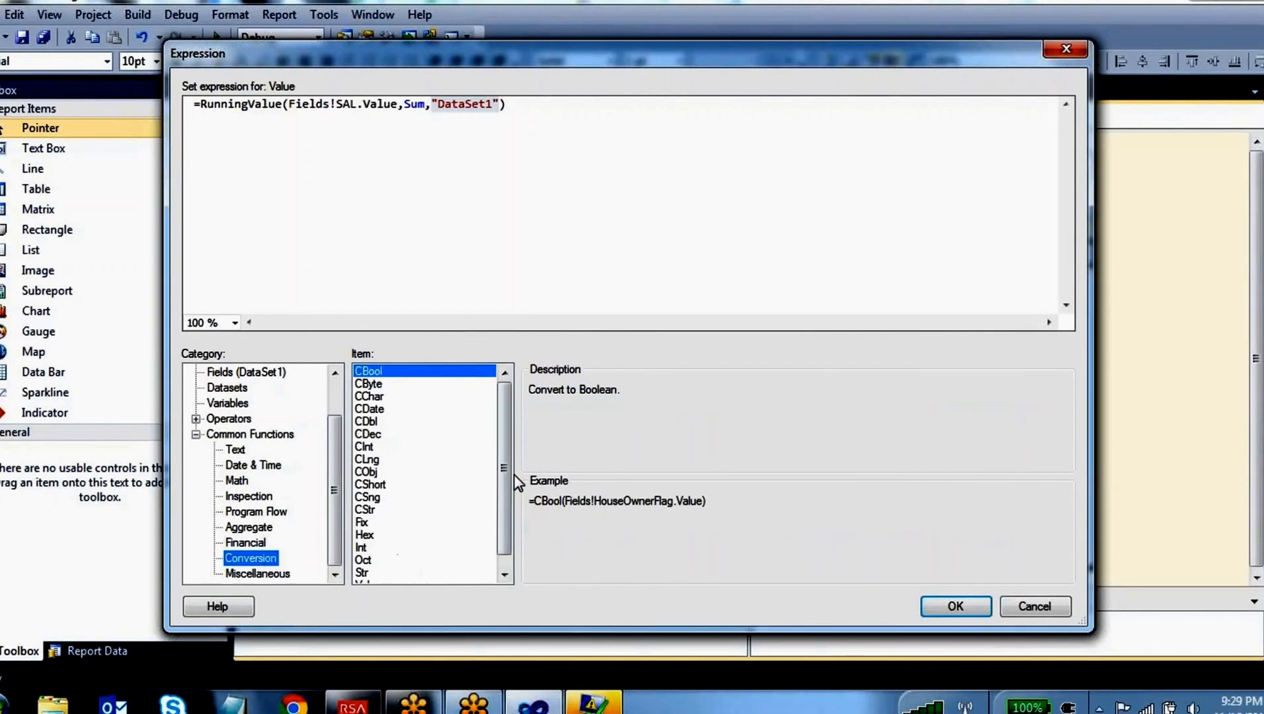
{"action": "left_click_drag", "start_coordinate": [513, 486], "coordinate": [511, 526]}
Examine the Lookup and RowNumber entries among the Miscellaneous functions, including RowNumber's example syntax
{"action": "left_click", "coordinate": [257, 575]}
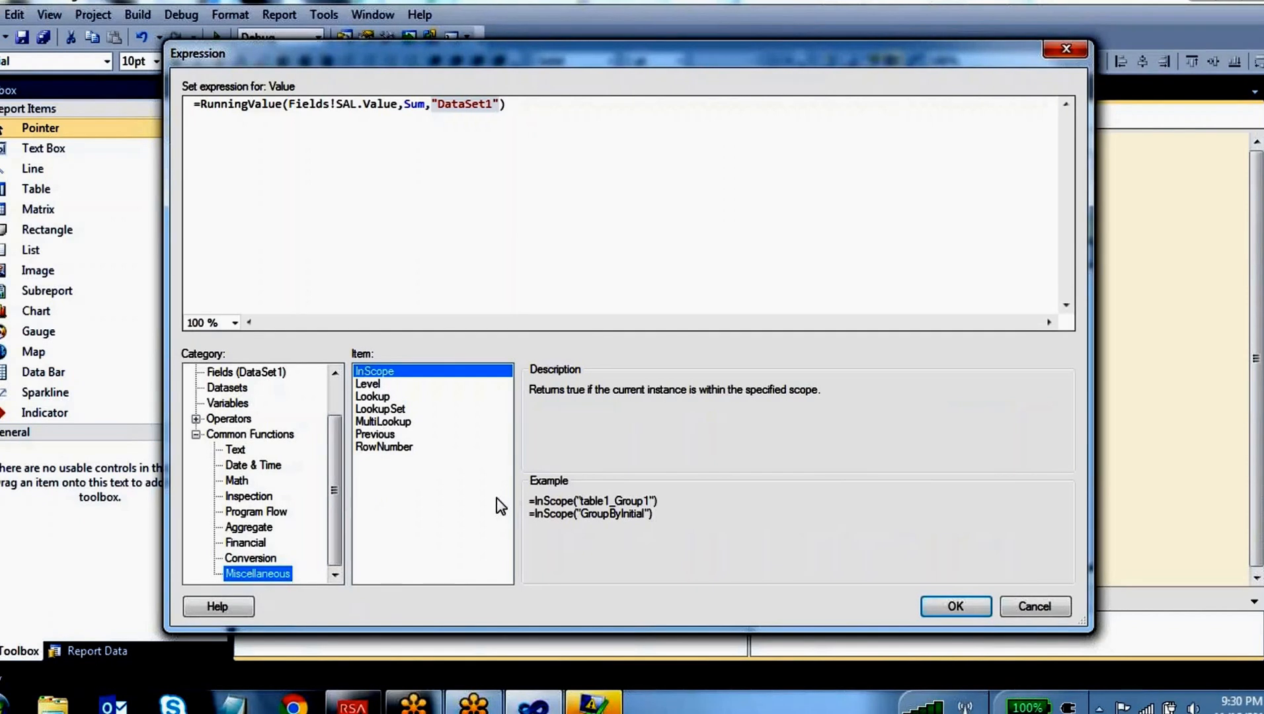
{"action": "left_click", "coordinate": [380, 397]}
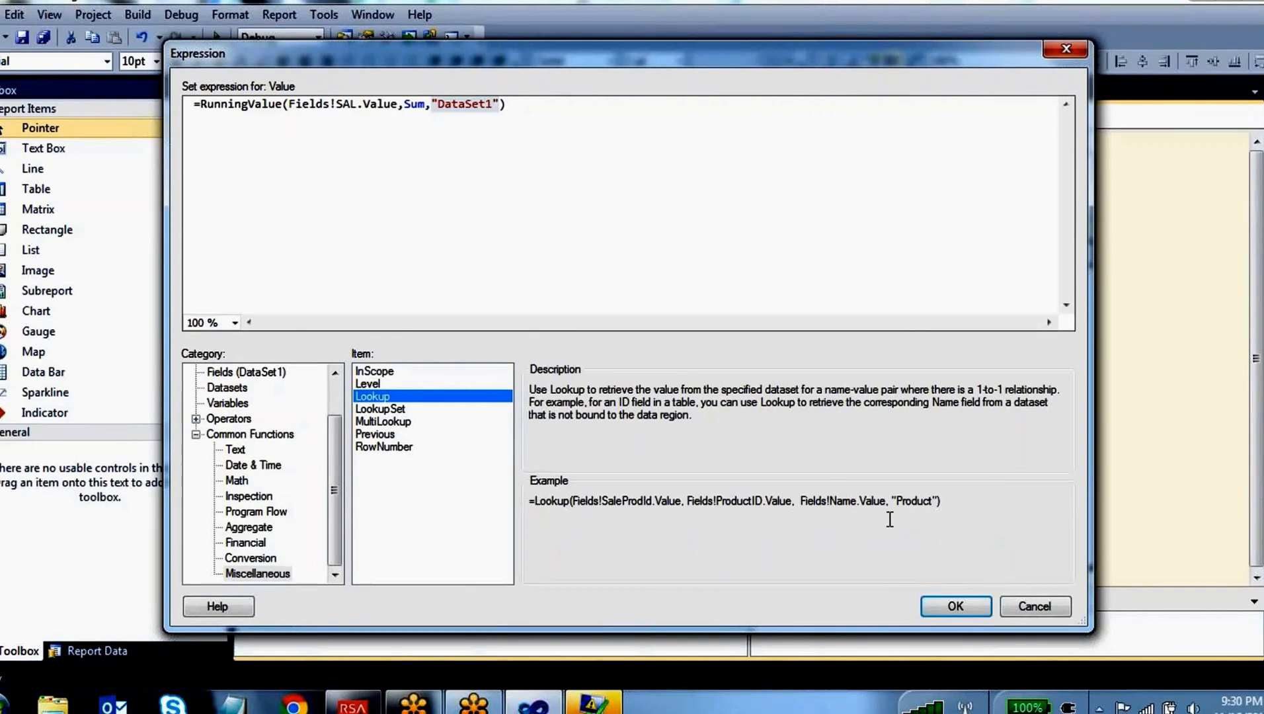
{"action": "left_click", "coordinate": [376, 448]}
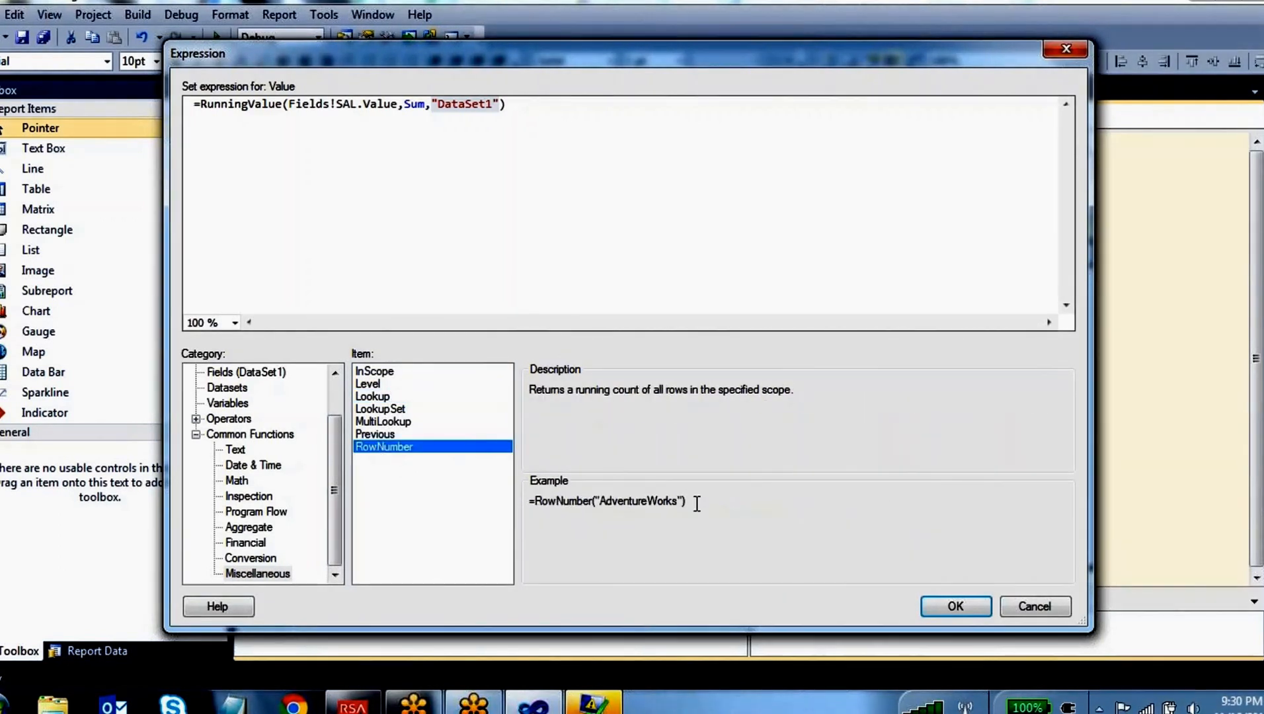
{"action": "left_click_drag", "start_coordinate": [692, 499], "coordinate": [556, 501]}
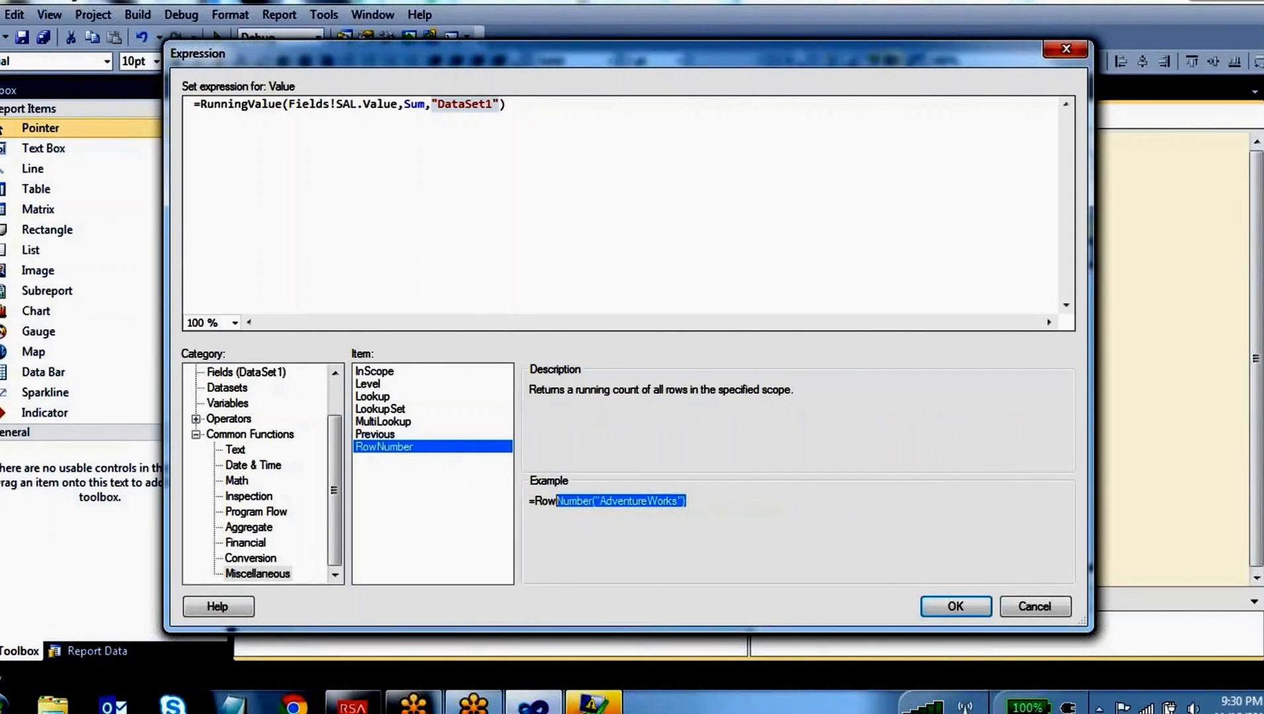
Replace the RunningValue formula so the calculated column's expression reads =Rownumber(nothing)
{"action": "left_click_drag", "start_coordinate": [506, 103], "coordinate": [200, 105]}
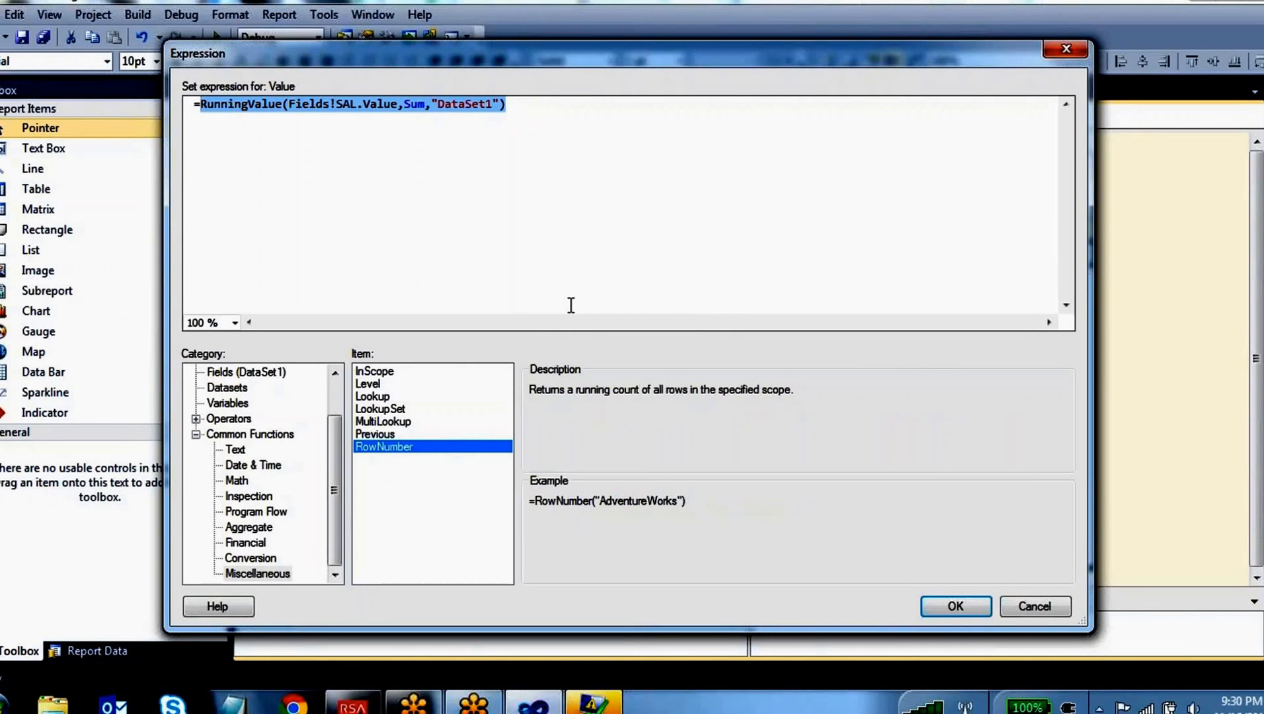
{"action": "type", "text": "R"}
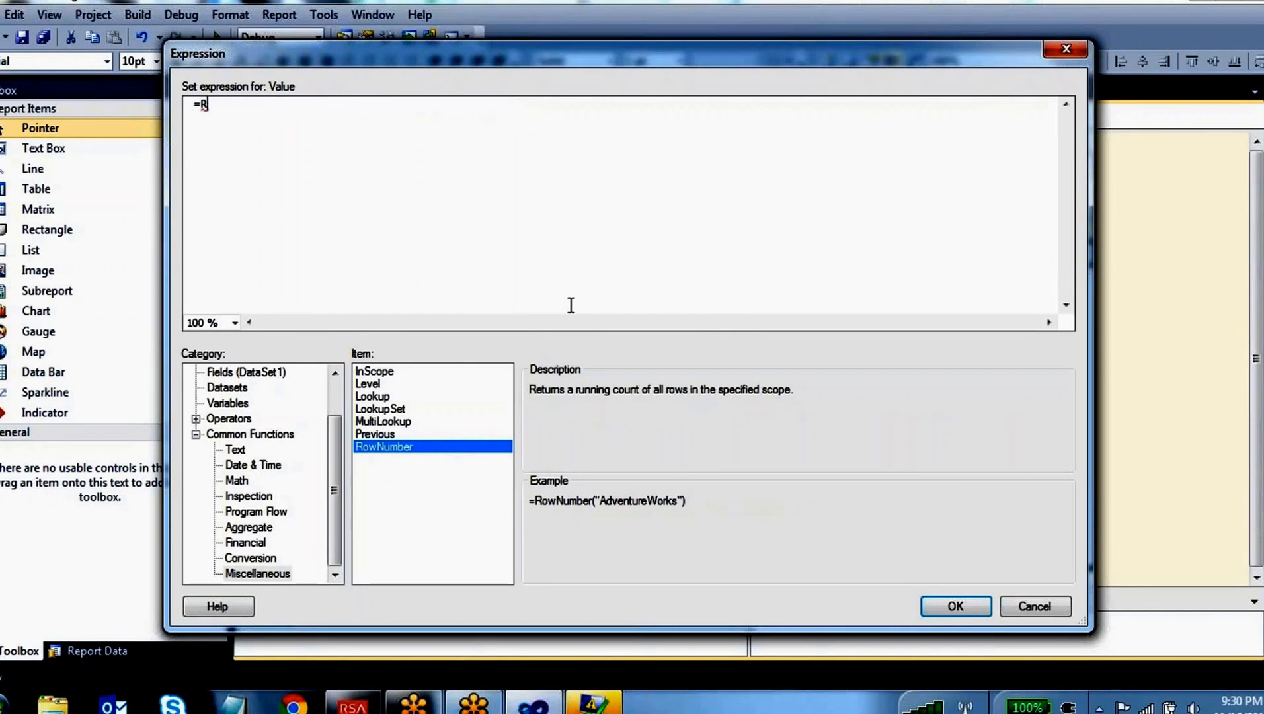
{"action": "type", "text": "ownumber(isn"}
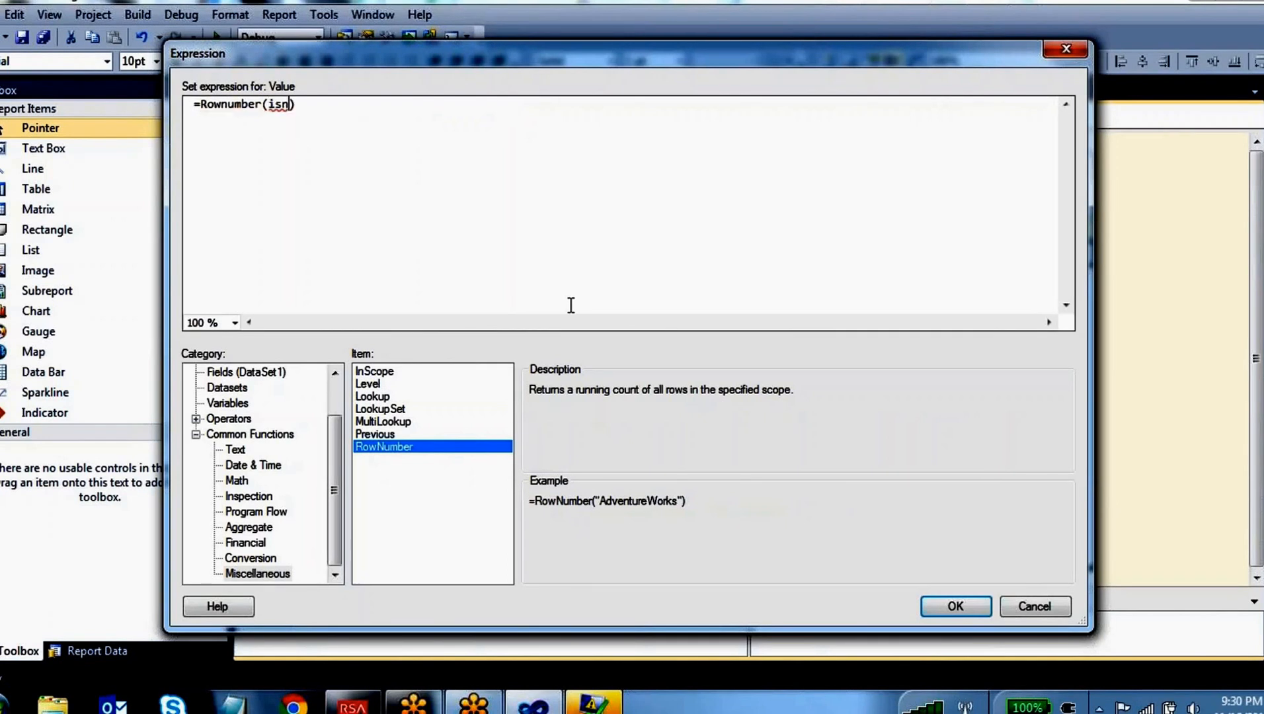
{"action": "type", "text": "othing("}
{"action": "key", "text": "BackSpace"}
{"action": "key", "text": "BackSpace"}
{"action": "key", "text": "BackSpace"}
{"action": "key", "text": "BackSpace"}
{"action": "key", "text": "BackSpace"}
{"action": "key", "text": "BackSpace"}
{"action": "key", "text": "BackSpace"}
{"action": "key", "text": "BackSpace"}
{"action": "key", "text": "BackSpace"}
{"action": "key", "text": "BackSpace"}
{"action": "type", "text": "nothing"}
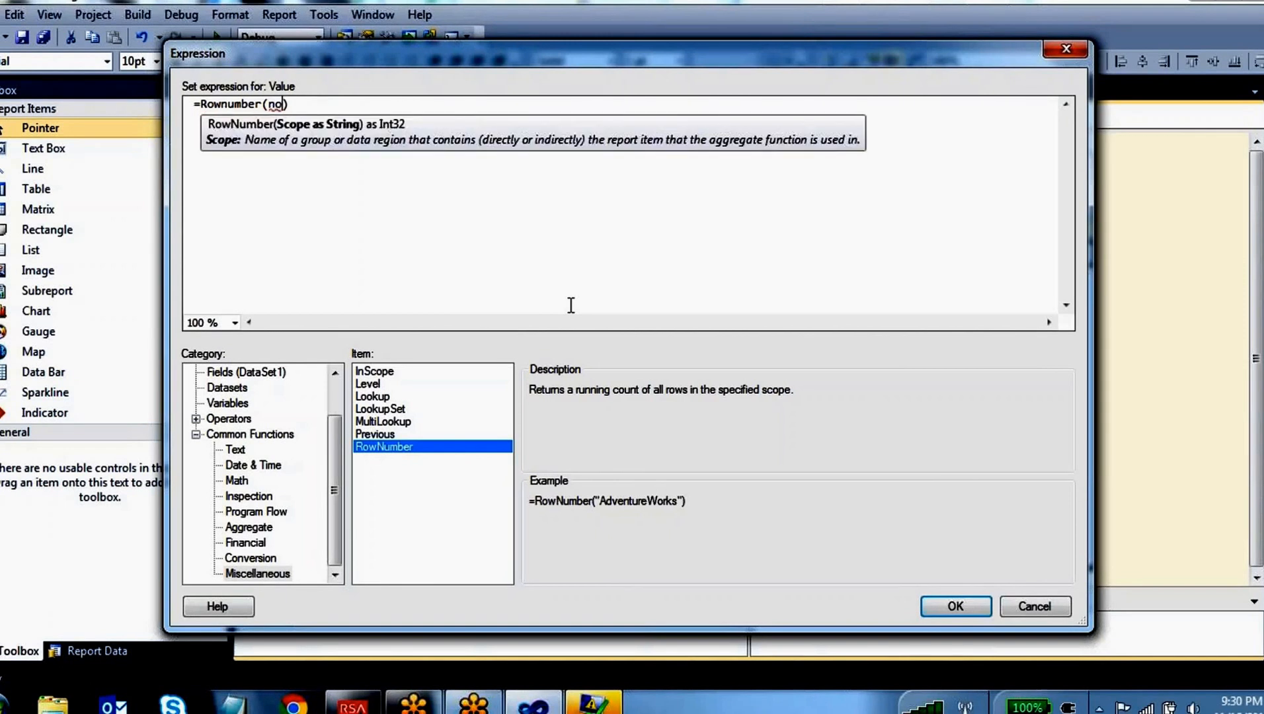
{"action": "left_click", "coordinate": [538, 245]}
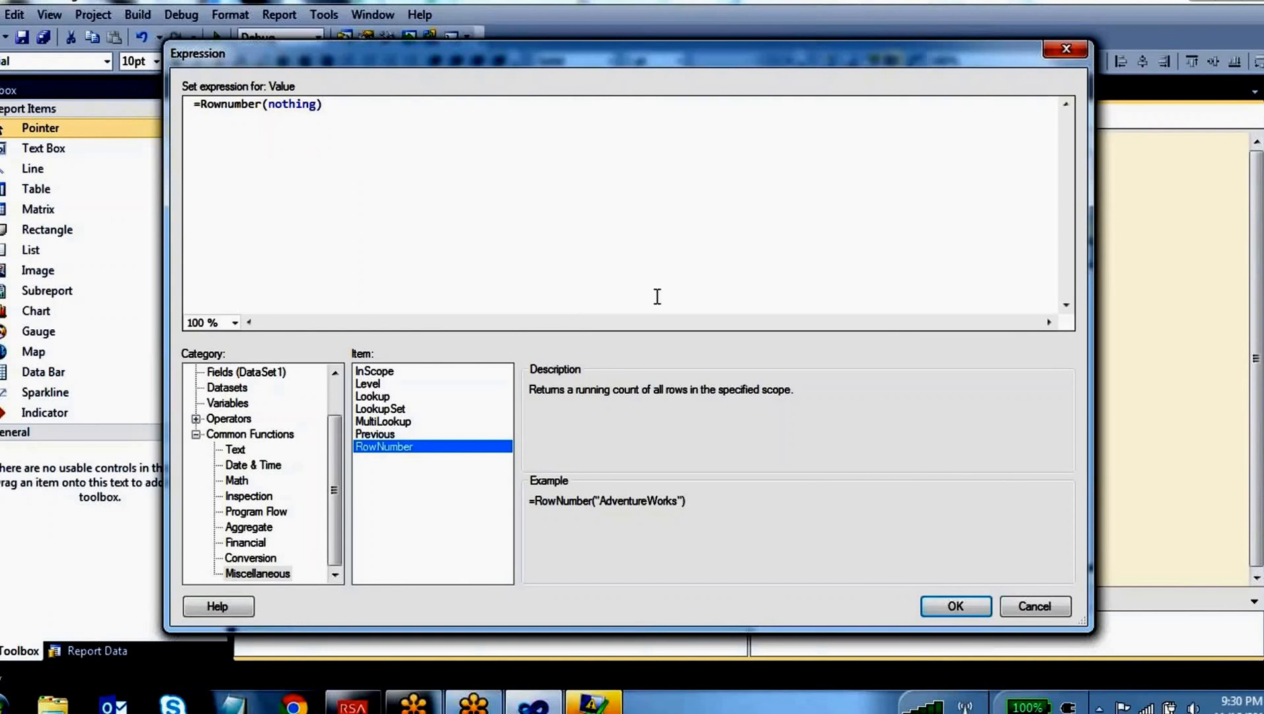
Sketch a table with sequentially numbered rows over the screen, circle the Rownumber expression, and clear the annotations
{"action": "key", "text": "ctrl+2"}
{"action": "mouse_move", "coordinate": [601, 115]}
{"action": "left_mouse_down"}
{"action": "mouse_move", "coordinate": [601, 161]}
{"action": "mouse_move", "coordinate": [643, 194]}
{"action": "mouse_move", "coordinate": [658, 271]}
{"action": "left_mouse_up"}
{"action": "mouse_move", "coordinate": [874, 106]}
{"action": "left_mouse_down"}
{"action": "mouse_move", "coordinate": [1178, 173]}
{"action": "mouse_move", "coordinate": [877, 144]}
{"action": "mouse_move", "coordinate": [1112, 199]}
{"action": "left_mouse_up"}
{"action": "left_click_drag", "start_coordinate": [863, 265], "coordinate": [1120, 268]}
{"action": "left_click_drag", "start_coordinate": [908, 338], "coordinate": [1021, 349]}
{"action": "left_click_drag", "start_coordinate": [905, 404], "coordinate": [1220, 391]}
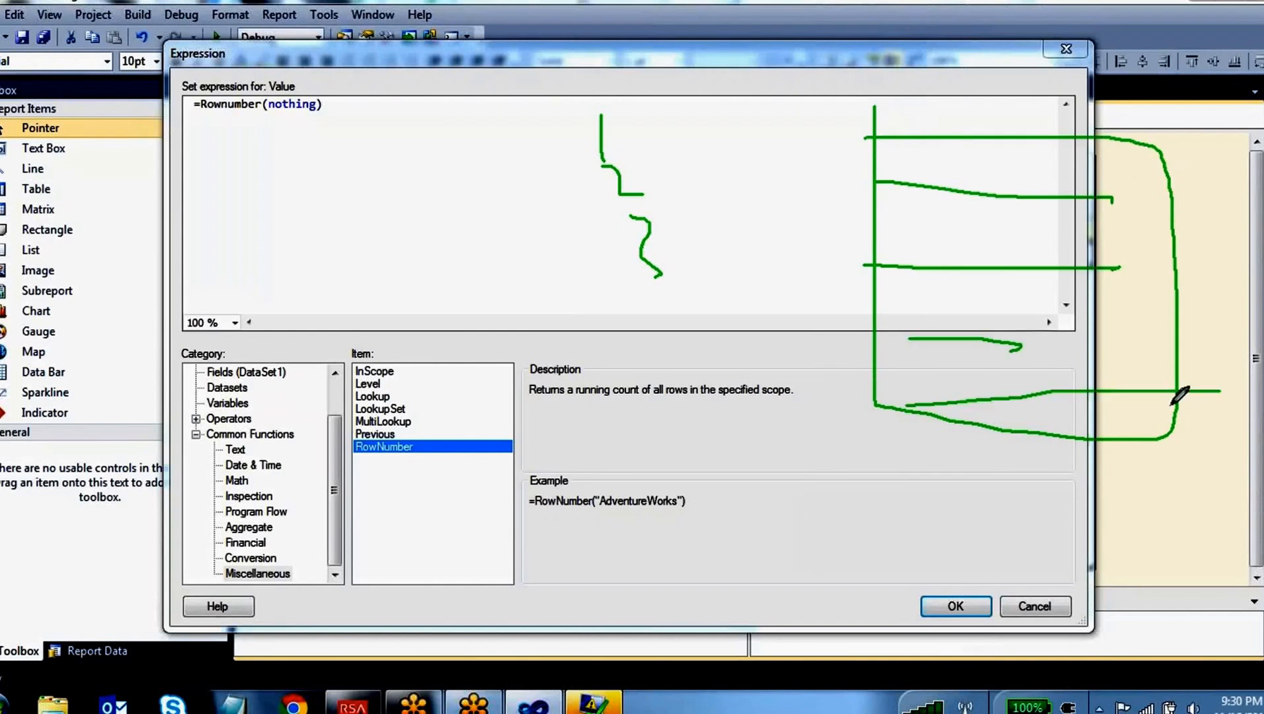
{"action": "left_click_drag", "start_coordinate": [852, 154], "coordinate": [894, 225]}
{"action": "left_click_drag", "start_coordinate": [829, 290], "coordinate": [841, 334]}
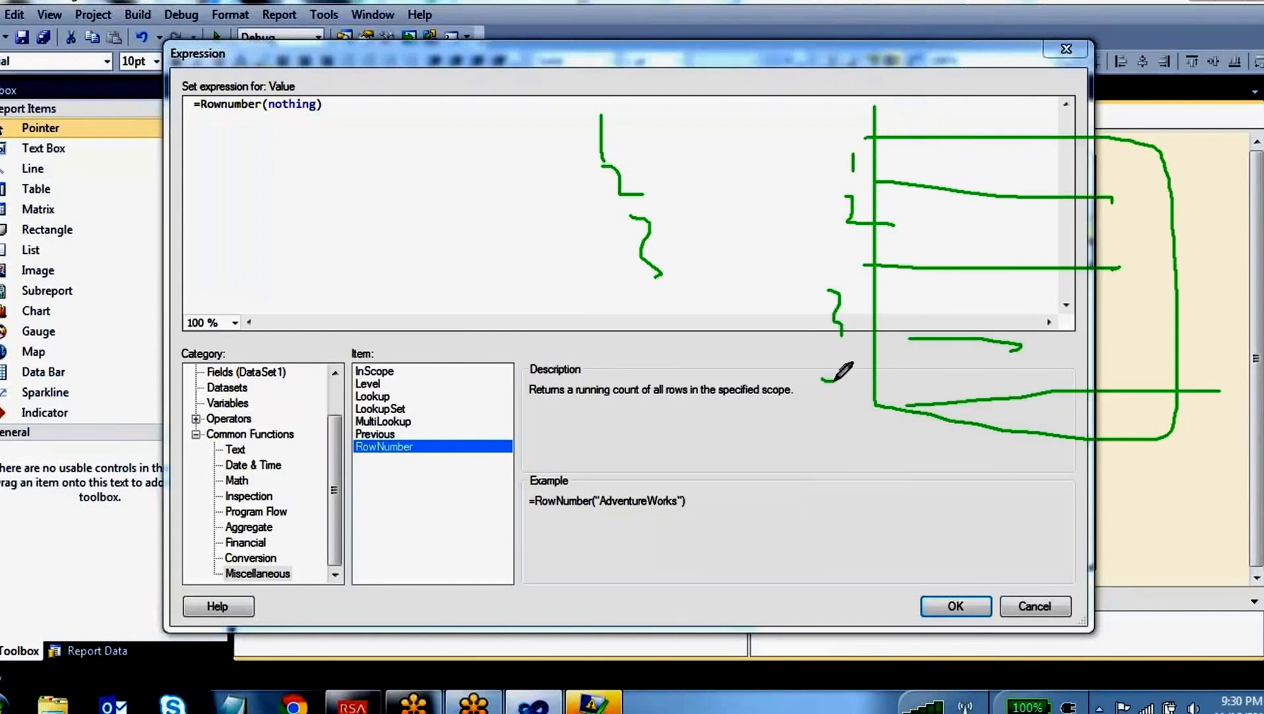
{"action": "left_click_drag", "start_coordinate": [821, 380], "coordinate": [847, 428]}
{"action": "mouse_move", "coordinate": [276, 78]}
{"action": "left_mouse_down"}
{"action": "mouse_move", "coordinate": [298, 158]}
{"action": "mouse_move", "coordinate": [179, 66]}
{"action": "left_mouse_up"}
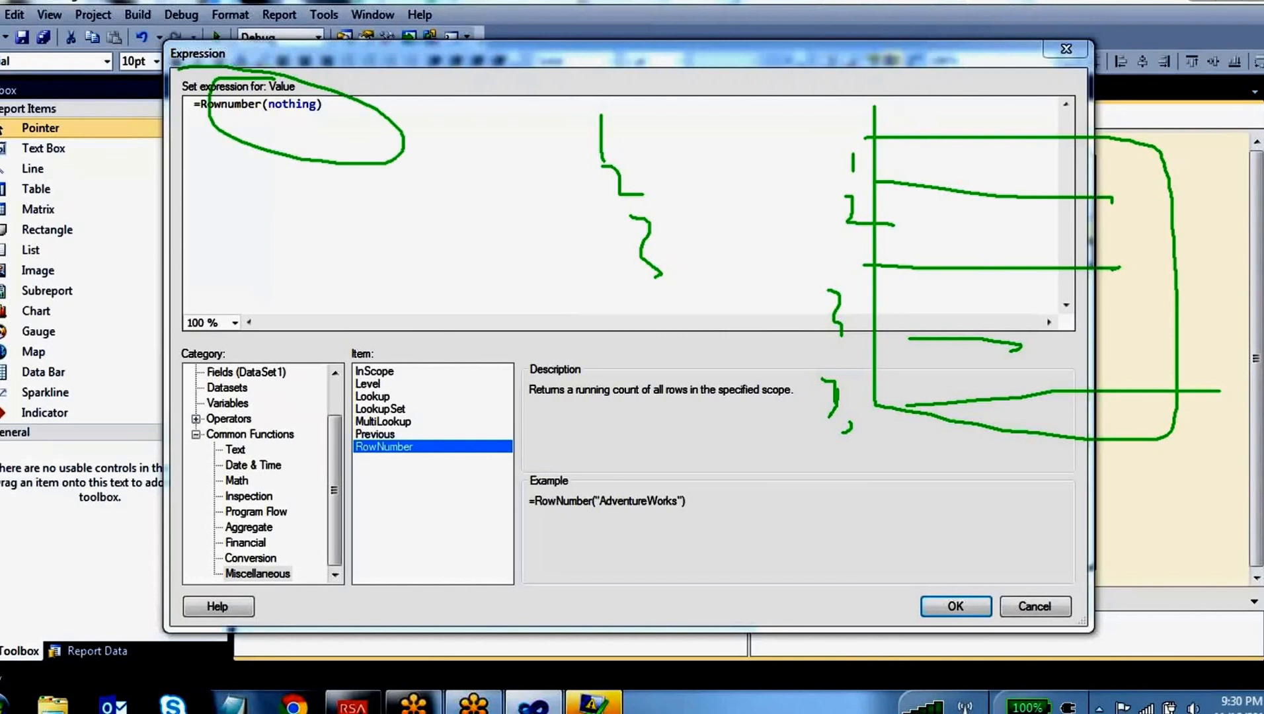
{"action": "key", "text": "Escape"}
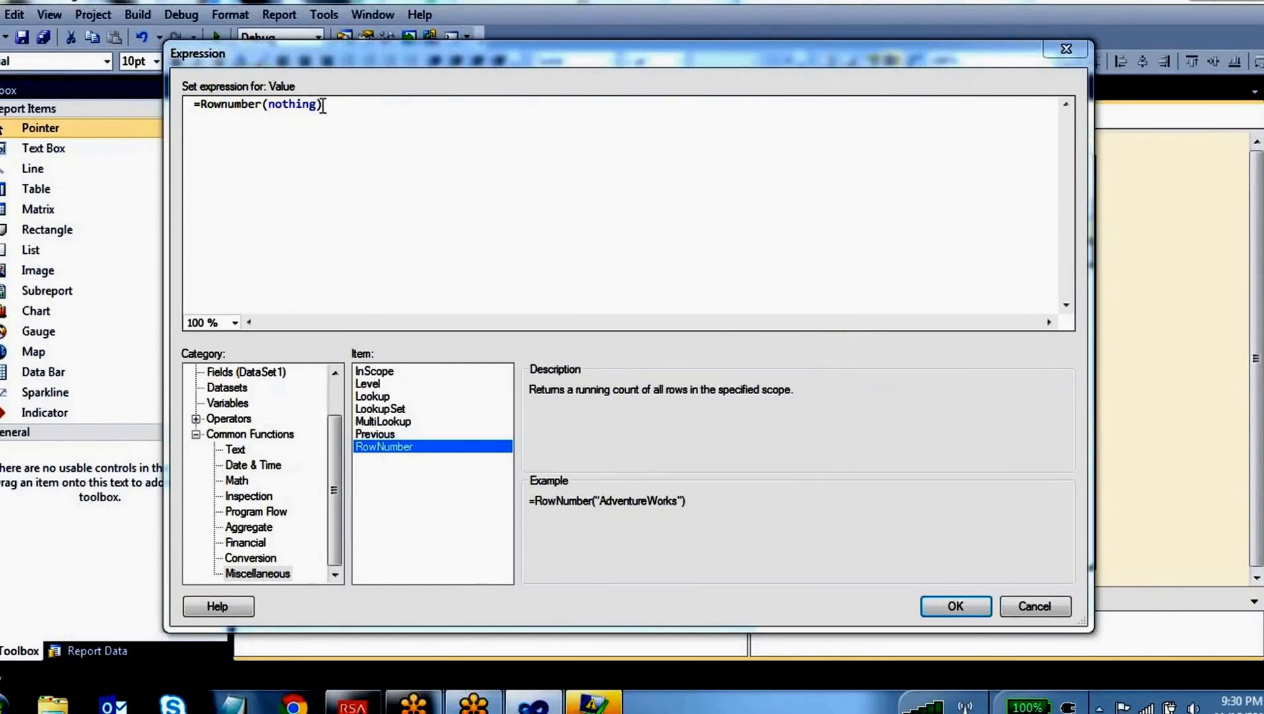
Apply the Rownumber(nothing) expression, preview the Dashboard report without the error list, and check the numbering down to the last row
{"action": "left_click_drag", "start_coordinate": [322, 105], "coordinate": [268, 105]}
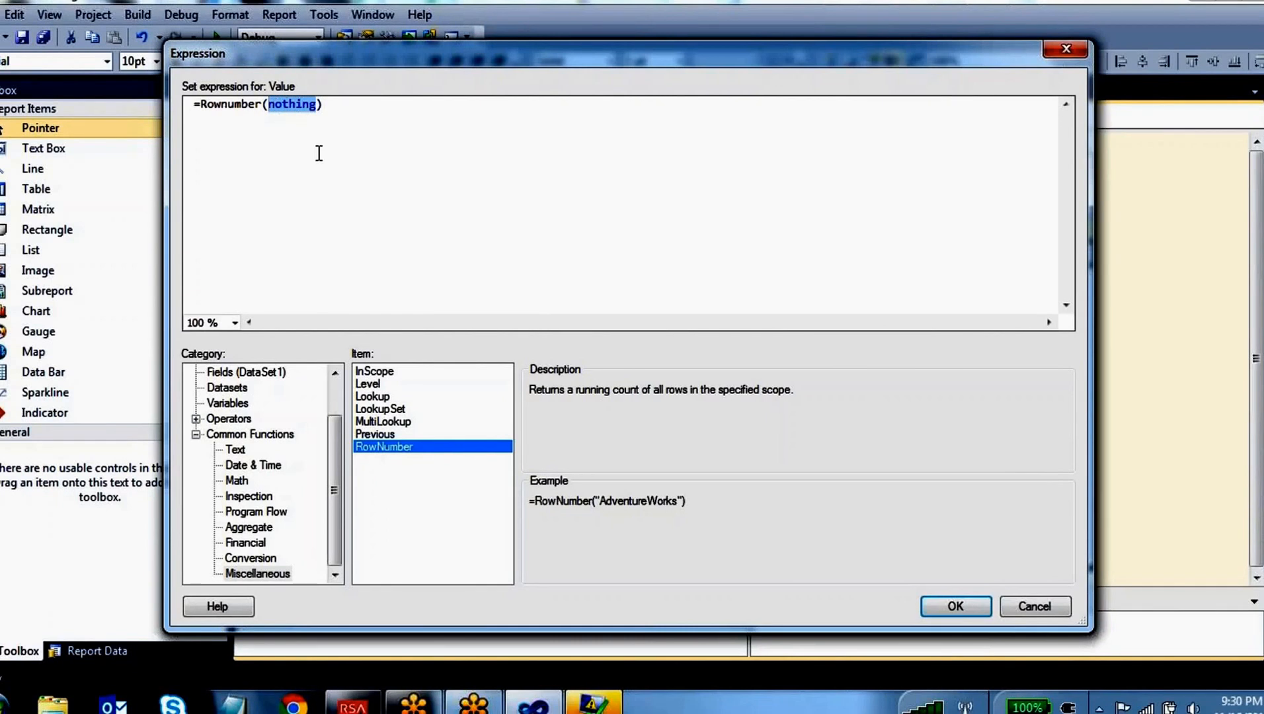
{"action": "left_click", "coordinate": [954, 606]}
{"action": "left_click", "coordinate": [343, 126]}
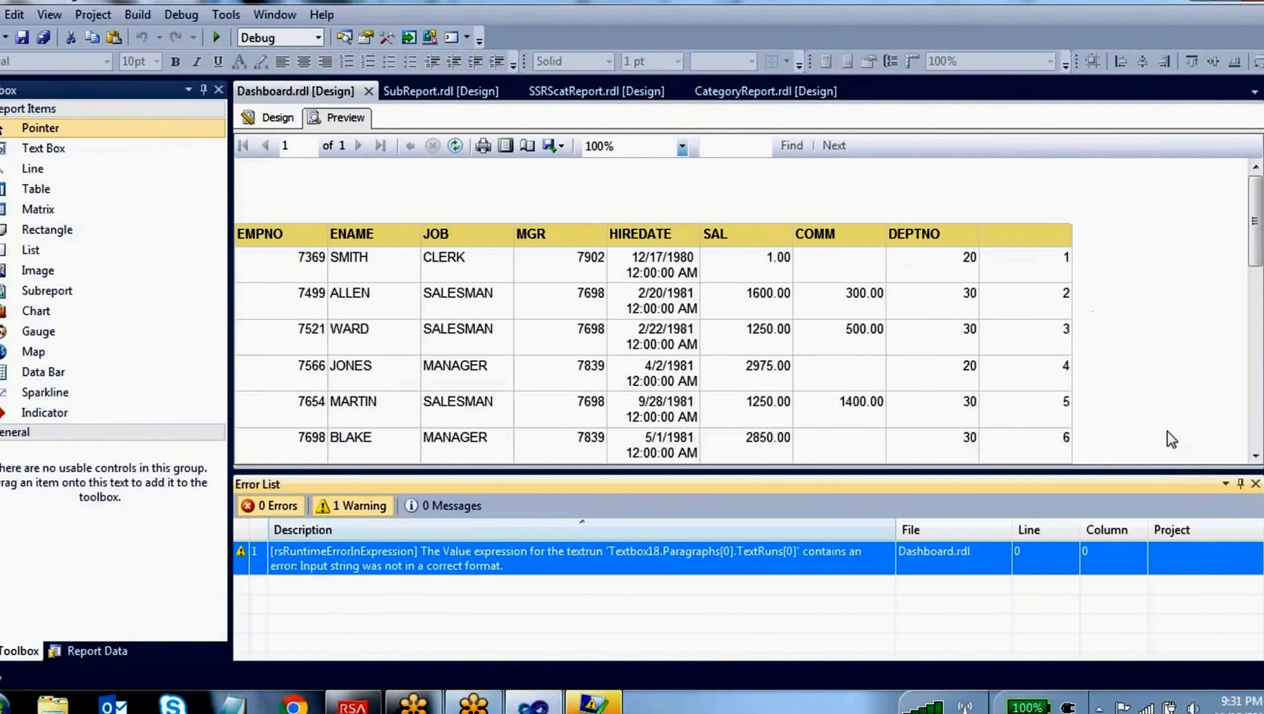
{"action": "left_click", "coordinate": [1255, 483]}
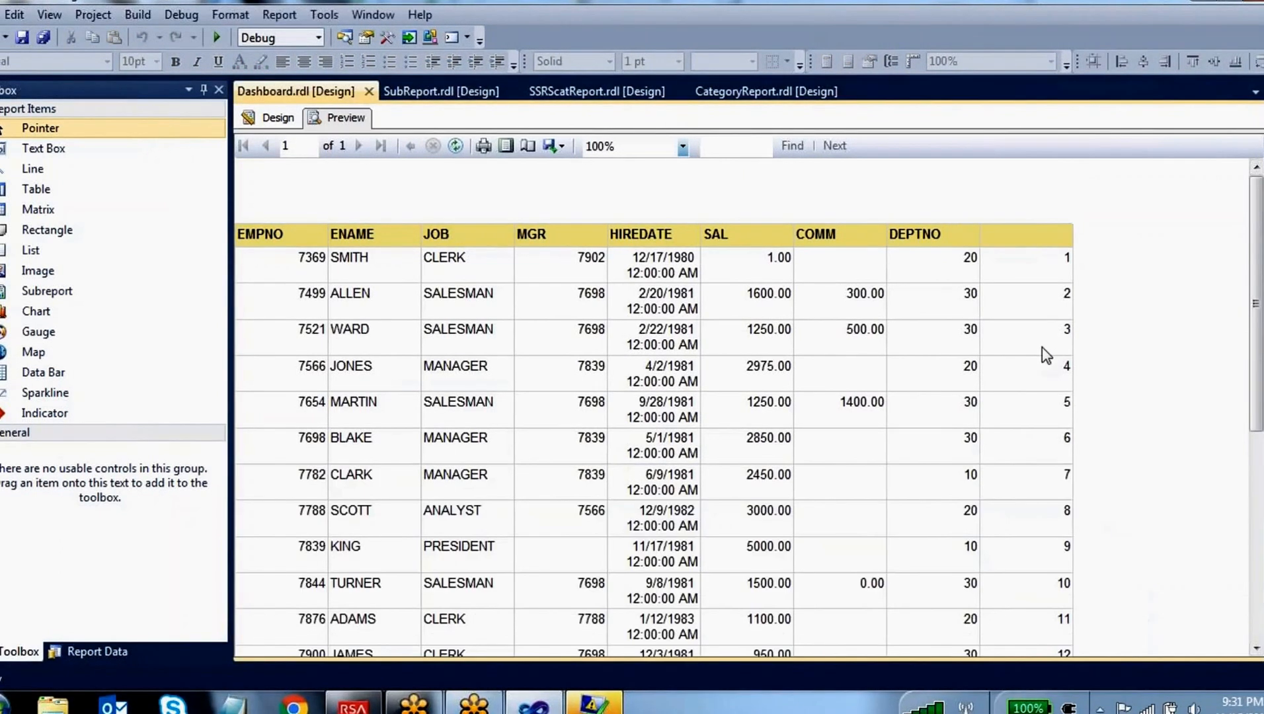
{"action": "scroll", "coordinate": [1043, 350], "scroll_direction": "down", "scroll_amount": 2}
{"action": "scroll", "coordinate": [1042, 346], "scroll_direction": "down", "scroll_amount": 1}
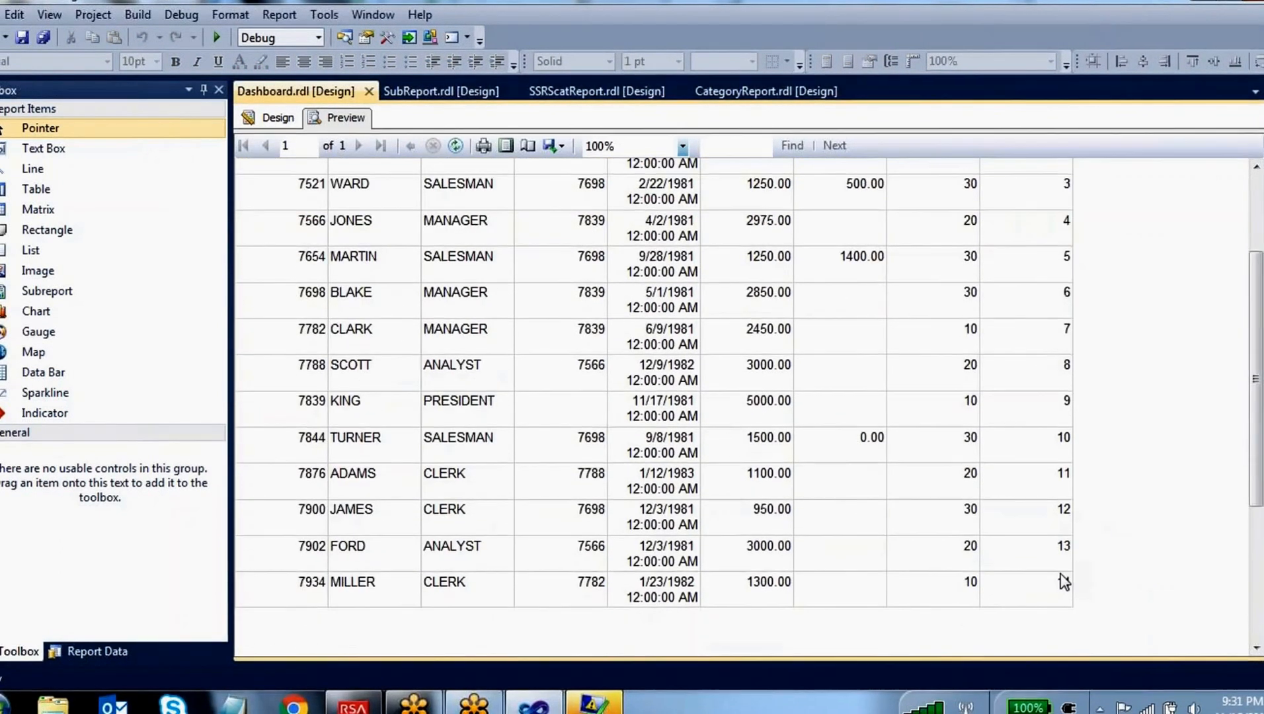
{"action": "scroll", "coordinate": [1061, 575], "scroll_direction": "up", "scroll_amount": 3}
{"action": "scroll", "coordinate": [1010, 554], "scroll_direction": "down", "scroll_amount": 1}
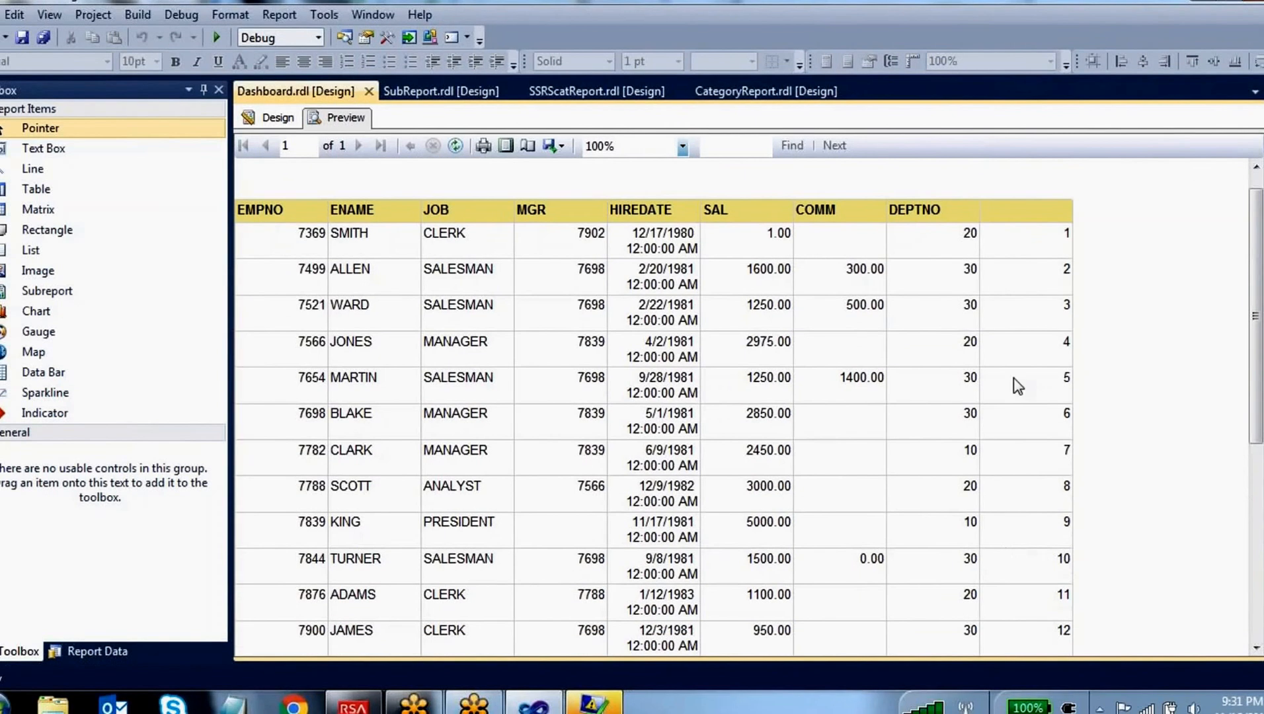
Reopen the calculated column's expression in the design and replace the nothing scope with the DEPTNO field
{"action": "left_click", "coordinate": [297, 118]}
{"action": "right_click", "coordinate": [1036, 262]}
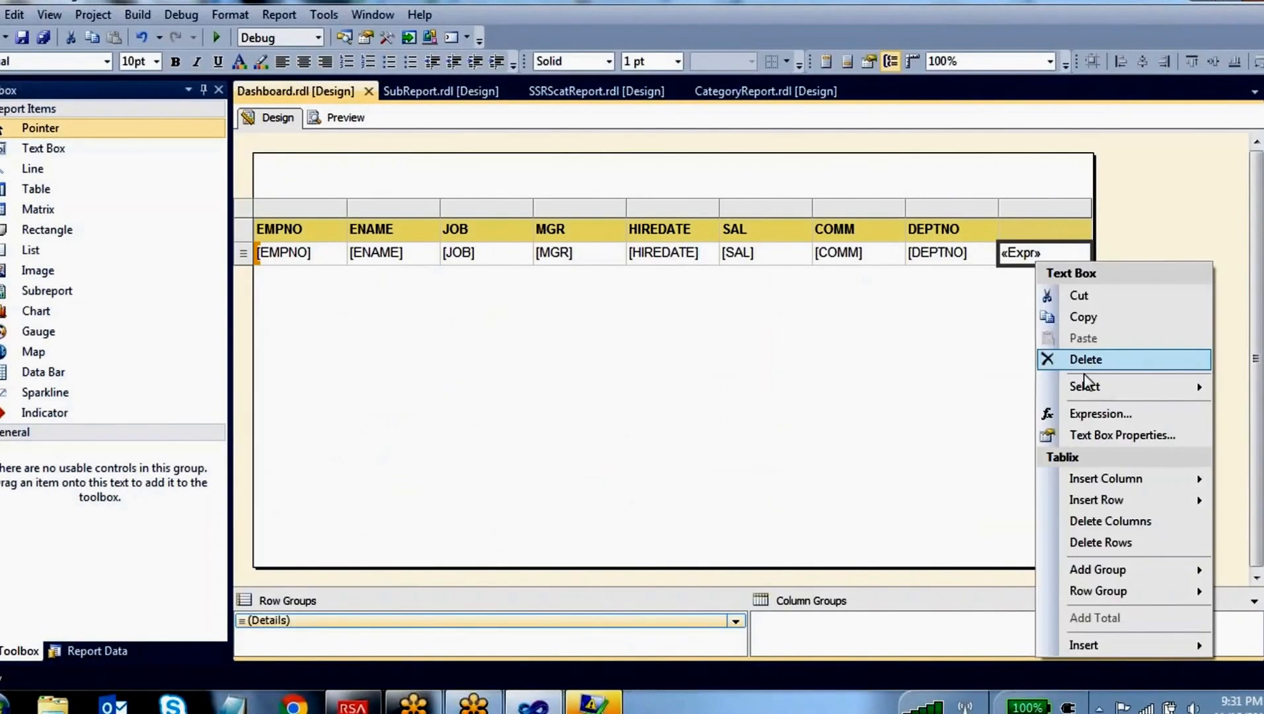
{"action": "left_click", "coordinate": [1092, 410]}
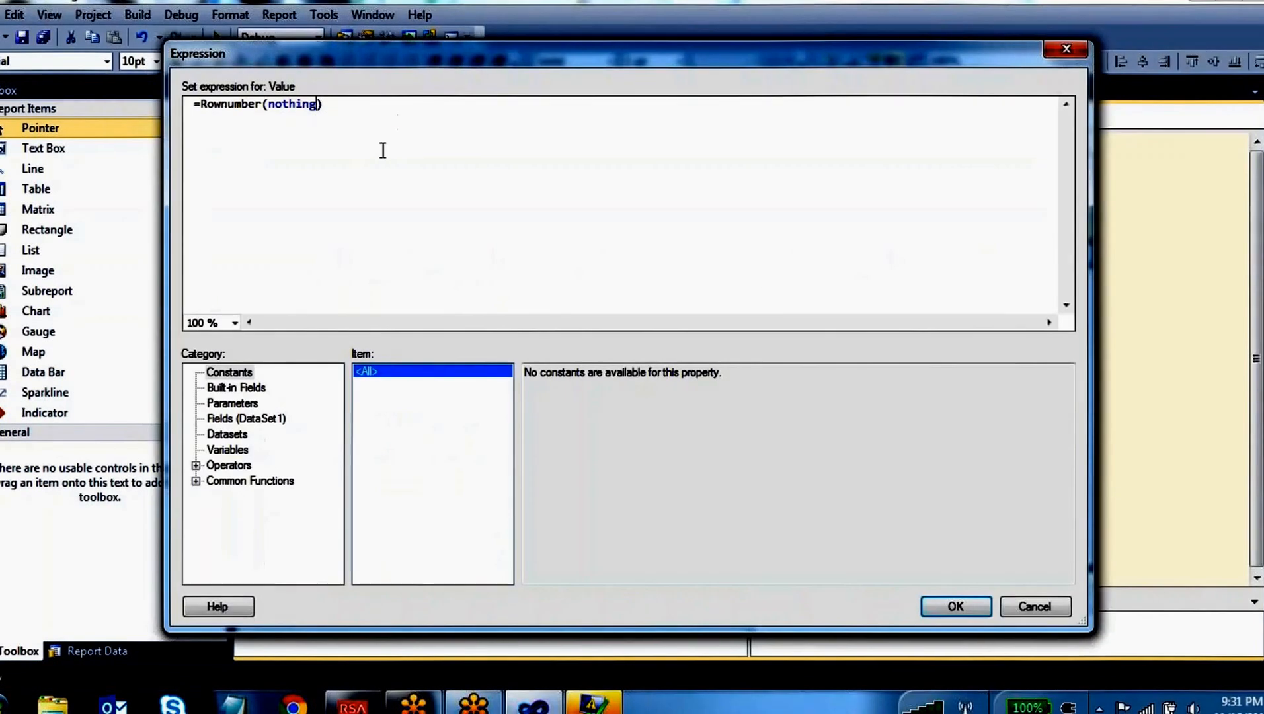
{"action": "key", "text": "BackSpace"}
{"action": "key", "text": "BackSpace"}
{"action": "key", "text": "BackSpace"}
{"action": "key", "text": "BackSpace"}
{"action": "key", "text": "BackSpace"}
{"action": "key", "text": "BackSpace"}
{"action": "key", "text": "BackSpace"}
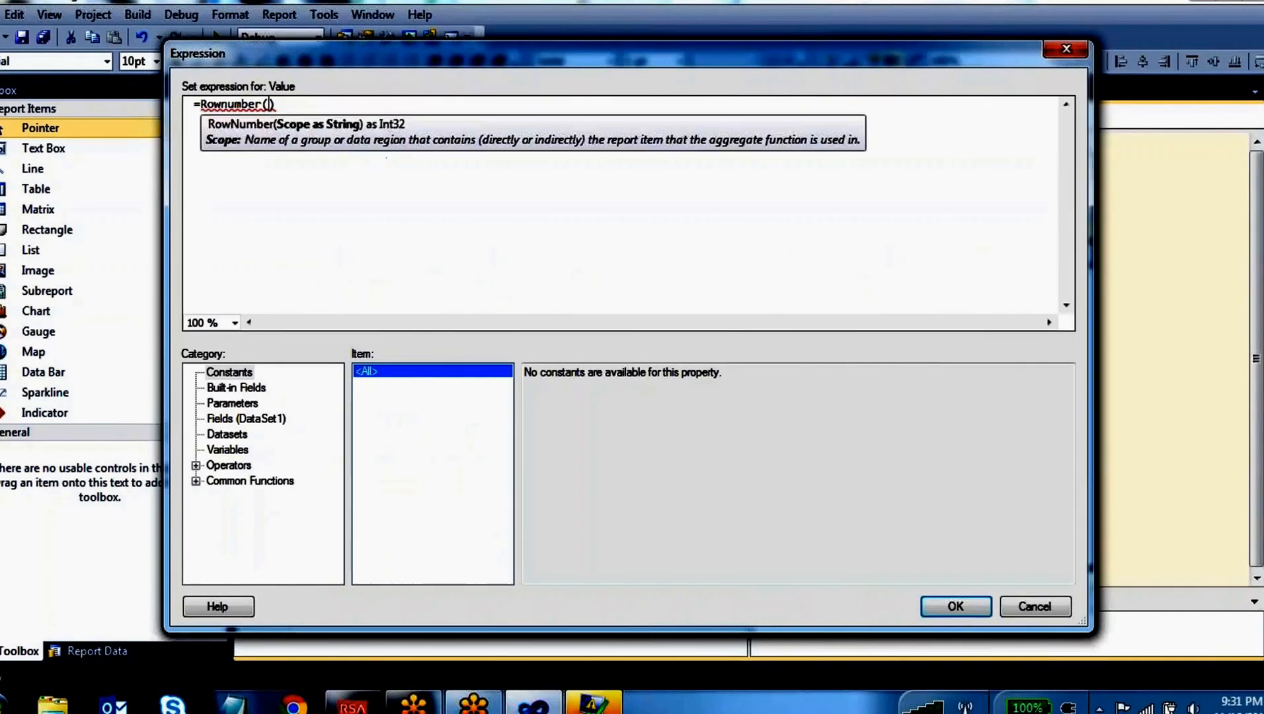
{"action": "left_click", "coordinate": [246, 418]}
{"action": "double_click", "coordinate": [561, 458]}
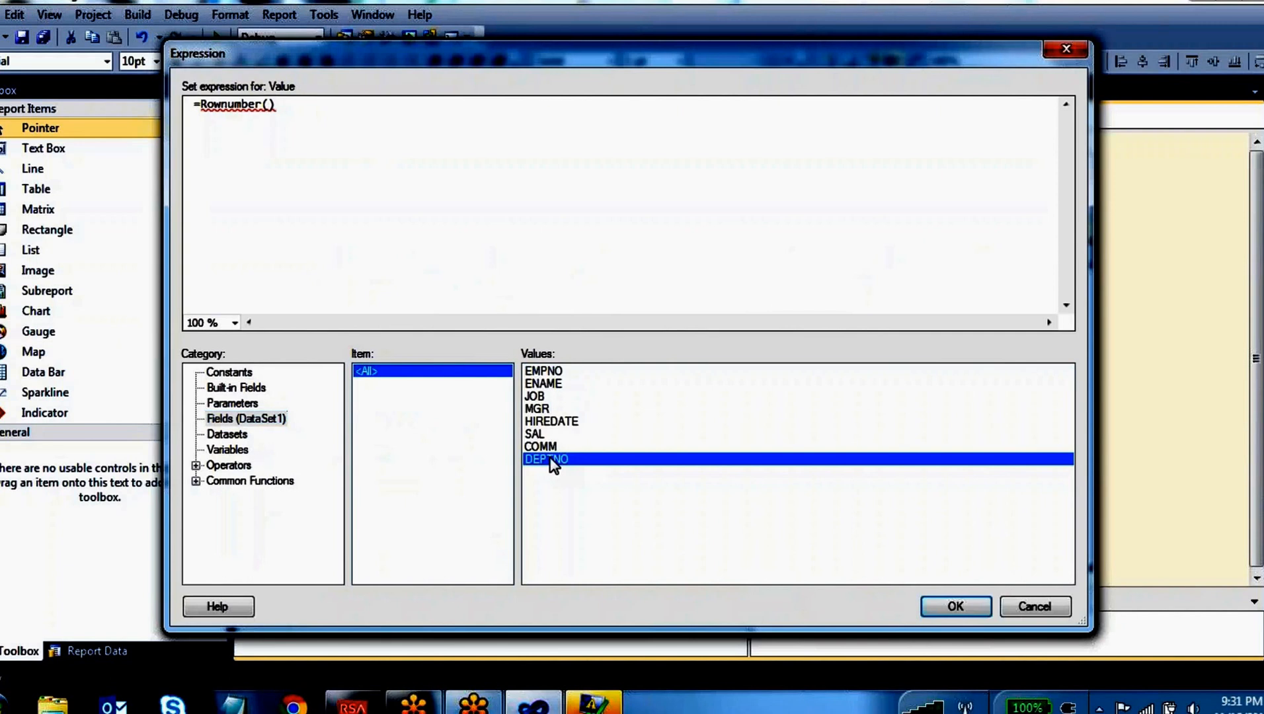
Apply the DEPTNO-scoped Rownumber expression, preview the Dashboard report and close the error list
{"action": "left_click", "coordinate": [949, 604]}
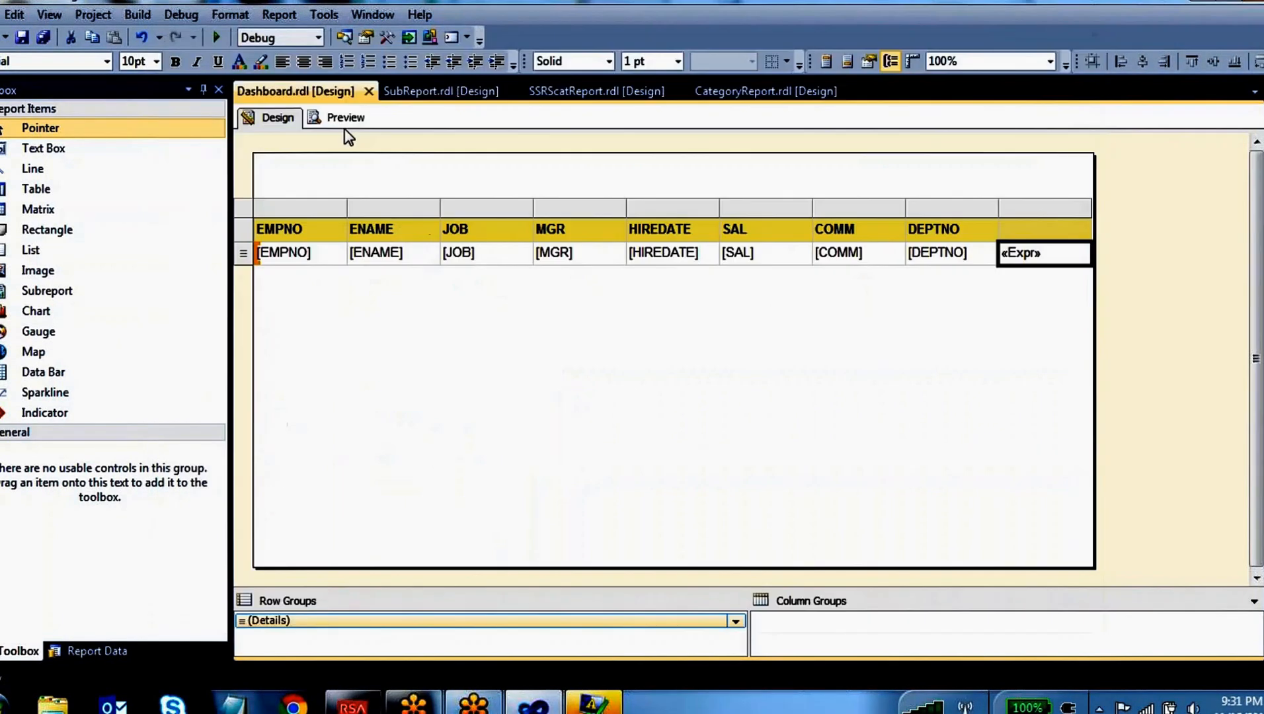
{"action": "left_click", "coordinate": [339, 117]}
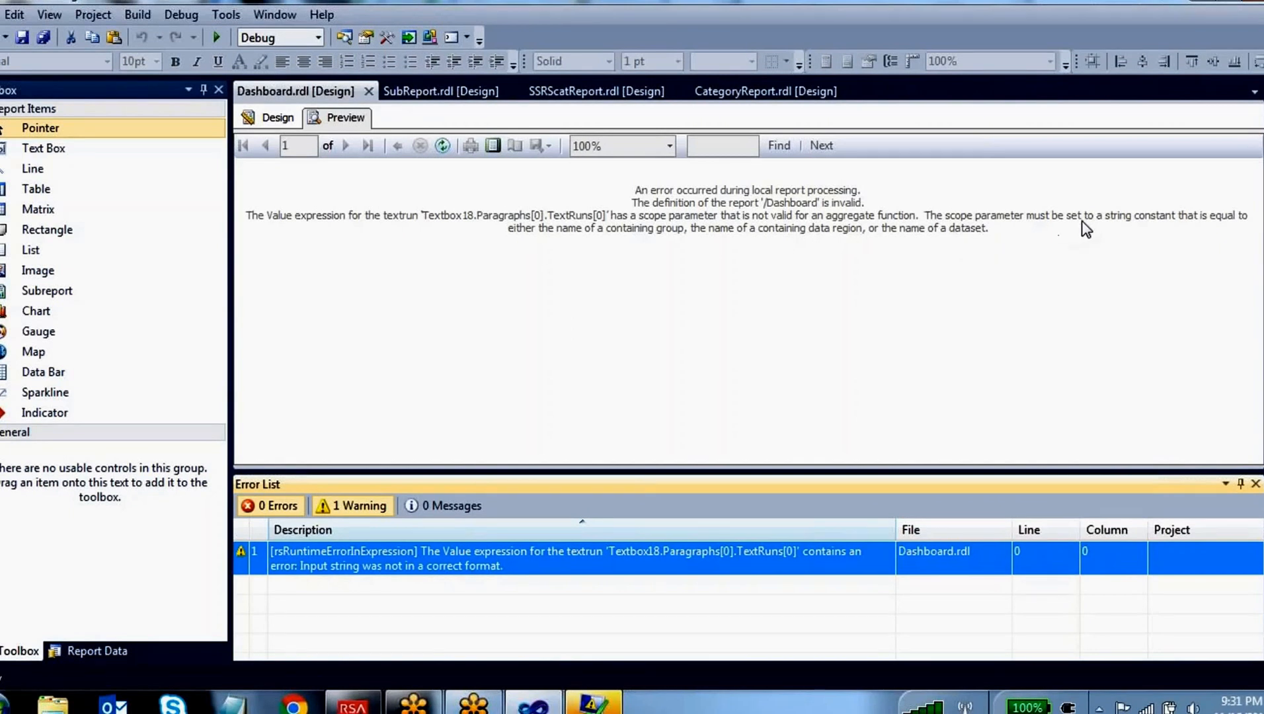
{"action": "left_click", "coordinate": [1255, 483]}
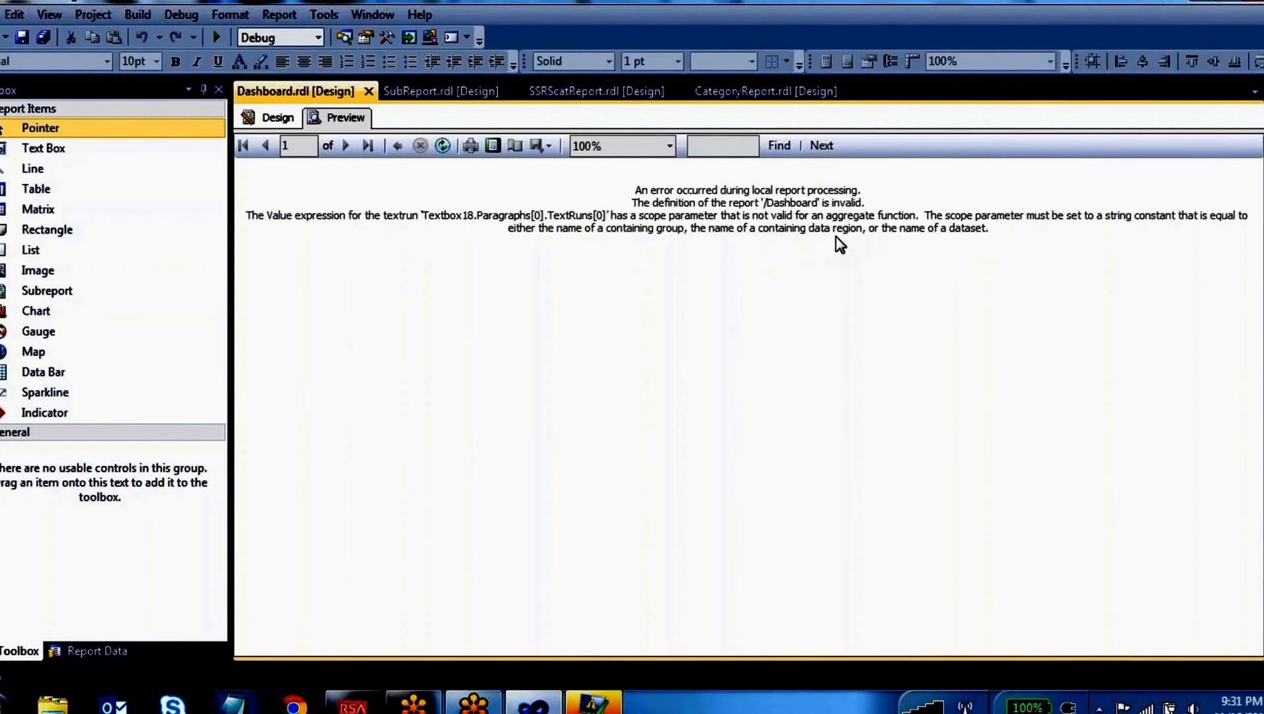
Return to the report design, reopen the calculated column's expression and replace its DEPTNO scope with Nothing
{"action": "left_click", "coordinate": [279, 122]}
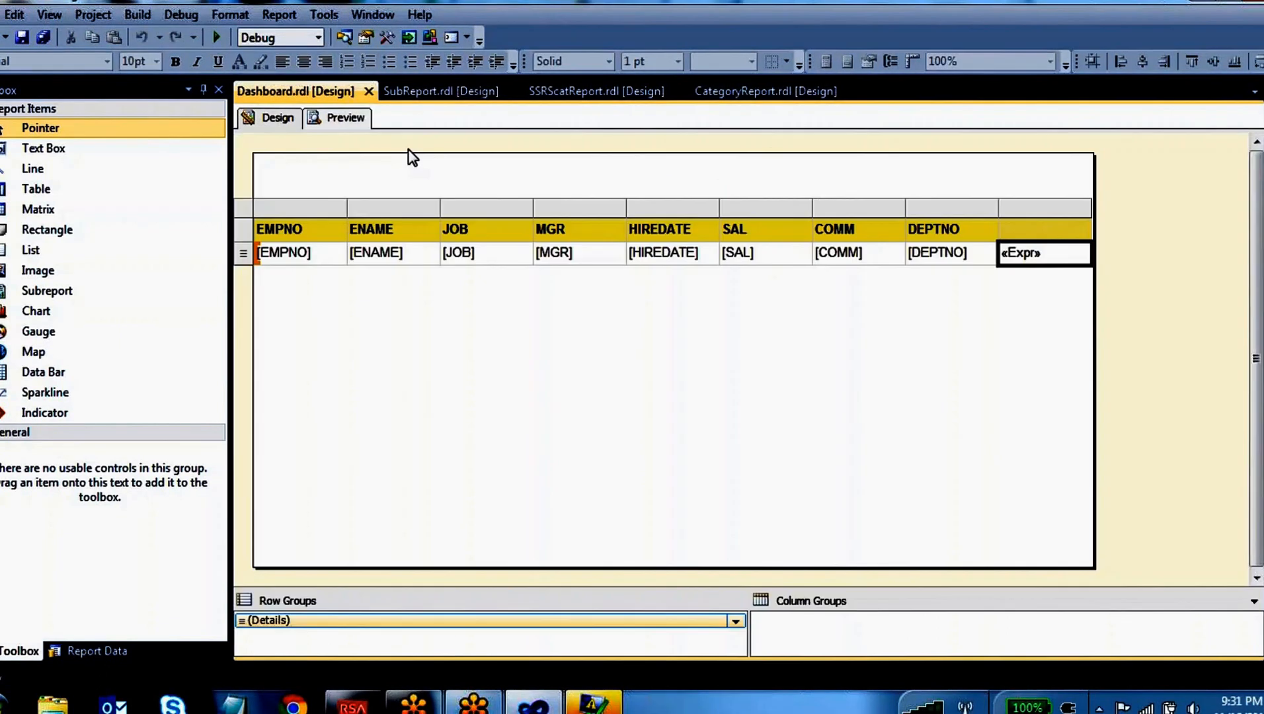
{"action": "right_click", "coordinate": [1044, 258]}
{"action": "left_click", "coordinate": [1094, 409]}
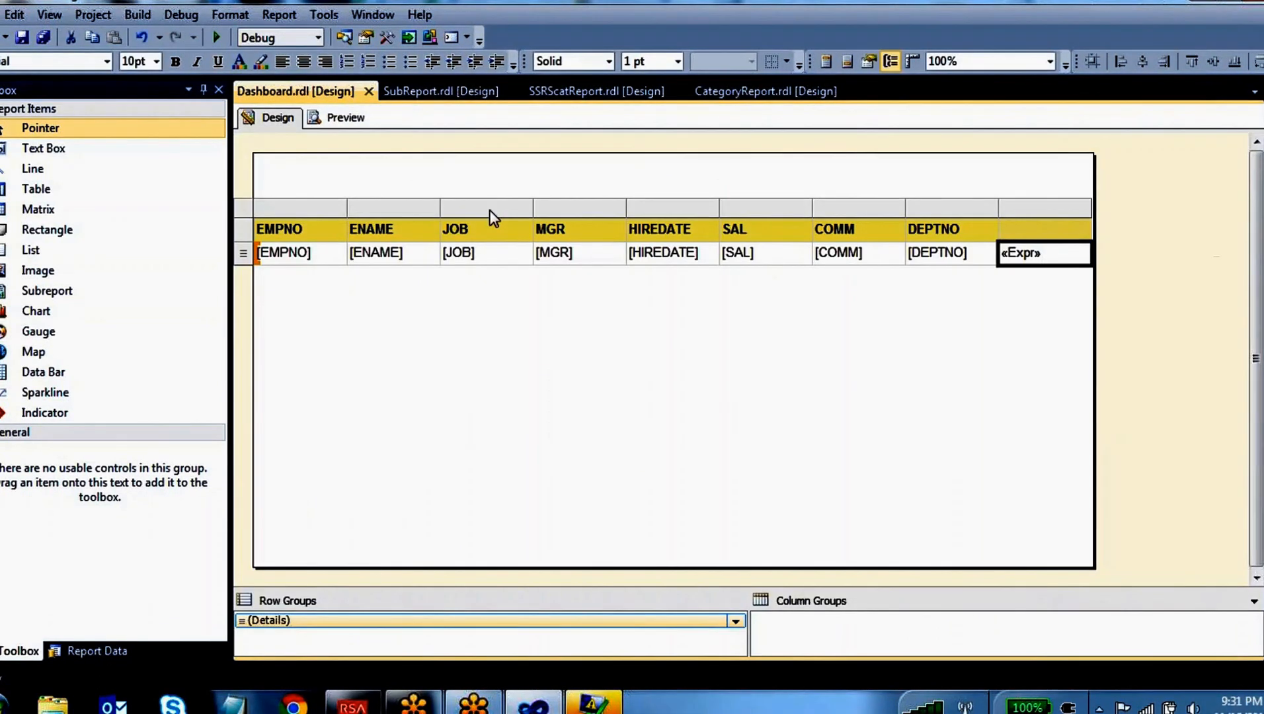
{"action": "left_click_drag", "start_coordinate": [401, 101], "coordinate": [267, 104]}
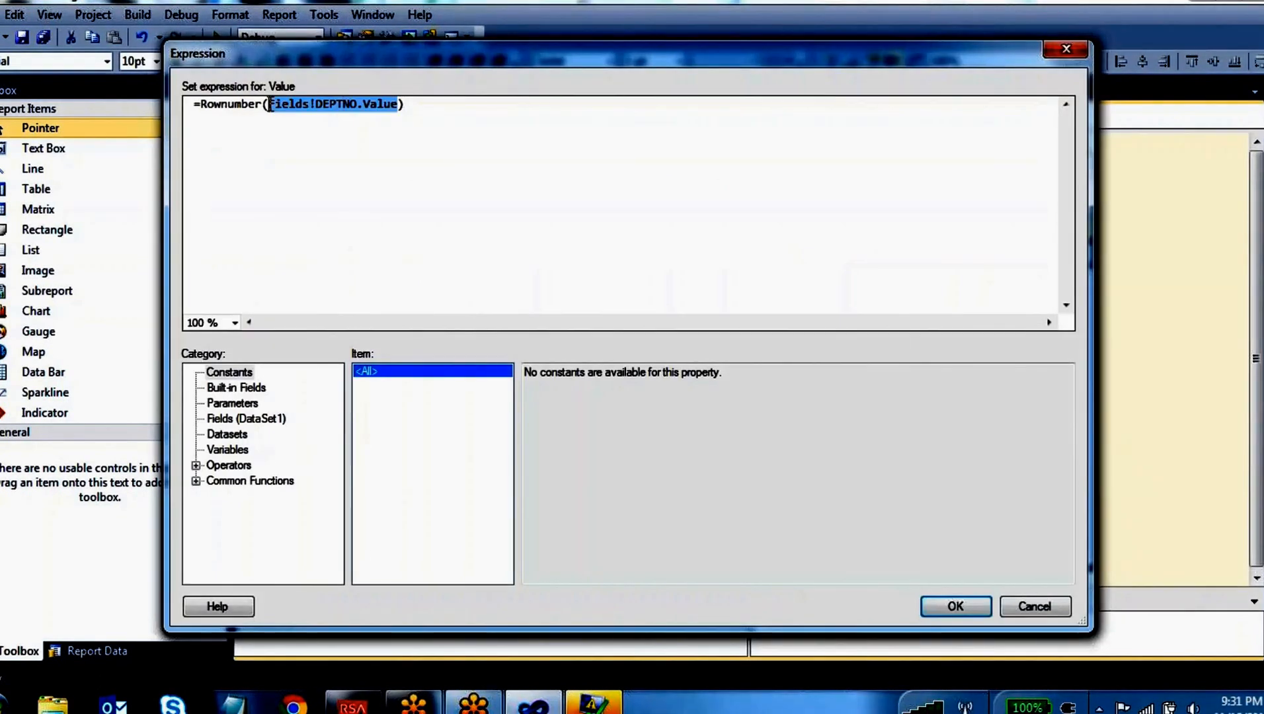
{"action": "type", "text": "Nothing"}
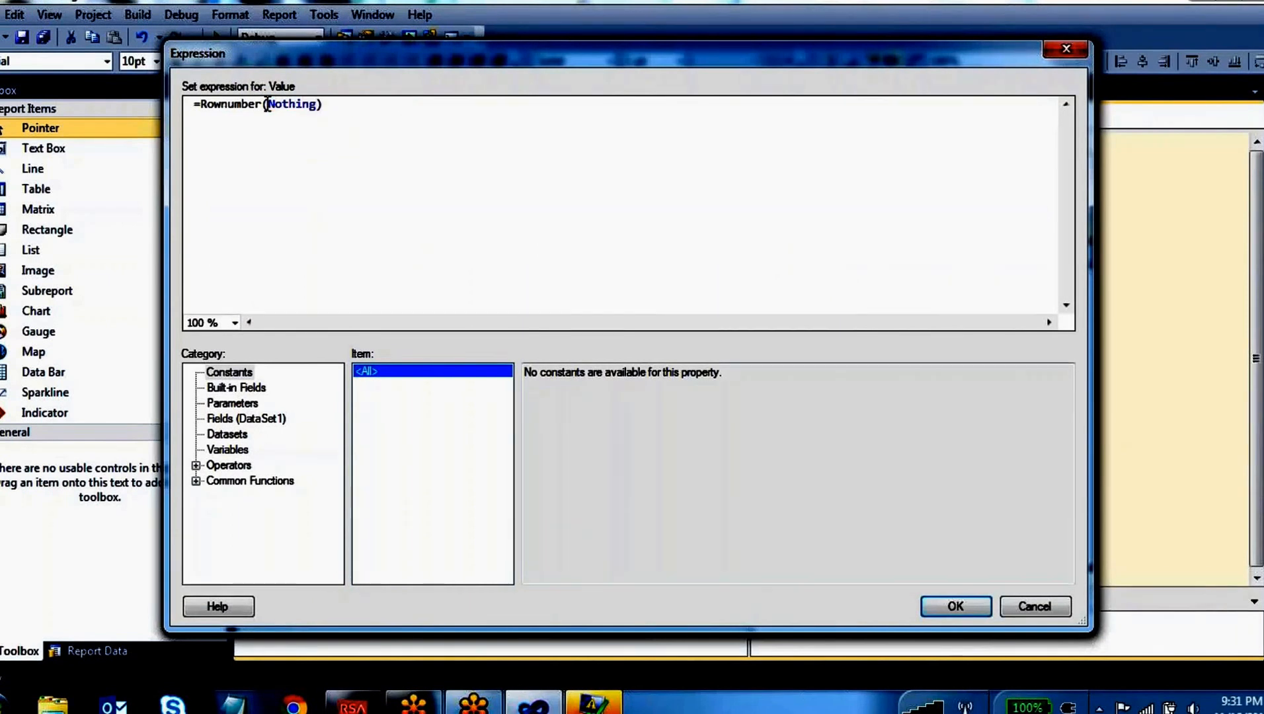
Read the description and example of the Lookup function under the Miscellaneous common functions, discarding the expression changes
{"action": "left_click", "coordinate": [196, 481]}
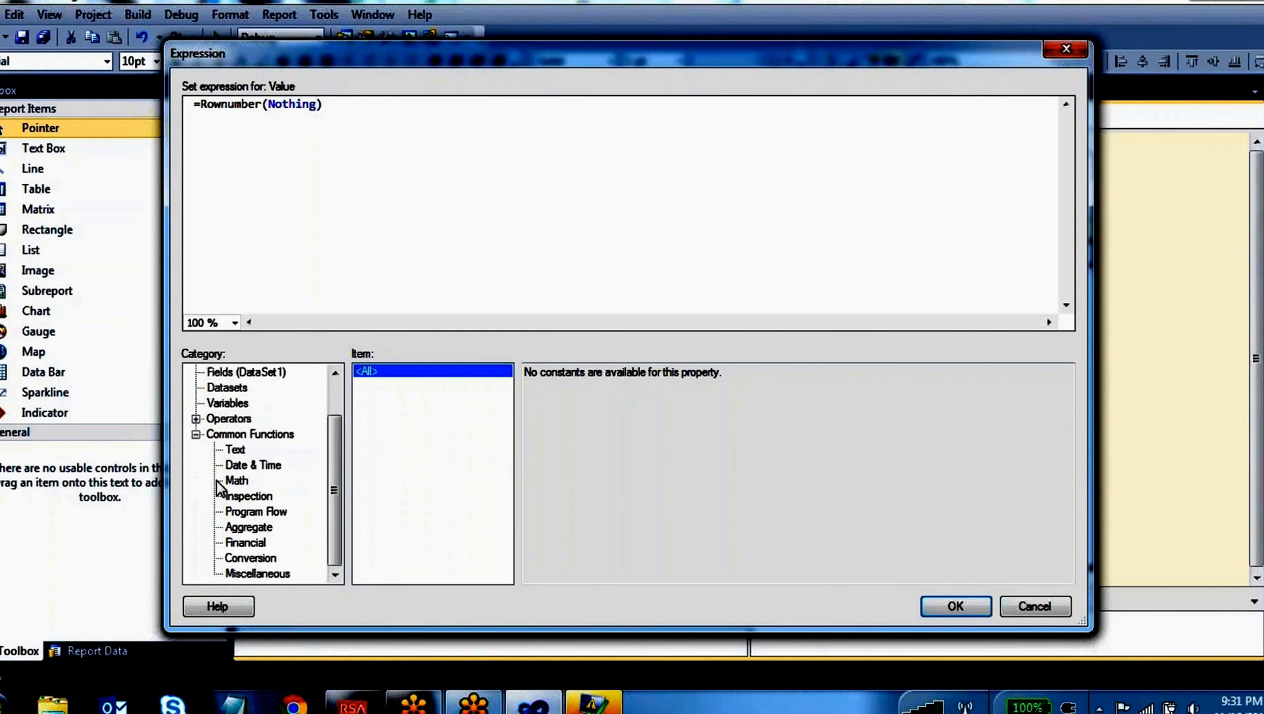
{"action": "left_click", "coordinate": [287, 573]}
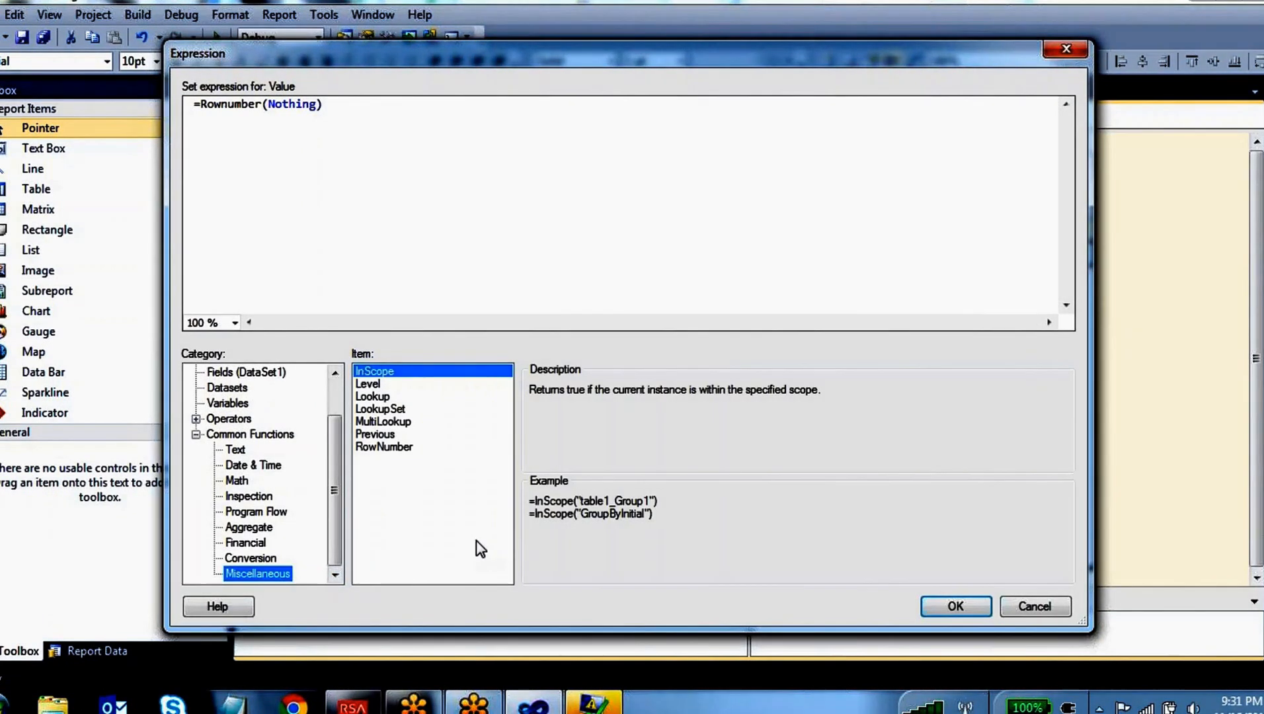
{"action": "left_click", "coordinate": [380, 397]}
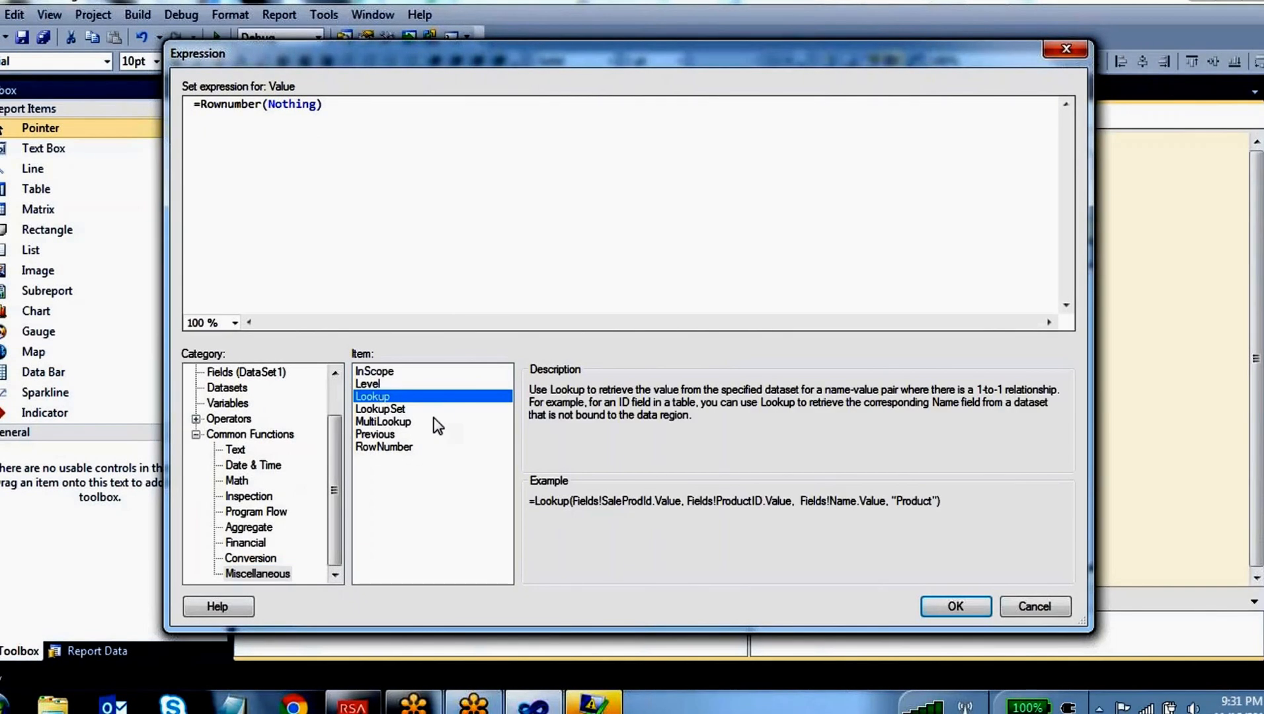
{"action": "left_click", "coordinate": [1045, 609]}
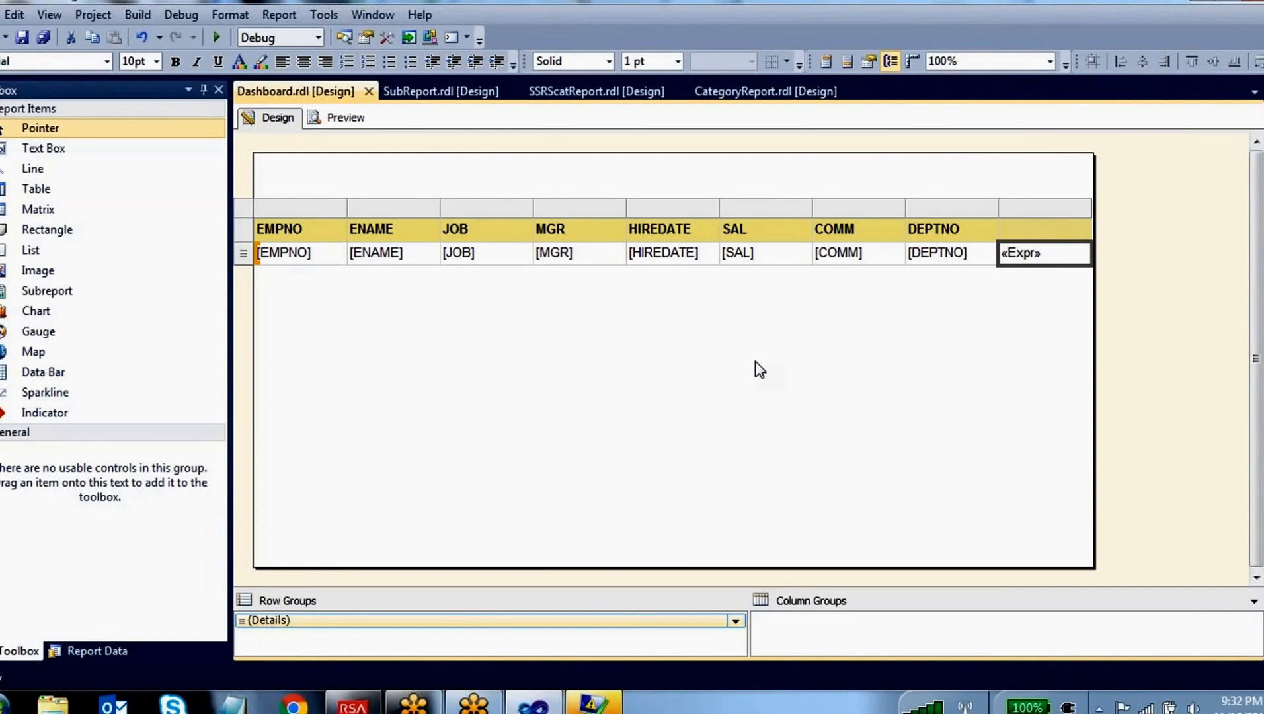
Open the table's Tablix Properties, circle its dataset name to point it out, and leave without changes
{"action": "left_click", "coordinate": [295, 210]}
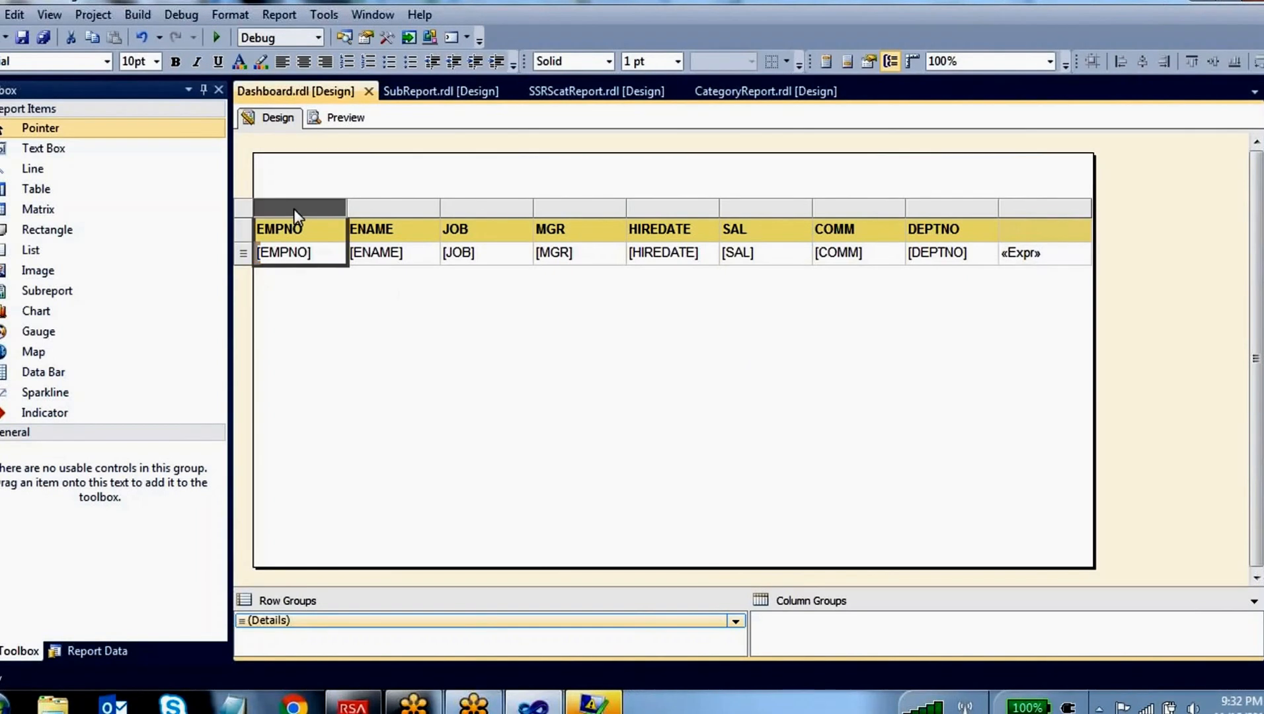
{"action": "right_click", "coordinate": [294, 210]}
{"action": "key", "text": "Escape"}
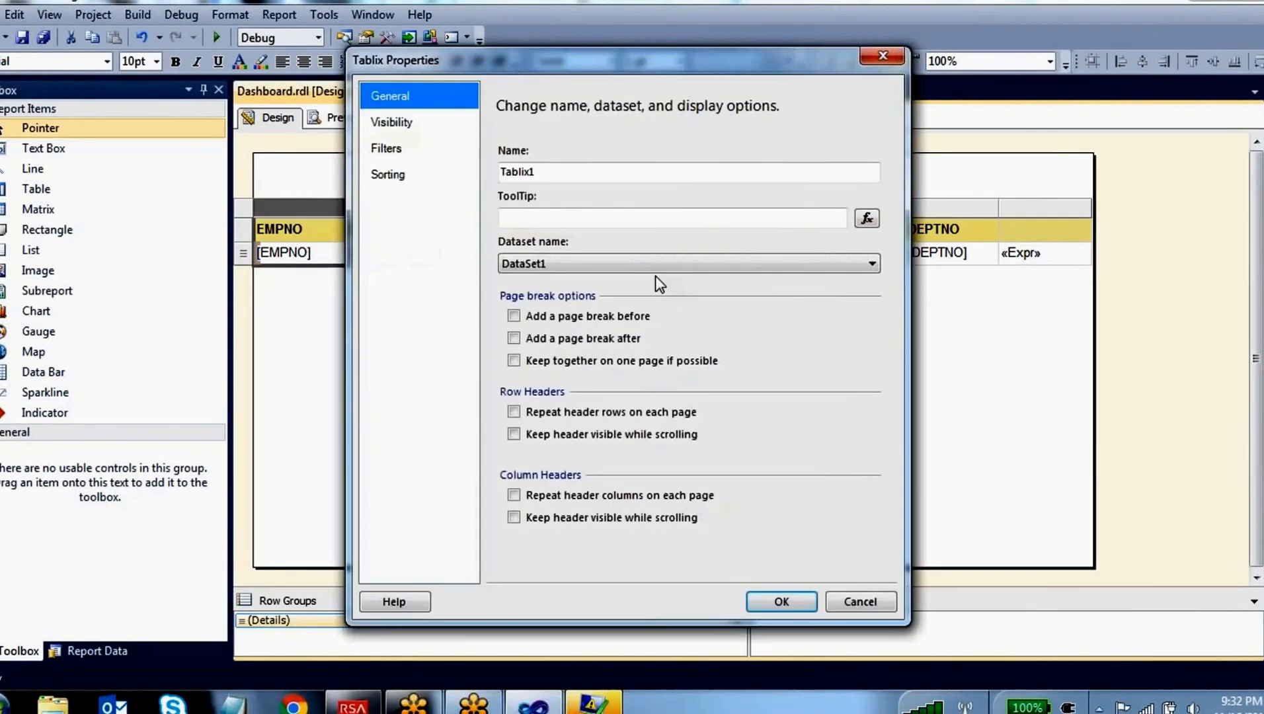
{"action": "left_click", "coordinate": [572, 48]}
{"action": "mouse_move", "coordinate": [576, 238]}
{"action": "left_mouse_down"}
{"action": "mouse_move", "coordinate": [477, 266]}
{"action": "mouse_move", "coordinate": [598, 281]}
{"action": "mouse_move", "coordinate": [566, 234]}
{"action": "left_mouse_up"}
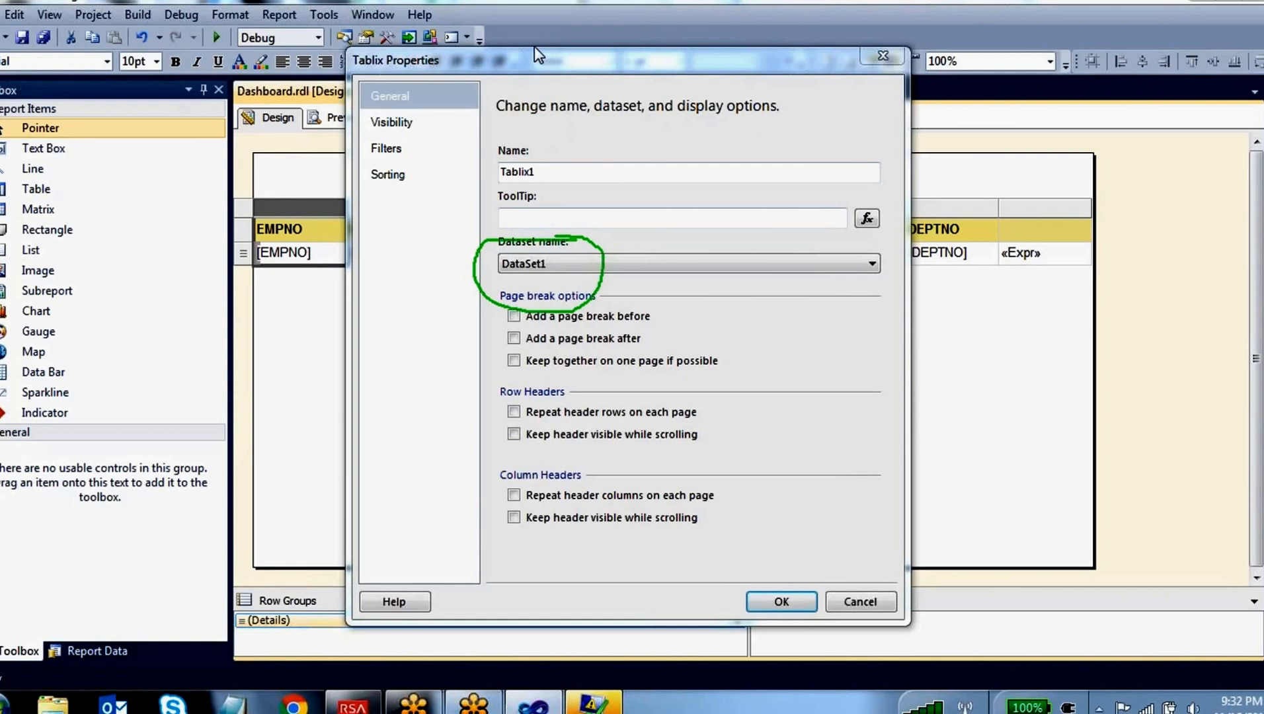
{"action": "left_click", "coordinate": [859, 602]}
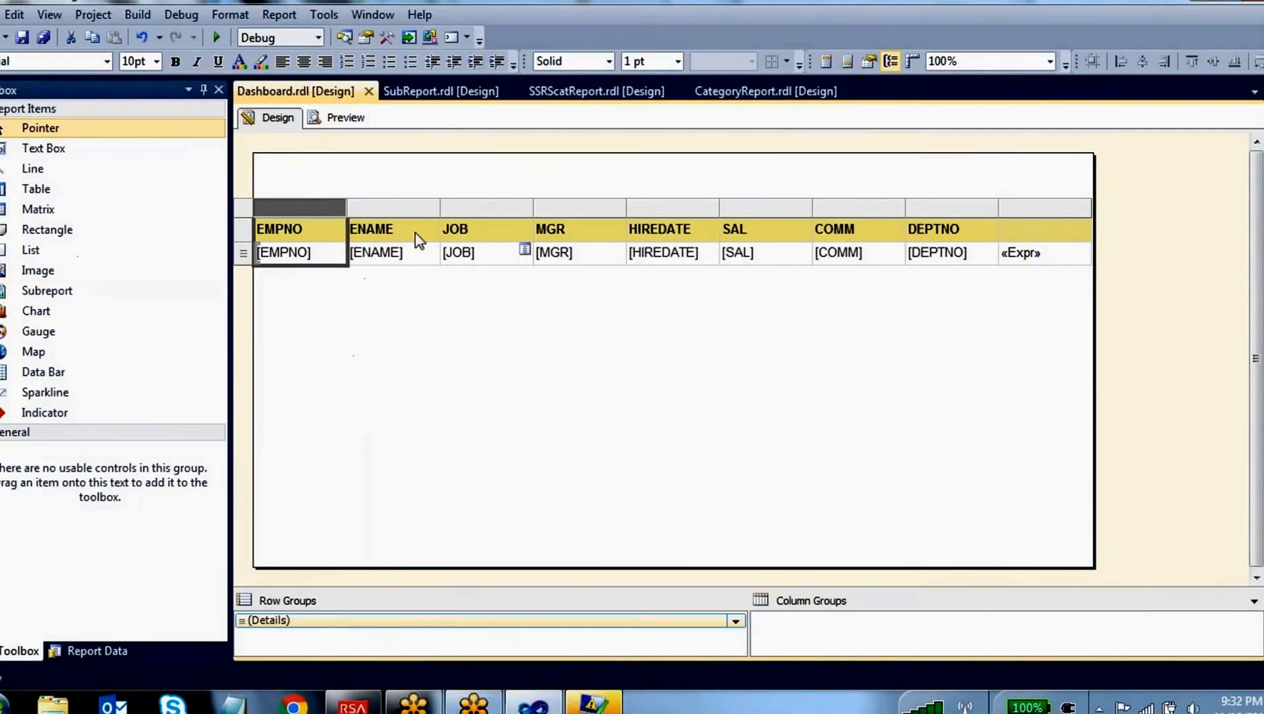
Add an embedded dataset named DataSet2 on DataSource1 with a text query that supplies DEPTNO, DNAME and LOC
{"action": "left_click", "coordinate": [223, 93]}
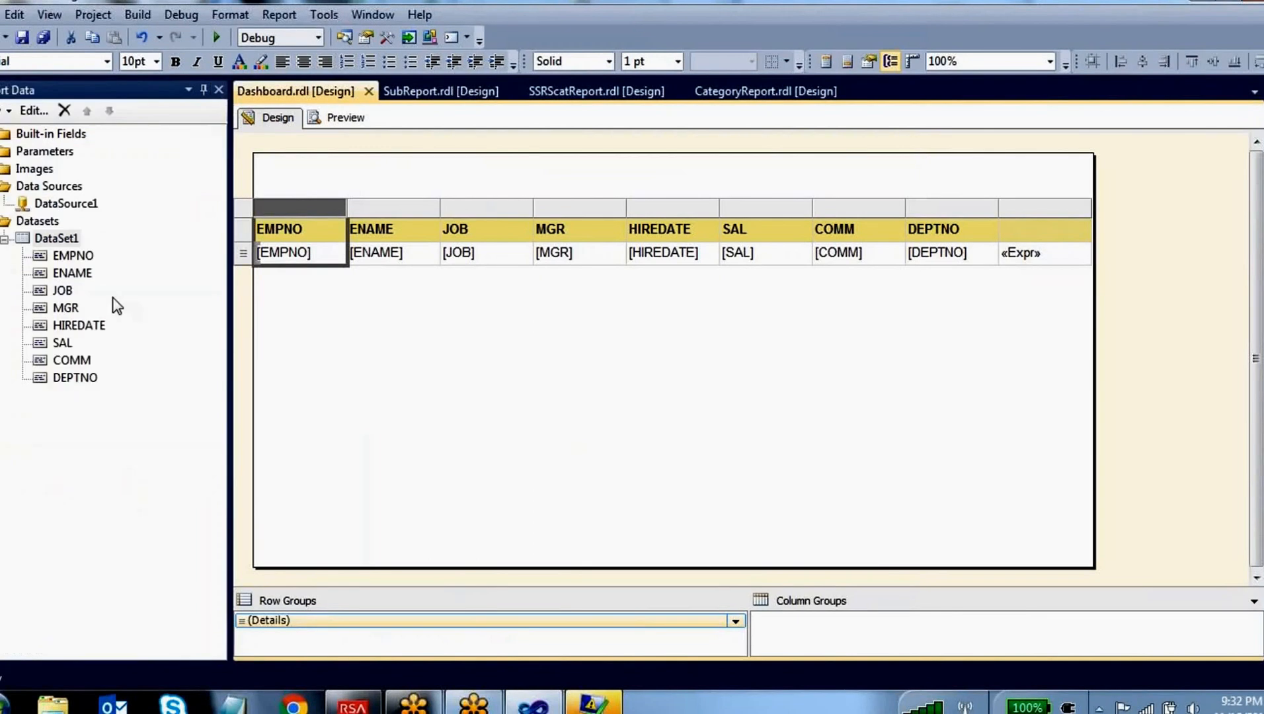
{"action": "left_click", "coordinate": [78, 380]}
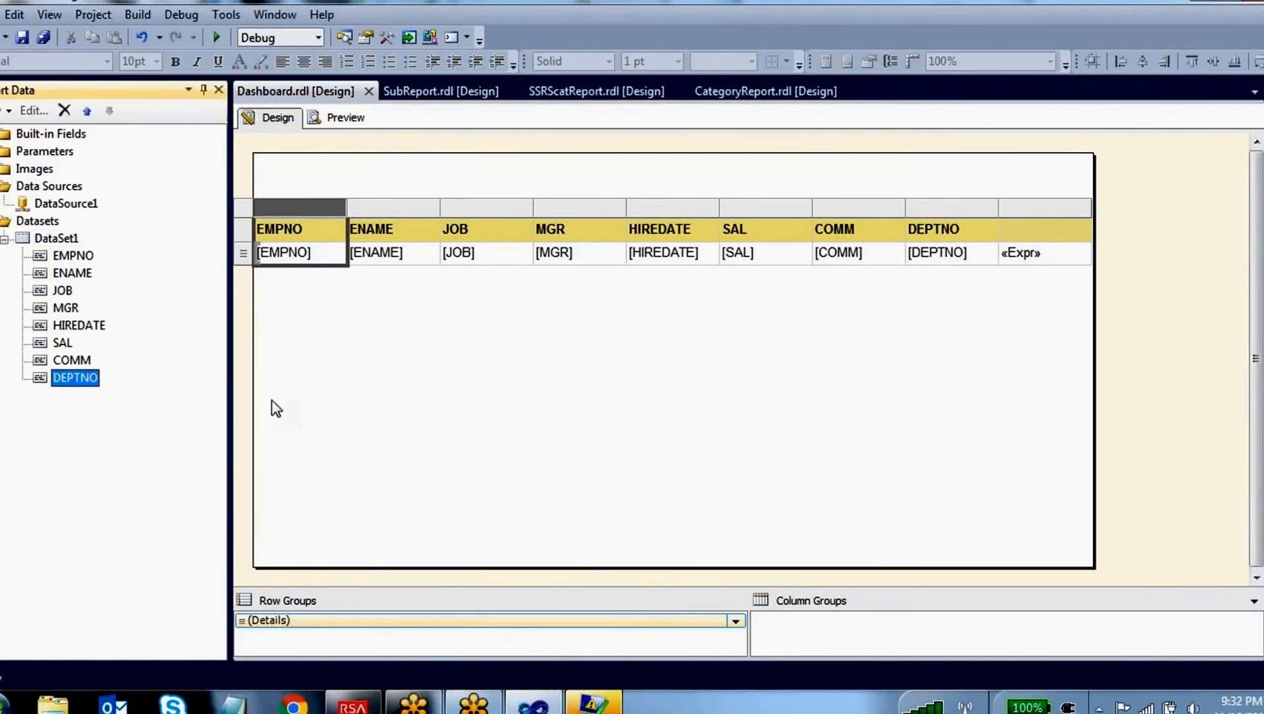
{"action": "right_click", "coordinate": [44, 226]}
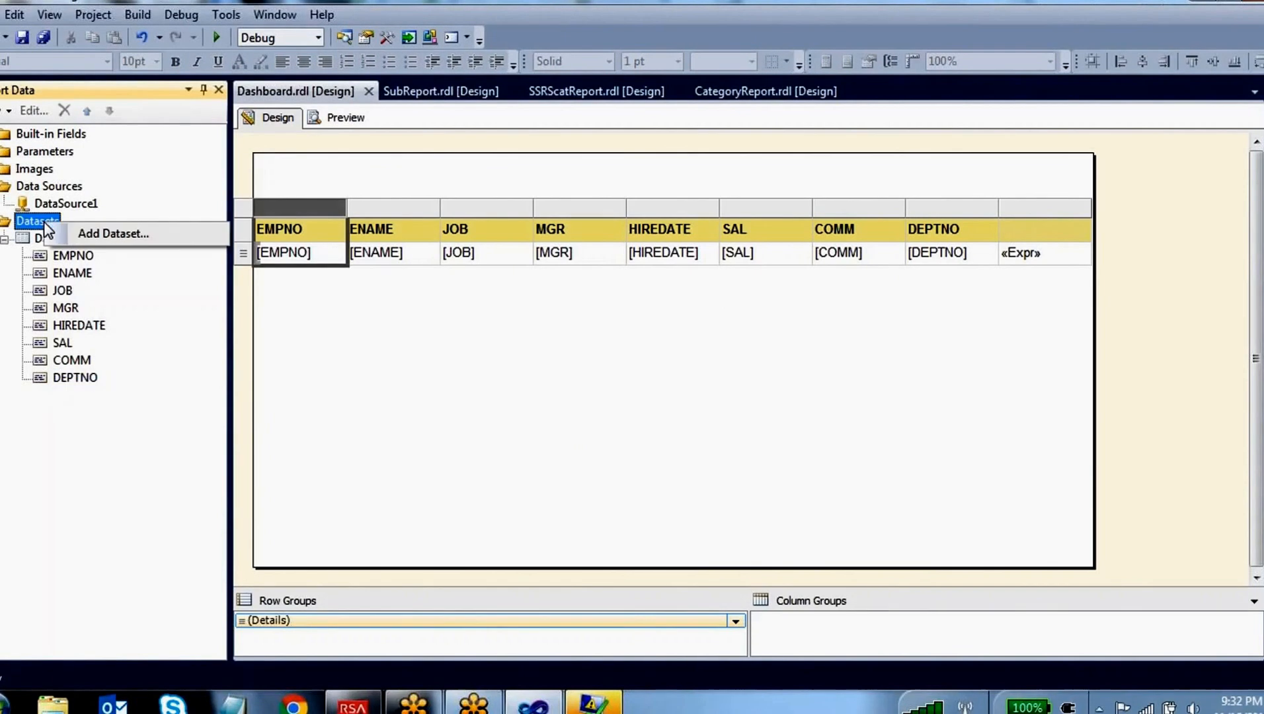
{"action": "left_click", "coordinate": [98, 228]}
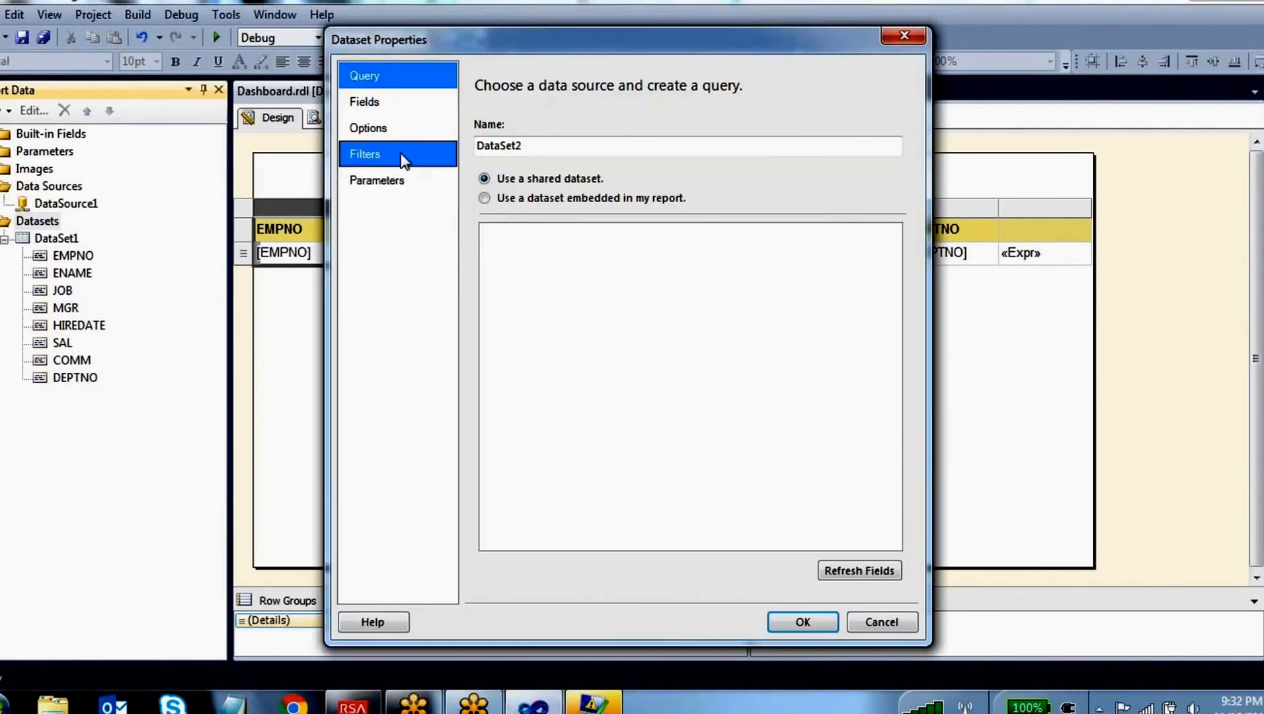
{"action": "left_click", "coordinate": [377, 99]}
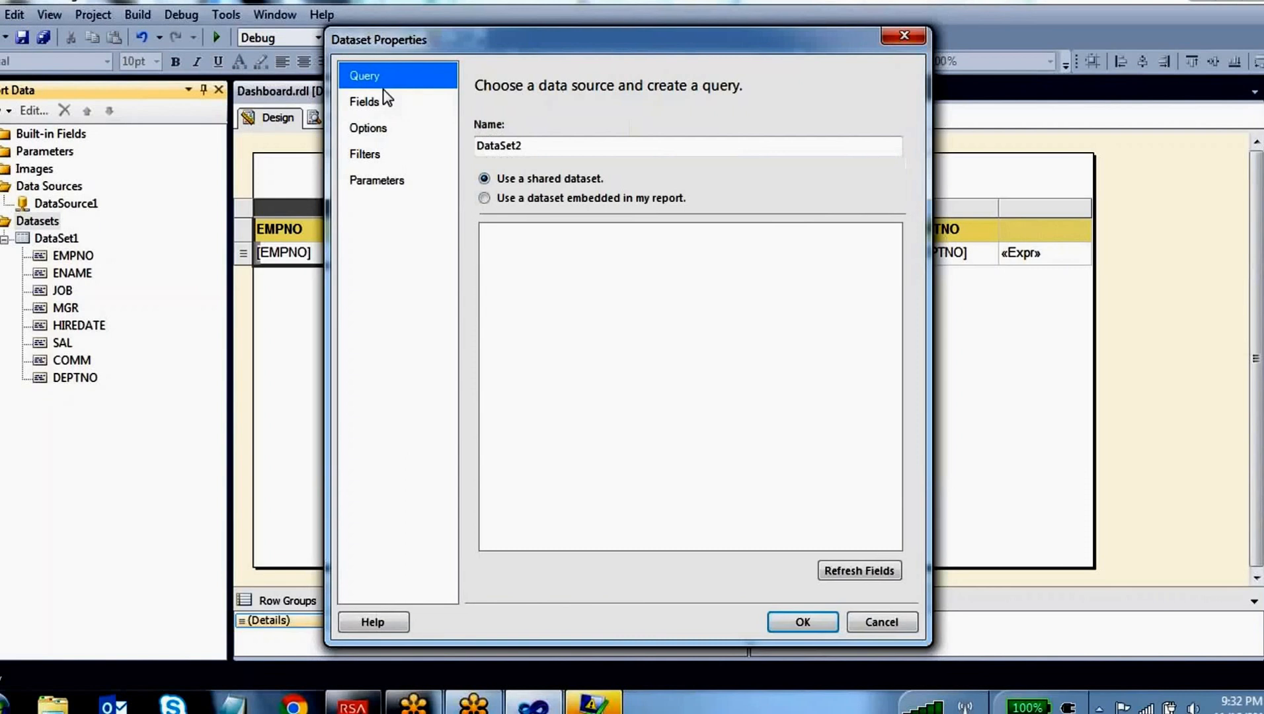
{"action": "left_click", "coordinate": [516, 197]}
{"action": "left_click", "coordinate": [515, 254]}
{"action": "left_click", "coordinate": [514, 272]}
{"action": "left_click", "coordinate": [507, 398]}
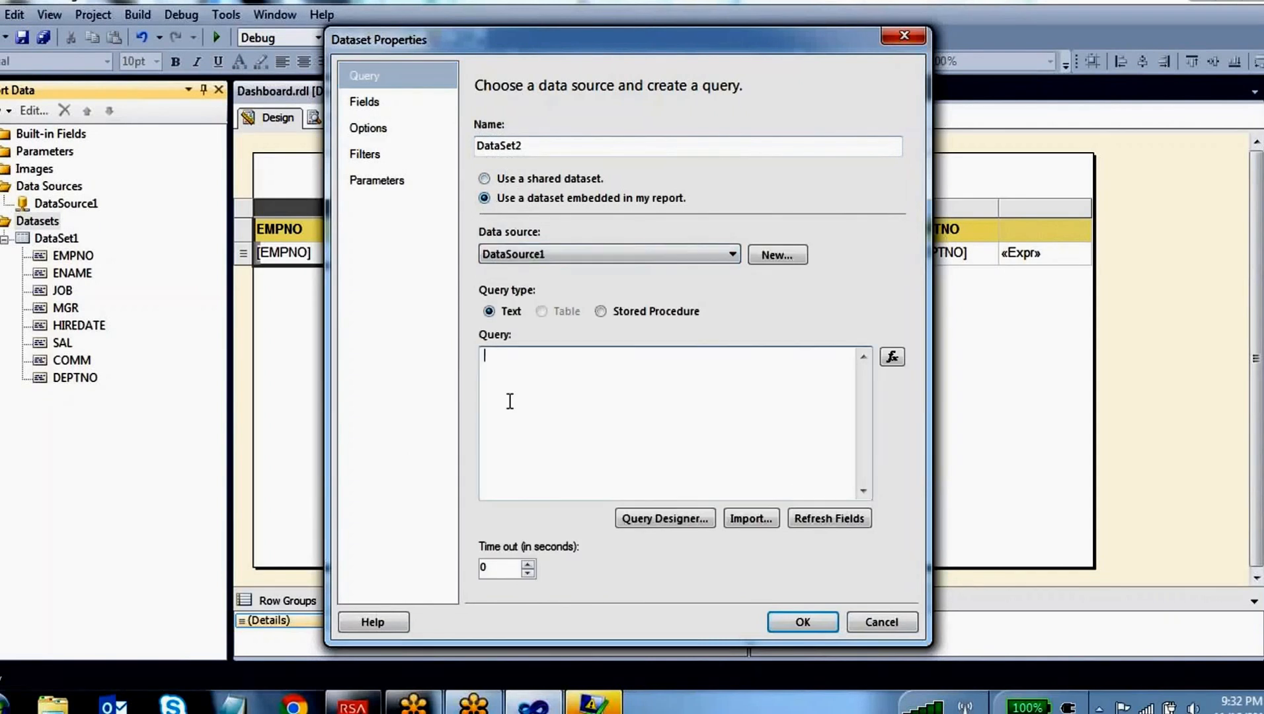
{"action": "type", "text": "select * from dept"}
{"action": "left_click", "coordinate": [802, 622]}
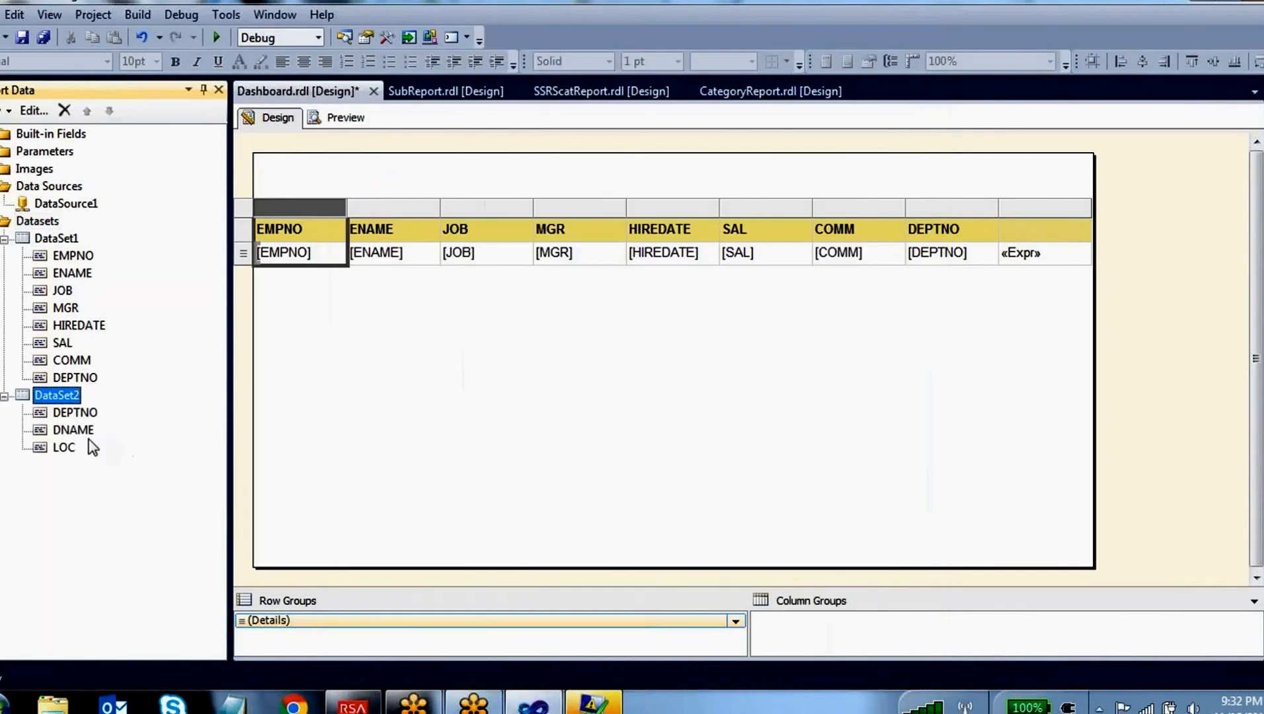
Mark how DataSet1 and DataSet2's LOC feed the table, clear the marks, and draw a link between the two datasets' DEPTNO fields
{"action": "left_click", "coordinate": [577, 3]}
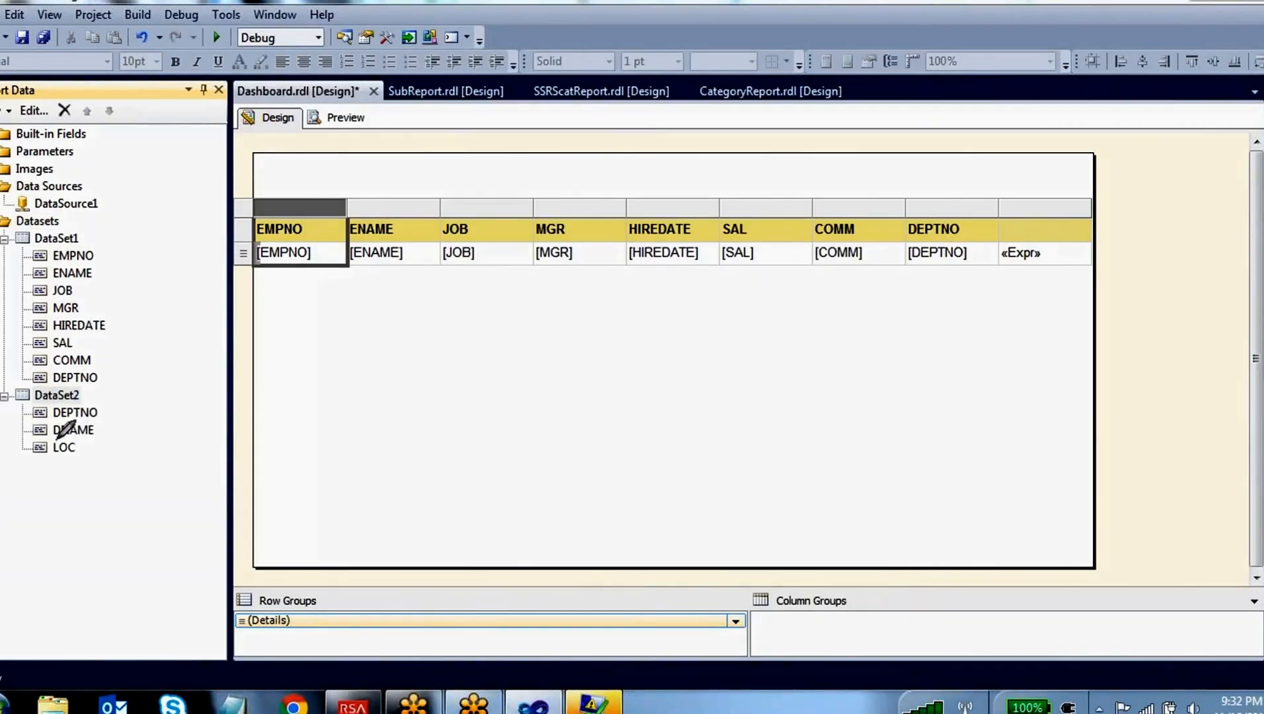
{"action": "mouse_move", "coordinate": [56, 440]}
{"action": "left_mouse_down"}
{"action": "mouse_move", "coordinate": [16, 472]}
{"action": "mouse_move", "coordinate": [87, 454]}
{"action": "left_mouse_up"}
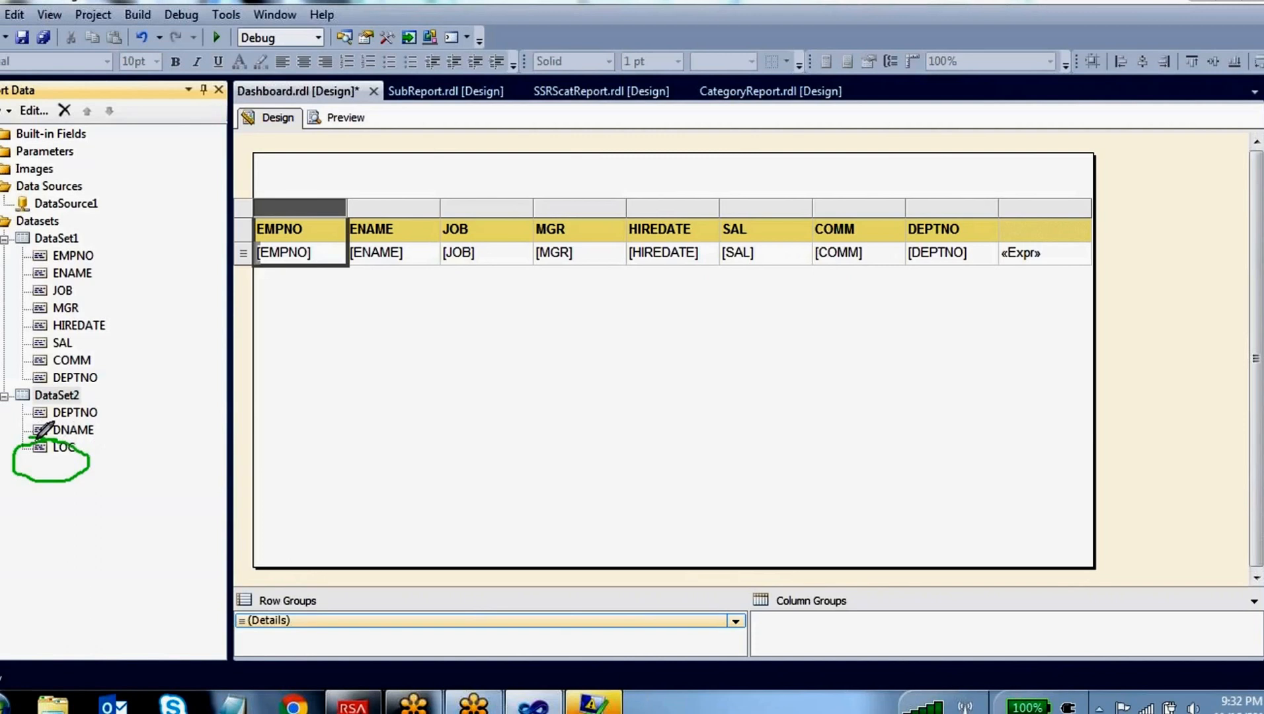
{"action": "mouse_move", "coordinate": [87, 390]}
{"action": "left_mouse_down"}
{"action": "mouse_move", "coordinate": [19, 399]}
{"action": "mouse_move", "coordinate": [90, 395]}
{"action": "left_mouse_up"}
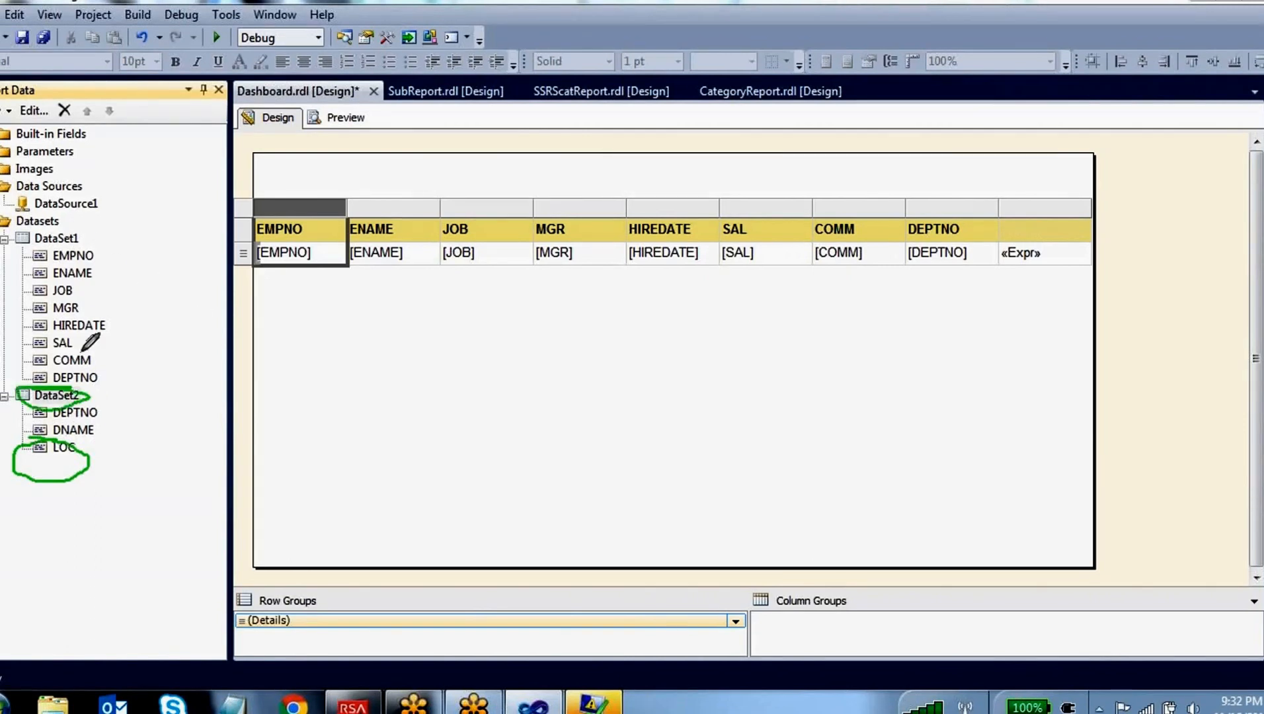
{"action": "mouse_move", "coordinate": [82, 229]}
{"action": "left_mouse_down"}
{"action": "mouse_move", "coordinate": [26, 244]}
{"action": "mouse_move", "coordinate": [79, 247]}
{"action": "mouse_move", "coordinate": [285, 180]}
{"action": "mouse_move", "coordinate": [304, 197]}
{"action": "left_mouse_up"}
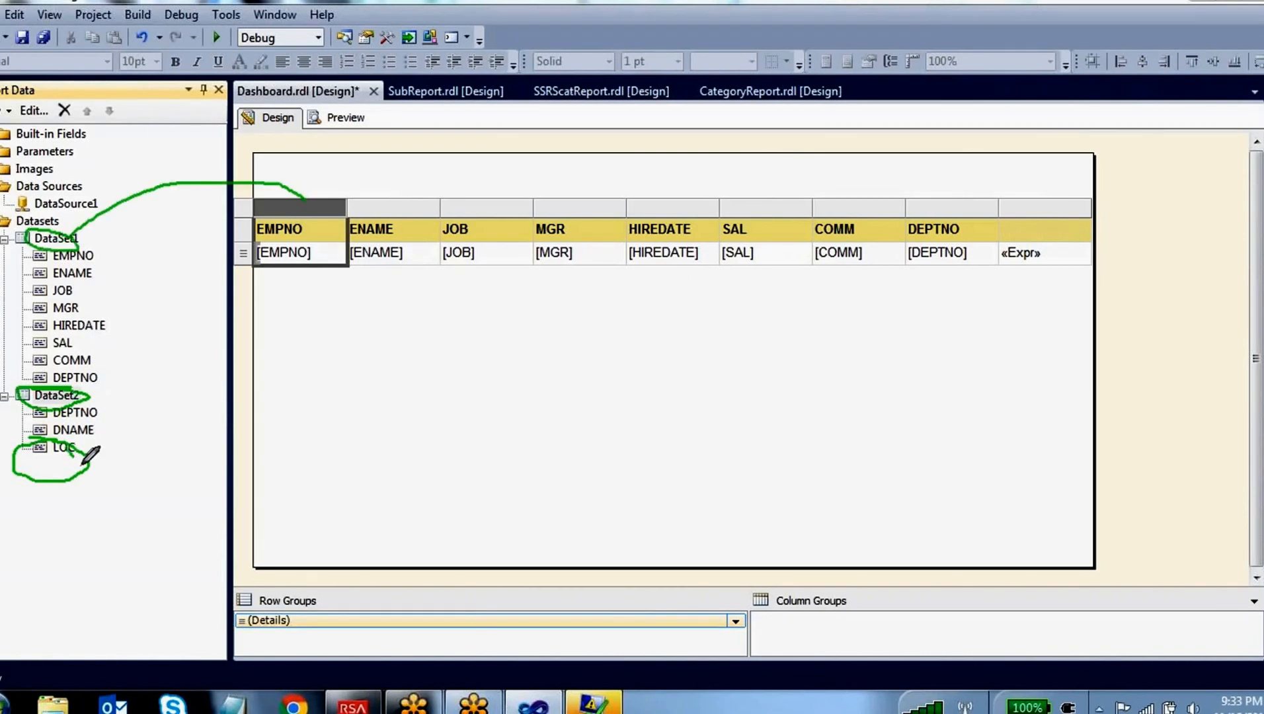
{"action": "mouse_move", "coordinate": [86, 454]}
{"action": "left_mouse_down"}
{"action": "mouse_move", "coordinate": [1106, 336]}
{"action": "mouse_move", "coordinate": [1088, 271]}
{"action": "mouse_move", "coordinate": [1072, 257]}
{"action": "mouse_move", "coordinate": [1059, 268]}
{"action": "left_mouse_up"}
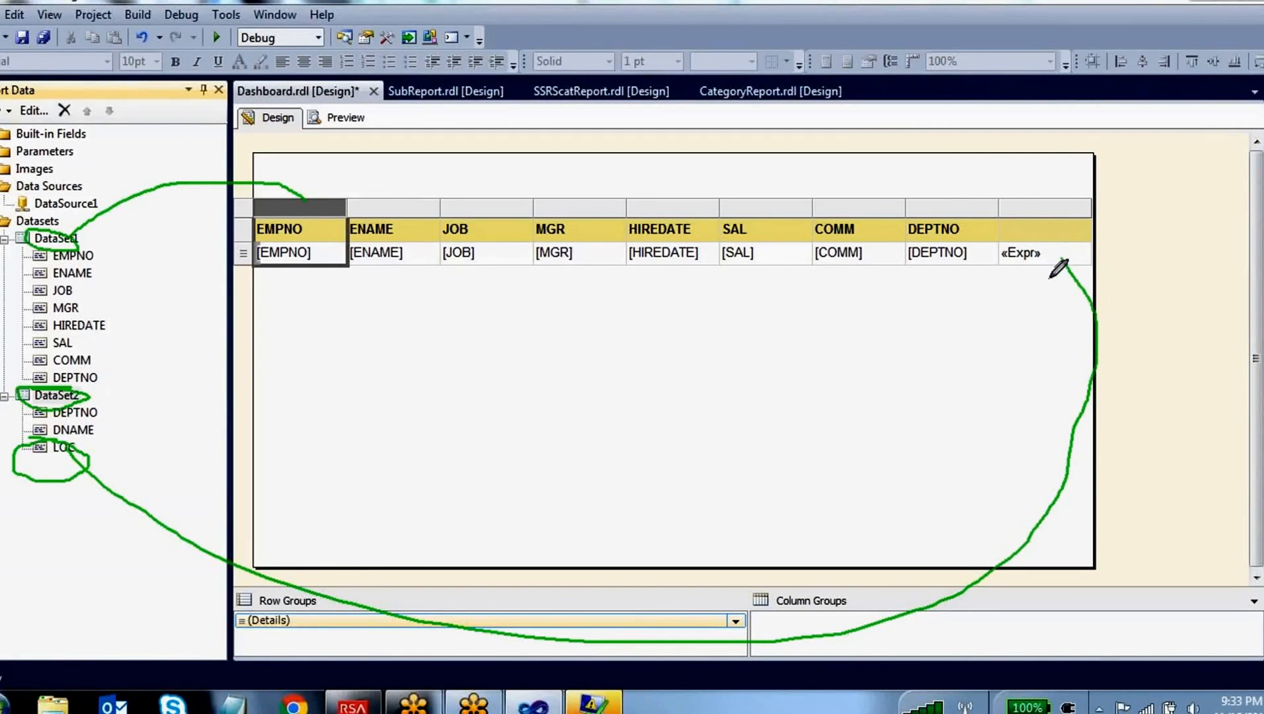
{"action": "mouse_move", "coordinate": [476, 191]}
{"action": "left_mouse_down"}
{"action": "mouse_move", "coordinate": [346, 186]}
{"action": "mouse_move", "coordinate": [585, 291]}
{"action": "mouse_move", "coordinate": [428, 187]}
{"action": "left_mouse_up"}
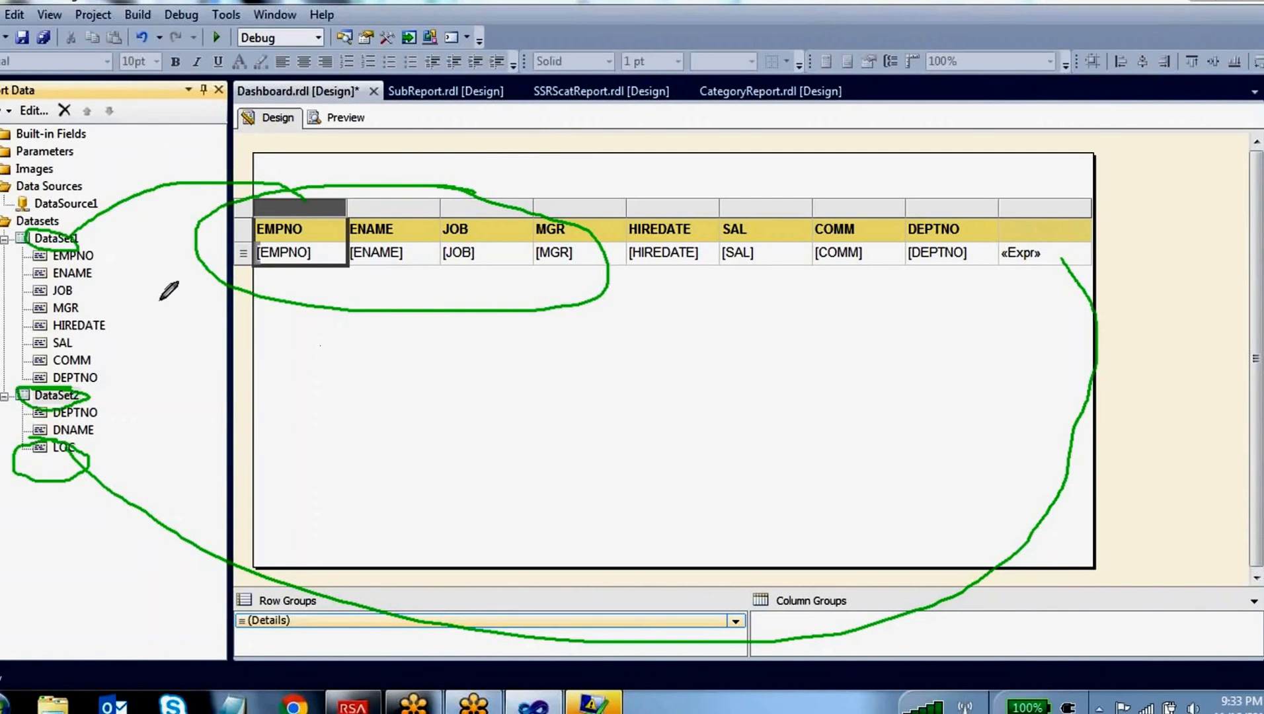
{"action": "left_click", "coordinate": [705, 44]}
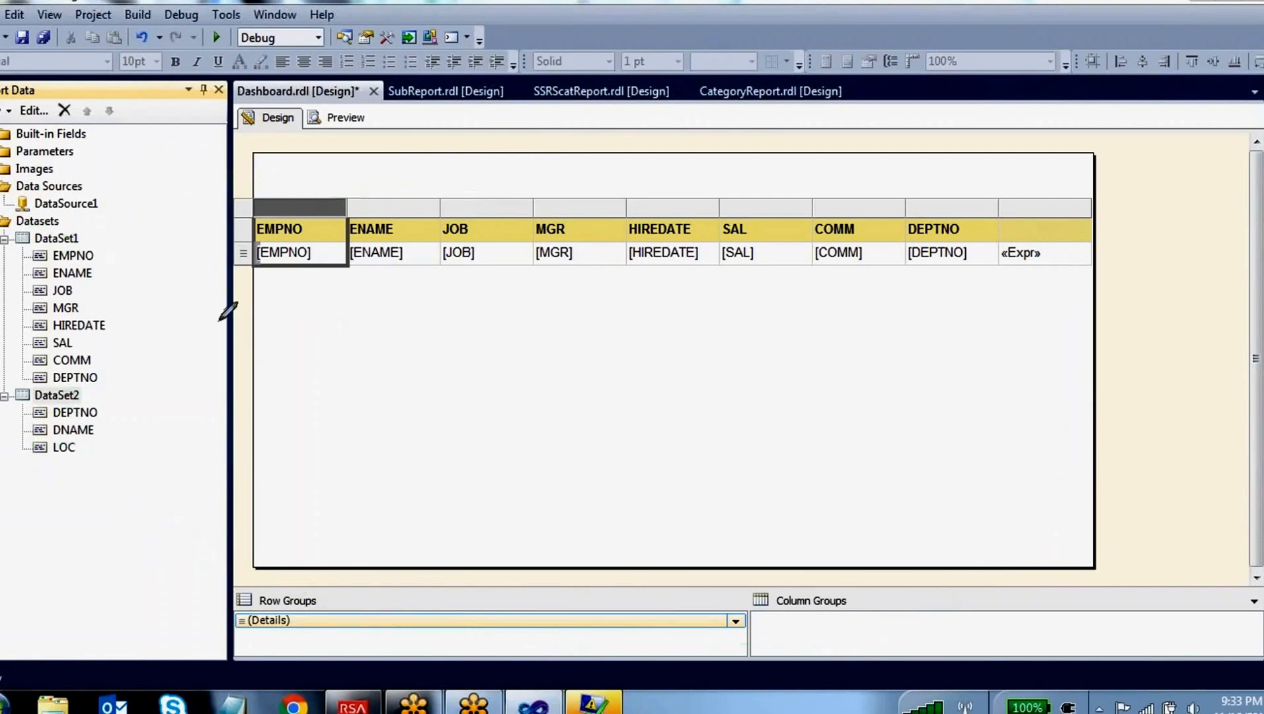
{"action": "mouse_move", "coordinate": [98, 368]}
{"action": "left_mouse_down"}
{"action": "mouse_move", "coordinate": [46, 370]}
{"action": "mouse_move", "coordinate": [76, 392]}
{"action": "mouse_move", "coordinate": [103, 386]}
{"action": "mouse_move", "coordinate": [136, 403]}
{"action": "mouse_move", "coordinate": [98, 417]}
{"action": "left_mouse_up"}
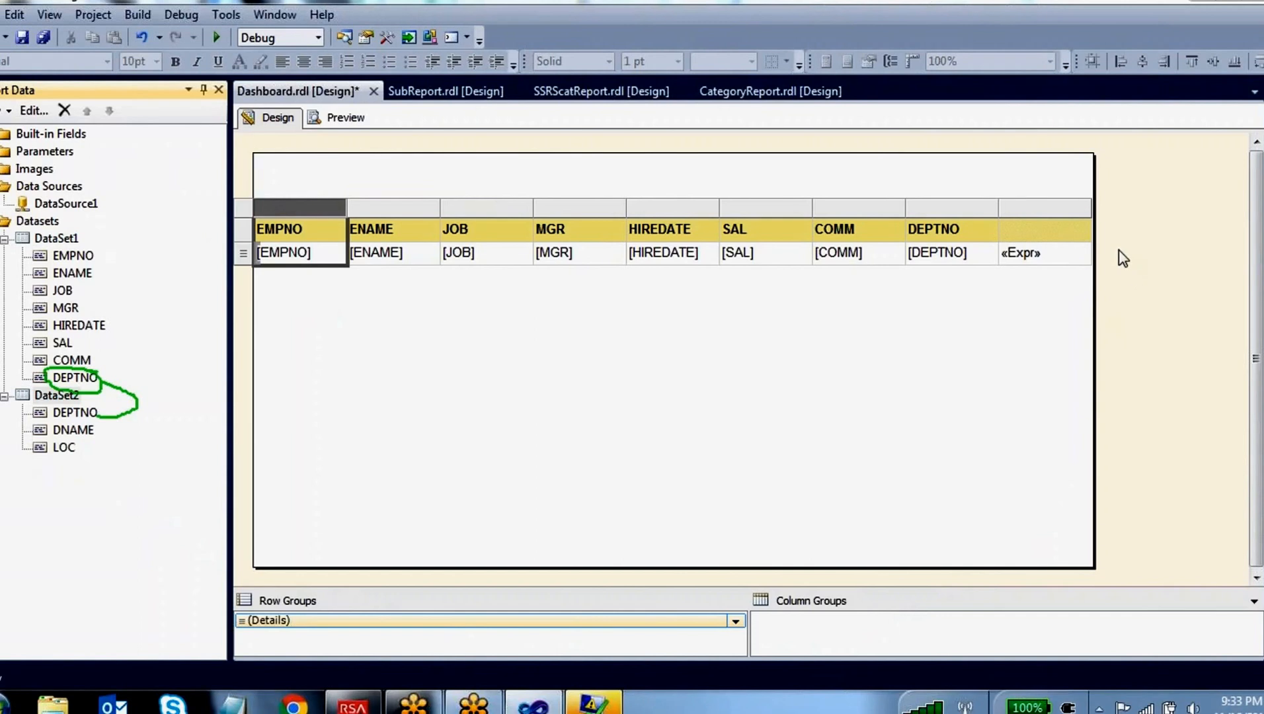
Reopen the calculated column's expression and replace it with the start of a Lookup function call
{"action": "right_click", "coordinate": [1045, 262]}
{"action": "left_click", "coordinate": [1084, 409]}
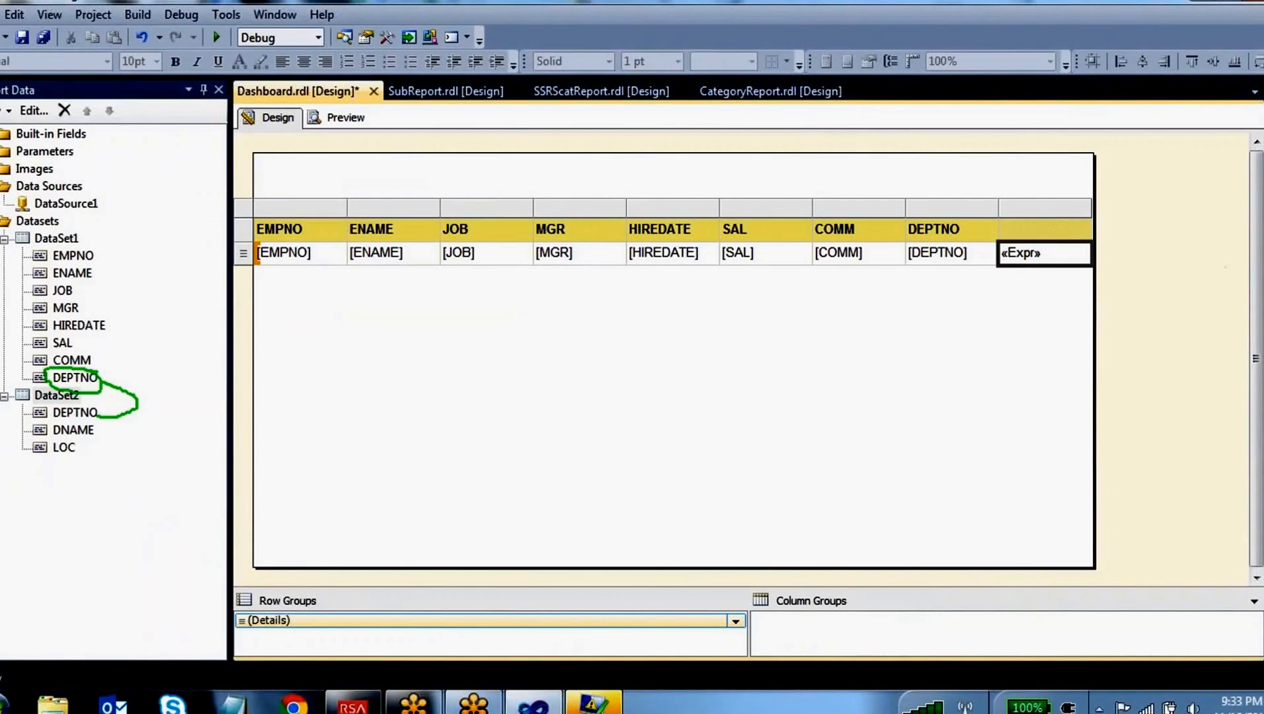
{"action": "left_click_drag", "start_coordinate": [431, 107], "coordinate": [196, 107]}
{"action": "type", "text": "="}
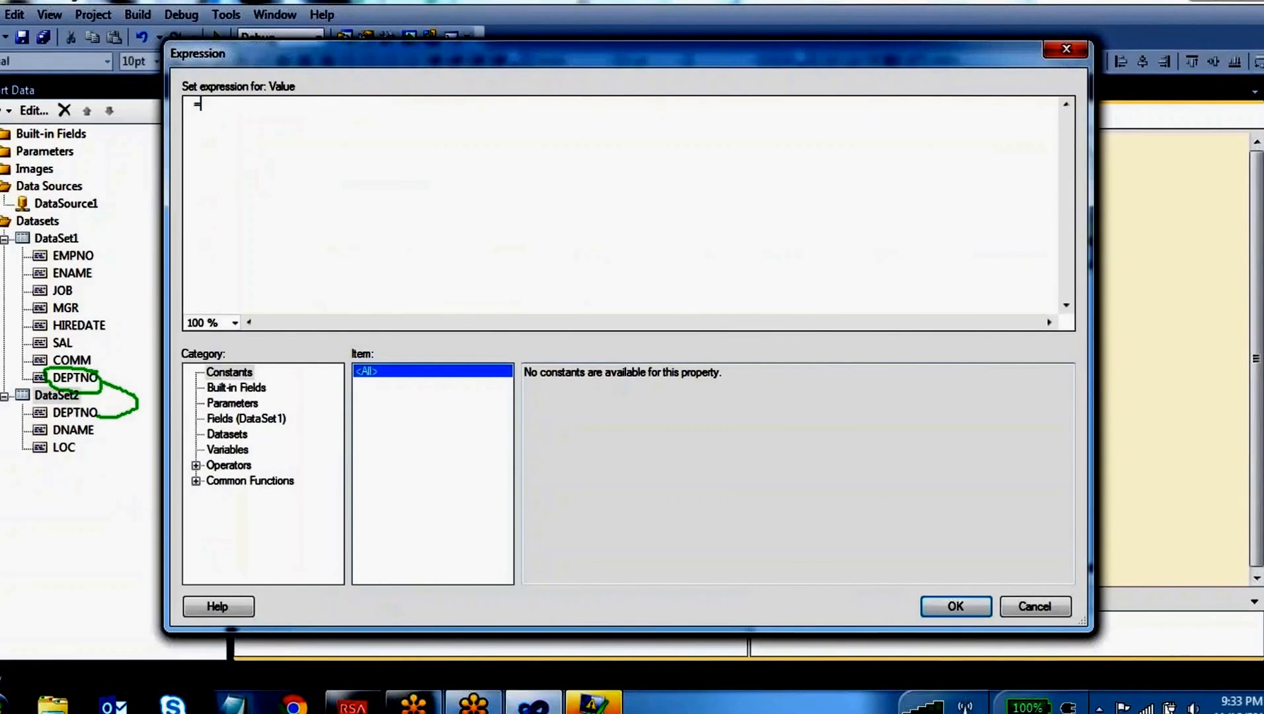
{"action": "left_click", "coordinate": [195, 481]}
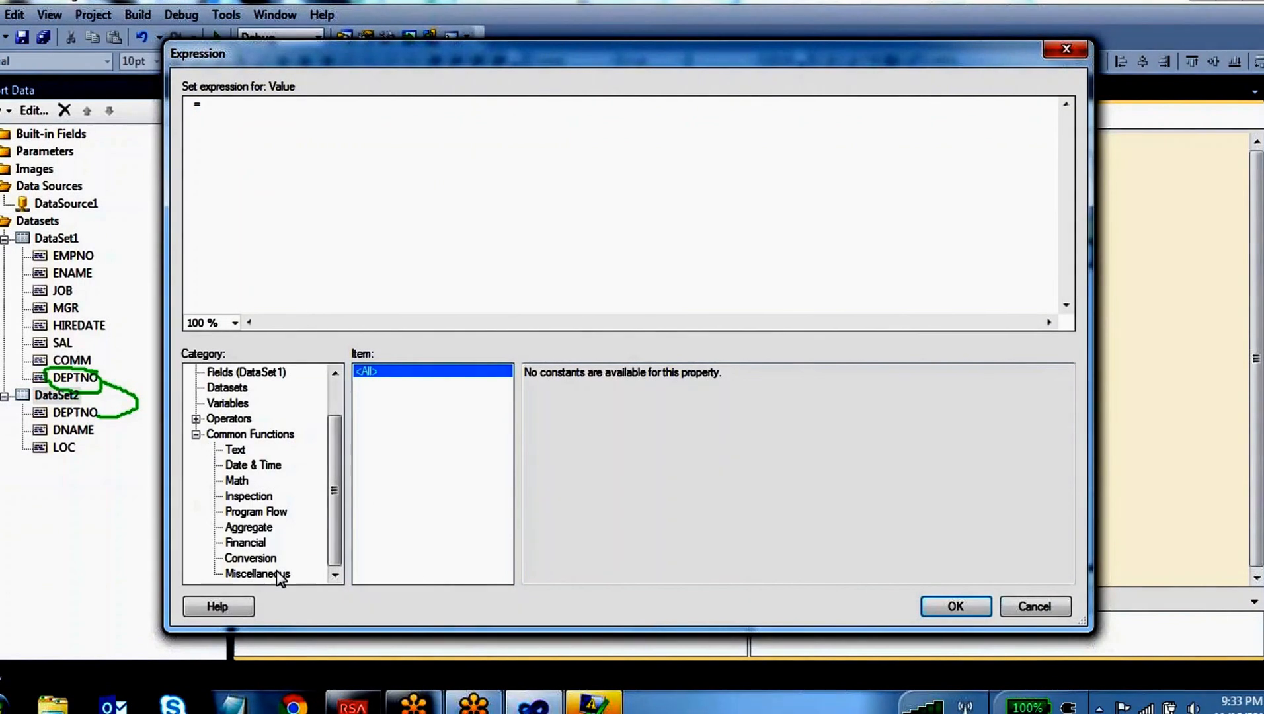
{"action": "left_click", "coordinate": [275, 573]}
{"action": "double_click", "coordinate": [382, 397]}
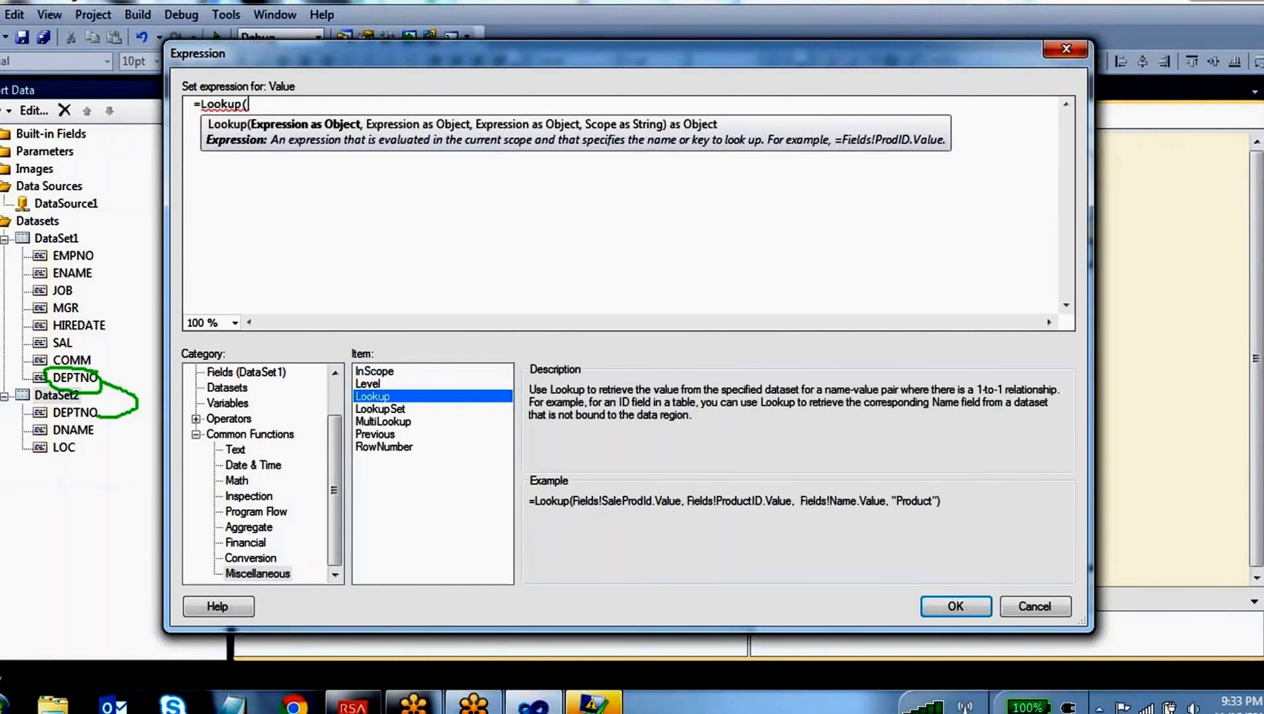
Review the first two arguments in the Lookup example and insert DataSet1's DEPTNO field as the function's first argument
{"action": "left_click_drag", "start_coordinate": [575, 506], "coordinate": [679, 500]}
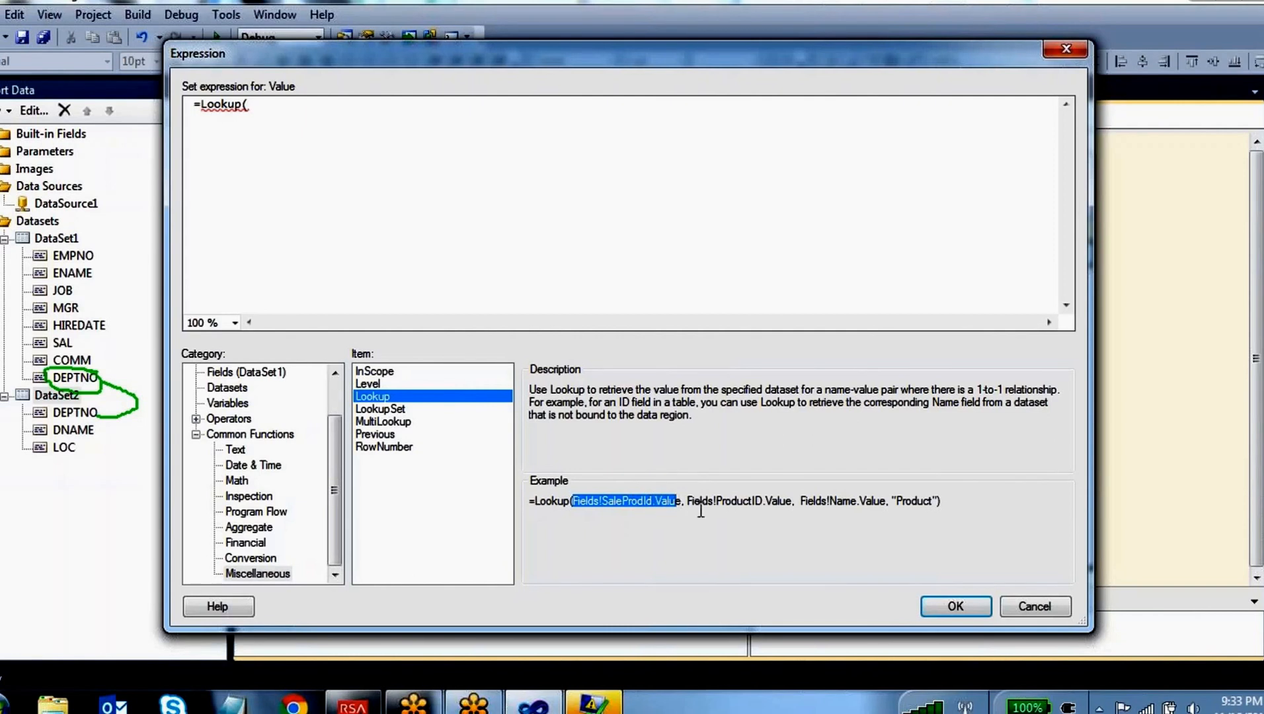
{"action": "left_click_drag", "start_coordinate": [786, 502], "coordinate": [689, 503]}
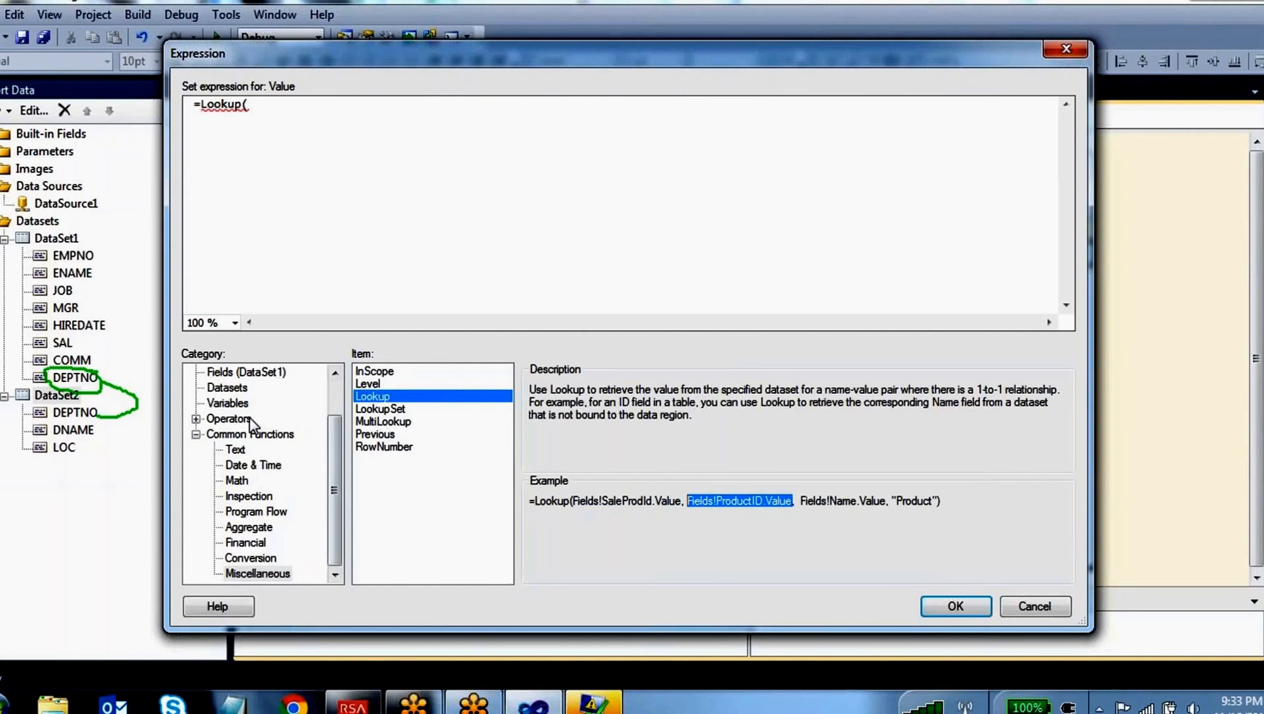
{"action": "scroll", "coordinate": [336, 404], "scroll_direction": "up", "scroll_amount": 1}
{"action": "left_click", "coordinate": [284, 422]}
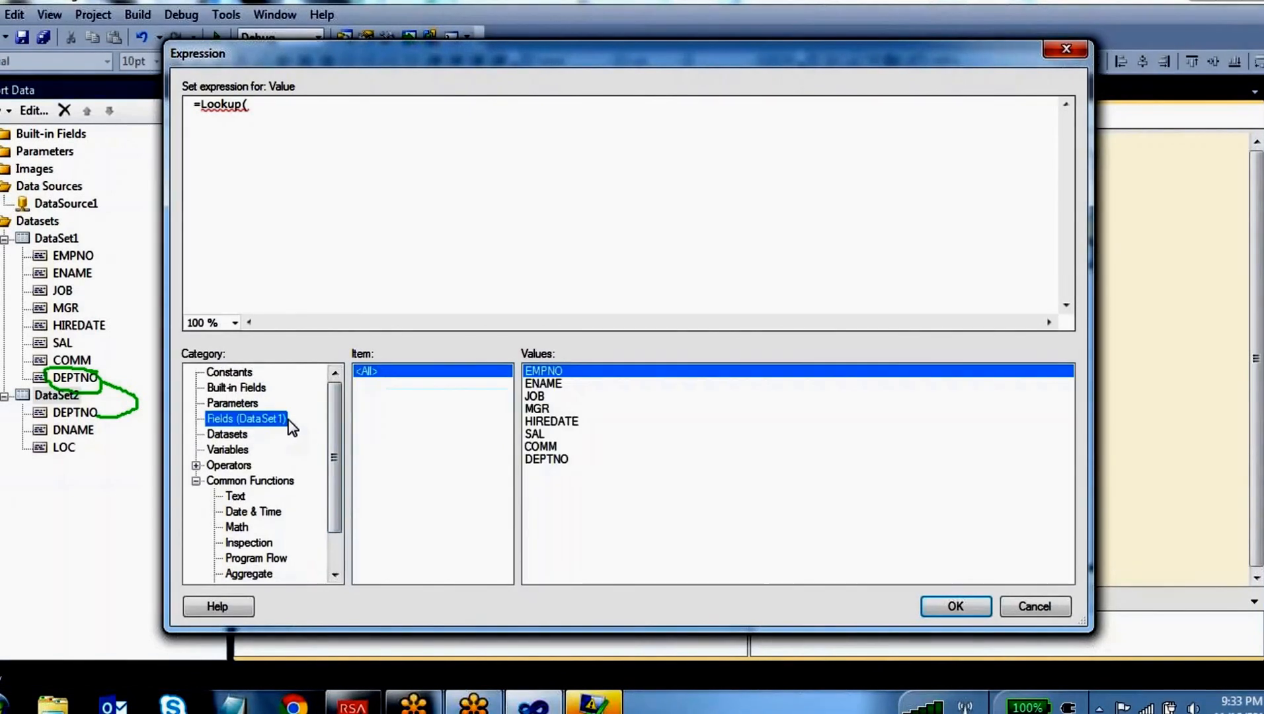
{"action": "double_click", "coordinate": [555, 461]}
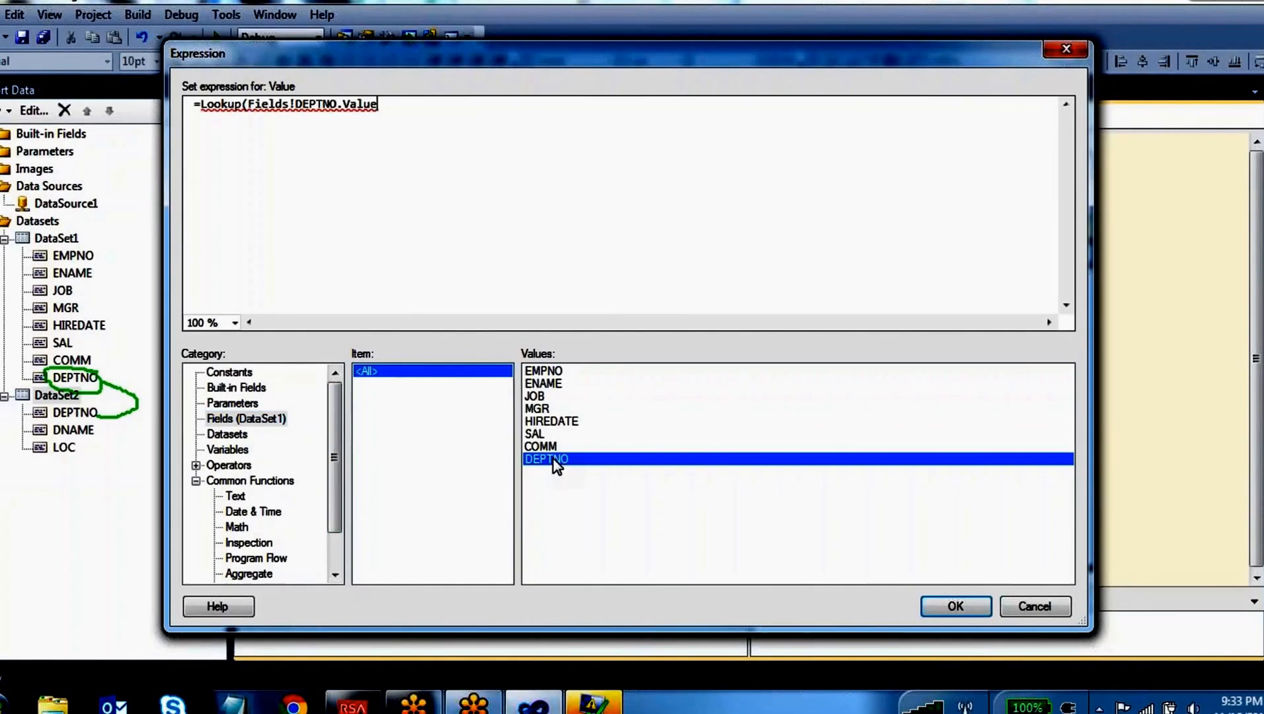
Add a comma and a copy of Fields!DEPTNO.Value as the Lookup function's second argument
{"action": "type", "text": ","}
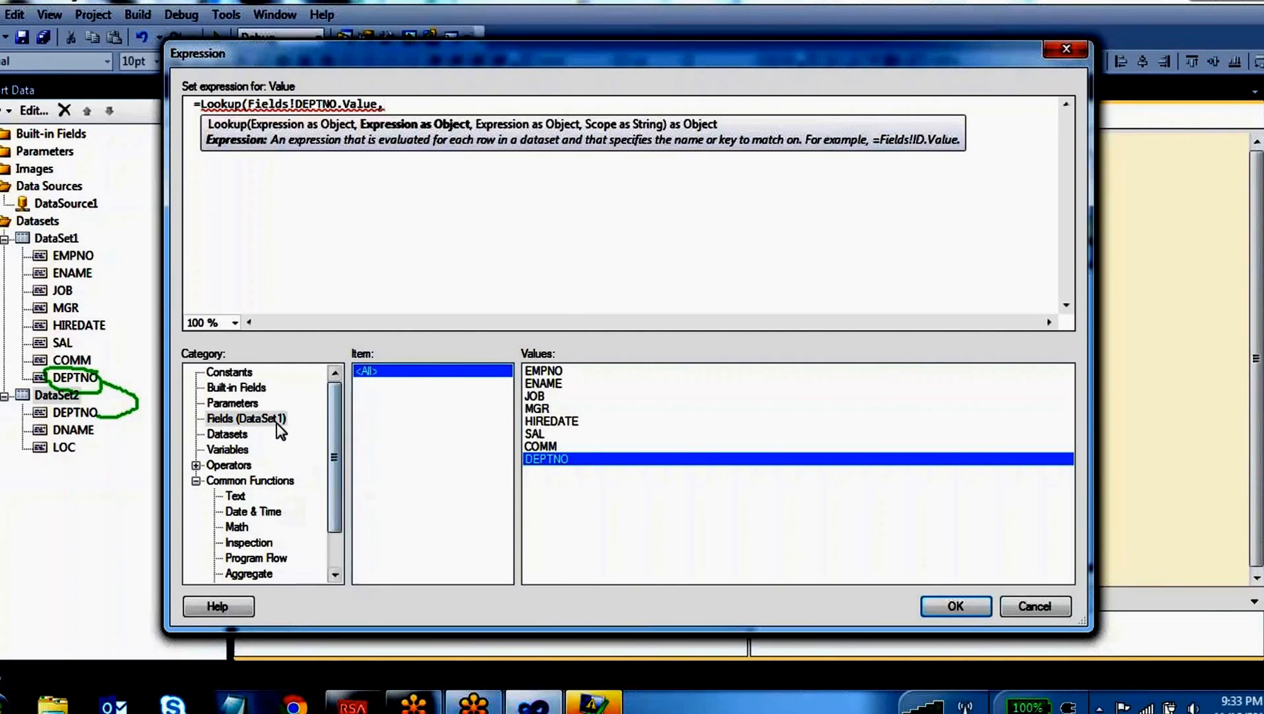
{"action": "left_click", "coordinate": [231, 435]}
{"action": "left_click", "coordinate": [395, 384]}
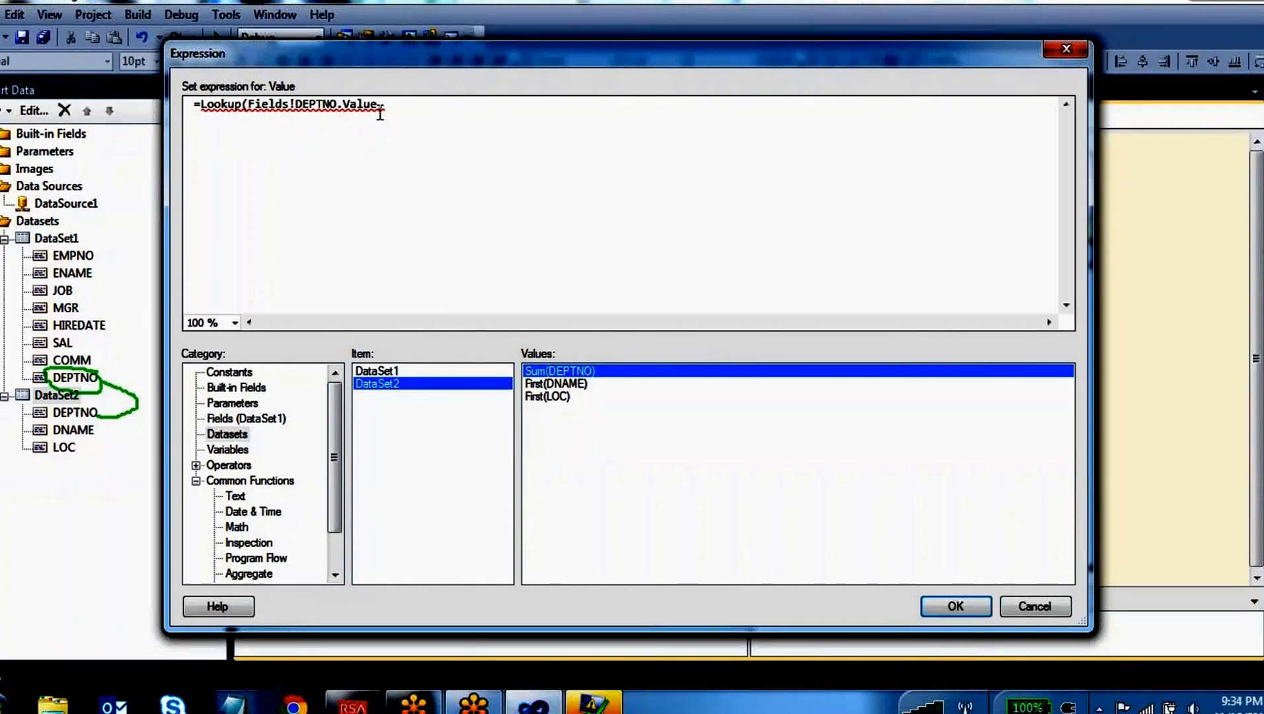
{"action": "left_click_drag", "start_coordinate": [376, 106], "coordinate": [251, 106]}
{"action": "key", "text": "ctrl+c"}
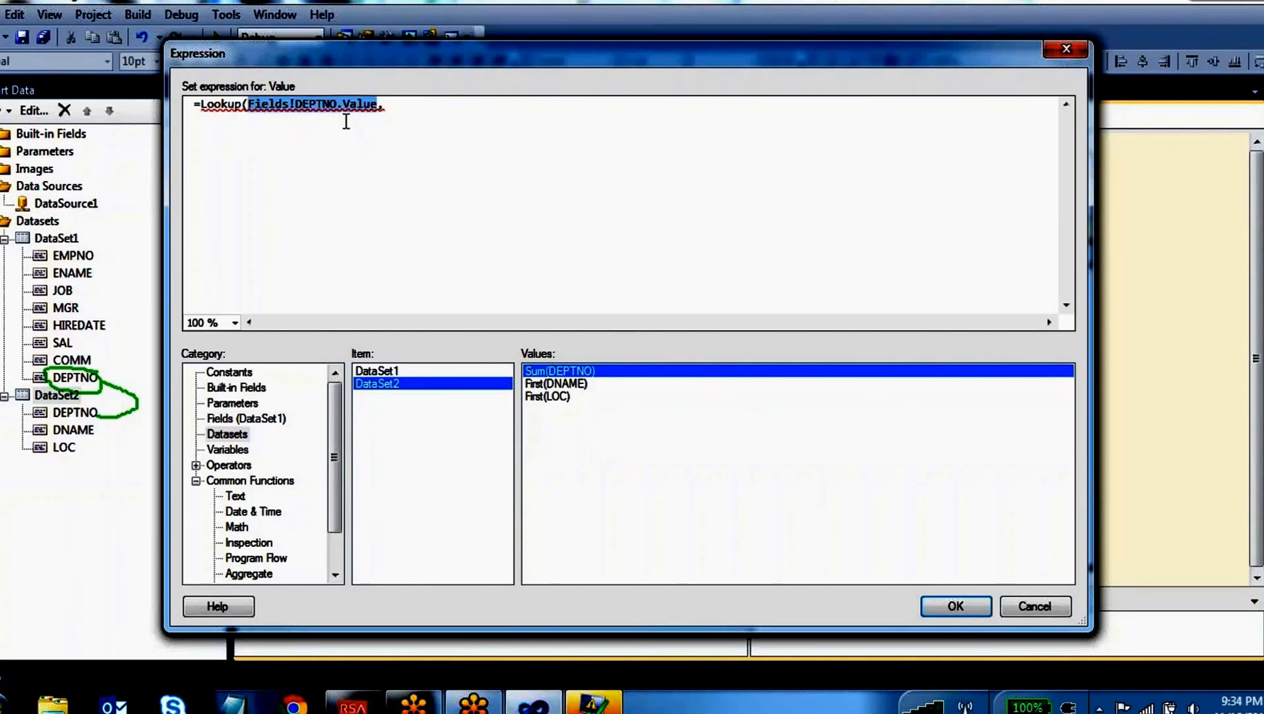
{"action": "left_click", "coordinate": [395, 107]}
{"action": "key", "text": "ctrl+v"}
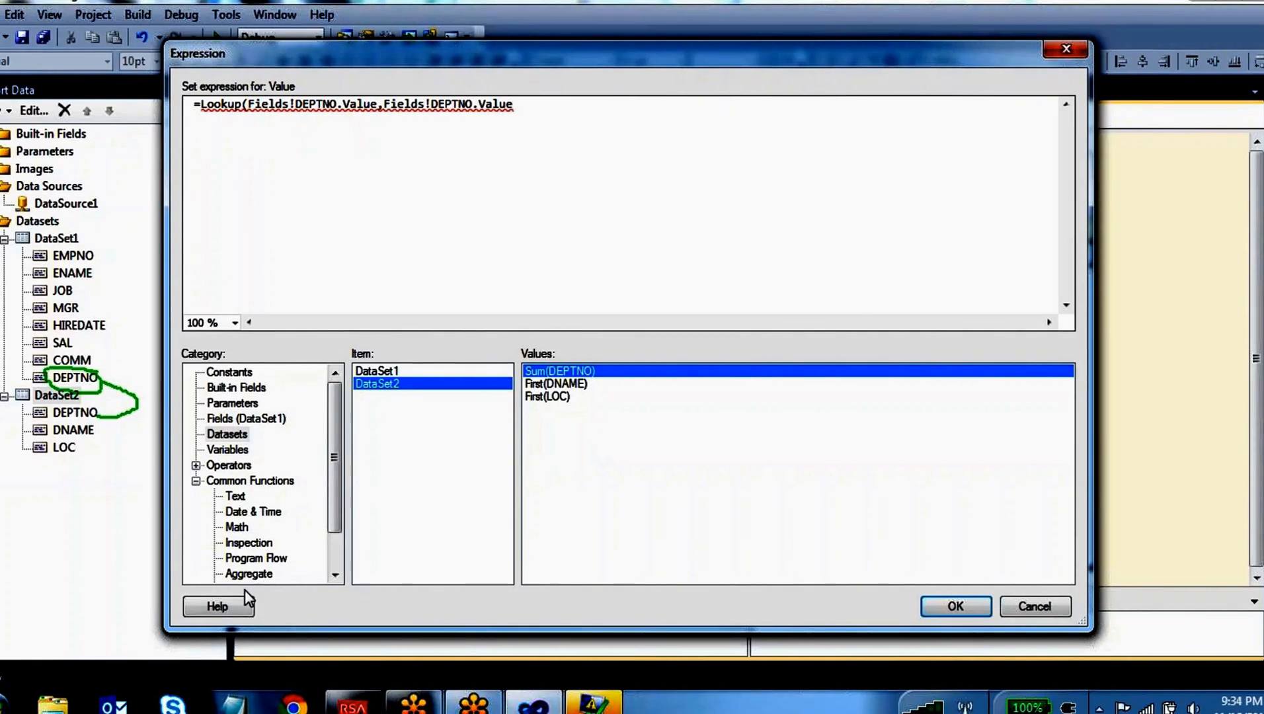
Review the third argument in the Lookup example and append DataSet2's First(LOC) value to the expression
{"action": "left_click", "coordinate": [248, 573]}
{"action": "scroll", "coordinate": [244, 576], "scroll_direction": "down", "scroll_amount": 3}
{"action": "left_click", "coordinate": [256, 574]}
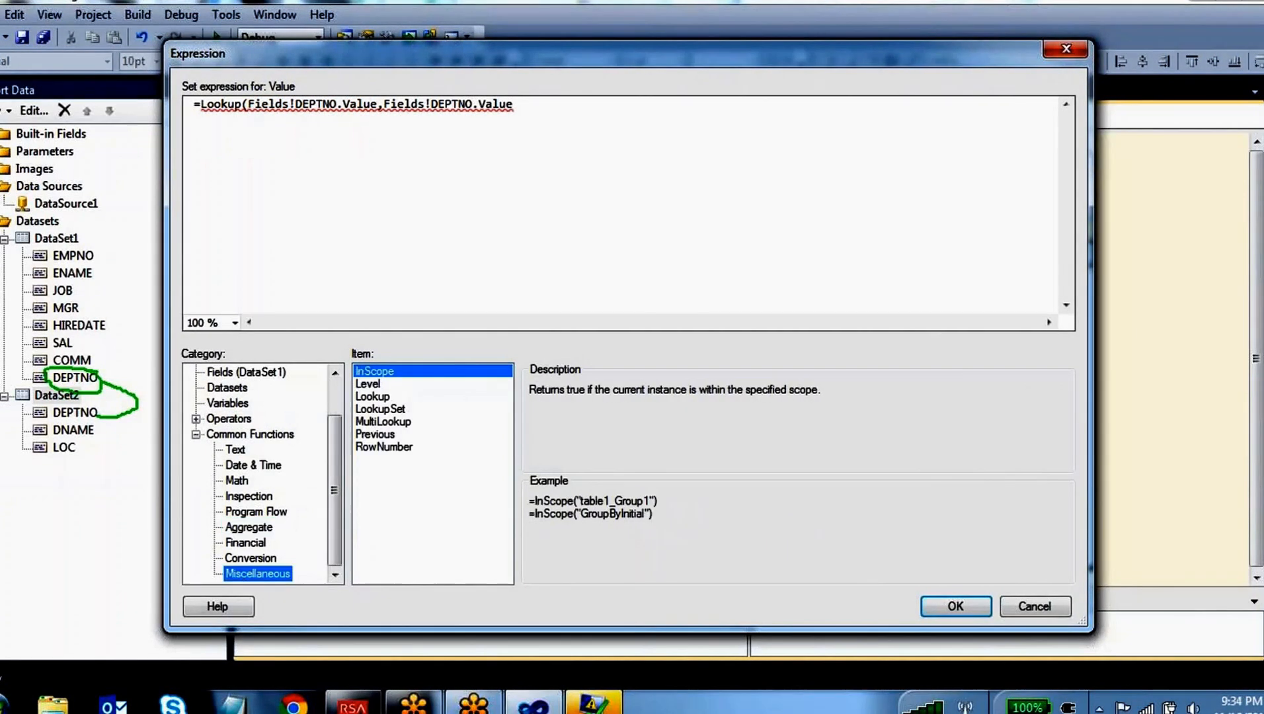
{"action": "left_click", "coordinate": [383, 398]}
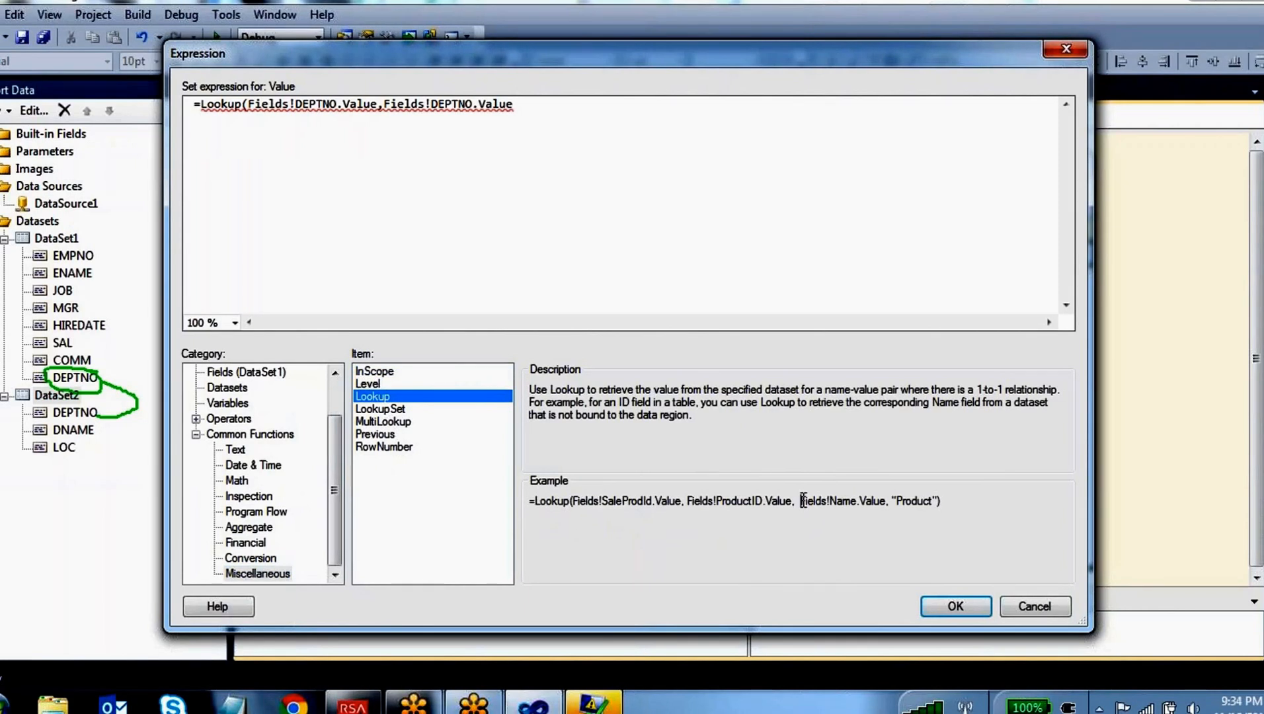
{"action": "left_click_drag", "start_coordinate": [802, 501], "coordinate": [882, 497]}
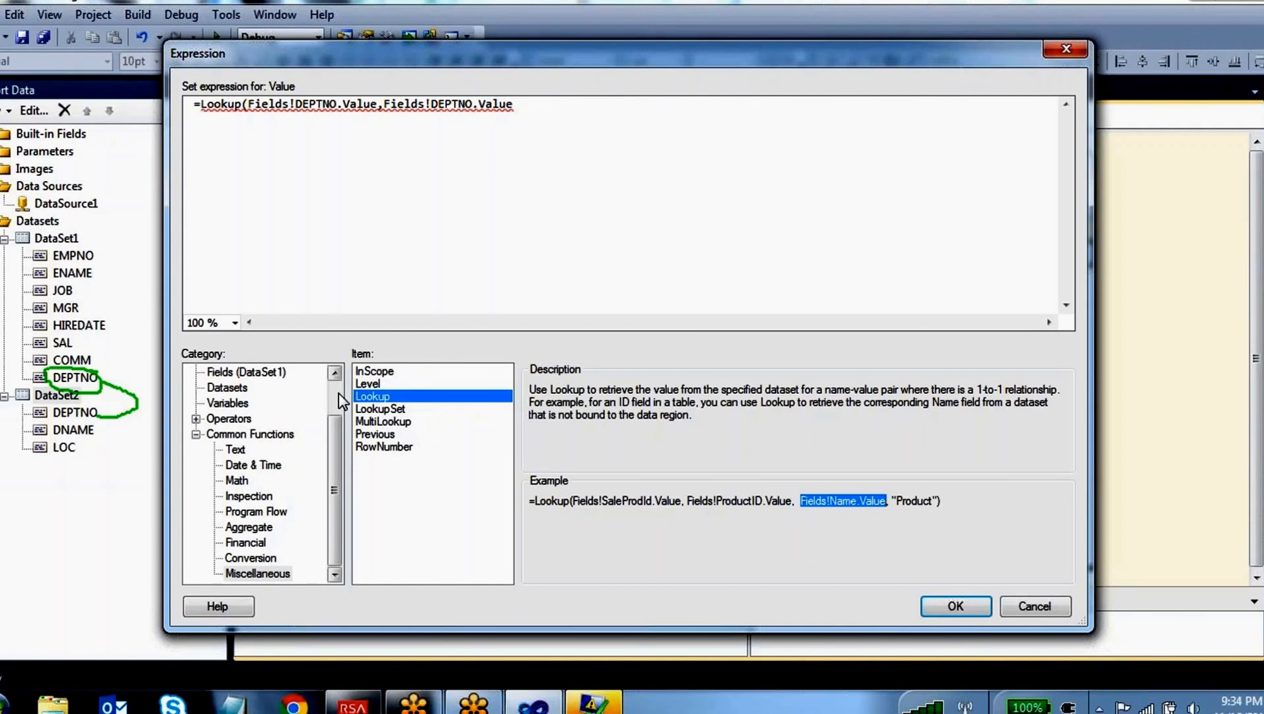
{"action": "scroll", "coordinate": [339, 393], "scroll_direction": "up", "scroll_amount": 3}
{"action": "left_click", "coordinate": [278, 418]}
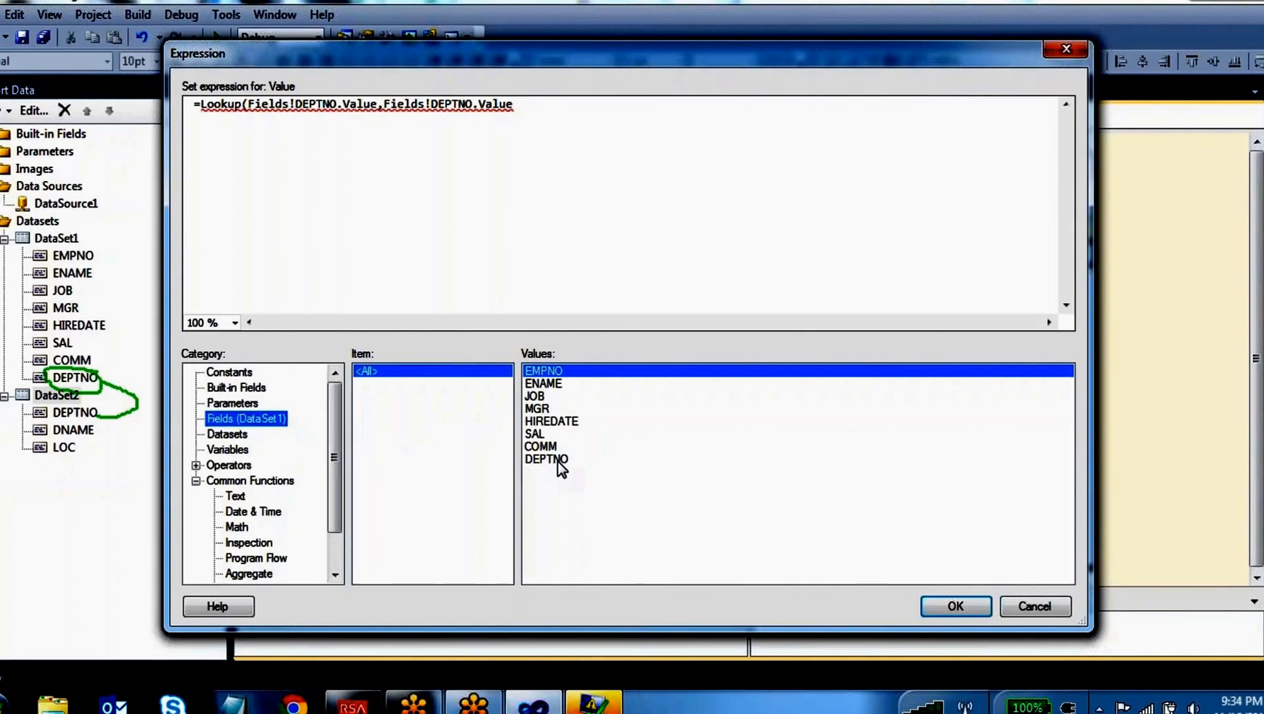
{"action": "left_click", "coordinate": [224, 436]}
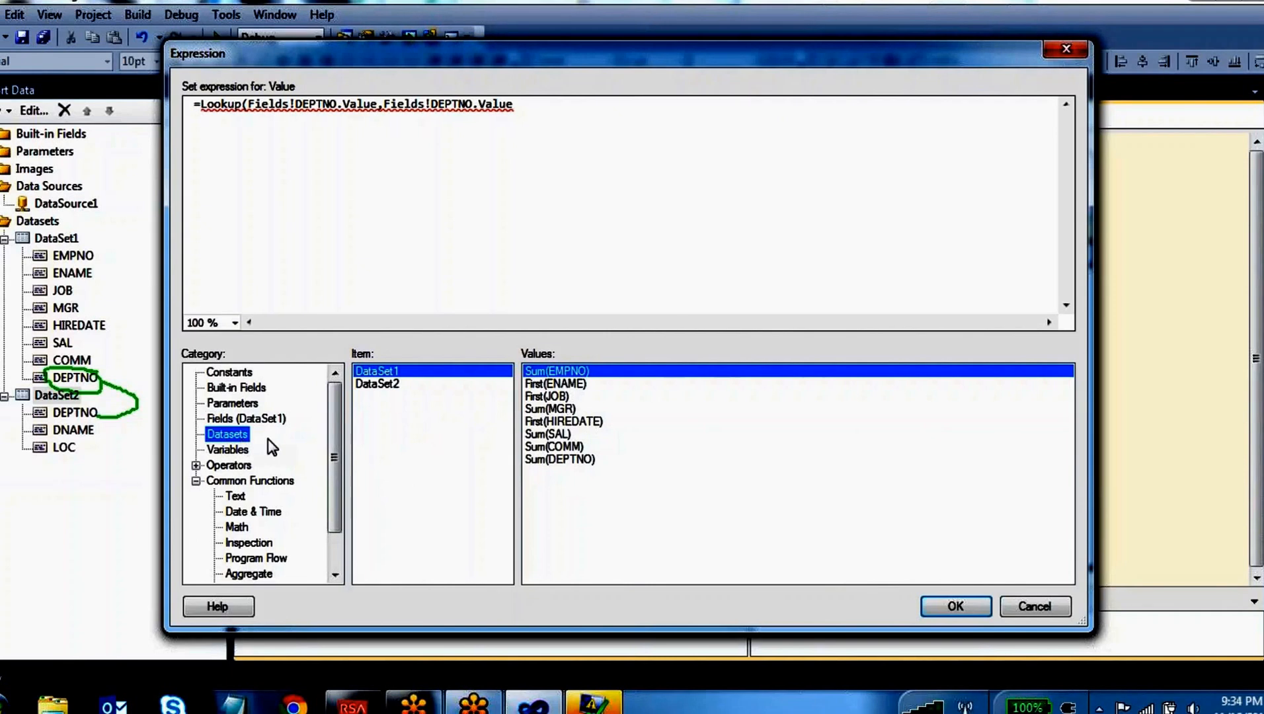
{"action": "left_click", "coordinate": [412, 385]}
{"action": "double_click", "coordinate": [555, 397]}
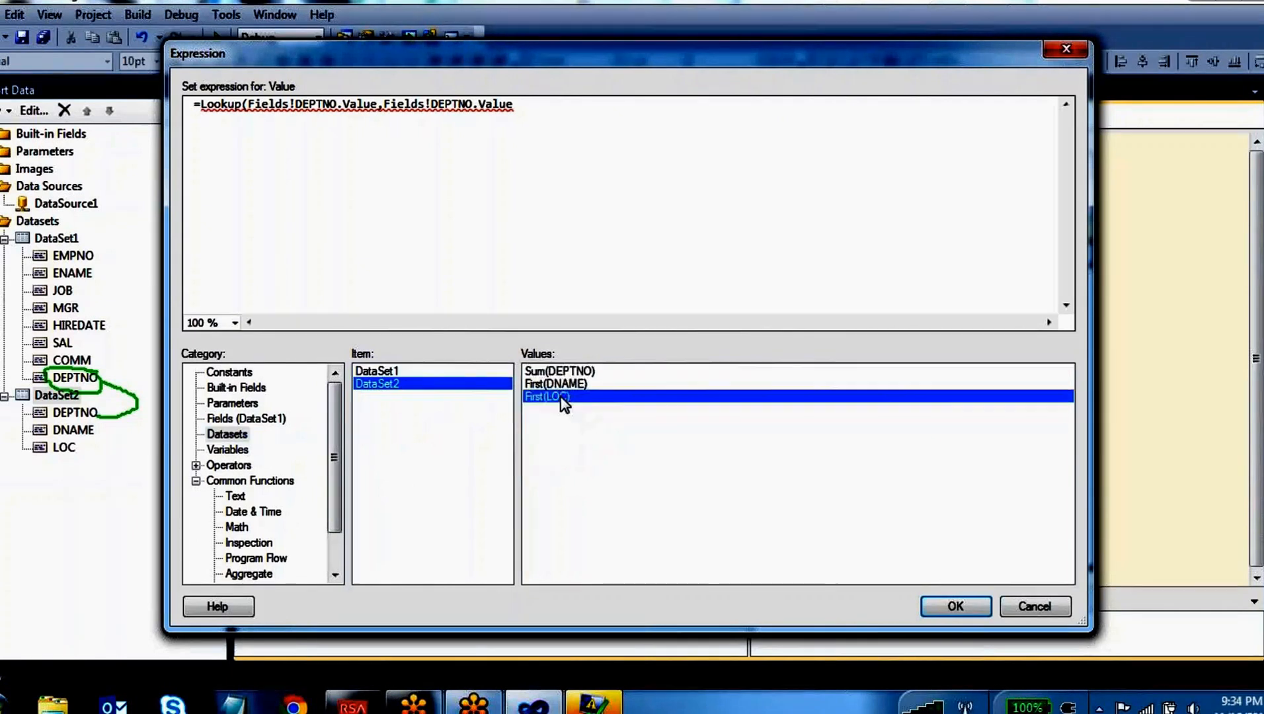
Strip the First call and separate with a comma so the third argument reads Fields!LOC.Value, followed by "DataSet2"
{"action": "left_click", "coordinate": [553, 104]}
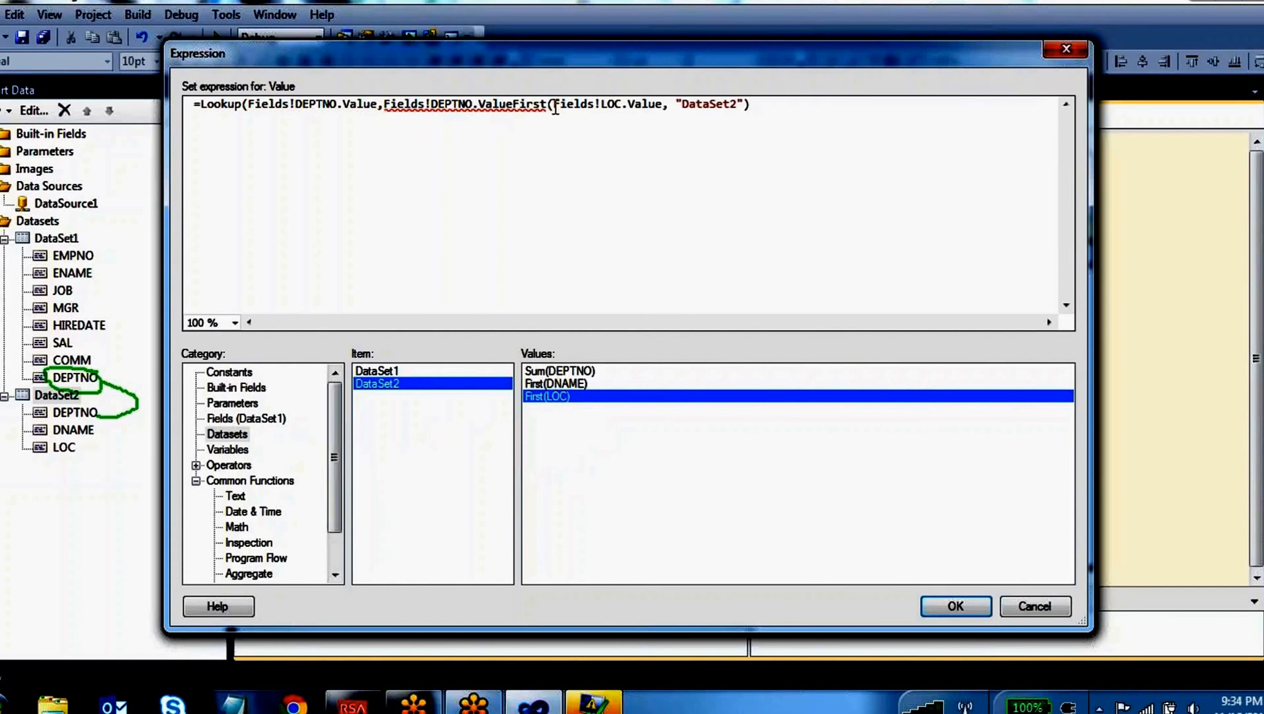
{"action": "key", "text": "BackSpace"}
{"action": "key", "text": "BackSpace"}
{"action": "key", "text": "BackSpace"}
{"action": "key", "text": "BackSpace"}
{"action": "key", "text": "BackSpace"}
{"action": "key", "text": "BackSpace"}
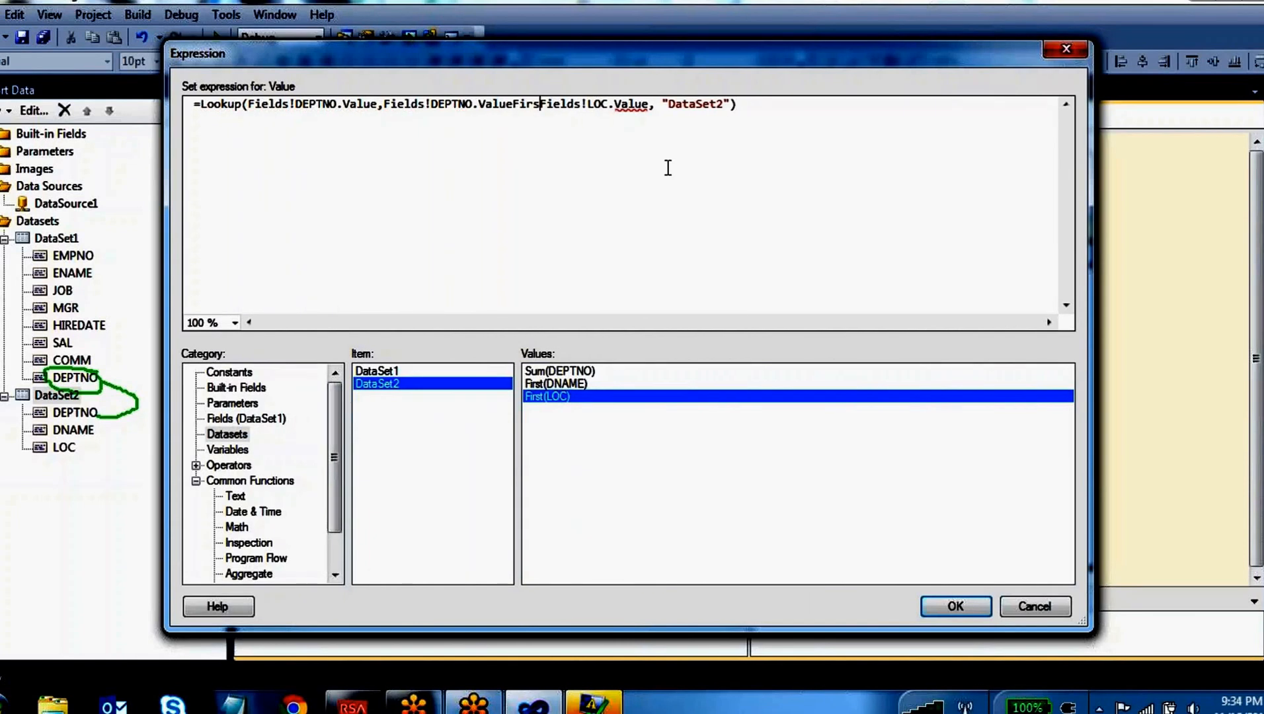
{"action": "type", "text": ","}
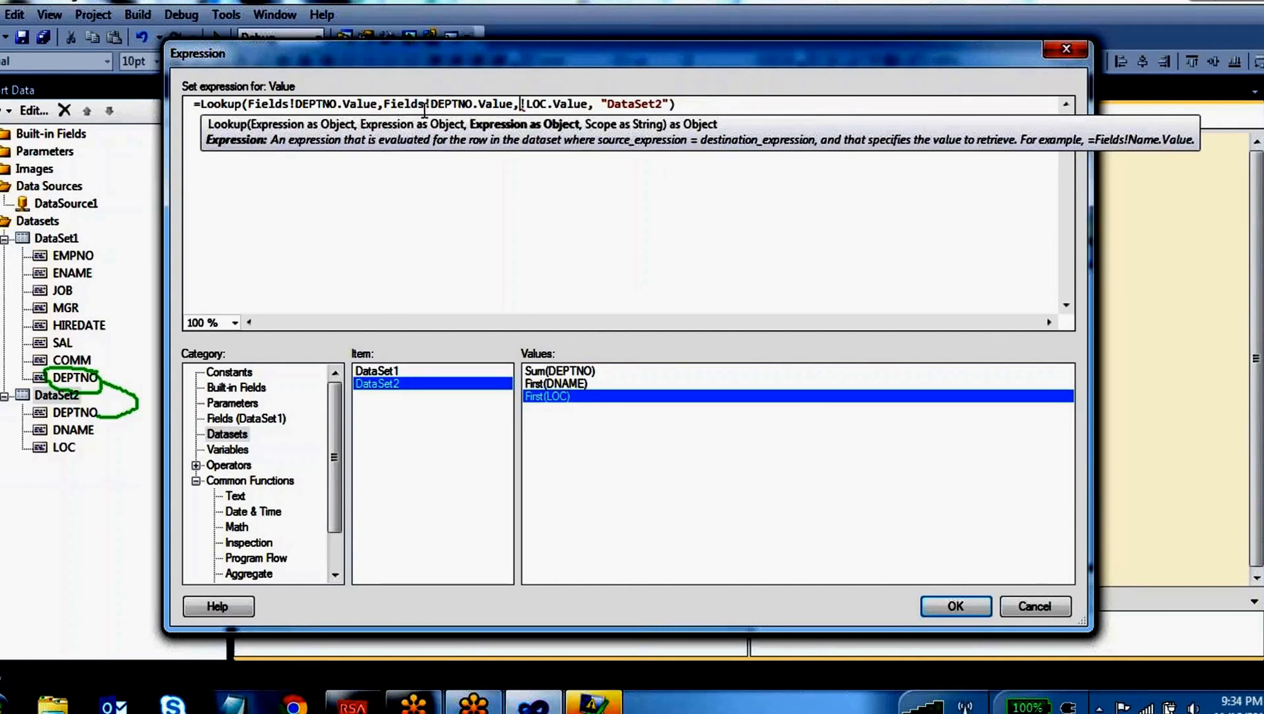
{"action": "double_click", "coordinate": [390, 104]}
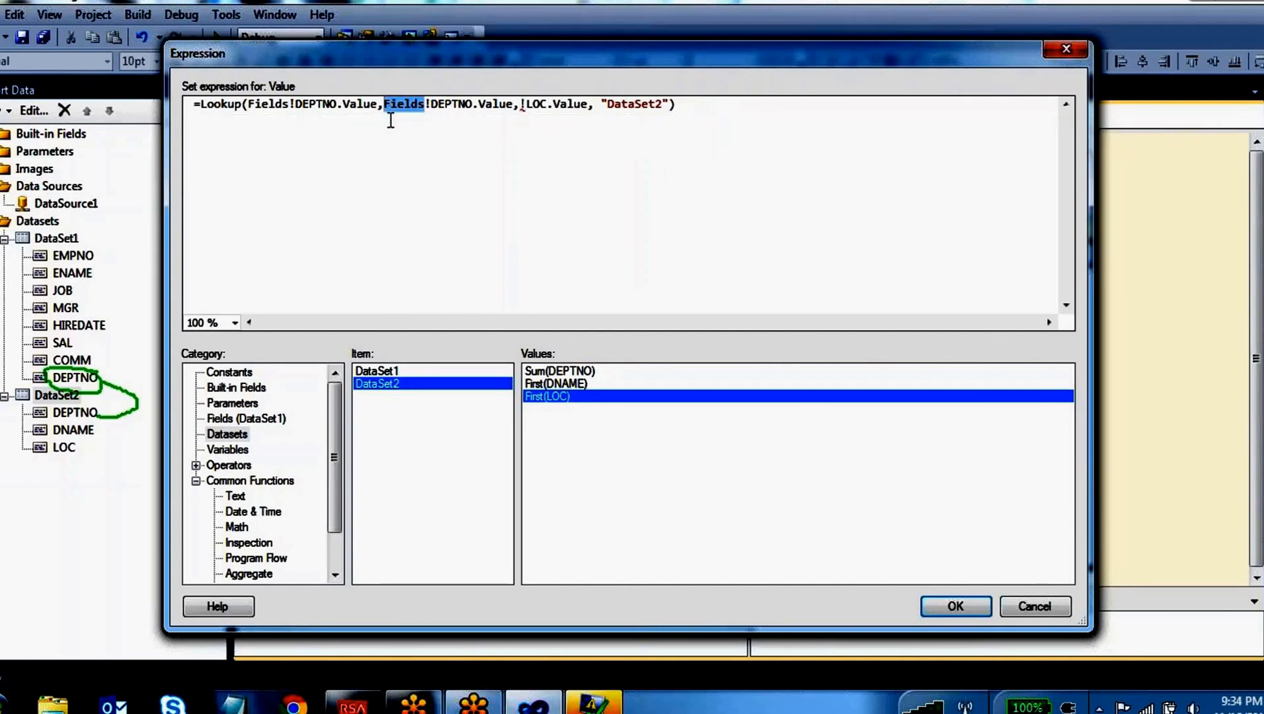
{"action": "left_click", "coordinate": [521, 118]}
{"action": "key", "text": "ctrl+v"}
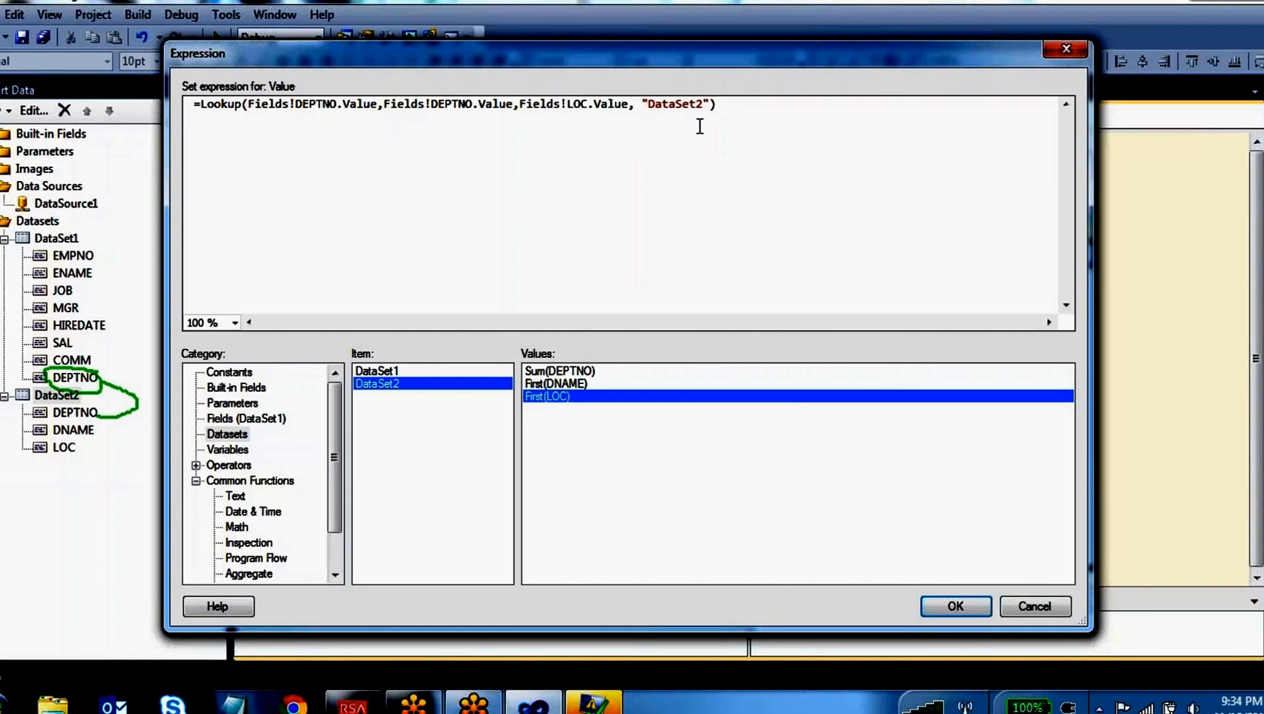
Mark the DEPTNO arguments as D1 and D2, circle the LOC argument as D2, and highlight the "DataSet2" scope
{"action": "left_click_drag", "start_coordinate": [711, 106], "coordinate": [641, 107]}
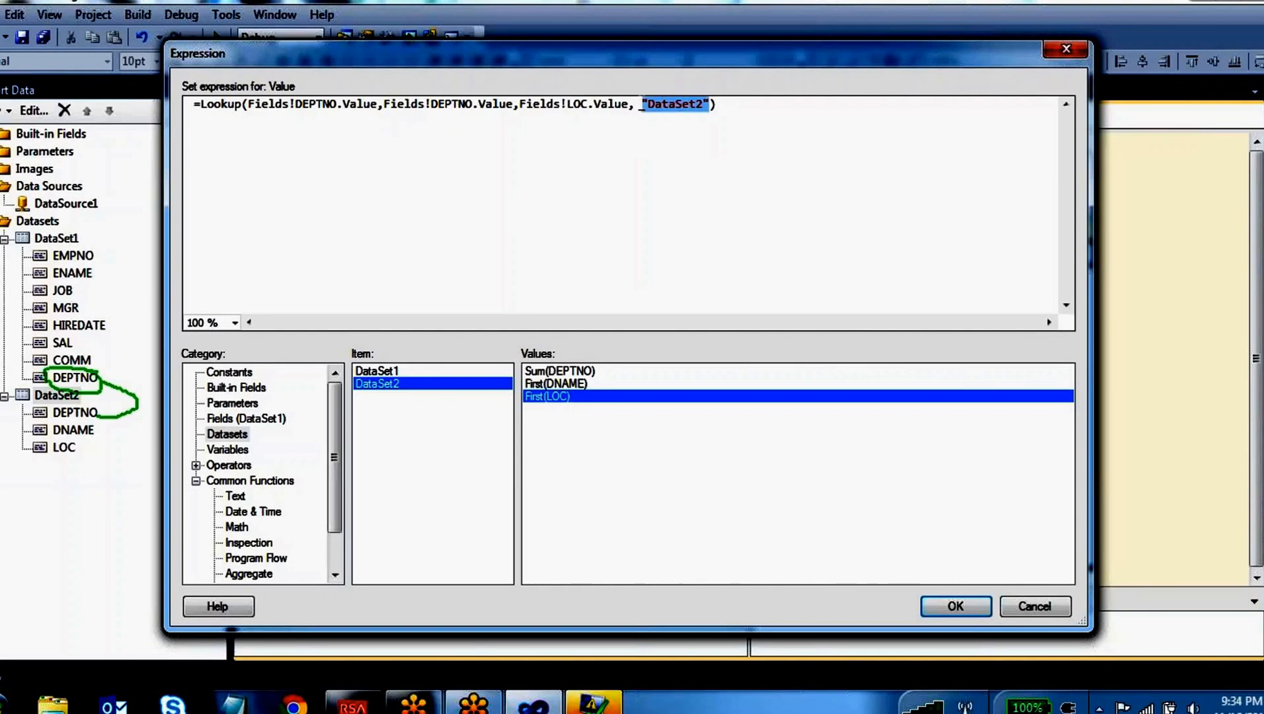
{"action": "left_click", "coordinate": [570, 48]}
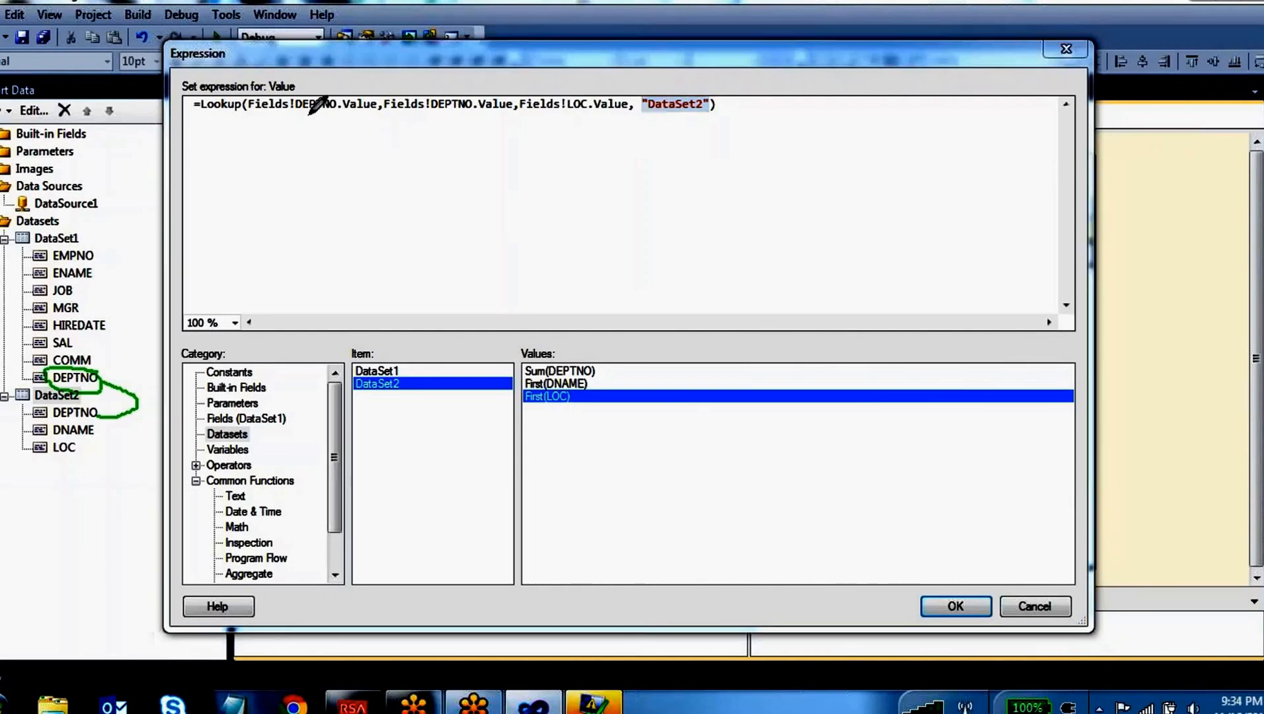
{"action": "mouse_move", "coordinate": [304, 109]}
{"action": "left_mouse_down"}
{"action": "mouse_move", "coordinate": [321, 226]}
{"action": "mouse_move", "coordinate": [355, 242]}
{"action": "left_mouse_up"}
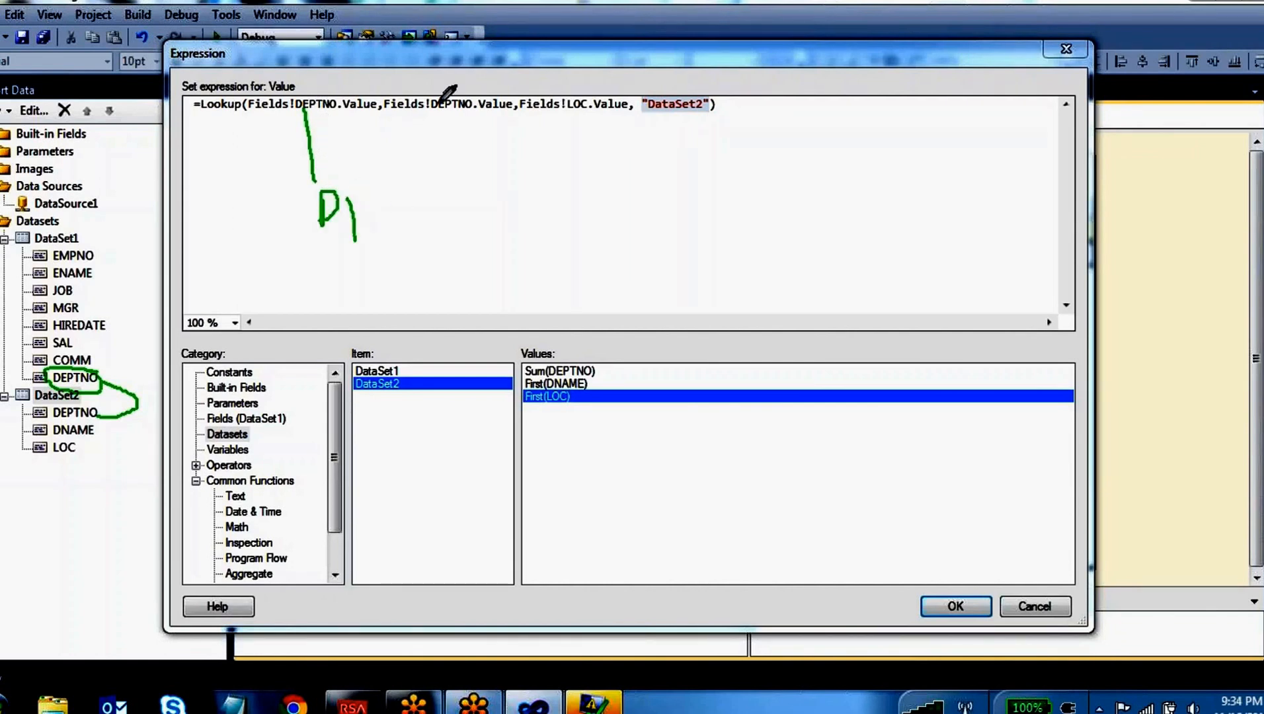
{"action": "mouse_move", "coordinate": [437, 108]}
{"action": "left_mouse_down"}
{"action": "mouse_move", "coordinate": [452, 218]}
{"action": "mouse_move", "coordinate": [518, 223]}
{"action": "left_mouse_up"}
{"action": "mouse_move", "coordinate": [345, 104]}
{"action": "left_mouse_down"}
{"action": "mouse_move", "coordinate": [437, 73]}
{"action": "mouse_move", "coordinate": [454, 100]}
{"action": "left_mouse_up"}
{"action": "mouse_move", "coordinate": [628, 89]}
{"action": "left_mouse_down"}
{"action": "mouse_move", "coordinate": [522, 109]}
{"action": "mouse_move", "coordinate": [638, 123]}
{"action": "mouse_move", "coordinate": [625, 86]}
{"action": "left_mouse_up"}
{"action": "mouse_move", "coordinate": [580, 154]}
{"action": "left_mouse_down"}
{"action": "mouse_move", "coordinate": [603, 228]}
{"action": "mouse_move", "coordinate": [663, 228]}
{"action": "left_mouse_up"}
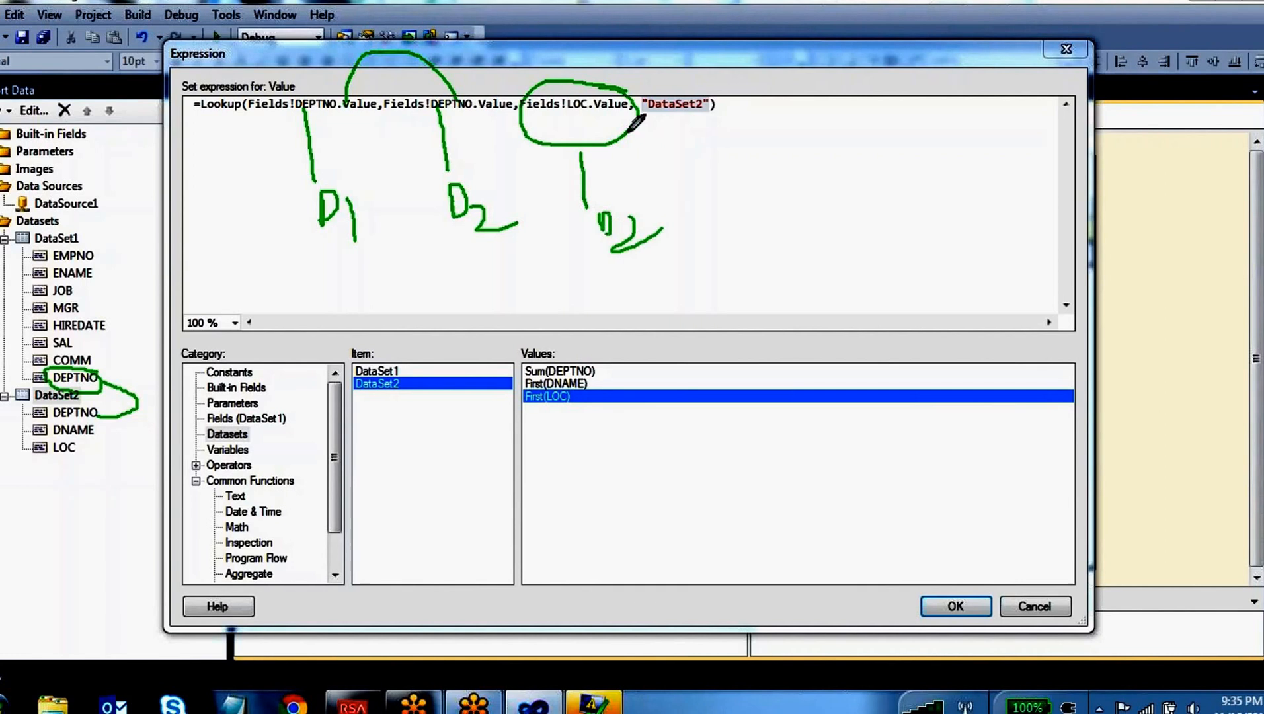
{"action": "mouse_move", "coordinate": [720, 81]}
{"action": "left_mouse_down"}
{"action": "mouse_move", "coordinate": [664, 126]}
{"action": "mouse_move", "coordinate": [737, 90]}
{"action": "mouse_move", "coordinate": [703, 82]}
{"action": "left_mouse_up"}
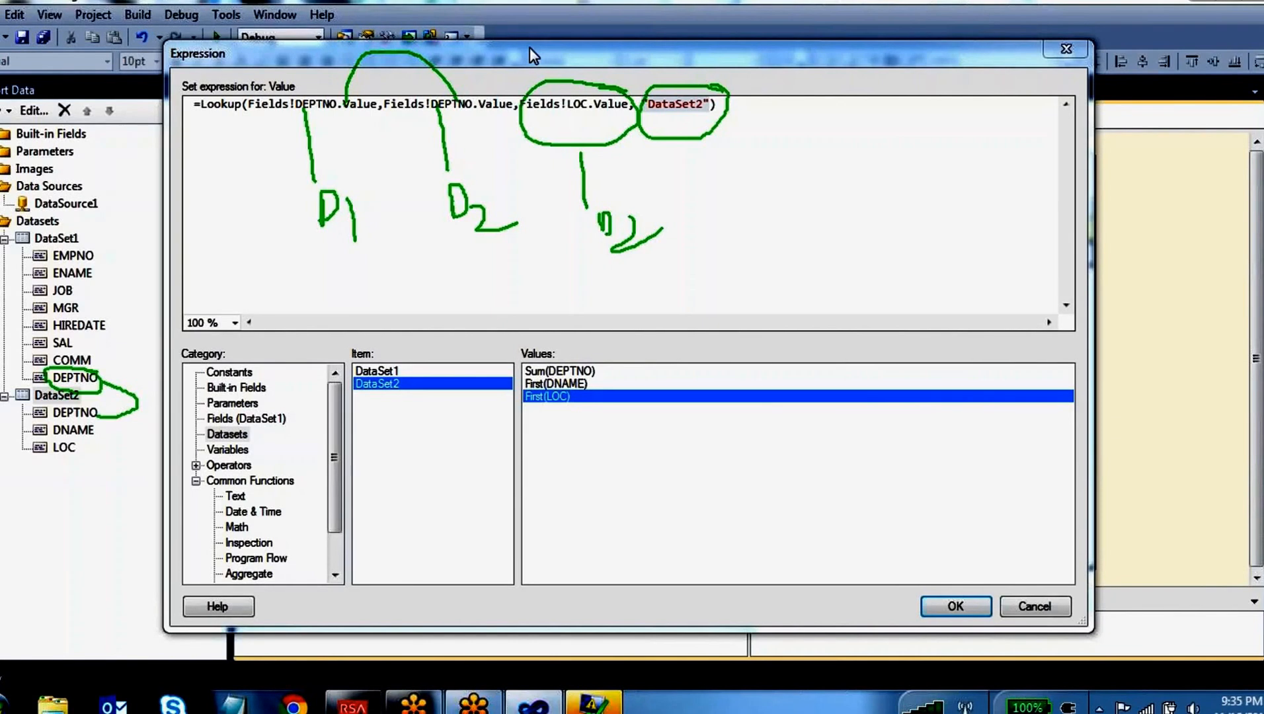
Apply the Lookup expression, preview the Dashboard report, close the error list, and check the locations across all rows
{"action": "left_click", "coordinate": [957, 605]}
{"action": "left_click", "coordinate": [343, 118]}
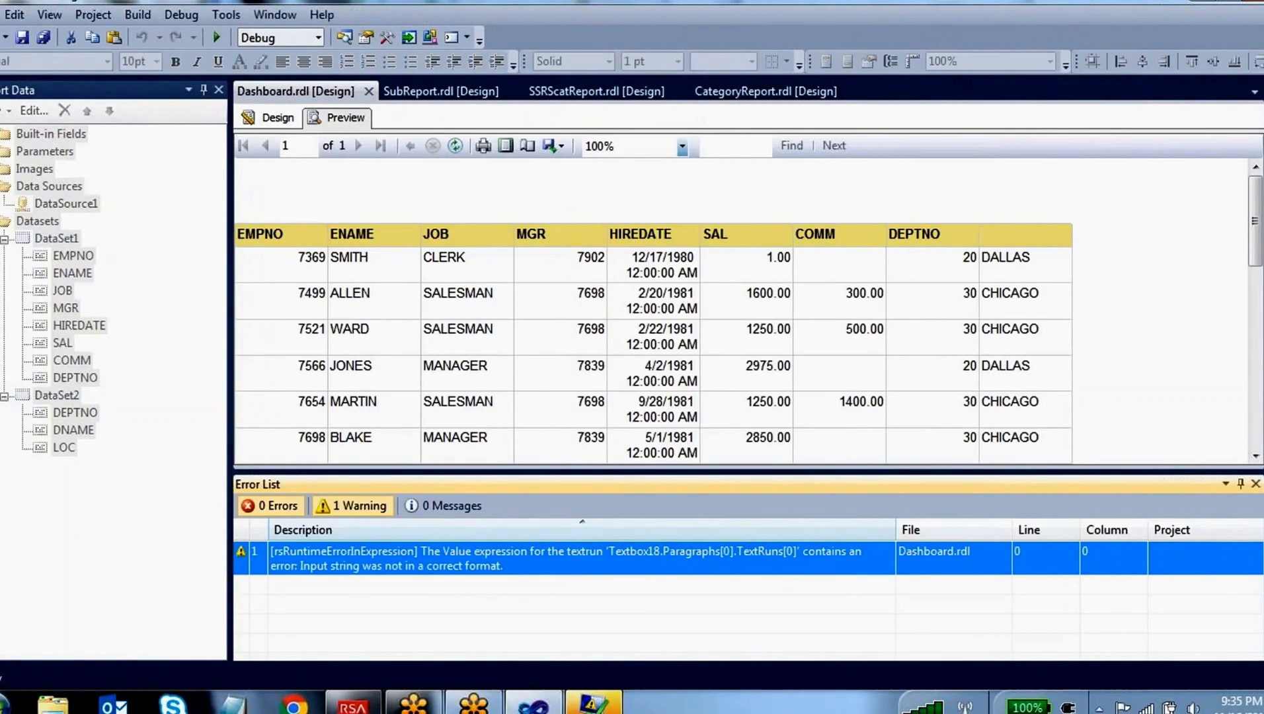
{"action": "left_click", "coordinate": [1256, 484]}
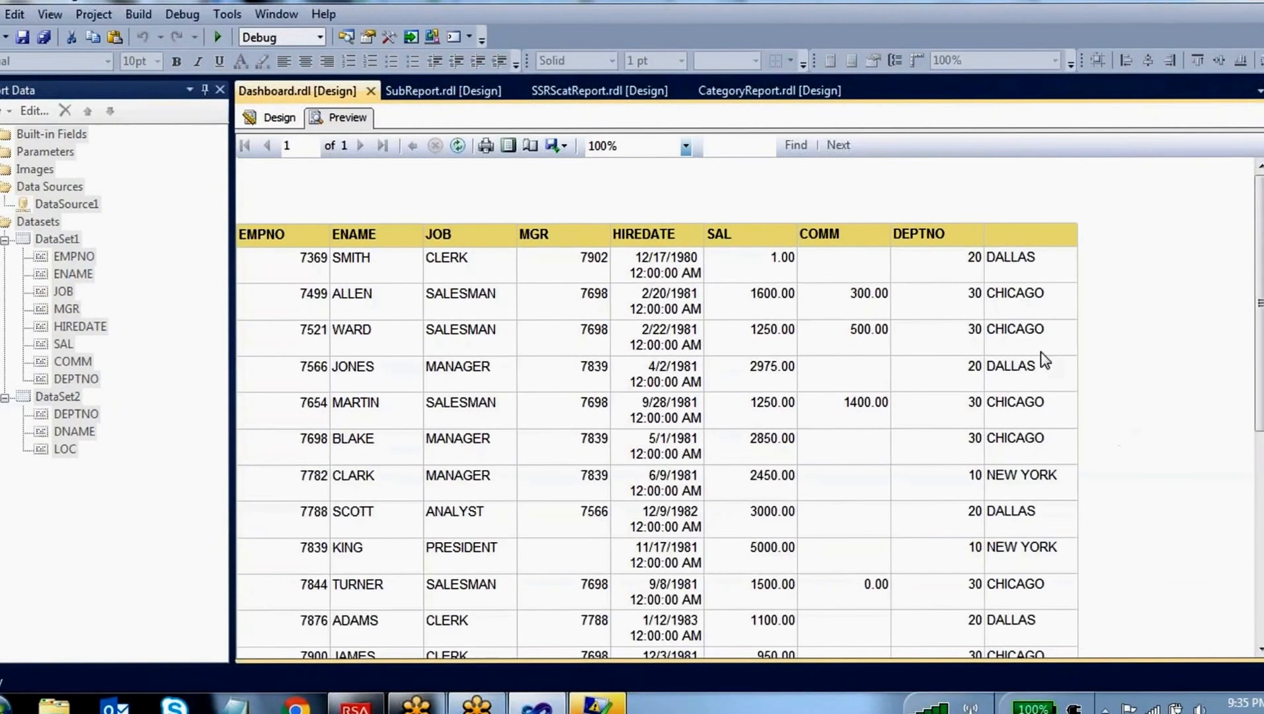
{"action": "scroll", "coordinate": [1044, 360], "scroll_direction": "down", "scroll_amount": 3}
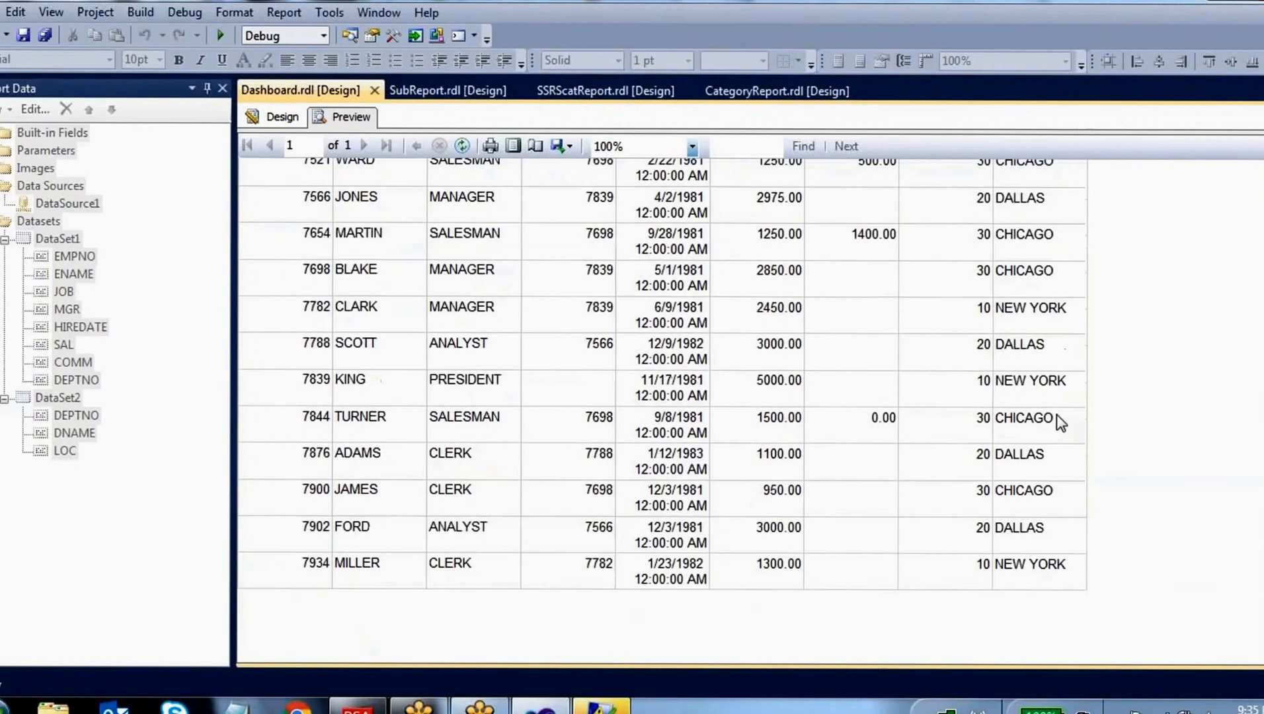
{"action": "scroll", "coordinate": [1056, 413], "scroll_direction": "up", "scroll_amount": 5}
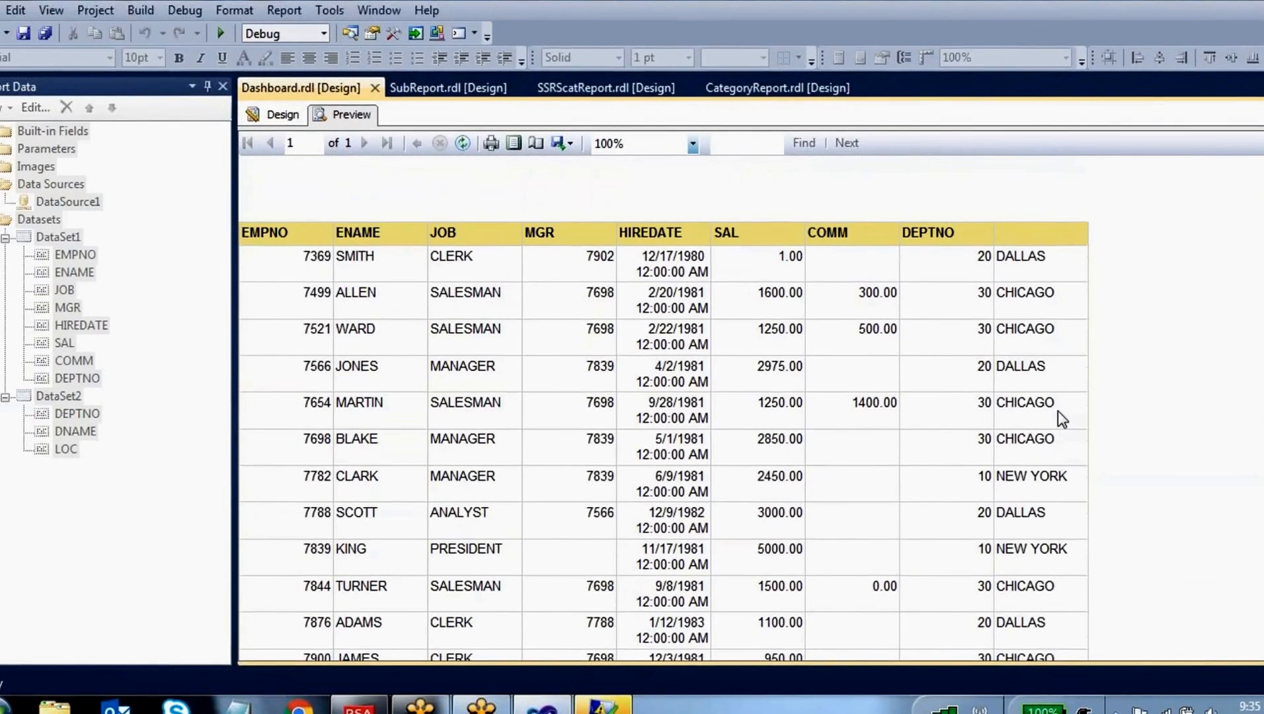
Return to the report design and mark how DataSet1 and DataSet2 feed the table and its expression cell
{"action": "left_click", "coordinate": [275, 113]}
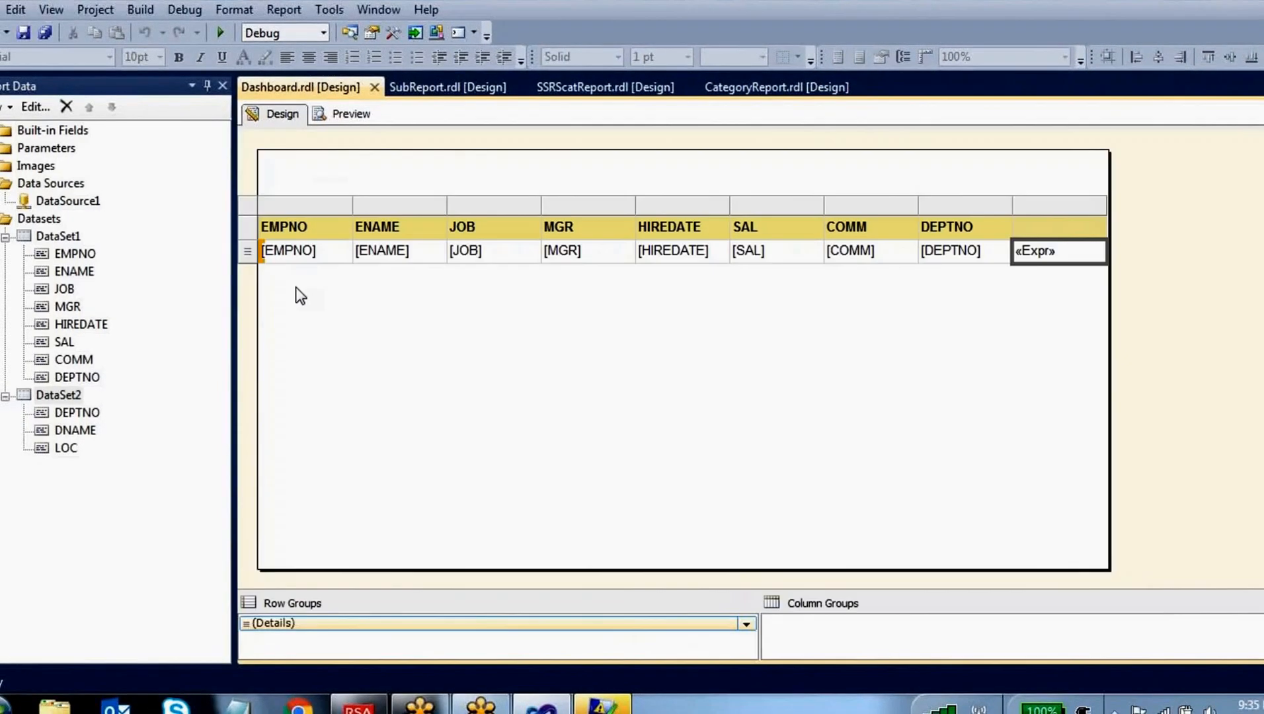
{"action": "left_click_drag", "start_coordinate": [81, 236], "coordinate": [169, 210]}
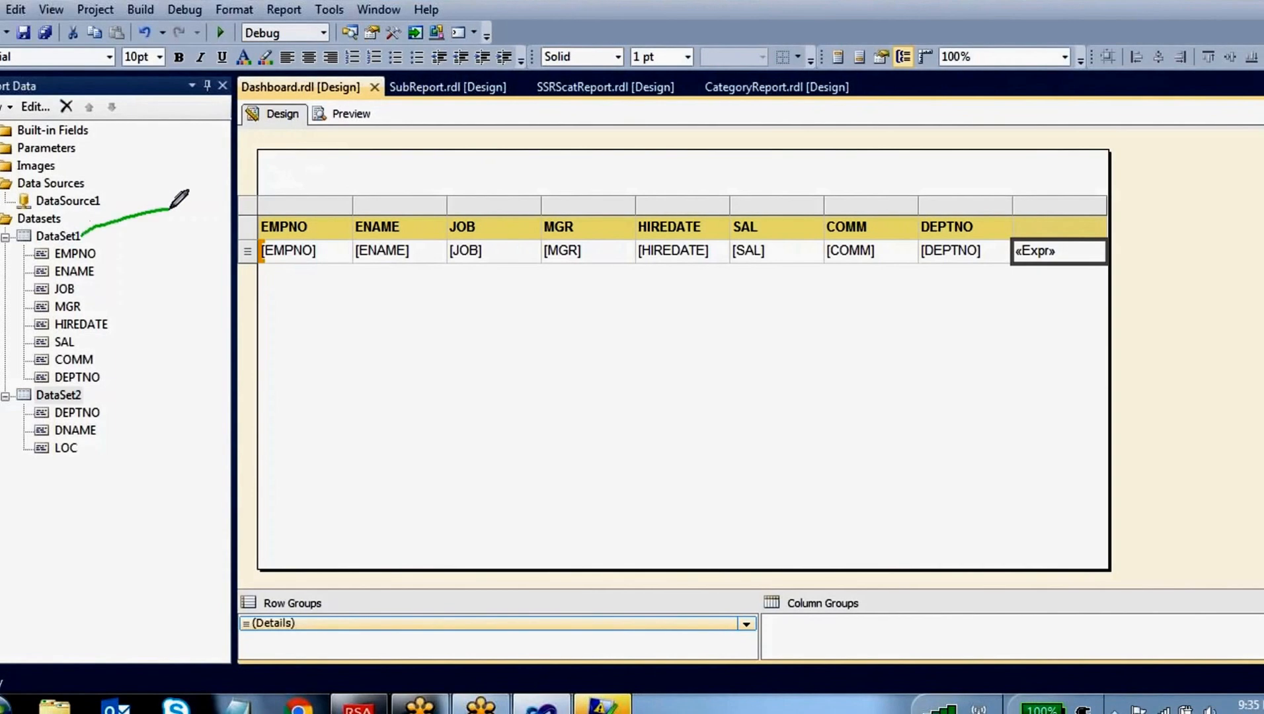
{"action": "left_click_drag", "start_coordinate": [74, 383], "coordinate": [136, 377]}
{"action": "mouse_move", "coordinate": [132, 400]}
{"action": "left_mouse_down"}
{"action": "mouse_move", "coordinate": [168, 407]}
{"action": "mouse_move", "coordinate": [383, 251]}
{"action": "left_mouse_up"}
{"action": "left_click_drag", "start_coordinate": [150, 197], "coordinate": [347, 233]}
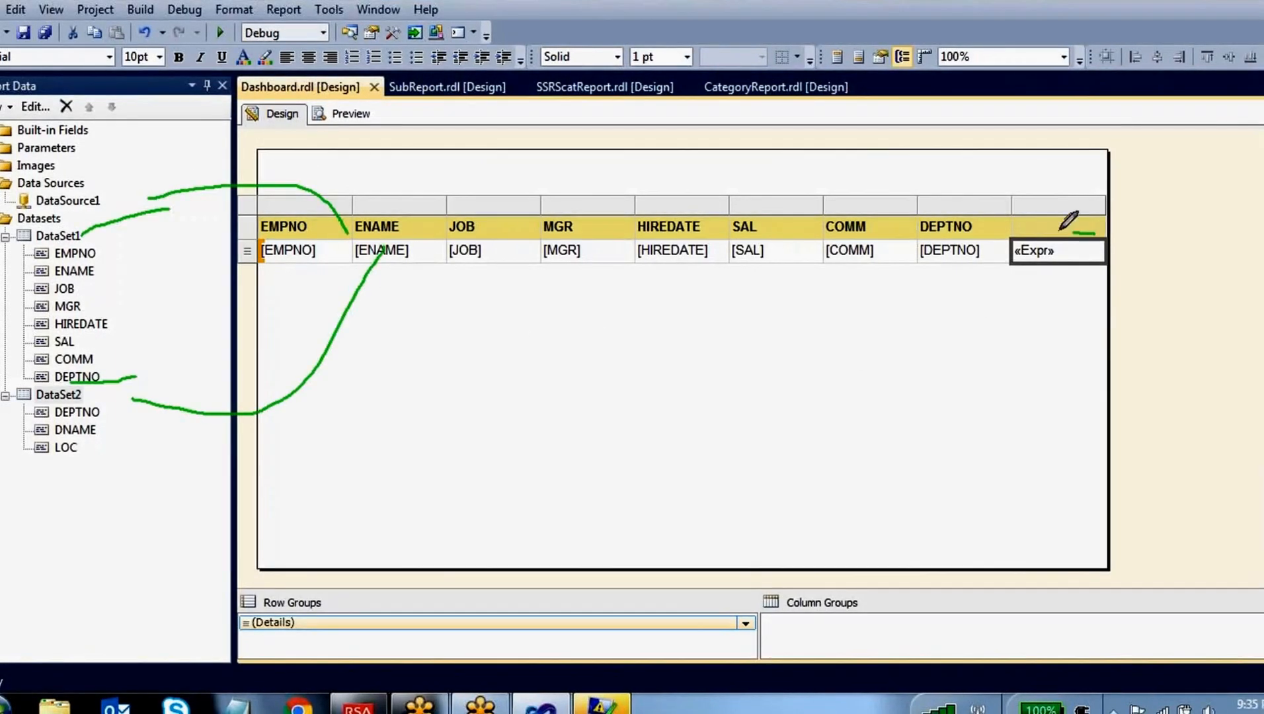
{"action": "mouse_move", "coordinate": [1092, 231]}
{"action": "left_mouse_down"}
{"action": "mouse_move", "coordinate": [1006, 262]}
{"action": "mouse_move", "coordinate": [1096, 233]}
{"action": "left_mouse_up"}
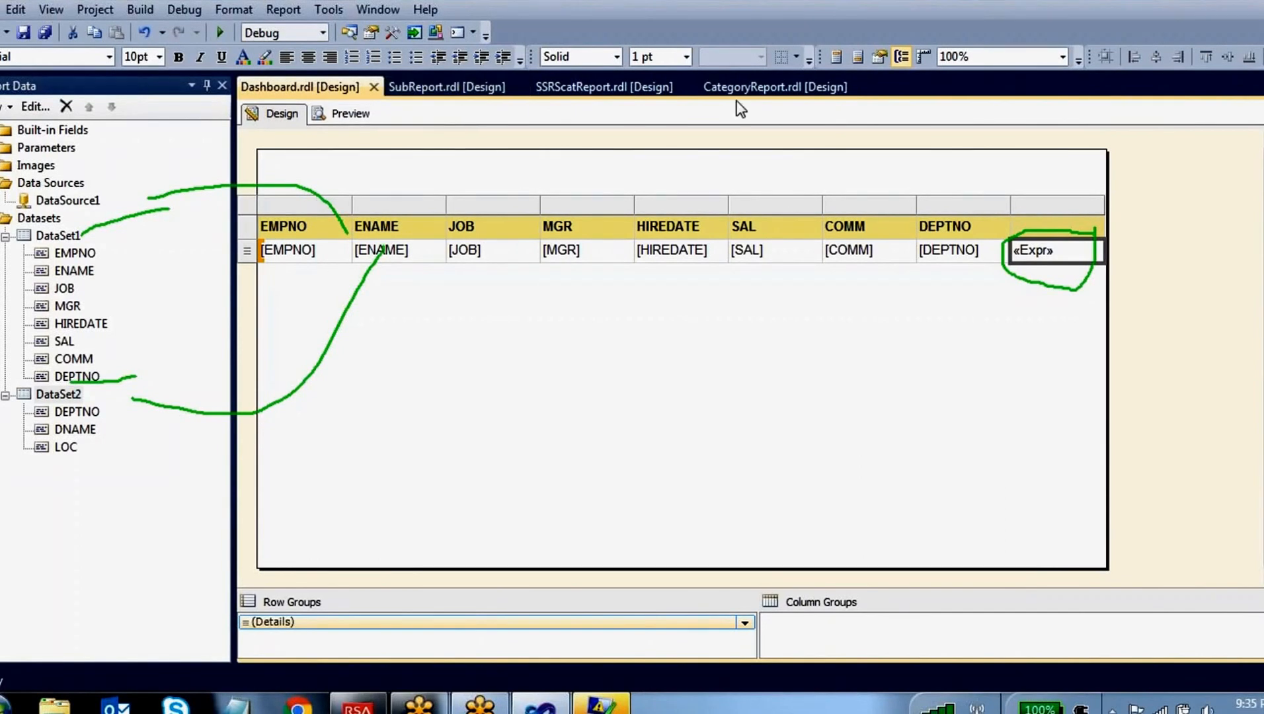
Preview the report again and close the error list and the Report Data pane
{"action": "left_click", "coordinate": [334, 114]}
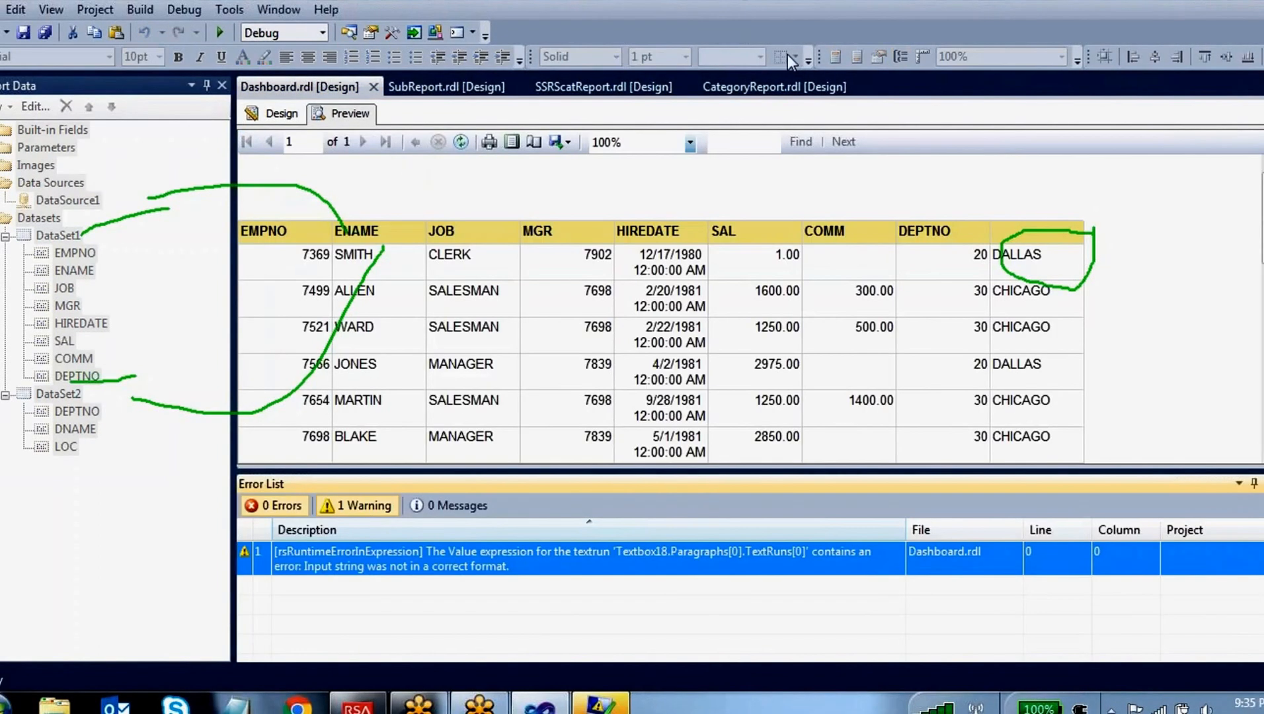
{"action": "left_click", "coordinate": [1263, 483]}
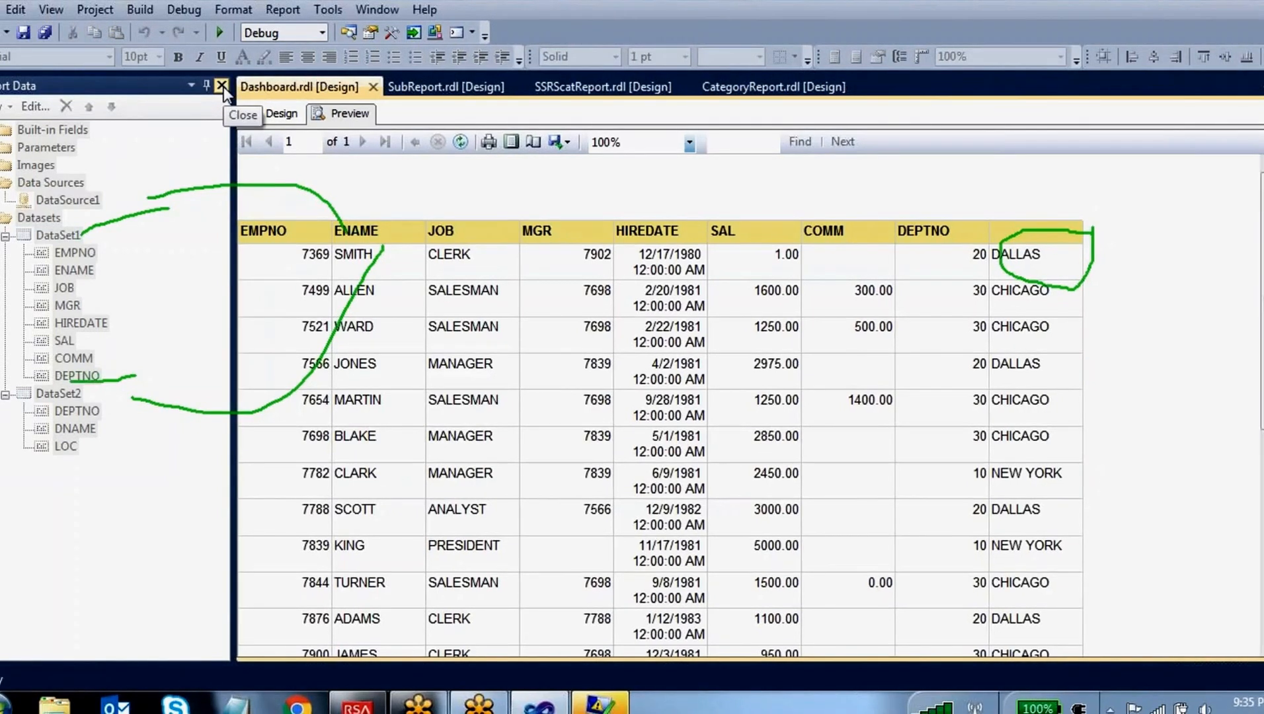
{"action": "left_click", "coordinate": [223, 86]}
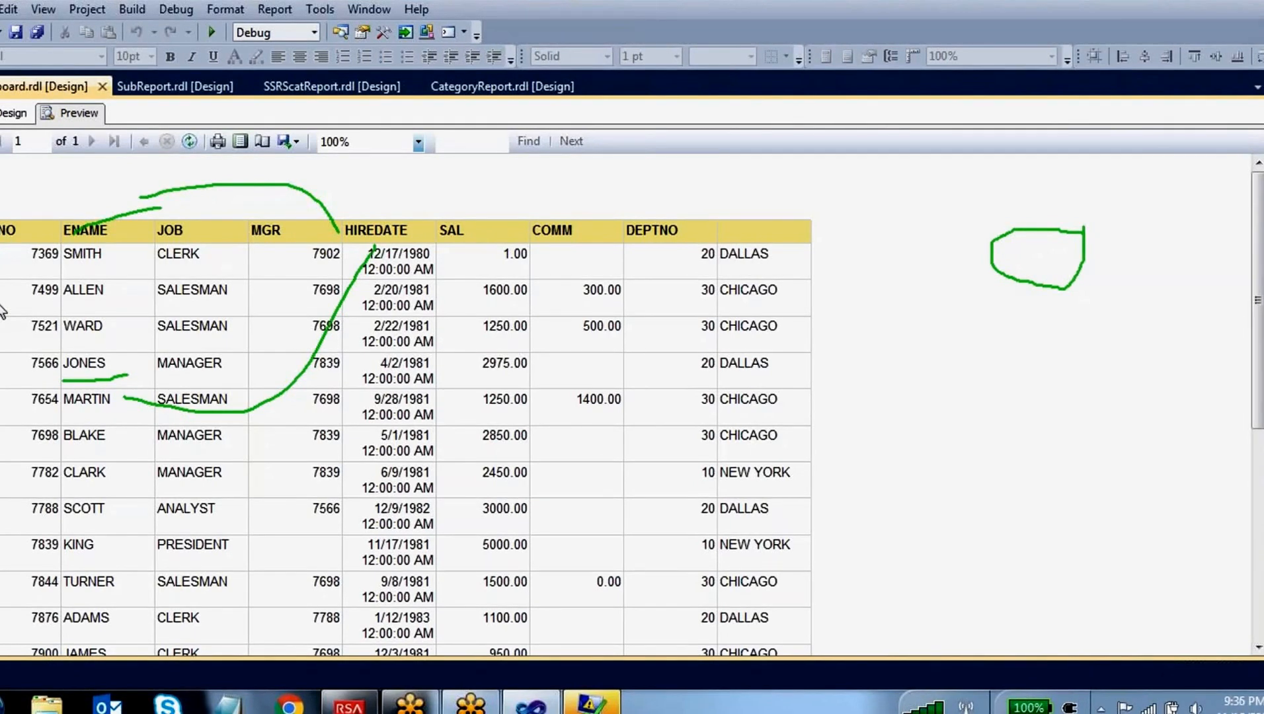
Return to the report design and open the expression editor for the details row's BackgroundColor property
{"action": "left_click", "coordinate": [13, 112]}
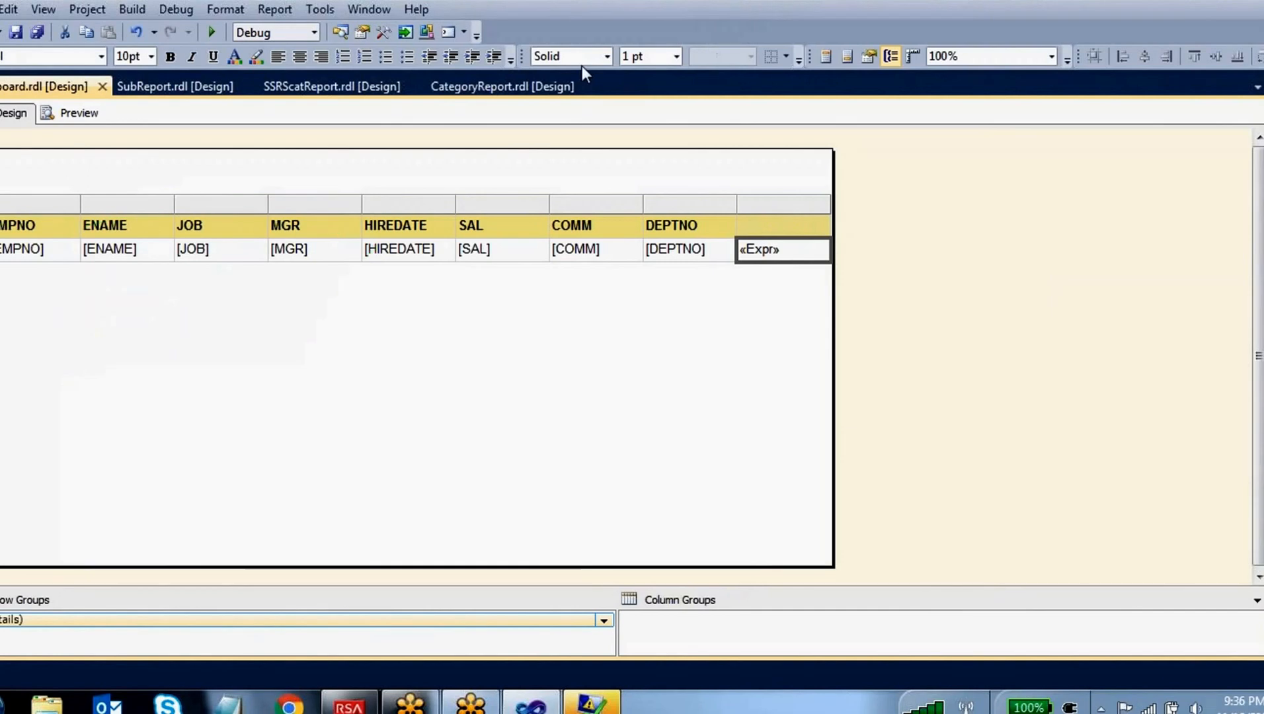
{"action": "left_click", "coordinate": [2, 250]}
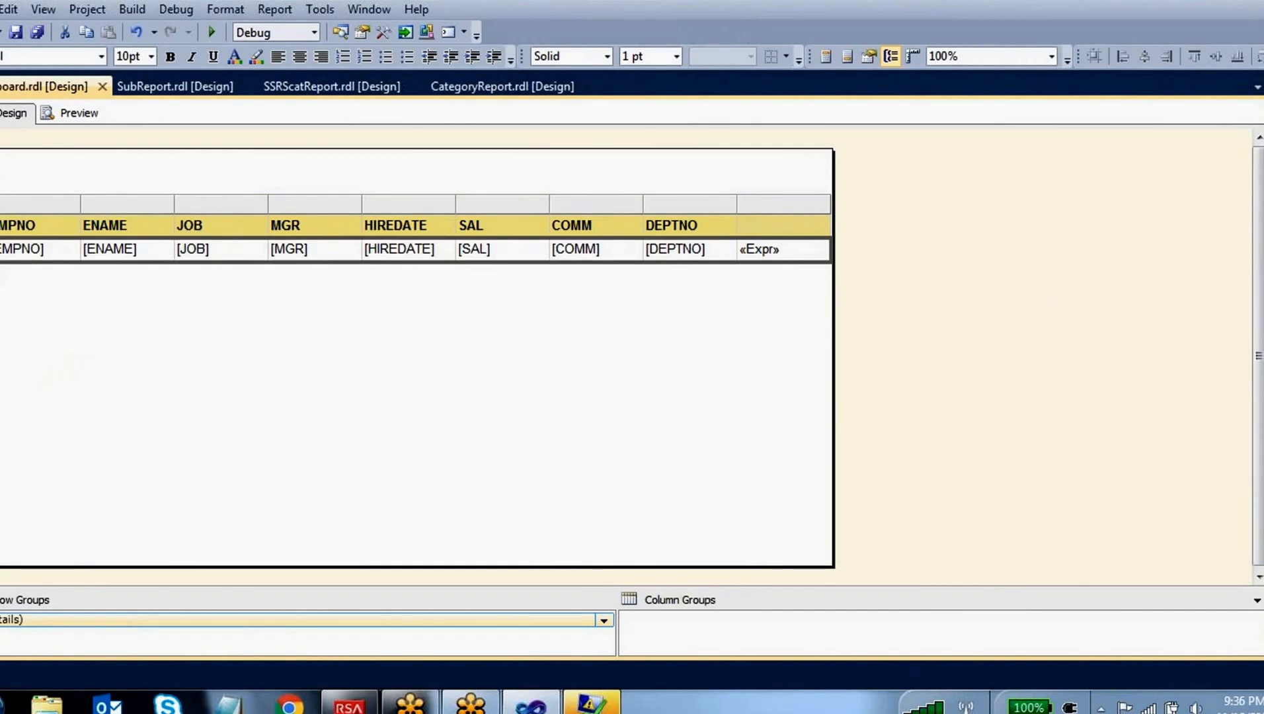
{"action": "key", "text": "F4"}
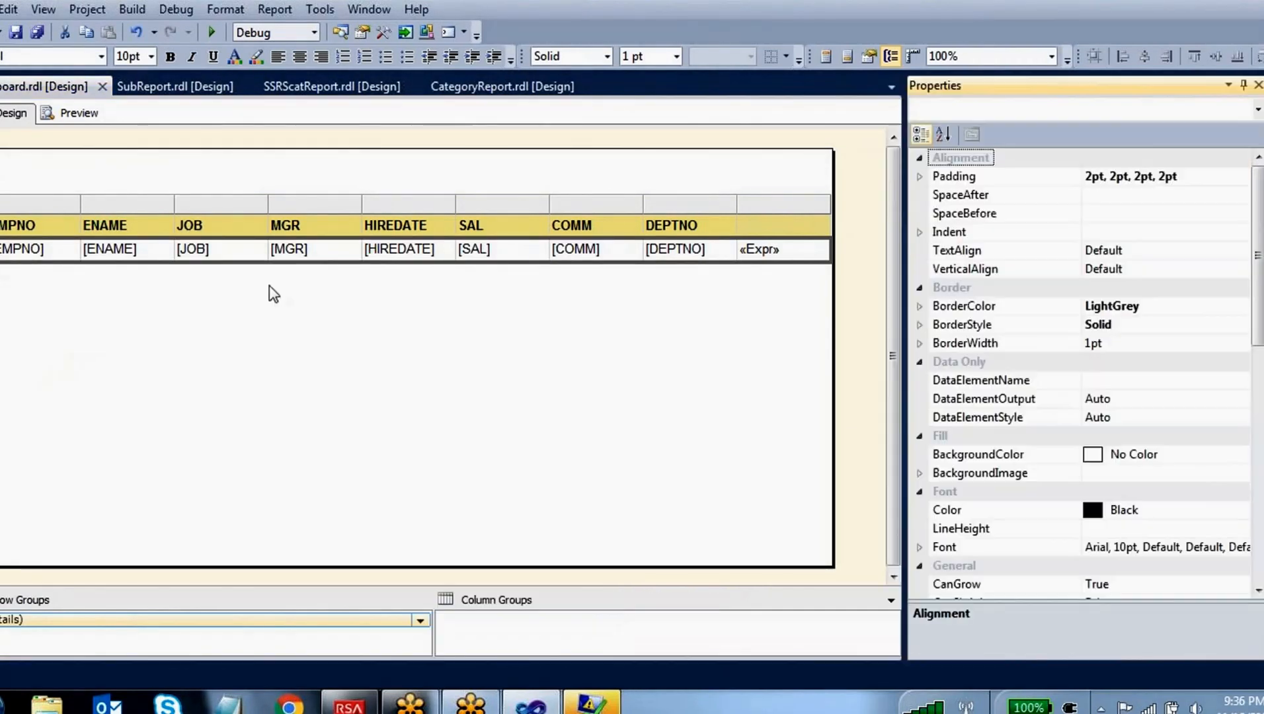
{"action": "left_click", "coordinate": [1220, 455]}
{"action": "left_click", "coordinate": [1241, 455]}
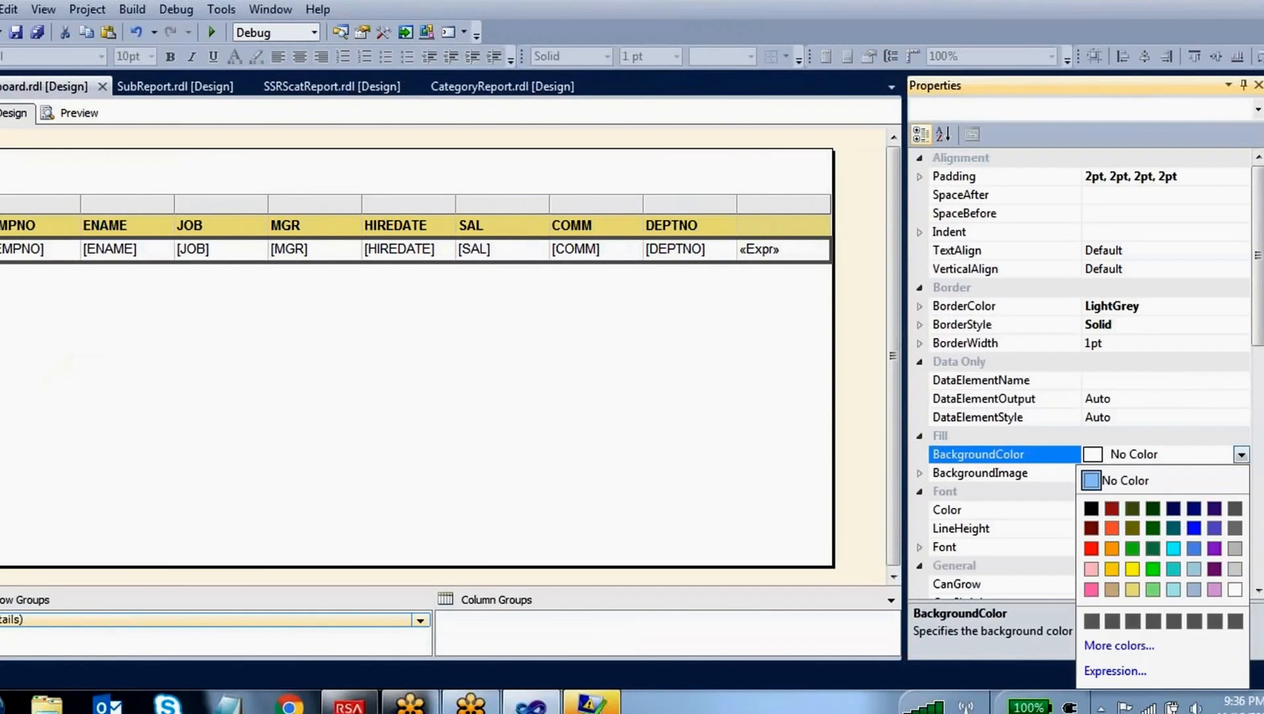
{"action": "left_click", "coordinate": [1115, 671]}
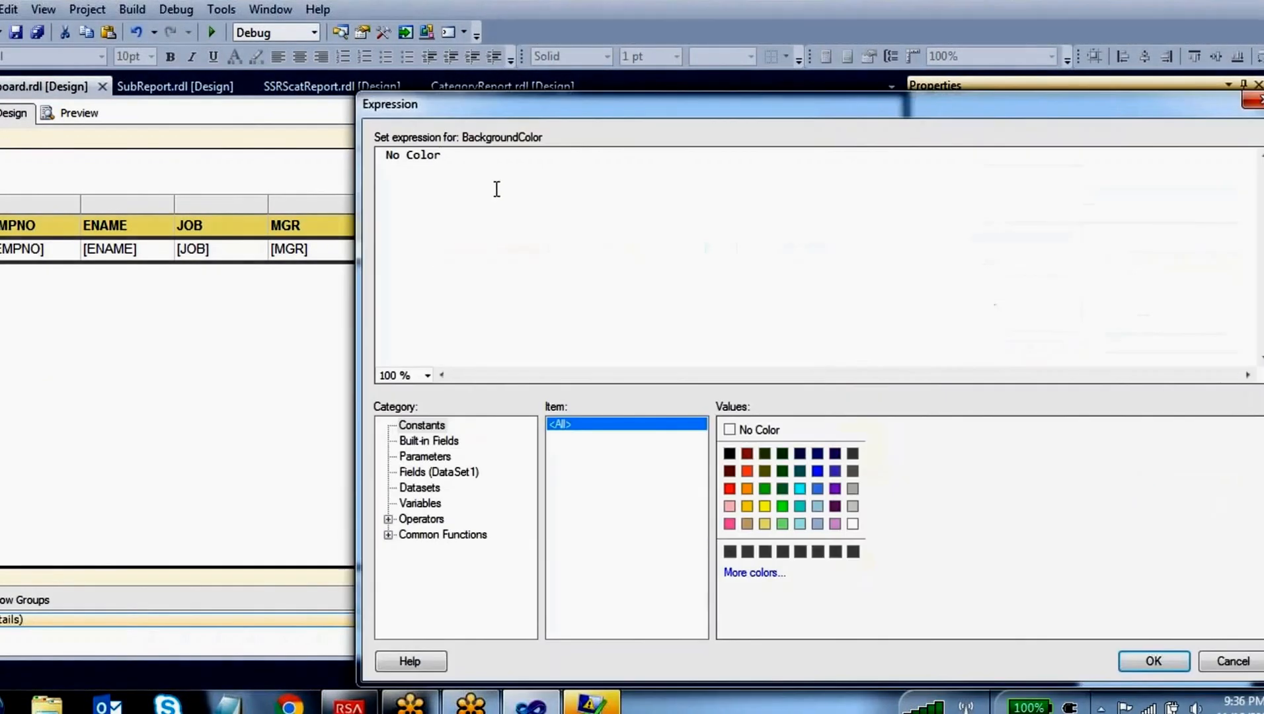
Enter the BackgroundColor expression =iif(rownumber(nothing) mod 2=0,"Orange","LimeGreen")
{"action": "type", "text": "="}
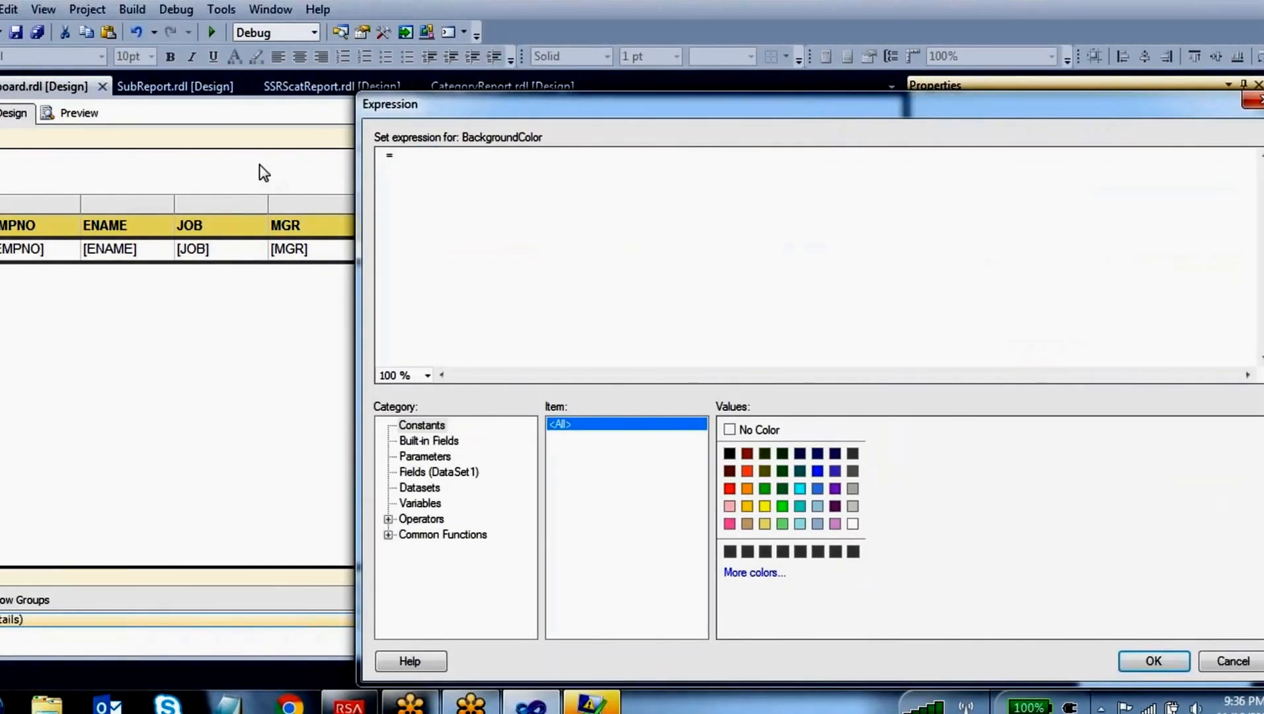
{"action": "type", "text": "iif("}
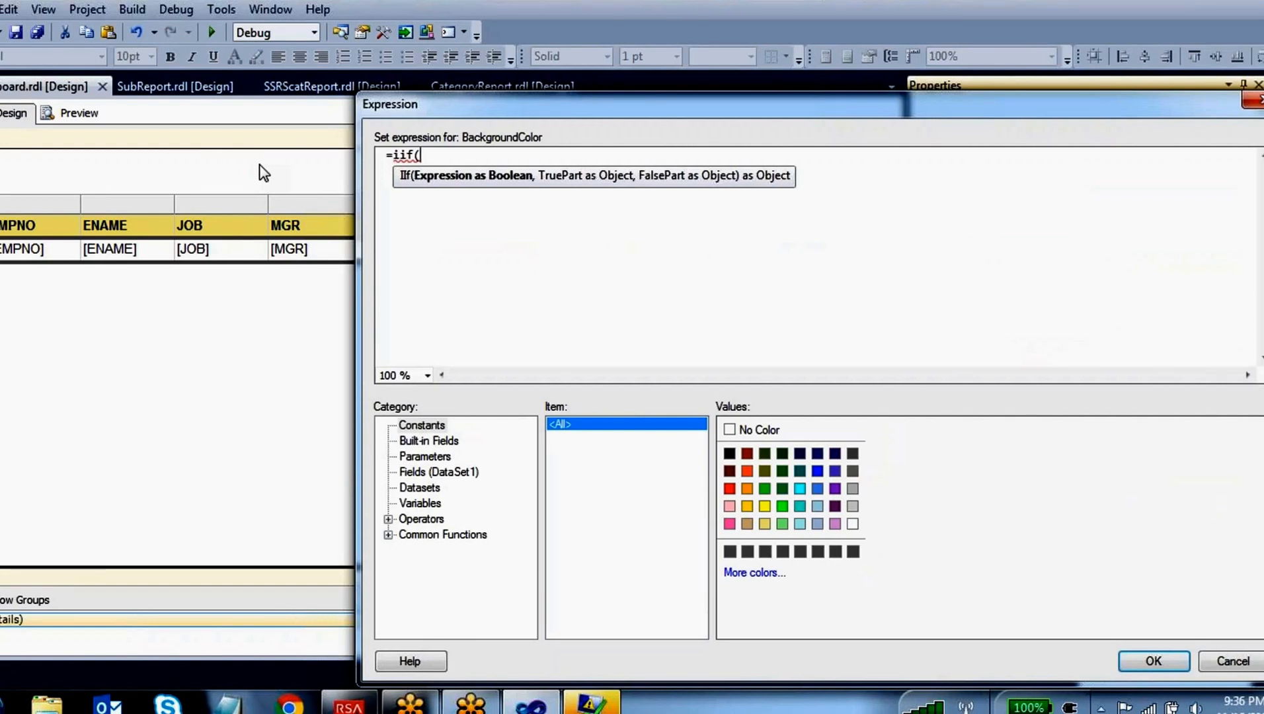
{"action": "type", "text": "rownumber("}
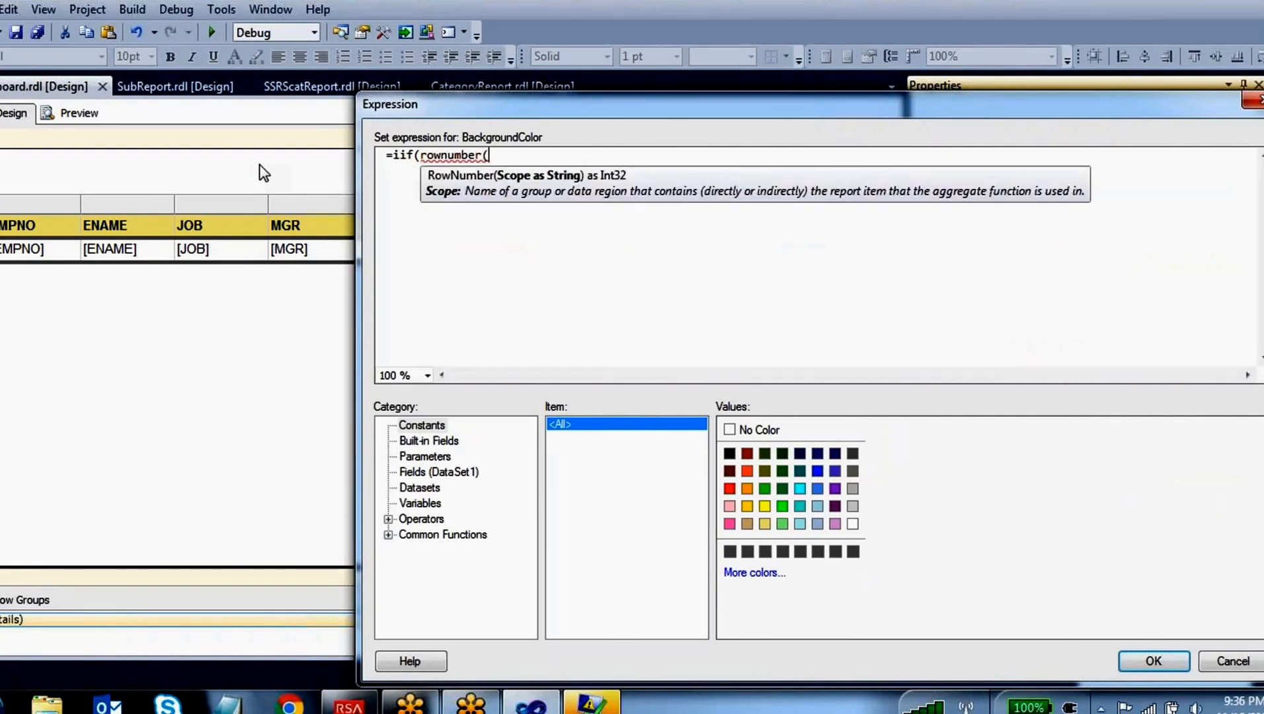
{"action": "type", "text": "nothing)"}
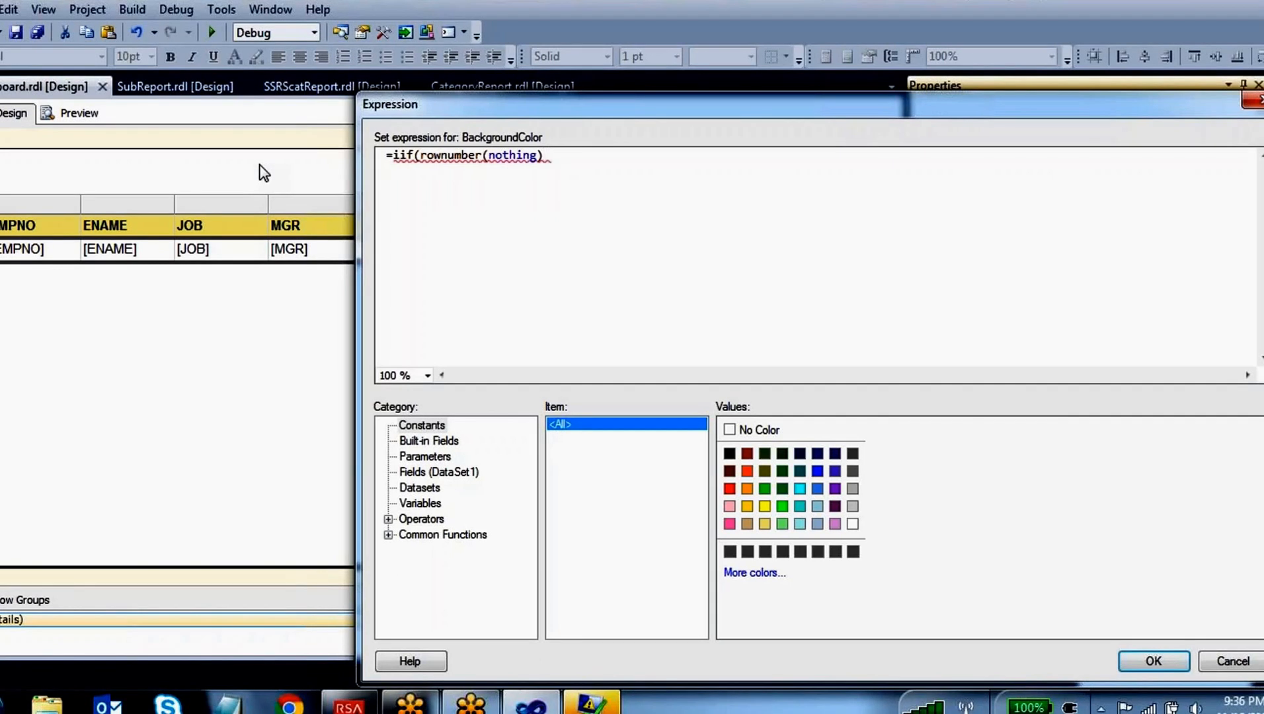
{"action": "type", "text": "mod"}
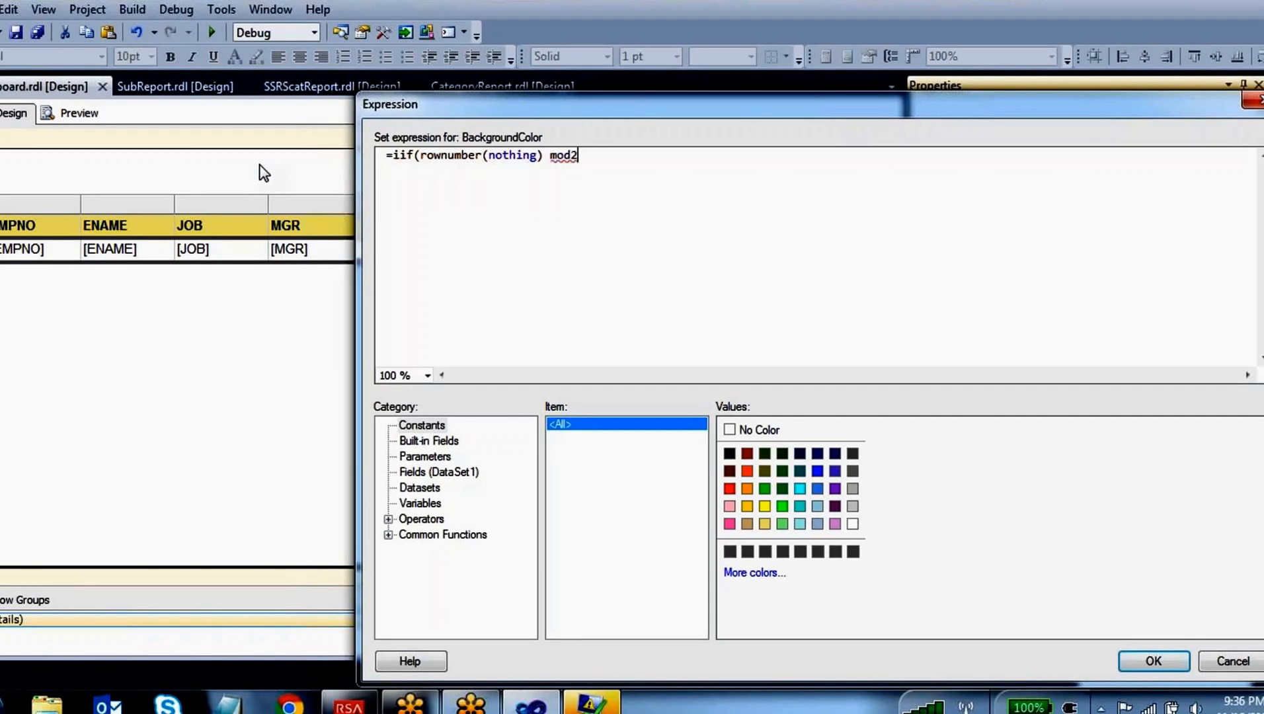
{"action": "type", "text": " 2"}
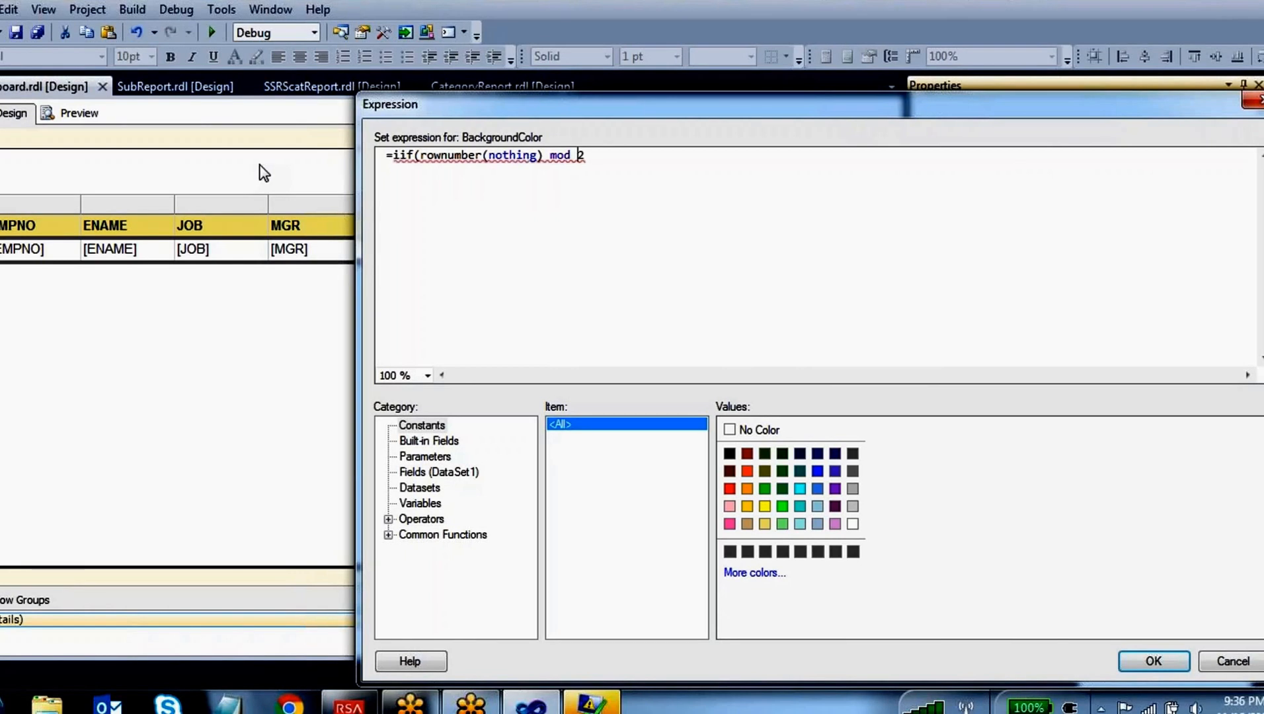
{"action": "type", "text": ",\"Orange\",\"LimeGreen"}
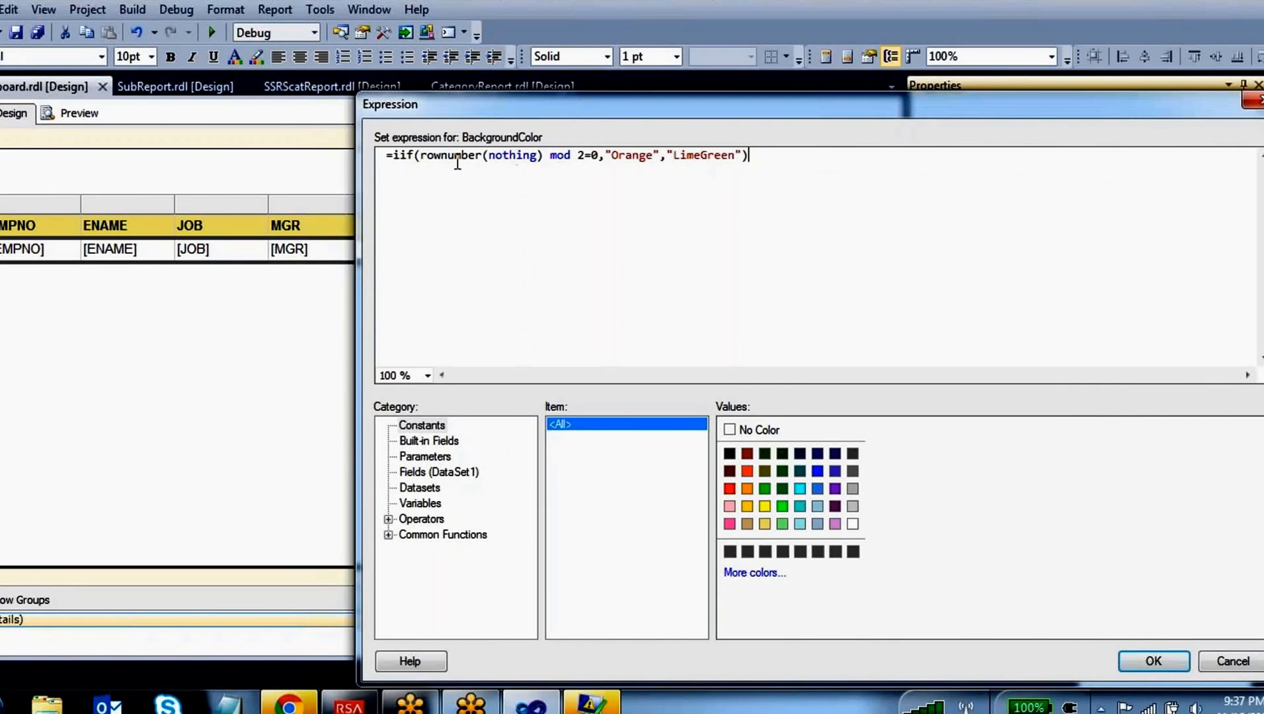
Highlight and circle the rownumber(nothing), mod 2=0, "Orange" and "LimeGreen" parts of the expression, clear the marks, and select the whole expression
{"action": "left_click_drag", "start_coordinate": [422, 161], "coordinate": [513, 160]}
{"action": "double_click", "coordinate": [513, 158]}
{"action": "double_click", "coordinate": [560, 157]}
{"action": "double_click", "coordinate": [598, 157]}
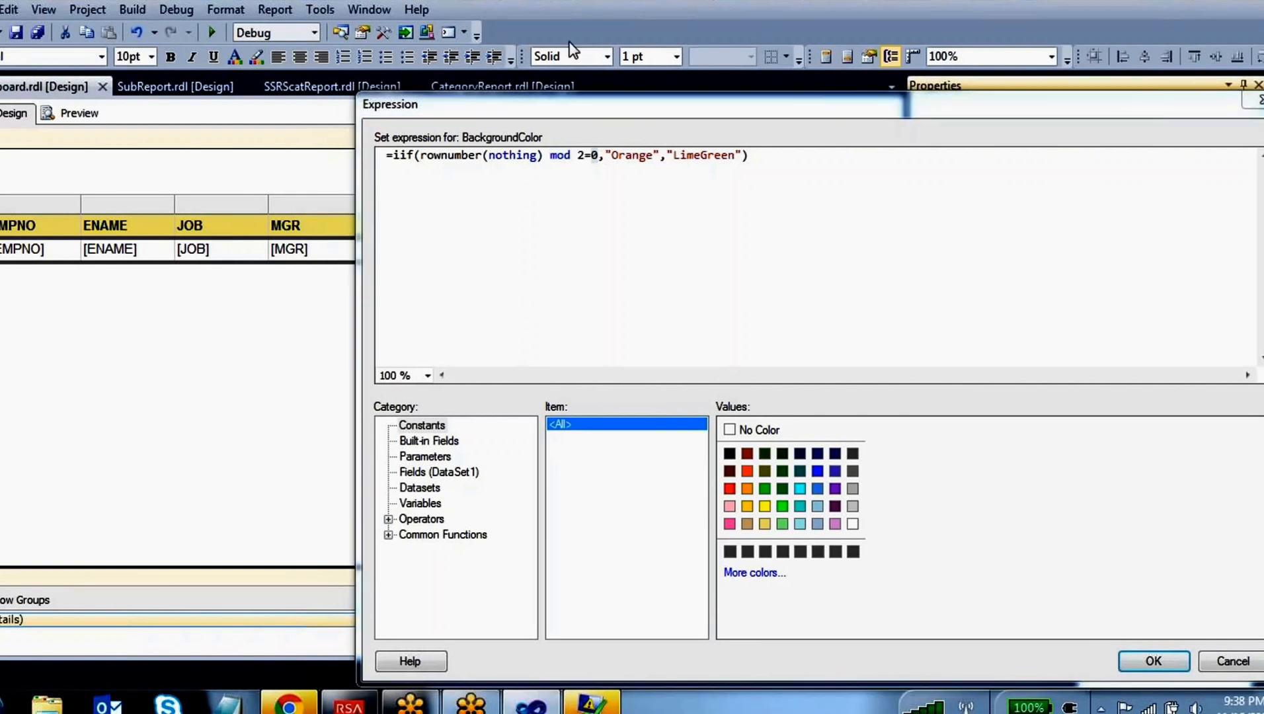
{"action": "mouse_move", "coordinate": [460, 136]}
{"action": "left_mouse_down"}
{"action": "mouse_move", "coordinate": [588, 162]}
{"action": "mouse_move", "coordinate": [644, 120]}
{"action": "left_mouse_up"}
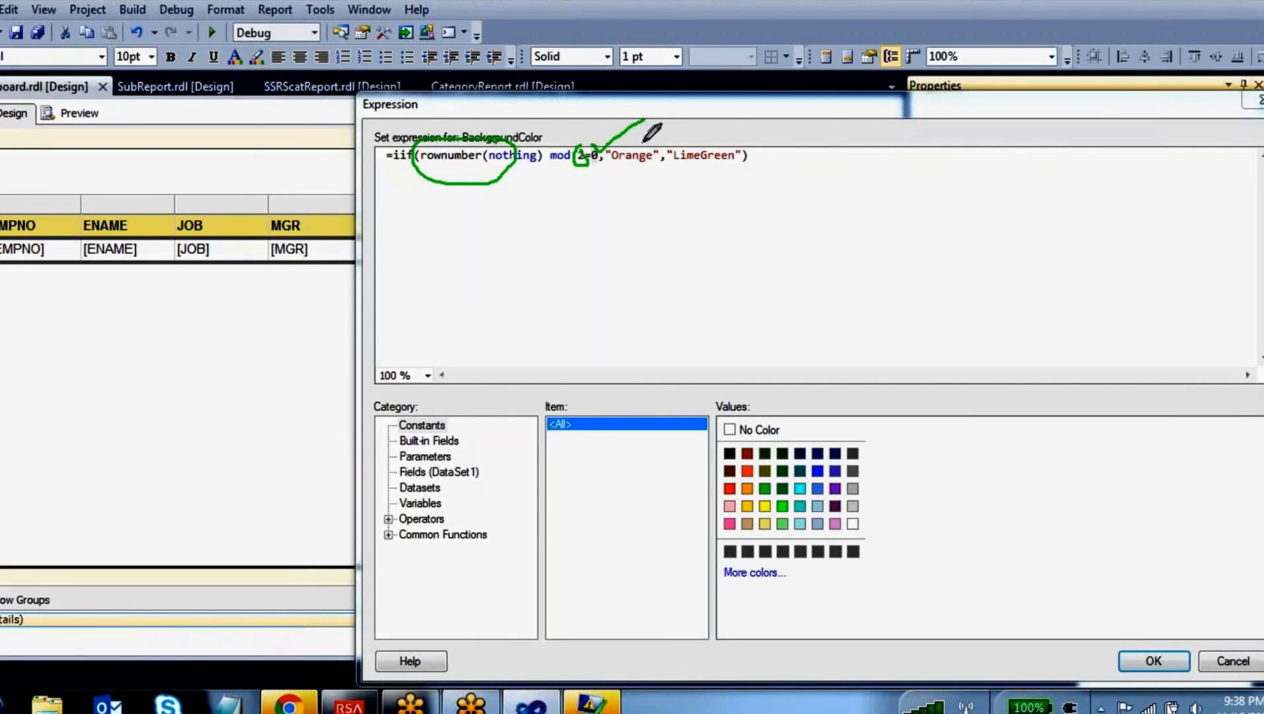
{"action": "mouse_move", "coordinate": [644, 140]}
{"action": "left_mouse_down"}
{"action": "mouse_move", "coordinate": [580, 146]}
{"action": "mouse_move", "coordinate": [641, 121]}
{"action": "left_mouse_up"}
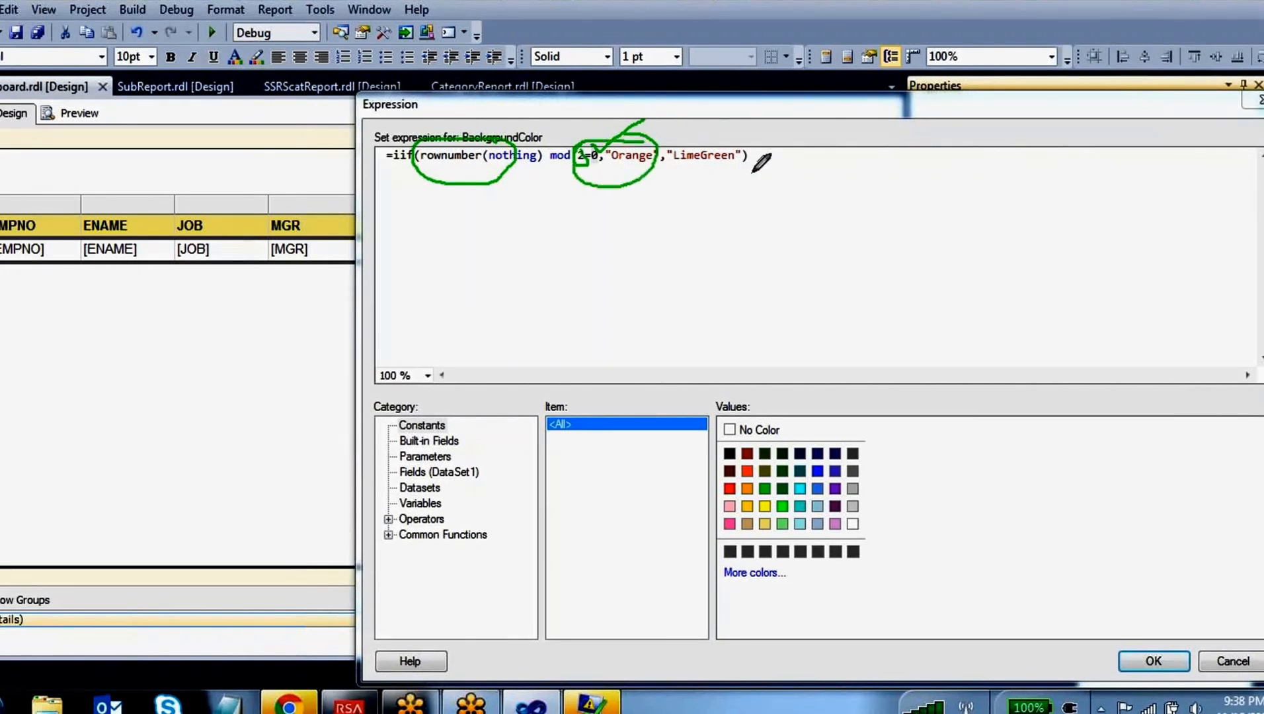
{"action": "mouse_move", "coordinate": [727, 141]}
{"action": "left_mouse_down"}
{"action": "mouse_move", "coordinate": [669, 123]}
{"action": "mouse_move", "coordinate": [753, 155]}
{"action": "left_mouse_up"}
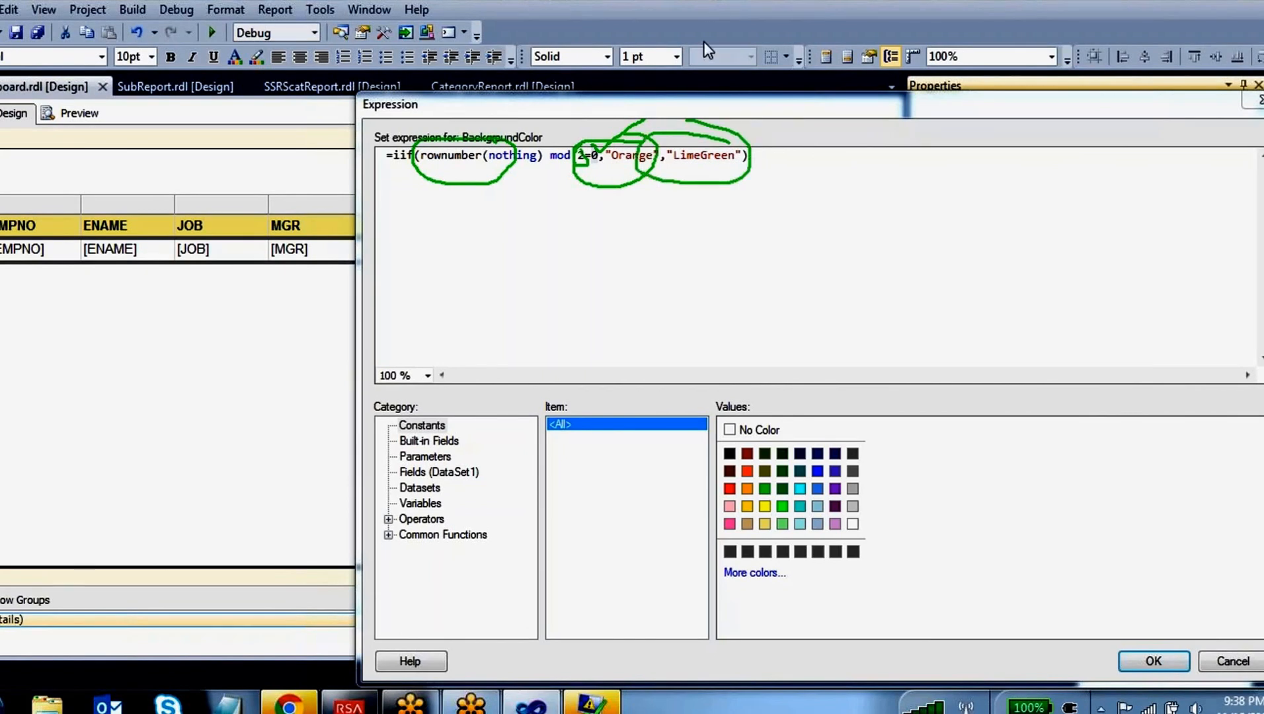
{"action": "key", "text": "Escape"}
{"action": "left_click_drag", "start_coordinate": [757, 155], "coordinate": [365, 156]}
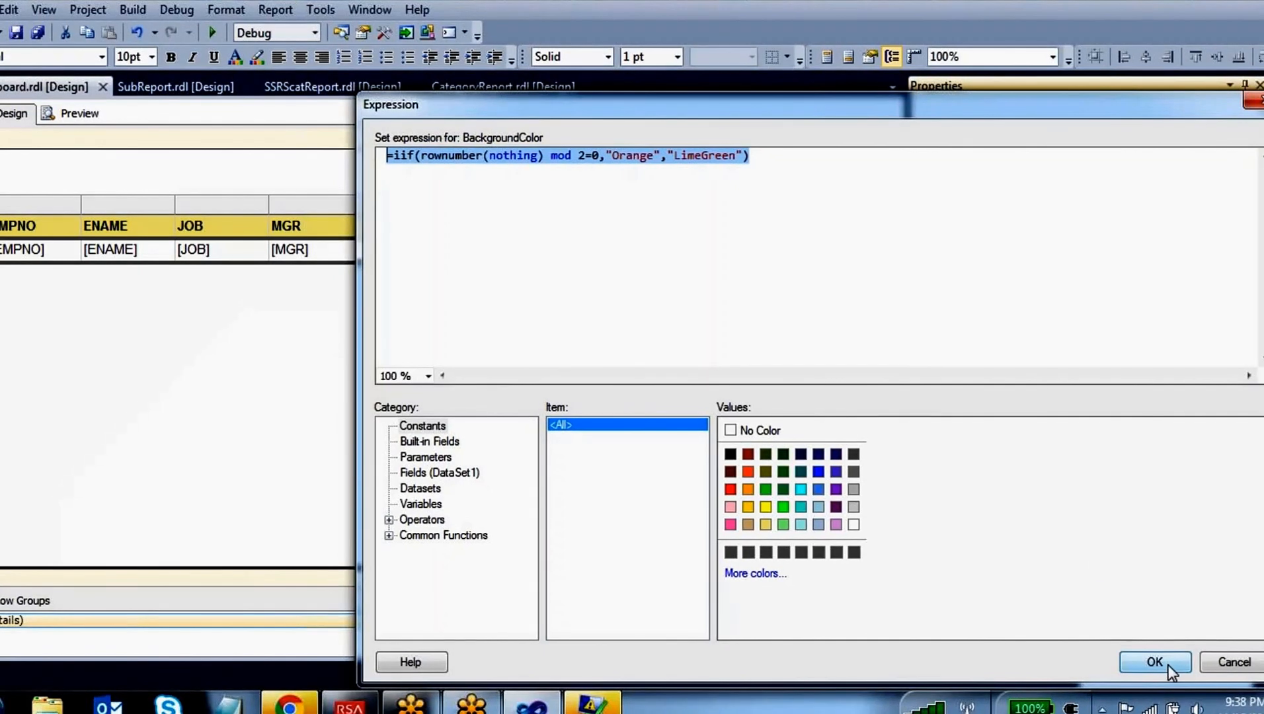
Apply the background color expression, preview the report without the error list, check the color of every row, and return to the design
{"action": "left_click", "coordinate": [1169, 668]}
{"action": "left_click", "coordinate": [71, 113]}
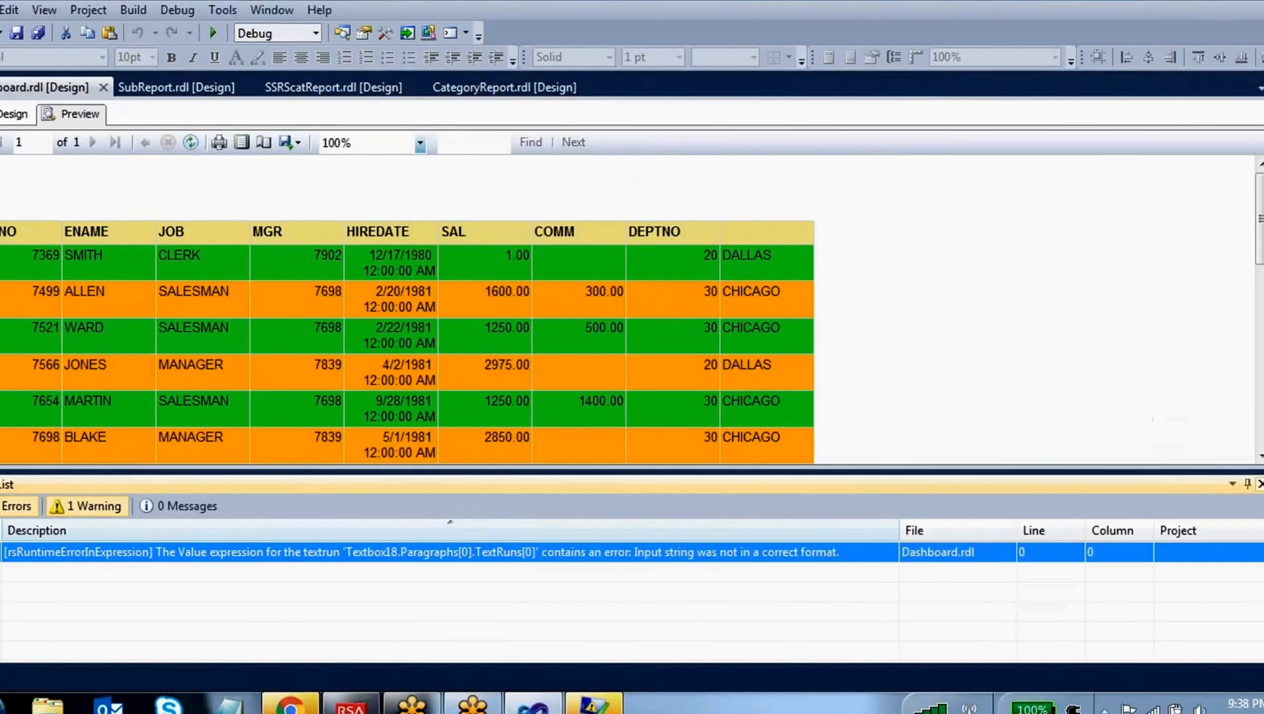
{"action": "left_click", "coordinate": [1260, 483]}
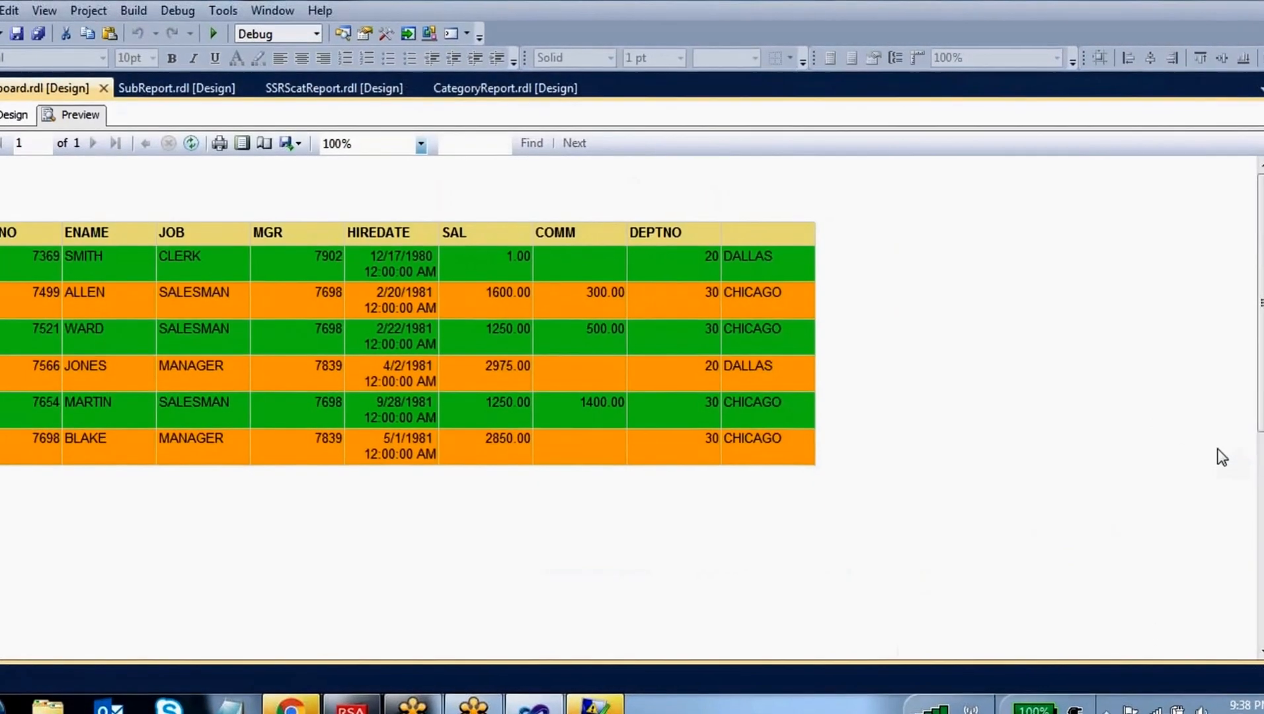
{"action": "scroll", "coordinate": [533, 527], "scroll_direction": "down", "scroll_amount": 2}
{"action": "scroll", "coordinate": [533, 529], "scroll_direction": "down", "scroll_amount": 3}
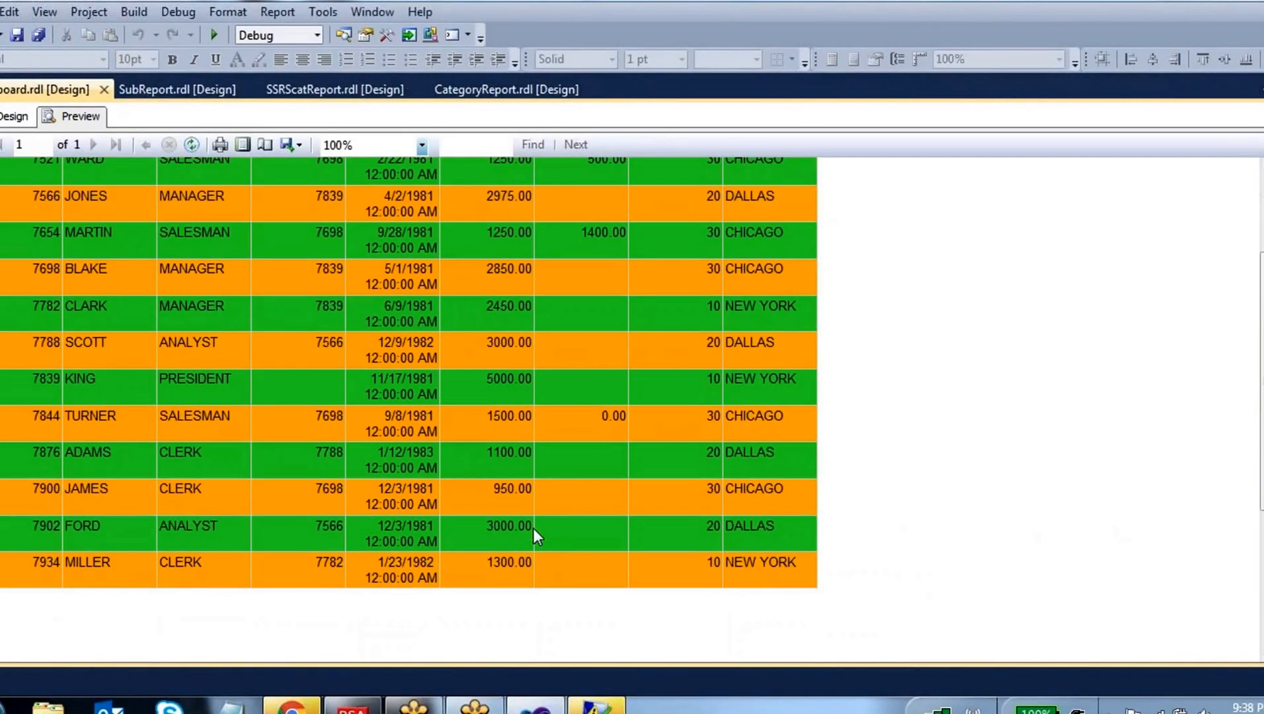
{"action": "scroll", "coordinate": [534, 529], "scroll_direction": "up", "scroll_amount": 4}
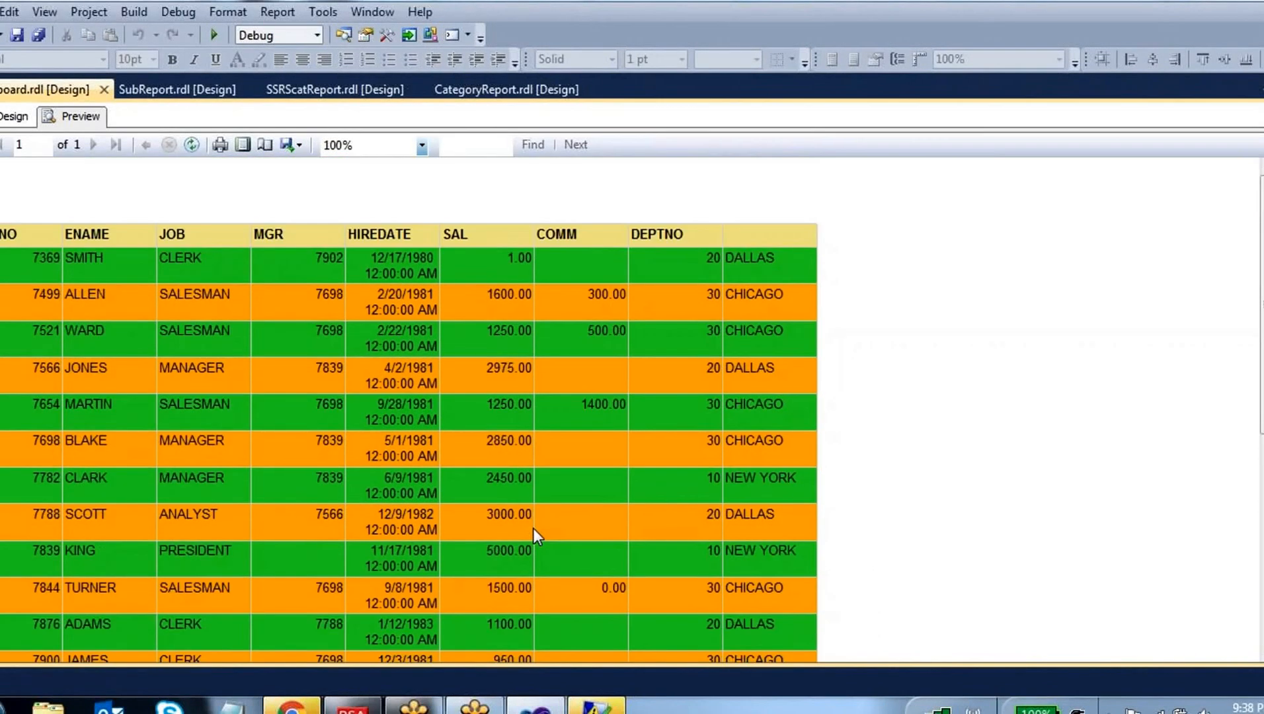
{"action": "left_click", "coordinate": [13, 117]}
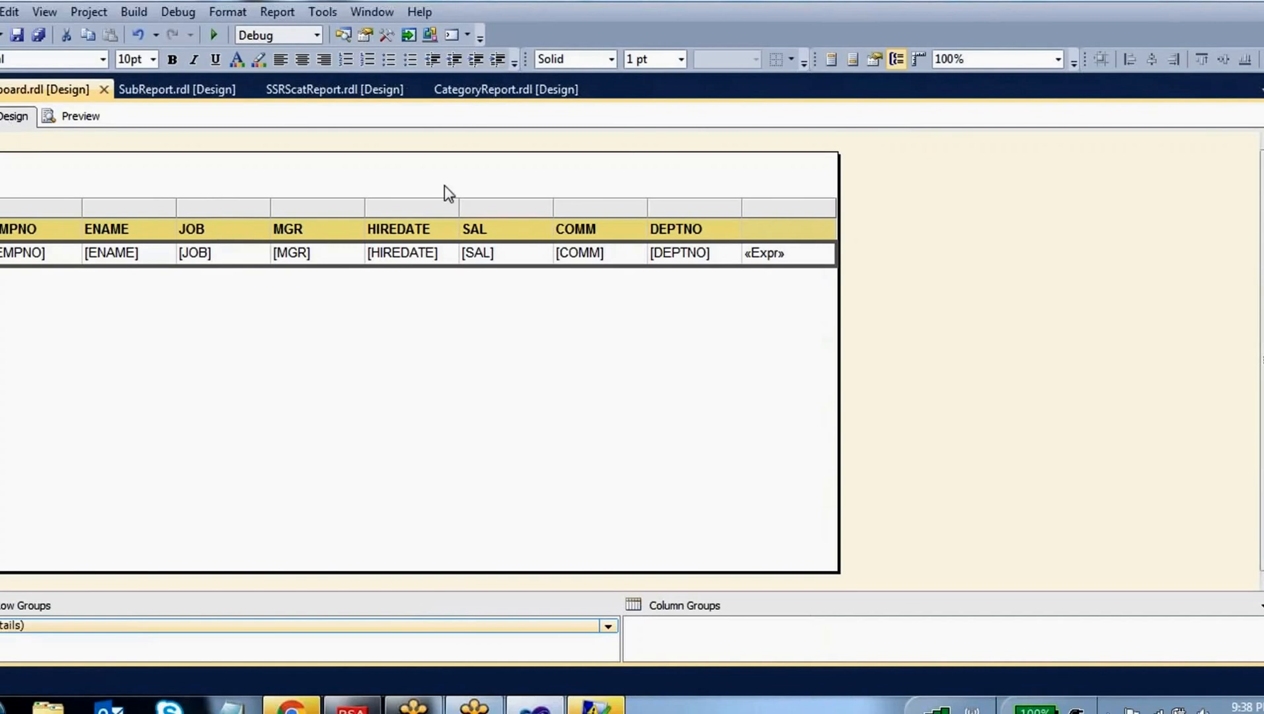